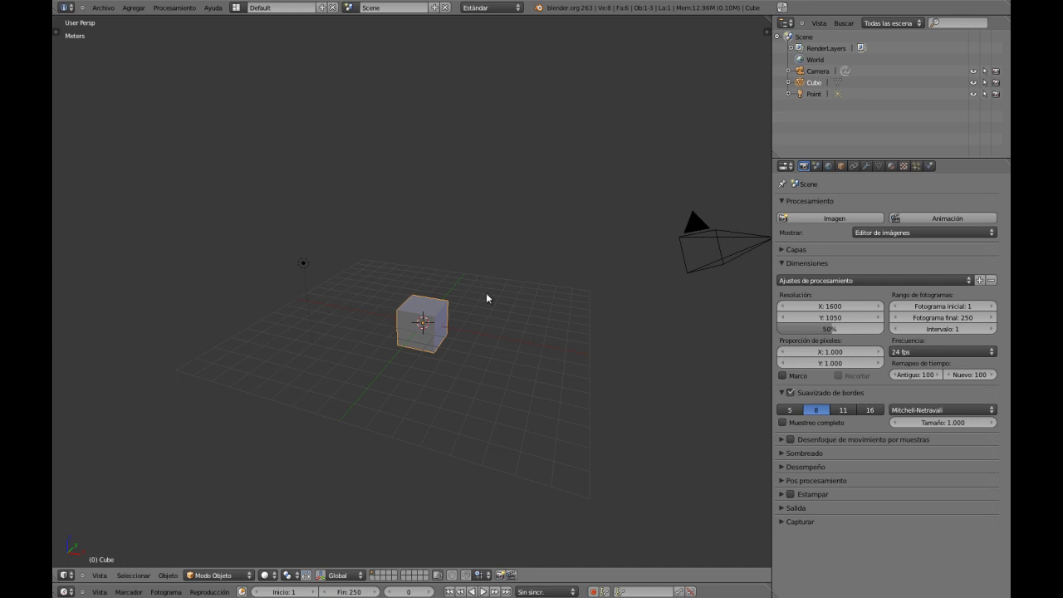
# Step: Examine the default cube in perspective and in the front, right side and top orthographic views
pyautogui.keyDown('shift'); pyautogui.moveTo(487, 302); pyautogui.dragTo(477, 298, button='middle'); pyautogui.keyUp('shift')
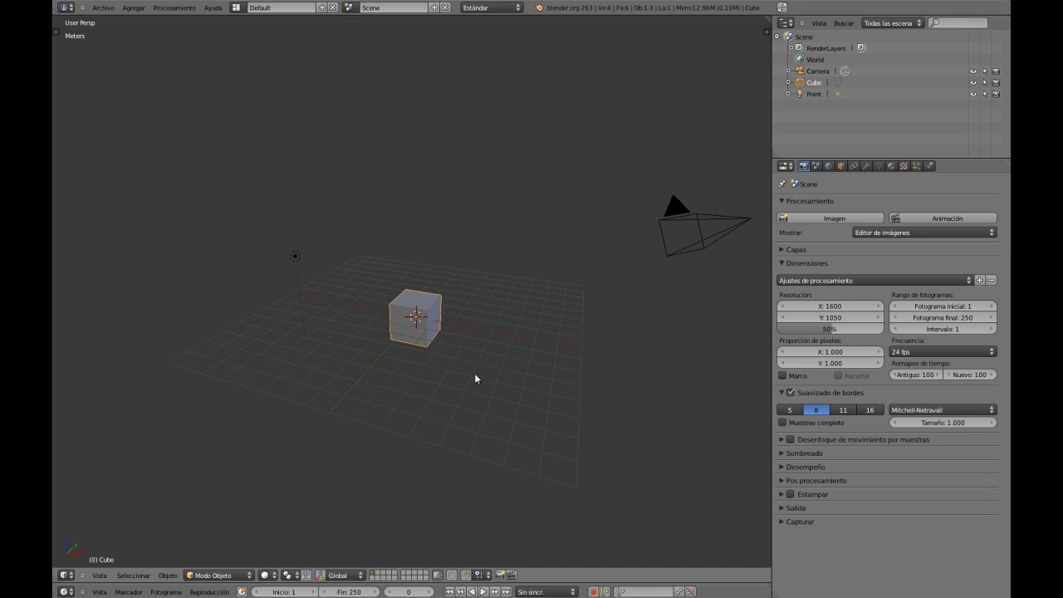
pyautogui.moveTo(477, 390)
pyautogui.mouseDown(button='middle')
pyautogui.moveTo(471, 398)
pyautogui.moveTo(475, 388)
pyautogui.moveTo(495, 390)
pyautogui.moveTo(486, 393)
pyautogui.mouseUp(button='middle')
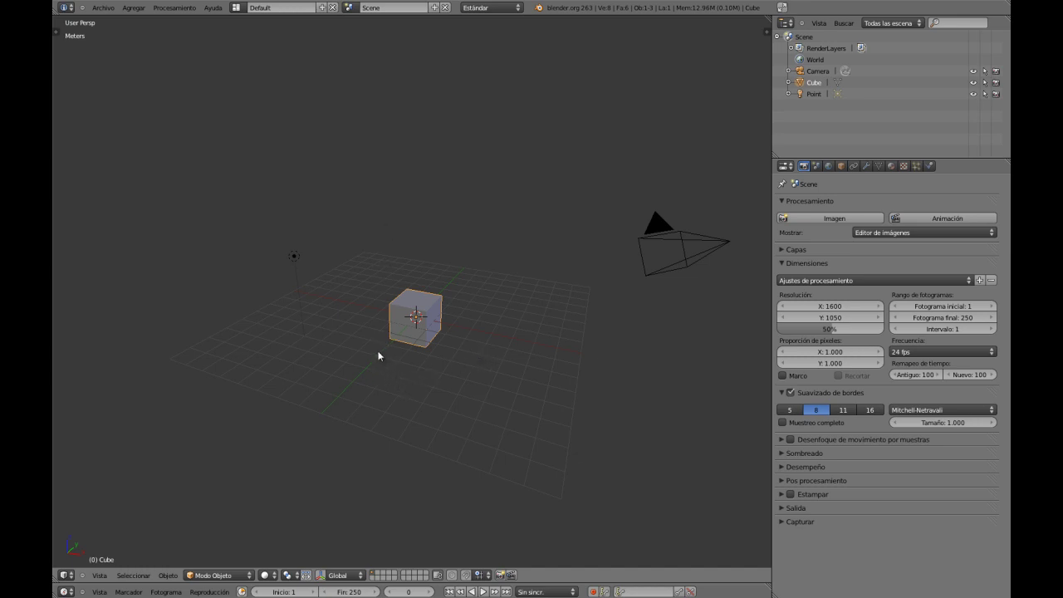
pyautogui.moveTo(398, 334); pyautogui.dragTo(438, 297, button='middle')
pyautogui.scroll(1, 429, 338)
pyautogui.scroll(-1, 435, 325)
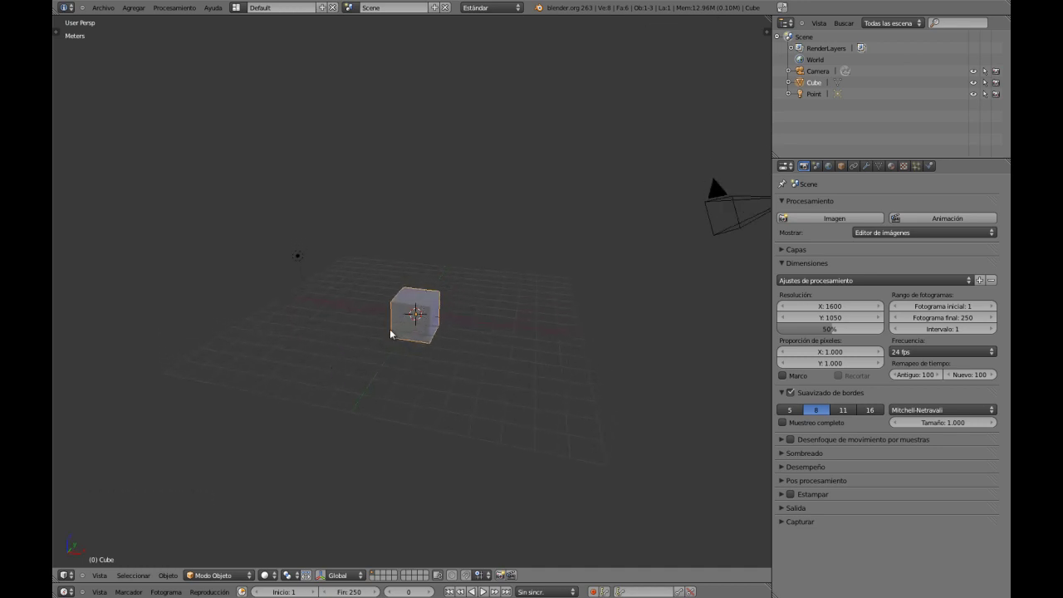
pyautogui.press('KP_1')
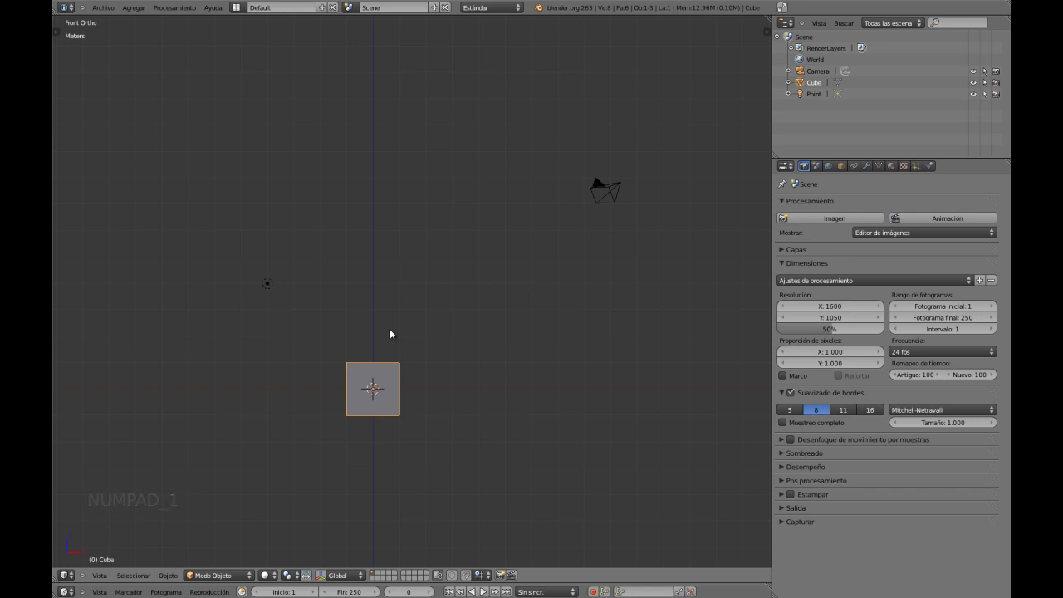
pyautogui.press('KP_3')
pyautogui.press('KP_7')
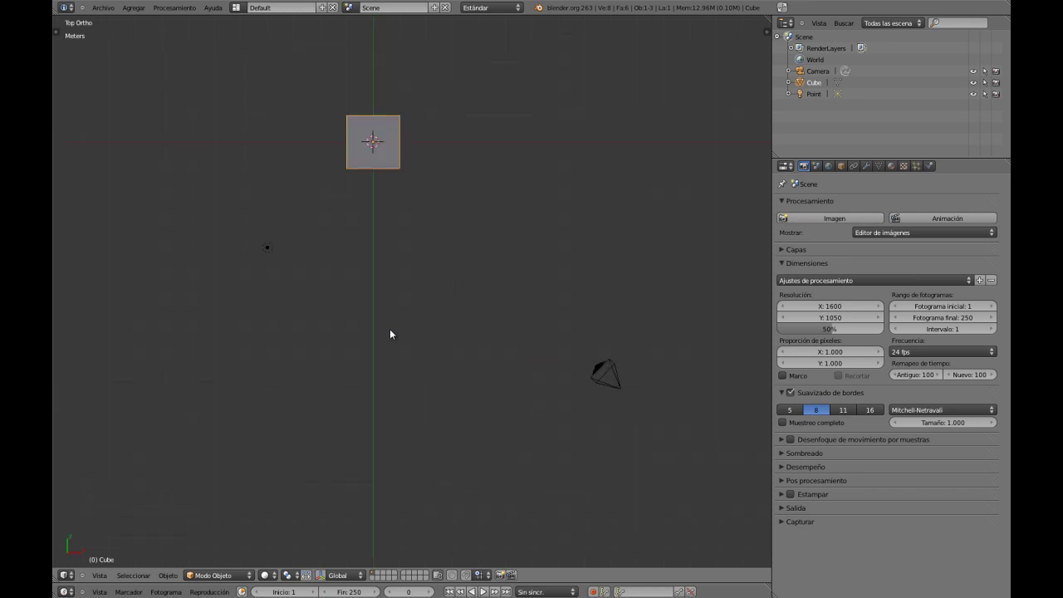
pyautogui.moveTo(419, 305)
pyautogui.mouseDown(button='middle')
pyautogui.moveTo(385, 221)
pyautogui.moveTo(413, 308)
pyautogui.mouseUp(button='middle')
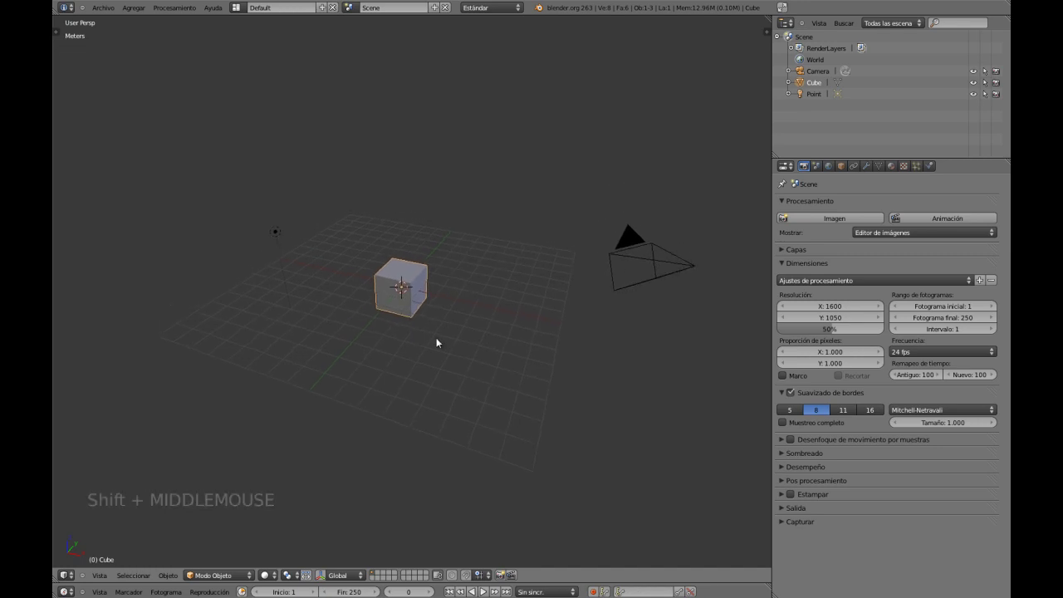
pyautogui.moveTo(414, 342)
pyautogui.mouseDown(button='middle')
pyautogui.moveTo(416, 329)
pyautogui.moveTo(426, 338)
pyautogui.mouseUp(button='middle')
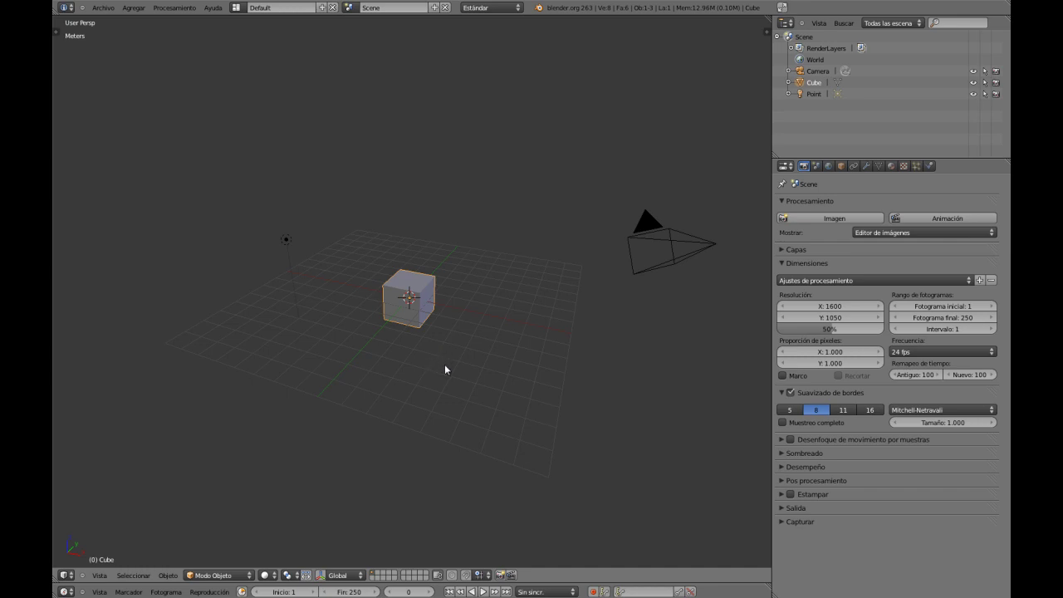
pyautogui.moveTo(444, 370); pyautogui.dragTo(434, 375, button='middle')
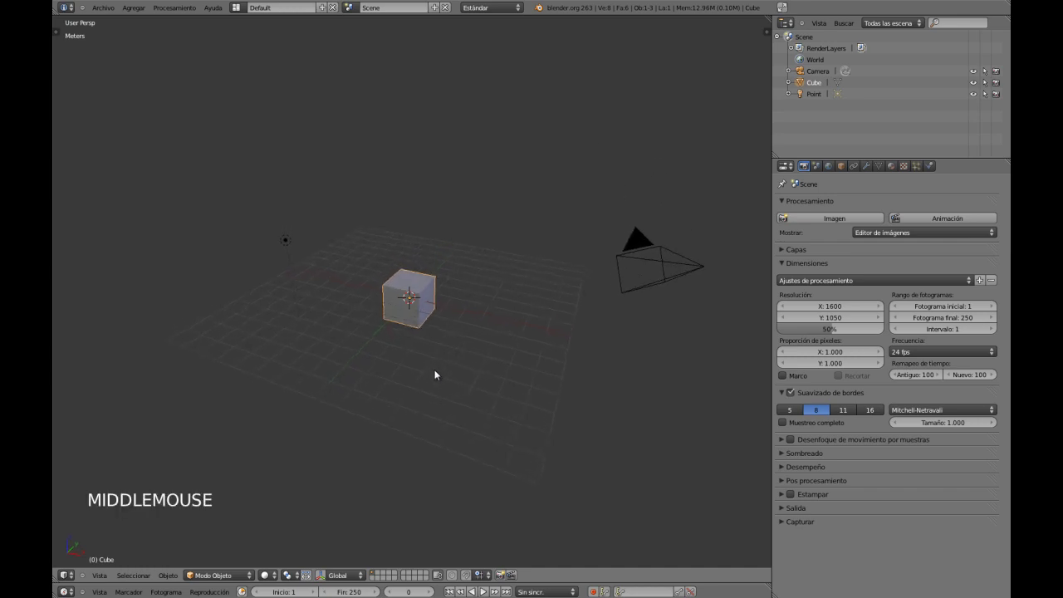
pyautogui.keyDown('shift'); pyautogui.moveTo(425, 339); pyautogui.dragTo(426, 352, button='middle'); pyautogui.keyUp('shift')
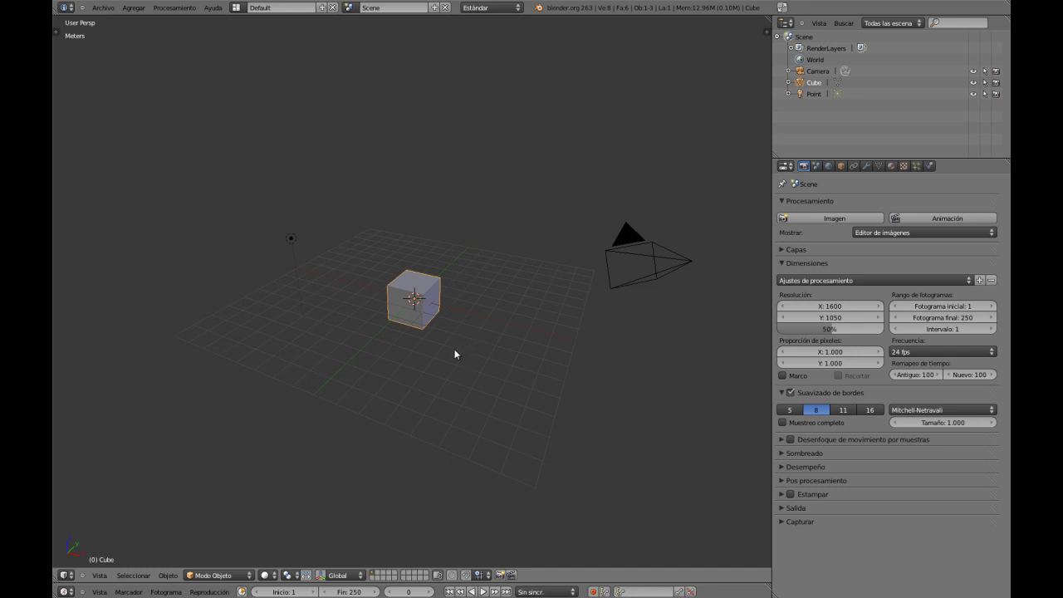
pyautogui.moveTo(455, 350); pyautogui.dragTo(458, 360, button='middle')
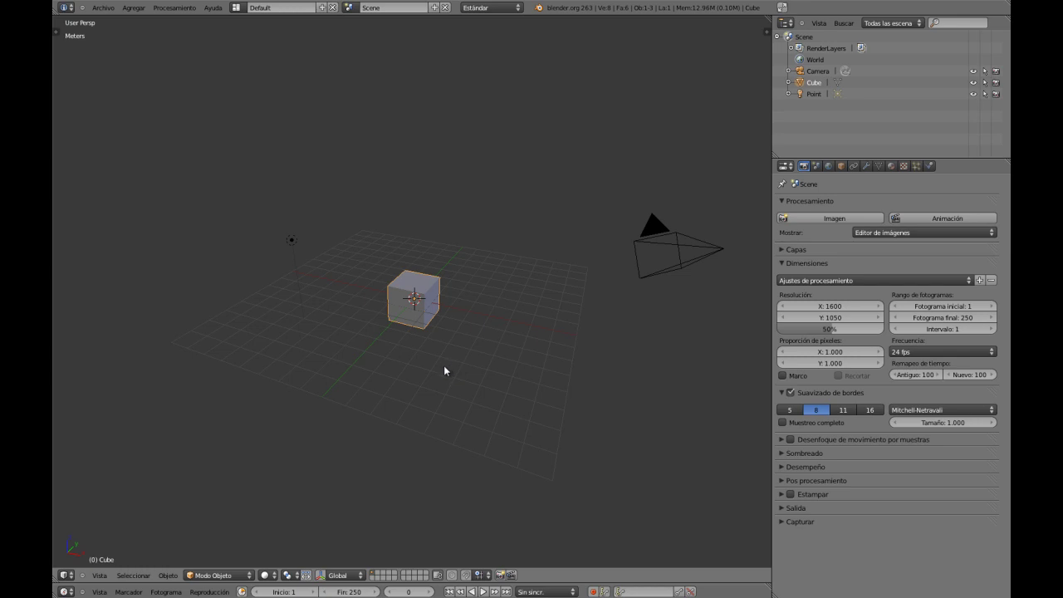
pyautogui.moveTo(445, 372); pyautogui.dragTo(446, 372, button='middle')
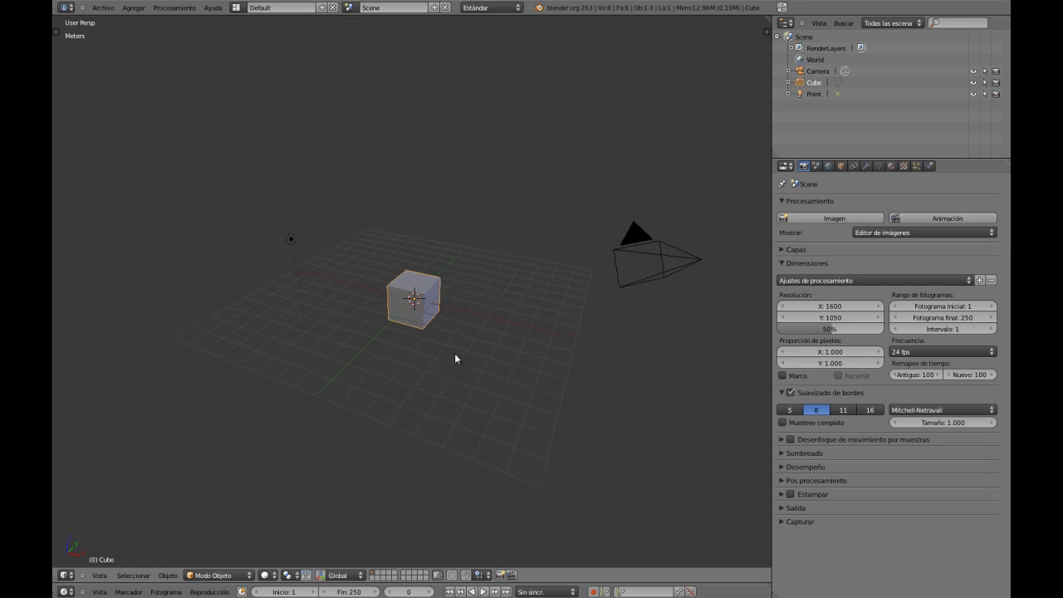
pyautogui.moveTo(455, 358); pyautogui.dragTo(451, 359, button='middle')
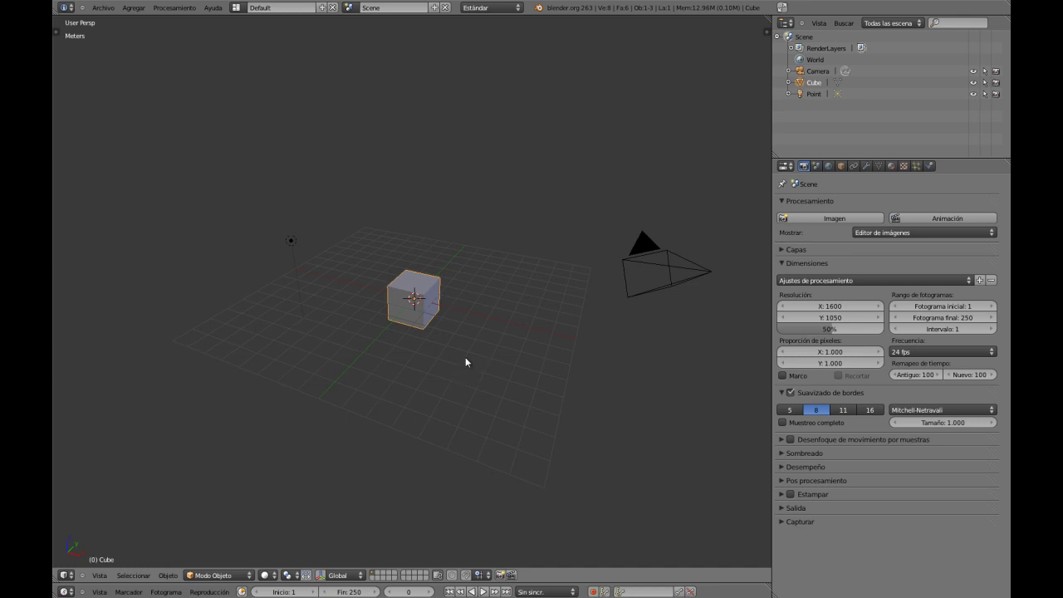
pyautogui.moveTo(465, 362); pyautogui.dragTo(454, 382, button='middle')
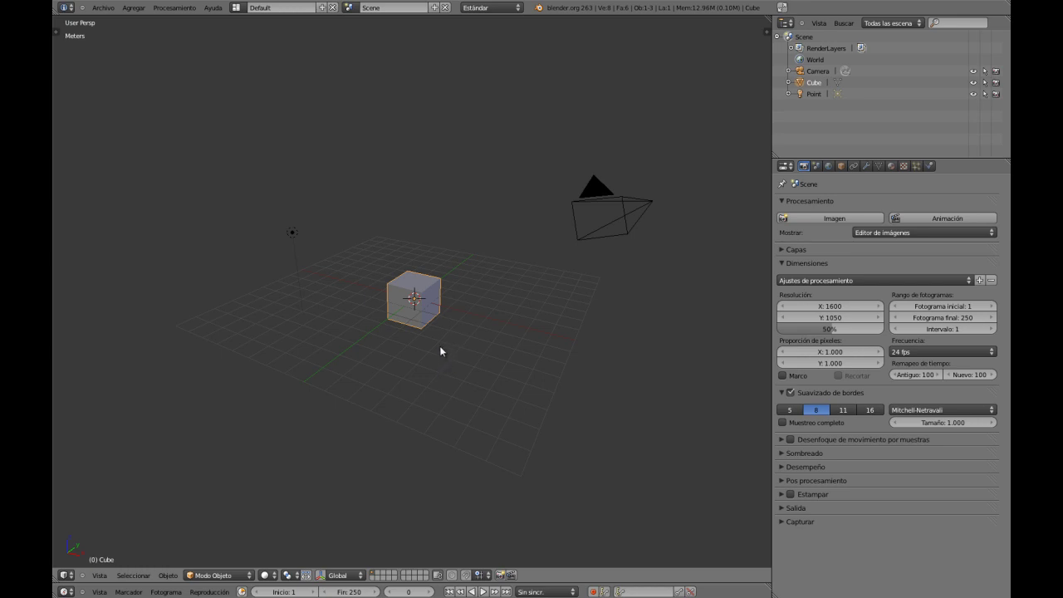
pyautogui.moveTo(441, 351); pyautogui.dragTo(445, 356, button='middle')
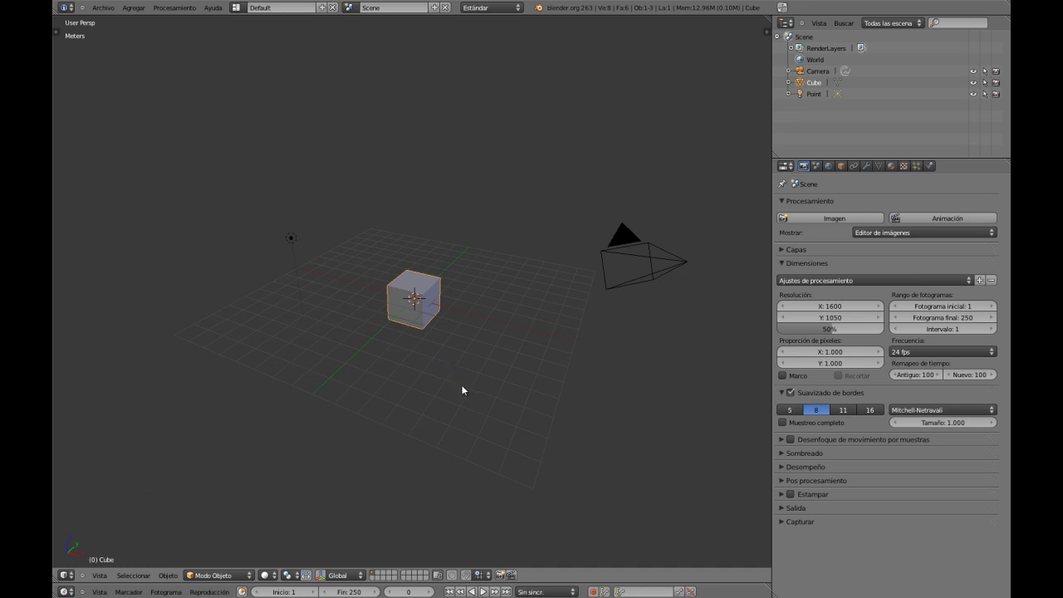
pyautogui.moveTo(458, 388); pyautogui.dragTo(457, 385, button='middle')
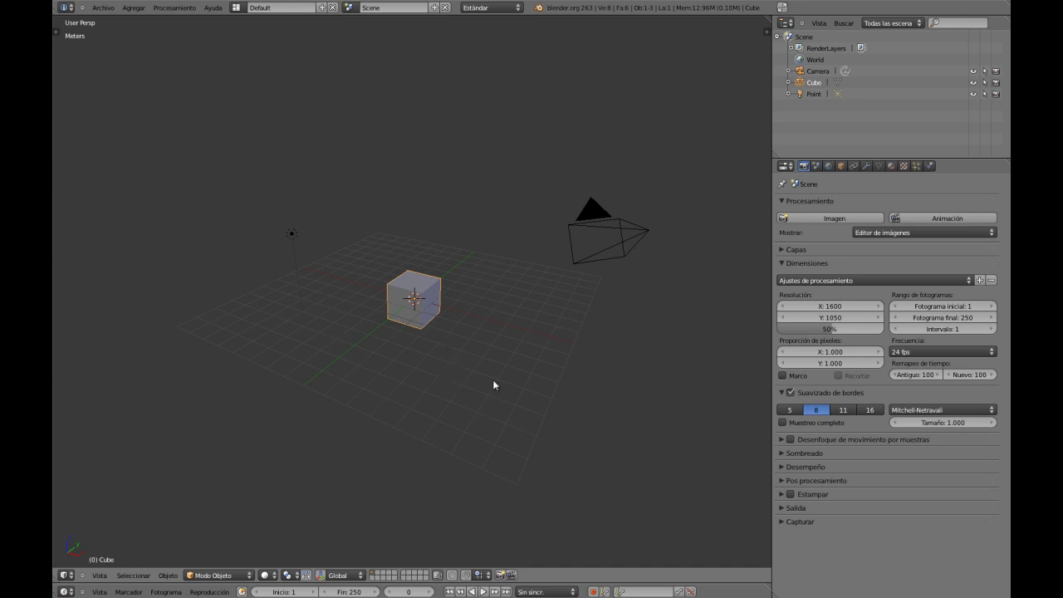
# Step: Show and widen the 3D view's properties sidebar, collapsing its Transformación and Elemento sections
pyautogui.press('n')
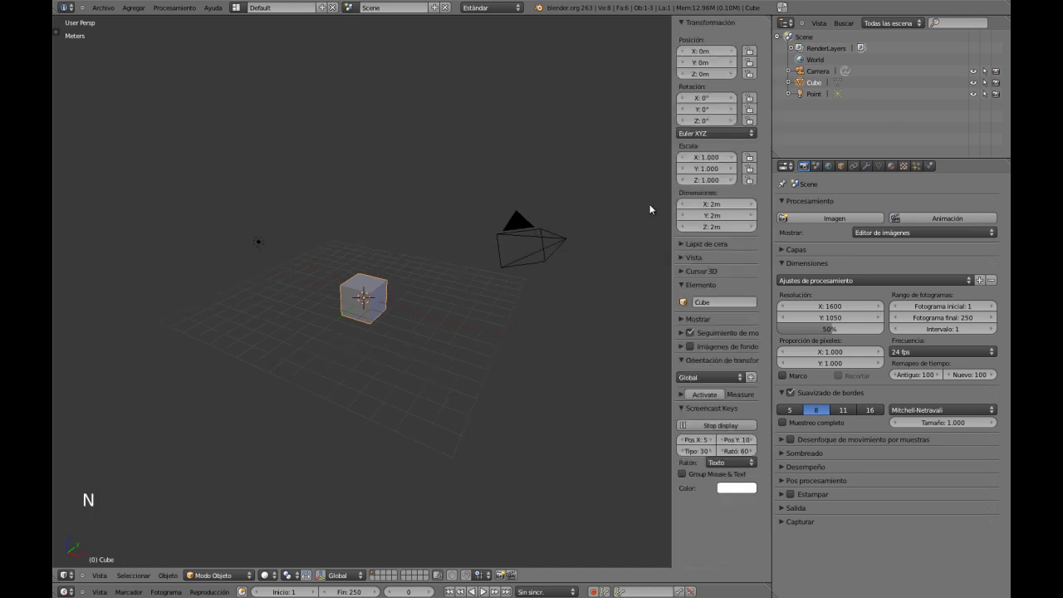
pyautogui.moveTo(671, 215); pyautogui.dragTo(621, 215)
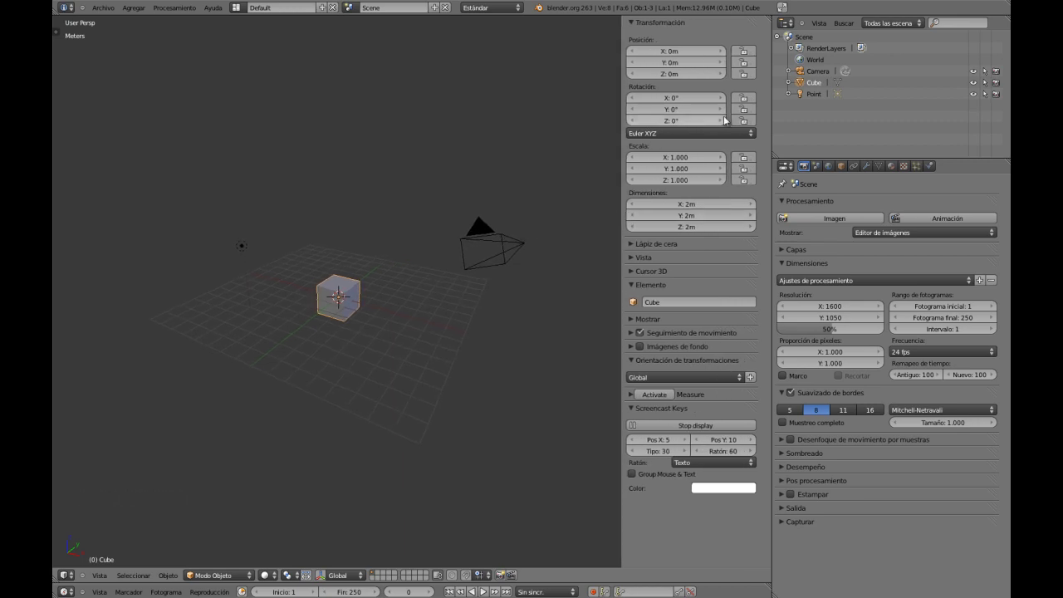
pyautogui.click(632, 25)
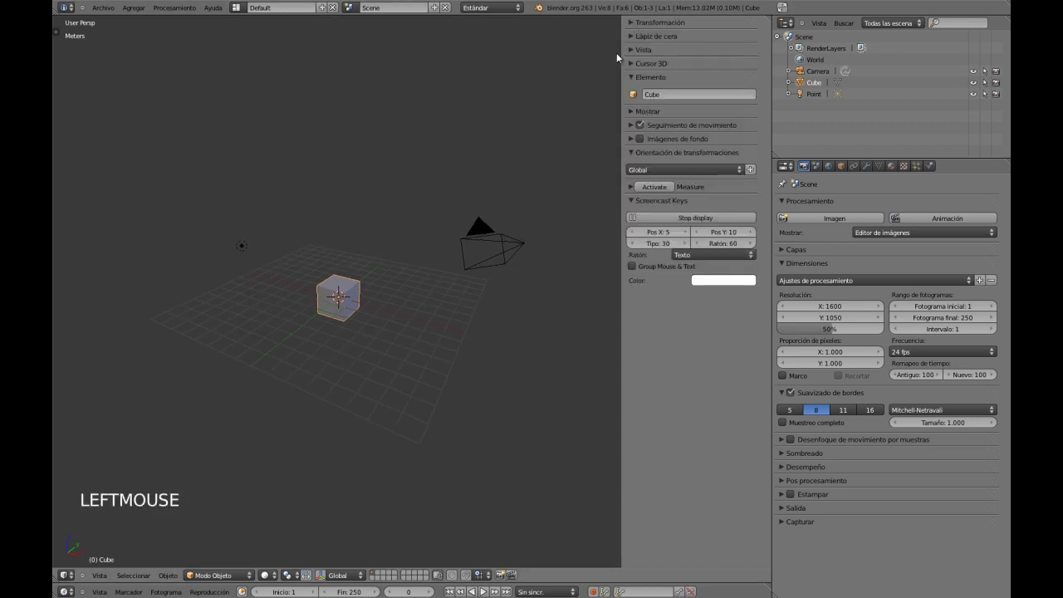
pyautogui.click(632, 79)
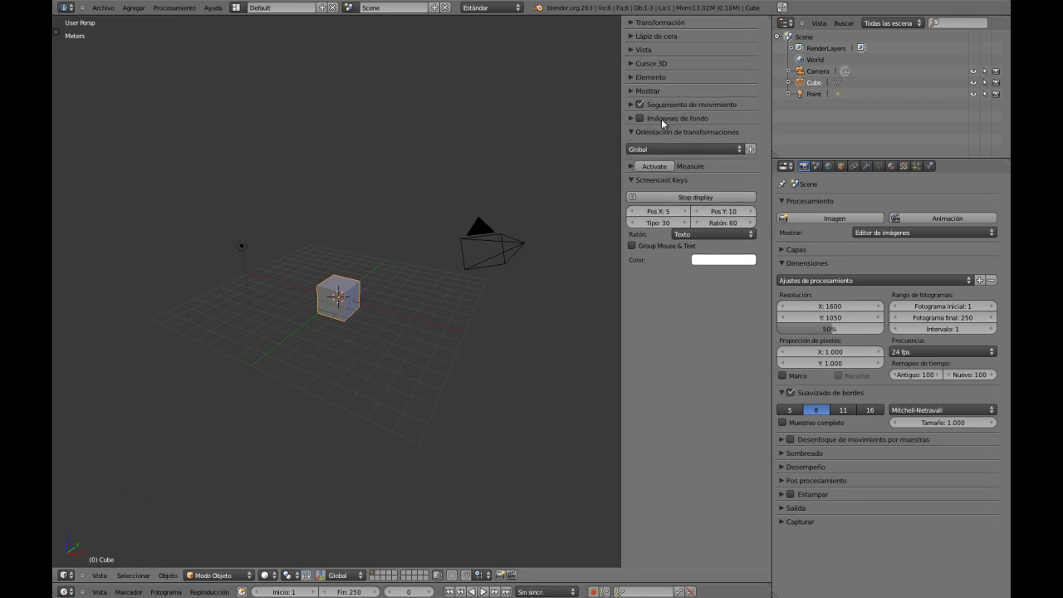
# Step: Enable Imágenes de fondo, add an empty background image slot and look at its Eje options
pyautogui.click(631, 118)
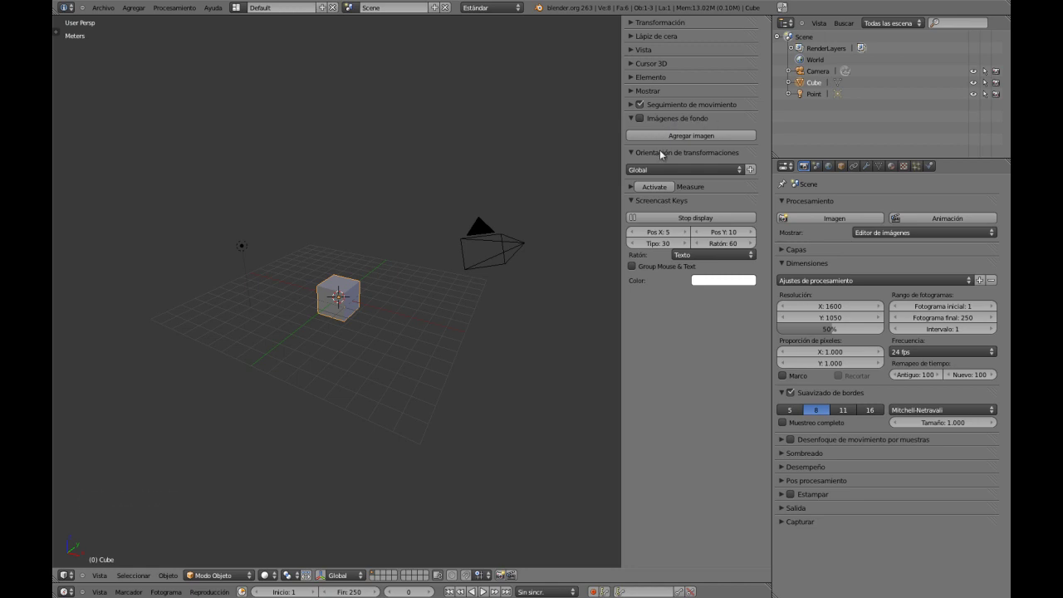
pyautogui.click(640, 118)
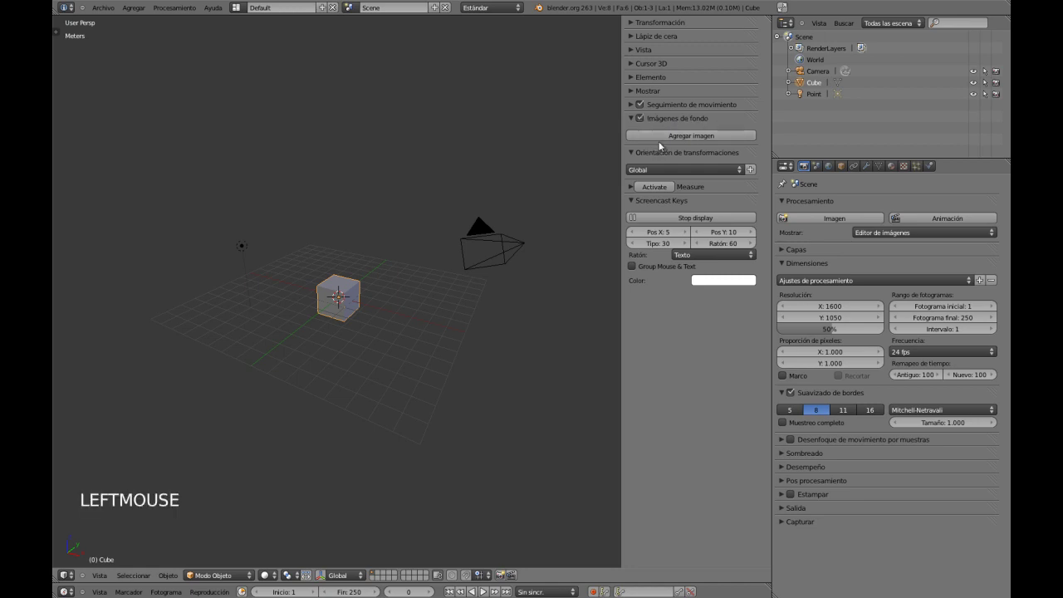
pyautogui.click(687, 136)
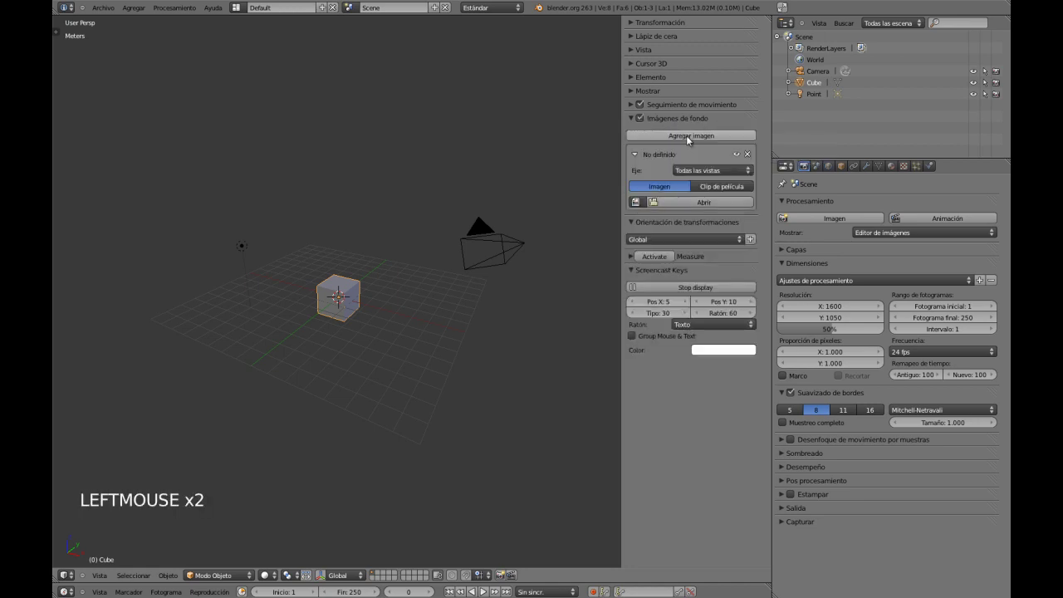
pyautogui.click(634, 155)
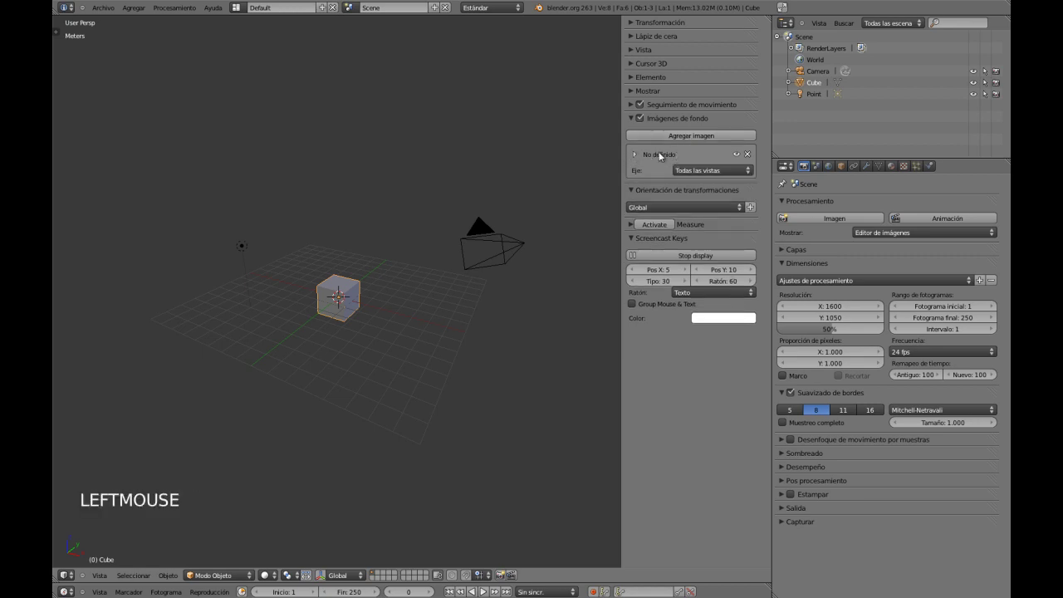
pyautogui.click(635, 155)
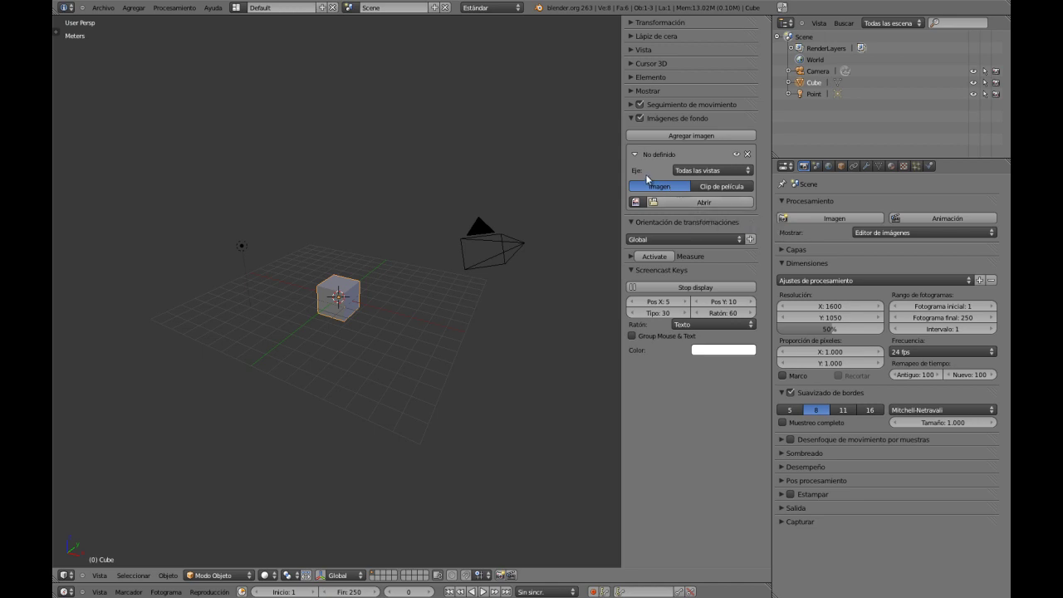
pyautogui.click(694, 170)
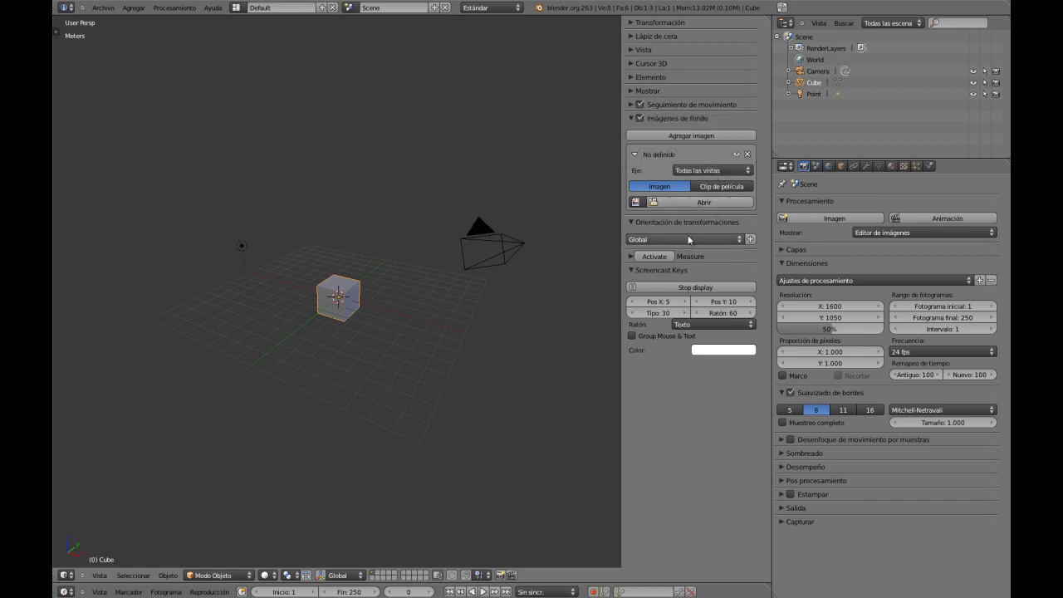
# Step: Add a second empty background image slot and remove both slots again
pyautogui.click(702, 138)
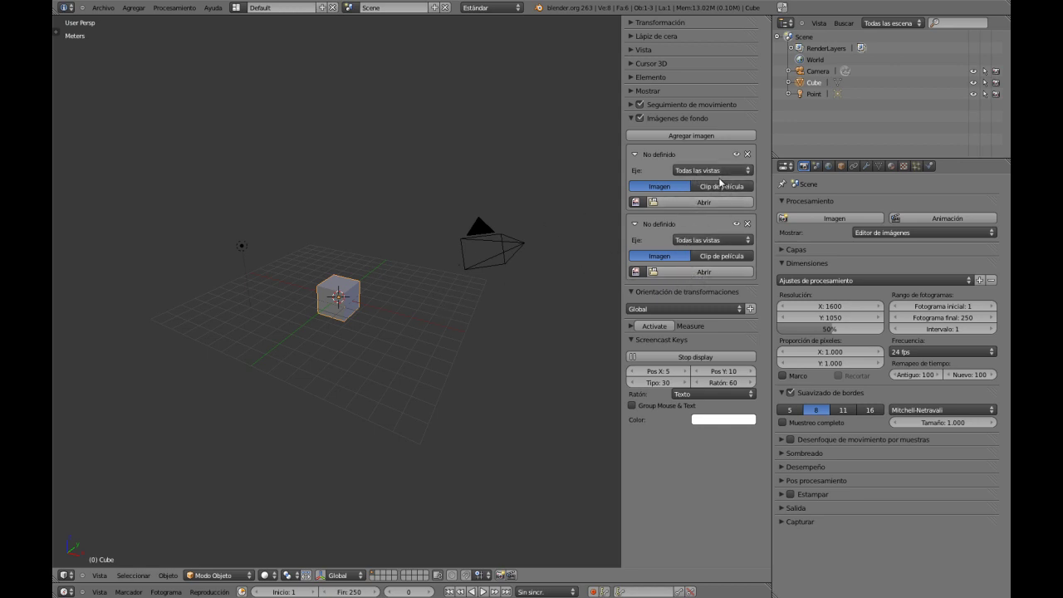
pyautogui.click(748, 225)
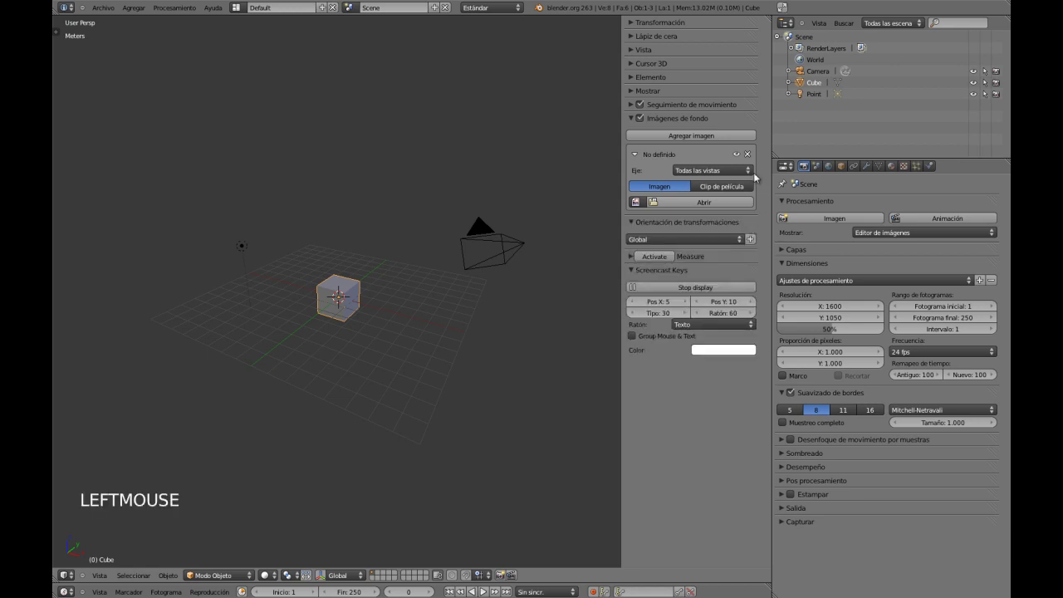
pyautogui.click(747, 155)
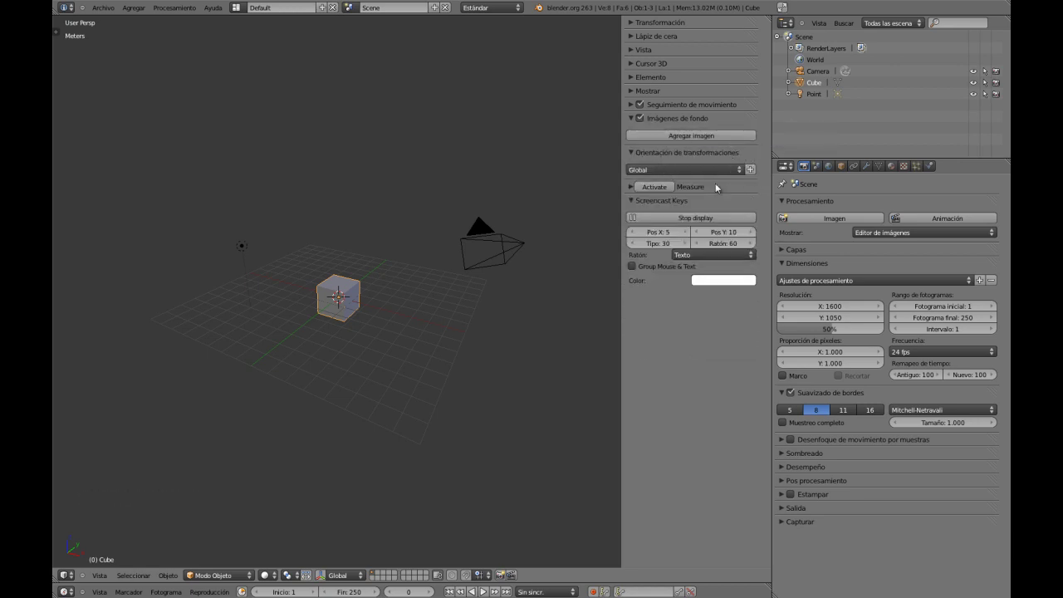
pyautogui.click(640, 118)
pyautogui.click(639, 118)
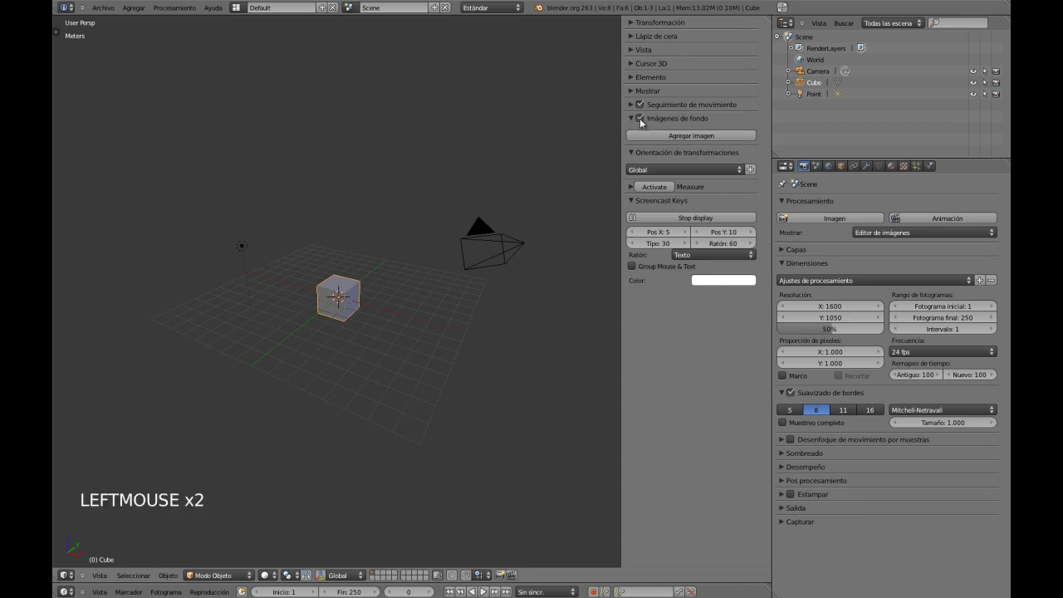
pyautogui.click(640, 119)
pyautogui.click(640, 119)
pyautogui.click(640, 119)
pyautogui.click(640, 119)
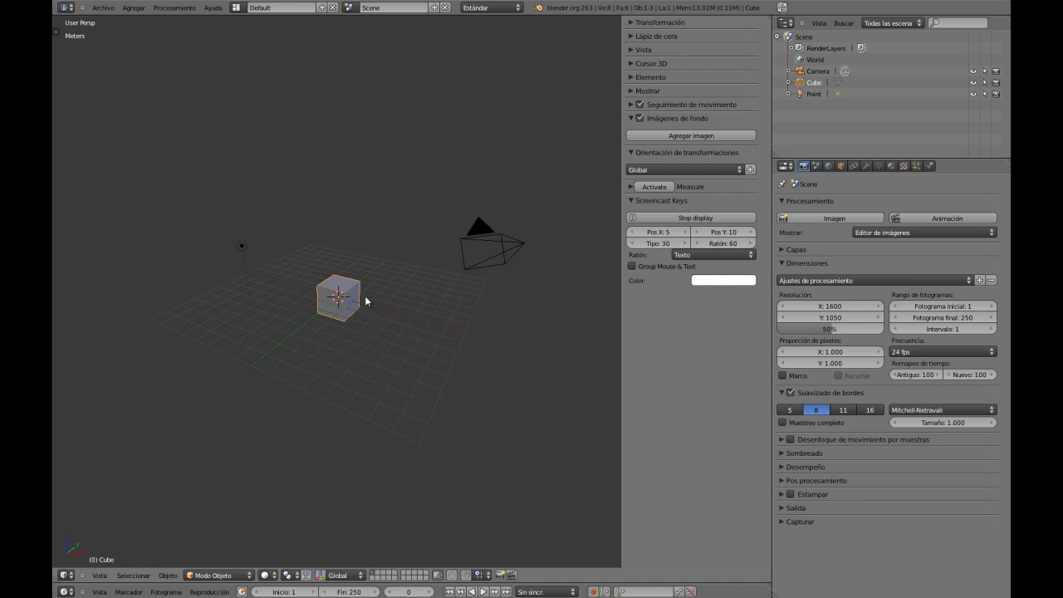
pyautogui.keyDown('ctrl'); pyautogui.moveTo(361, 282); pyautogui.dragTo(360, 296, button='middle'); pyautogui.keyUp('ctrl')
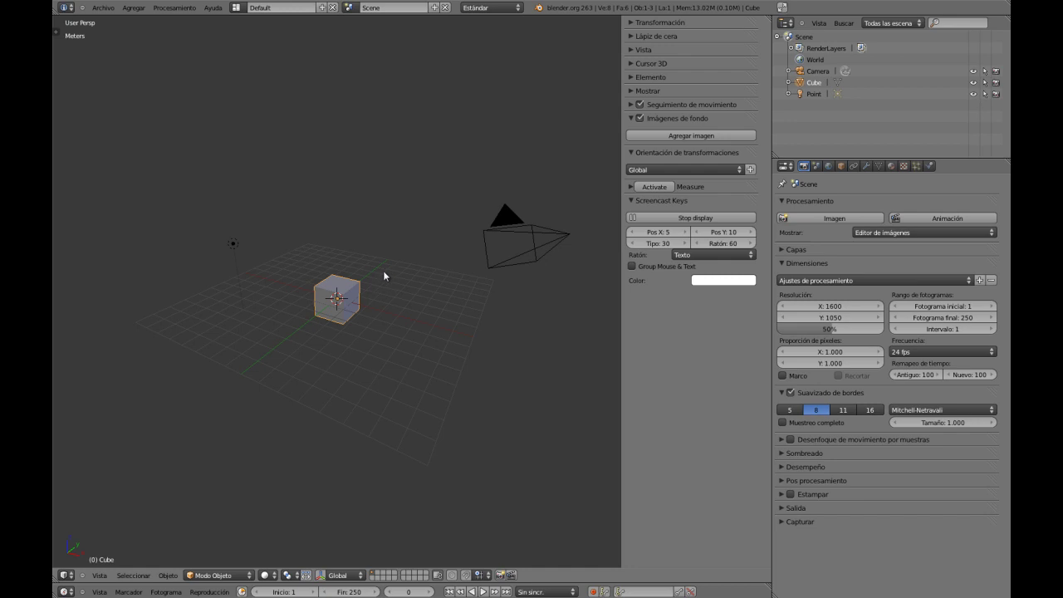
# Step: Disable Imágenes de fondo and hide the properties sidebar with the Imágenes de fondo and Screencast Keys sections collapsed
pyautogui.click(630, 201)
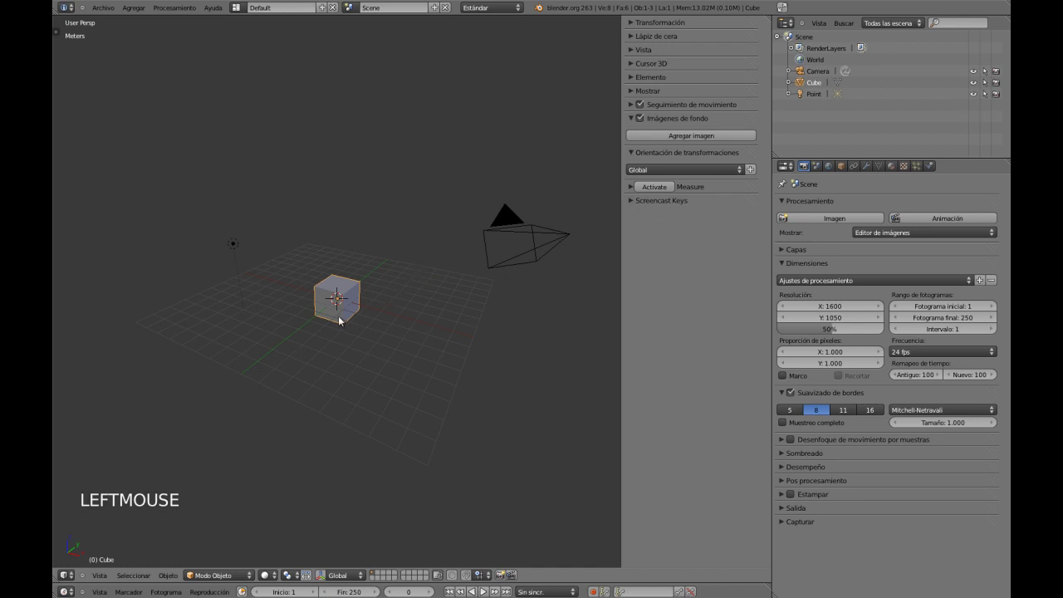
pyautogui.keyDown('shift'); pyautogui.moveTo(344, 304); pyautogui.dragTo(349, 311, button='middle'); pyautogui.keyUp('shift')
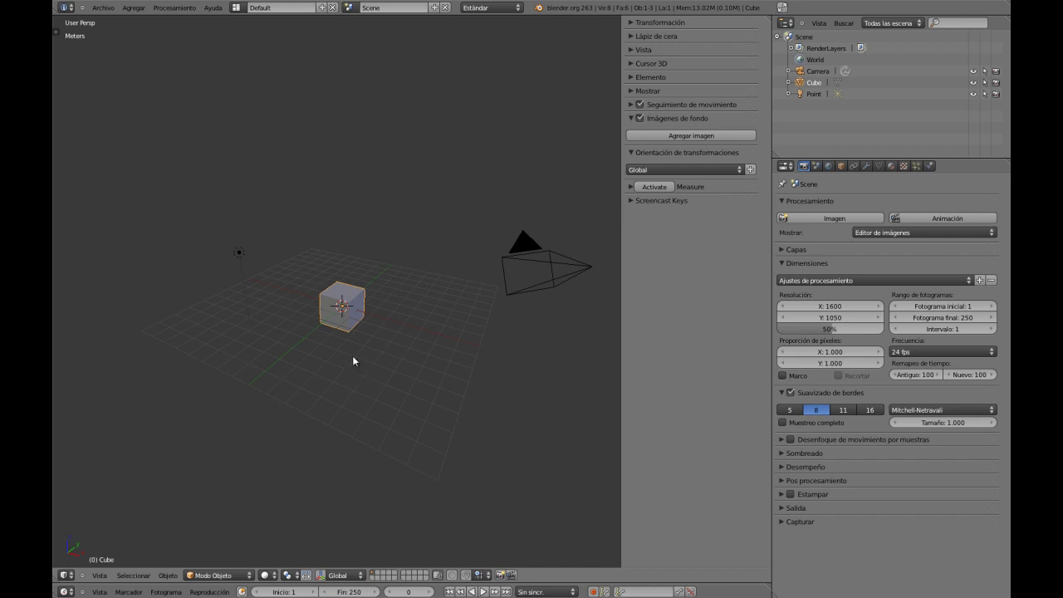
pyautogui.click(640, 119)
pyautogui.click(630, 118)
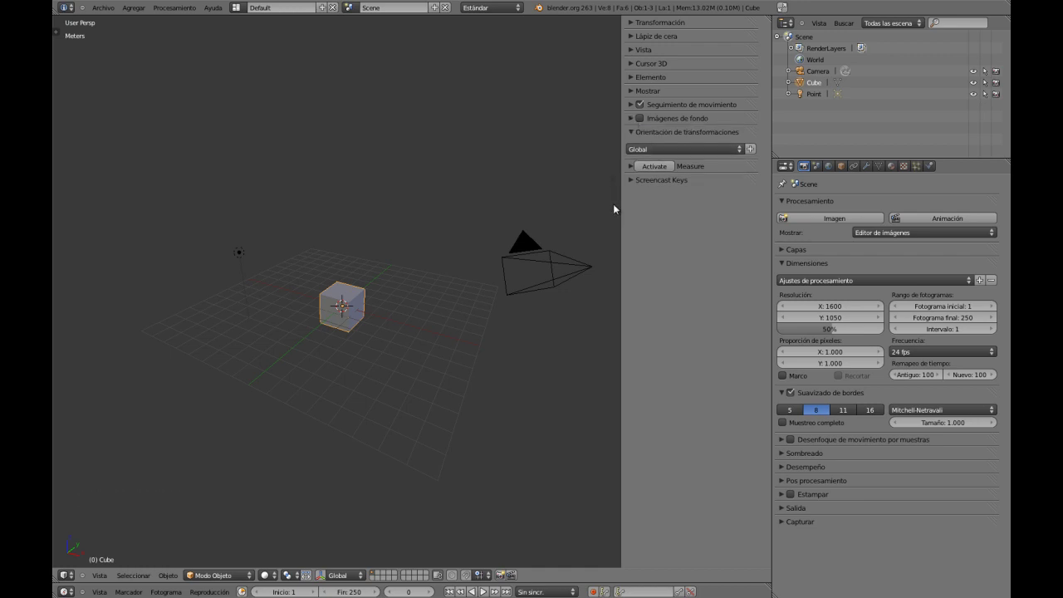
pyautogui.press('n')
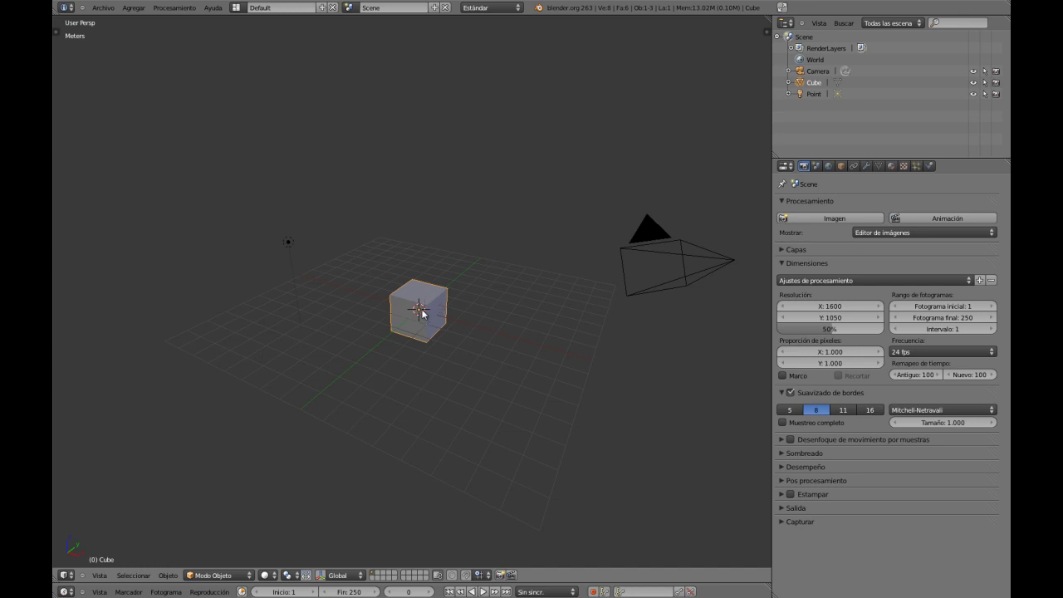
pyautogui.keyDown('shift'); pyautogui.moveTo(420, 313); pyautogui.dragTo(452, 321, button='middle'); pyautogui.keyUp('shift')
pyautogui.moveTo(447, 321)
pyautogui.keyDown('shift'); pyautogui.mouseDown(button='middle')
pyautogui.moveTo(432, 325)
pyautogui.moveTo(440, 311)
pyautogui.moveTo(430, 324)
pyautogui.mouseUp(button='middle'); pyautogui.keyUp('shift')
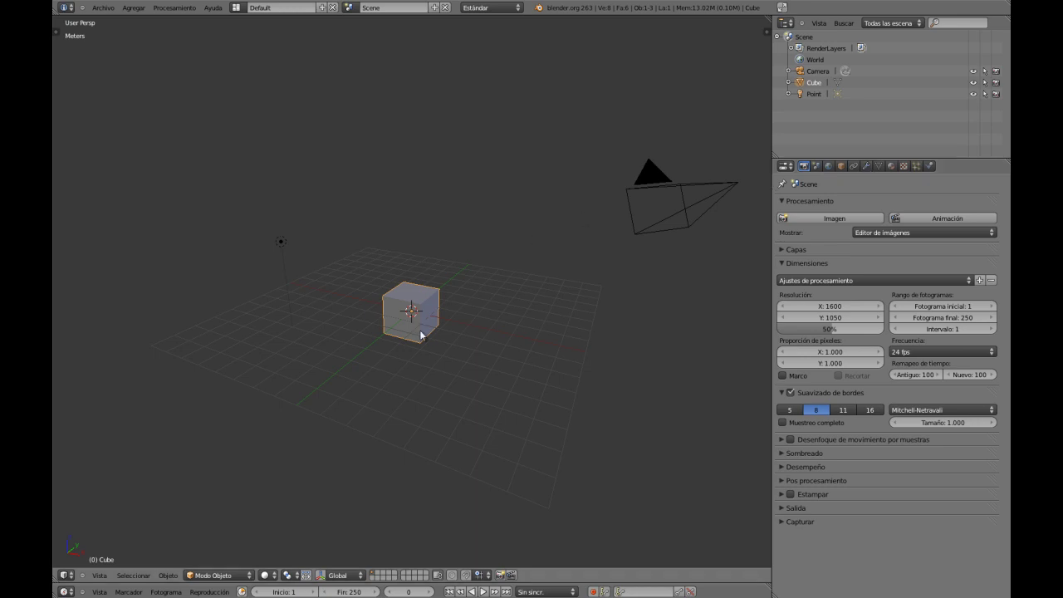
pyautogui.moveTo(418, 346)
pyautogui.mouseDown(button='middle')
pyautogui.moveTo(417, 356)
pyautogui.moveTo(429, 337)
pyautogui.mouseUp(button='middle')
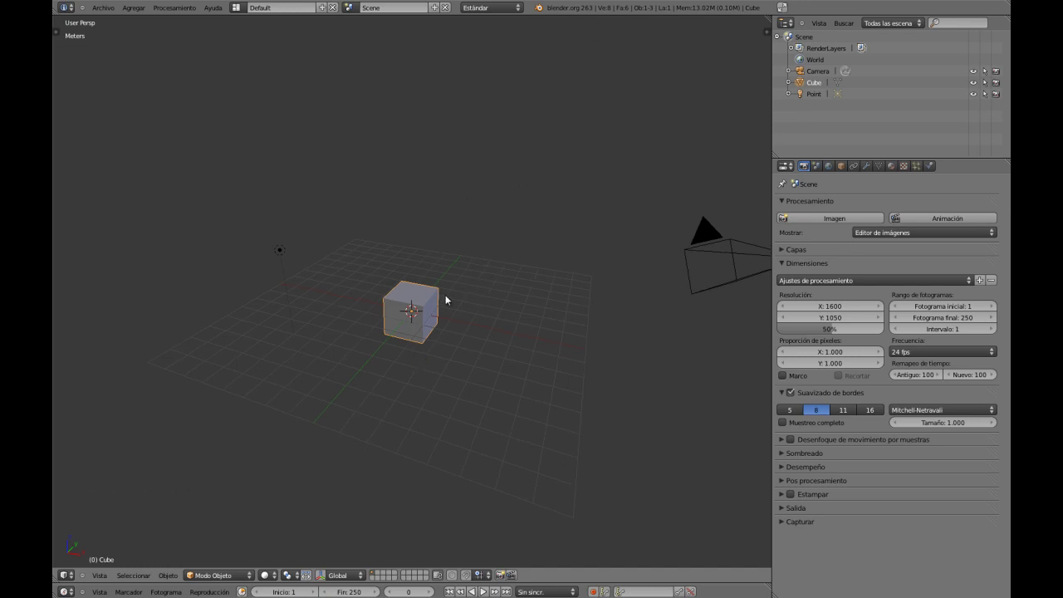
pyautogui.moveTo(439, 340); pyautogui.dragTo(435, 338, button='middle')
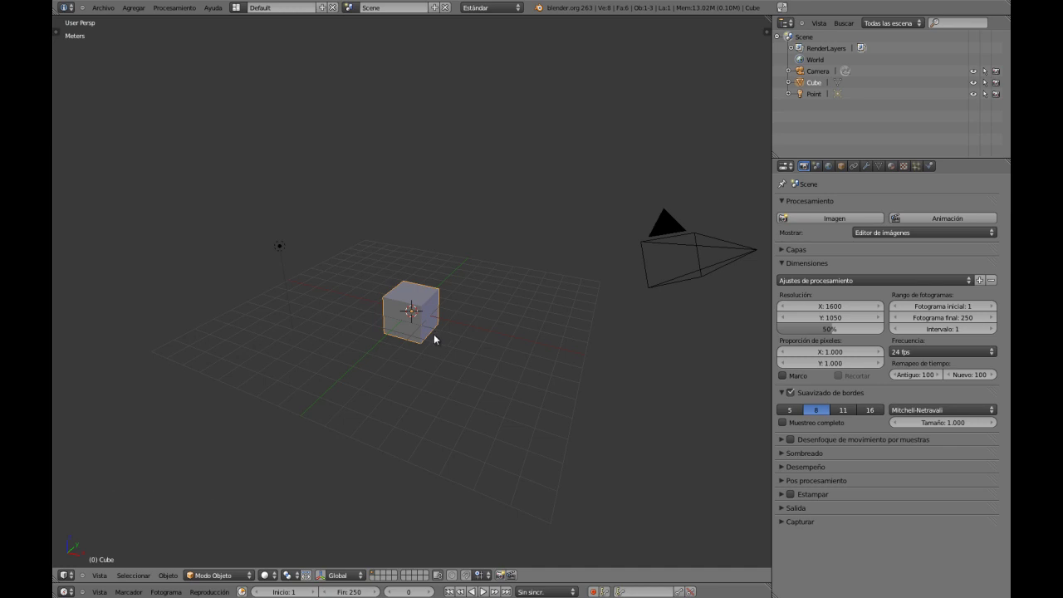
pyautogui.moveTo(427, 337); pyautogui.dragTo(425, 308, button='middle')
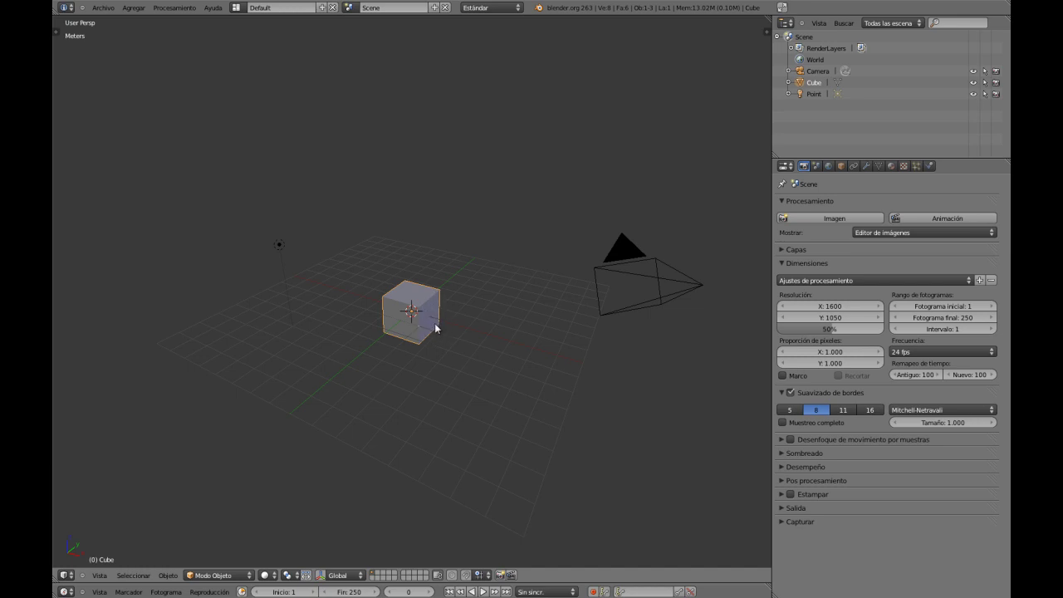
pyautogui.moveTo(426, 334); pyautogui.dragTo(421, 337, button='middle')
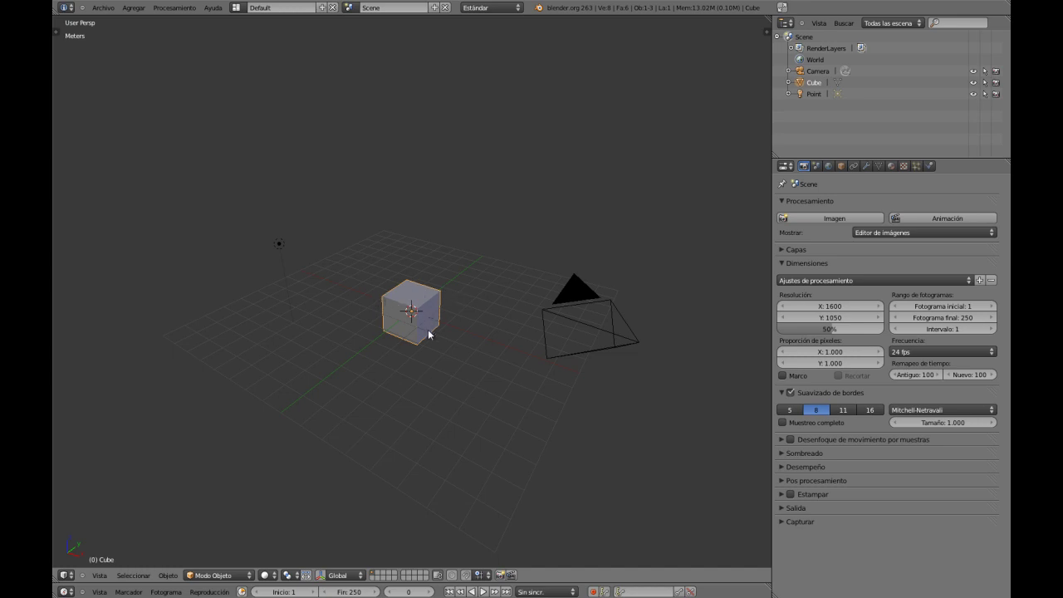
pyautogui.moveTo(412, 343)
pyautogui.mouseDown(button='middle')
pyautogui.moveTo(437, 292)
pyautogui.moveTo(414, 339)
pyautogui.mouseUp(button='middle')
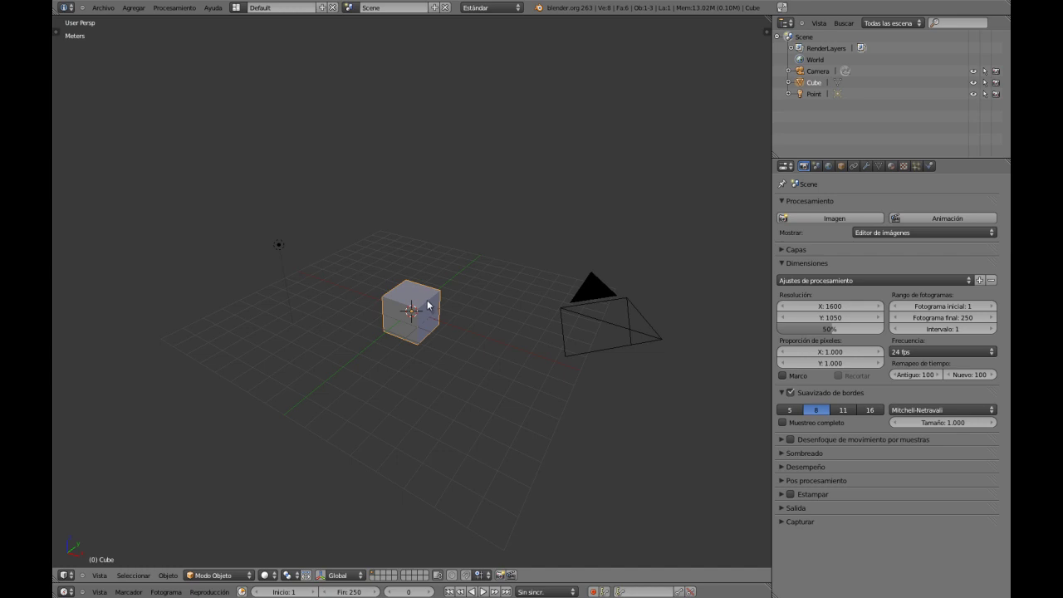
pyautogui.middleClick(433, 344)
pyautogui.moveTo(432, 344); pyautogui.dragTo(473, 285, button='middle')
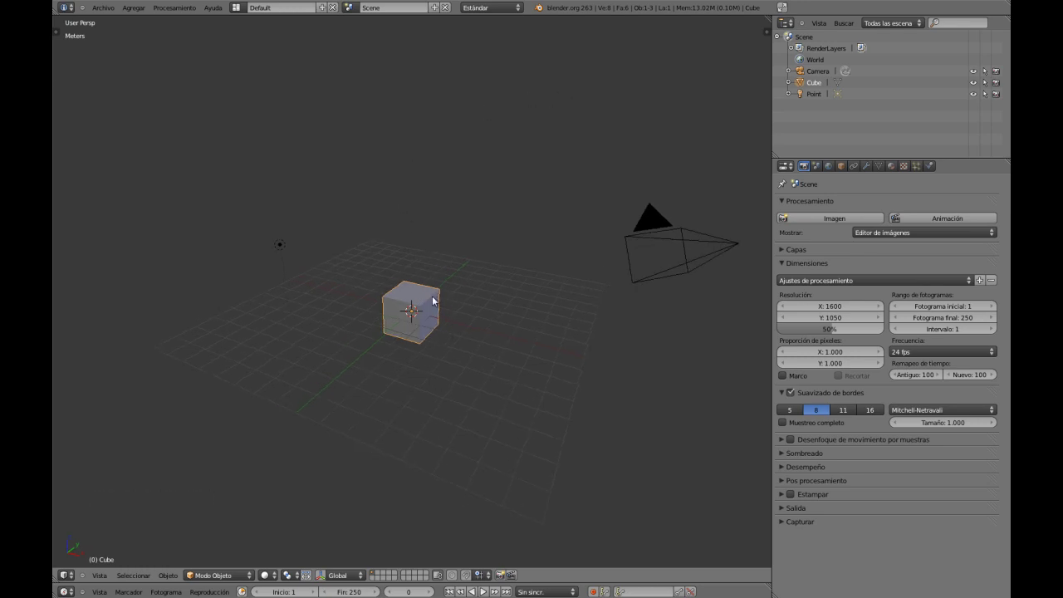
pyautogui.moveTo(432, 288); pyautogui.dragTo(439, 350, button='middle')
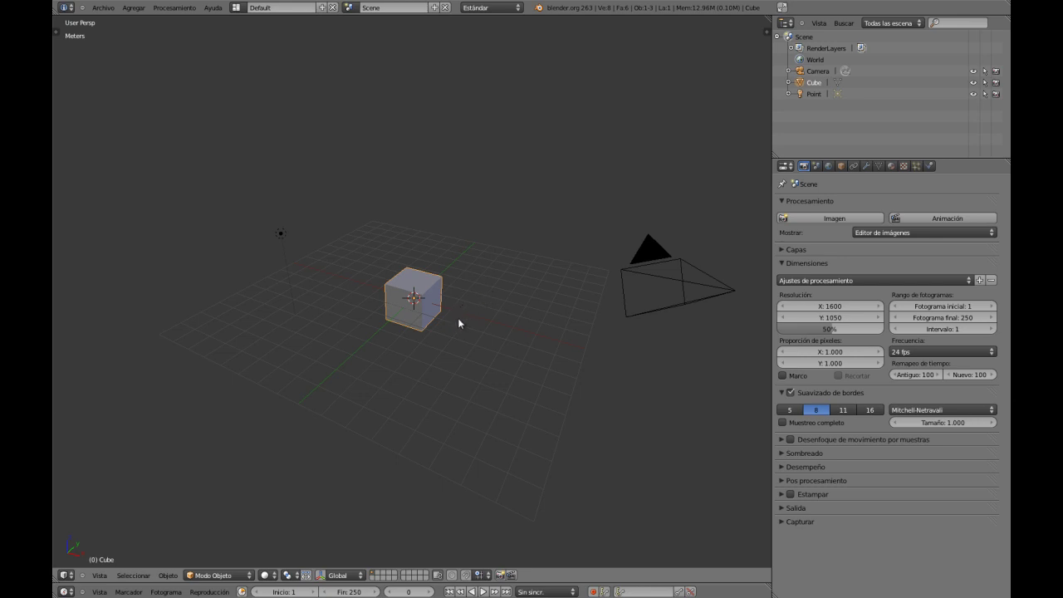
pyautogui.moveTo(458, 317); pyautogui.dragTo(462, 322, button='middle')
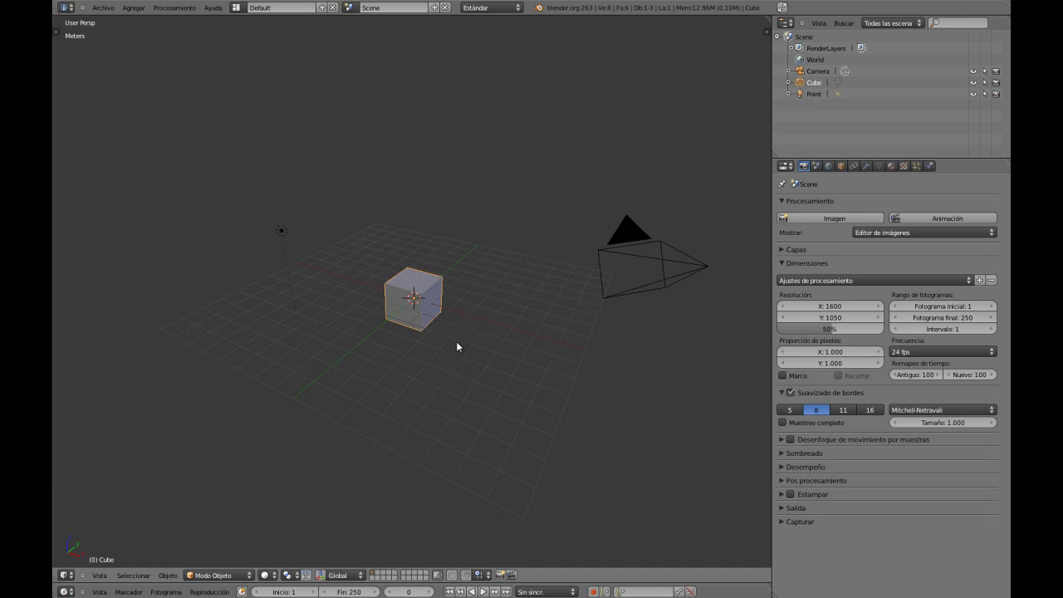
pyautogui.moveTo(457, 346)
pyautogui.mouseDown(button='middle')
pyautogui.moveTo(469, 342)
pyautogui.moveTo(490, 363)
pyautogui.moveTo(465, 337)
pyautogui.moveTo(565, 340)
pyautogui.moveTo(437, 366)
pyautogui.moveTo(452, 338)
pyautogui.moveTo(430, 330)
pyautogui.moveTo(424, 343)
pyautogui.moveTo(454, 352)
pyautogui.moveTo(436, 330)
pyautogui.moveTo(441, 341)
pyautogui.mouseUp(button='middle')
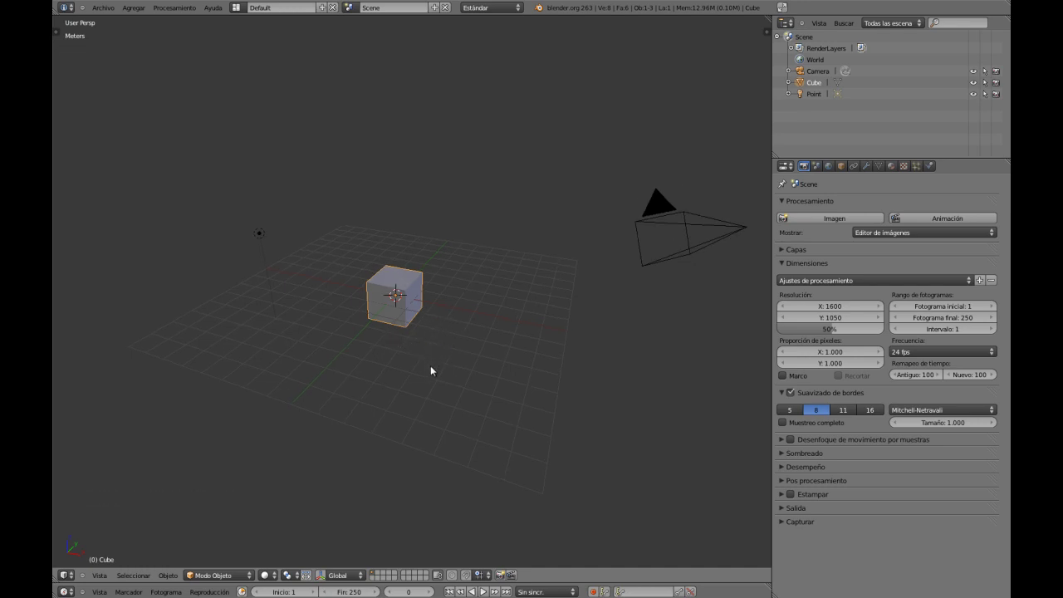
pyautogui.keyDown('shift'); pyautogui.moveTo(422, 332); pyautogui.dragTo(445, 329, button='middle'); pyautogui.keyUp('shift')
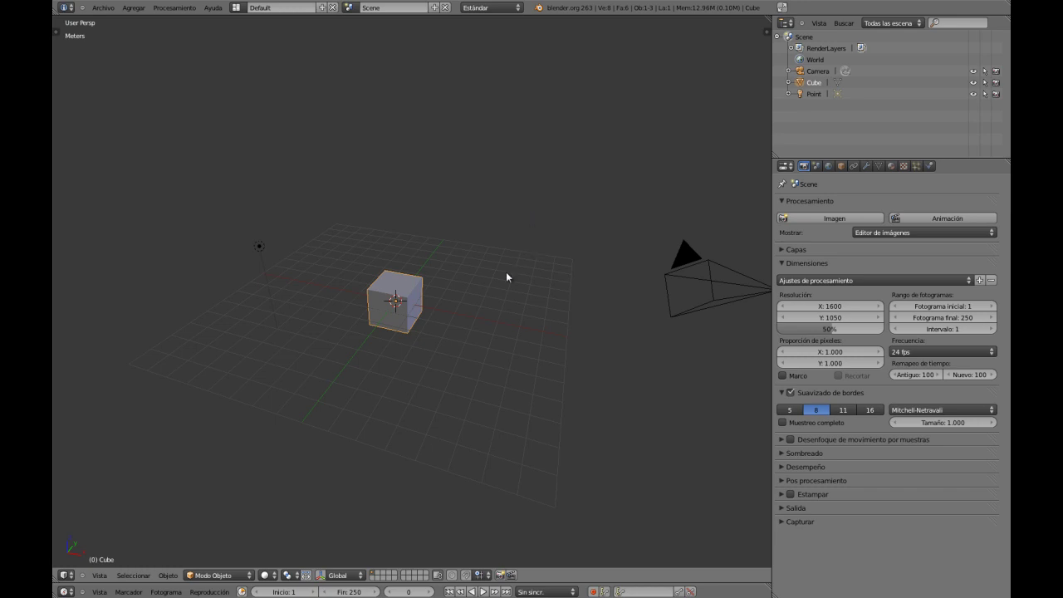
pyautogui.moveTo(440, 318); pyautogui.dragTo(433, 350, button='middle')
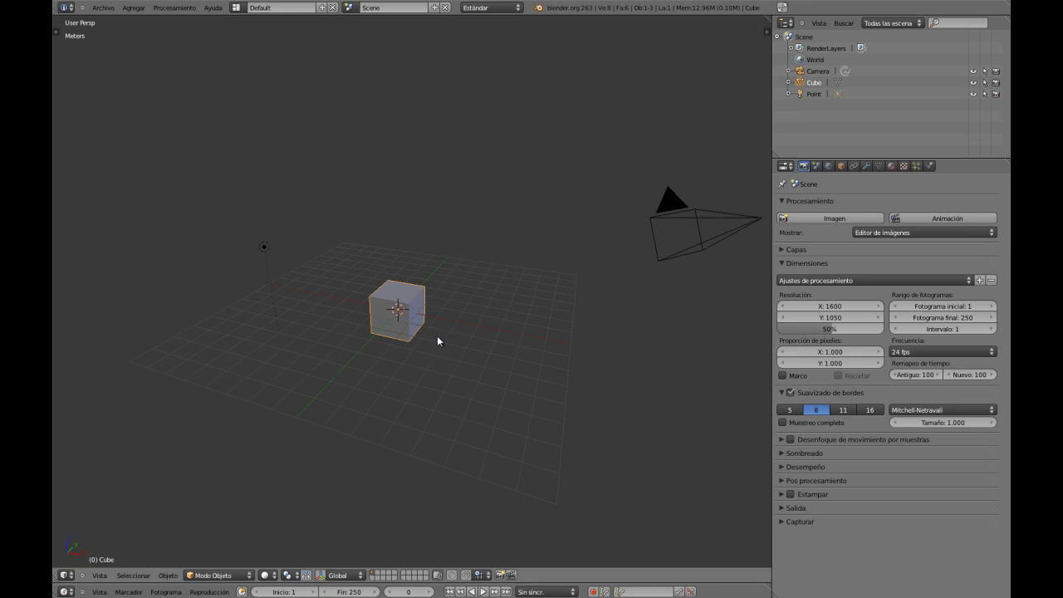
pyautogui.keyDown('shift'); pyautogui.moveTo(436, 325); pyautogui.dragTo(439, 320, button='middle'); pyautogui.keyUp('shift')
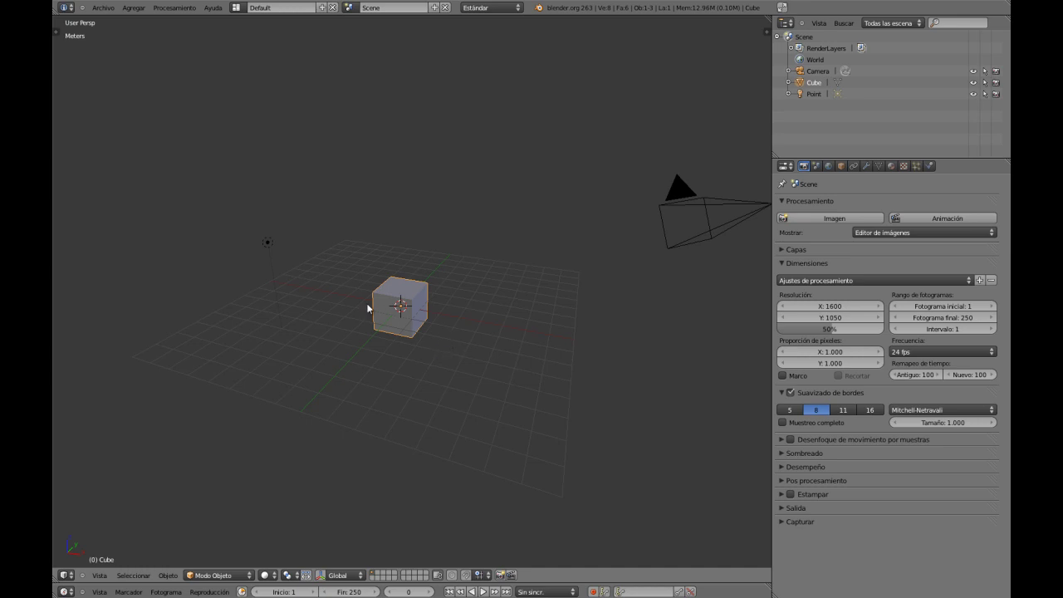
# Step: Show the Herramientas de objeto tool shelf in the 3D view
pyautogui.press('t')
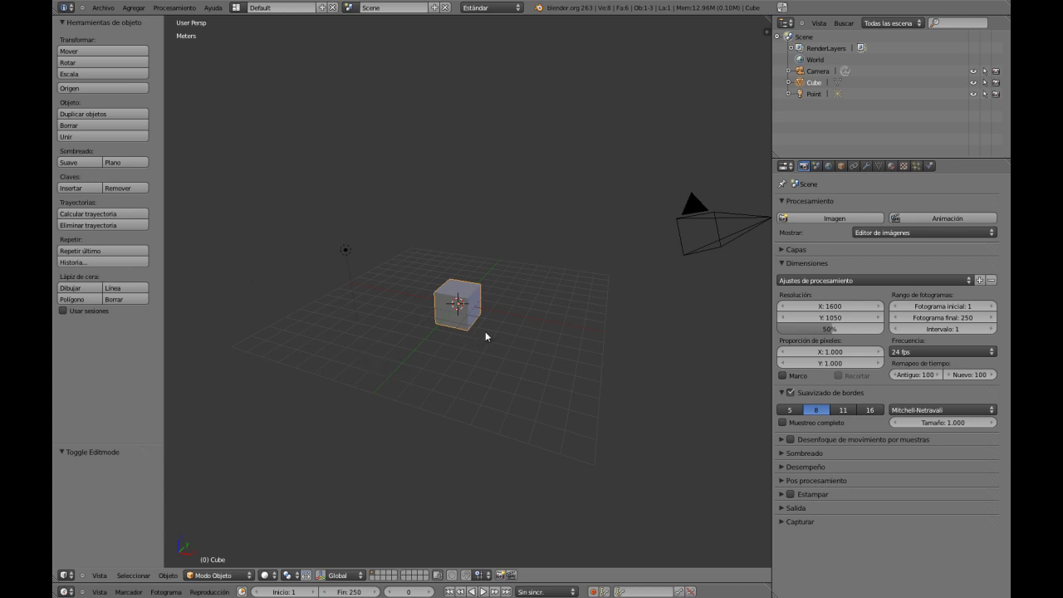
pyautogui.keyDown('shift'); pyautogui.moveTo(464, 323); pyautogui.dragTo(466, 335, button='middle'); pyautogui.keyUp('shift')
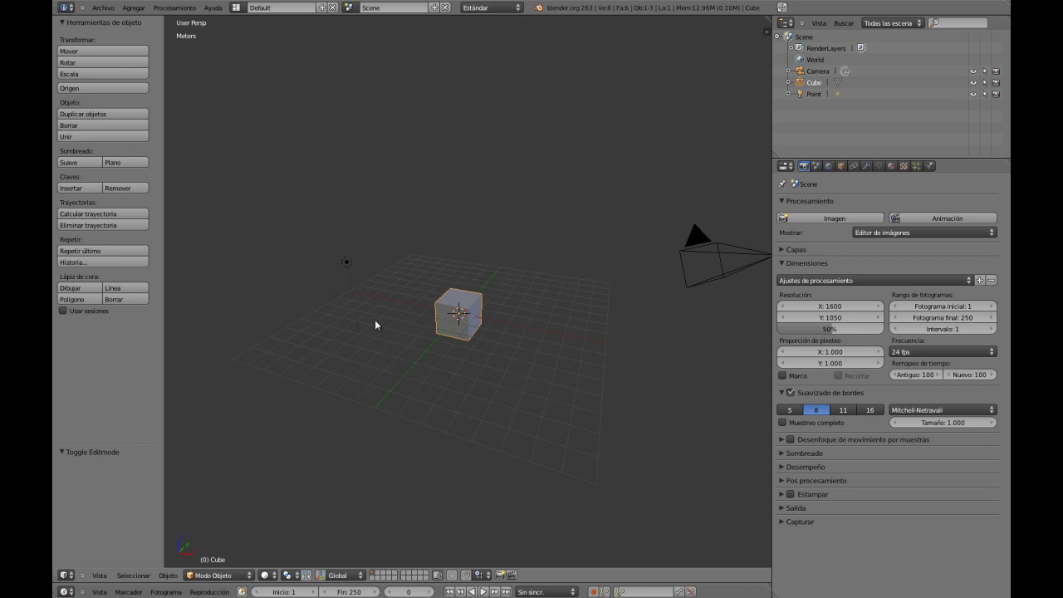
pyautogui.keyDown('ctrl'); pyautogui.moveTo(475, 306); pyautogui.dragTo(475, 323, button='middle'); pyautogui.keyUp('ctrl')
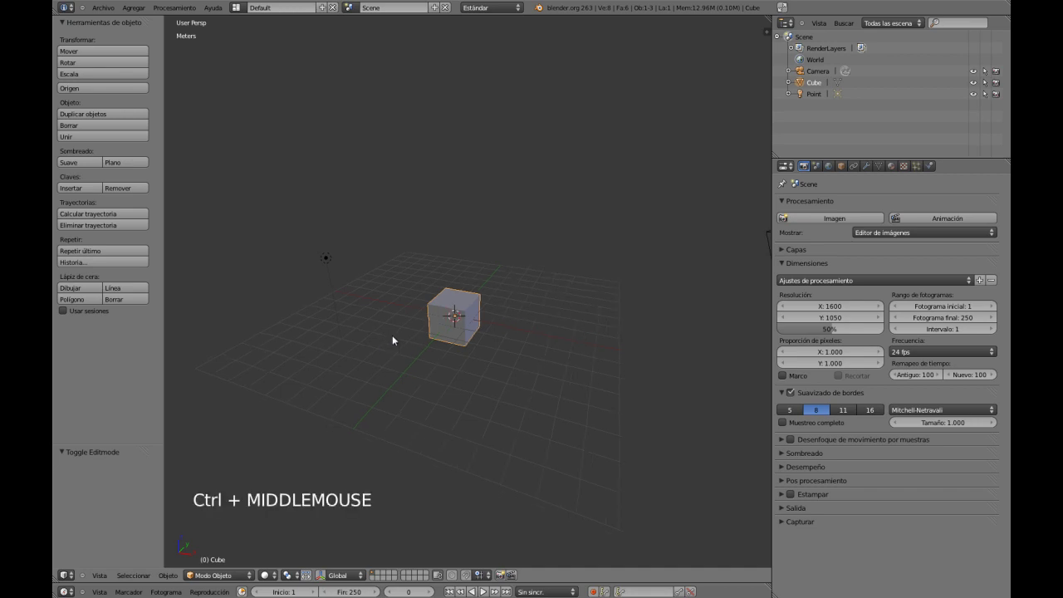
pyautogui.keyDown('ctrl'); pyautogui.moveTo(393, 341); pyautogui.dragTo(397, 325, button='middle'); pyautogui.keyUp('ctrl')
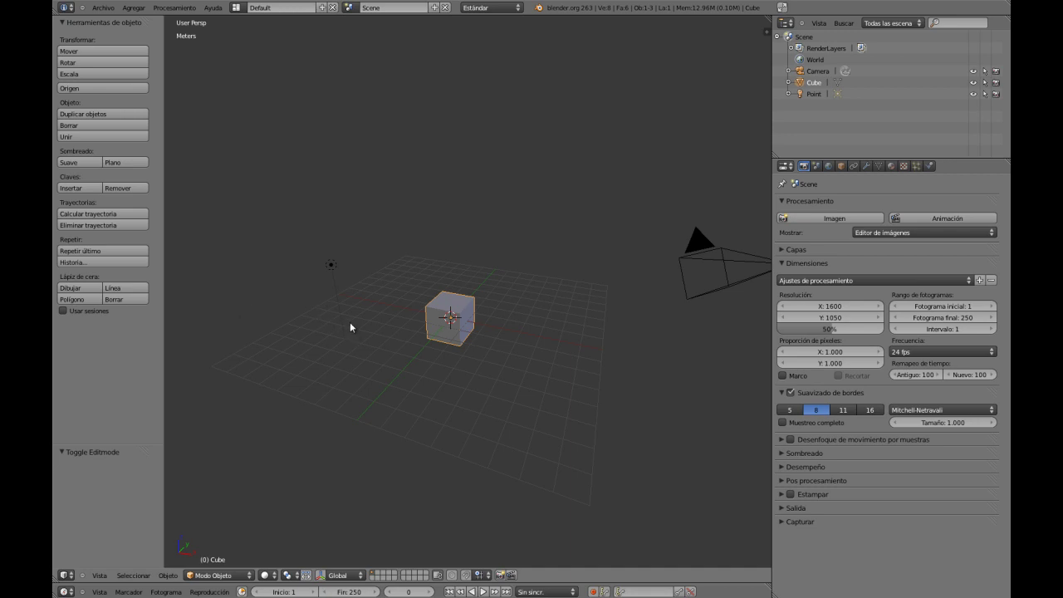
pyautogui.keyDown('shift'); pyautogui.moveTo(350, 327); pyautogui.dragTo(351, 330, button='middle'); pyautogui.keyUp('shift')
pyautogui.middleClick(492, 330)
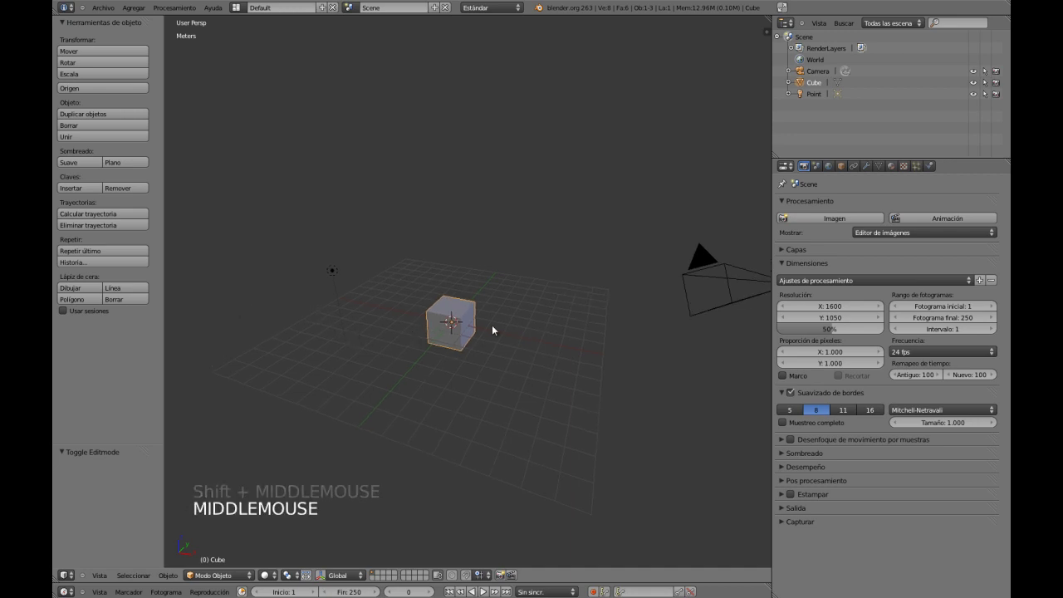
pyautogui.moveTo(492, 326); pyautogui.dragTo(440, 325, button='middle')
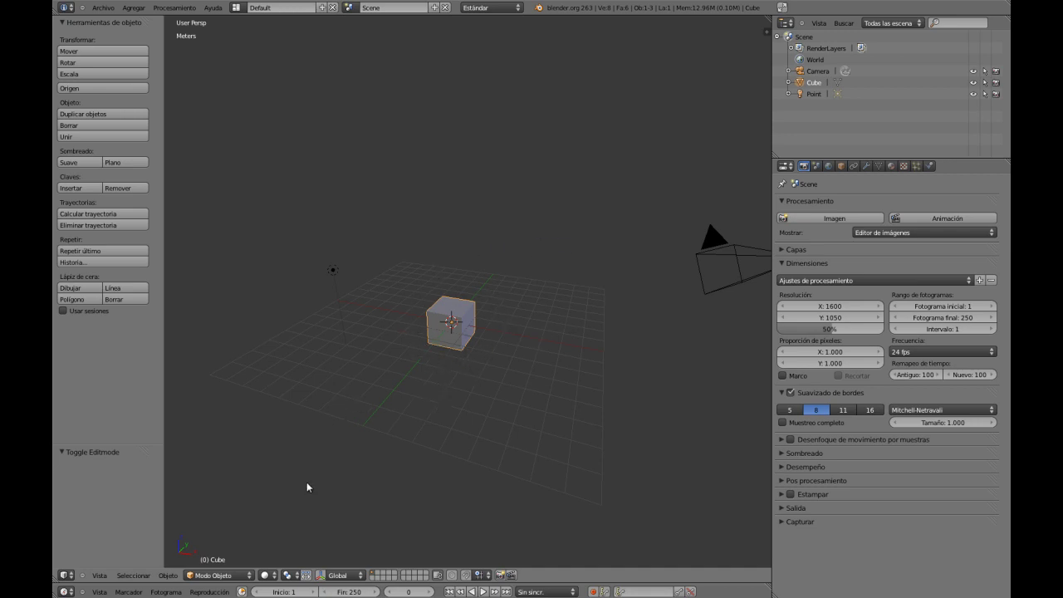
pyautogui.moveTo(458, 378); pyautogui.dragTo(451, 383, button='middle')
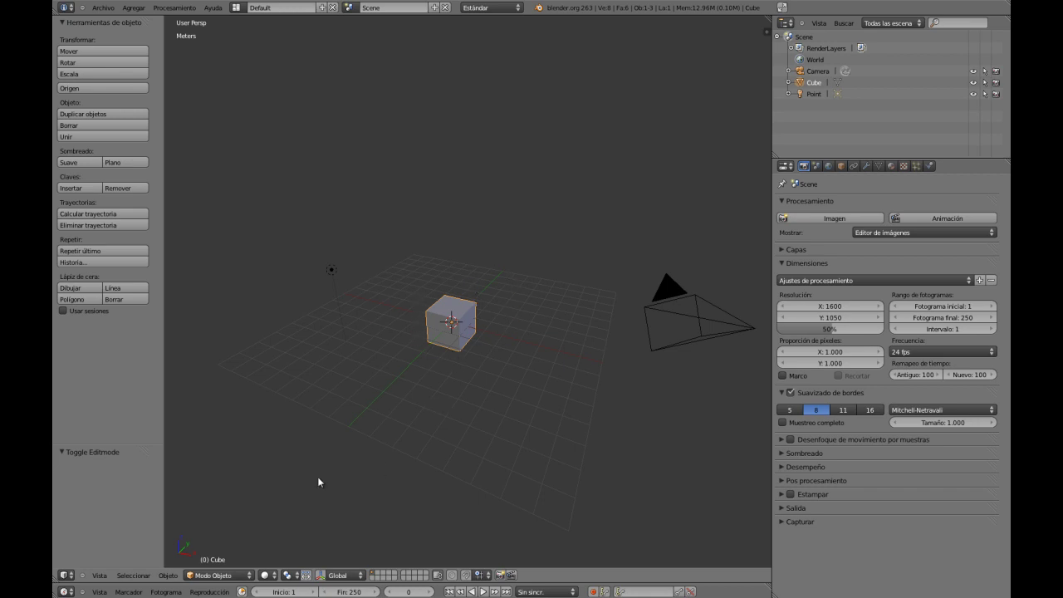
# Step: Set the 3D view's shading to Volumen delimitador and examine the cube from different angles
pyautogui.click(265, 575)
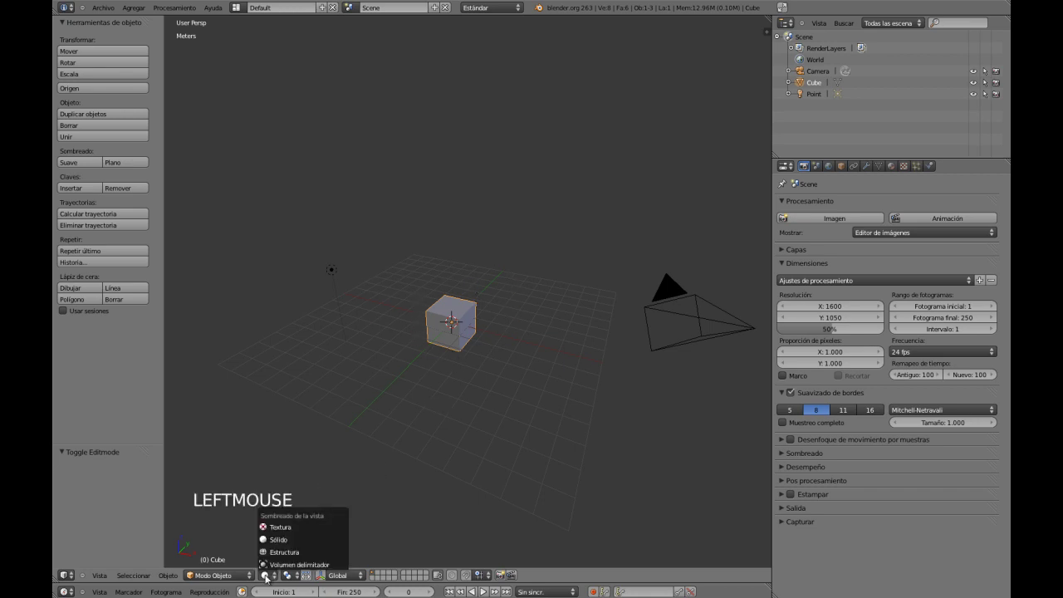
pyautogui.click(297, 564)
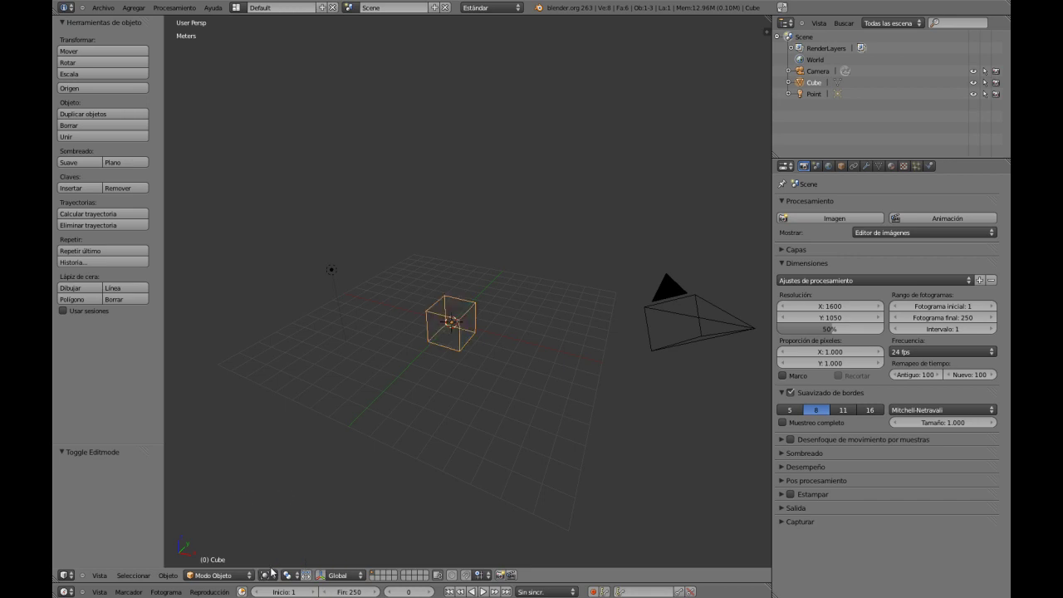
pyautogui.moveTo(439, 402); pyautogui.dragTo(465, 306, button='middle')
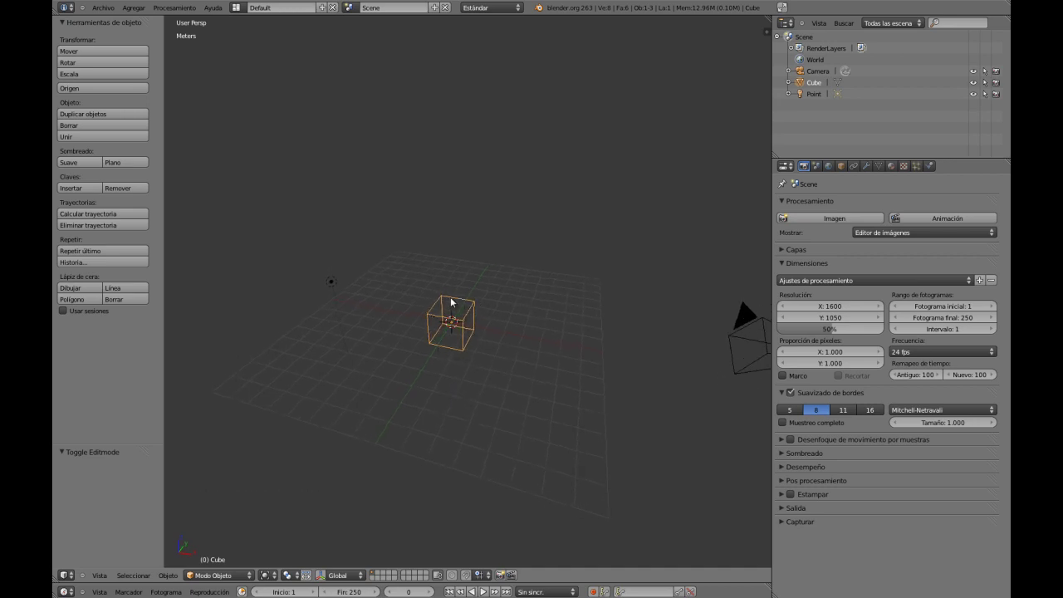
pyautogui.moveTo(438, 370)
pyautogui.mouseDown(button='middle')
pyautogui.moveTo(427, 357)
pyautogui.moveTo(436, 359)
pyautogui.mouseUp(button='middle')
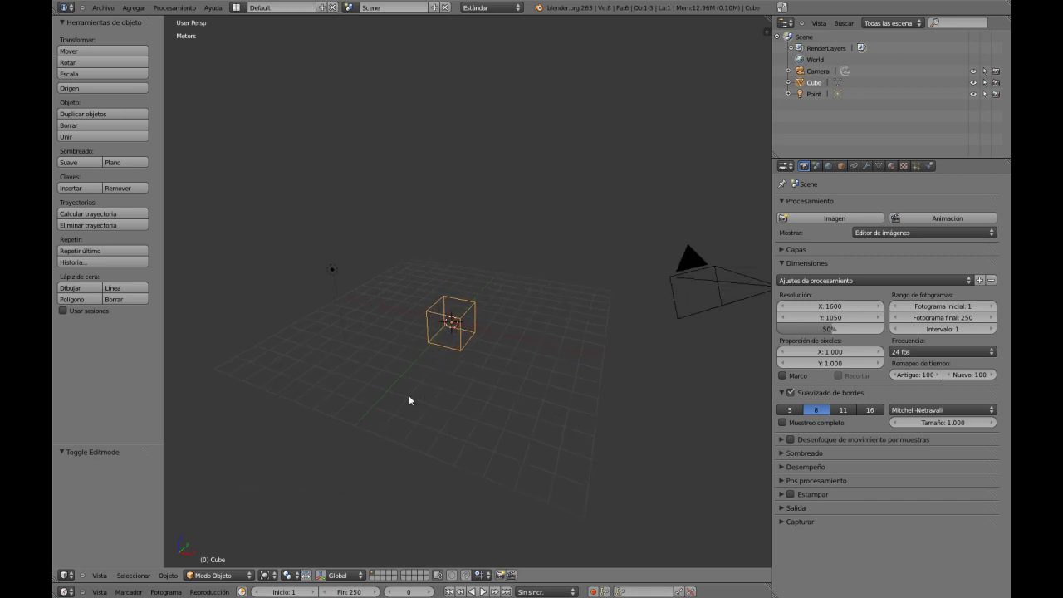
pyautogui.moveTo(432, 375); pyautogui.dragTo(438, 390, button='middle')
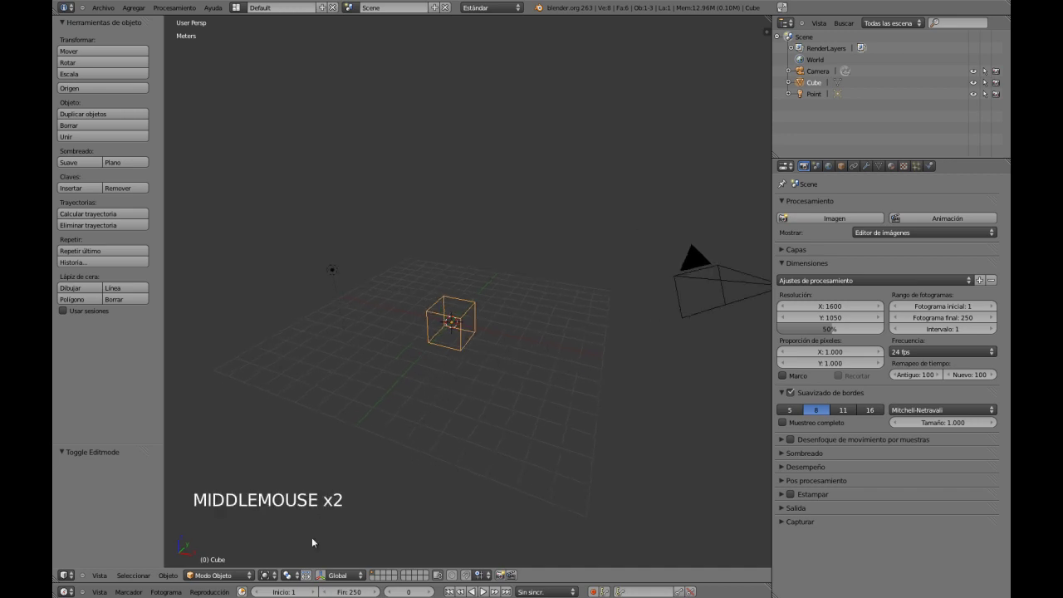
# Step: Change the 3D view's shading to Estructura and look at the cube as a wireframe
pyautogui.click(266, 575)
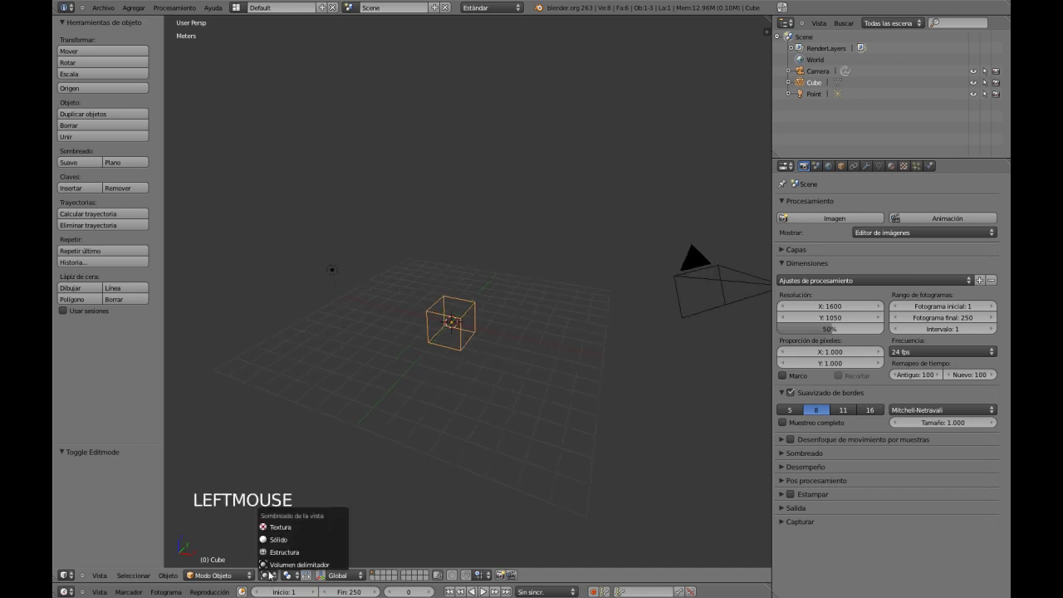
pyautogui.click(279, 552)
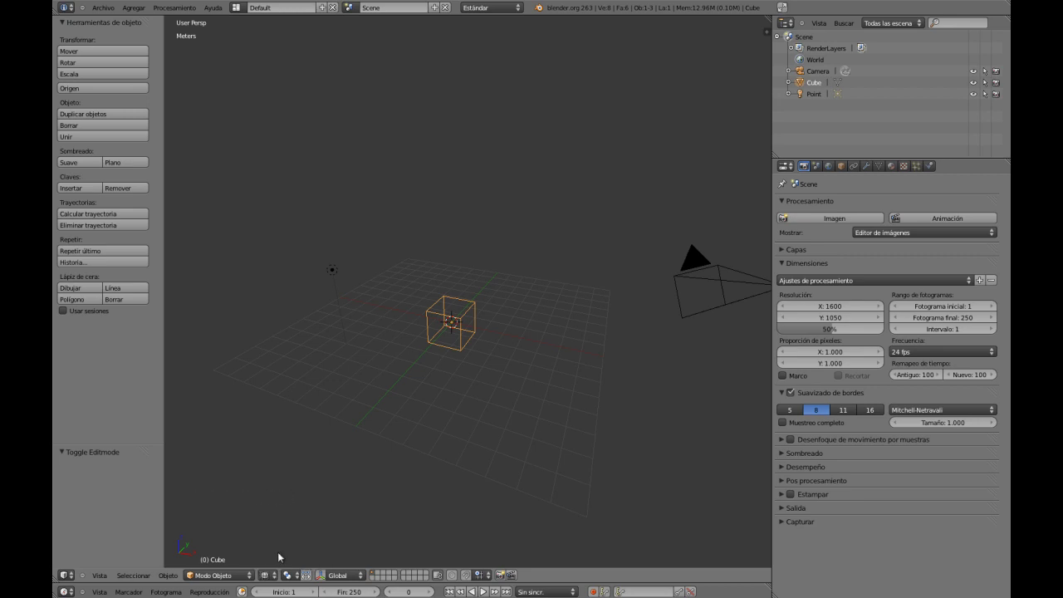
pyautogui.moveTo(432, 384); pyautogui.dragTo(386, 381, button='middle')
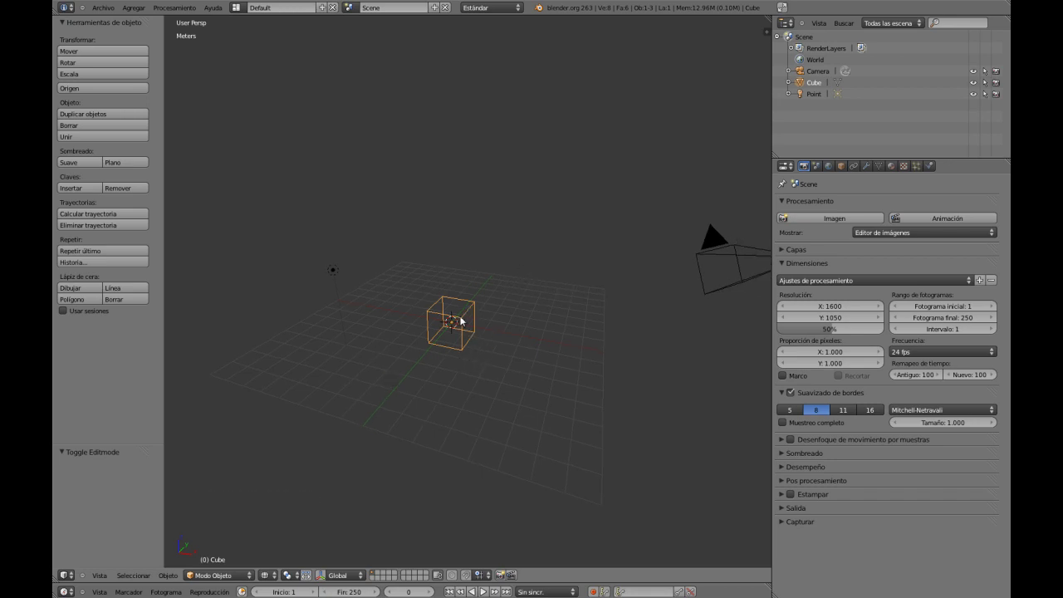
# Step: Change the 3D view's shading to Sólido and look at the cube's solid faces
pyautogui.click(265, 575)
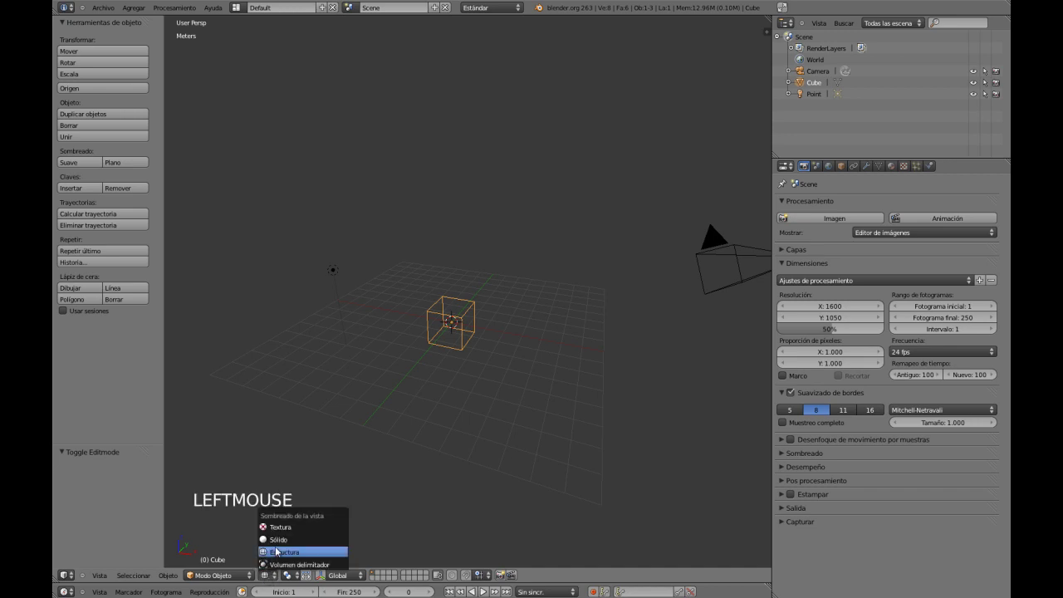
pyautogui.click(278, 542)
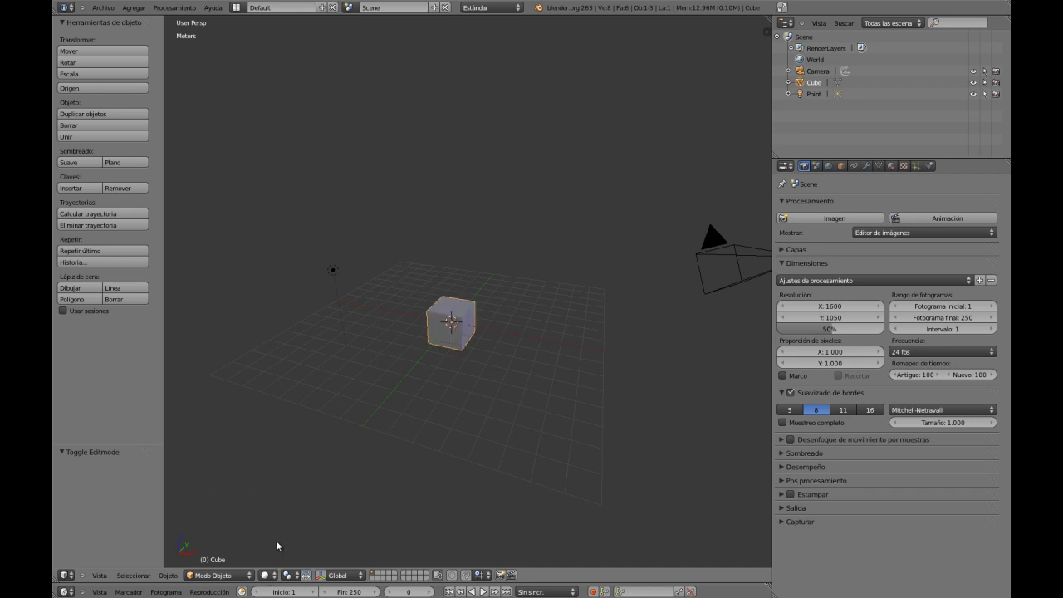
pyautogui.moveTo(452, 353); pyautogui.dragTo(449, 347, button='middle')
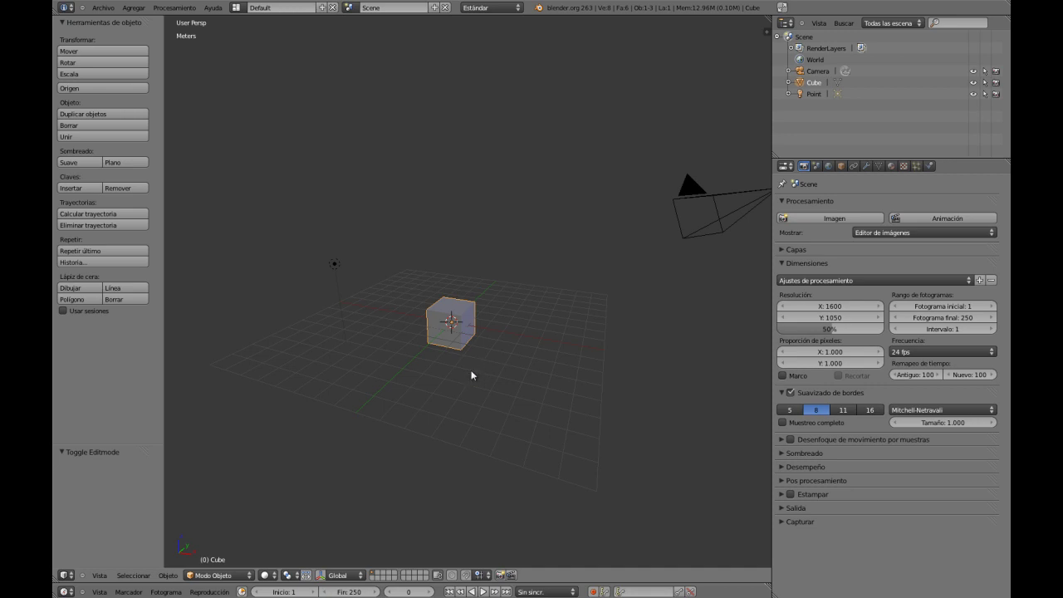
# Step: Toggle the 3D view's shading repeatedly between Estructura and Sólido, ending on Sólido
pyautogui.press('z')
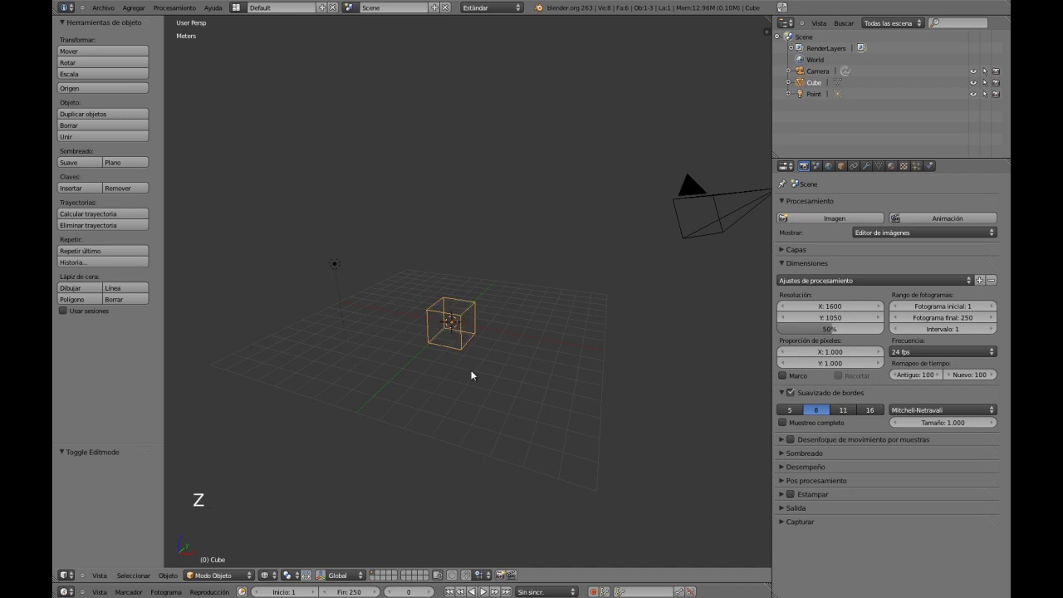
pyautogui.press('z')
pyautogui.press('z')
pyautogui.press('z')
pyautogui.press('z')
pyautogui.press('z')
pyautogui.press('z')
pyautogui.press('z')
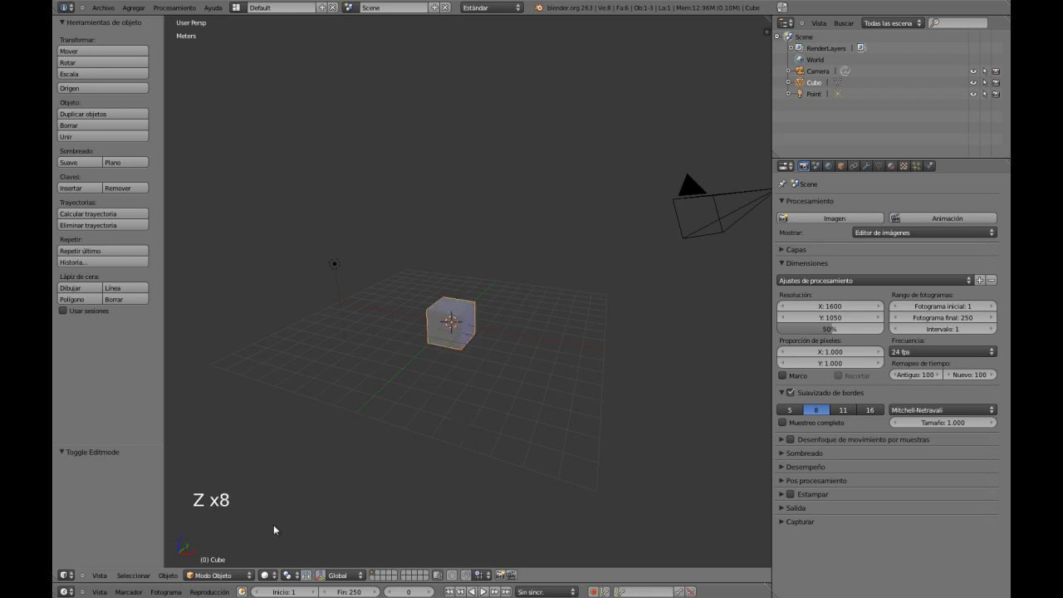
# Step: Set the 3D view's shading to Textura
pyautogui.click(266, 575)
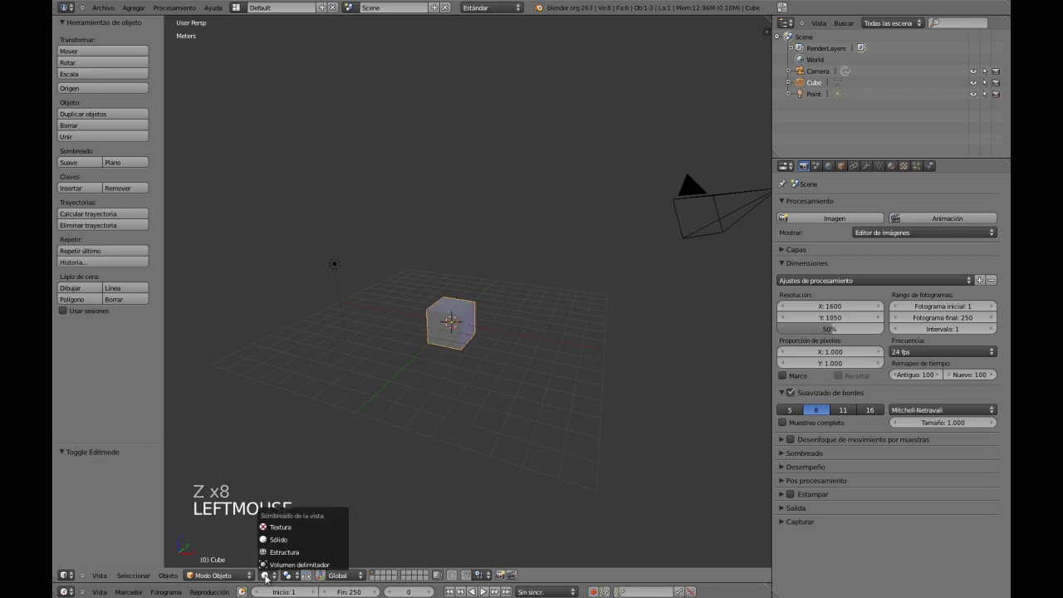
pyautogui.click(293, 530)
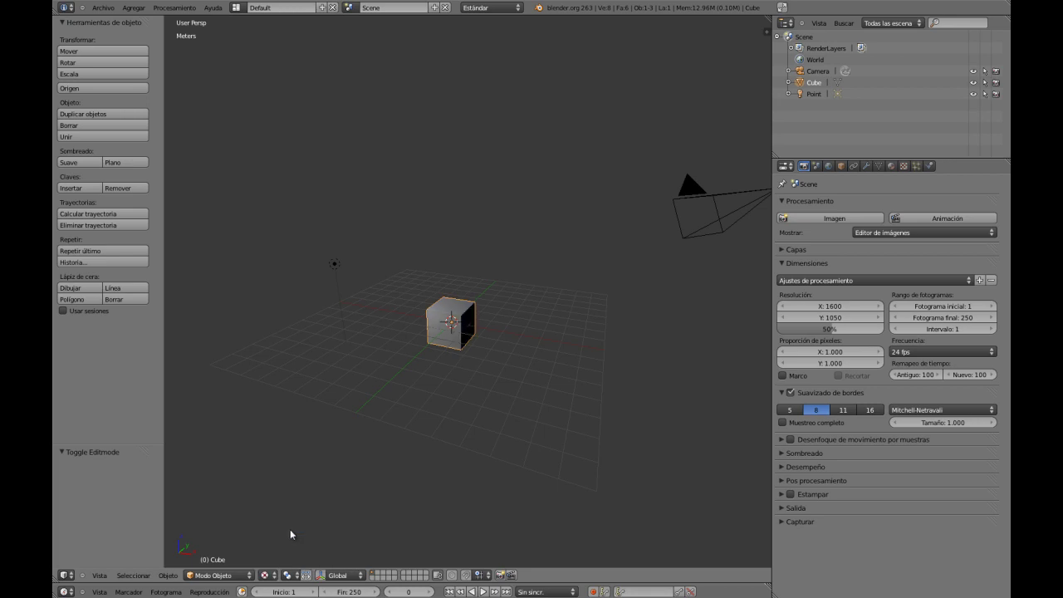
# Step: Toggle the 3D view's shading repeatedly between Textura and Sólido while viewing the cube, ending on Sólido
pyautogui.moveTo(462, 390); pyautogui.dragTo(485, 331, button='middle')
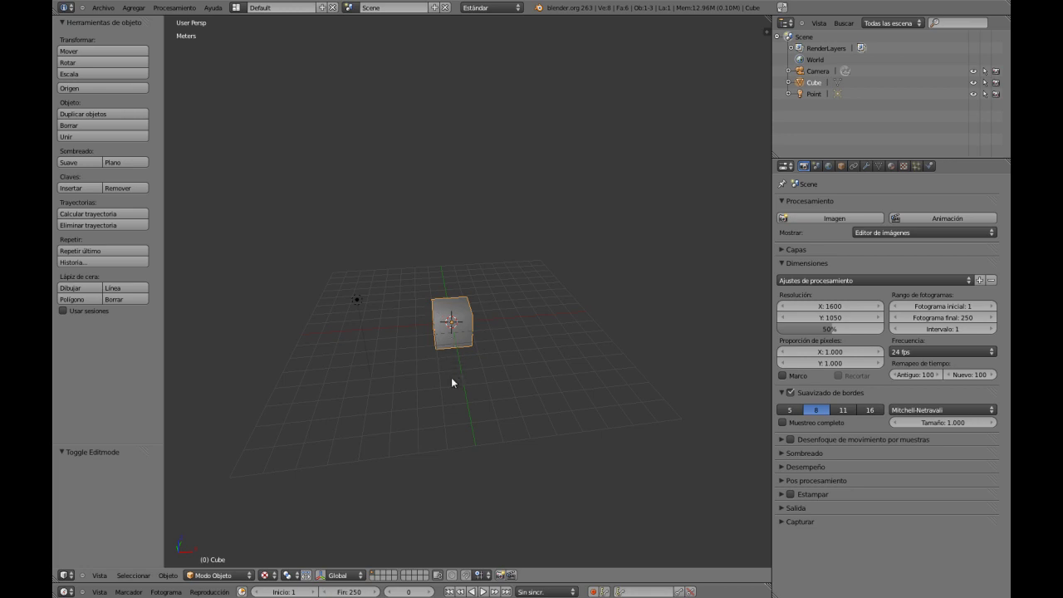
pyautogui.moveTo(451, 378)
pyautogui.mouseDown(button='middle')
pyautogui.moveTo(404, 380)
pyautogui.moveTo(441, 375)
pyautogui.moveTo(445, 364)
pyautogui.mouseUp(button='middle')
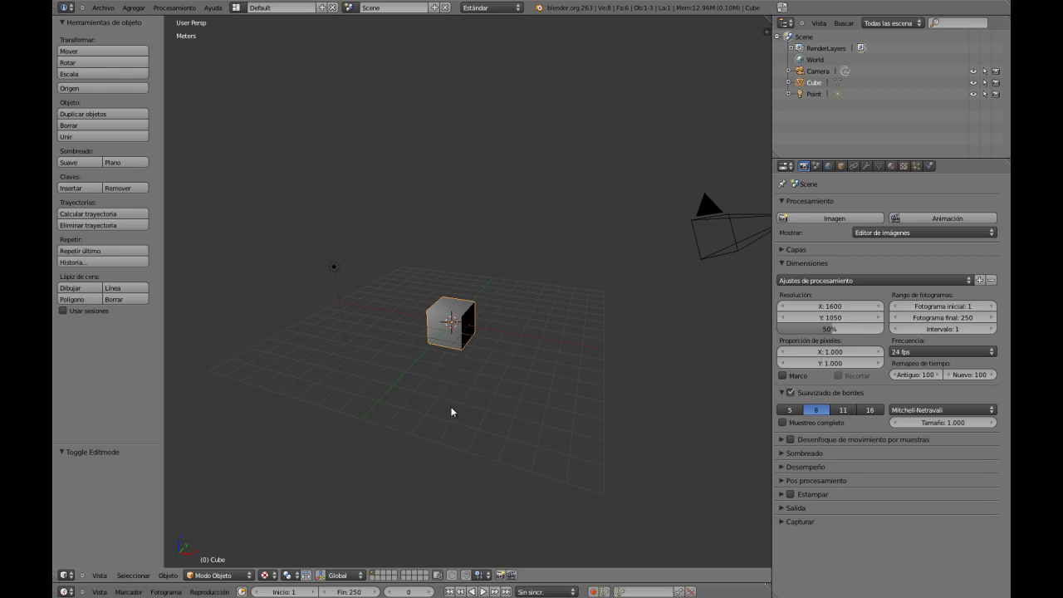
pyautogui.hotkey('alt', 'z')
pyautogui.hotkey('alt', 'z')
pyautogui.hotkey('alt', 'z')
pyautogui.hotkey('alt', 'z')
pyautogui.hotkey('alt', 'z')
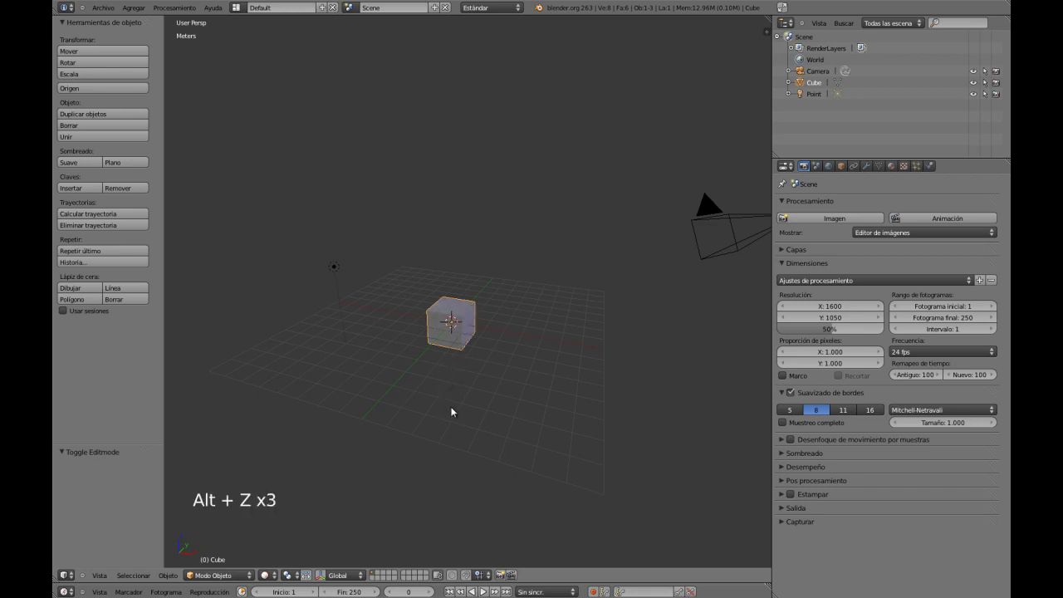
pyautogui.hotkey('alt', 'z')
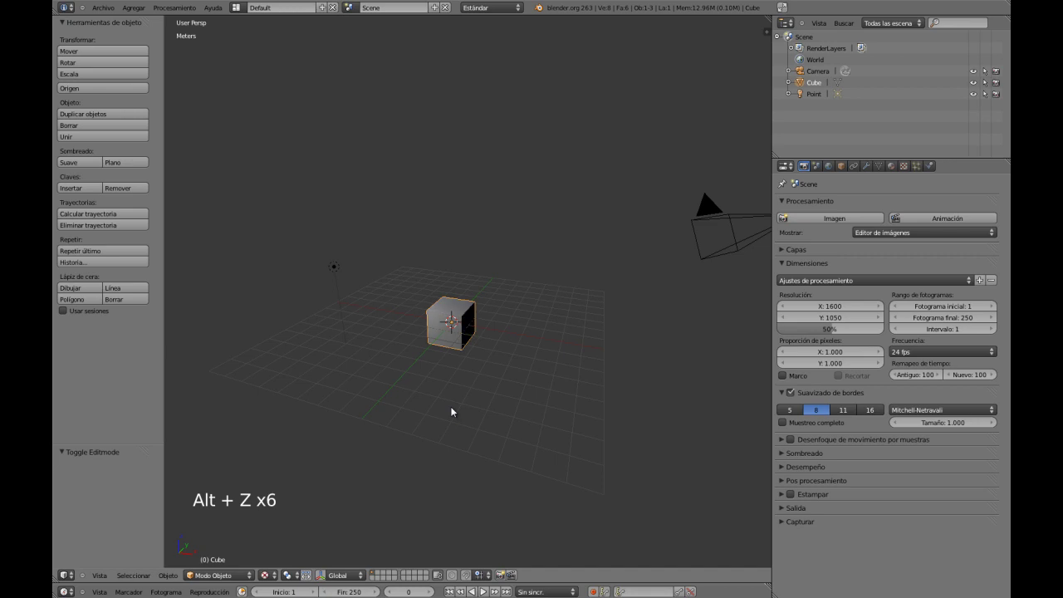
pyautogui.hotkey('alt', 'z')
# Step: Compare the cube in Estructura and Sólido shading by alternating between both, ending on Sólido
pyautogui.press('z')
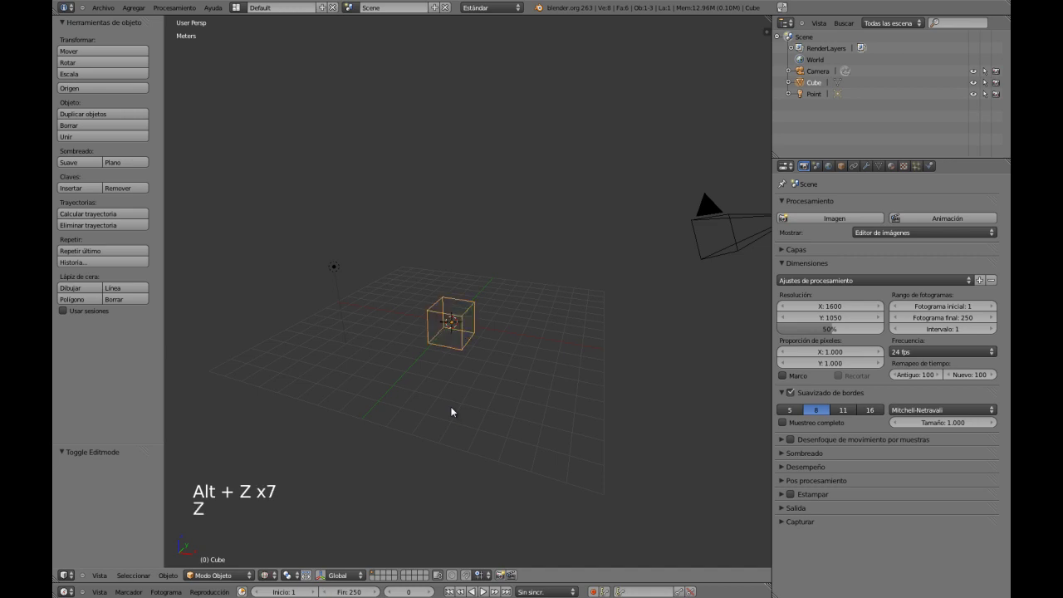
pyautogui.press('z')
pyautogui.press('z')
pyautogui.press('z')
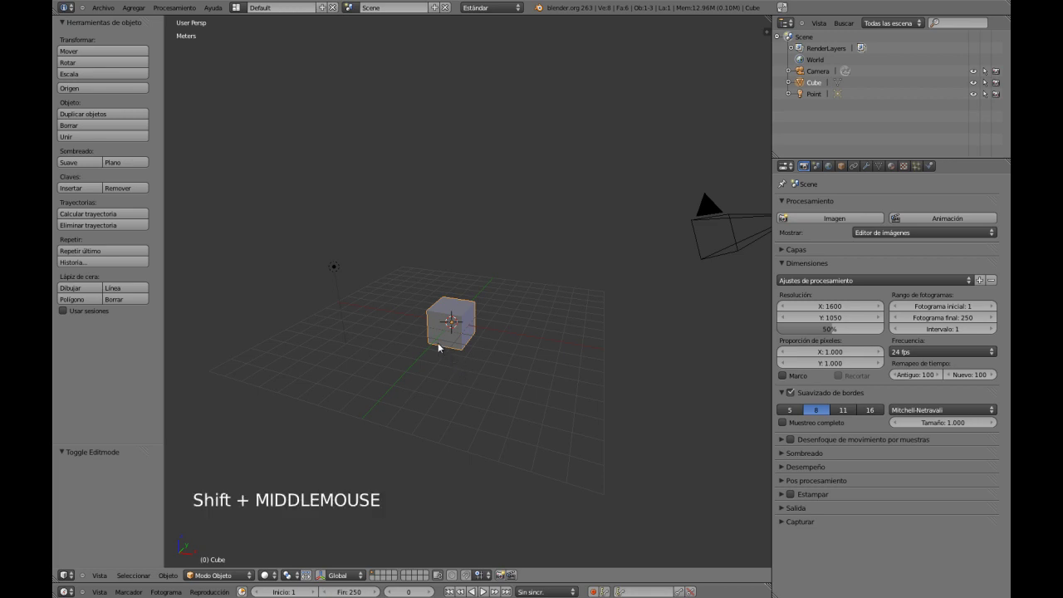
# Step: Switch the cube between Modo Edición and Modo Objeto to compare their available tools, ending in Modo Edición
pyautogui.keyDown('shift'); pyautogui.moveTo(438, 342); pyautogui.dragTo(441, 349, button='middle'); pyautogui.keyUp('shift')
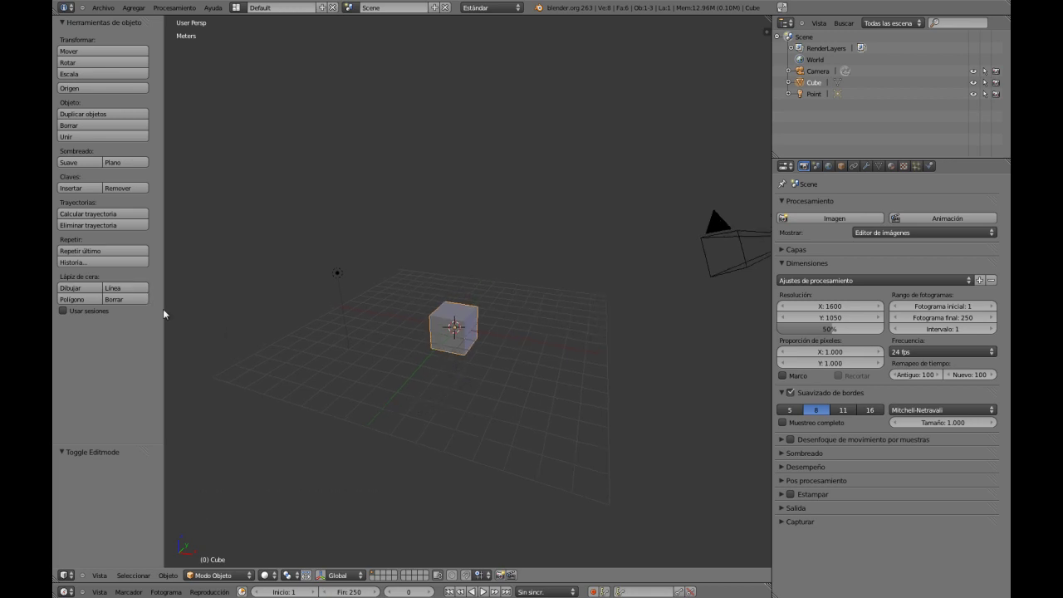
pyautogui.keyDown('ctrl'); pyautogui.moveTo(465, 302); pyautogui.dragTo(455, 333, button='middle'); pyautogui.keyUp('ctrl')
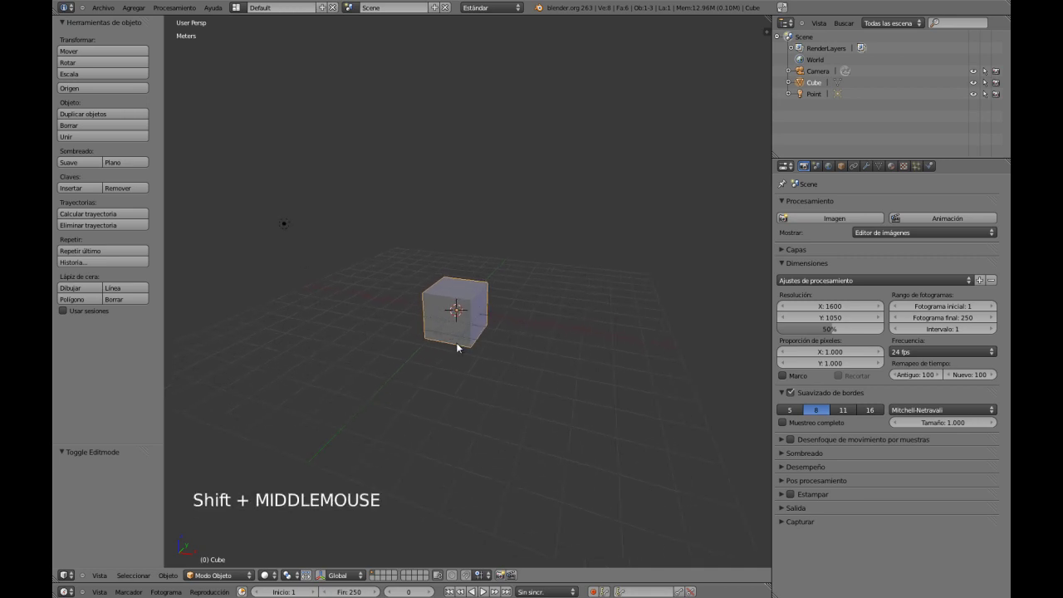
pyautogui.press('Tab')
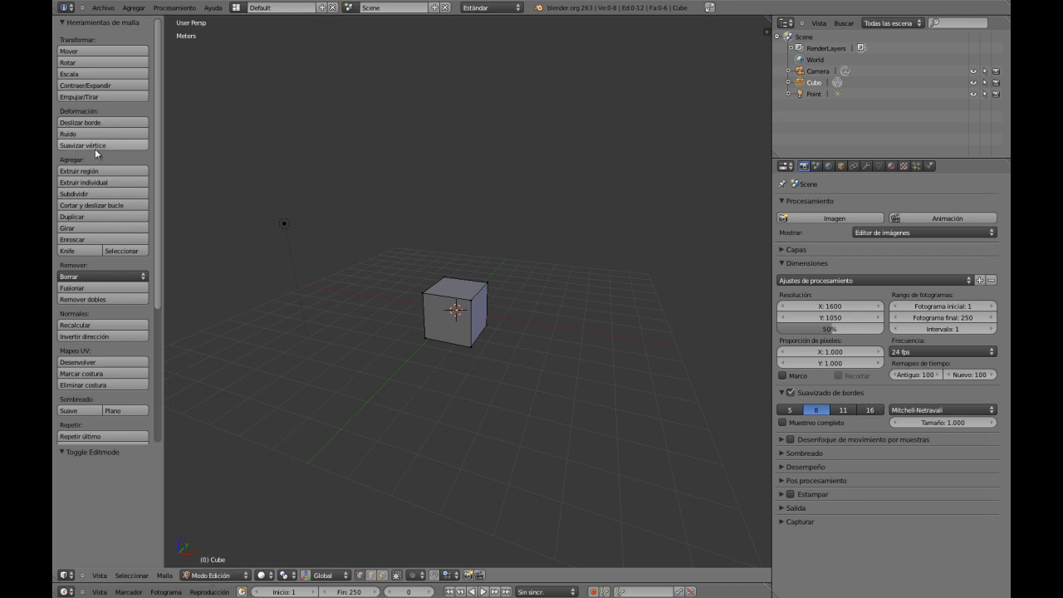
pyautogui.press('Tab')
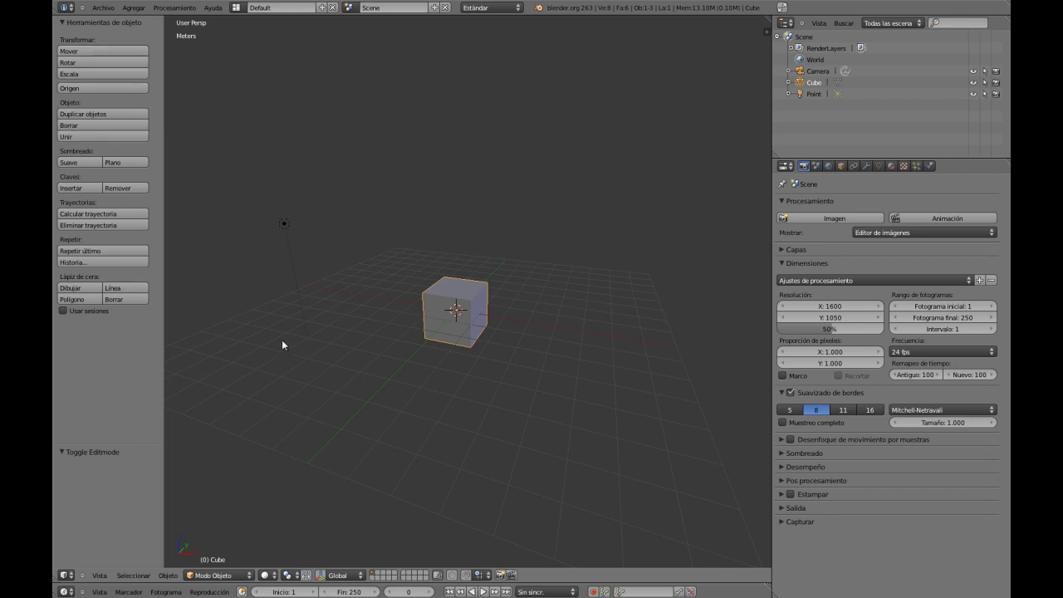
pyautogui.press('Tab')
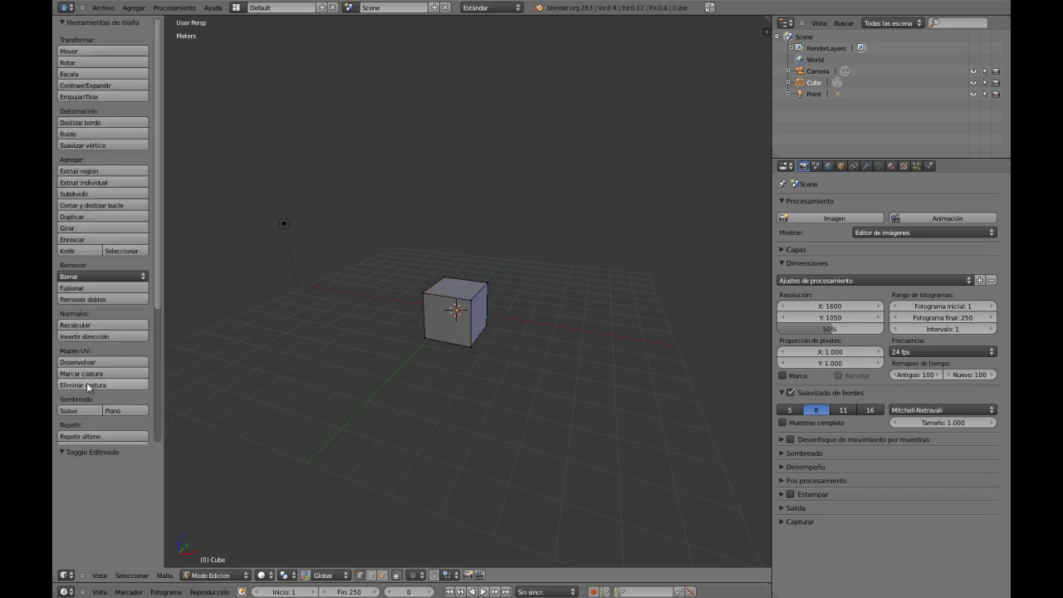
# Step: Reset the 3D cursor to the scene's centre
pyautogui.moveTo(446, 395); pyautogui.dragTo(440, 401, button='middle')
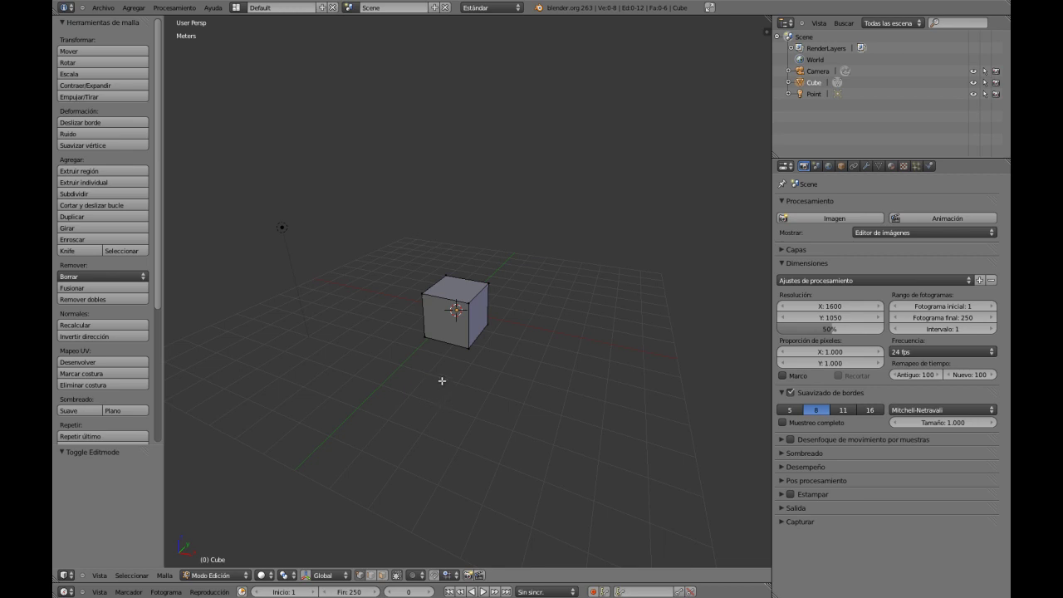
pyautogui.moveTo(442, 381); pyautogui.dragTo(444, 384, button='middle')
pyautogui.click(164, 301)
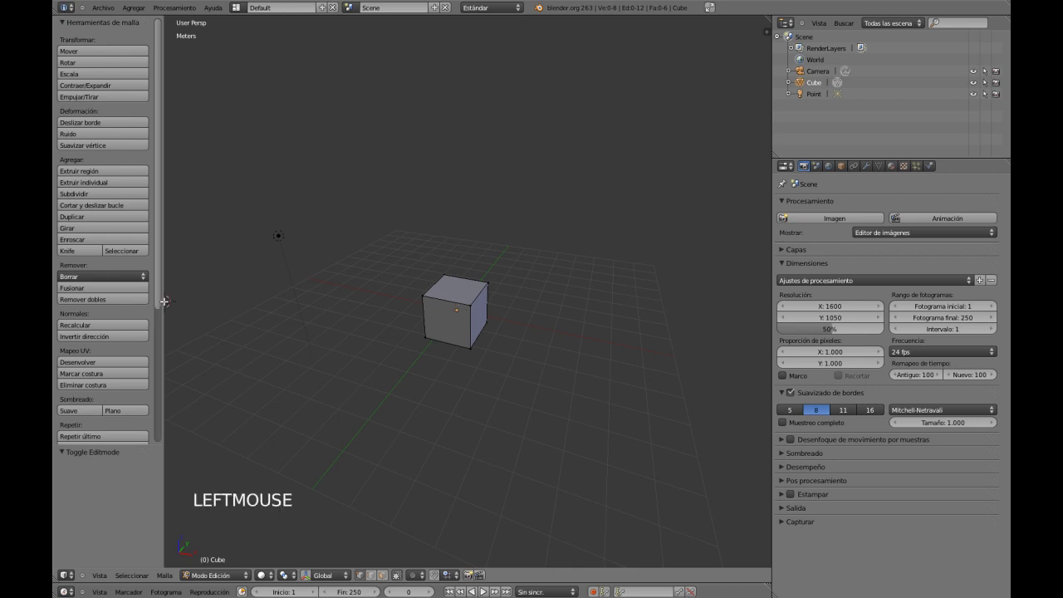
pyautogui.hotkey('shift', 'c')
pyautogui.moveTo(458, 308)
pyautogui.keyDown('ctrl'); pyautogui.mouseDown(button='middle')
pyautogui.moveTo(460, 343)
pyautogui.moveTo(457, 308)
pyautogui.moveTo(529, 308)
pyautogui.moveTo(563, 335)
pyautogui.moveTo(641, 352)
pyautogui.moveTo(690, 315)
pyautogui.moveTo(503, 356)
pyautogui.moveTo(433, 341)
pyautogui.moveTo(457, 356)
pyautogui.moveTo(468, 324)
pyautogui.moveTo(467, 349)
pyautogui.moveTo(425, 361)
pyautogui.moveTo(435, 359)
pyautogui.mouseUp(button='middle'); pyautogui.keyUp('ctrl')
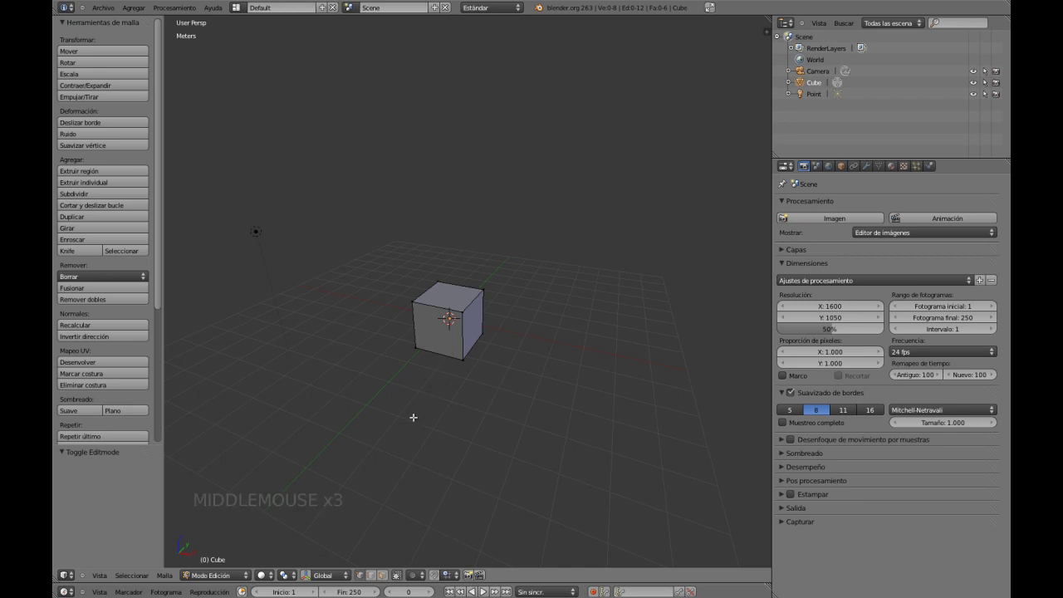
# Step: Turn on edge selection for the cube's mesh and select several of its visible edges one after another
pyautogui.click(372, 577)
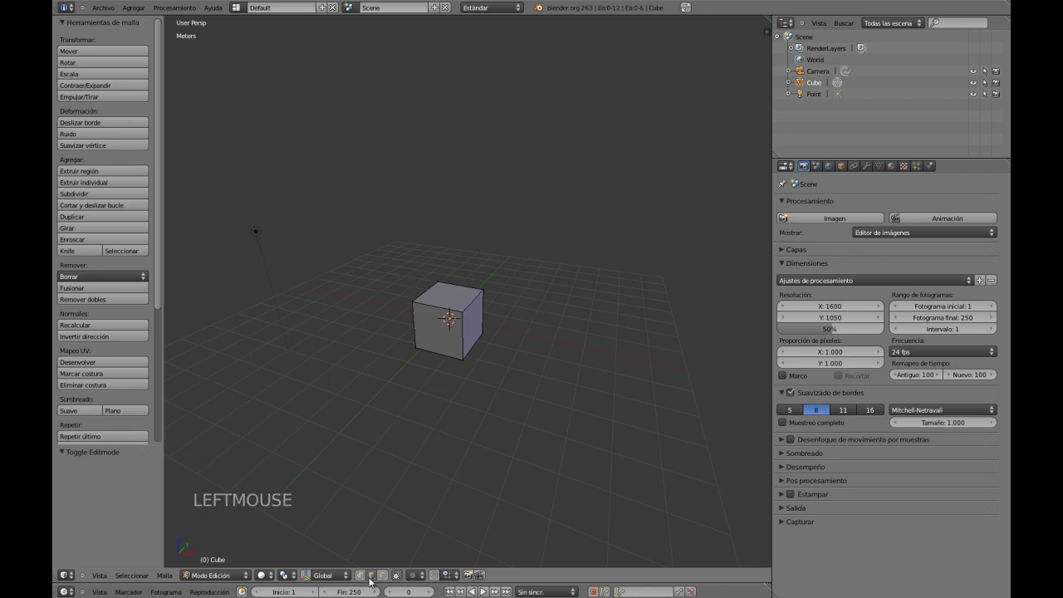
pyautogui.rightClick(454, 300)
pyautogui.rightClick(471, 315)
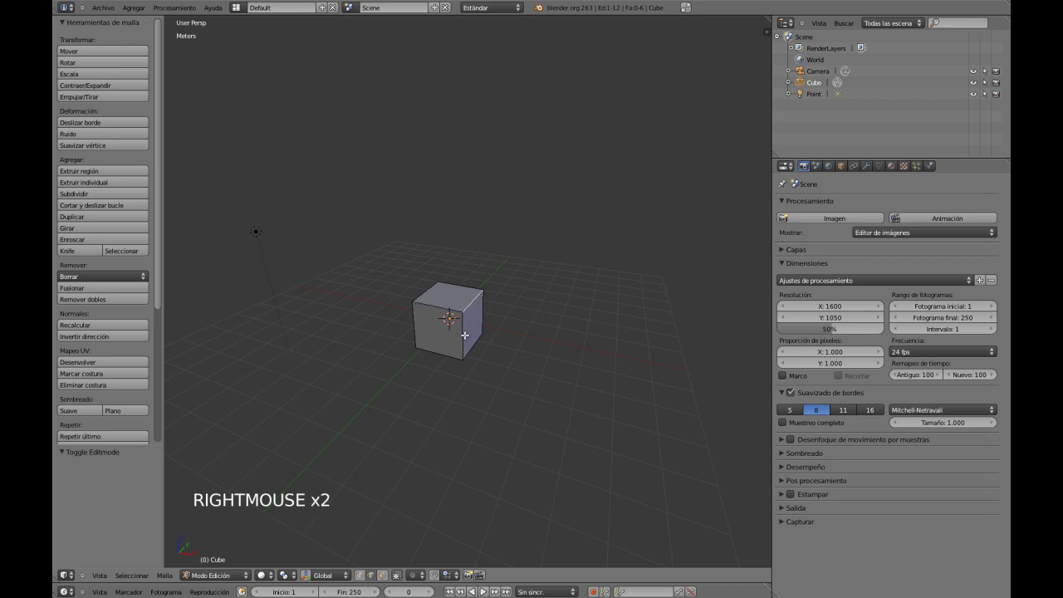
pyautogui.rightClick(466, 337)
pyautogui.rightClick(476, 345)
pyautogui.rightClick(452, 354)
# Step: Set the shading to Estructura and select different cube edges one by one, including those at the back
pyautogui.moveTo(471, 323)
pyautogui.keyDown('ctrl'); pyautogui.mouseDown(button='middle')
pyautogui.moveTo(465, 408)
pyautogui.moveTo(513, 354)
pyautogui.moveTo(603, 358)
pyautogui.moveTo(628, 382)
pyautogui.moveTo(487, 321)
pyautogui.mouseUp(button='middle'); pyautogui.keyUp('ctrl')
pyautogui.press('z')
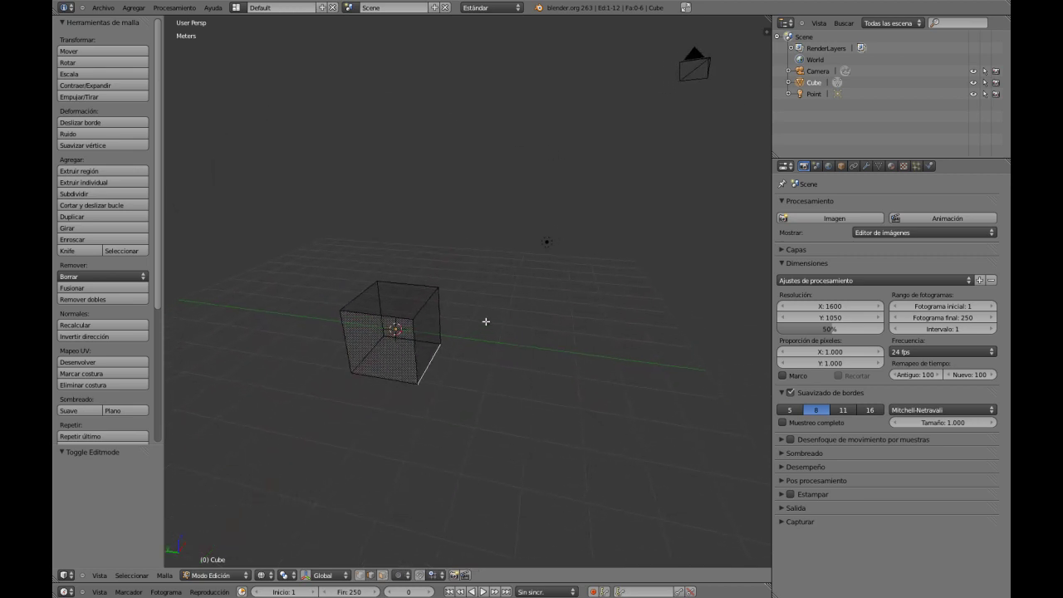
pyautogui.rightClick(397, 324)
pyautogui.rightClick(397, 319)
pyautogui.rightClick(395, 379)
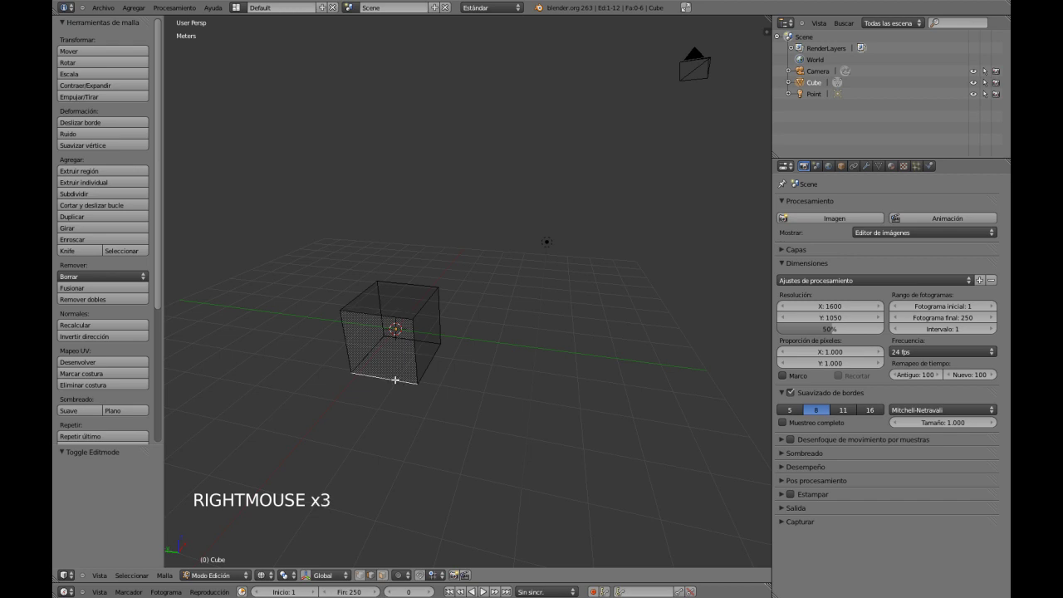
pyautogui.rightClick(430, 364)
pyautogui.rightClick(417, 364)
pyautogui.rightClick(427, 305)
pyautogui.rightClick(383, 319)
pyautogui.rightClick(407, 283)
pyautogui.rightClick(437, 304)
pyautogui.rightClick(439, 316)
pyautogui.moveTo(447, 375); pyautogui.dragTo(323, 375, button='middle')
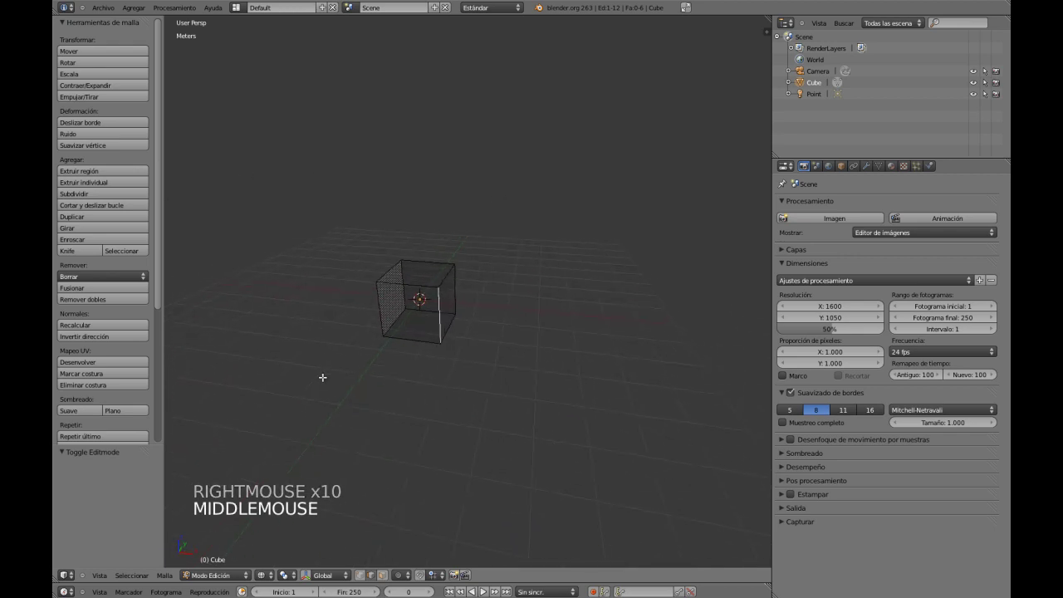
# Step: Turn on face selection and select different faces of the wireframe cube one by one
pyautogui.click(383, 576)
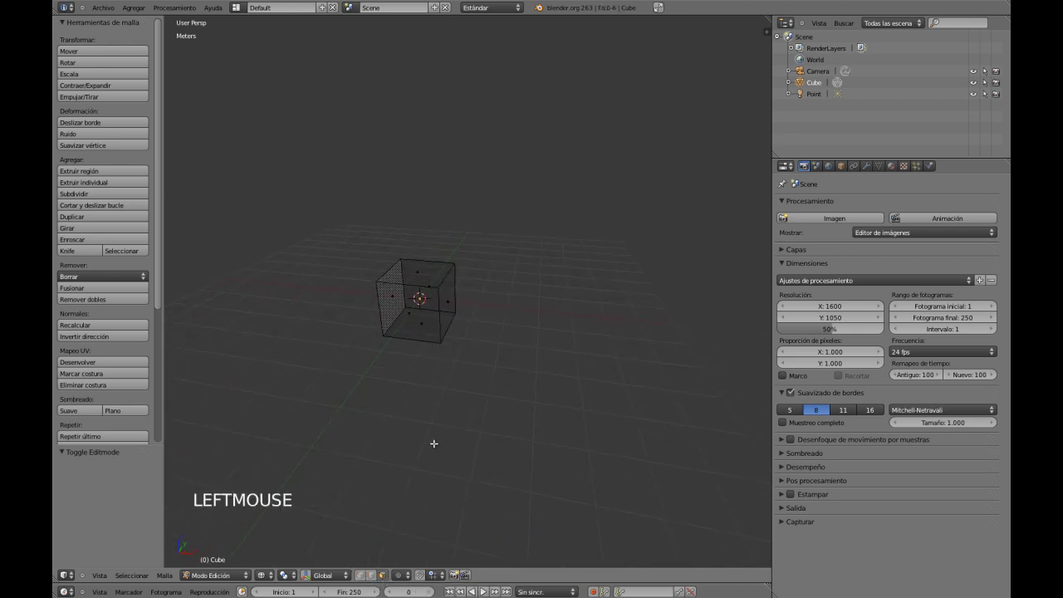
pyautogui.moveTo(459, 441); pyautogui.dragTo(435, 311, button='middle')
pyautogui.rightClick(439, 314)
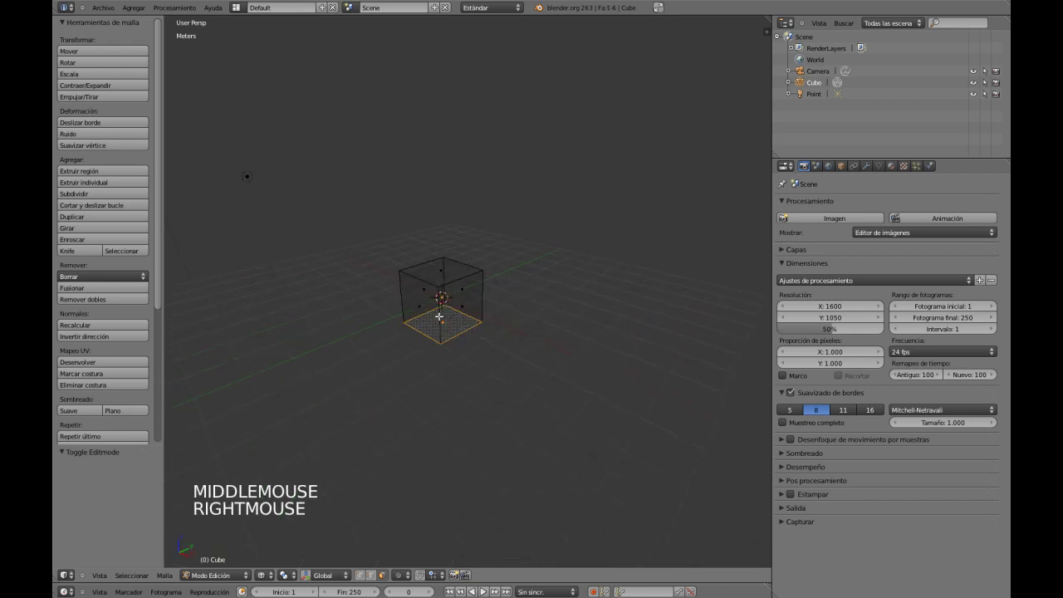
pyautogui.rightClick(440, 316)
pyautogui.rightClick(447, 269)
pyautogui.rightClick(459, 297)
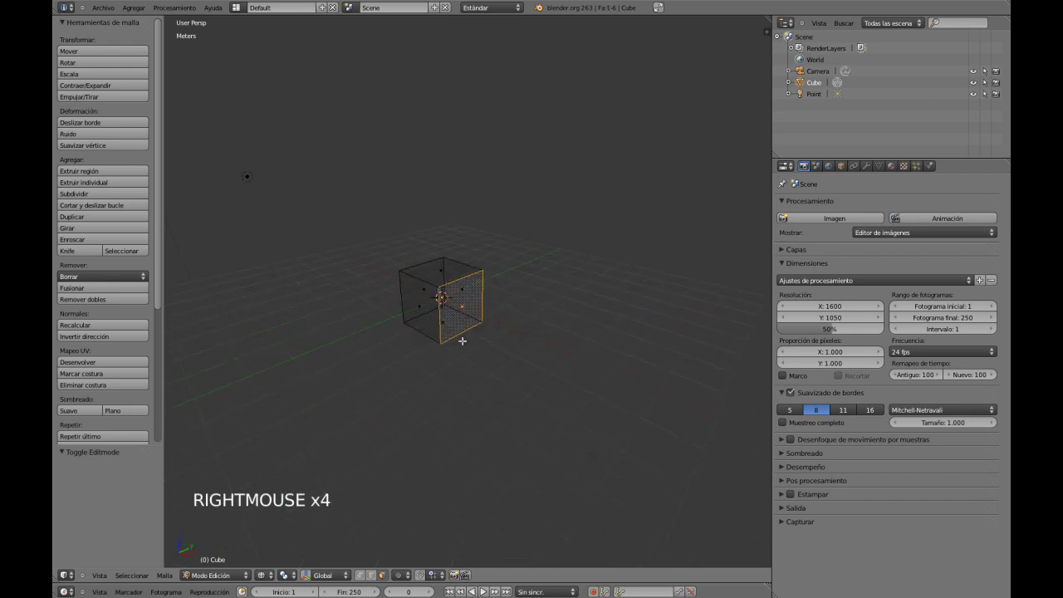
pyautogui.moveTo(458, 299)
pyautogui.mouseDown(button='middle')
pyautogui.moveTo(492, 343)
pyautogui.moveTo(581, 349)
pyautogui.moveTo(463, 332)
pyautogui.moveTo(516, 352)
pyautogui.moveTo(380, 368)
pyautogui.moveTo(394, 394)
pyautogui.moveTo(434, 399)
pyautogui.moveTo(450, 352)
pyautogui.moveTo(465, 377)
pyautogui.moveTo(503, 357)
pyautogui.moveTo(487, 383)
pyautogui.moveTo(440, 391)
pyautogui.mouseUp(button='middle')
pyautogui.rightClick(463, 332)
pyautogui.rightClick(434, 348)
# Step: Return to Sólido shading, deselect everything and box-select the whole cube from the front orthographic view
pyautogui.press('z')
pyautogui.middleClick(482, 384)
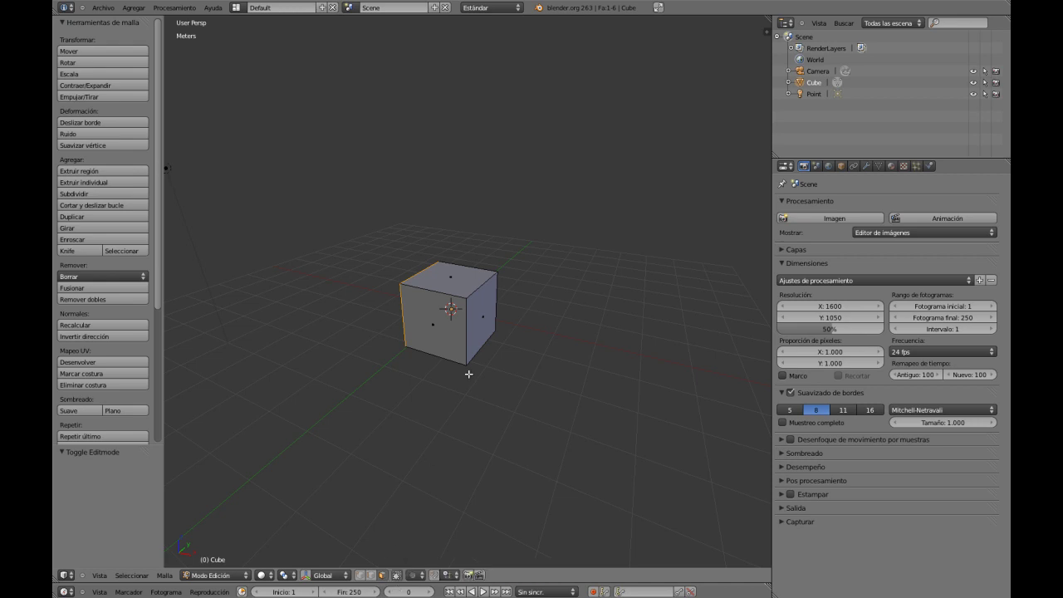
pyautogui.moveTo(461, 381); pyautogui.dragTo(503, 352, button='middle')
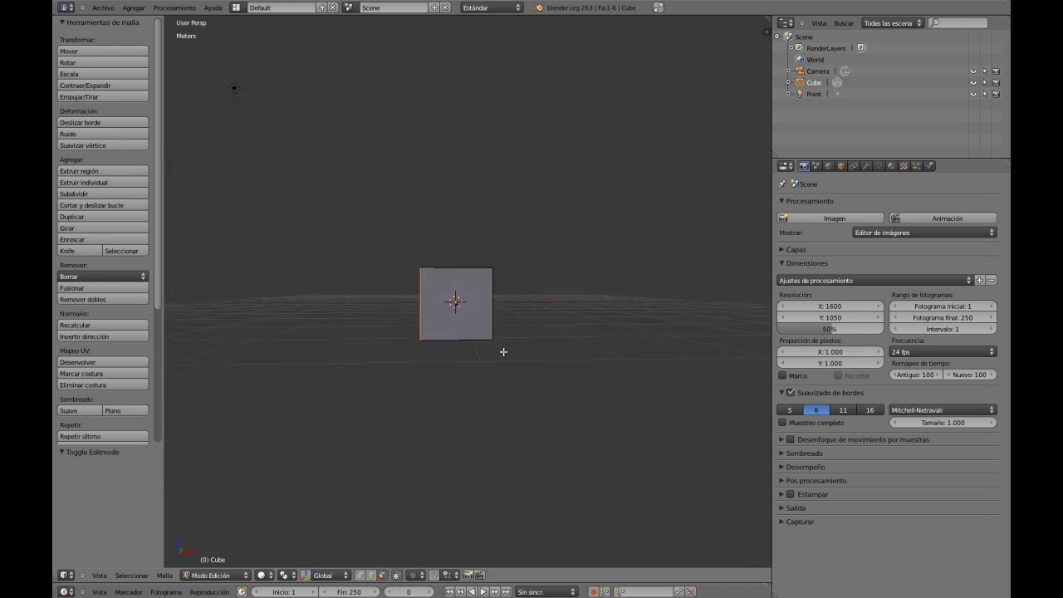
pyautogui.press('KP_1')
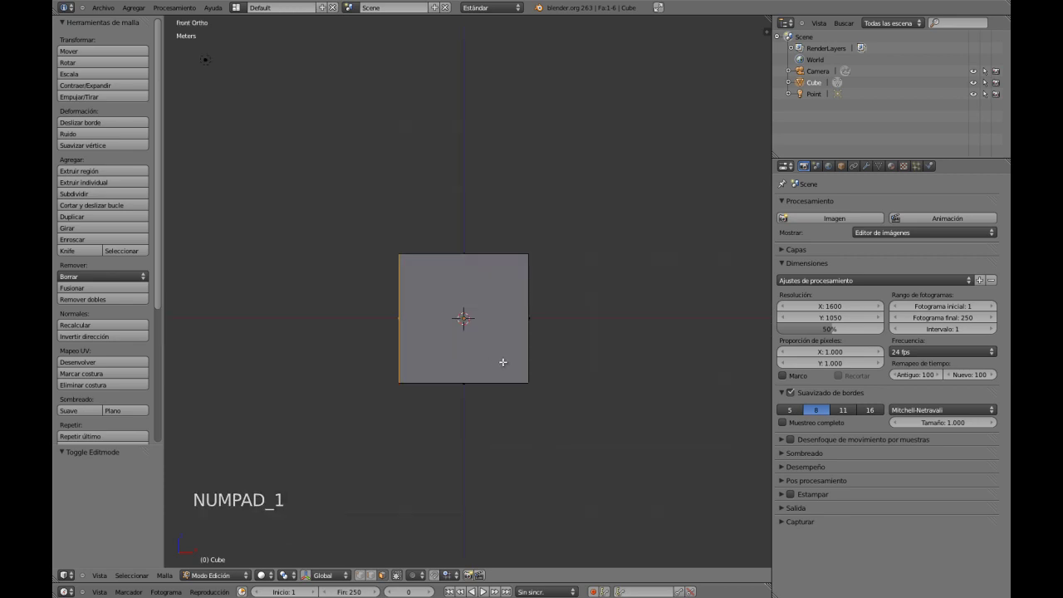
pyautogui.press('a')
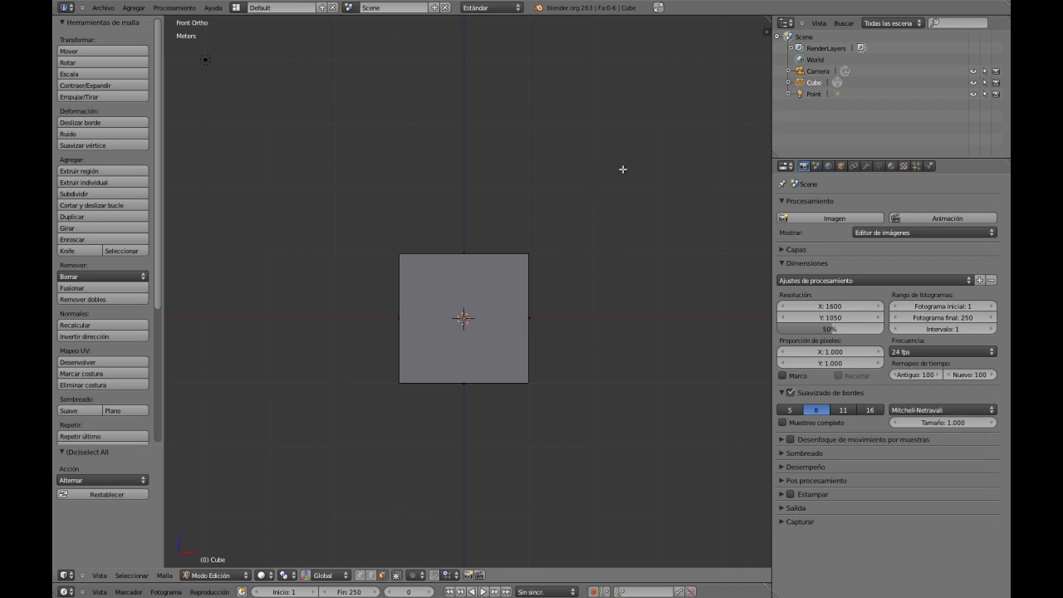
pyautogui.press('b')
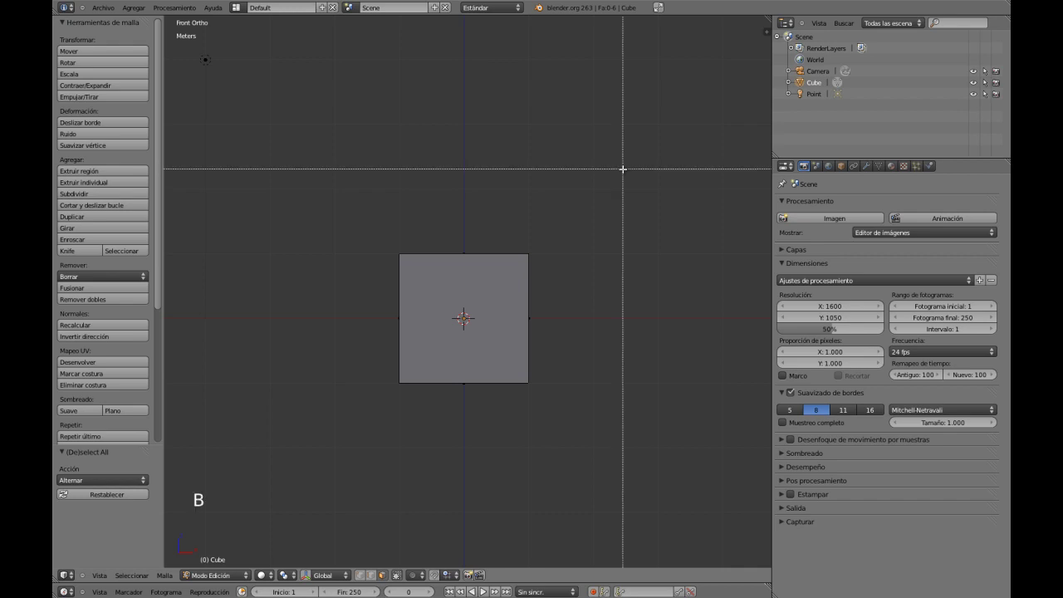
pyautogui.moveTo(623, 168); pyautogui.dragTo(254, 455)
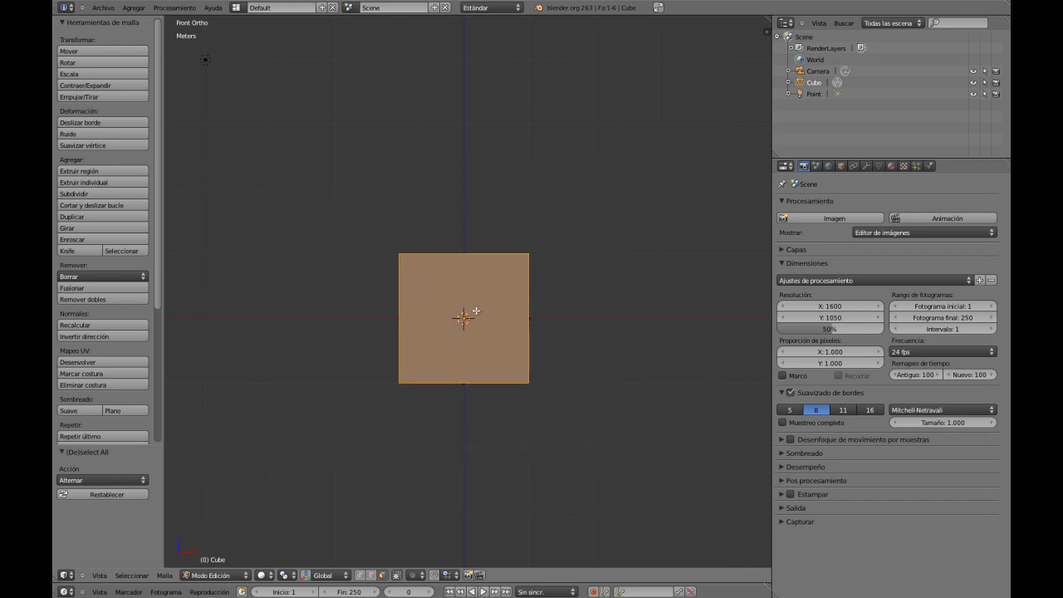
pyautogui.moveTo(488, 320); pyautogui.dragTo(489, 240, button='middle')
# Step: Disable limiting the selection to visible geometry and box-select all faces of the cube, including the hidden ones
pyautogui.press('KP_1')
pyautogui.keyDown('shift'); pyautogui.moveTo(577, 406); pyautogui.dragTo(554, 349, button='middle'); pyautogui.keyUp('shift')
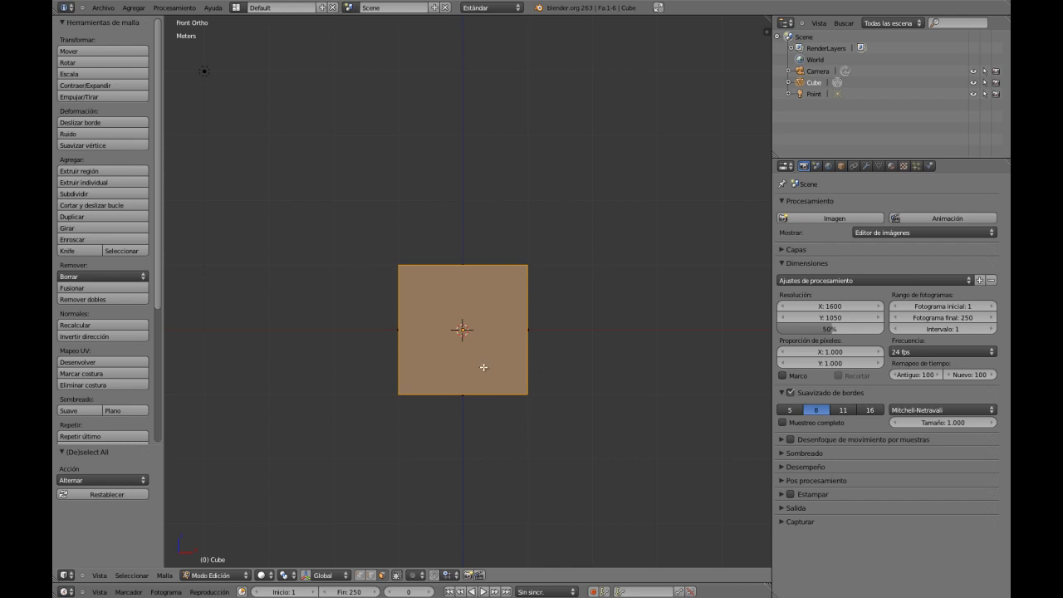
pyautogui.moveTo(491, 325); pyautogui.dragTo(502, 442, button='middle')
pyautogui.click(397, 575)
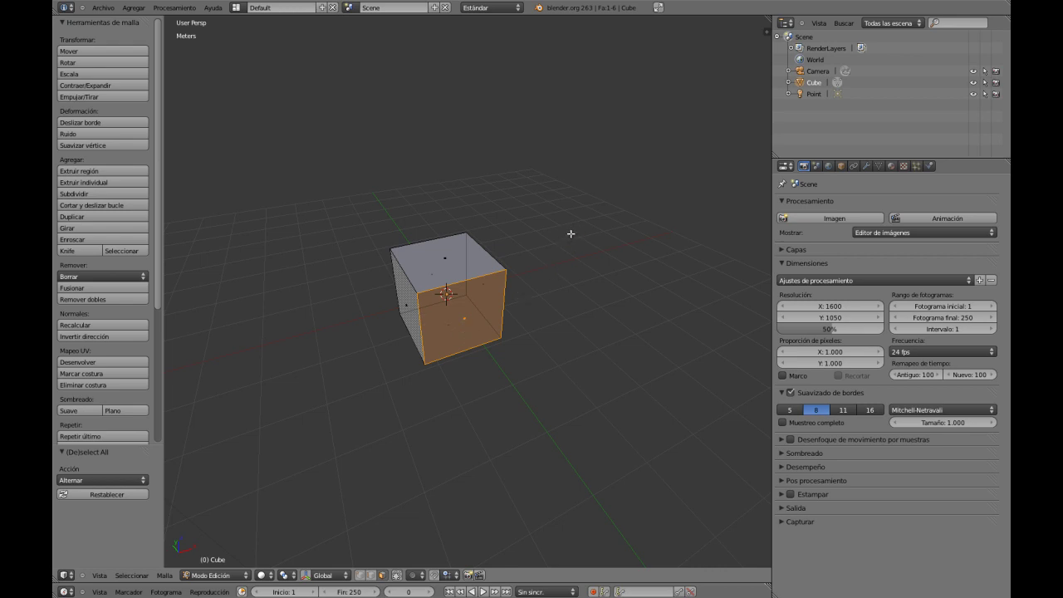
pyautogui.press('b')
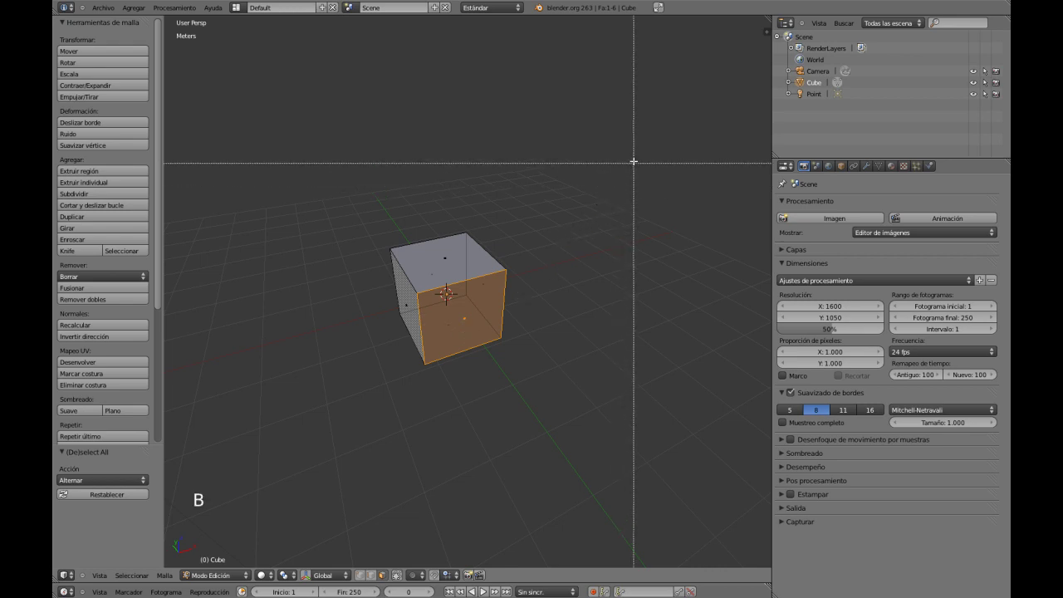
pyautogui.moveTo(640, 143); pyautogui.dragTo(352, 417)
pyautogui.moveTo(447, 442); pyautogui.dragTo(432, 416, button='middle')
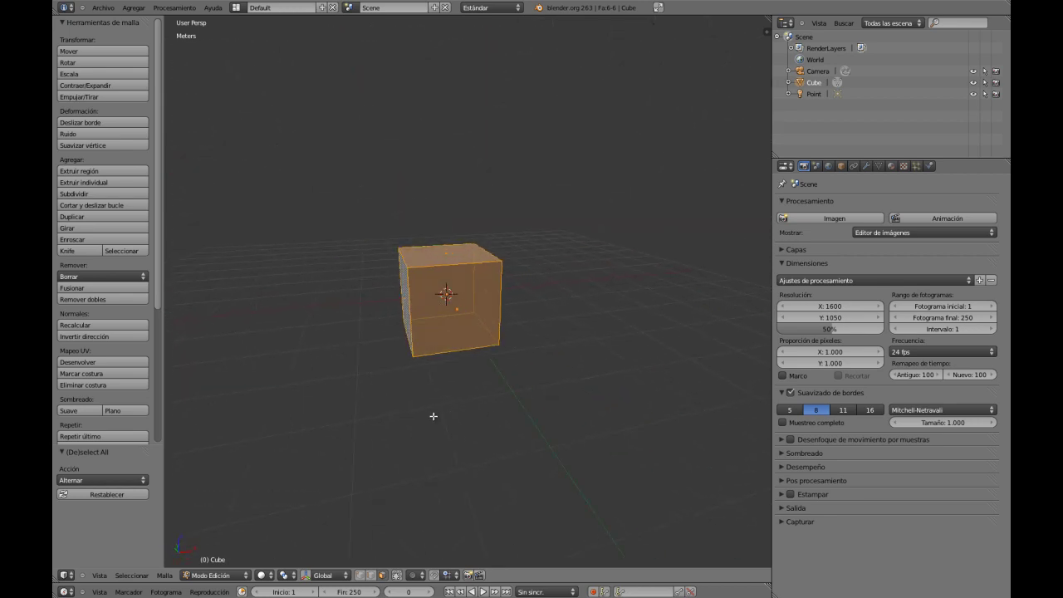
# Step: In the front view, set the shading to Estructura and toggle the selection of all cube faces, ending with everything selected
pyautogui.press('KP_1')
pyautogui.press('z')
pyautogui.press('z')
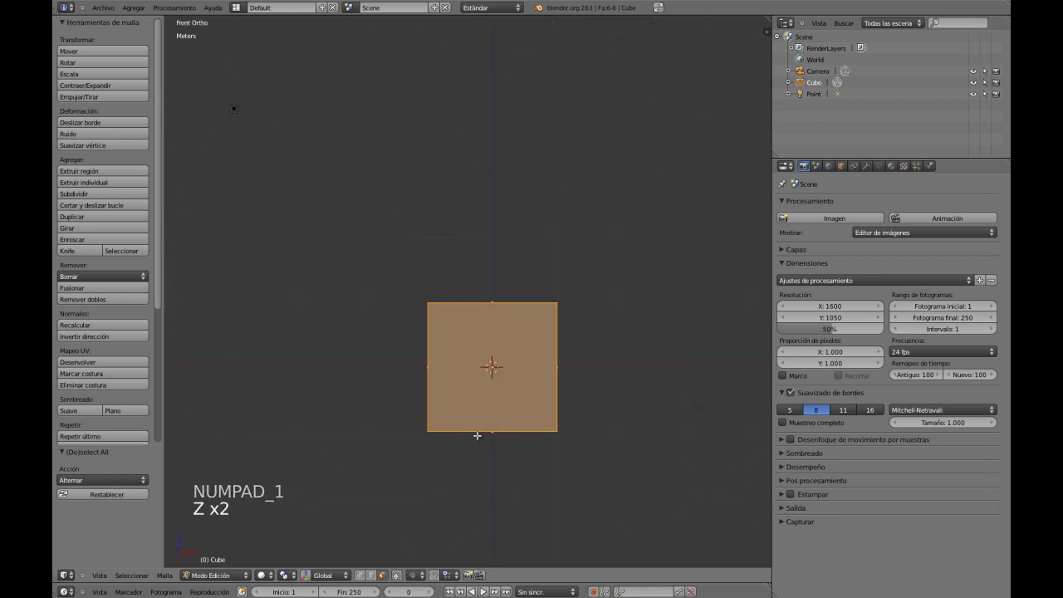
pyautogui.press('a')
pyautogui.press('z')
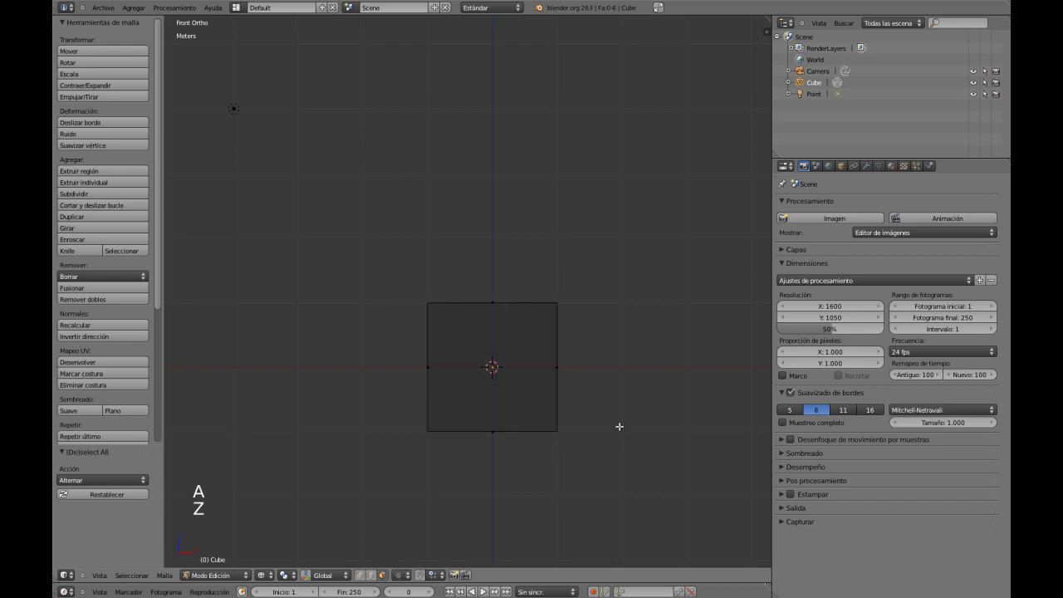
pyautogui.press('a')
pyautogui.press('a')
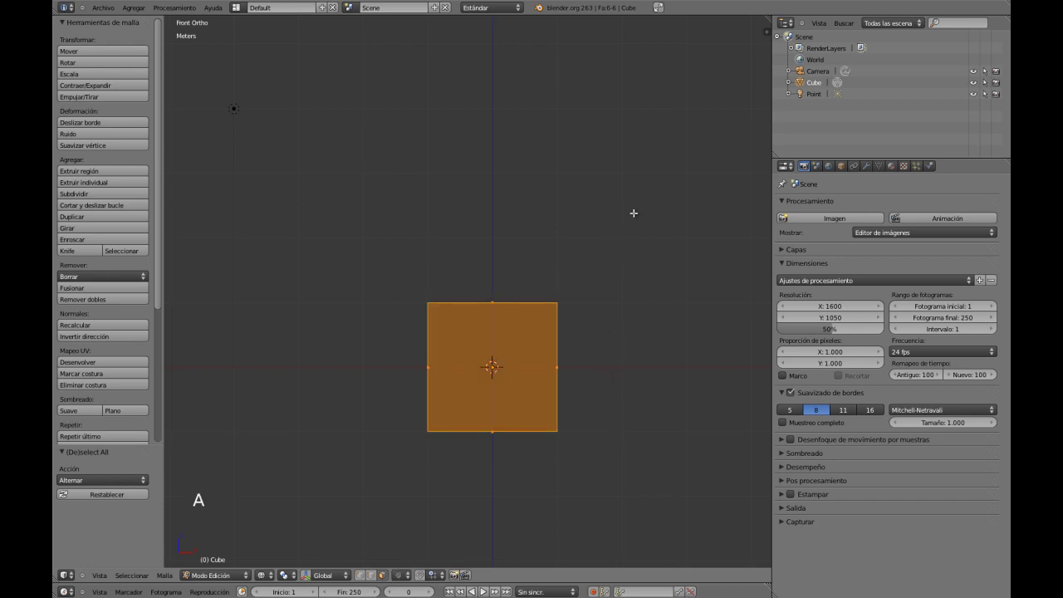
# Step: Return to Sólido shading and box-select all faces of the cube, including the hidden ones, from the front view
pyautogui.press('z')
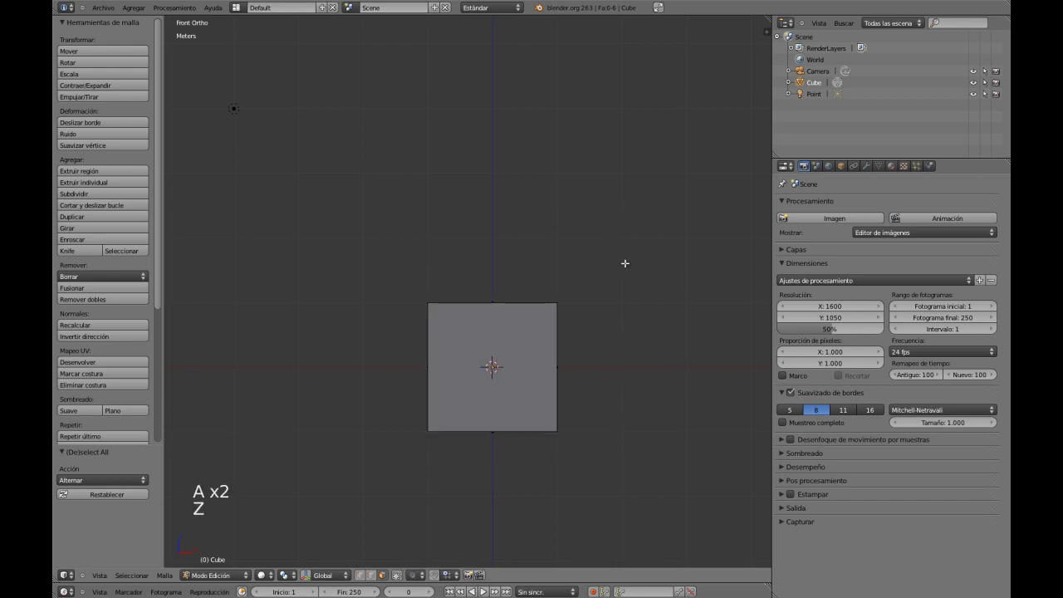
pyautogui.press('b')
pyautogui.moveTo(649, 227)
pyautogui.mouseDown()
pyautogui.moveTo(399, 481)
pyautogui.moveTo(376, 487)
pyautogui.mouseUp()
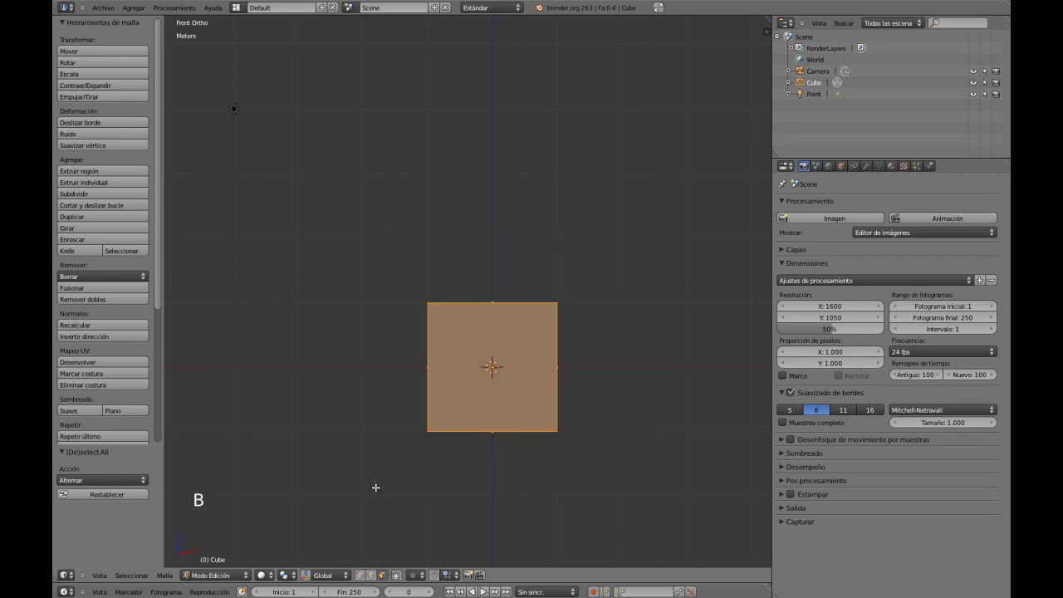
pyautogui.moveTo(484, 325); pyautogui.dragTo(428, 378, button='middle')
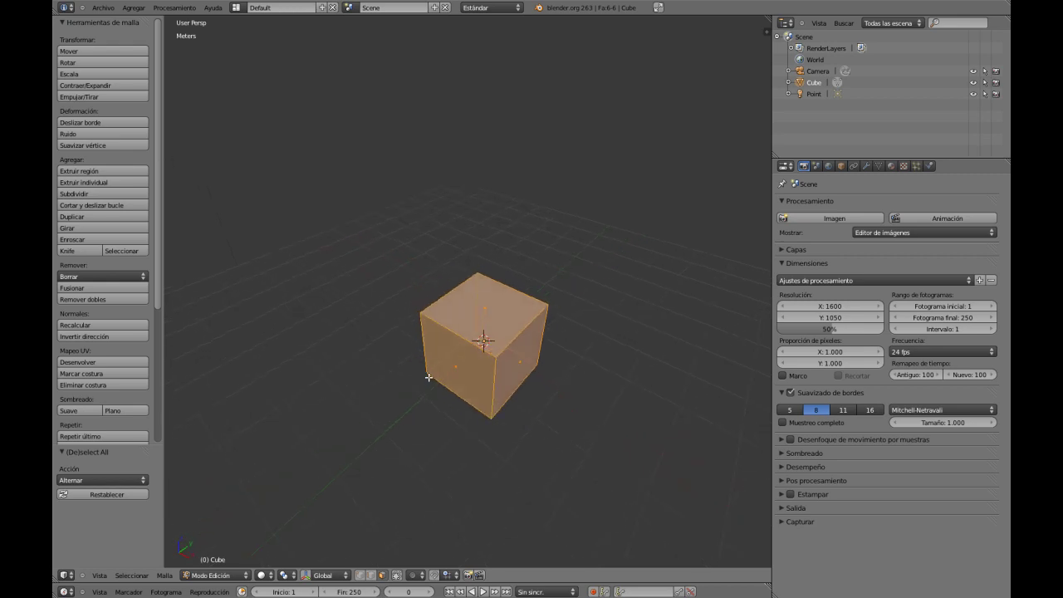
# Step: Enable limiting the selection to visible geometry, then deselect and reselect all cube faces
pyautogui.click(398, 576)
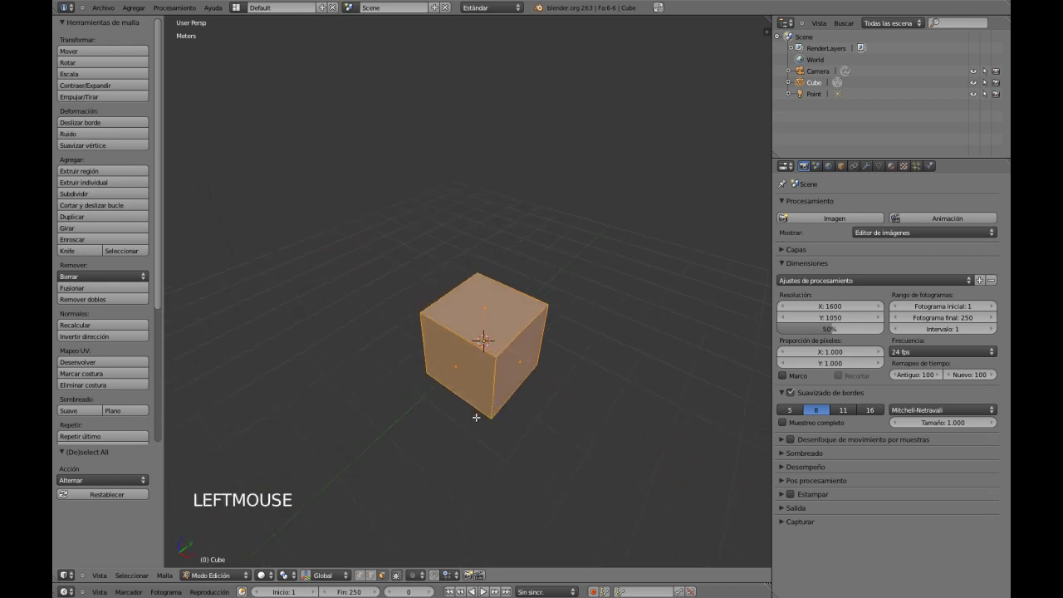
pyautogui.moveTo(476, 417)
pyautogui.mouseDown(button='middle')
pyautogui.moveTo(489, 395)
pyautogui.moveTo(545, 374)
pyautogui.moveTo(590, 379)
pyautogui.moveTo(510, 400)
pyautogui.moveTo(473, 431)
pyautogui.mouseUp(button='middle')
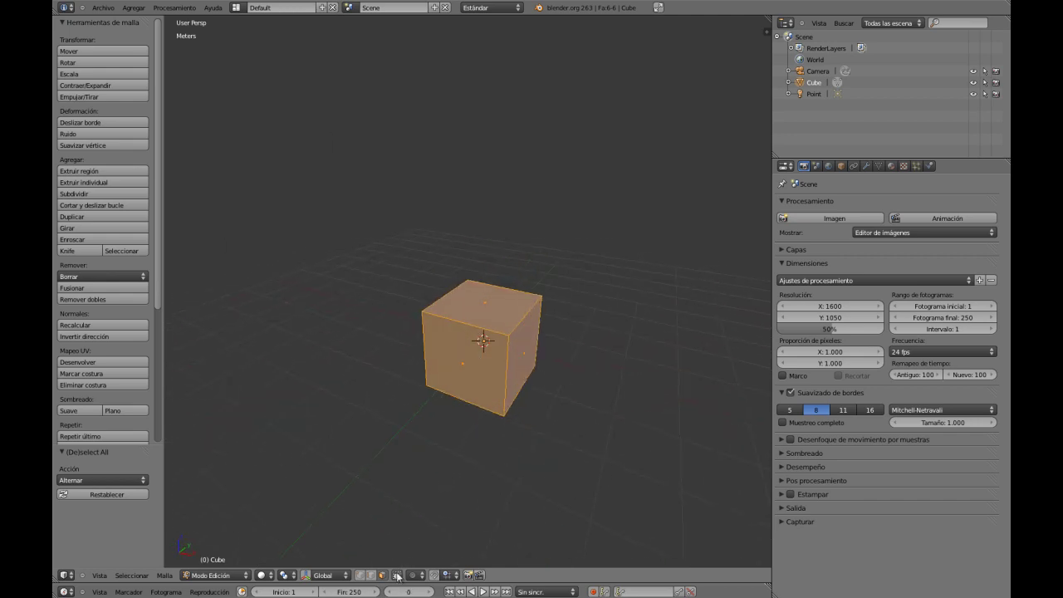
pyautogui.moveTo(476, 381); pyautogui.dragTo(457, 392, button='middle')
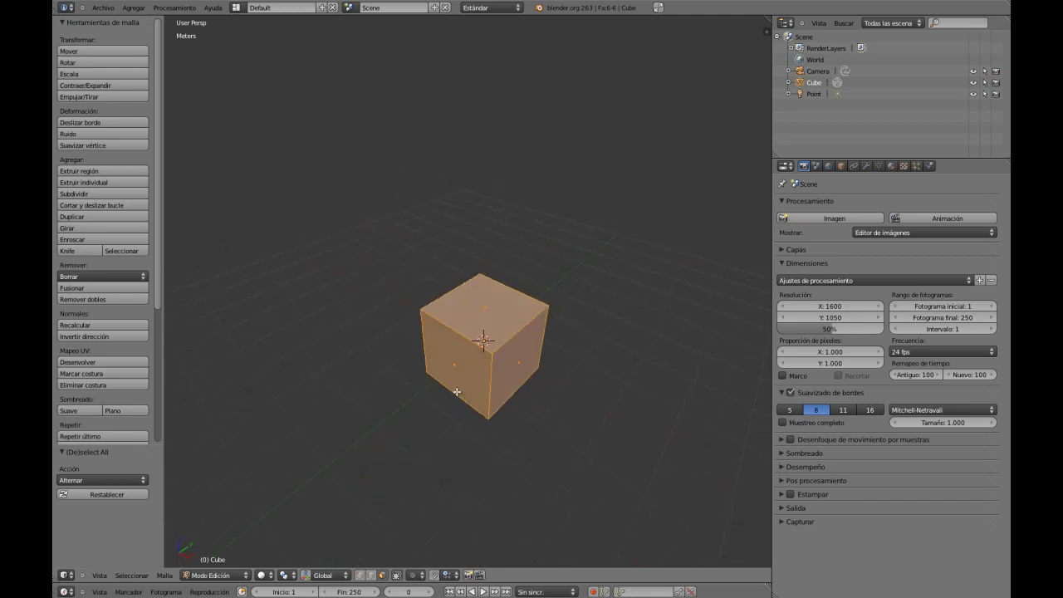
pyautogui.press('a')
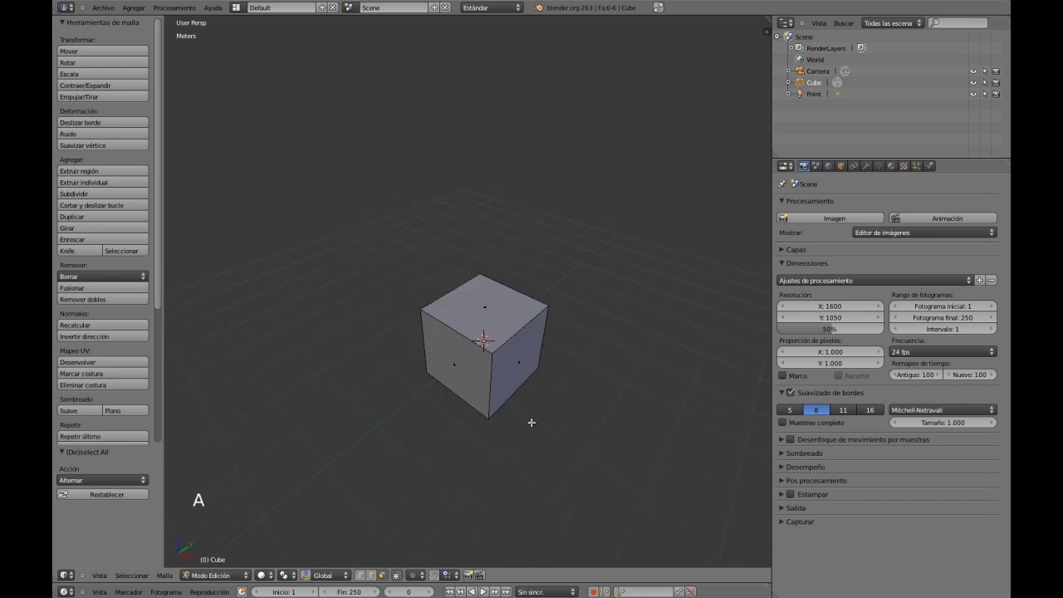
pyautogui.press('a')
pyautogui.moveTo(528, 425); pyautogui.dragTo(596, 418, button='middle')
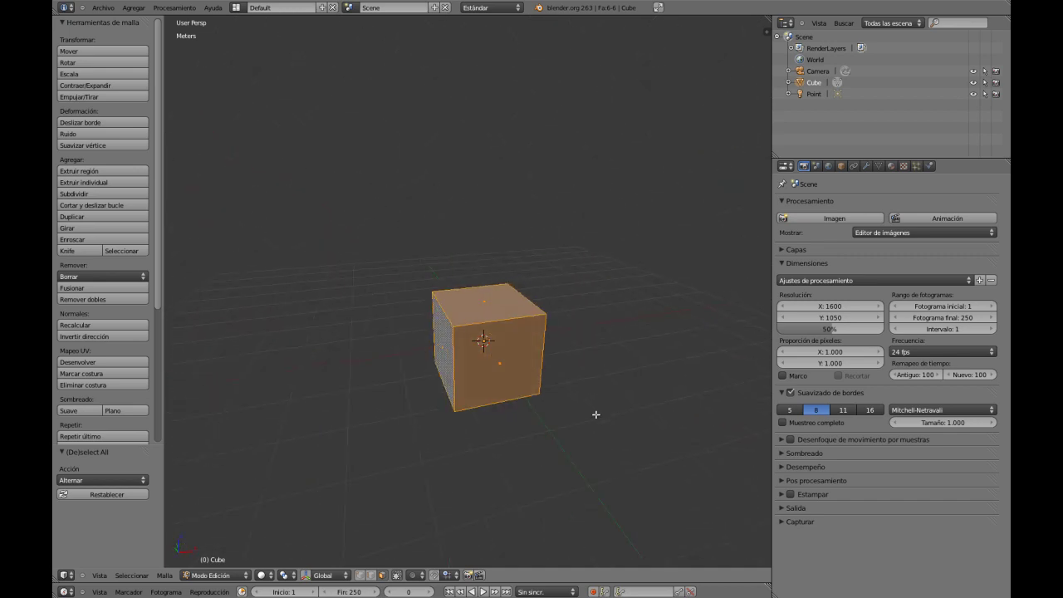
pyautogui.moveTo(465, 430); pyautogui.dragTo(429, 441, button='middle')
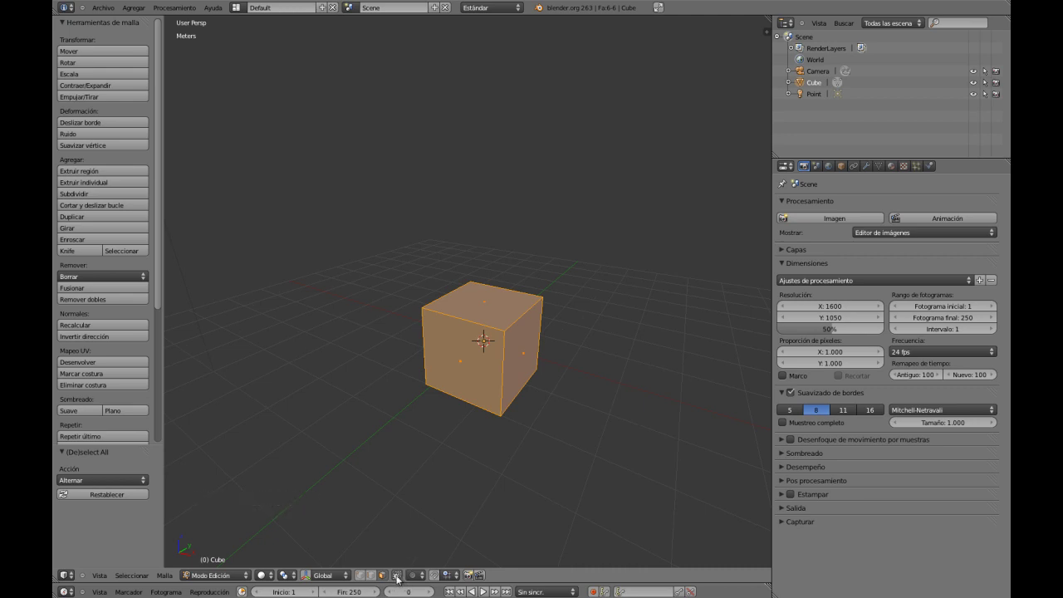
pyautogui.moveTo(452, 423); pyautogui.dragTo(479, 413, button='middle')
# Step: In the front orthographic view, deselect everything and box-select only the cube's visible front face
pyautogui.press('KP_1')
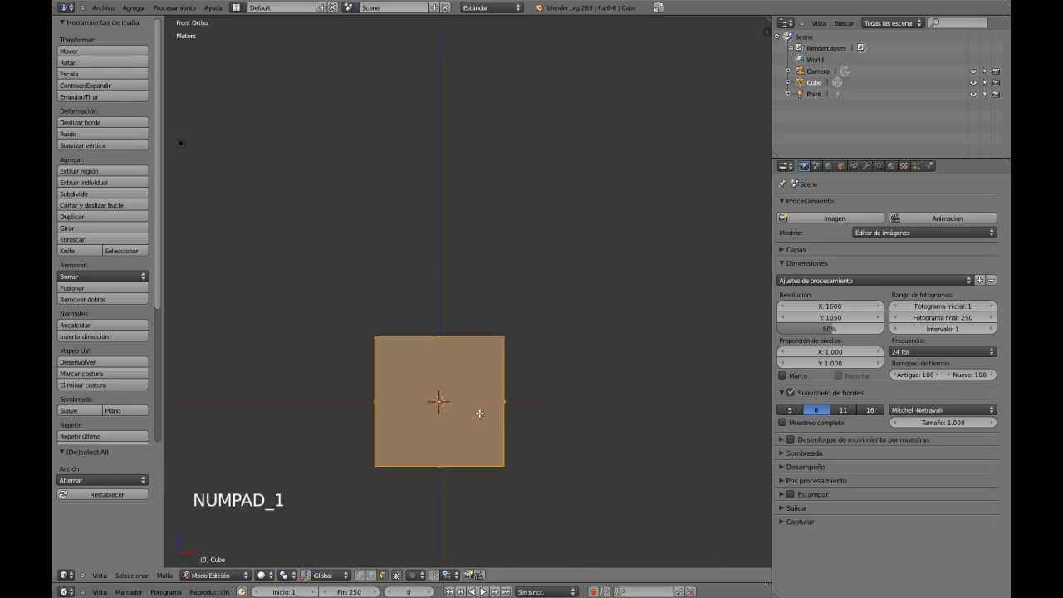
pyautogui.press('a')
pyautogui.press('a')
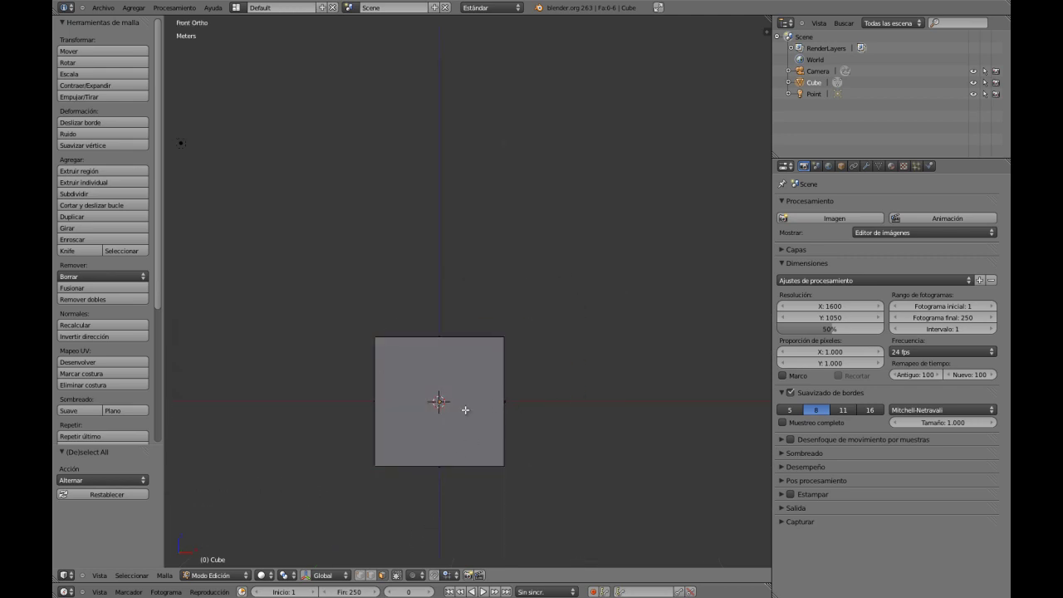
pyautogui.keyDown('shift'); pyautogui.moveTo(465, 409); pyautogui.dragTo(490, 337, button='middle'); pyautogui.keyUp('shift')
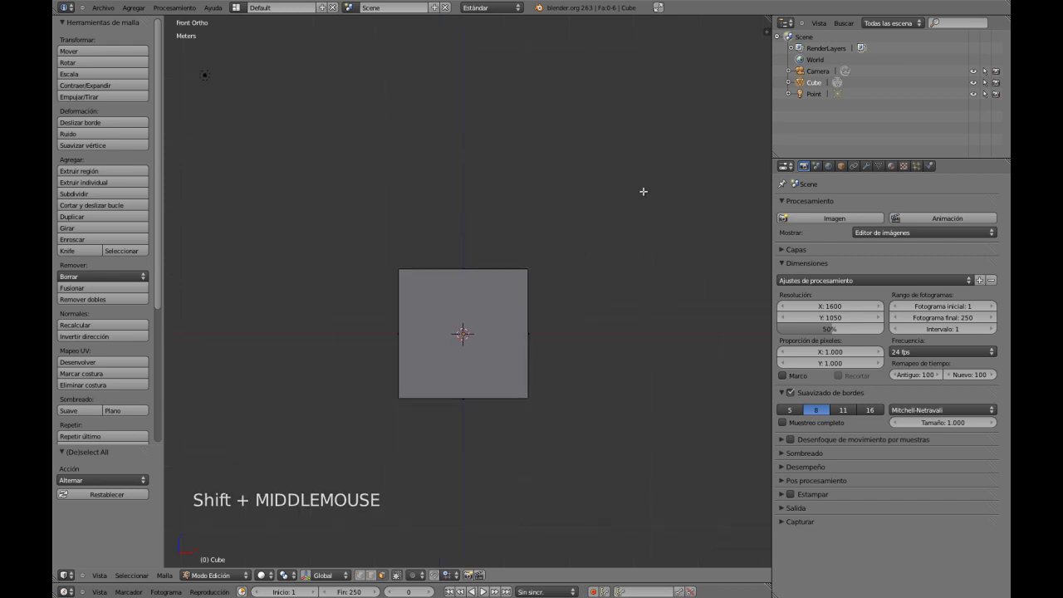
pyautogui.press('b')
pyautogui.moveTo(666, 139); pyautogui.dragTo(244, 476)
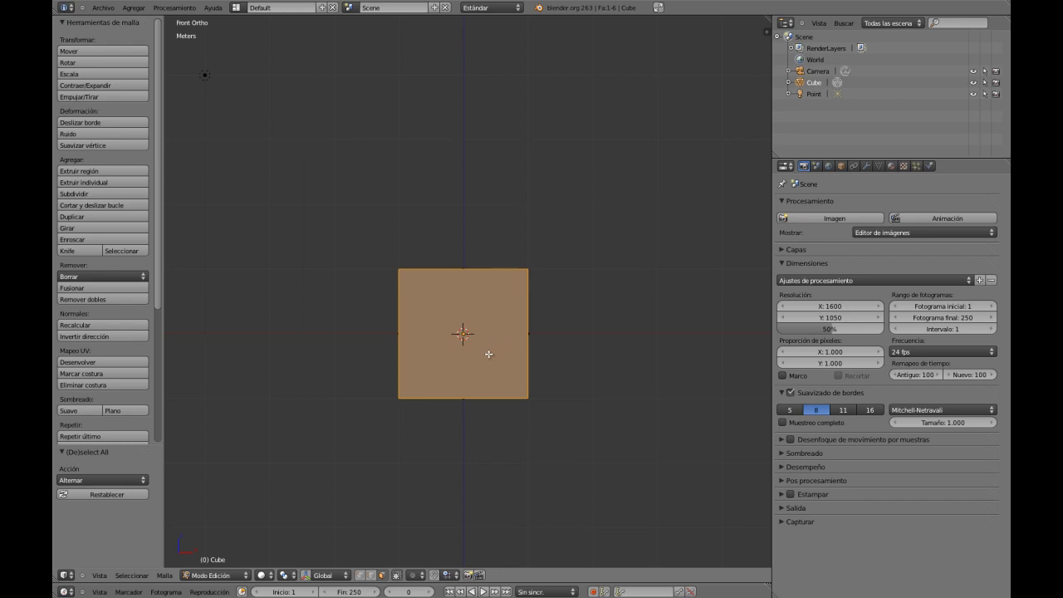
# Step: Try moving the selected front face away from the cube, cancel the move and inspect the selection in perspective
pyautogui.press('g')
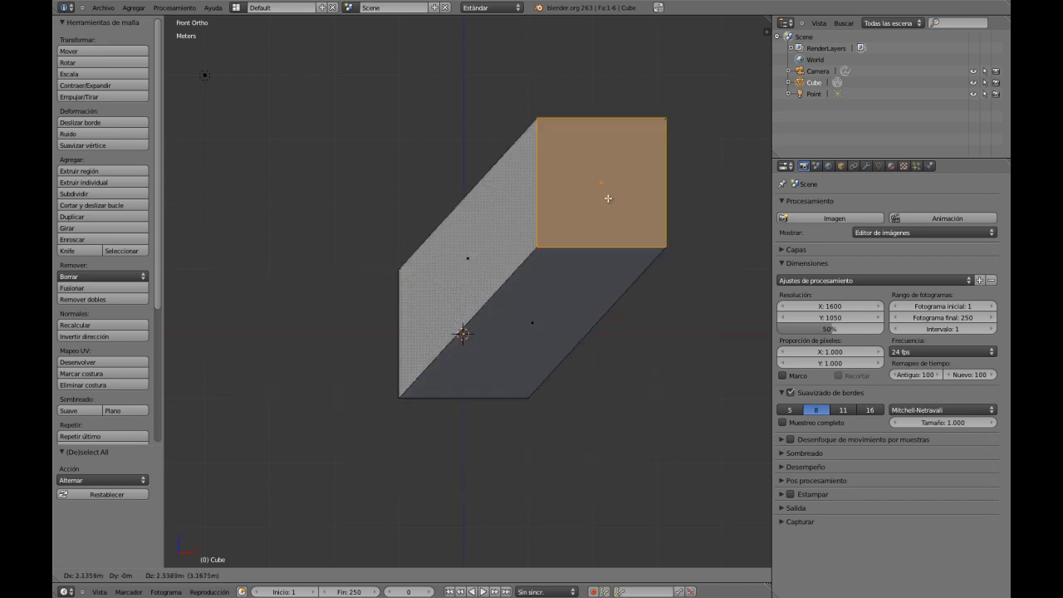
pyautogui.rightClick(448, 316)
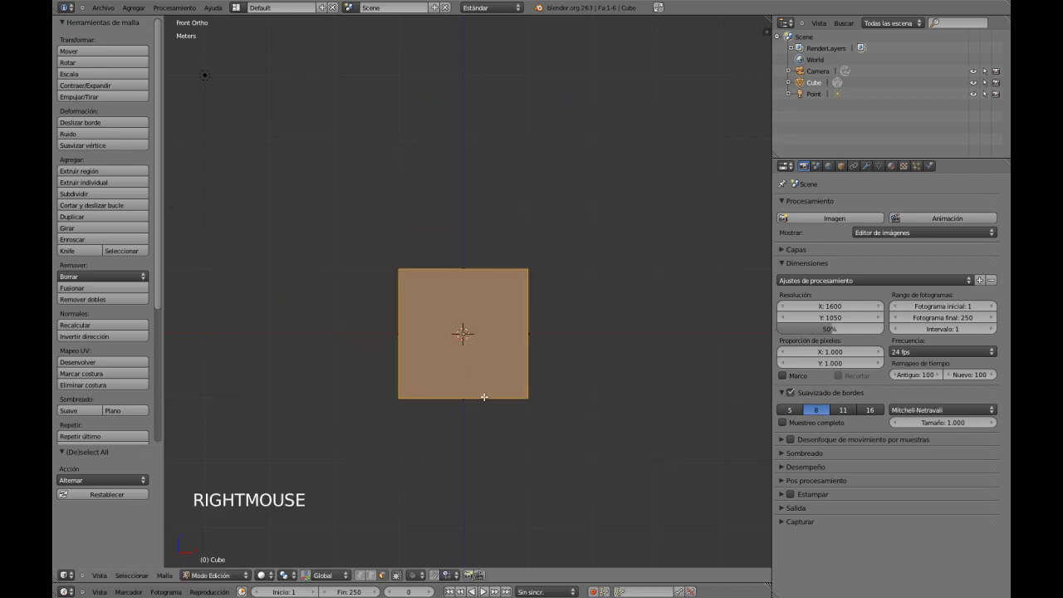
pyautogui.moveTo(467, 362)
pyautogui.mouseDown(button='middle')
pyautogui.moveTo(461, 391)
pyautogui.moveTo(408, 359)
pyautogui.moveTo(448, 364)
pyautogui.mouseUp(button='middle')
pyautogui.moveTo(442, 452); pyautogui.dragTo(490, 466, button='middle')
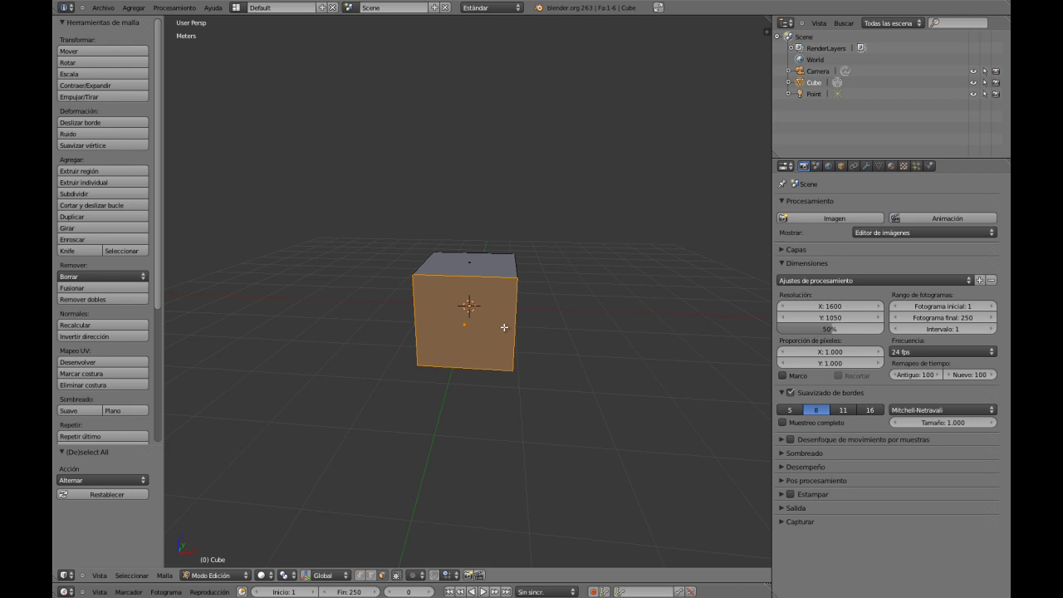
# Step: Set the shading to Estructura, deselect everything and box-select all cube faces in the perspective view
pyautogui.press('z')
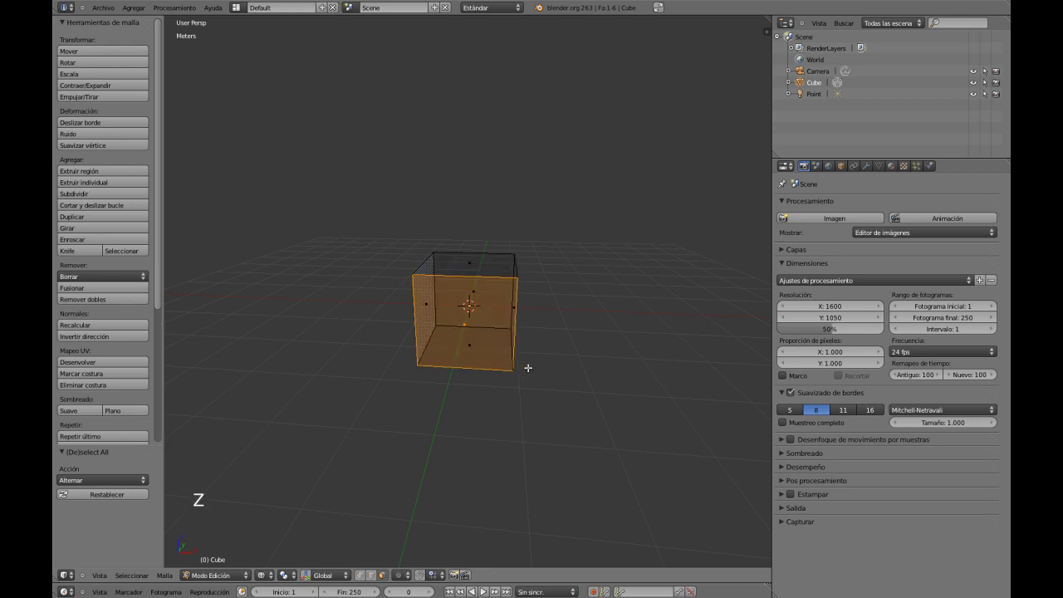
pyautogui.press('a')
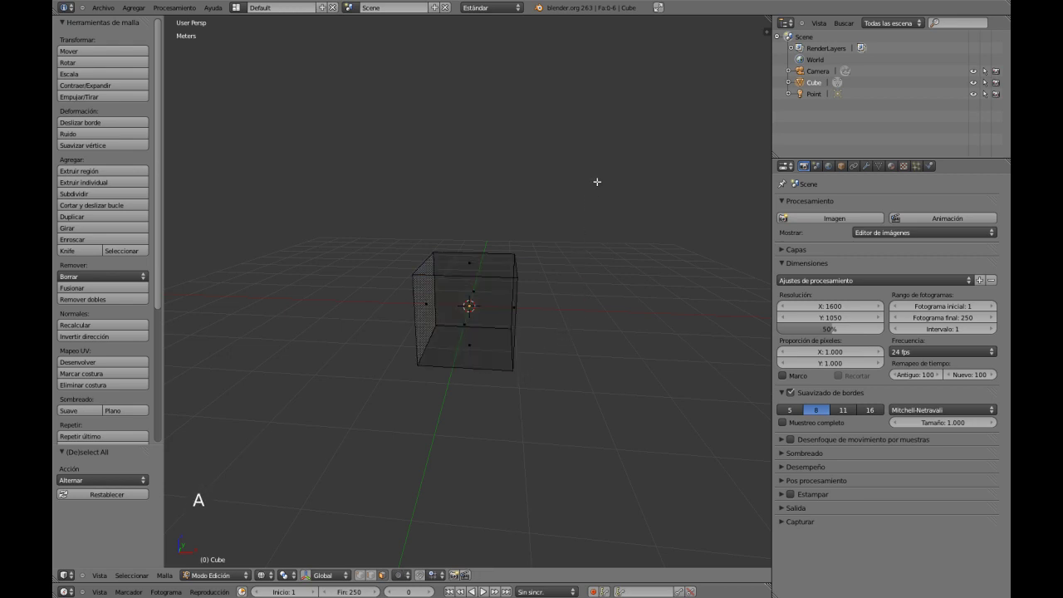
pyautogui.press('b')
pyautogui.moveTo(598, 182); pyautogui.dragTo(294, 455)
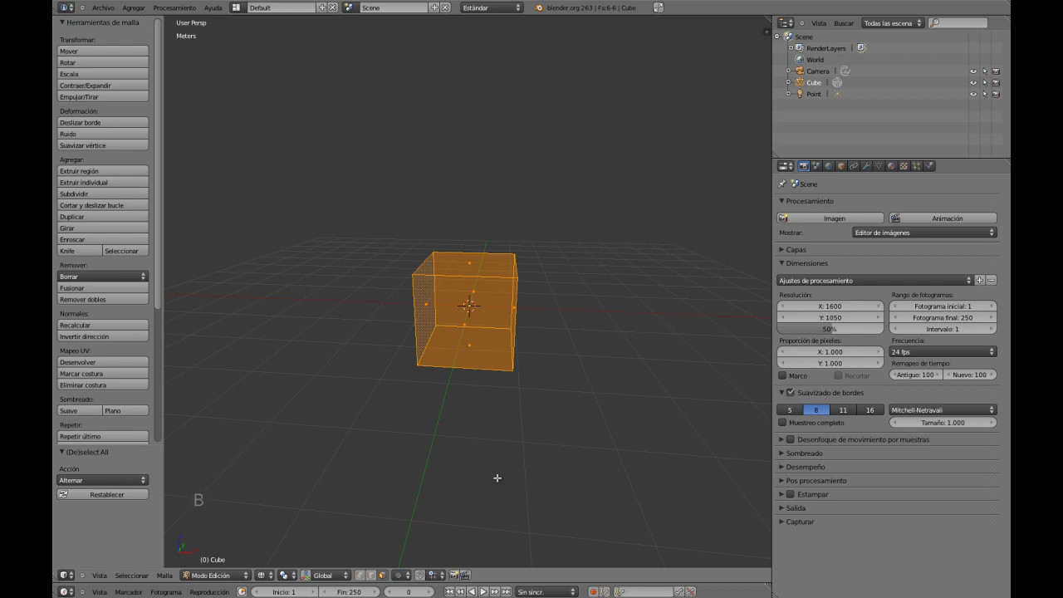
# Step: Clear the selection and box-select all faces of the wireframe cube from the front orthographic view
pyautogui.press('a')
pyautogui.press('KP_1')
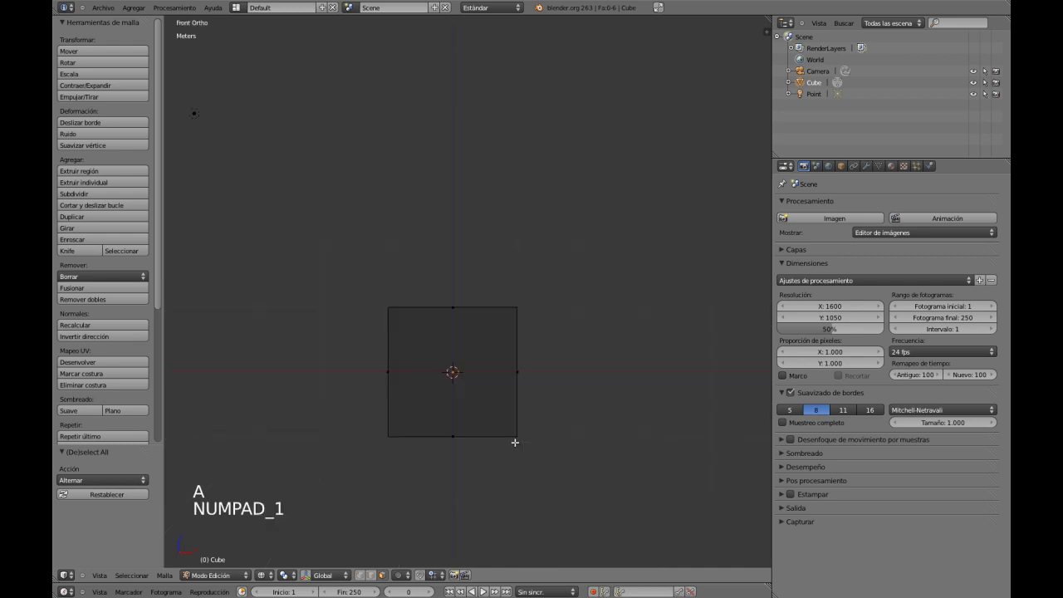
pyautogui.press('b')
pyautogui.moveTo(613, 180); pyautogui.dragTo(281, 515)
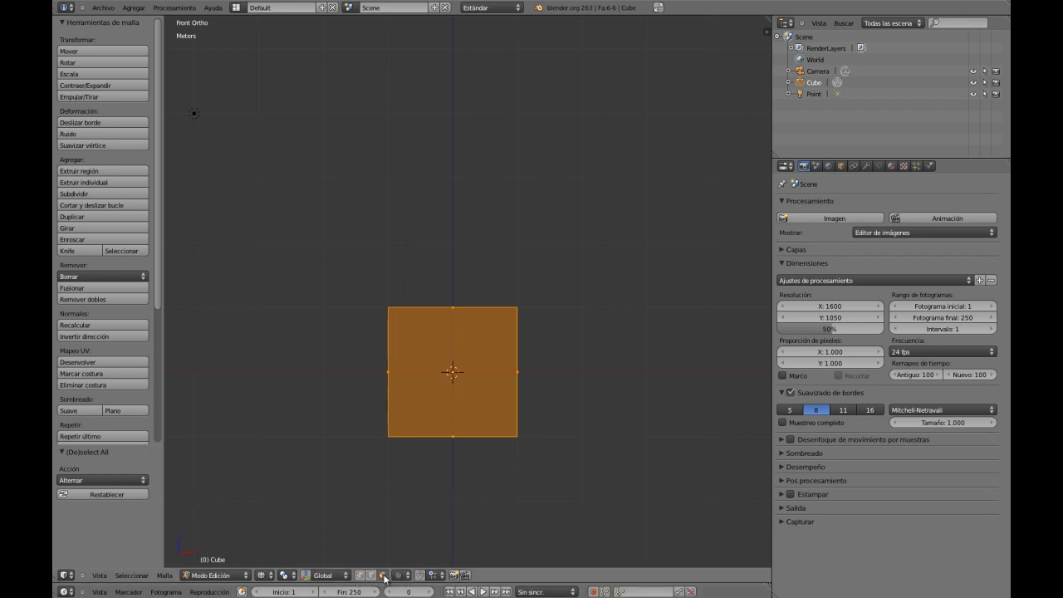
pyautogui.moveTo(548, 313); pyautogui.dragTo(510, 374, button='middle')
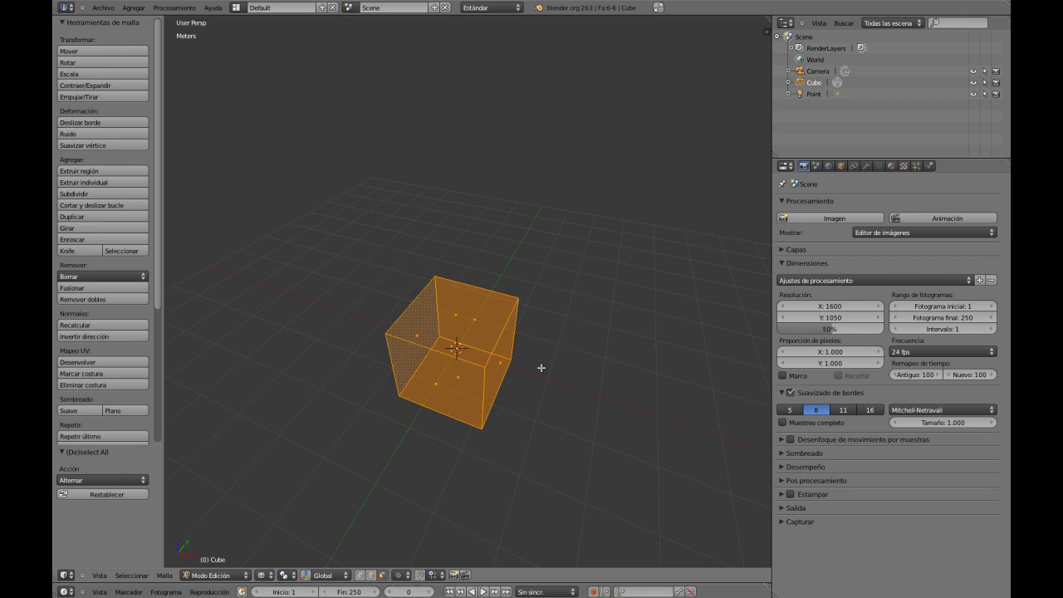
pyautogui.moveTo(542, 368); pyautogui.dragTo(470, 354, button='middle')
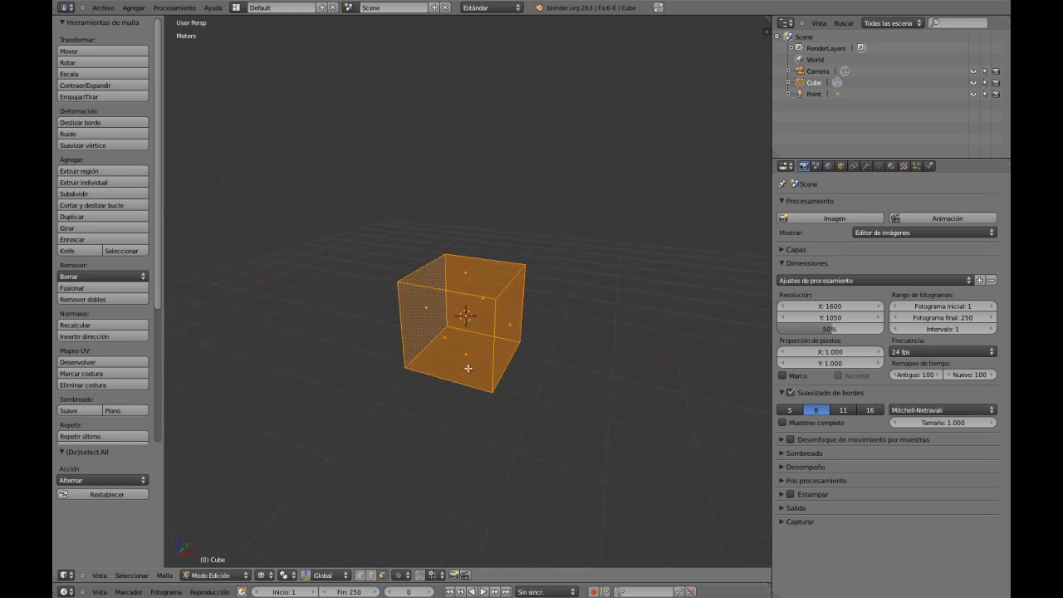
# Step: Return to Sólido shading and go through the edge and vertex selection modes, ending in face selection
pyautogui.press('z')
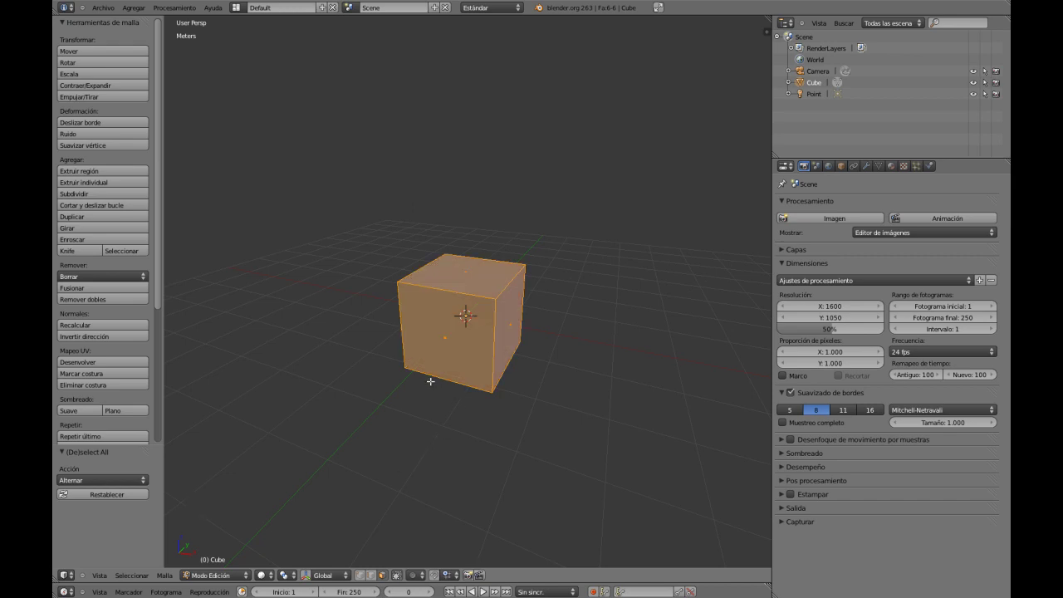
pyautogui.moveTo(471, 364)
pyautogui.mouseDown(button='middle')
pyautogui.moveTo(500, 334)
pyautogui.moveTo(449, 358)
pyautogui.moveTo(453, 380)
pyautogui.moveTo(539, 371)
pyautogui.moveTo(577, 394)
pyautogui.moveTo(471, 378)
pyautogui.moveTo(466, 358)
pyautogui.mouseUp(button='middle')
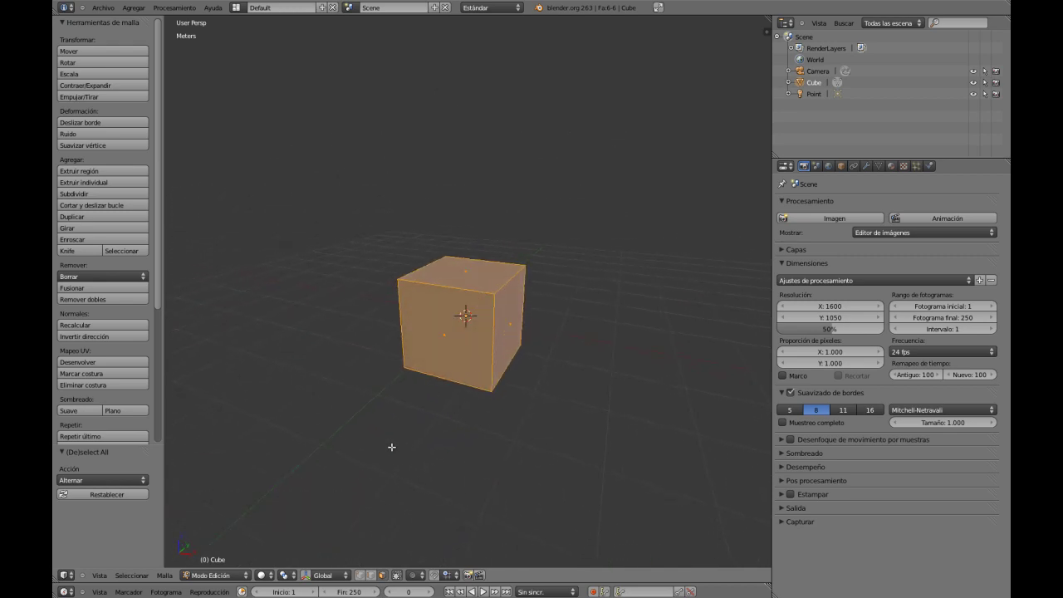
pyautogui.click(373, 578)
pyautogui.click(362, 579)
pyautogui.click(373, 580)
pyautogui.click(382, 576)
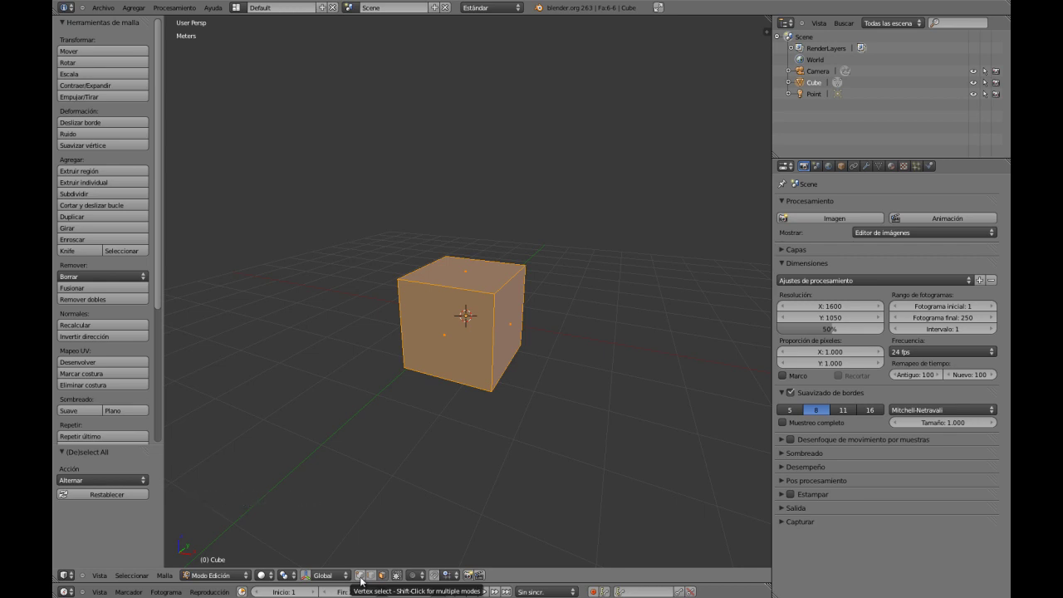
# Step: Show the transform manipulator, add its rotate and scale handles, then remove them and hide the manipulator
pyautogui.click(309, 577)
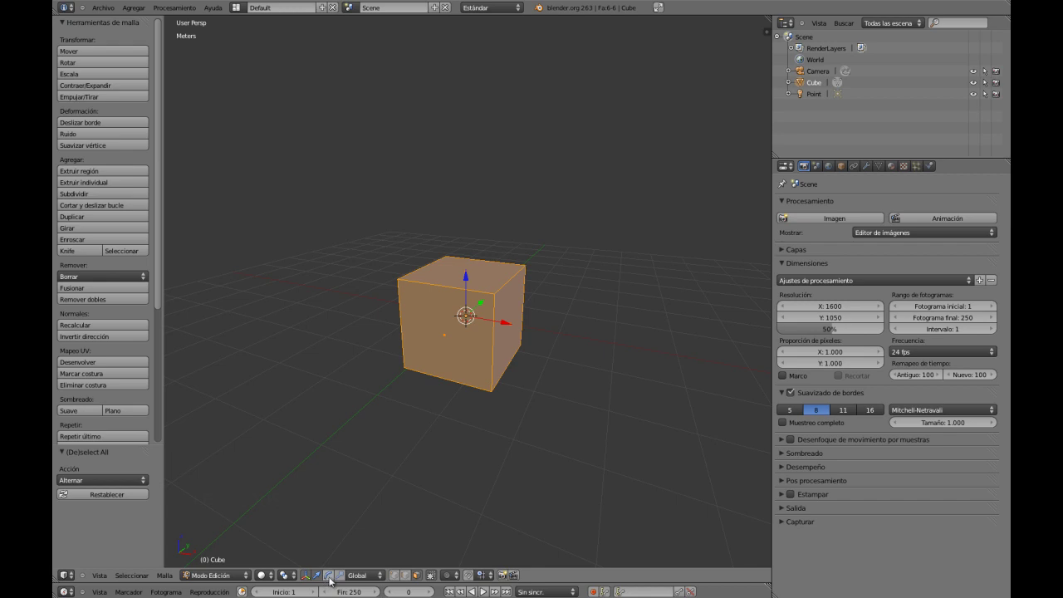
pyautogui.keyDown('shift'); pyautogui.click(329, 575); pyautogui.keyUp('shift')
pyautogui.keyDown('shift'); pyautogui.click(340, 575); pyautogui.keyUp('shift')
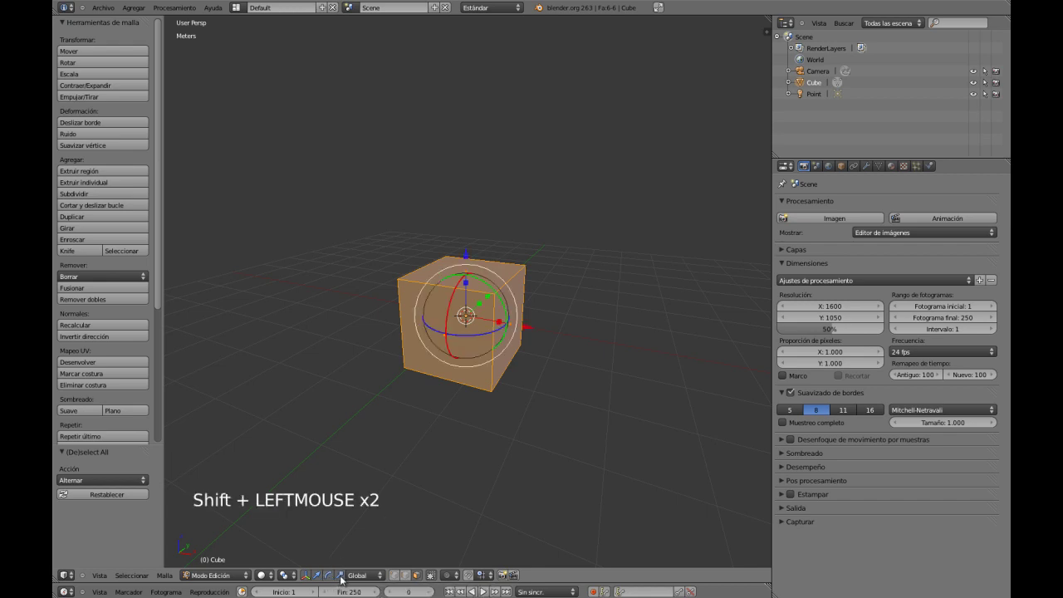
pyautogui.keyDown('shift'); pyautogui.click(340, 575); pyautogui.keyUp('shift')
pyautogui.keyDown('shift'); pyautogui.click(329, 575); pyautogui.keyUp('shift')
pyautogui.keyDown('shift'); pyautogui.click(316, 575); pyautogui.keyUp('shift')
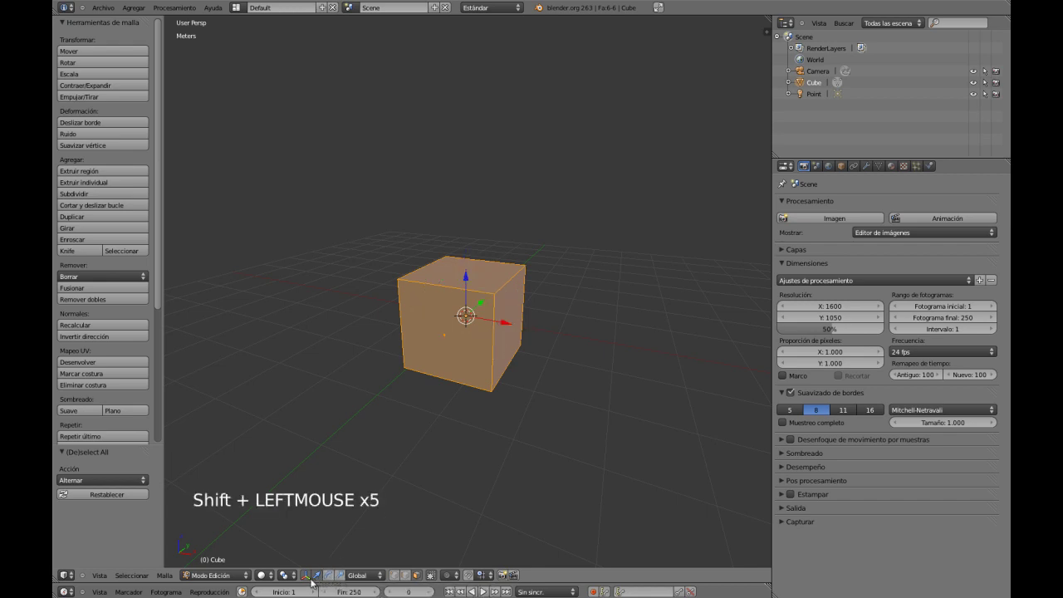
pyautogui.click(305, 575)
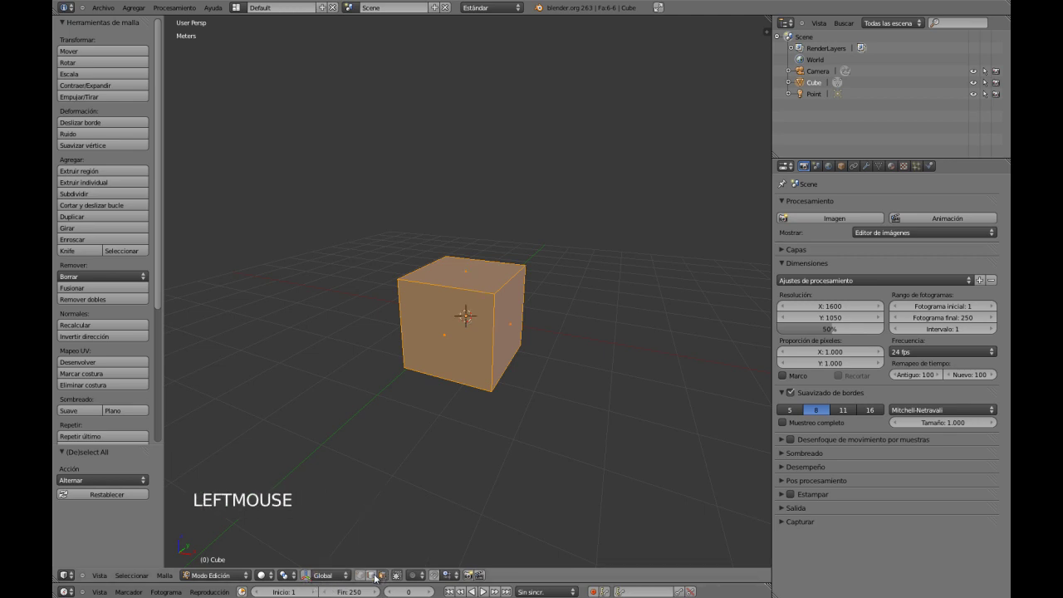
# Step: Add edge and vertex selection to face selection so all three modes are active together
pyautogui.keyDown('shift'); pyautogui.click(372, 578); pyautogui.keyUp('shift')
pyautogui.keyDown('shift'); pyautogui.click(359, 576); pyautogui.keyUp('shift')
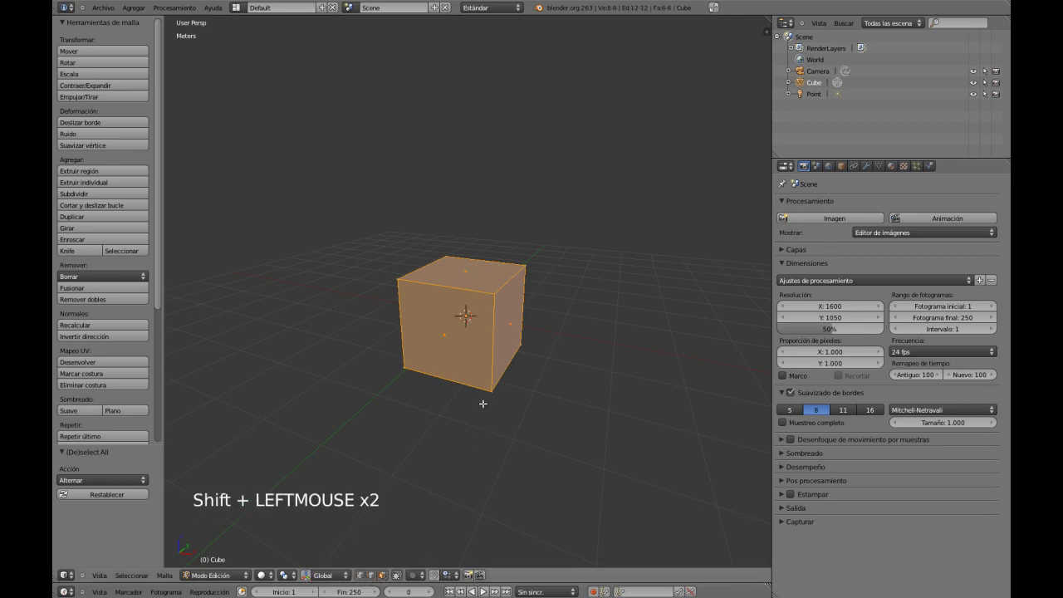
pyautogui.moveTo(483, 416); pyautogui.dragTo(463, 421, button='middle')
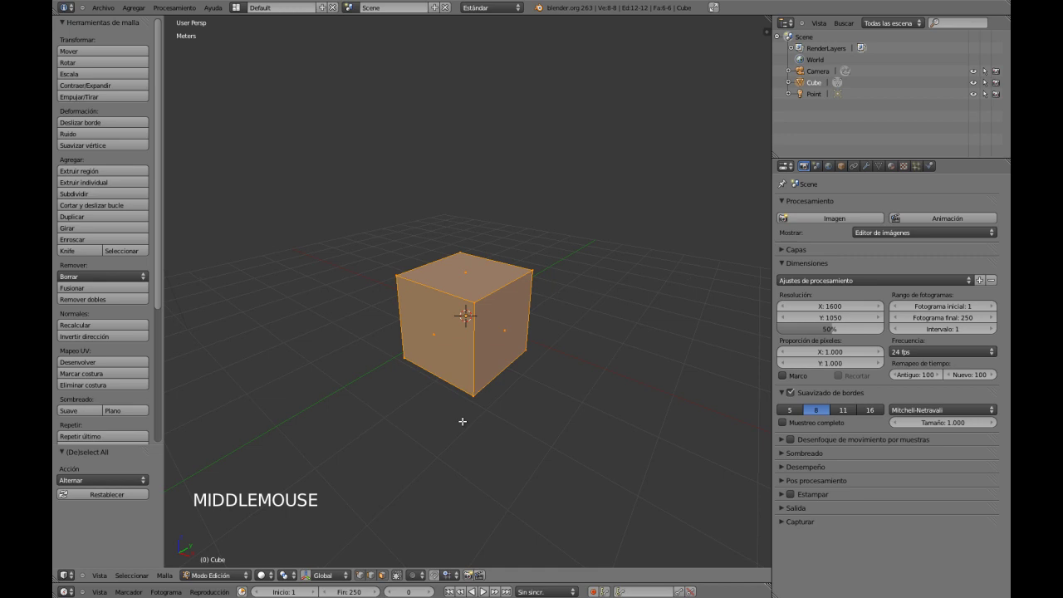
# Step: Select individual vertices, edges and faces of the cube in turn, ending with the shaded side face
pyautogui.rightClick(498, 318)
pyautogui.rightClick(474, 304)
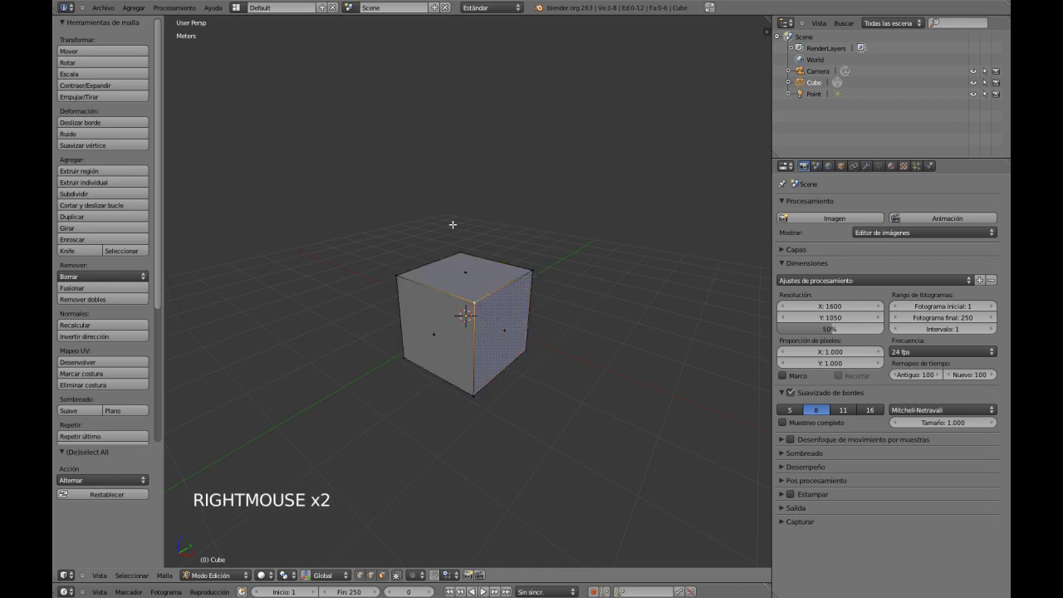
pyautogui.rightClick(509, 301)
pyautogui.rightClick(475, 304)
pyautogui.rightClick(509, 332)
pyautogui.rightClick(537, 313)
pyautogui.rightClick(533, 269)
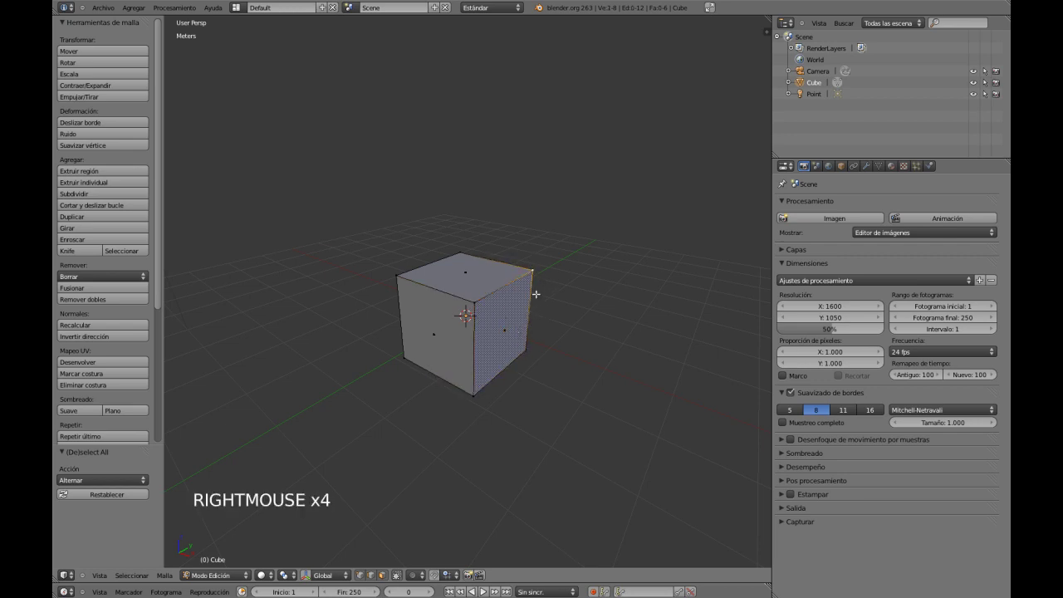
pyautogui.rightClick(494, 291)
pyautogui.rightClick(501, 333)
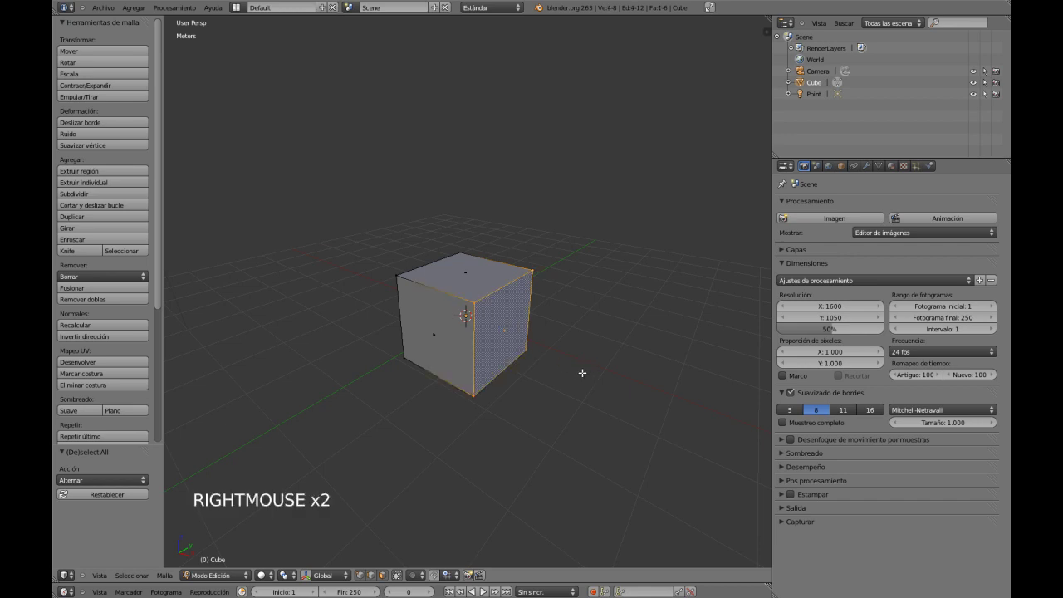
# Step: Turn off vertex and edge selection so that only face selection remains active
pyautogui.moveTo(532, 391)
pyautogui.mouseDown(button='middle')
pyautogui.moveTo(548, 392)
pyautogui.moveTo(534, 392)
pyautogui.mouseUp(button='middle')
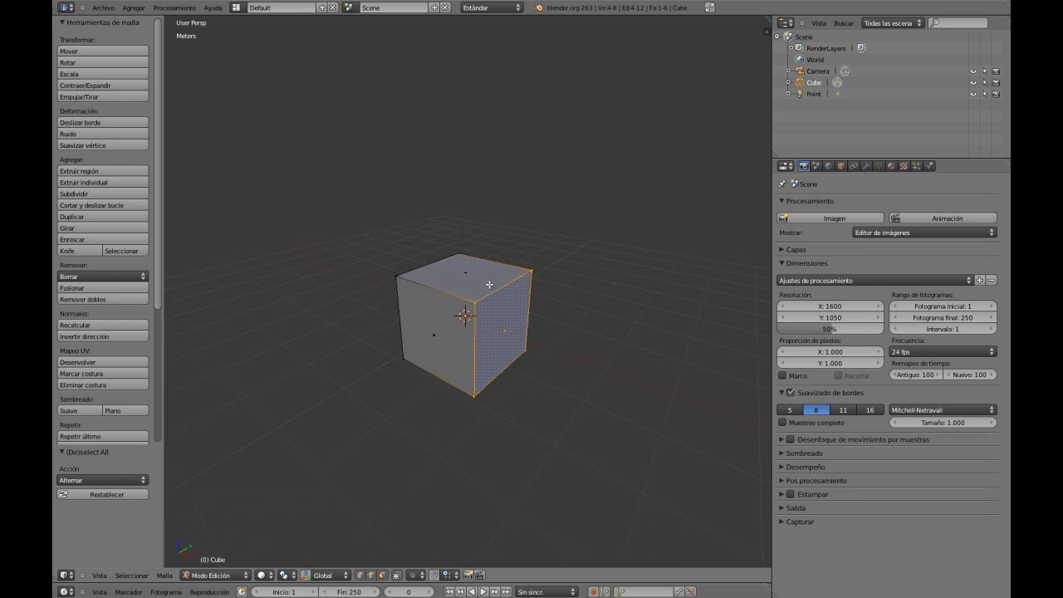
pyautogui.keyDown('shift'); pyautogui.click(364, 575); pyautogui.keyUp('shift')
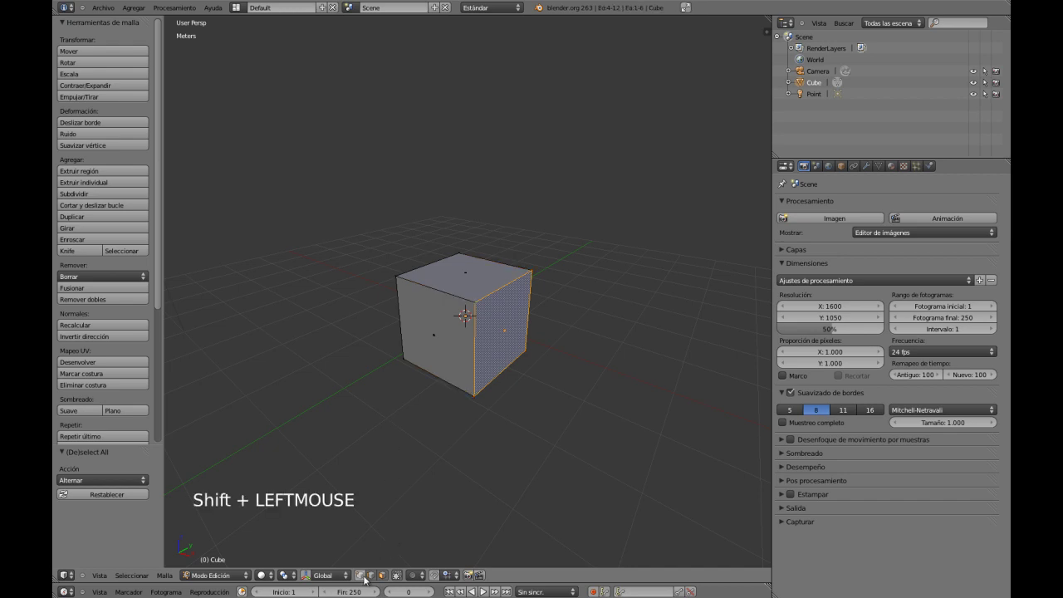
pyautogui.keyDown('shift'); pyautogui.click(372, 575); pyautogui.keyUp('shift')
pyautogui.moveTo(498, 364)
pyautogui.mouseDown(button='middle')
pyautogui.moveTo(477, 360)
pyautogui.moveTo(473, 380)
pyautogui.moveTo(509, 369)
pyautogui.mouseUp(button='middle')
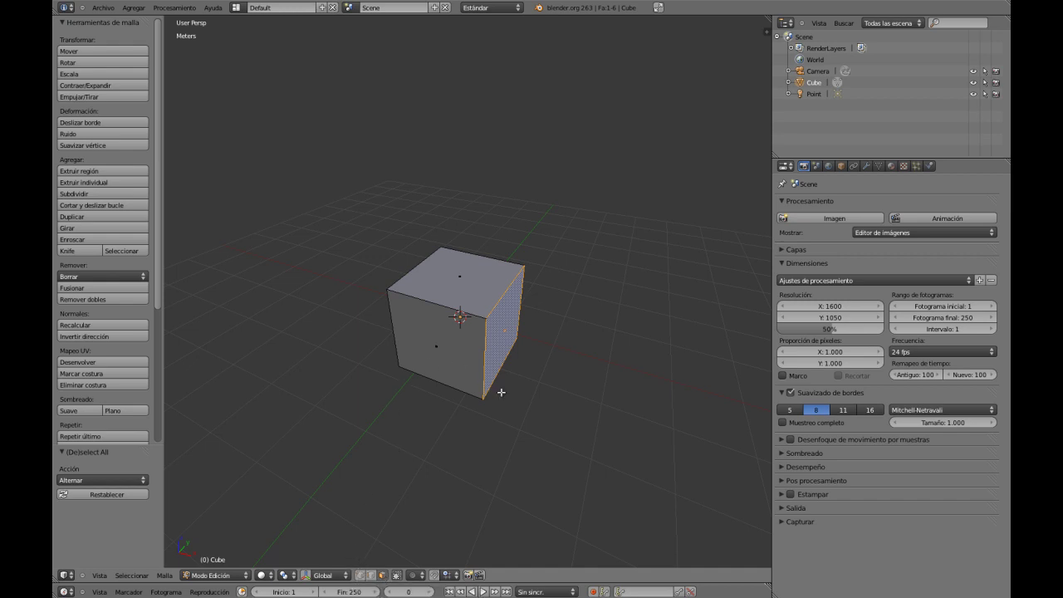
pyautogui.moveTo(501, 392)
pyautogui.mouseDown(button='middle')
pyautogui.moveTo(480, 396)
pyautogui.moveTo(489, 393)
pyautogui.mouseUp(button='middle')
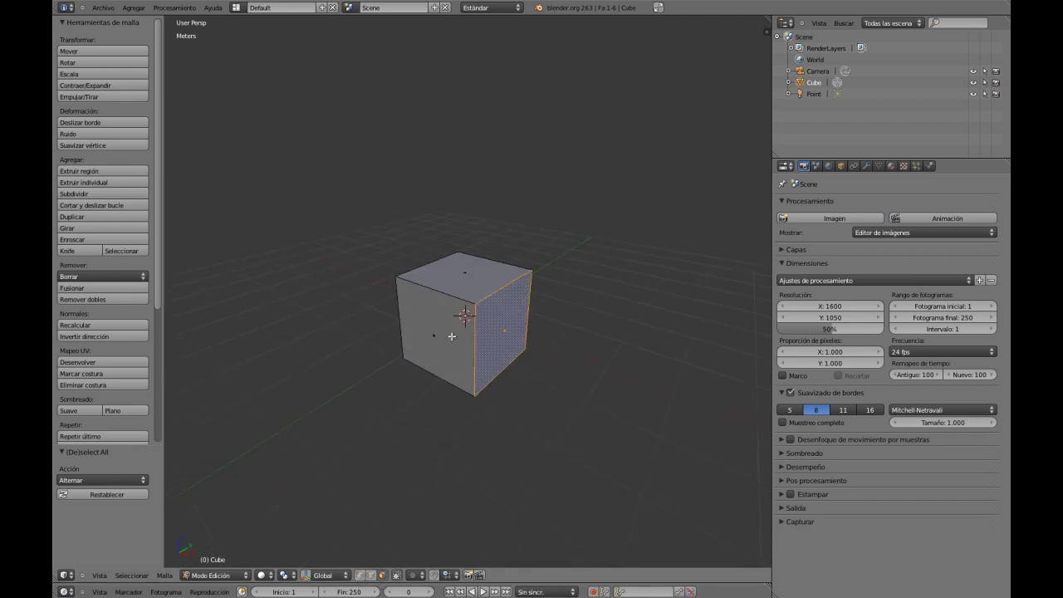
pyautogui.moveTo(448, 379)
pyautogui.keyDown('shift'); pyautogui.mouseDown(button='middle')
pyautogui.moveTo(448, 359)
pyautogui.moveTo(448, 381)
pyautogui.mouseUp(button='middle'); pyautogui.keyUp('shift')
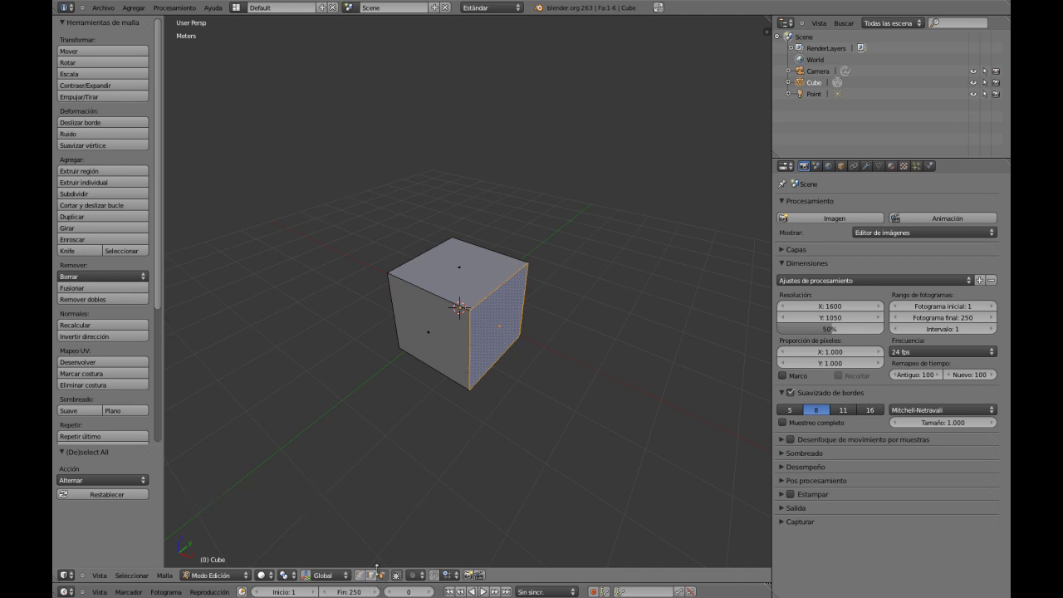
pyautogui.moveTo(482, 350); pyautogui.dragTo(471, 328, button='middle')
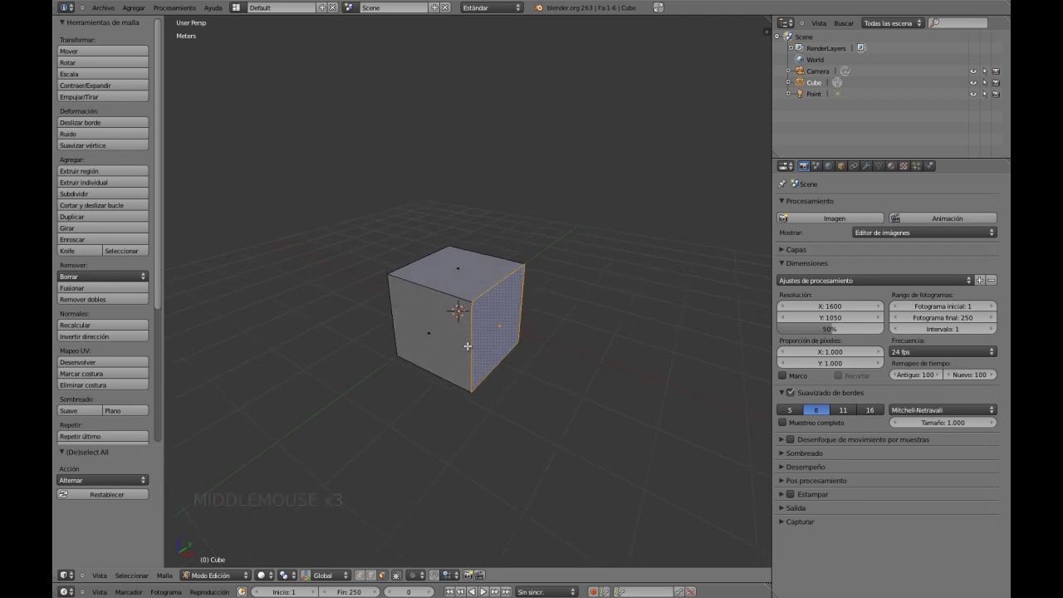
# Step: Switch the mesh selection mode between vertex, face and edge through the pop-up mode list, ending in Vértice
pyautogui.hotkey('ctrl', 'Tab')
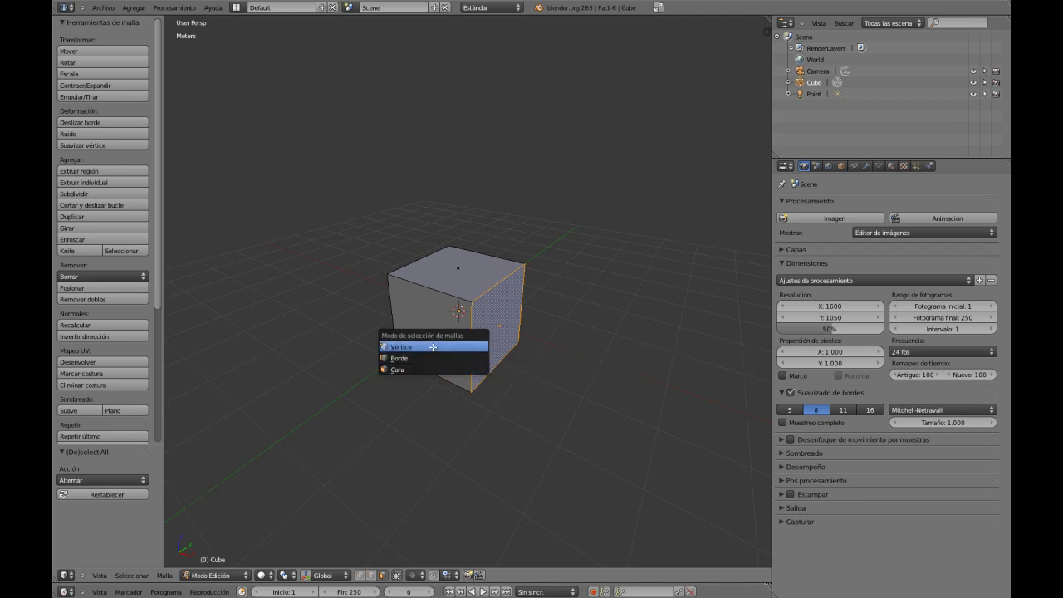
pyautogui.click(432, 357)
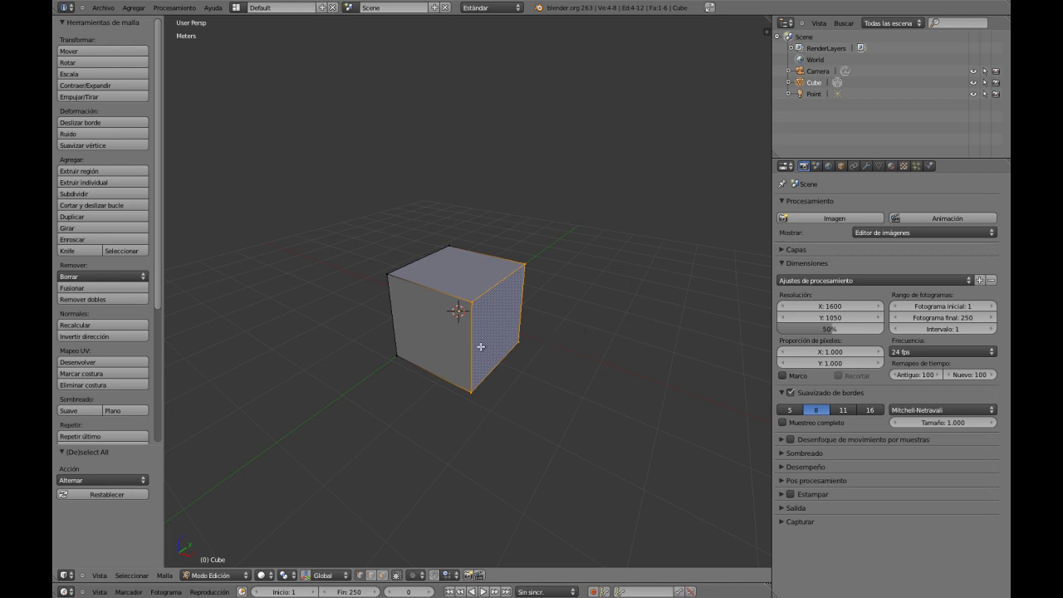
pyautogui.hotkey('ctrl', 'Tab')
pyautogui.click(475, 362)
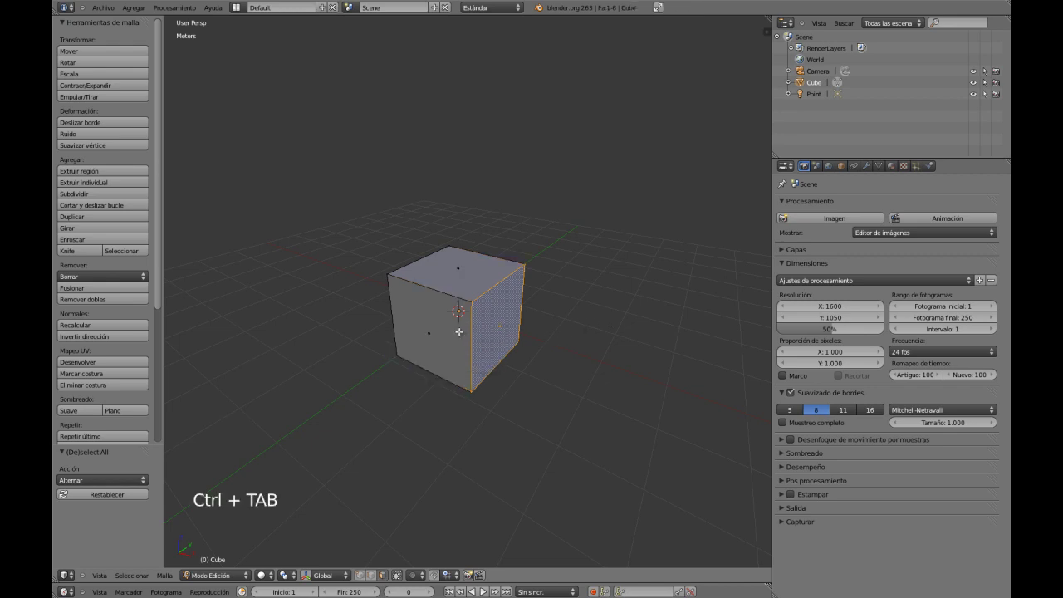
pyautogui.hotkey('ctrl', 'Tab')
pyautogui.click(452, 324)
pyautogui.hotkey('ctrl', 'Tab')
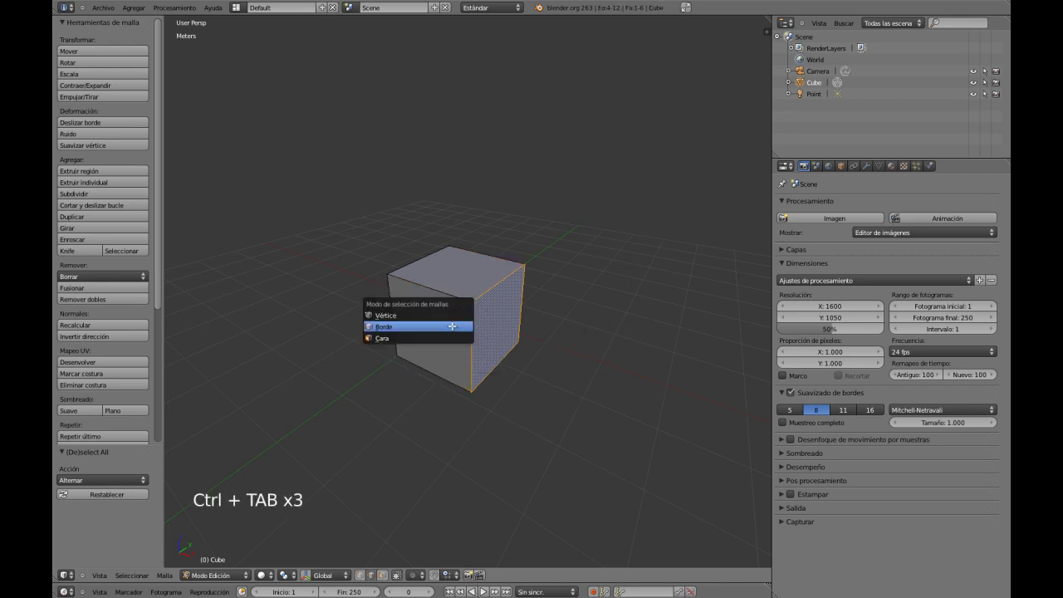
pyautogui.click(456, 316)
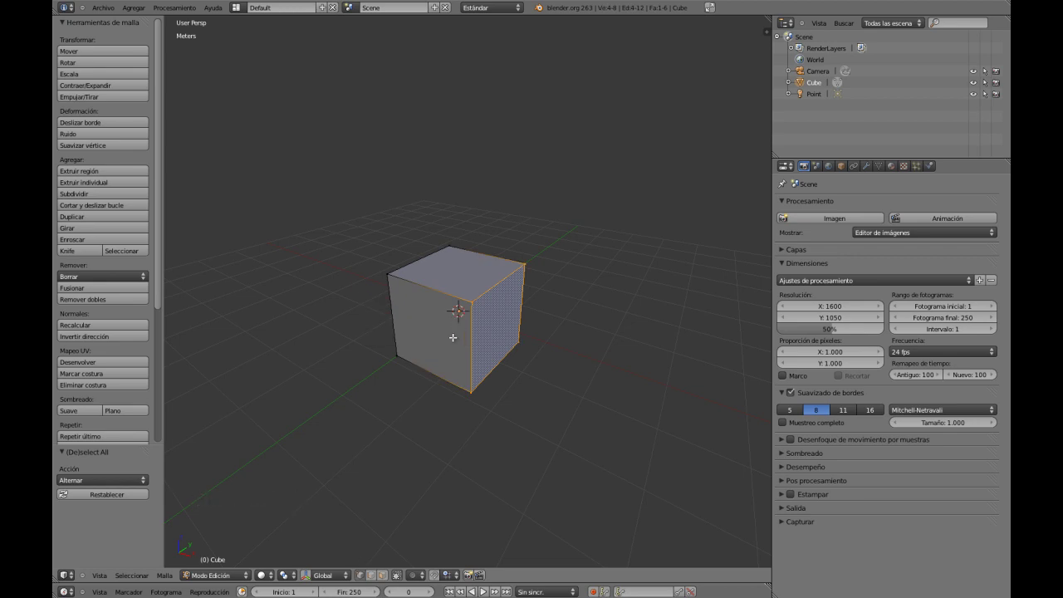
pyautogui.hotkey('ctrl', 'Tab')
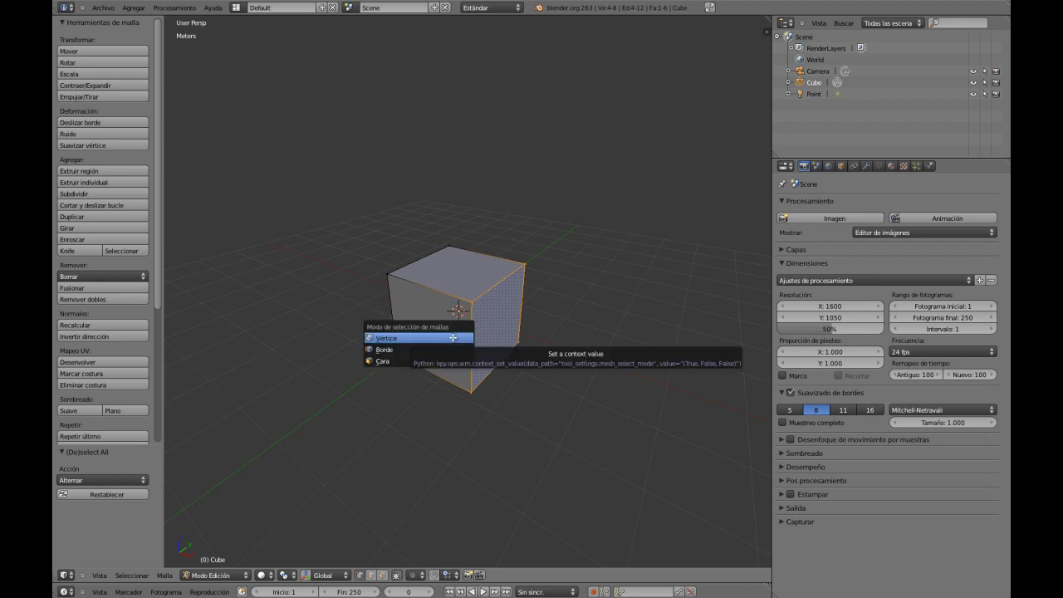
pyautogui.click(453, 338)
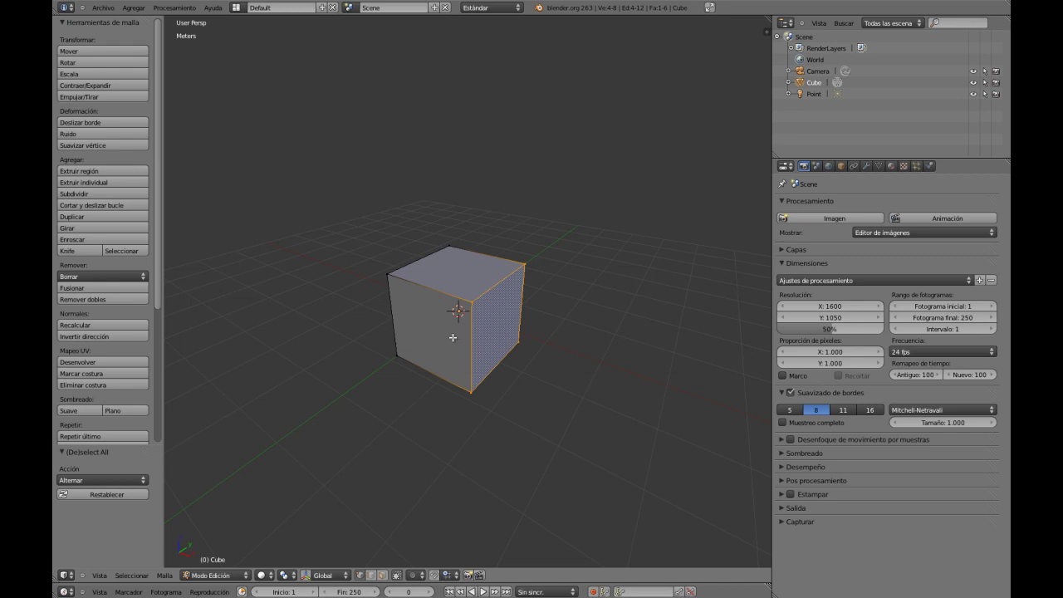
# Step: Set the selection mode to Borde and select the top edge bordering the shaded side face
pyautogui.hotkey('ctrl', 'Tab')
pyautogui.press('Down')
pyautogui.press('Return')
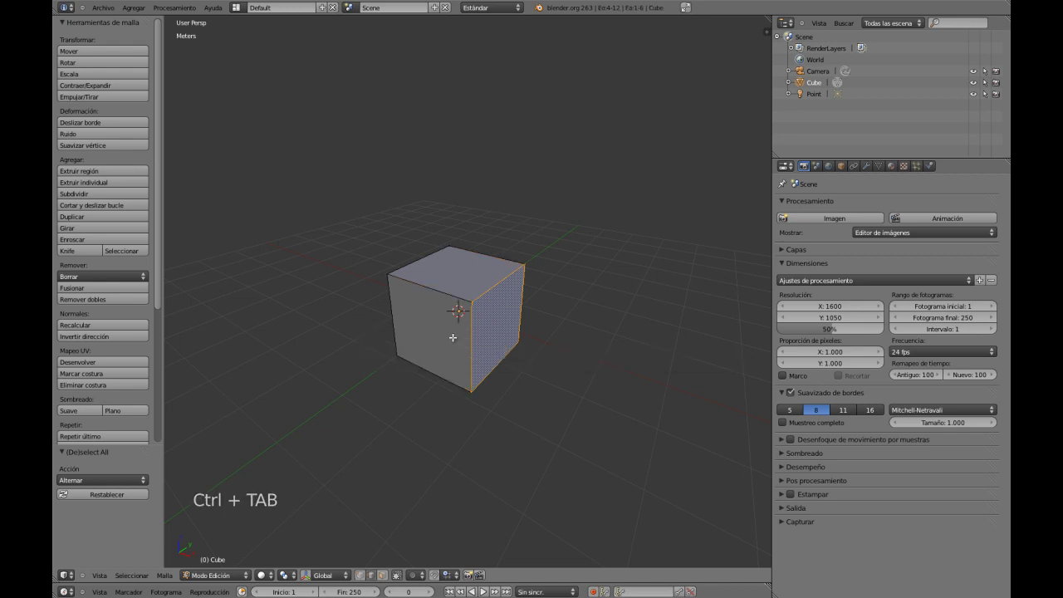
pyautogui.rightClick(486, 285)
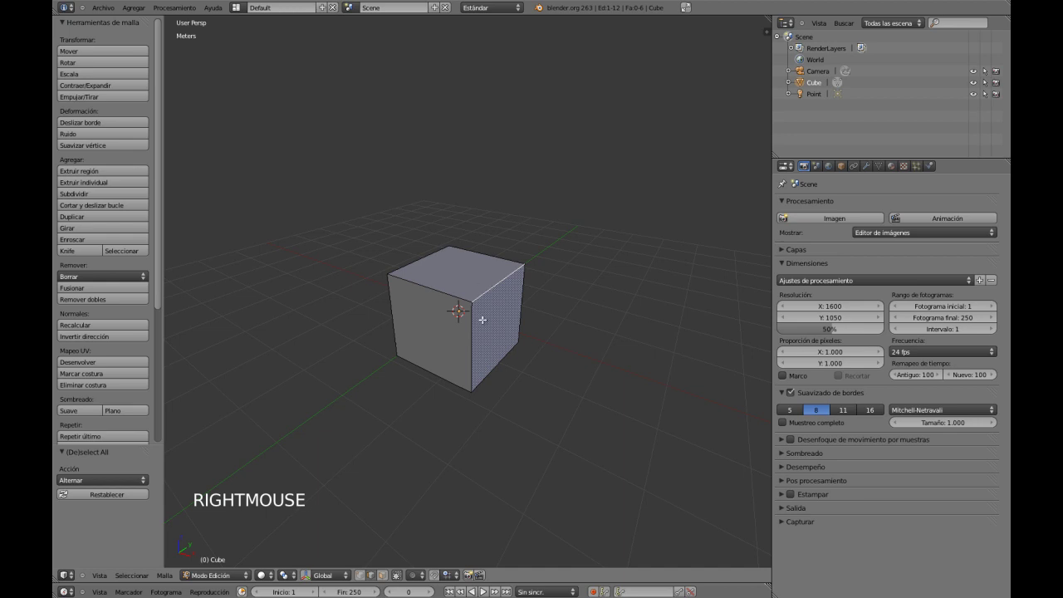
# Step: Set the selection mode to Cara and select the front, shaded side and top faces in turn
pyautogui.hotkey('ctrl', 'Tab')
pyautogui.press('Down')
pyautogui.press('Return')
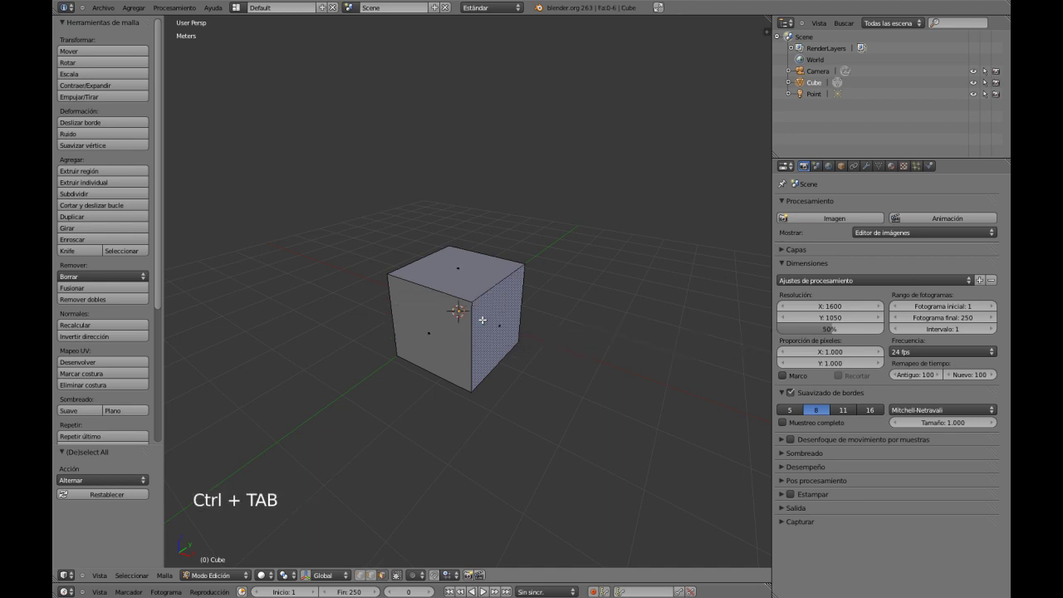
pyautogui.rightClick(450, 323)
pyautogui.rightClick(482, 335)
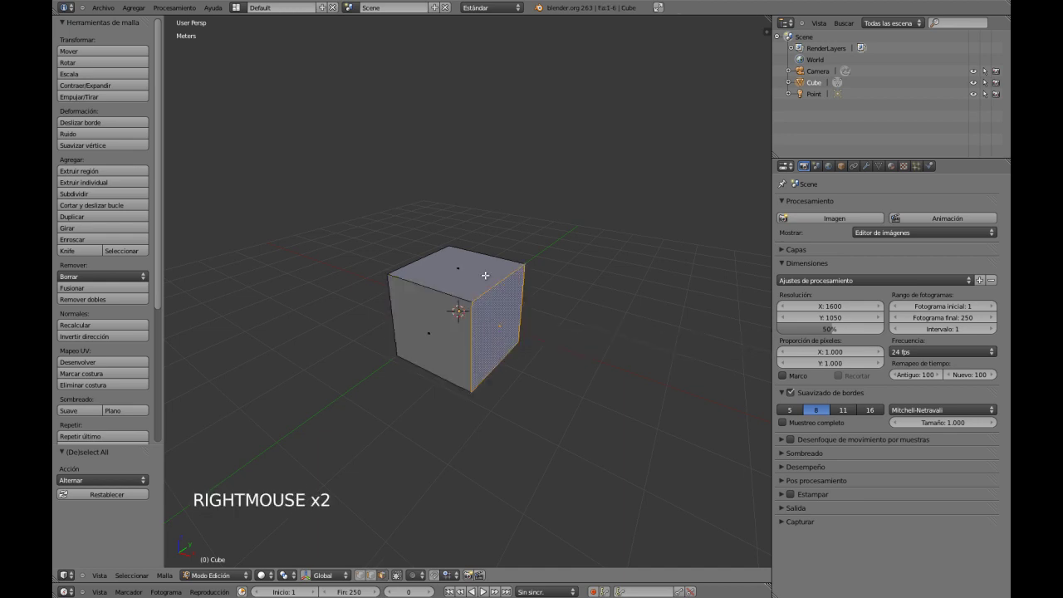
pyautogui.rightClick(472, 273)
# Step: Return to Vértice selection mode while keeping the top face selected
pyautogui.hotkey('ctrl', 'Tab')
pyautogui.press('Up')
pyautogui.press('Return')
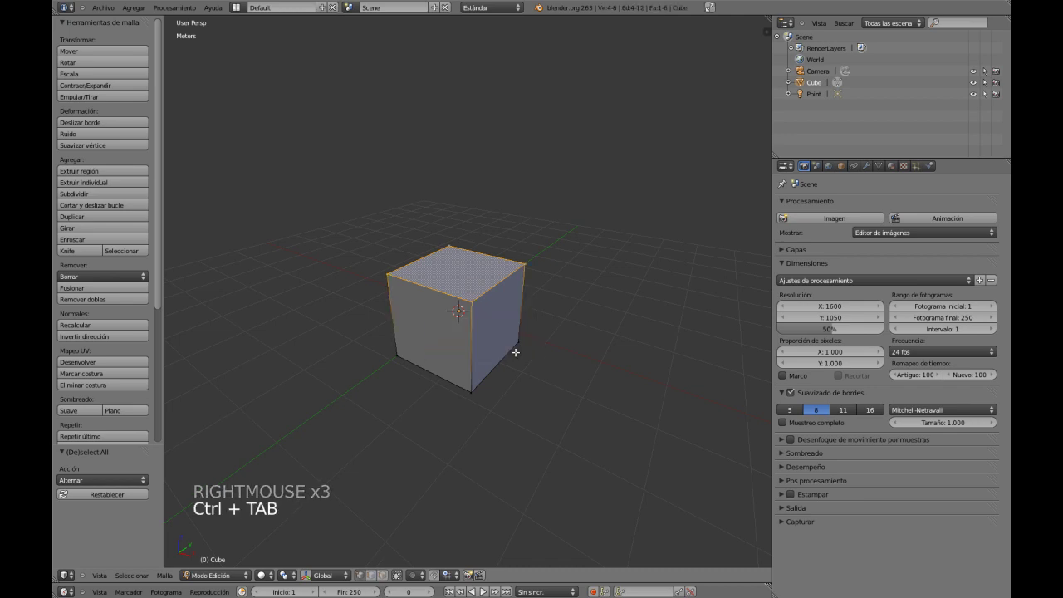
pyautogui.moveTo(471, 350); pyautogui.dragTo(492, 317, button='middle')
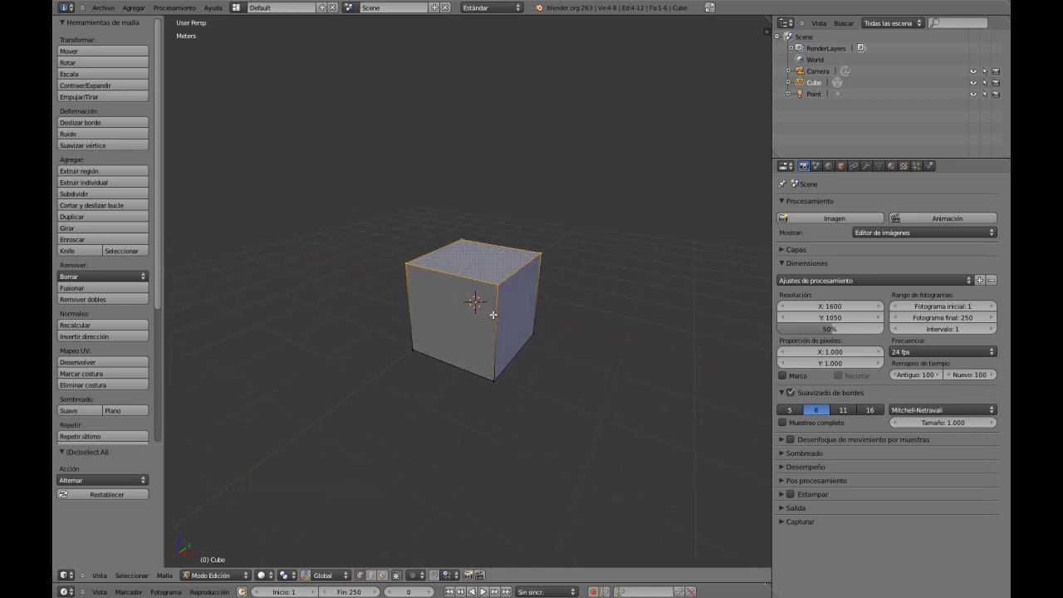
pyautogui.moveTo(493, 354)
pyautogui.mouseDown(button='middle')
pyautogui.moveTo(492, 332)
pyautogui.moveTo(474, 352)
pyautogui.moveTo(487, 353)
pyautogui.mouseUp(button='middle')
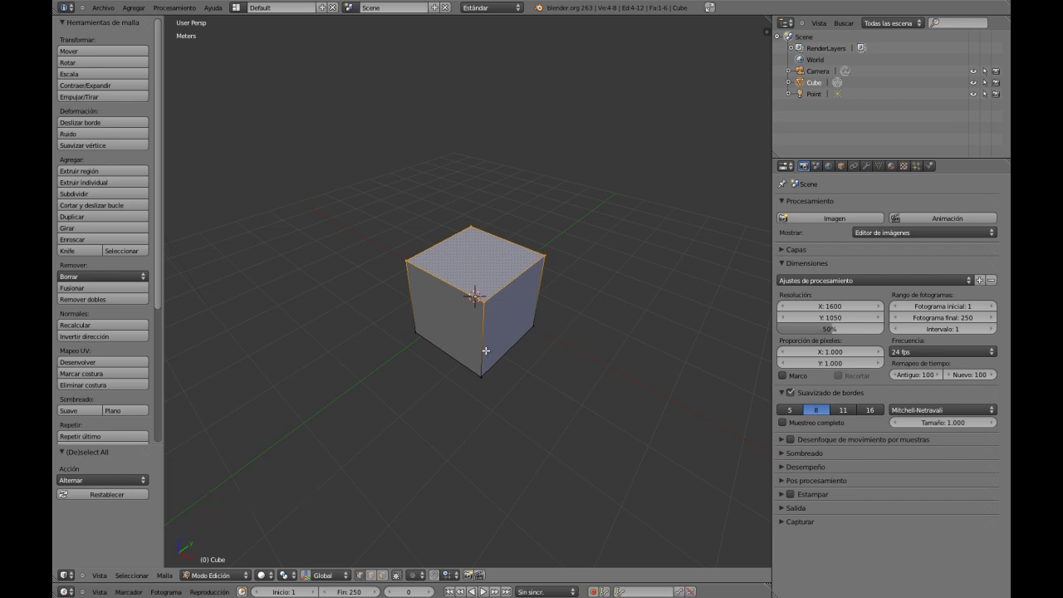
pyautogui.moveTo(495, 293)
pyautogui.mouseDown(button='middle')
pyautogui.moveTo(498, 281)
pyautogui.moveTo(499, 300)
pyautogui.mouseUp(button='middle')
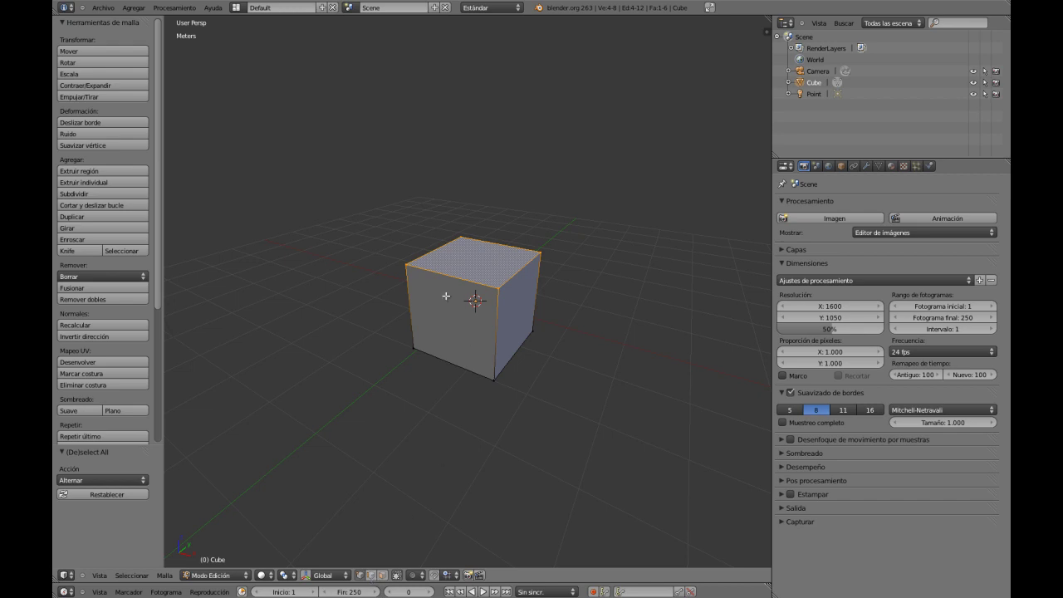
pyautogui.moveTo(469, 371)
pyautogui.mouseDown(button='middle')
pyautogui.moveTo(487, 363)
pyautogui.moveTo(579, 373)
pyautogui.moveTo(518, 380)
pyautogui.moveTo(503, 404)
pyautogui.moveTo(473, 399)
pyautogui.moveTo(473, 368)
pyautogui.mouseUp(button='middle')
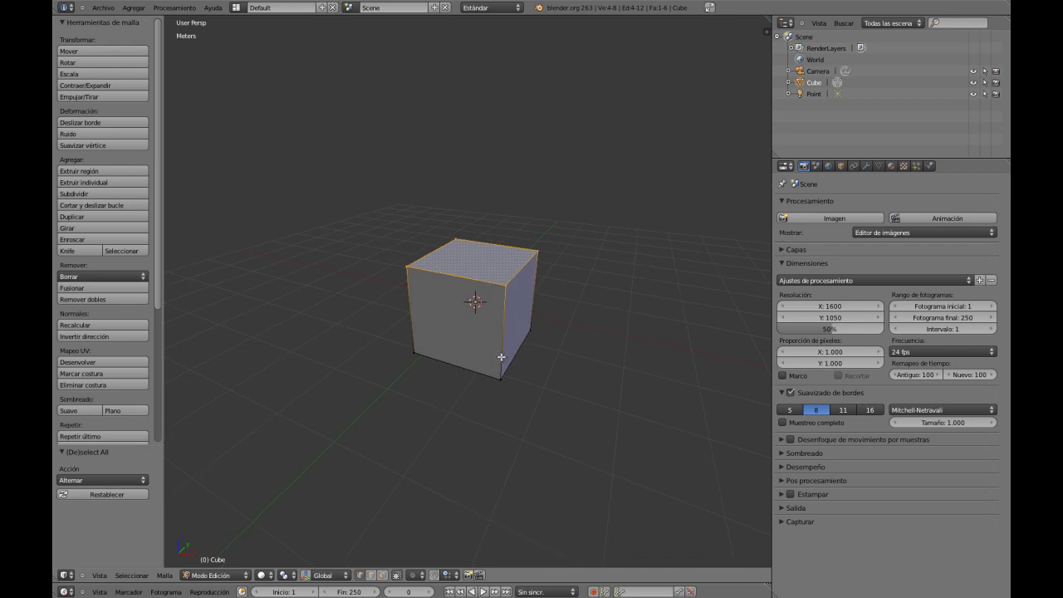
pyautogui.moveTo(517, 359); pyautogui.dragTo(510, 385, button='middle')
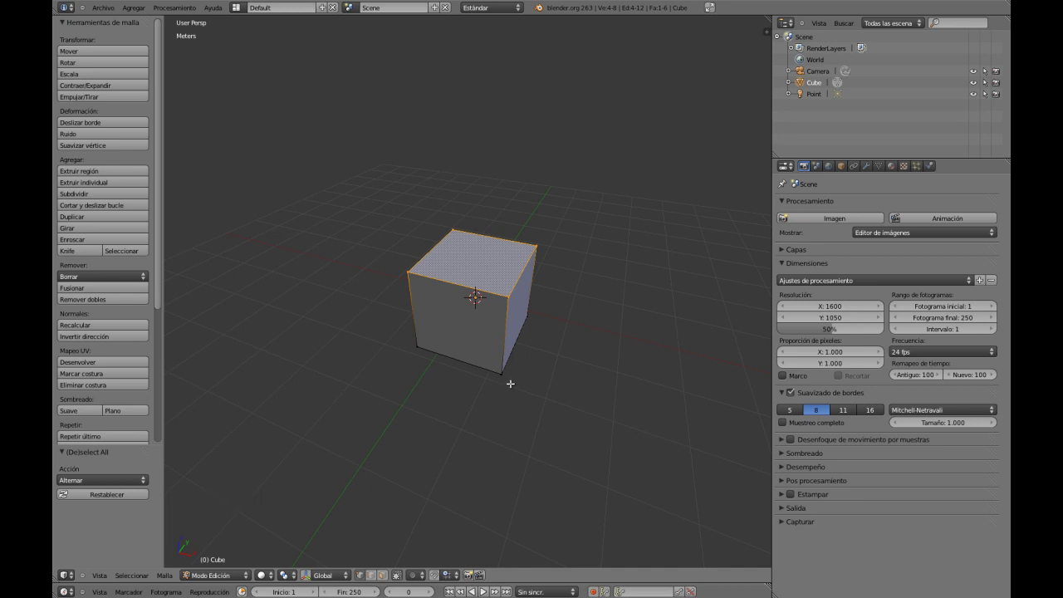
pyautogui.moveTo(506, 385)
pyautogui.mouseDown(button='middle')
pyautogui.moveTo(487, 373)
pyautogui.moveTo(493, 387)
pyautogui.moveTo(490, 330)
pyautogui.moveTo(487, 380)
pyautogui.mouseUp(button='middle')
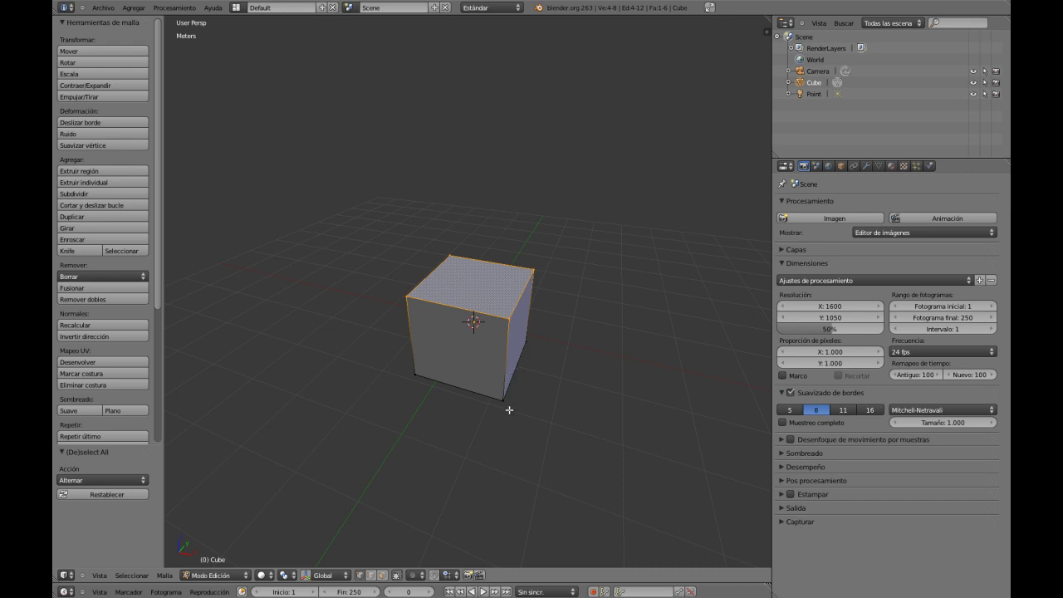
pyautogui.moveTo(509, 409); pyautogui.dragTo(463, 408, button='middle')
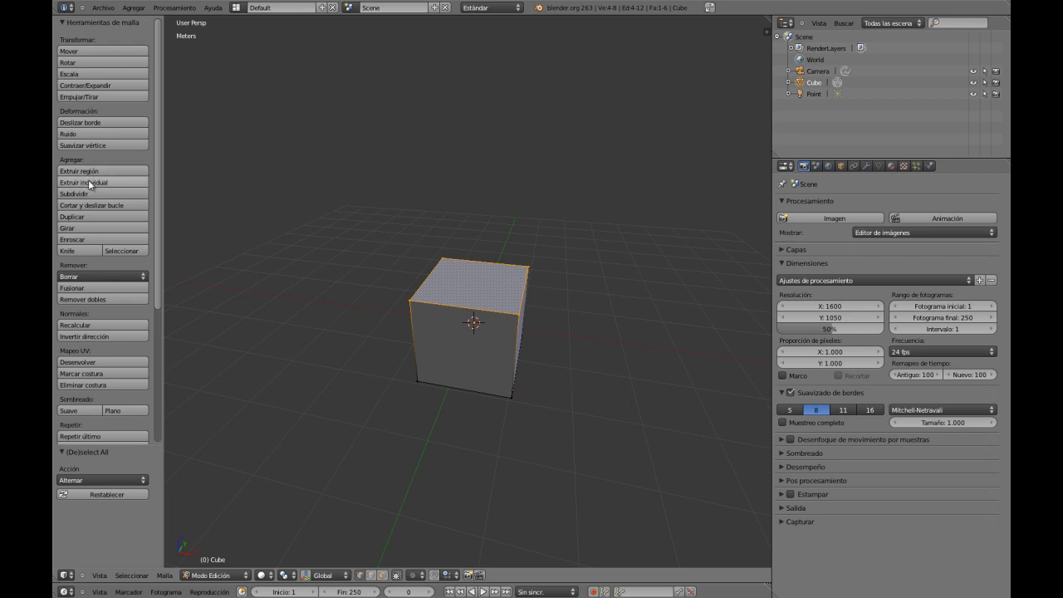
pyautogui.moveTo(499, 350); pyautogui.dragTo(495, 385, button='middle')
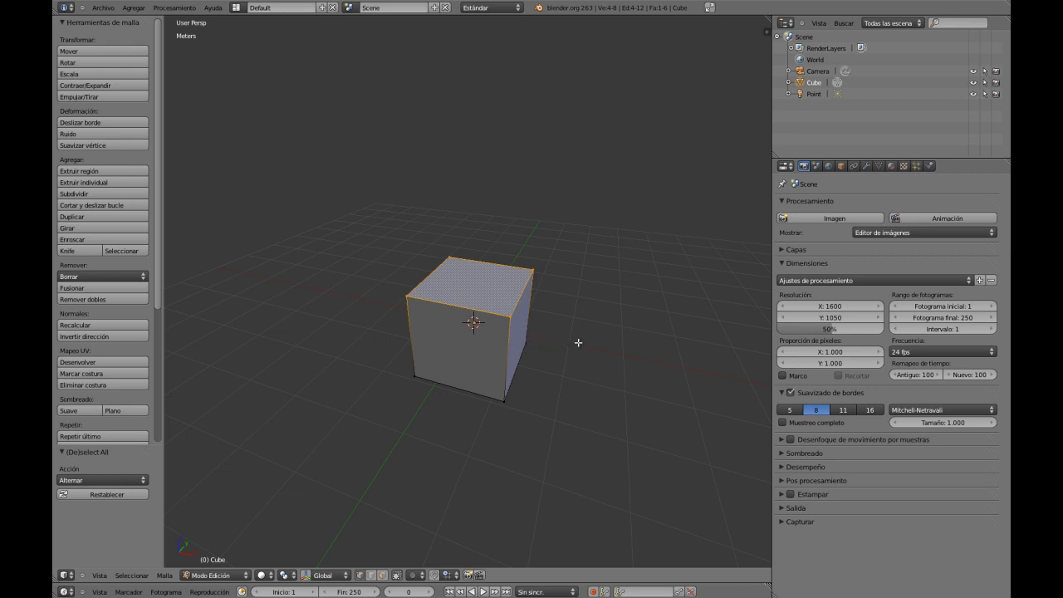
# Step: Extrude the top face, try constraining it to the global X and Z axes, and cancel the displacement
pyautogui.press('e')
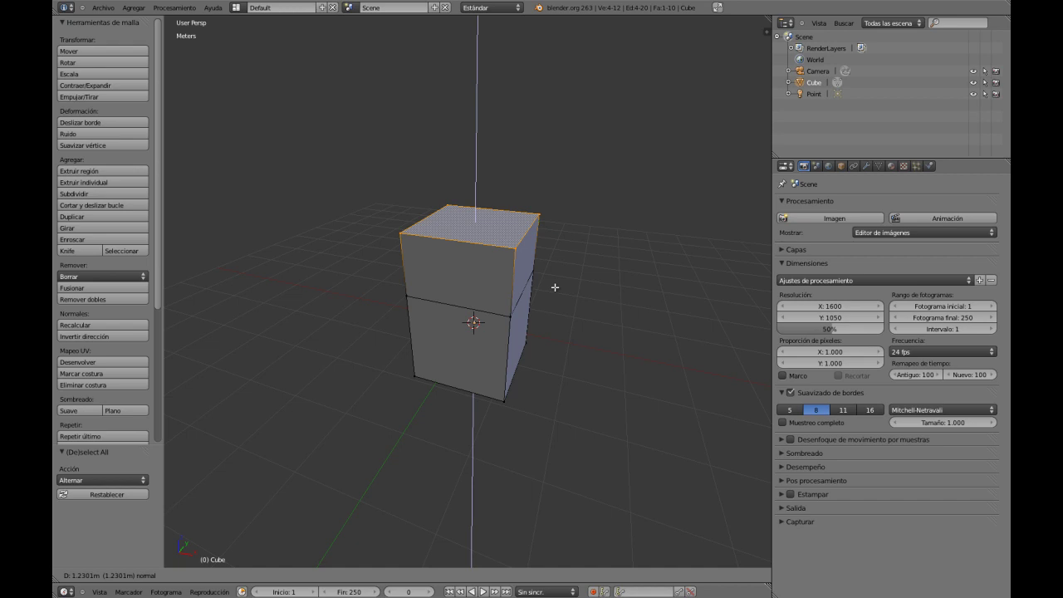
pyautogui.press('x')
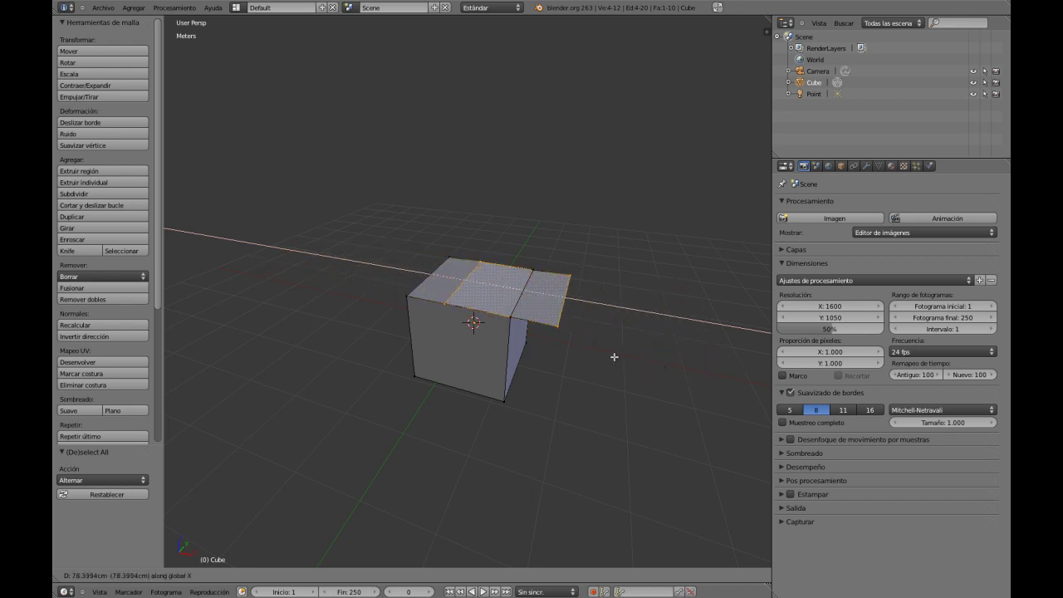
pyautogui.press('z')
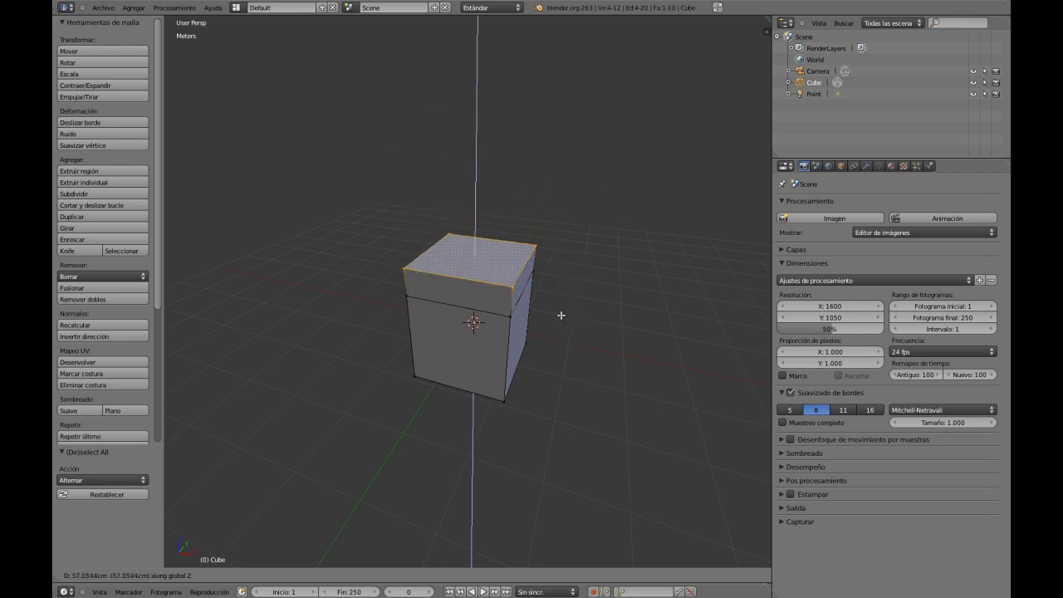
pyautogui.rightClick(562, 269)
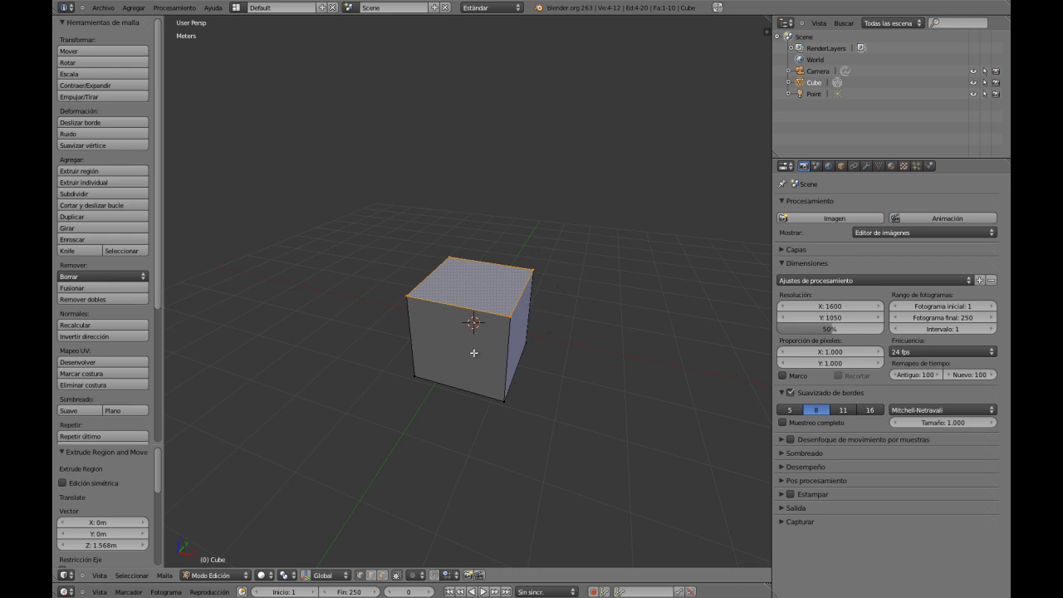
# Step: Try moving the extruded top face freely in two directions and cancel each displacement
pyautogui.moveTo(475, 353)
pyautogui.mouseDown(button='middle')
pyautogui.moveTo(503, 317)
pyautogui.moveTo(490, 359)
pyautogui.mouseUp(button='middle')
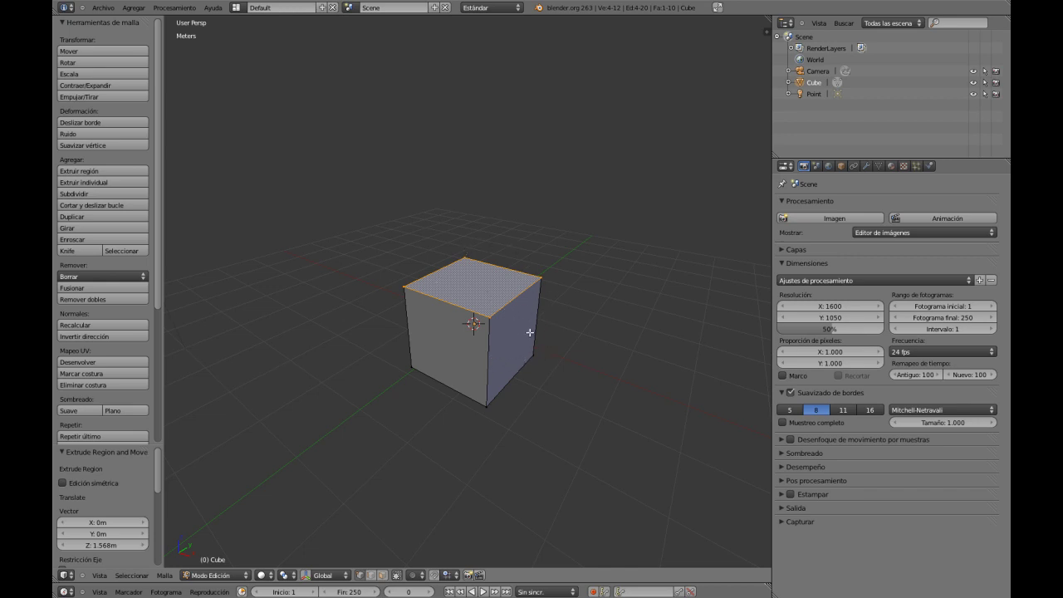
pyautogui.press('g')
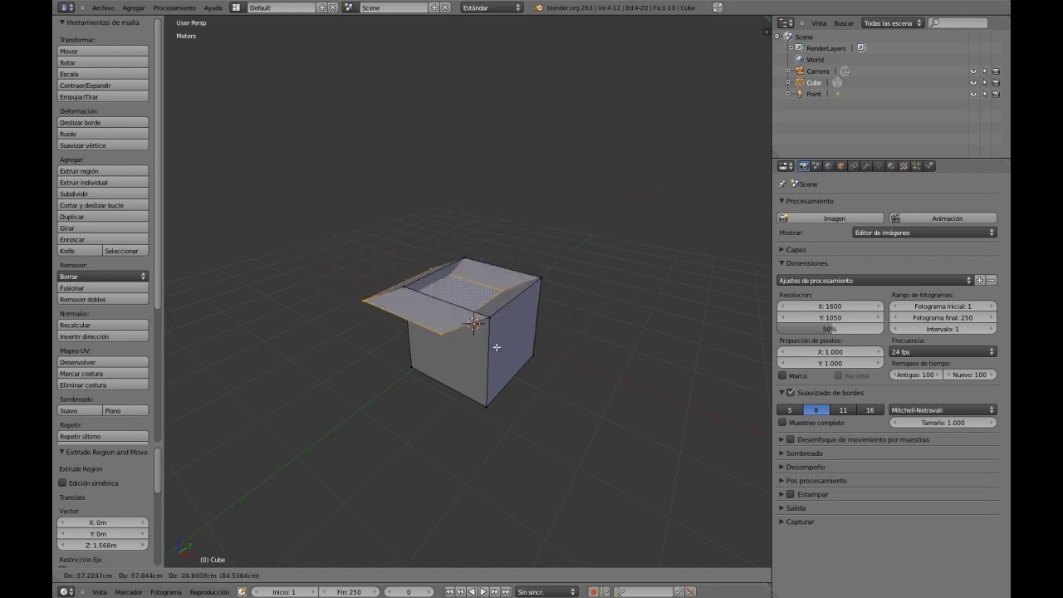
pyautogui.rightClick(559, 239)
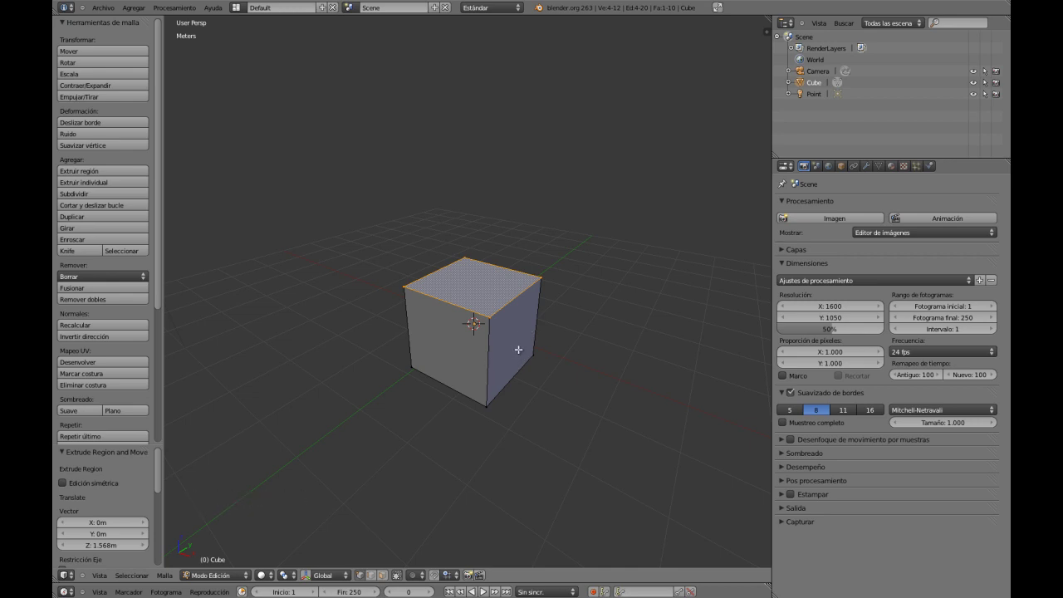
pyautogui.moveTo(521, 357); pyautogui.dragTo(508, 330, button='middle')
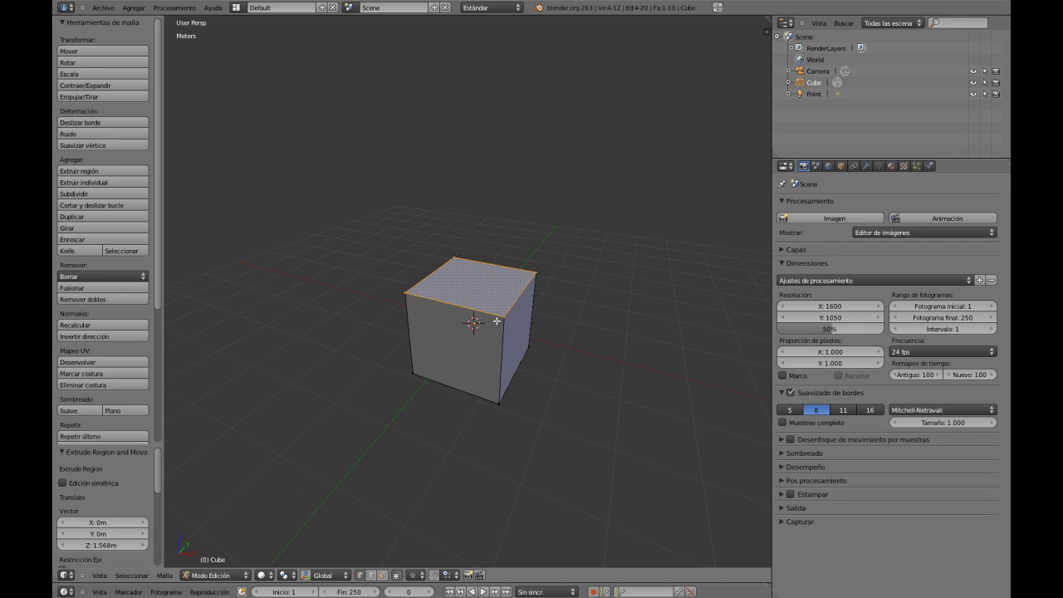
pyautogui.press('g')
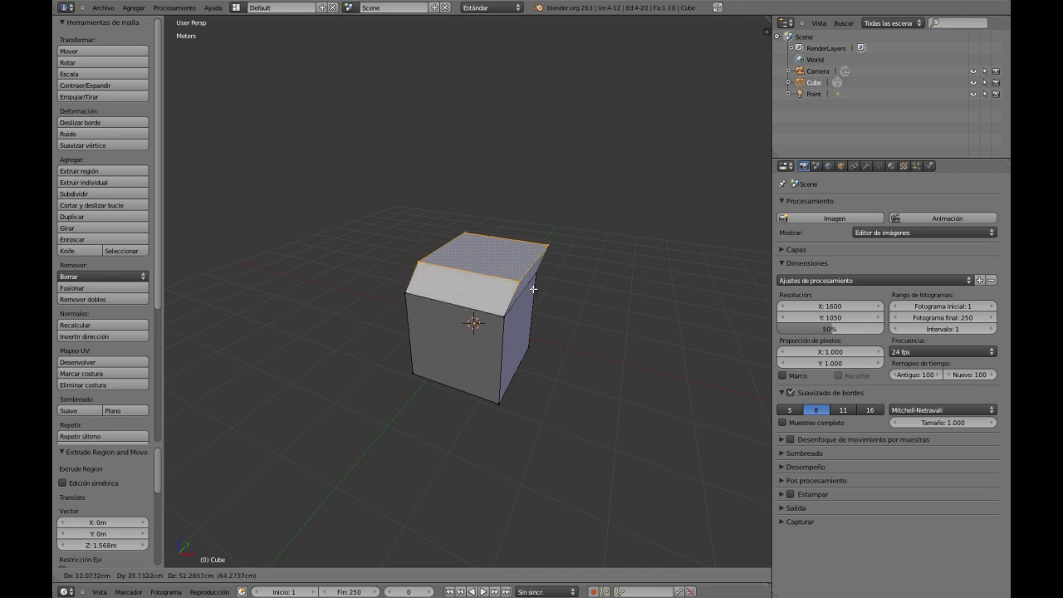
pyautogui.rightClick(562, 295)
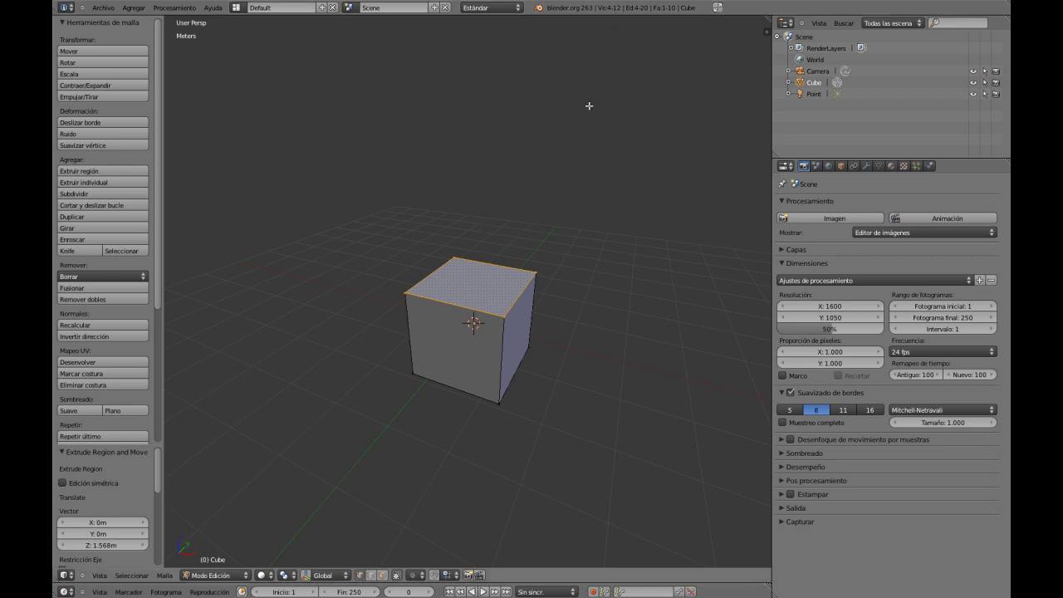
# Step: Undo the top face's leftover extrusion, and try moving the original top face freely before cancelling the move
pyautogui.moveTo(486, 305); pyautogui.dragTo(516, 338, button='middle')
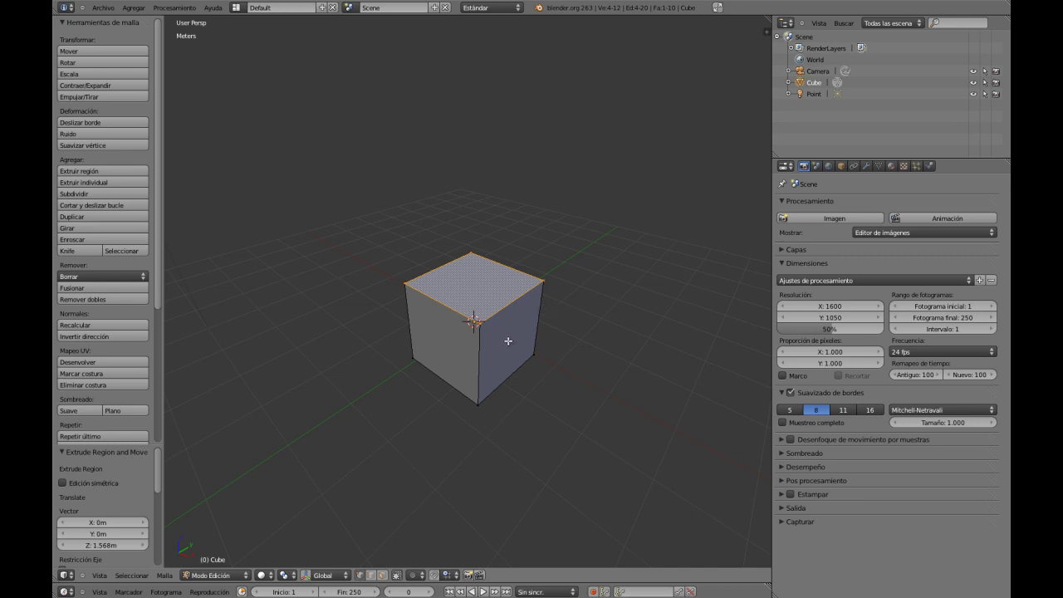
pyautogui.hotkey('ctrl', 'z')
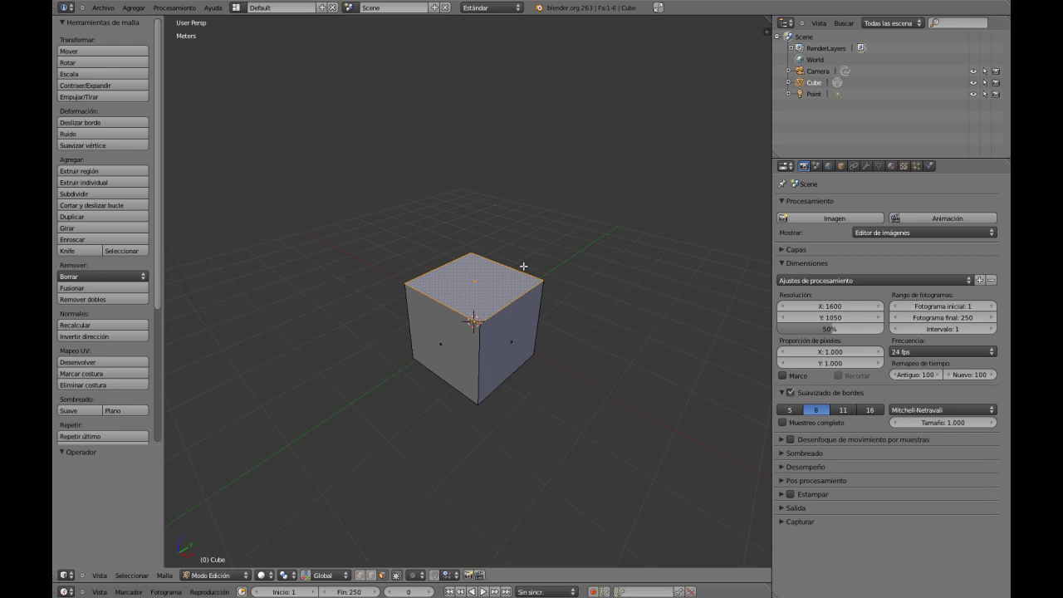
pyautogui.rightClick(484, 288)
pyautogui.press('g')
pyautogui.press('g')
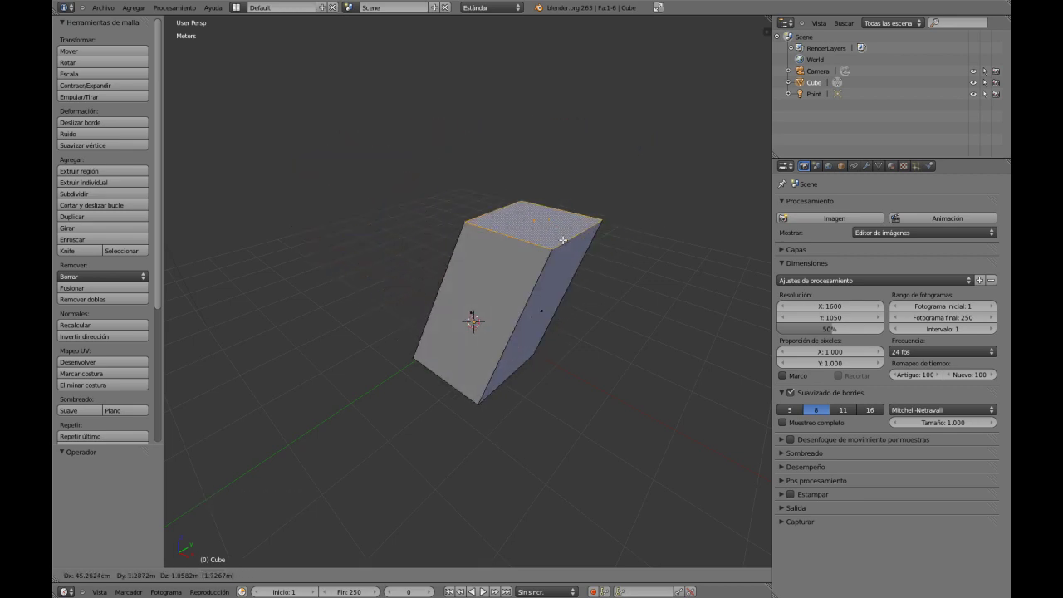
pyautogui.rightClick(501, 283)
# Step: Extrude the top face and cancel its displacement, try moving the leftover face, and undo the extrusion
pyautogui.moveTo(488, 341); pyautogui.dragTo(503, 322, button='middle')
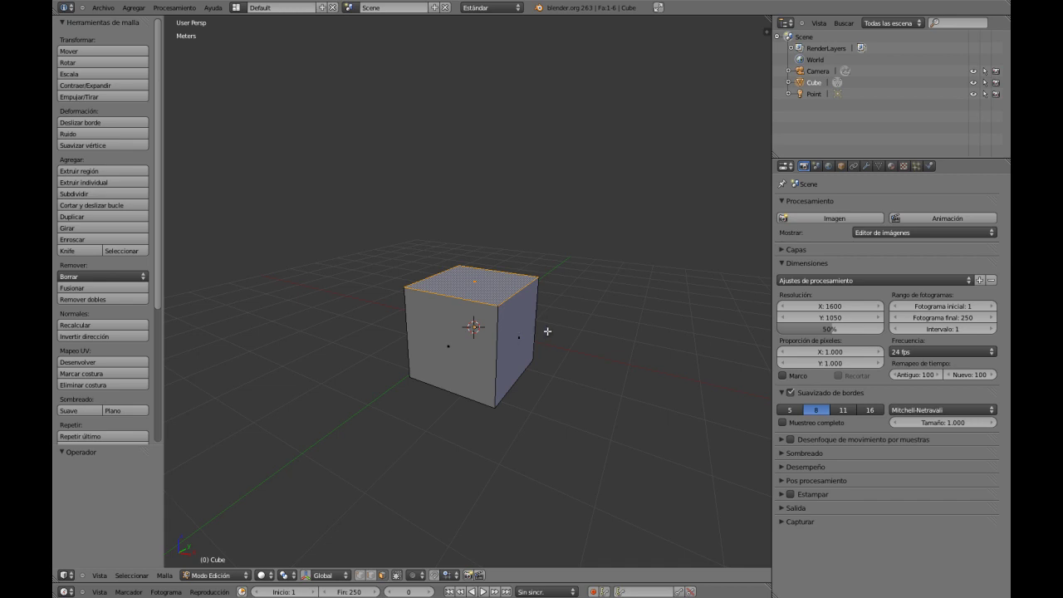
pyautogui.press('e')
pyautogui.rightClick(582, 152)
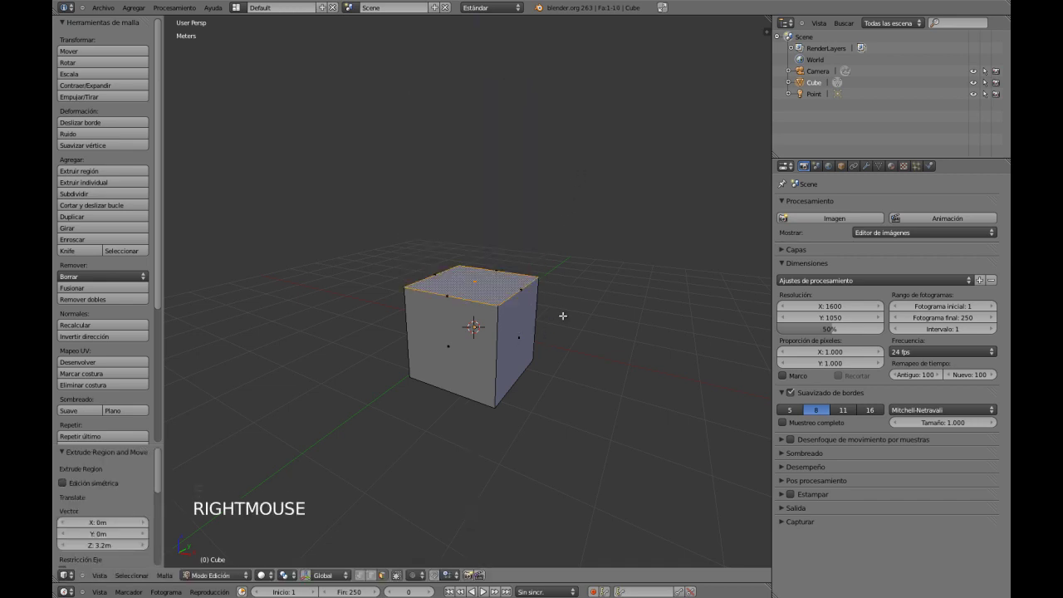
pyautogui.press('g')
pyautogui.press('g')
pyautogui.rightClick(560, 193)
pyautogui.hotkey('ctrl', 'z')
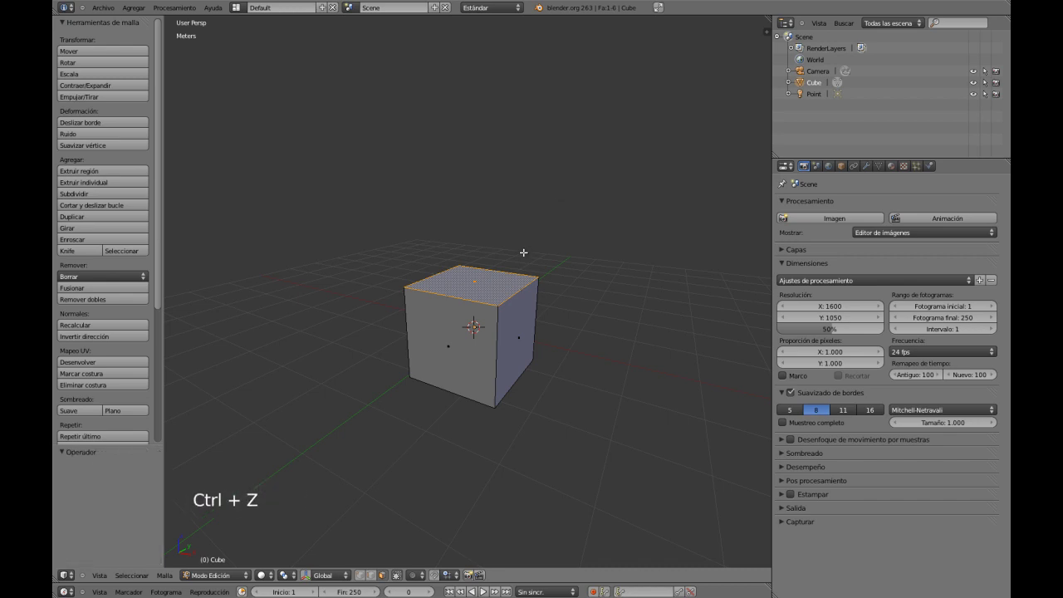
# Step: Extrude the cube's top face upward about 1.5 m
pyautogui.moveTo(477, 318)
pyautogui.mouseDown(button='middle')
pyautogui.moveTo(449, 336)
pyautogui.moveTo(480, 328)
pyautogui.mouseUp(button='middle')
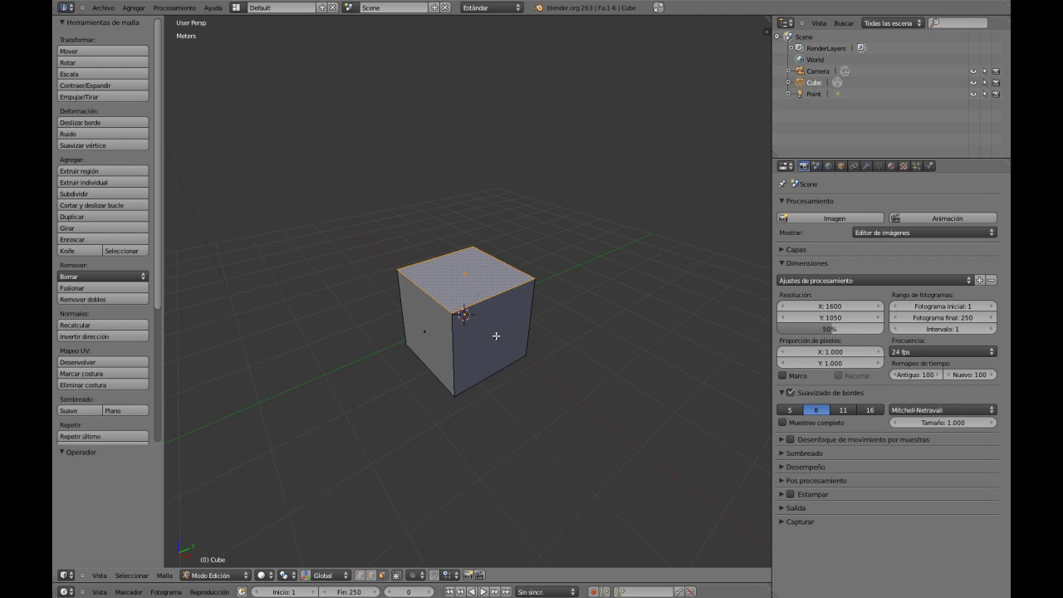
pyautogui.moveTo(512, 339); pyautogui.dragTo(455, 383, button='middle')
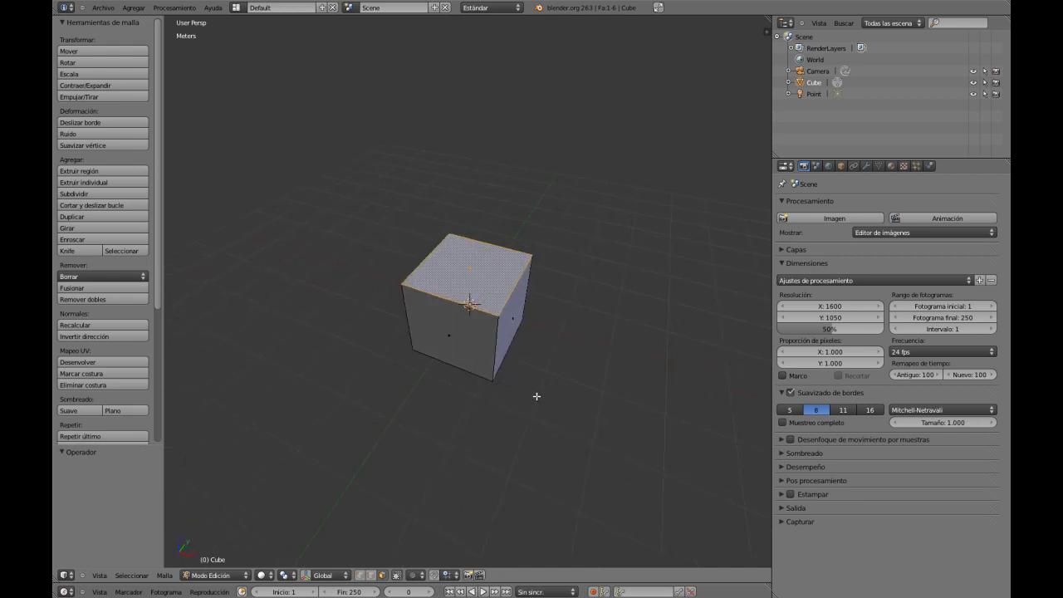
pyautogui.moveTo(522, 396); pyautogui.dragTo(501, 399, button='middle')
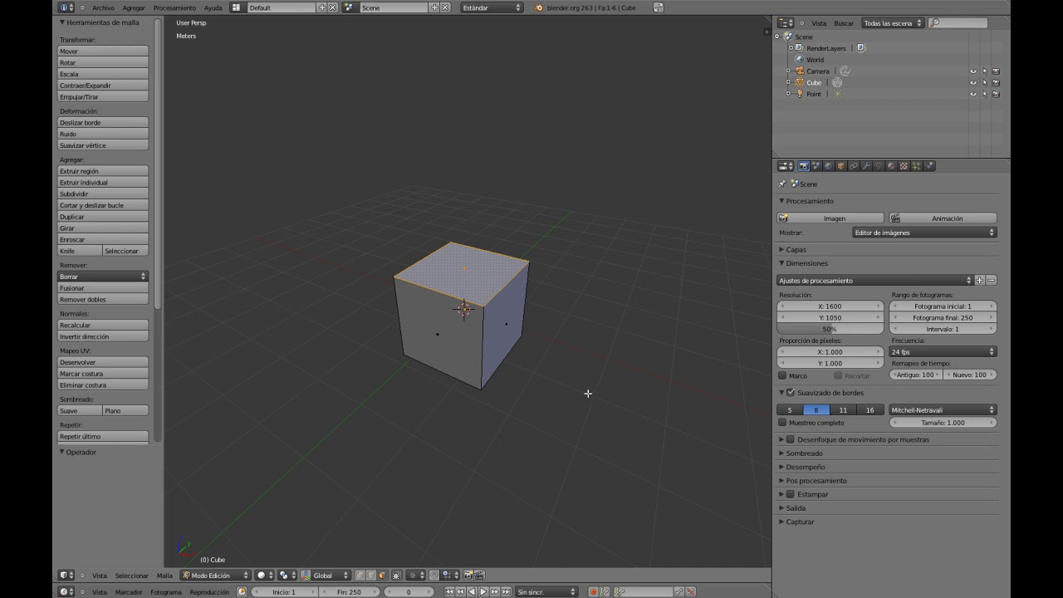
pyautogui.press('e')
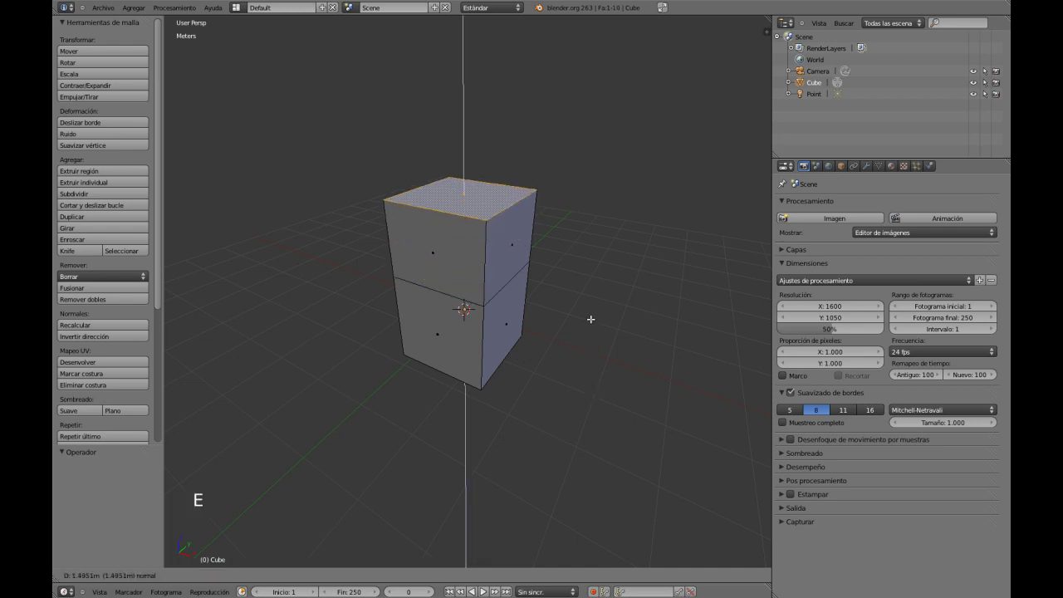
pyautogui.click(589, 318)
pyautogui.moveTo(587, 410); pyautogui.dragTo(595, 402, button='middle')
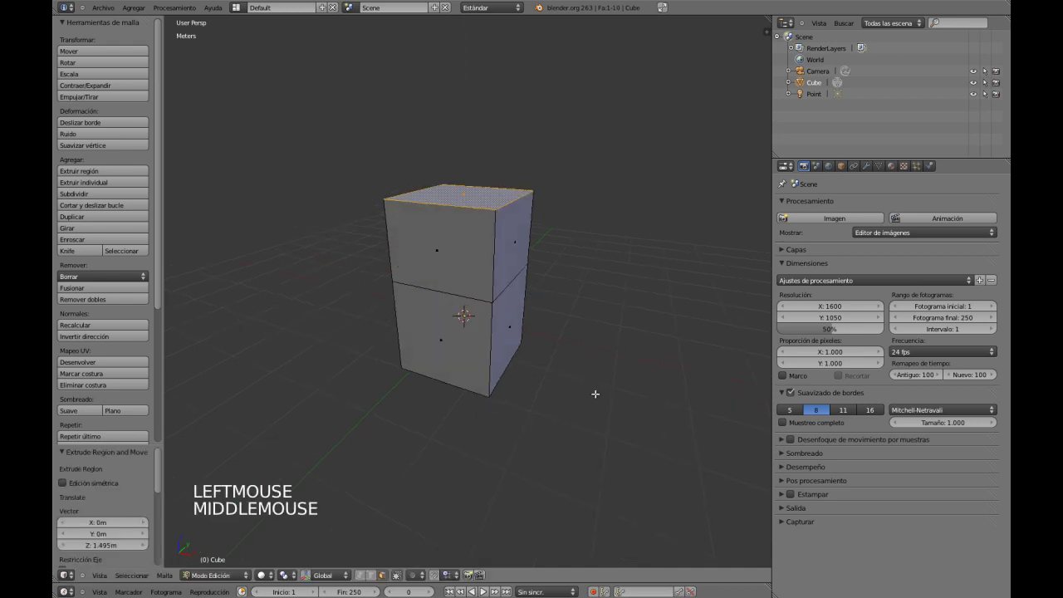
# Step: Extrude the upper block's shaded side face about 1.26 m along X and the new block's top face upward about 1.2 m
pyautogui.rightClick(520, 247)
pyautogui.press('e')
pyautogui.click(590, 317)
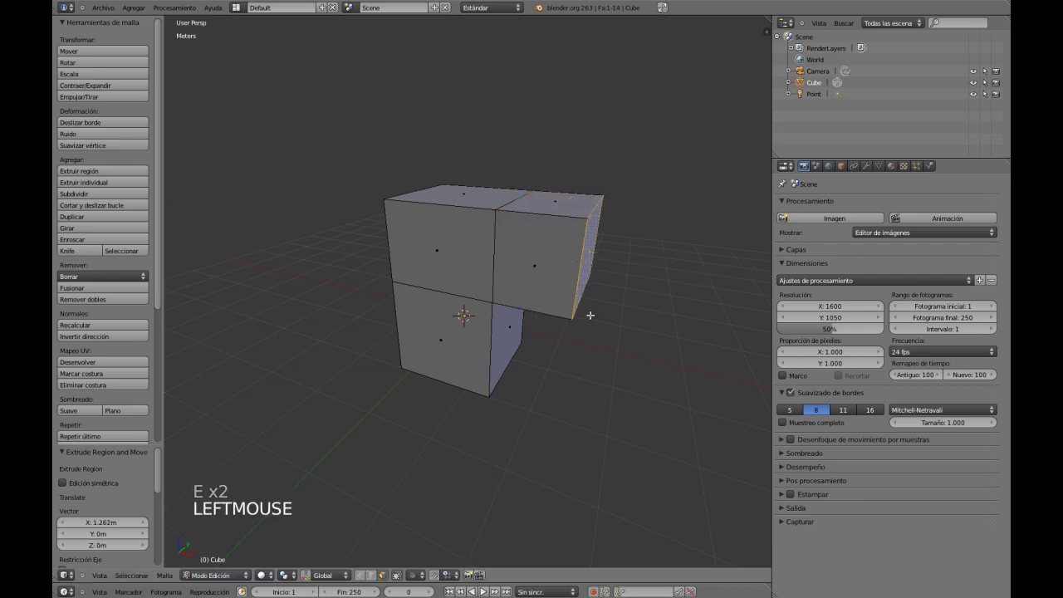
pyautogui.press('e')
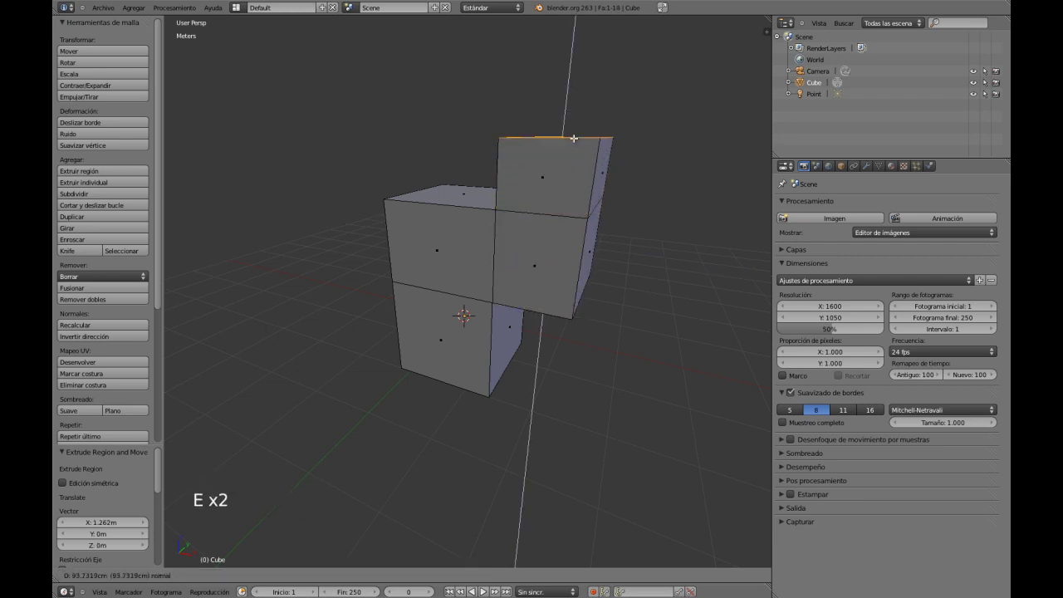
pyautogui.click(560, 171)
# Step: Extrude the outer side face below the raised block about 1.39 m along X and scale its end face to about 0.35
pyautogui.keyDown('ctrl'); pyautogui.moveTo(546, 339); pyautogui.dragTo(481, 300, button='middle'); pyautogui.keyUp('ctrl')
pyautogui.rightClick(481, 300)
pyautogui.press('e')
pyautogui.press('e')
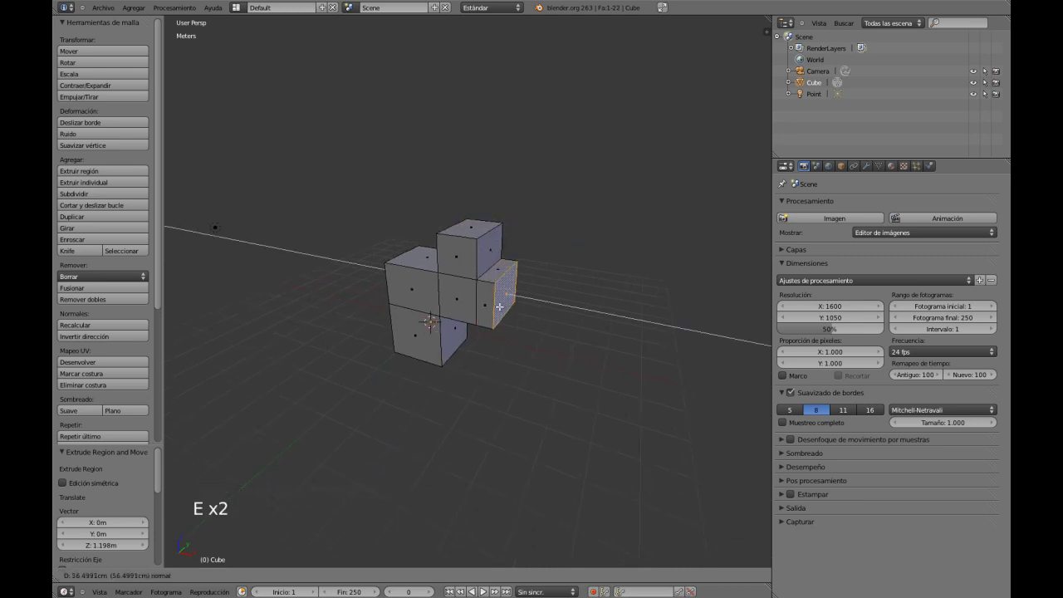
pyautogui.click(542, 357)
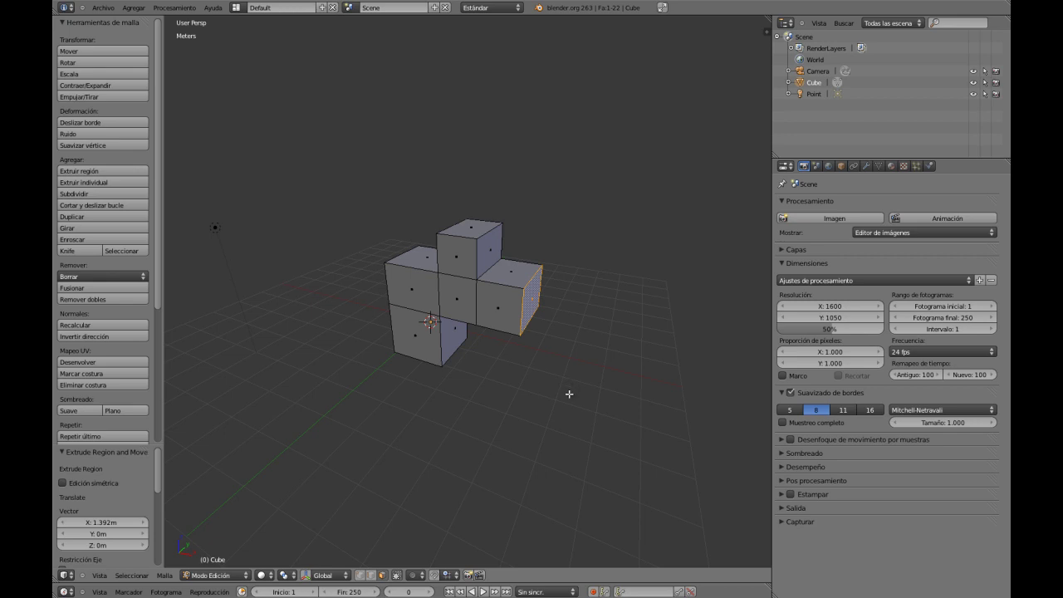
pyautogui.press('s')
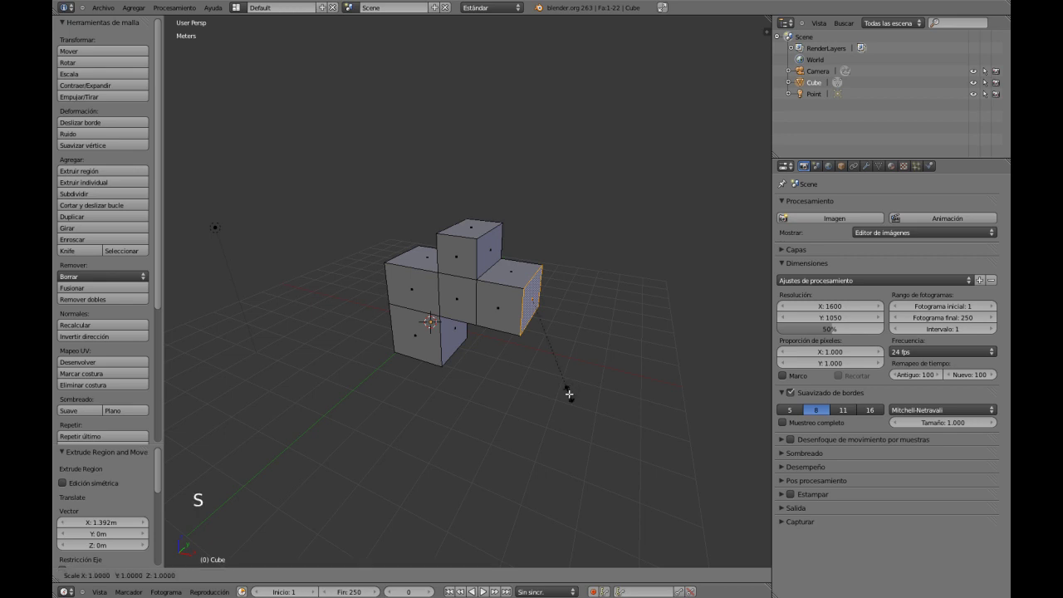
pyautogui.click(550, 331)
# Step: Extrude the upper block's opposite side face about 1.36 m in the negative X direction
pyautogui.moveTo(496, 393); pyautogui.dragTo(589, 394, button='middle')
pyautogui.rightClick(400, 377)
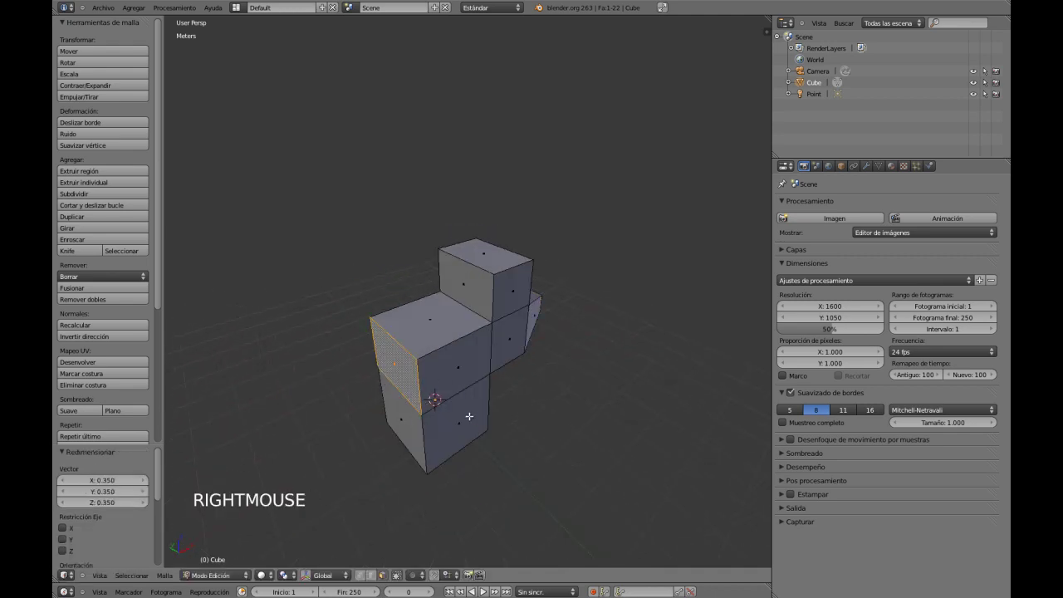
pyautogui.press('e')
pyautogui.press('e')
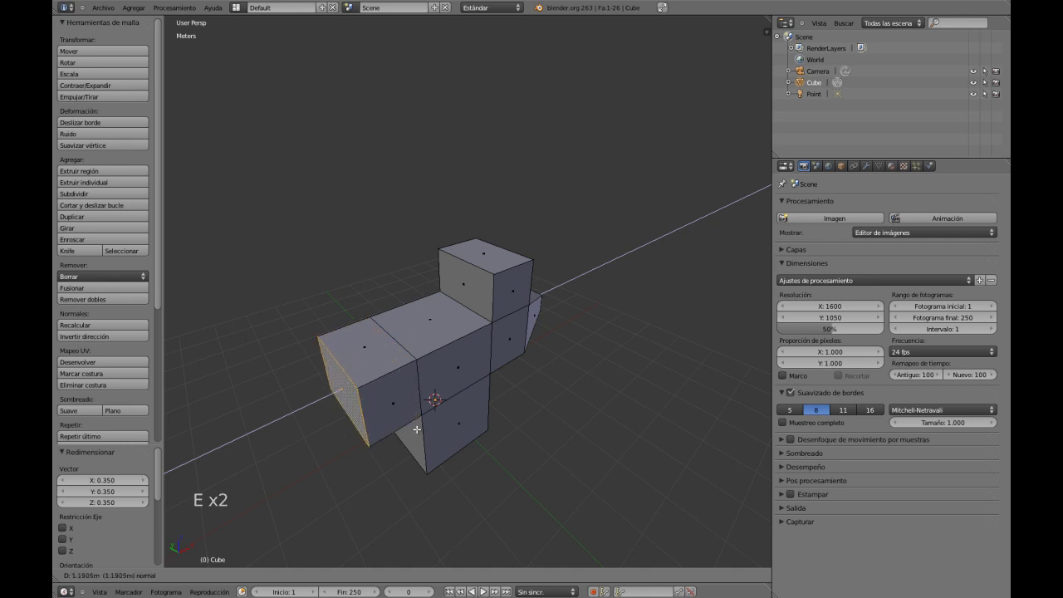
pyautogui.click(363, 351)
# Step: Scale the top face of the newly extruded block to about 0.41
pyautogui.rightClick(365, 350)
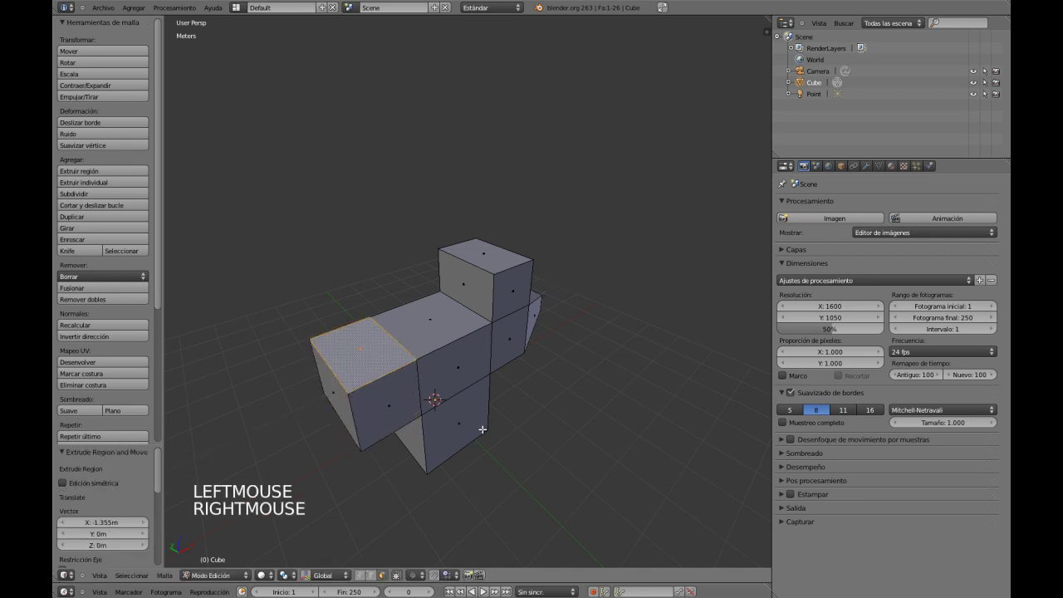
pyautogui.press('s')
pyautogui.press('s')
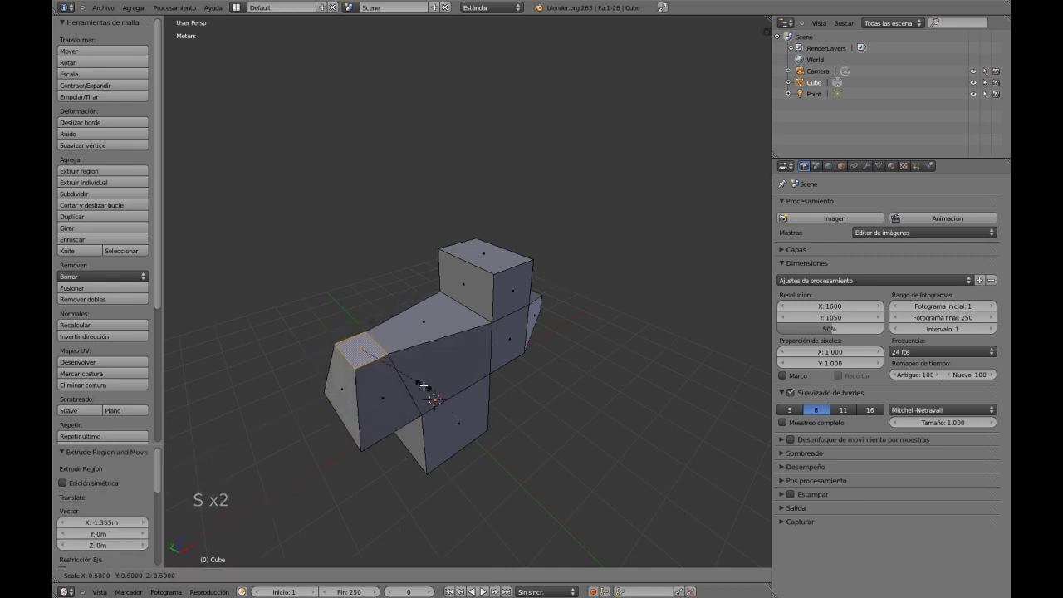
pyautogui.click(427, 388)
# Step: Rotate the highest block's top face about 27° around the global Z axis
pyautogui.moveTo(462, 394); pyautogui.dragTo(456, 417, button='middle')
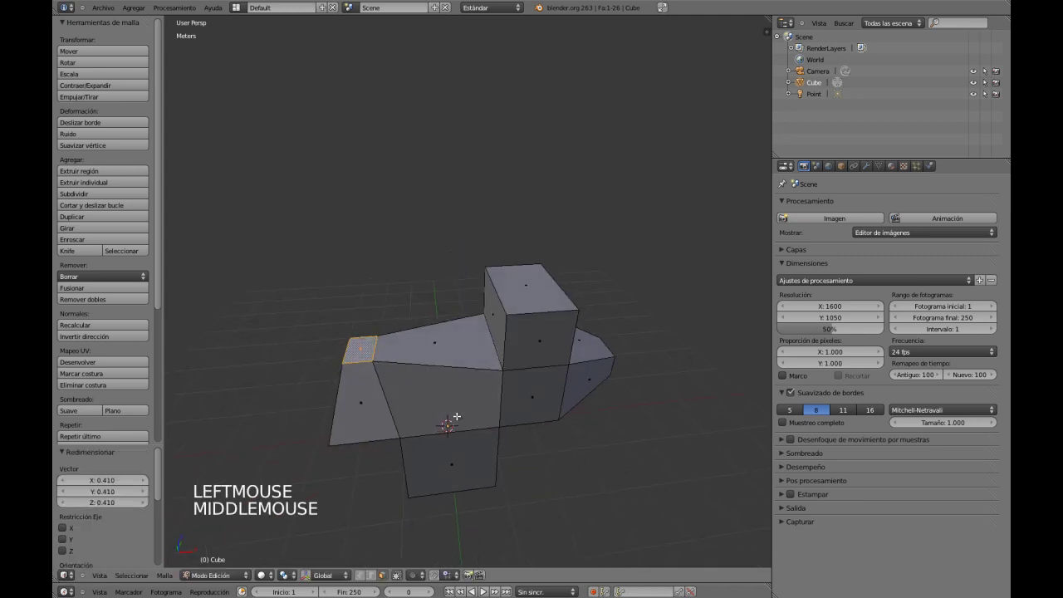
pyautogui.keyDown('ctrl'); pyautogui.moveTo(468, 342); pyautogui.dragTo(484, 379, button='middle'); pyautogui.keyUp('ctrl')
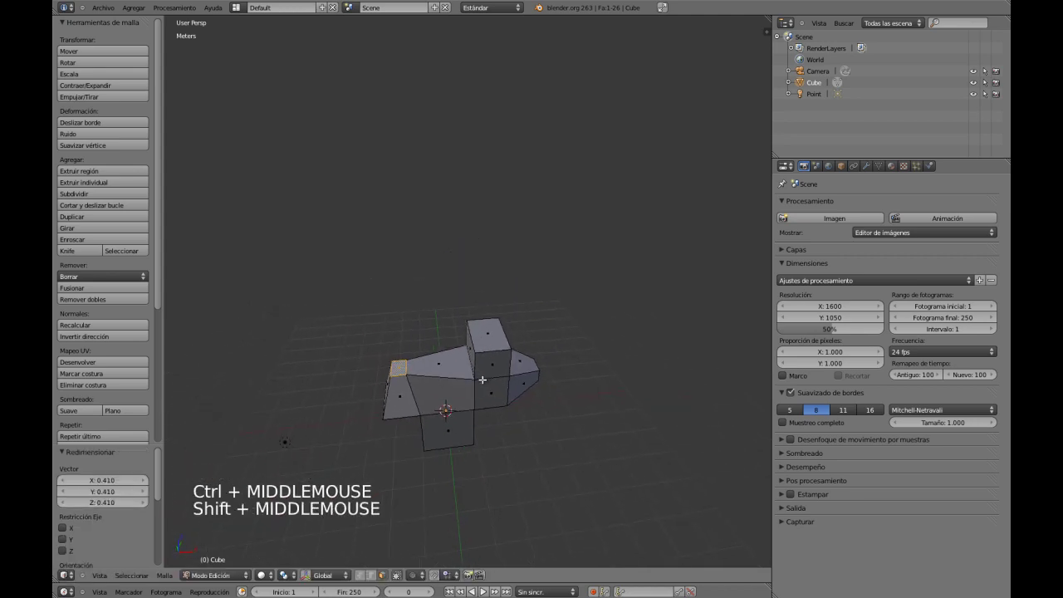
pyautogui.rightClick(495, 340)
pyautogui.press('r')
pyautogui.press('r')
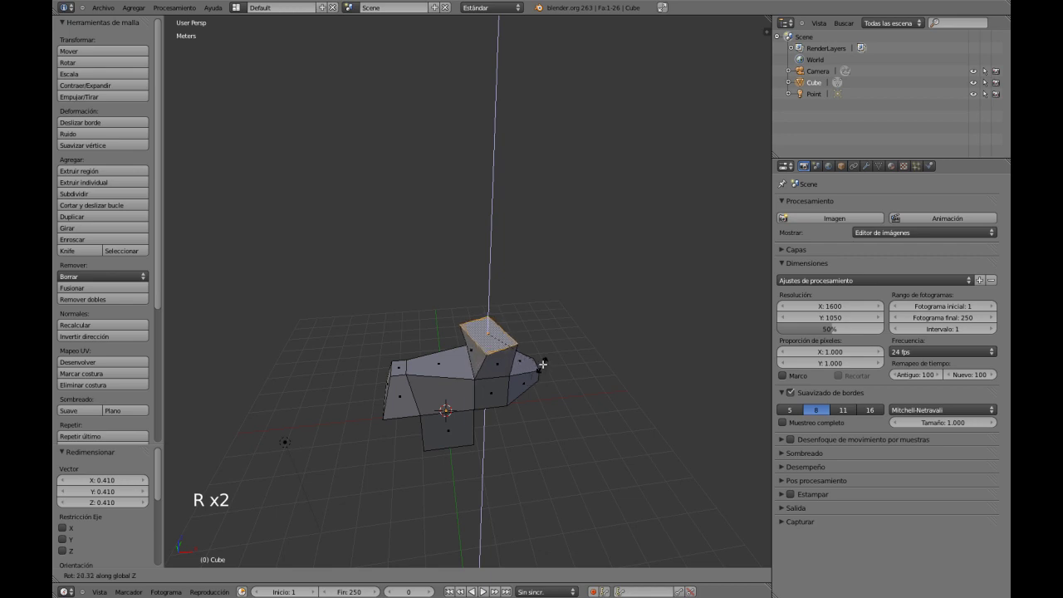
pyautogui.click(543, 362)
# Step: Extrude the lowest block's shaded side face with no displacement and scale it to about 0.7 to form an inset
pyautogui.moveTo(543, 363); pyautogui.dragTo(491, 437, button='middle')
pyautogui.rightClick(441, 435)
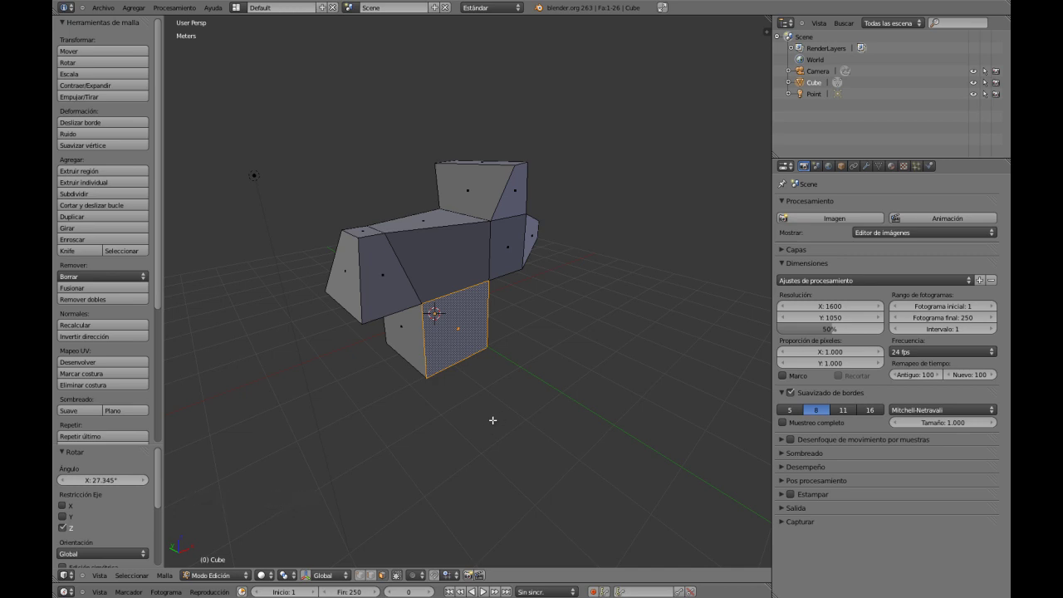
pyautogui.press('e')
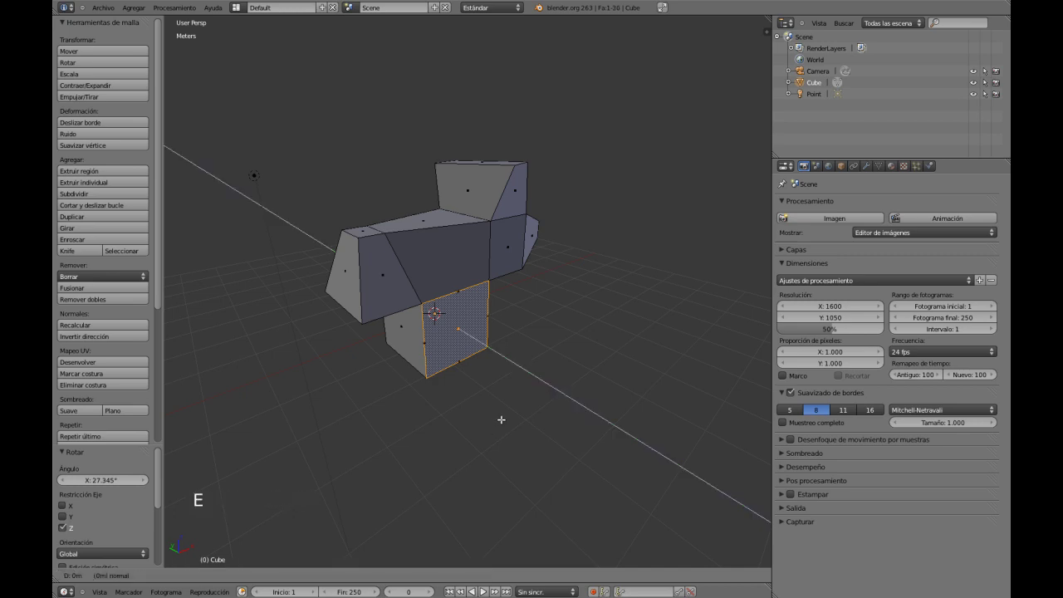
pyautogui.rightClick(501, 419)
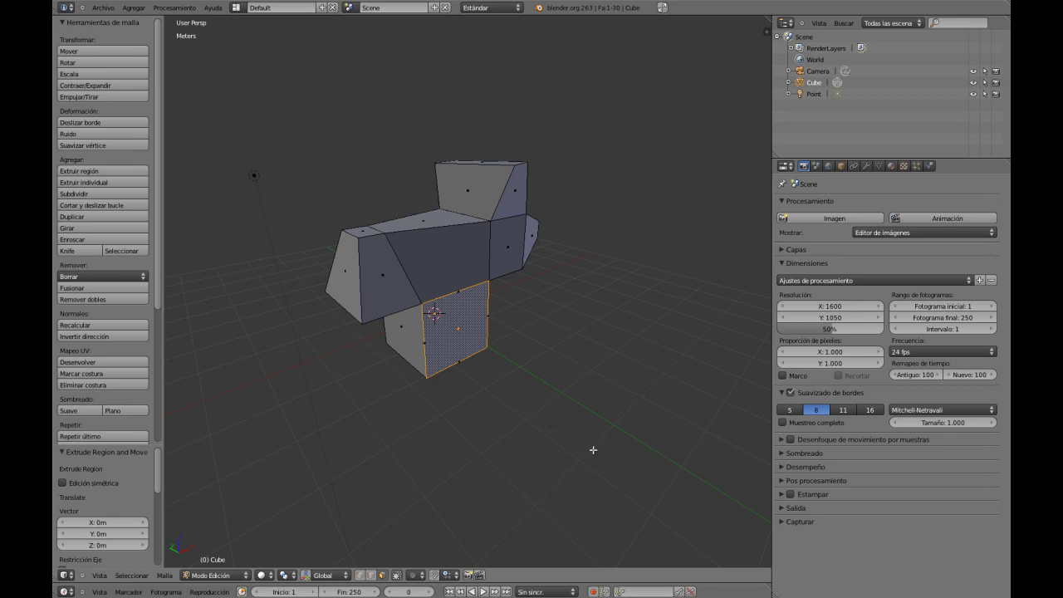
pyautogui.press('s')
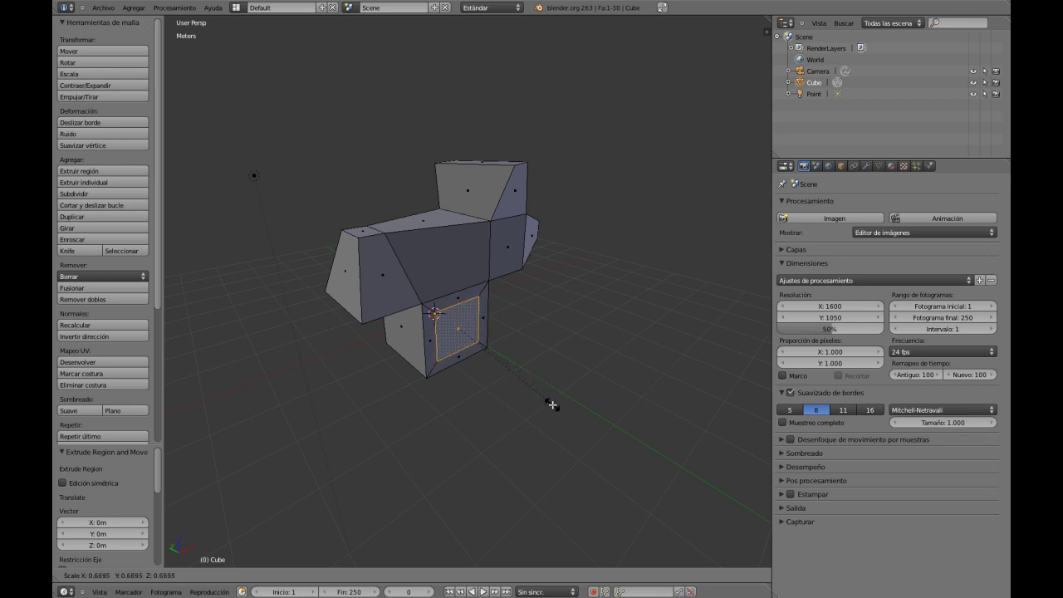
pyautogui.click(555, 408)
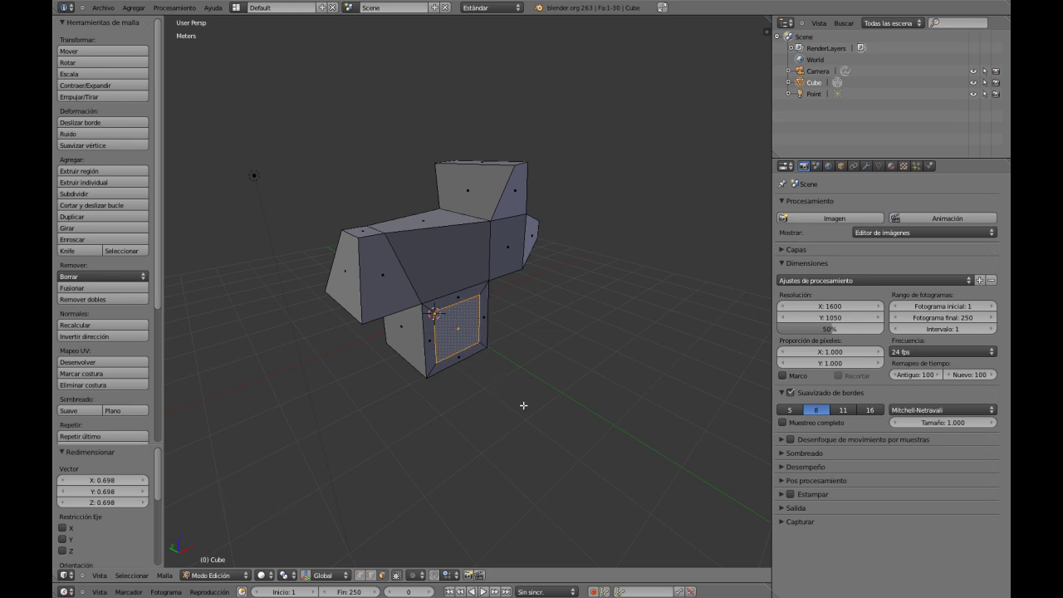
# Step: Extrude the inset face on the lowest block's side inward to form a recess and clear the selection
pyautogui.press('e')
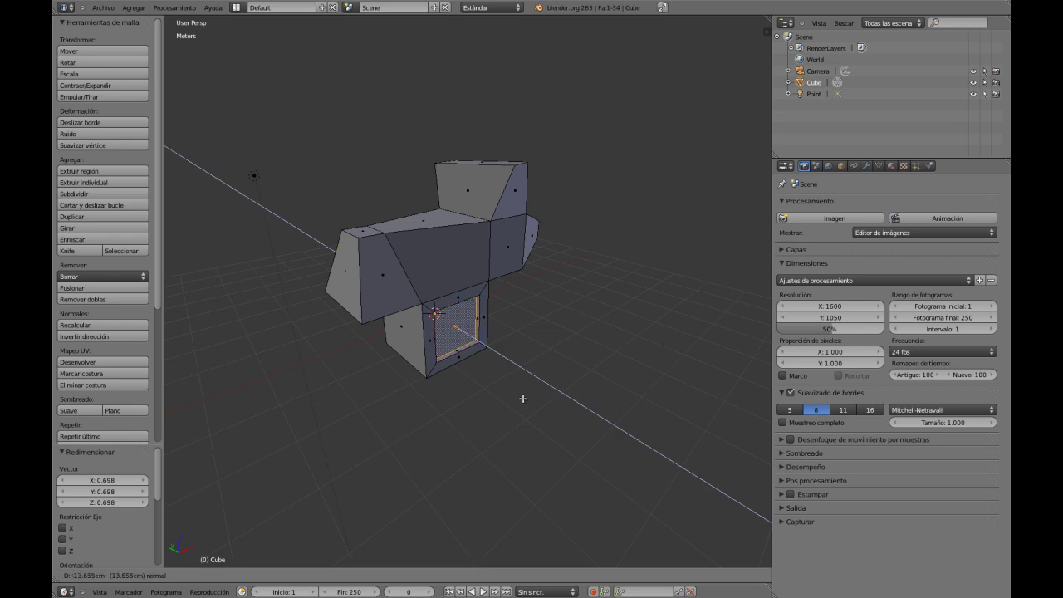
pyautogui.click(522, 397)
pyautogui.moveTo(511, 410); pyautogui.dragTo(504, 324, button='middle')
pyautogui.press('a')
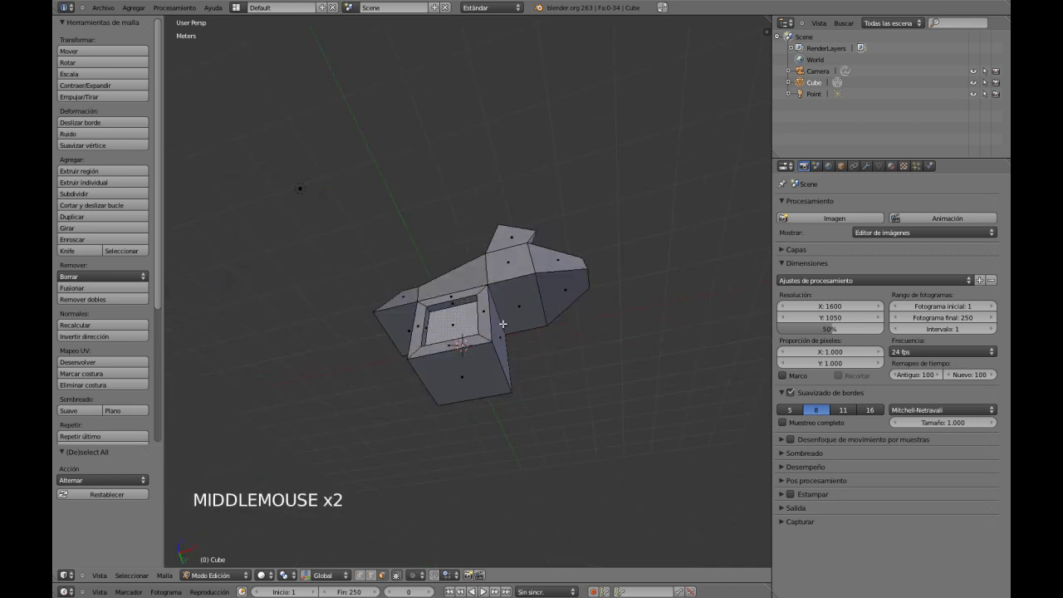
# Step: Inset the lowest block's bottom face by scaling its zero-length extrusion to about 0.49, and extrude the inner face about 16.6 cm inward
pyautogui.rightClick(484, 371)
pyautogui.press('e')
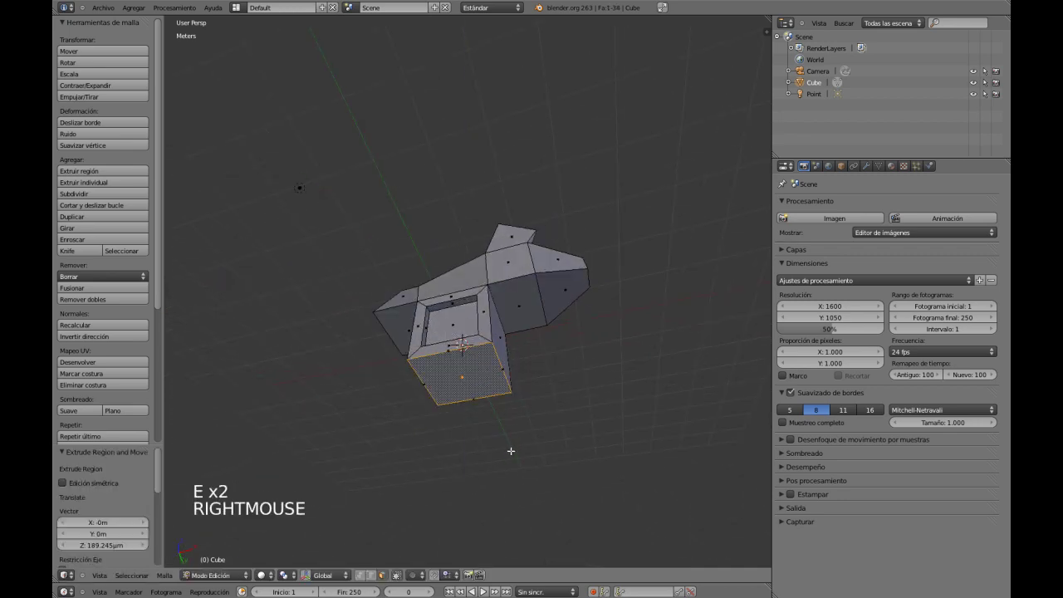
pyautogui.press('s')
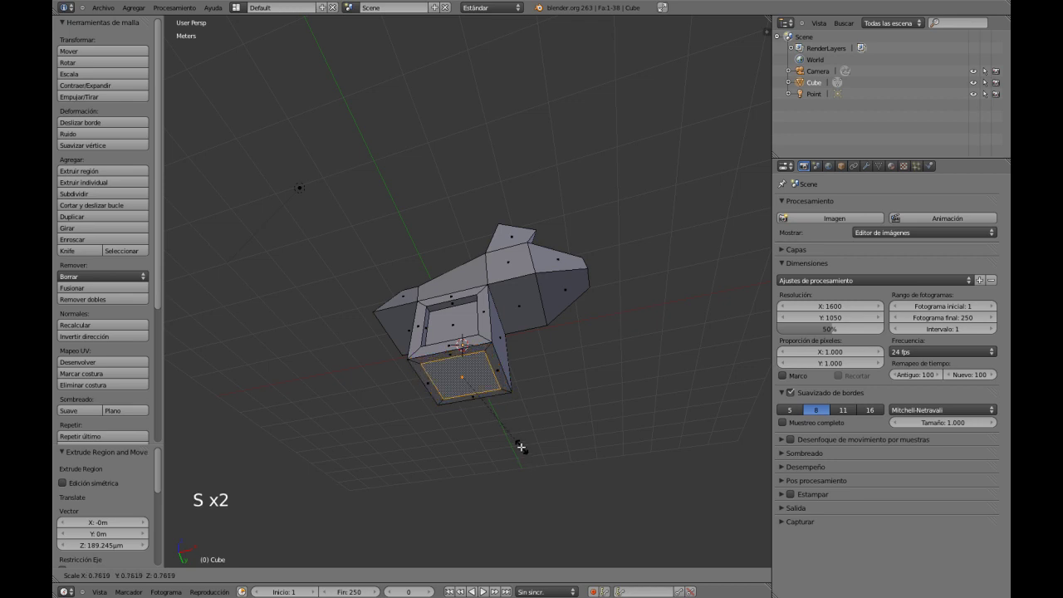
pyautogui.click(511, 445)
pyautogui.press('e')
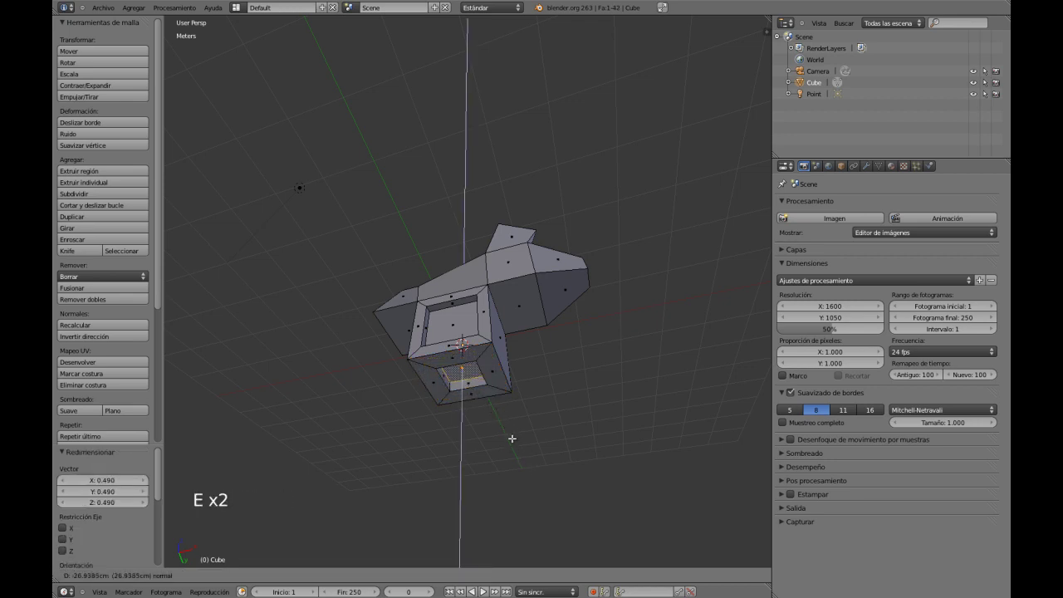
pyautogui.click(506, 454)
# Step: Extrude the lowest block's side face about 3.24 m in the positive Y direction
pyautogui.moveTo(506, 453); pyautogui.dragTo(259, 426, button='middle')
pyautogui.moveTo(531, 378); pyautogui.dragTo(574, 380, button='middle')
pyautogui.keyDown('ctrl'); pyautogui.moveTo(500, 381); pyautogui.dragTo(445, 333, button='middle'); pyautogui.keyUp('ctrl')
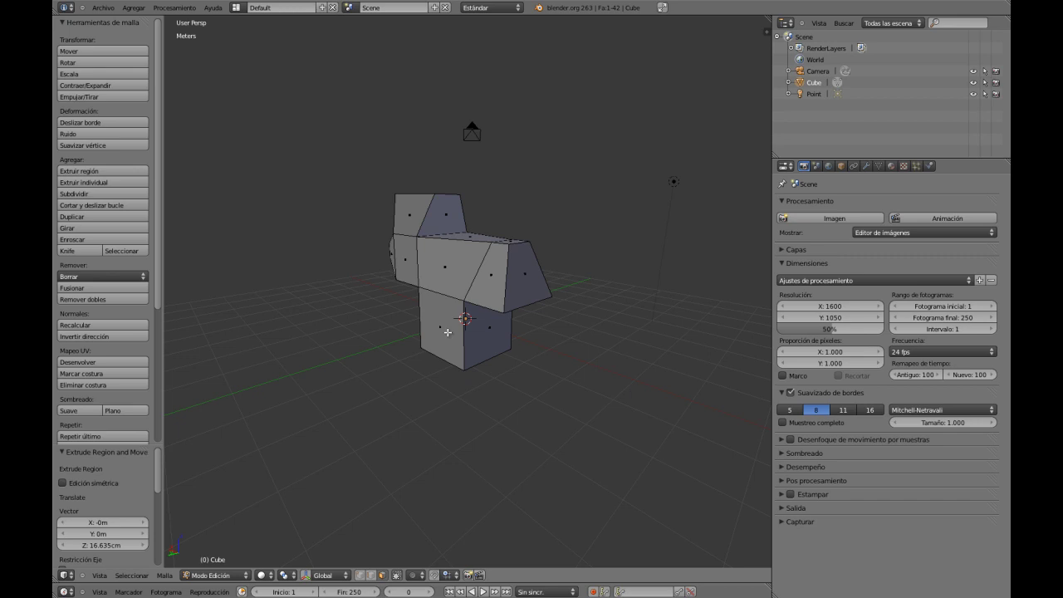
pyautogui.rightClick(448, 332)
pyautogui.press('e')
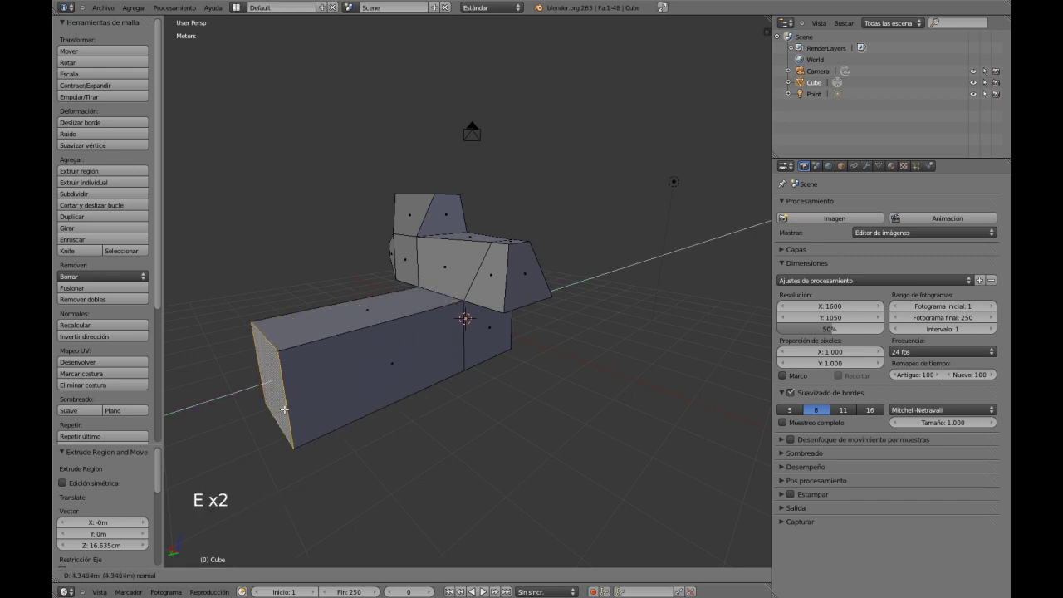
pyautogui.click(343, 399)
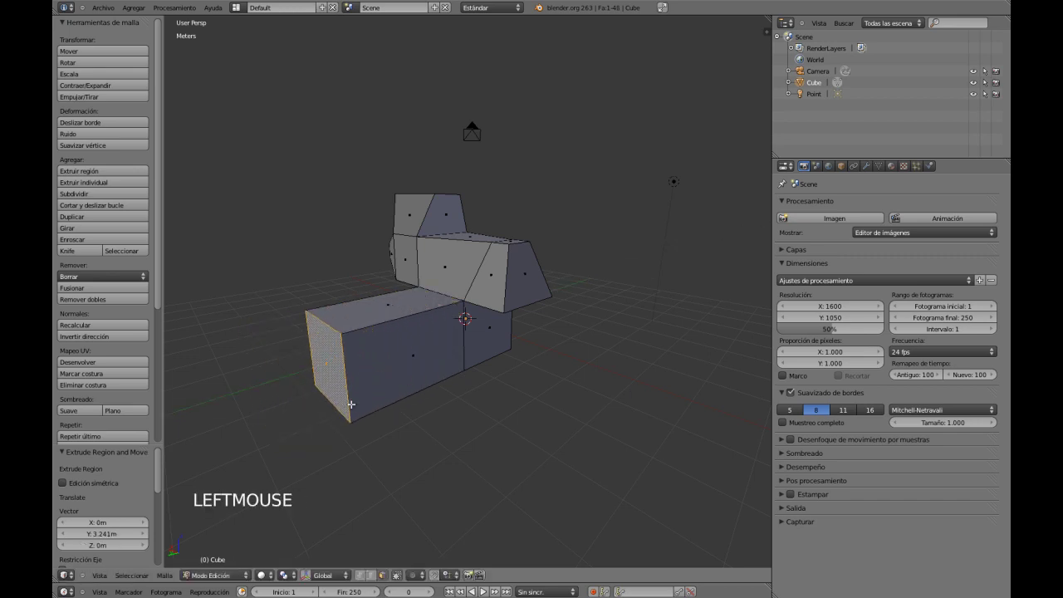
# Step: Scale the extruded end face to about 0.14 and move it about 2.21 m in the negative X direction
pyautogui.press('s')
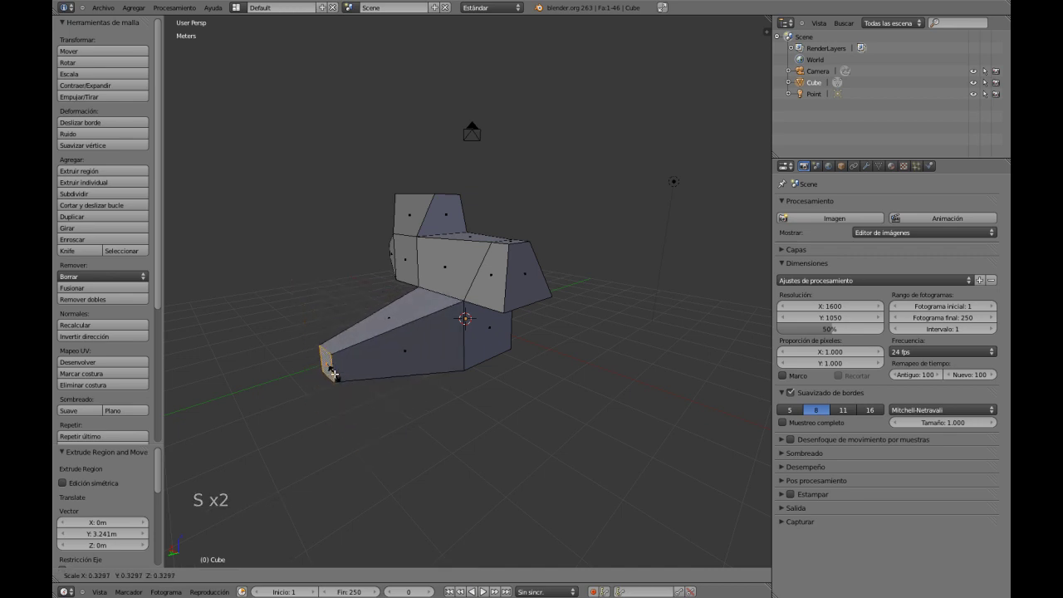
pyautogui.click(341, 389)
pyautogui.press('g')
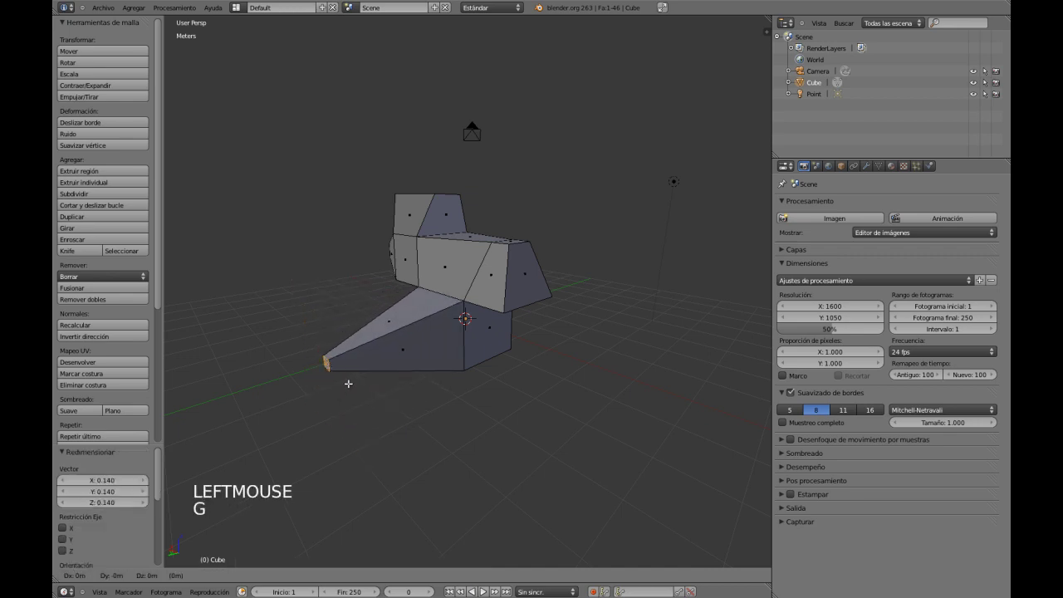
pyautogui.press('x')
pyautogui.click(404, 425)
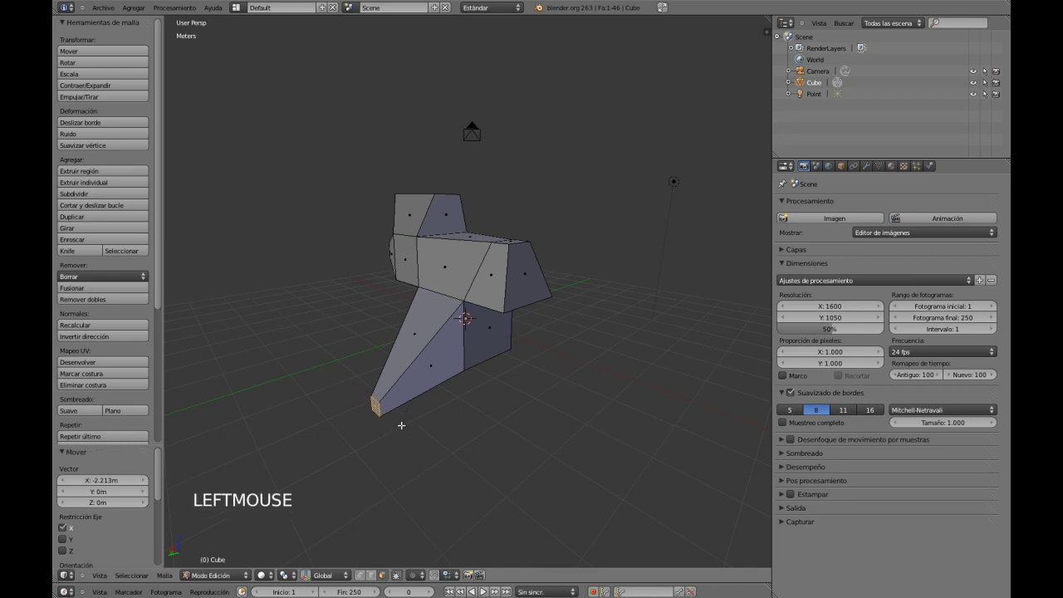
# Step: Return to Object Mode and delete the whole extruded model from the scene
pyautogui.moveTo(404, 425); pyautogui.dragTo(512, 439, button='middle')
pyautogui.keyDown('shift'); pyautogui.moveTo(512, 438); pyautogui.dragTo(483, 434, button='middle'); pyautogui.keyUp('shift')
pyautogui.rightClick(459, 320)
pyautogui.press('Tab')
pyautogui.press('x')
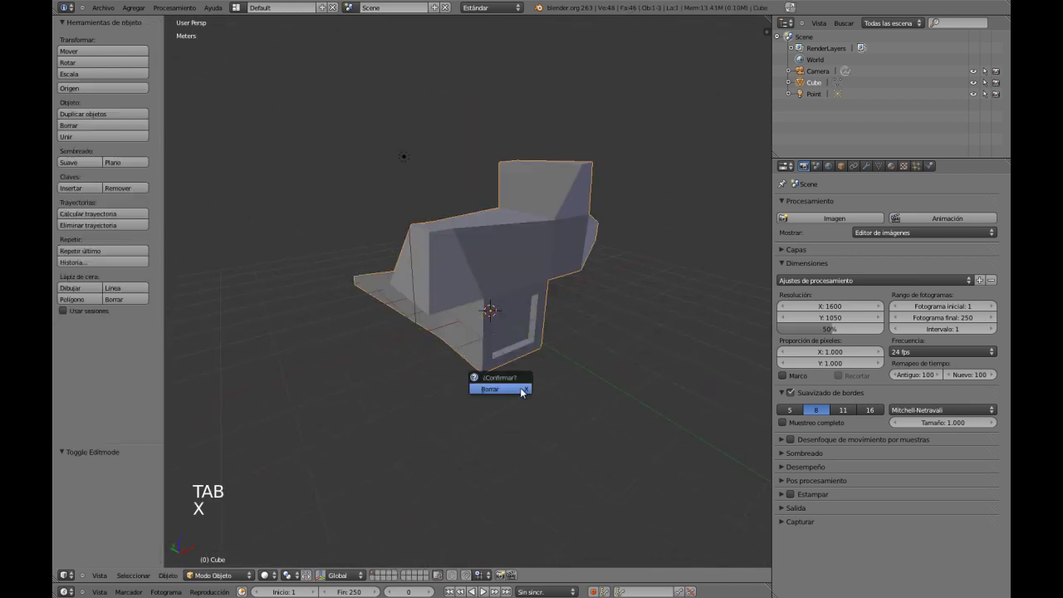
pyautogui.click(521, 390)
# Step: Add a new cube mesh at the 3D cursor
pyautogui.hotkey('shift', 'a')
pyautogui.moveTo(512, 403)
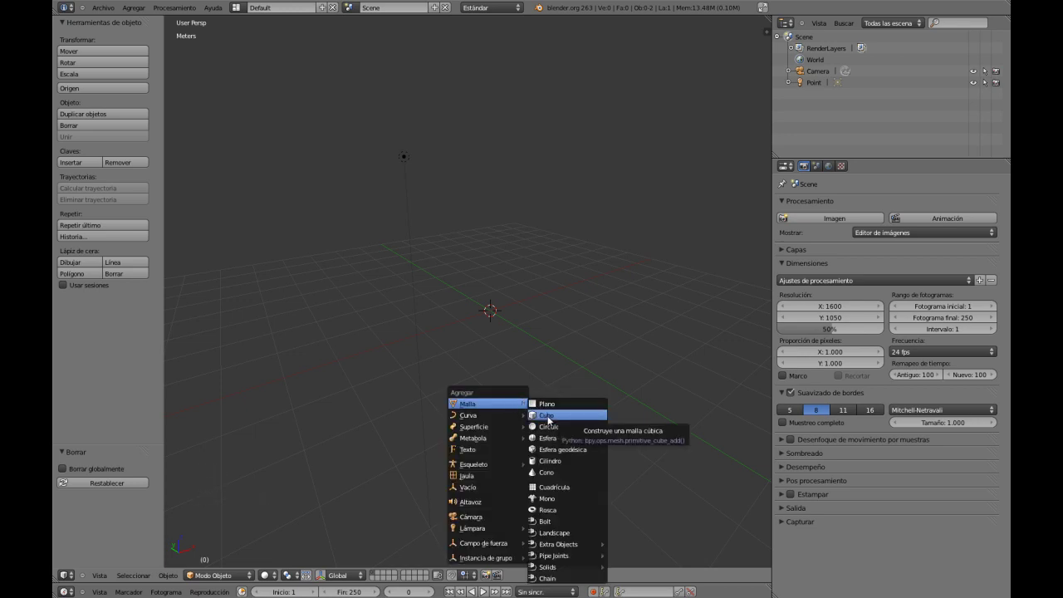
pyautogui.click(548, 416)
# Step: Put the new cube in Edit Mode and switch from face to vertex selection
pyautogui.moveTo(409, 362); pyautogui.dragTo(515, 359, button='middle')
pyautogui.press('Tab')
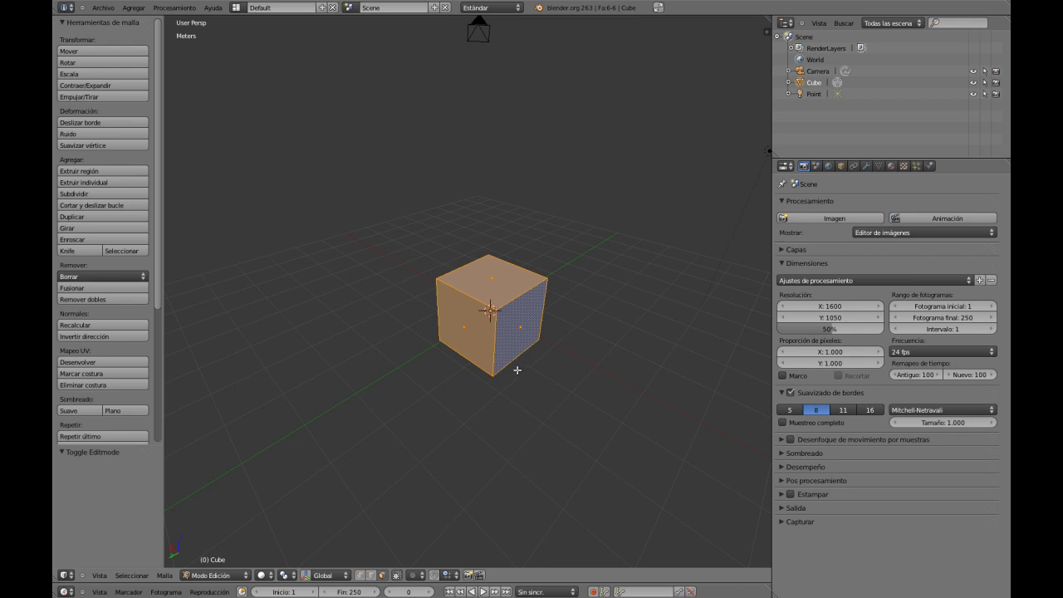
pyautogui.hotkey('ctrl', 'Tab')
pyautogui.click(520, 372)
# Step: Add two evenly spaced loop cuts dividing the cube into three strips along the Y axis, and clear the selection
pyautogui.moveTo(524, 373); pyautogui.dragTo(611, 354, button='middle')
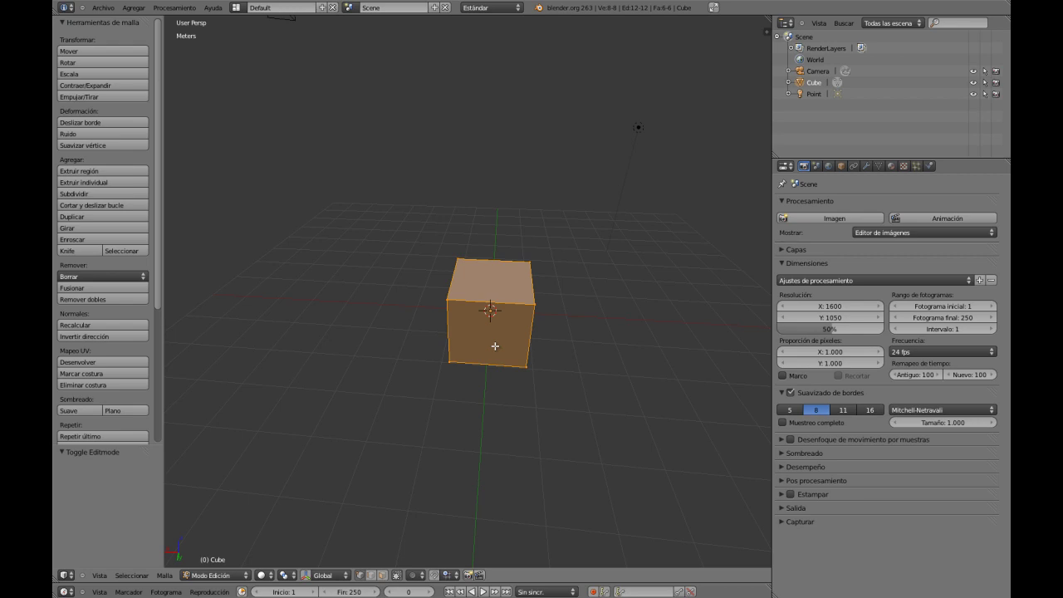
pyautogui.hotkey('ctrl', 'r')
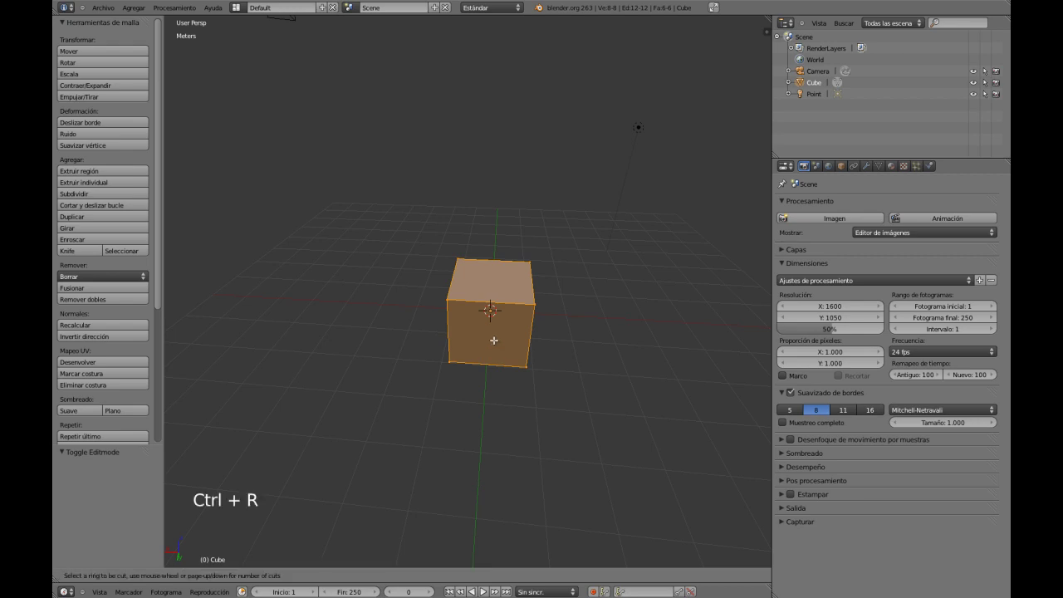
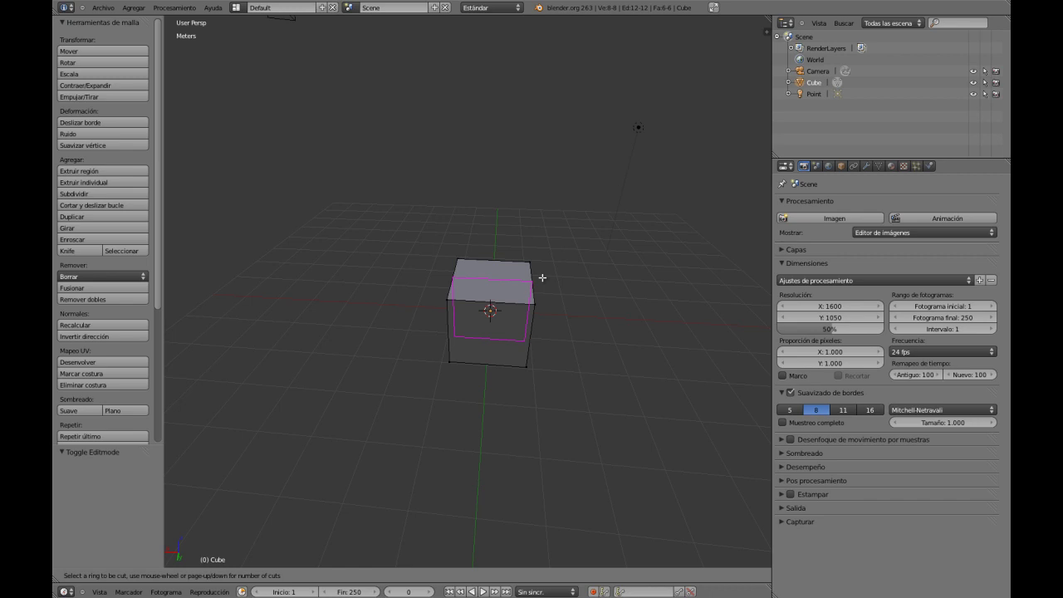
pyautogui.scroll(4, 543, 278)
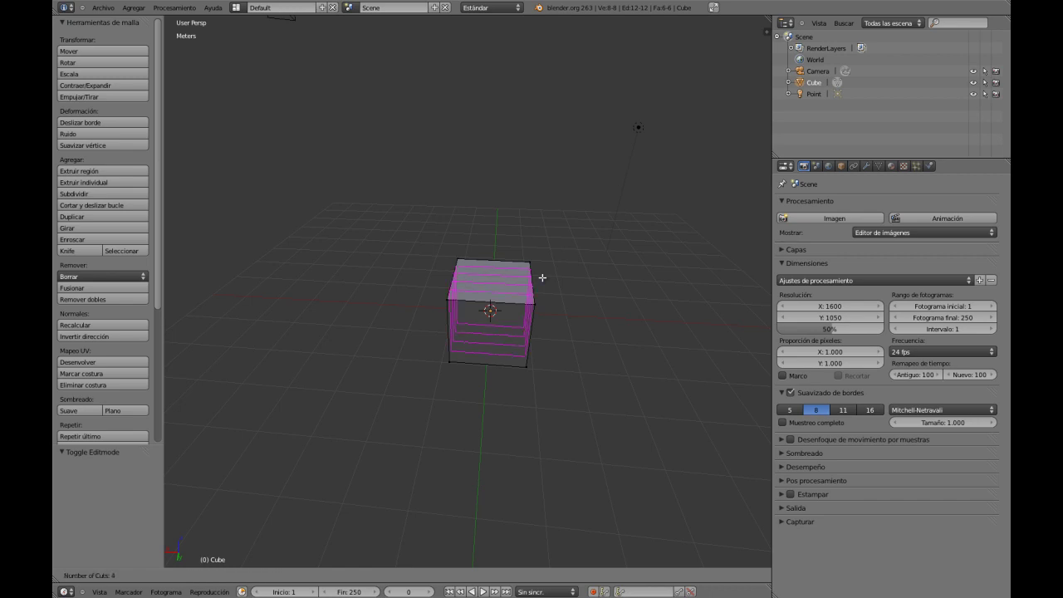
pyautogui.scroll(1, 542, 277)
pyautogui.scroll(1, 543, 278)
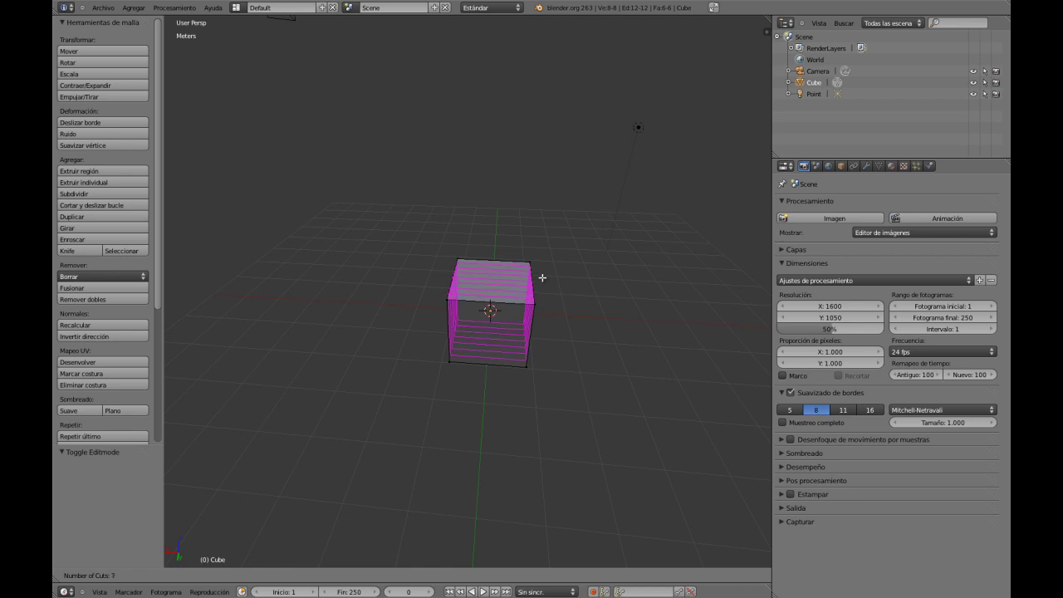
pyautogui.scroll(-6, 543, 277)
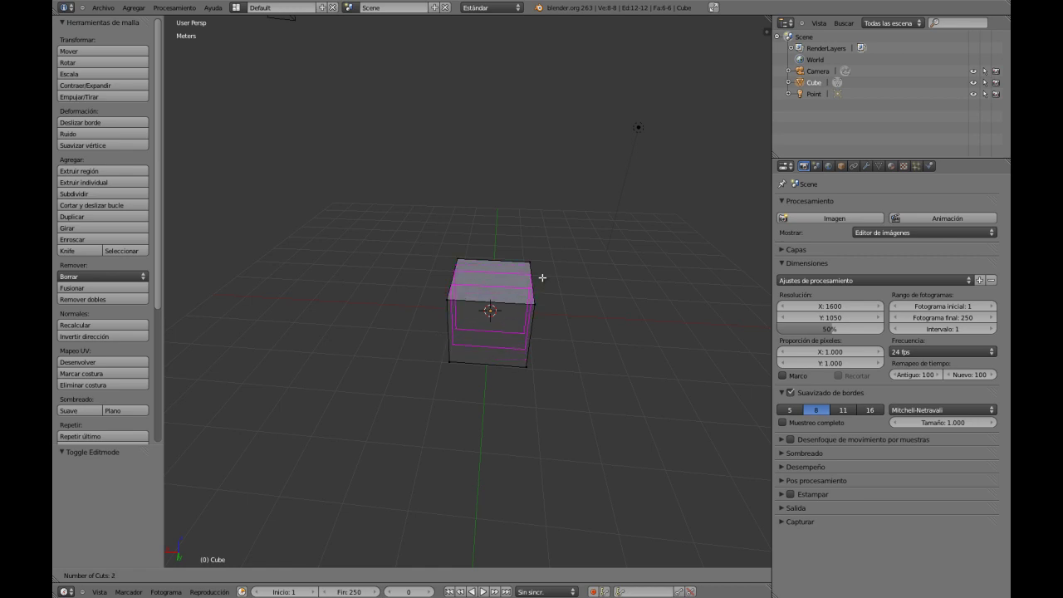
pyautogui.scroll(1, 543, 277)
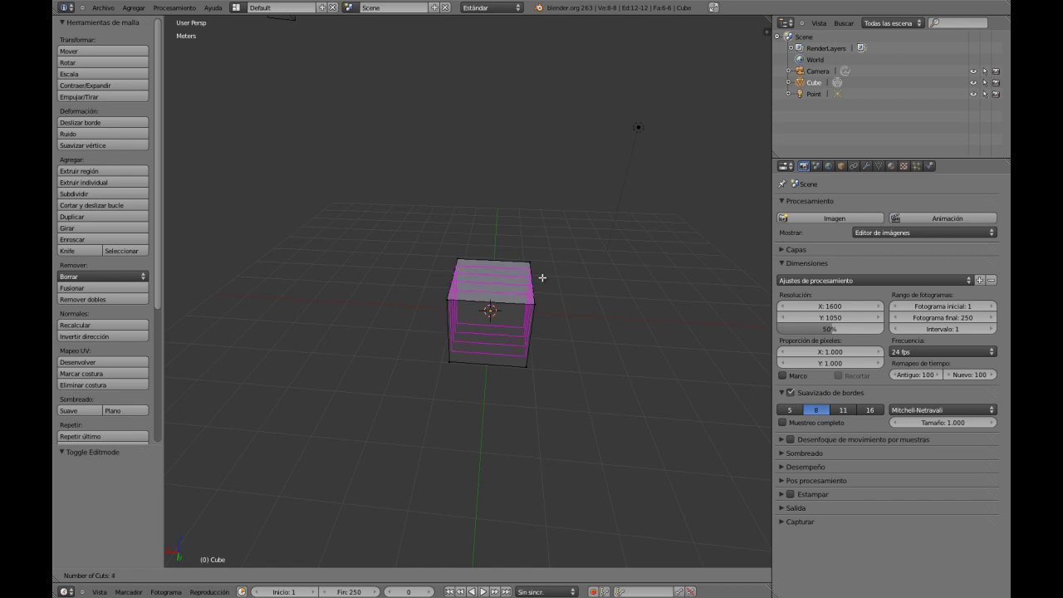
pyautogui.scroll(-1, 543, 277)
pyautogui.scroll(1, 543, 277)
pyautogui.click(542, 277)
pyautogui.moveTo(554, 329); pyautogui.dragTo(608, 353, button='middle')
pyautogui.press('a')
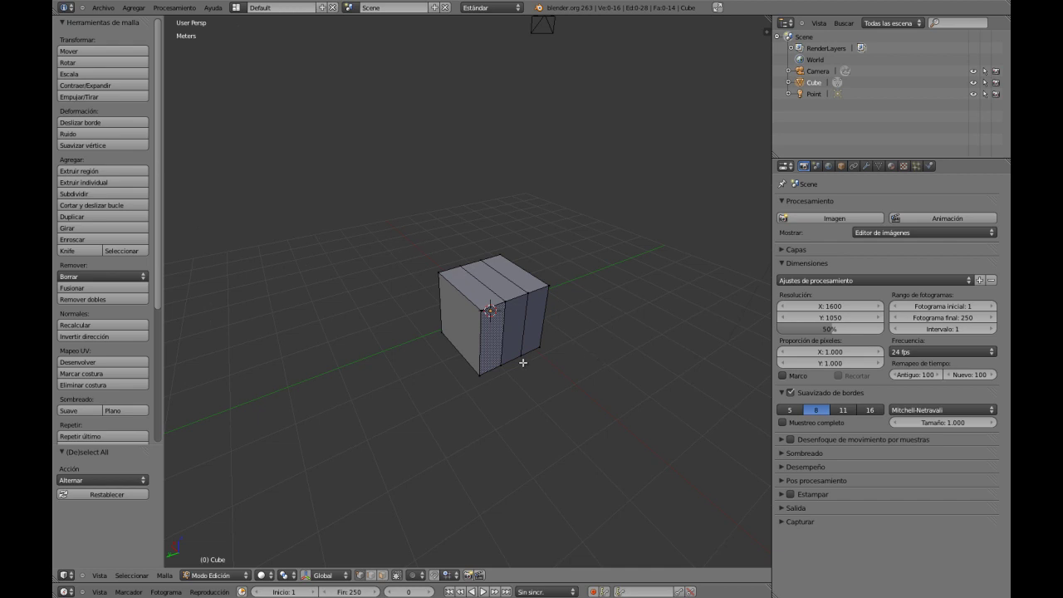
# Step: Select the complete edge loop of the cut on the cube's negative Y side and check that it runs all around
pyautogui.moveTo(523, 362); pyautogui.dragTo(520, 359, button='middle')
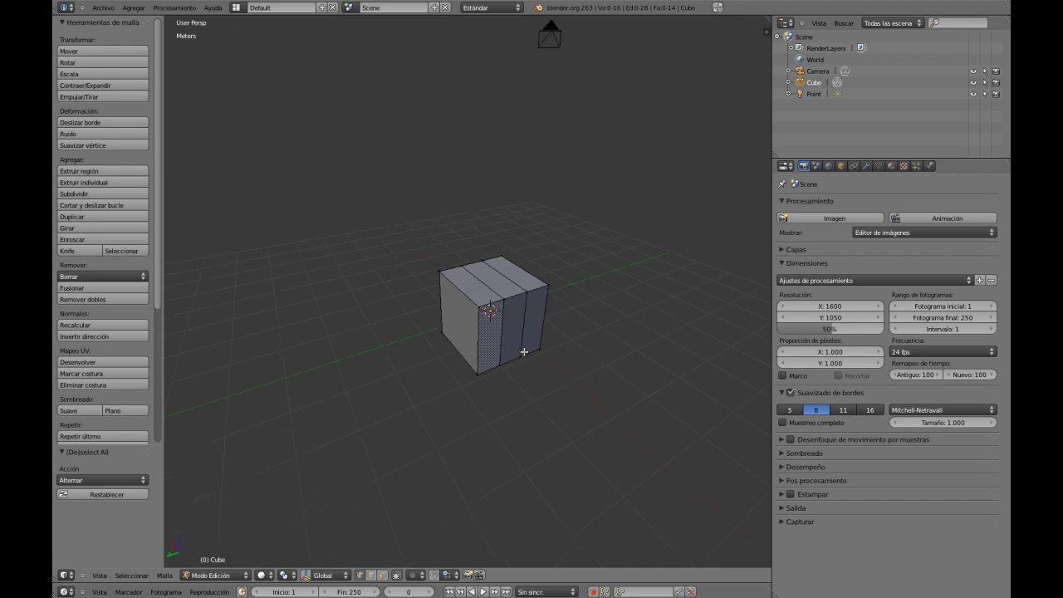
pyautogui.keyDown('alt'); pyautogui.rightClick(523, 333); pyautogui.keyUp('alt')
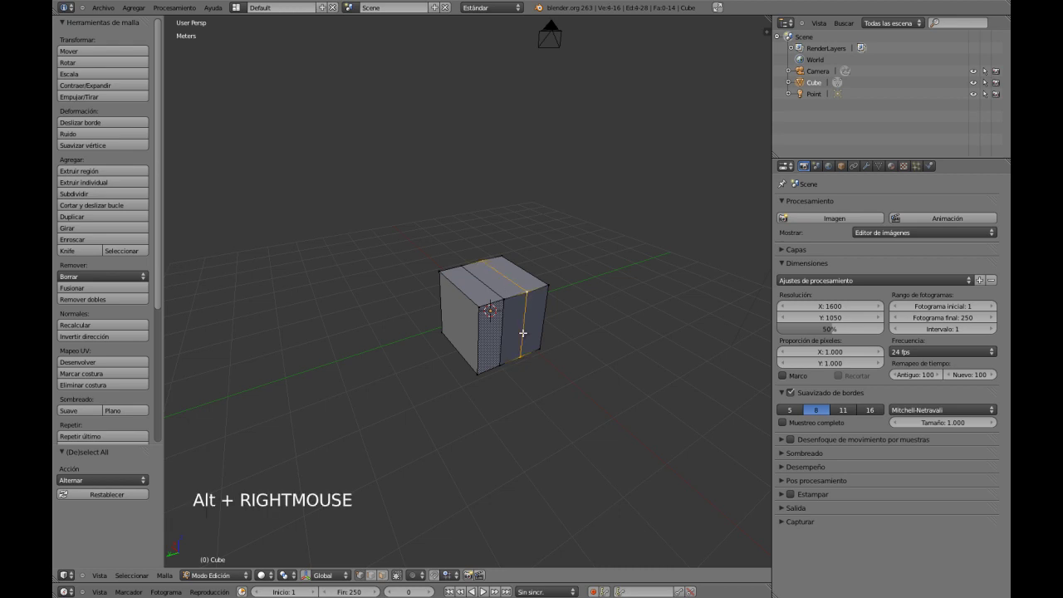
pyautogui.middleClick(520, 363)
pyautogui.moveTo(520, 363); pyautogui.dragTo(515, 265, button='middle')
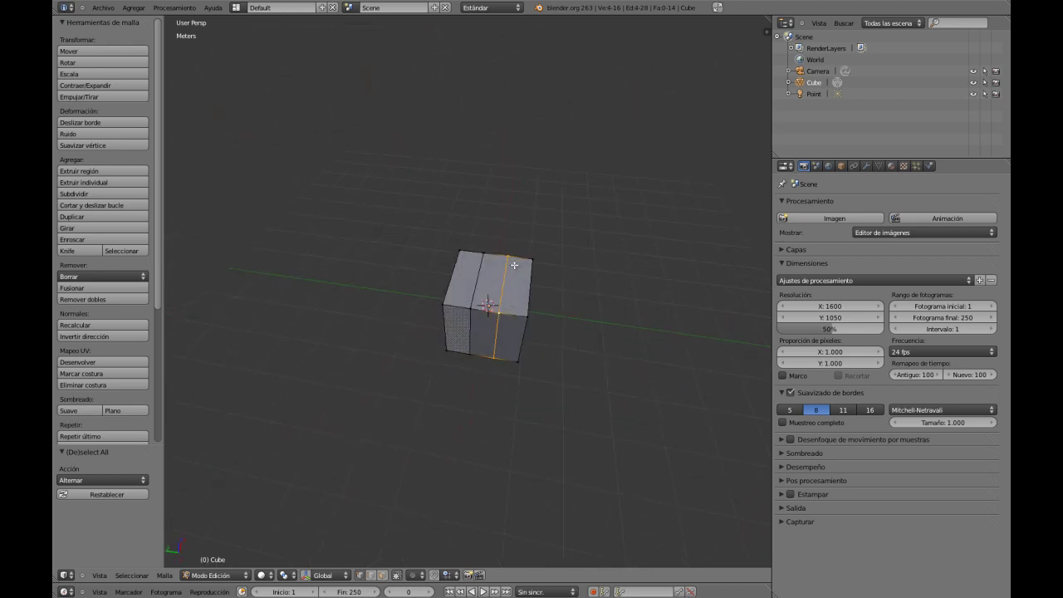
pyautogui.moveTo(520, 356); pyautogui.dragTo(493, 376, button='middle')
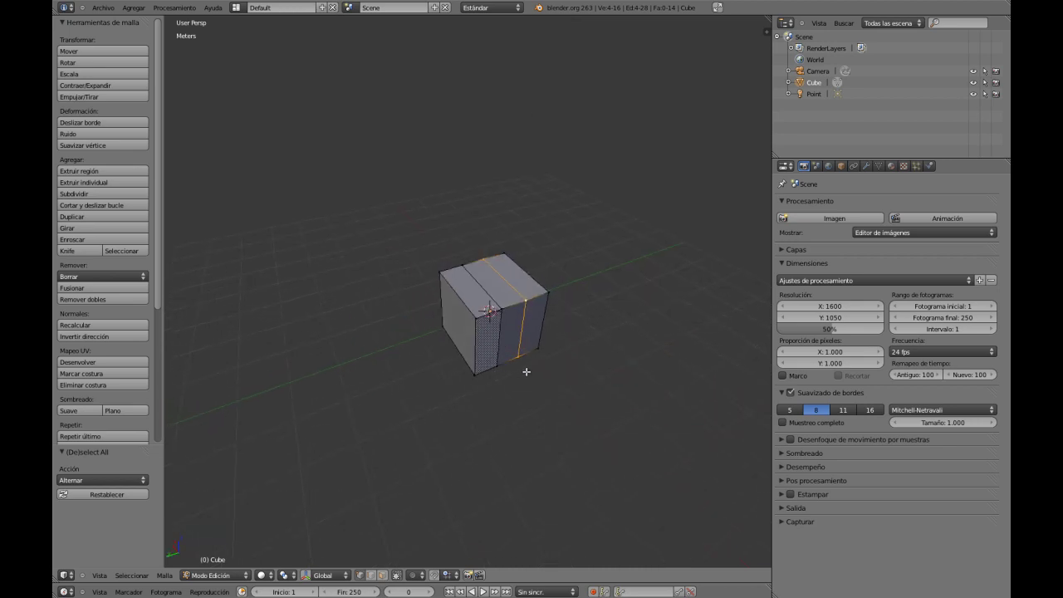
pyautogui.moveTo(534, 393); pyautogui.dragTo(513, 338, button='middle')
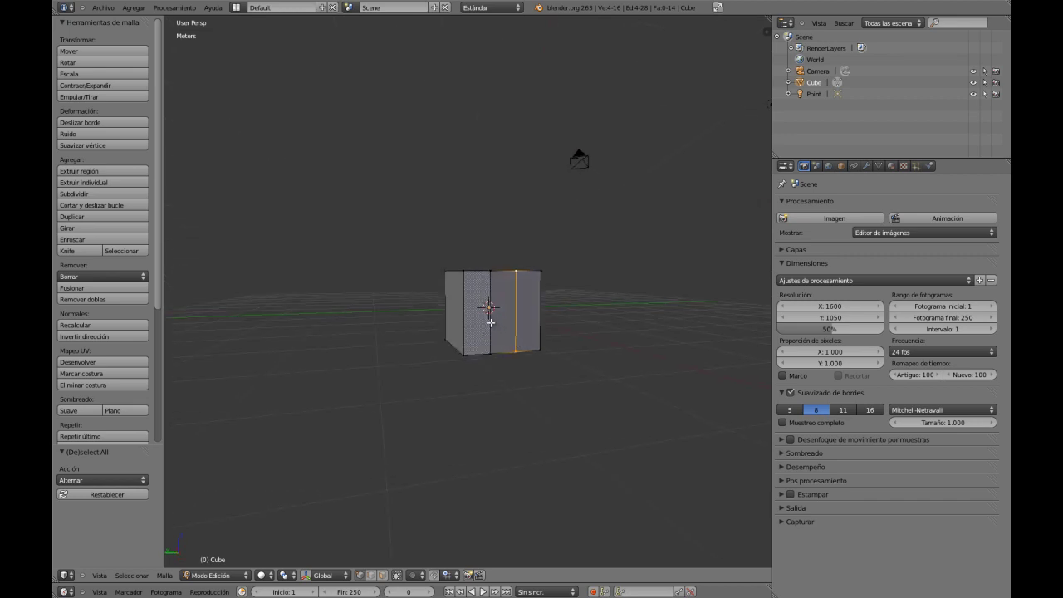
# Step: Select the complete edge loop of the cut on the cube's positive Y side and inspect it around the cube
pyautogui.keyDown('alt'); pyautogui.rightClick(492, 325); pyautogui.keyUp('alt')
pyautogui.moveTo(490, 373); pyautogui.dragTo(488, 342, button='middle')
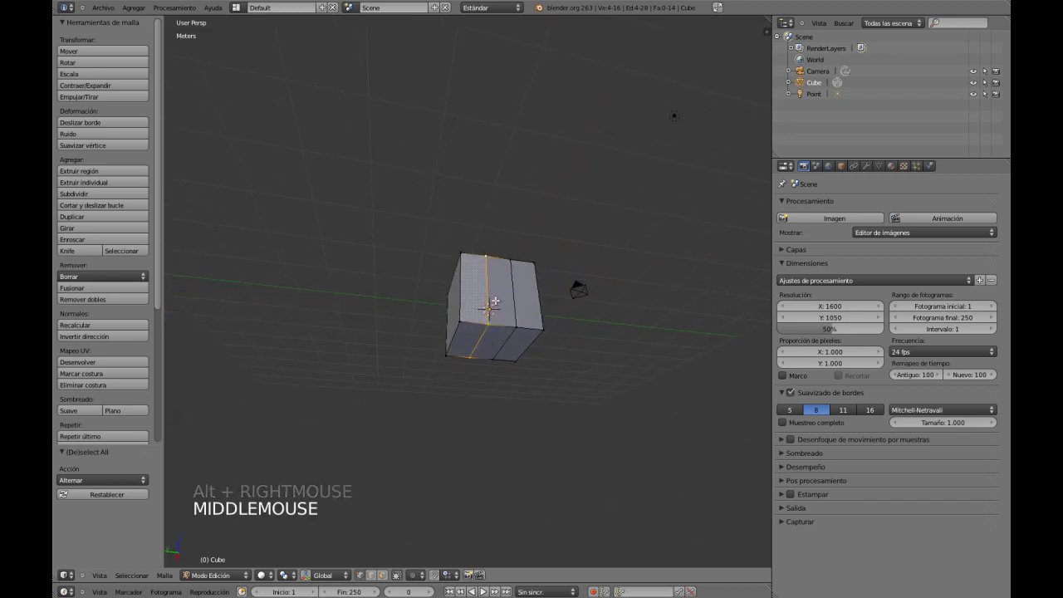
pyautogui.moveTo(496, 404)
pyautogui.mouseDown(button='middle')
pyautogui.moveTo(473, 419)
pyautogui.moveTo(490, 391)
pyautogui.mouseUp(button='middle')
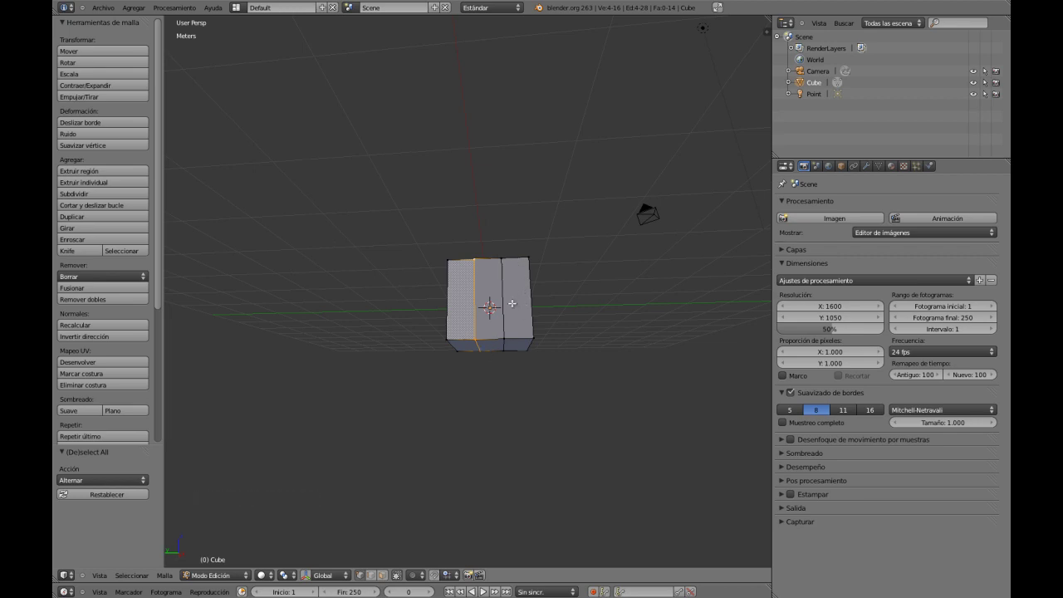
pyautogui.moveTo(513, 303); pyautogui.dragTo(579, 354, button='middle')
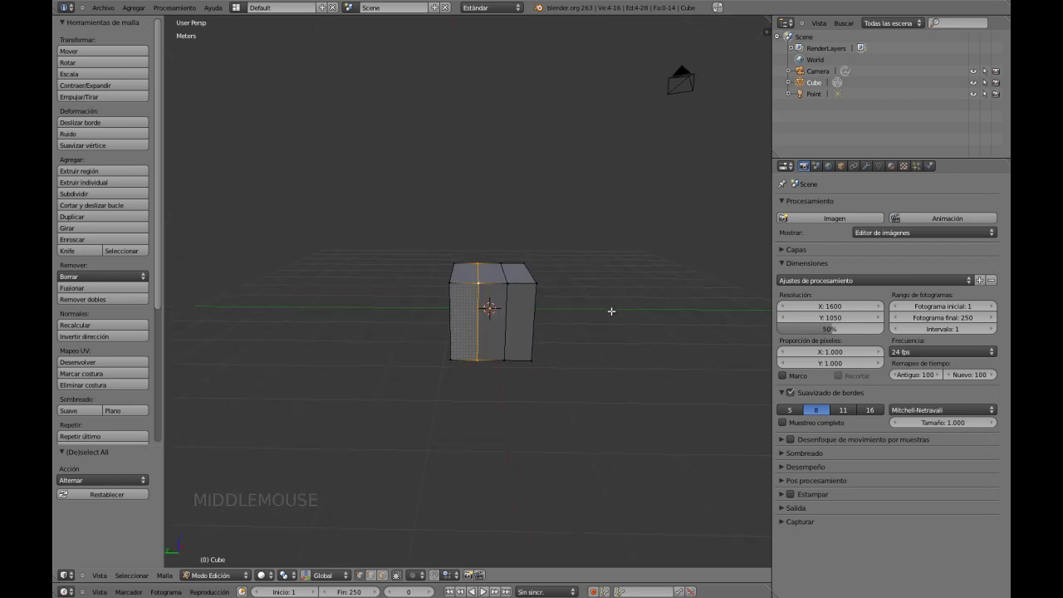
pyautogui.moveTo(612, 312)
pyautogui.keyDown('ctrl'); pyautogui.mouseDown()
pyautogui.moveTo(573, 320)
pyautogui.moveTo(587, 406)
pyautogui.moveTo(677, 325)
pyautogui.moveTo(662, 319)
pyautogui.mouseUp(); pyautogui.keyUp('ctrl')
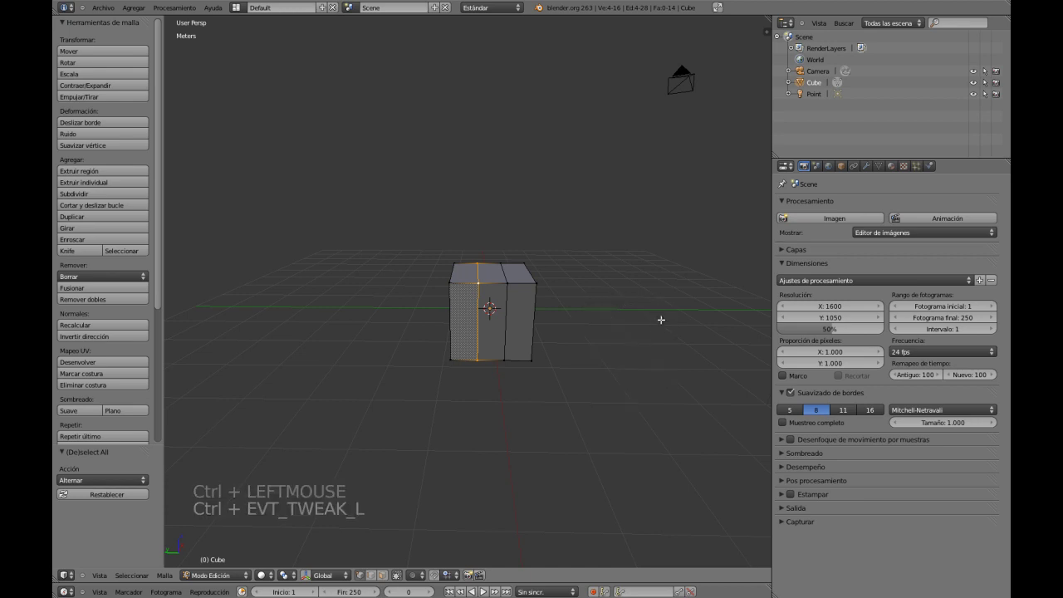
pyautogui.moveTo(565, 365); pyautogui.dragTo(551, 398, button='middle')
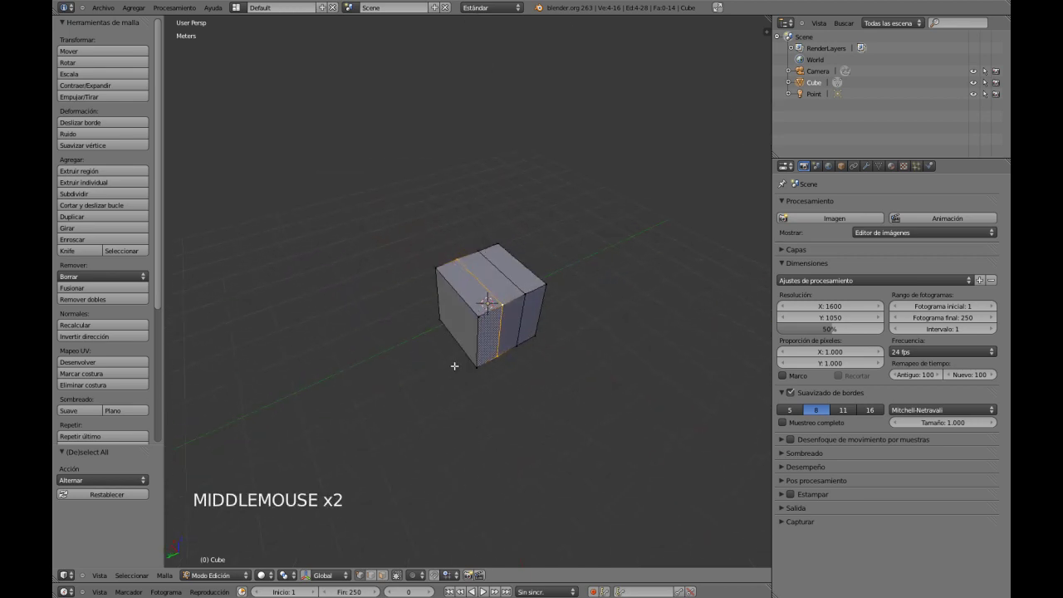
# Step: Select the edge loop on the negative Y side, and switch the selection to the one on the positive Y side
pyautogui.keyDown('alt'); pyautogui.rightClick(511, 284); pyautogui.keyUp('alt')
pyautogui.moveTo(519, 380); pyautogui.dragTo(444, 244, button='middle')
pyautogui.keyDown('alt'); pyautogui.rightClick(487, 285); pyautogui.keyUp('alt')
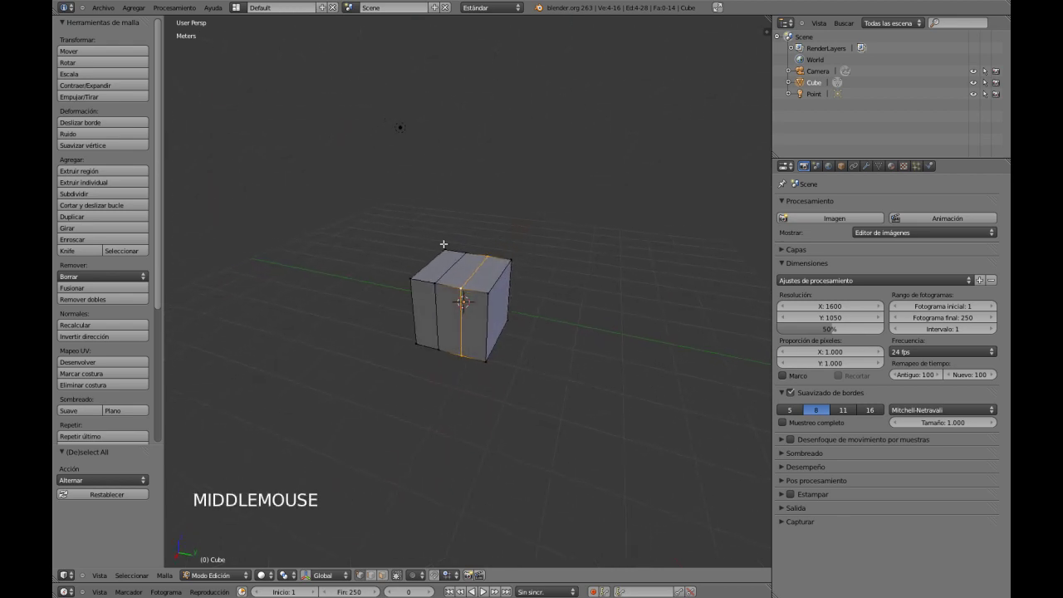
pyautogui.hotkey('ctrl', 'r')
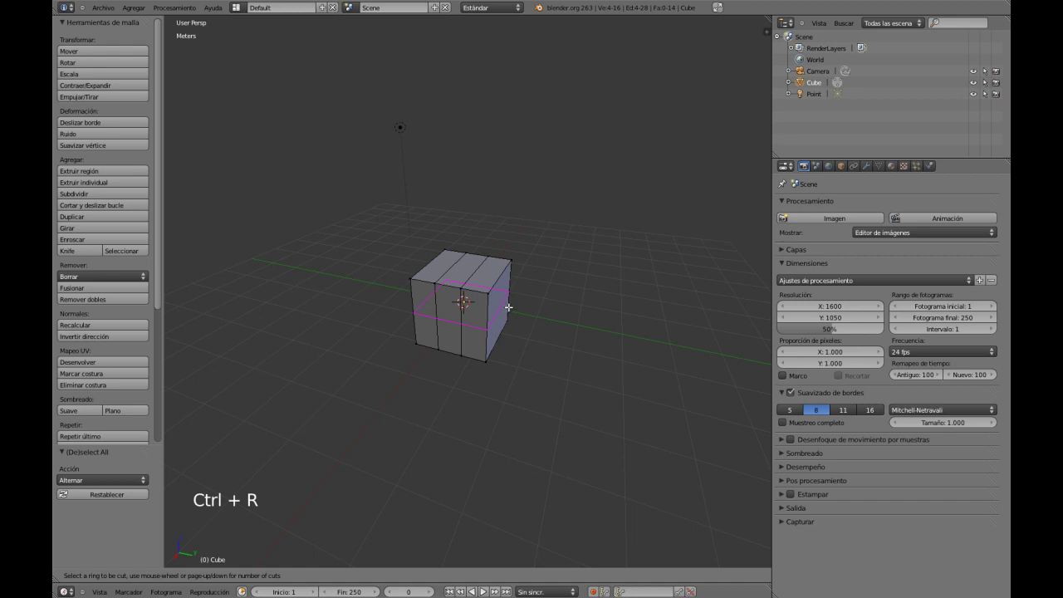
pyautogui.scroll(1, 509, 308)
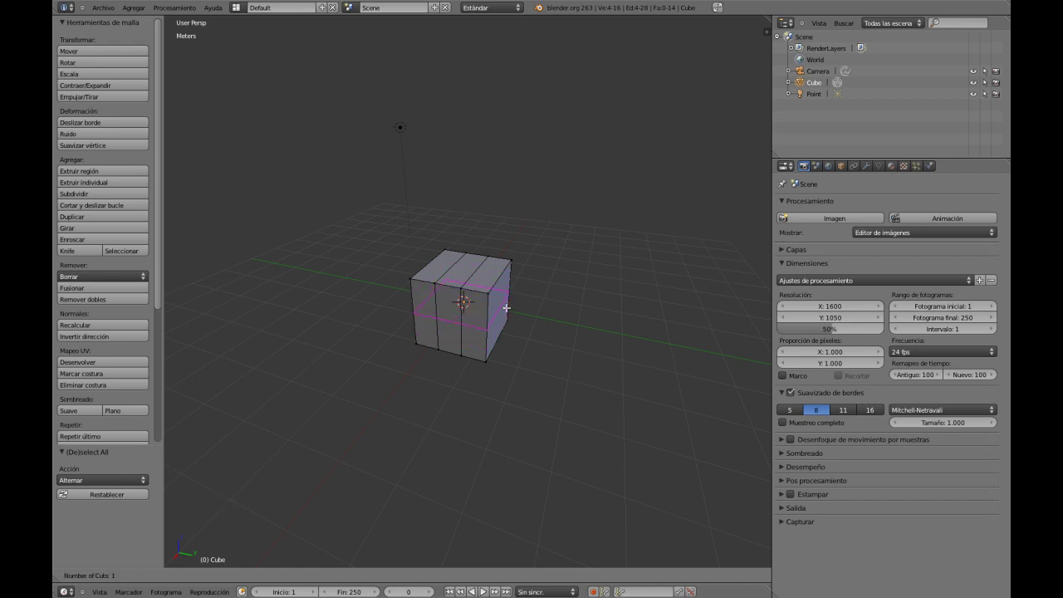
pyautogui.rightClick(507, 308)
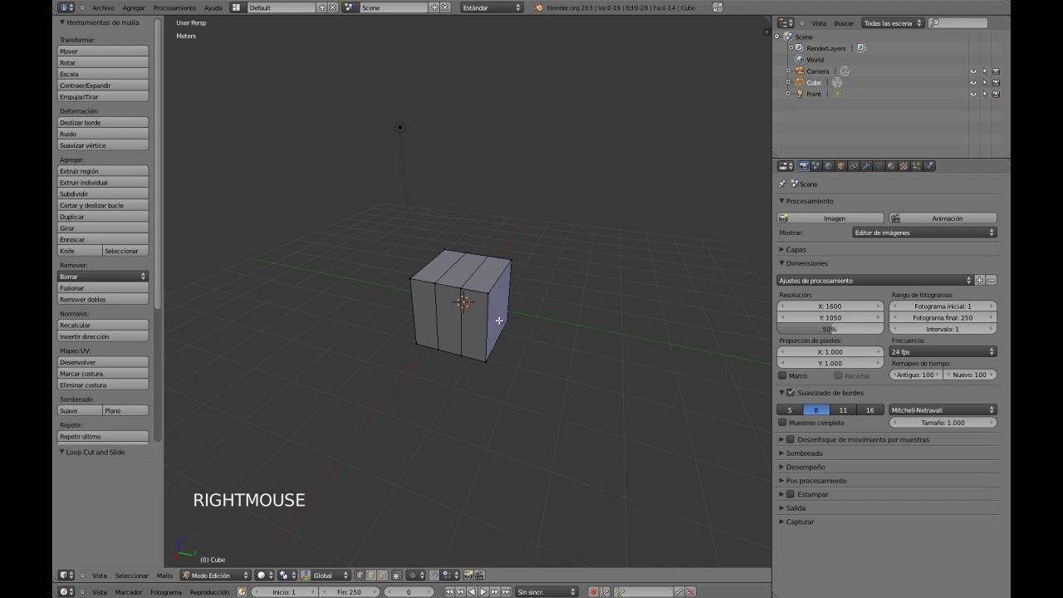
# Step: Add a centred loop cut across the three strips, dividing the cube in half along the X axis
pyautogui.moveTo(499, 321); pyautogui.dragTo(426, 330, button='middle')
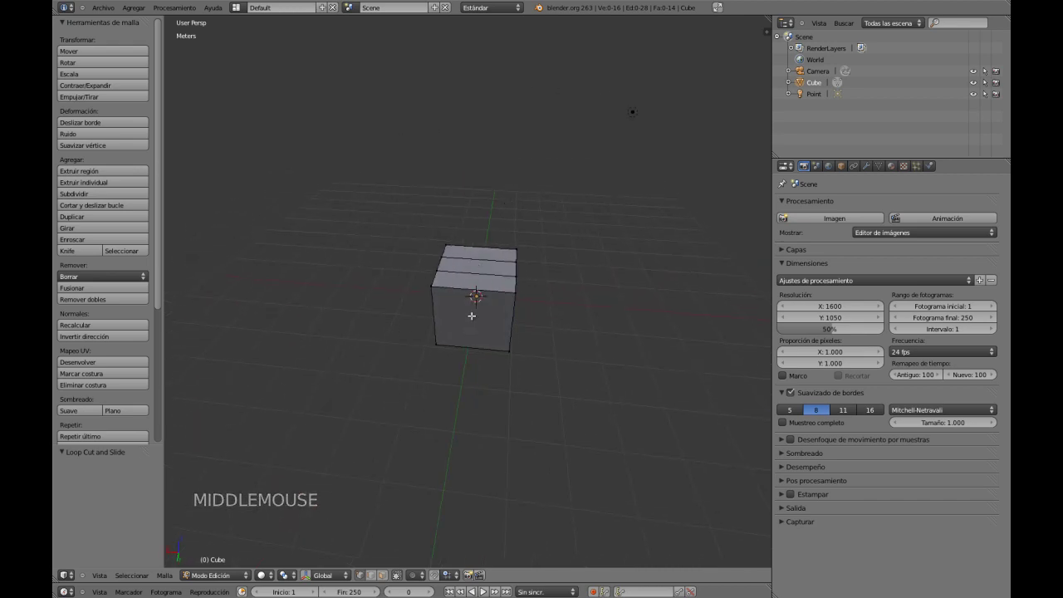
pyautogui.hotkey('ctrl', 'r')
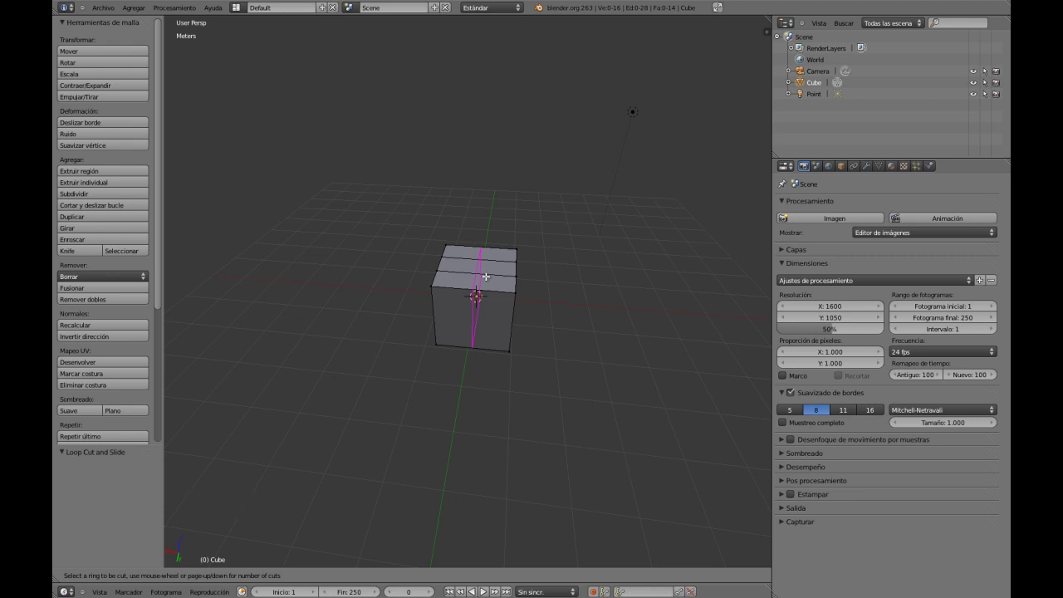
pyautogui.click(486, 277)
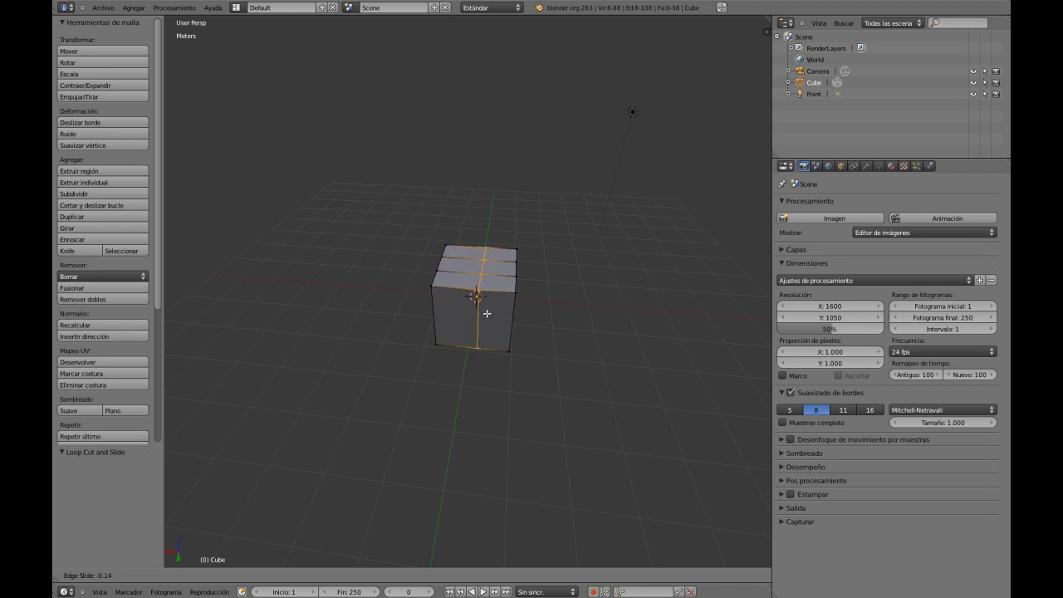
pyautogui.rightClick(487, 314)
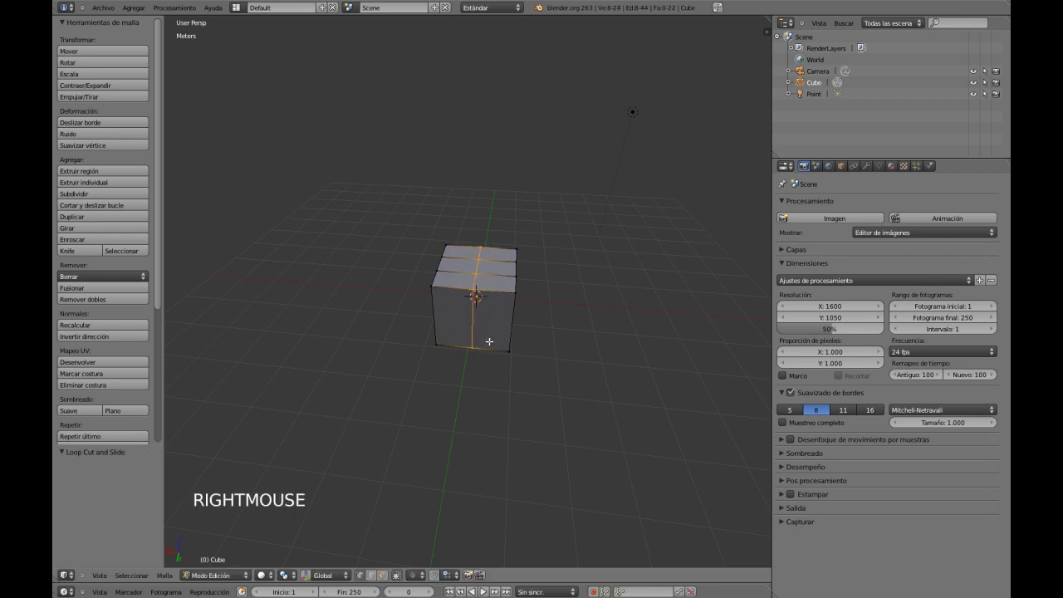
pyautogui.moveTo(489, 341); pyautogui.dragTo(469, 374, button='middle')
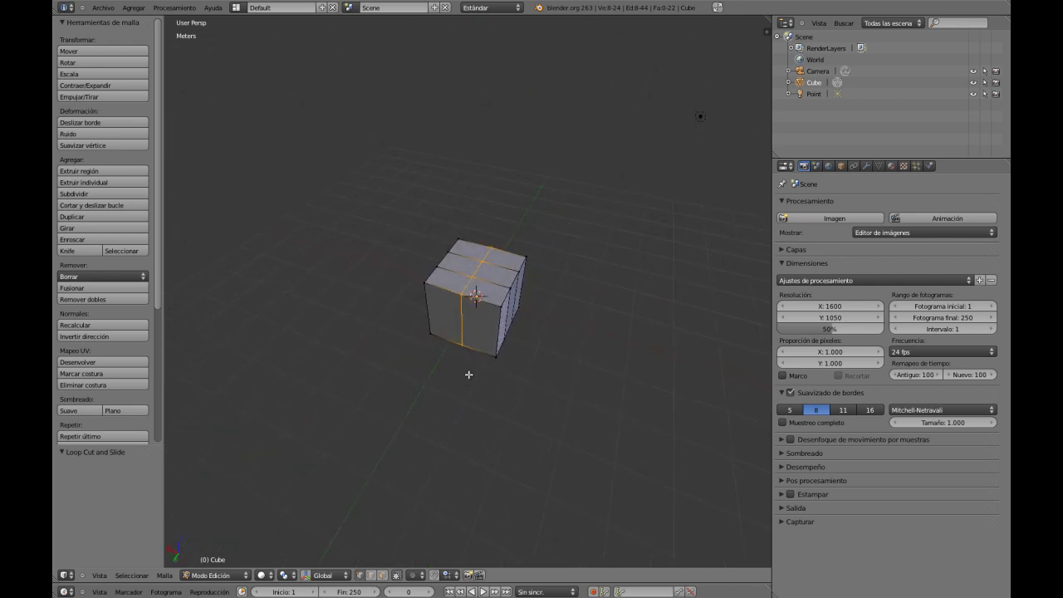
# Step: Add a loop cut in one half of the cube, parallel to the centre cut, slid about 0.57 towards the outer face
pyautogui.moveTo(500, 321); pyautogui.dragTo(521, 328, button='middle')
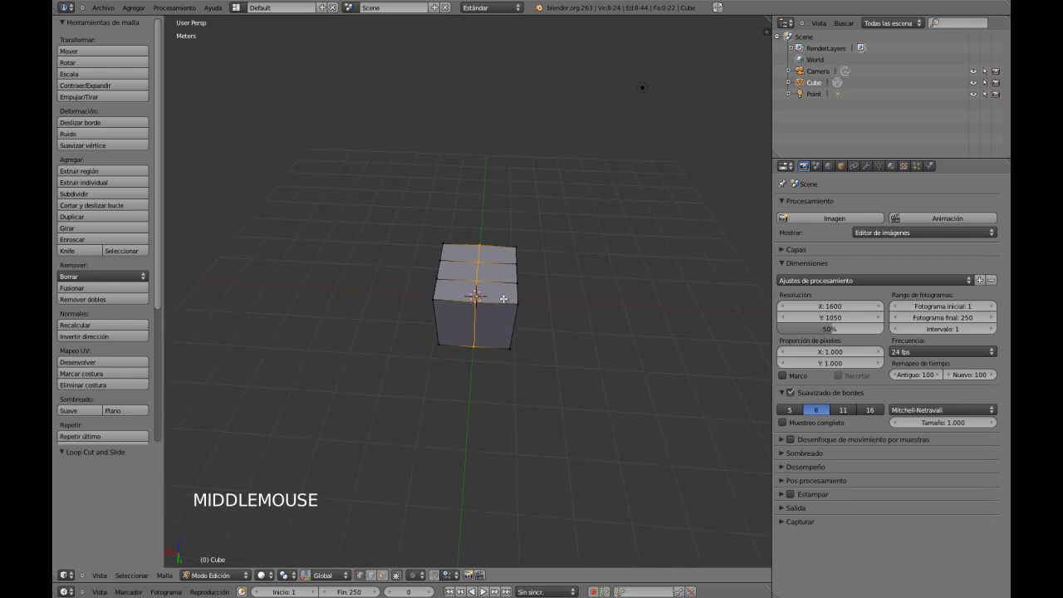
pyautogui.hotkey('ctrl', 'r')
pyautogui.click(503, 298)
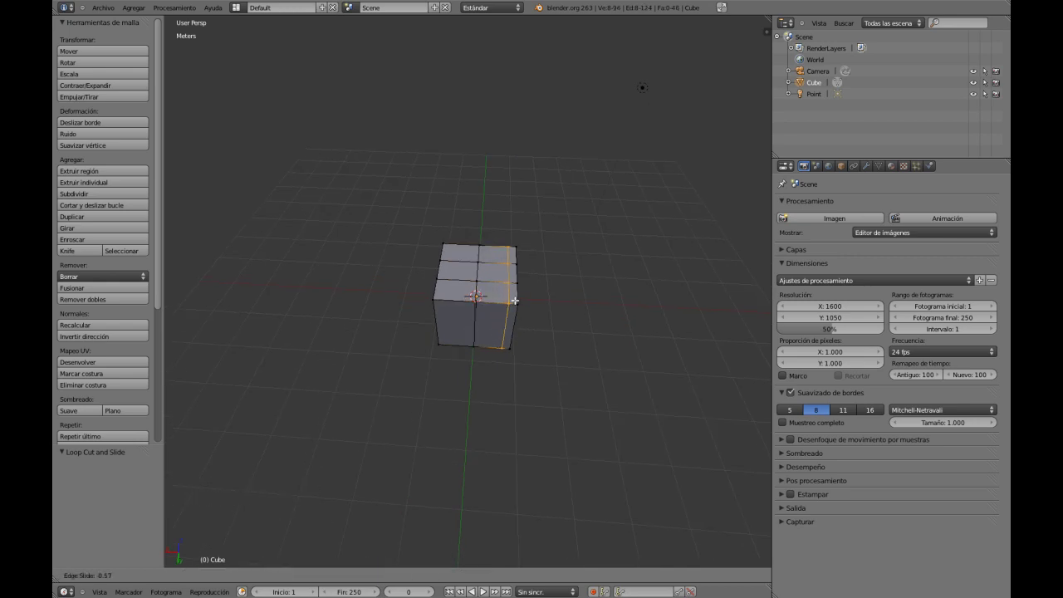
pyautogui.click(515, 301)
pyautogui.moveTo(529, 340); pyautogui.dragTo(385, 333, button='middle')
# Step: Select the complete edge loop of the off-centre cut and inspect it from above, below and the sides
pyautogui.keyDown('alt'); pyautogui.rightClick(472, 324); pyautogui.keyUp('alt')
pyautogui.keyDown('alt'); pyautogui.rightClick(498, 359); pyautogui.keyUp('alt')
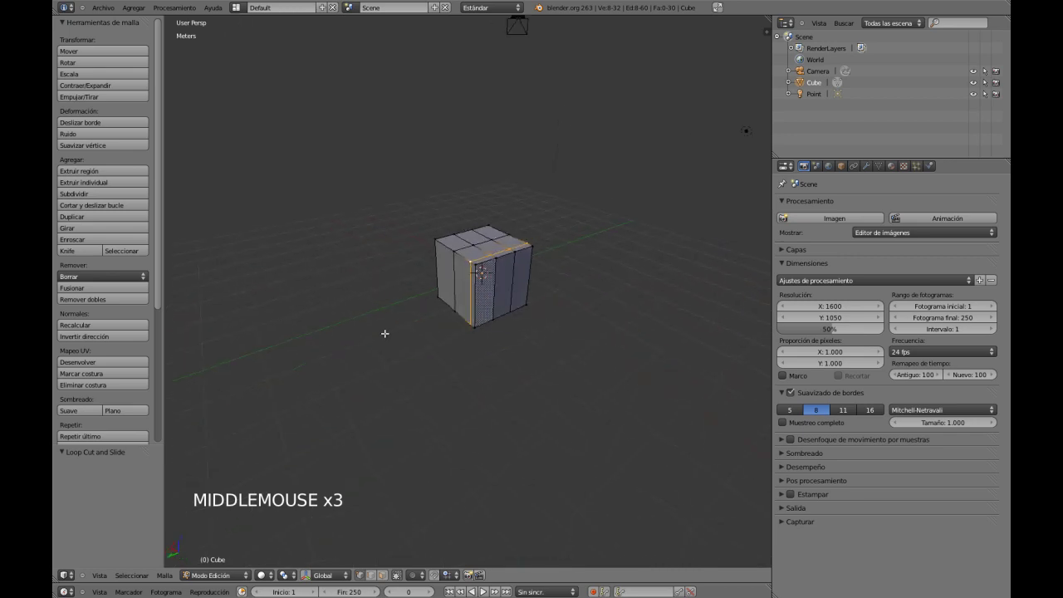
pyautogui.moveTo(482, 333); pyautogui.dragTo(503, 247, button='middle')
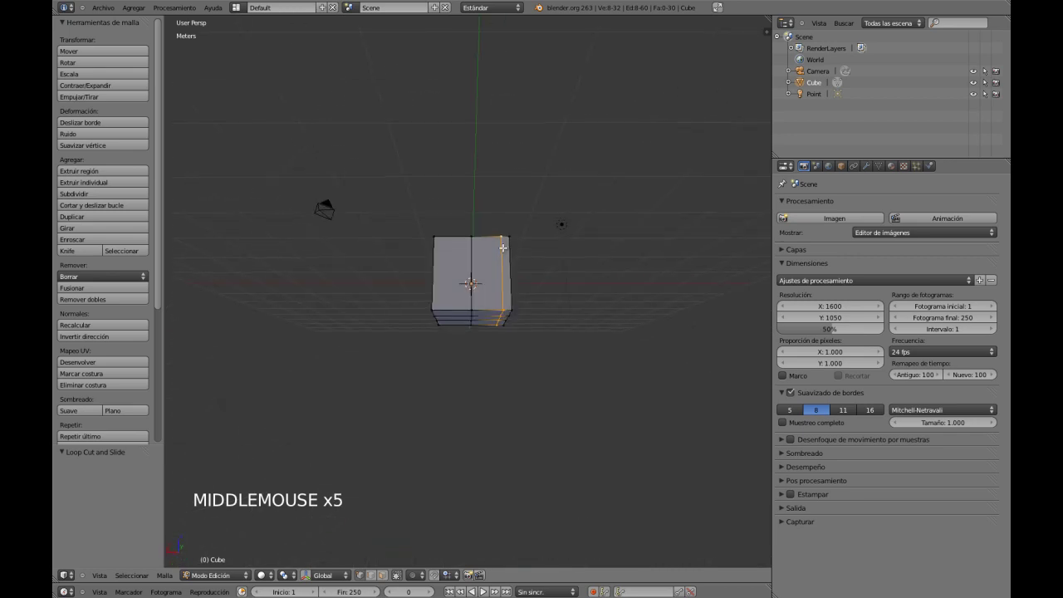
pyautogui.moveTo(491, 336); pyautogui.dragTo(490, 303, button='middle')
pyautogui.moveTo(503, 350); pyautogui.dragTo(498, 430, button='middle')
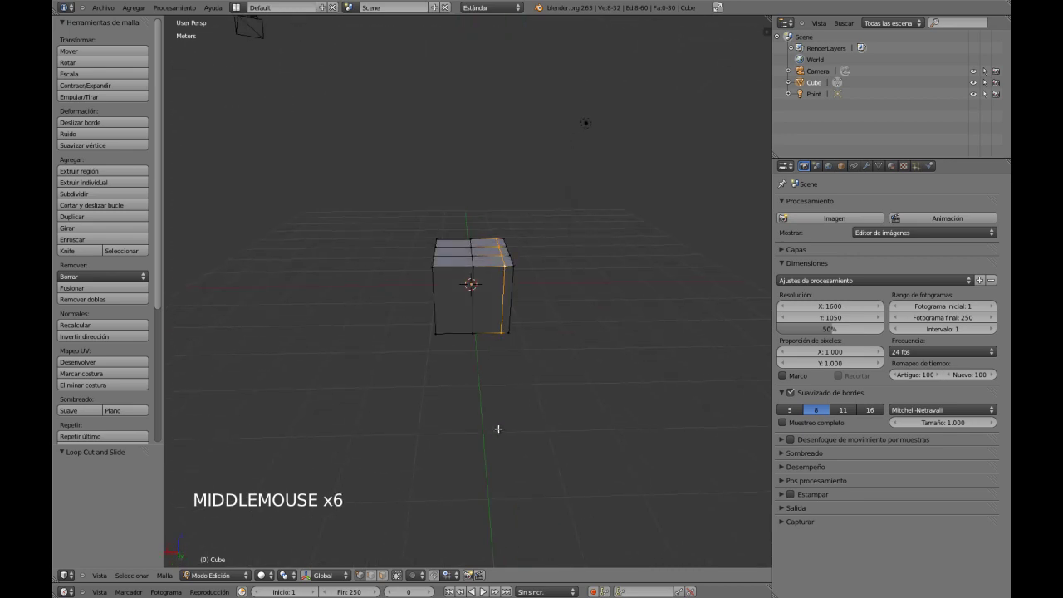
# Step: Select the complete edge loop of the cube's centre cut and inspect how it runs around the mesh
pyautogui.keyDown('alt'); pyautogui.rightClick(472, 308); pyautogui.keyUp('alt')
pyautogui.moveTo(486, 393); pyautogui.dragTo(559, 363, button='middle')
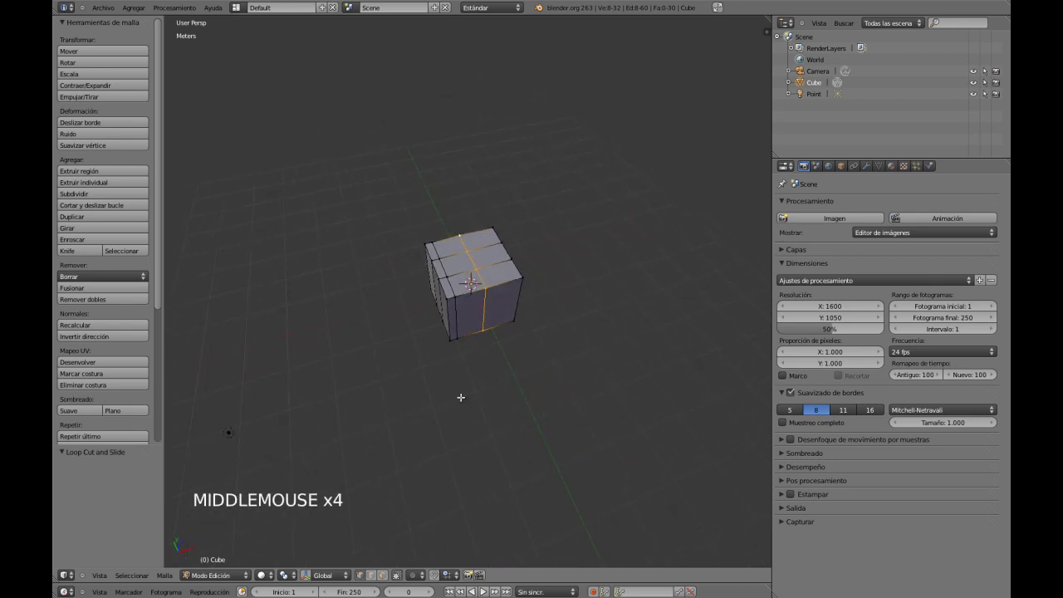
pyautogui.keyDown('shift'); pyautogui.moveTo(492, 308); pyautogui.dragTo(460, 328, button='middle'); pyautogui.keyUp('shift')
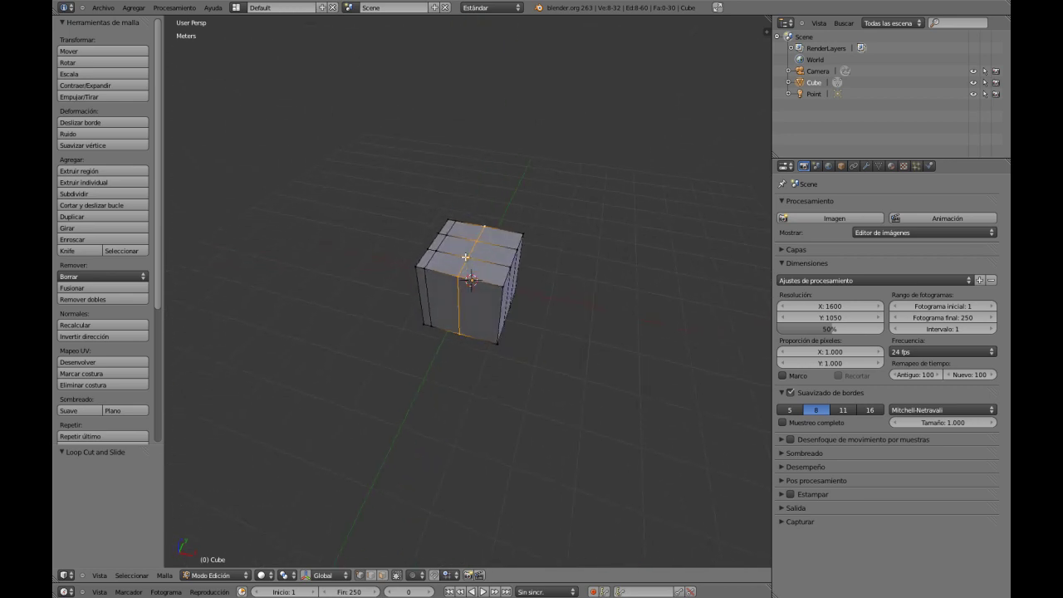
# Step: Select vertices one by one along an upper outer edge, and compare by selecting the whole centre loop at once
pyautogui.rightClick(500, 285)
pyautogui.keyDown('shift'); pyautogui.rightClick(524, 236); pyautogui.keyUp('shift')
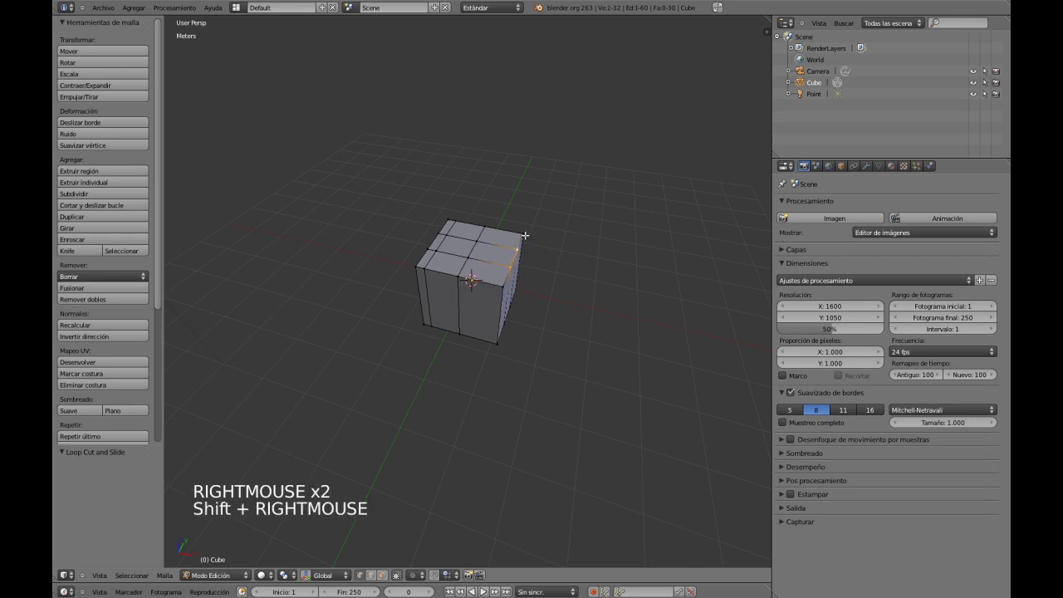
pyautogui.rightClick(524, 236)
pyautogui.keyDown('alt'); pyautogui.rightClick(465, 325); pyautogui.keyUp('alt')
# Step: Add a loop cut between the centre and off-centre cuts, slid about -0.65 so it lies close to the centre cut
pyautogui.moveTo(465, 325); pyautogui.dragTo(597, 332, button='middle')
pyautogui.hotkey('ctrl', 'r')
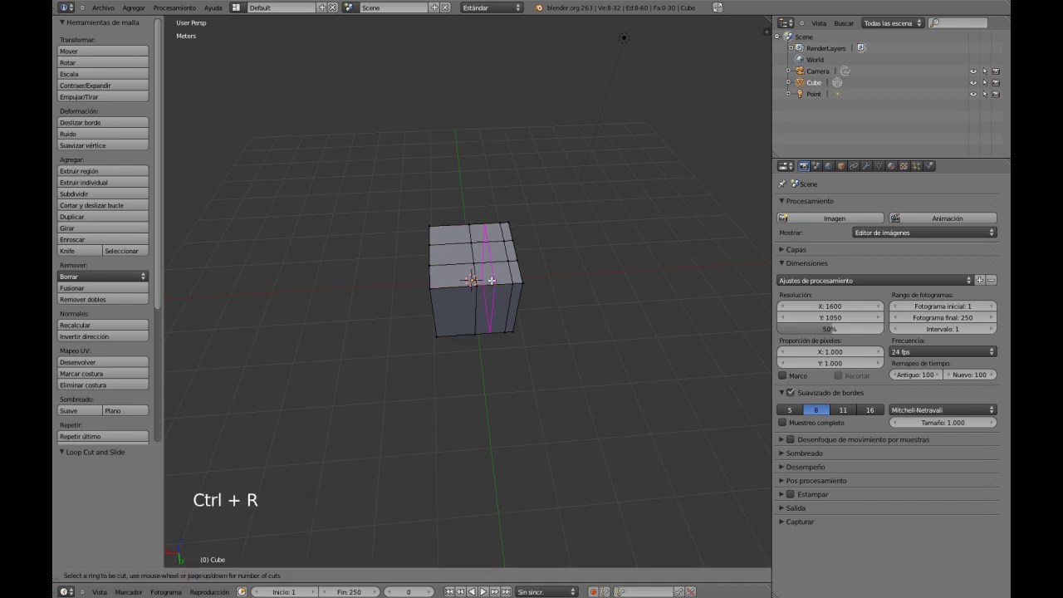
pyautogui.click(492, 281)
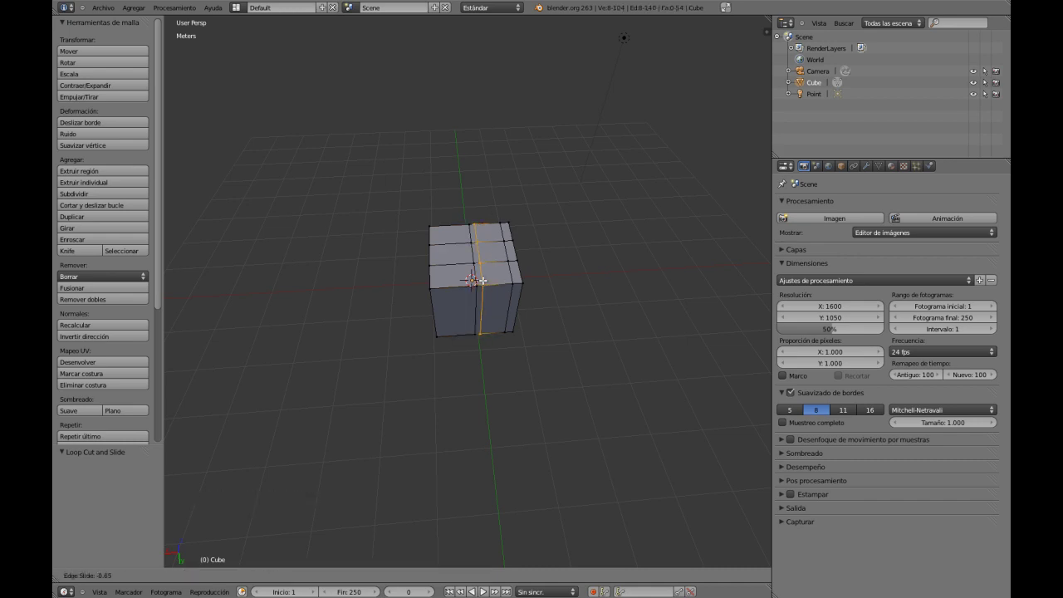
pyautogui.click(488, 315)
pyautogui.moveTo(487, 315); pyautogui.dragTo(482, 317, button='middle')
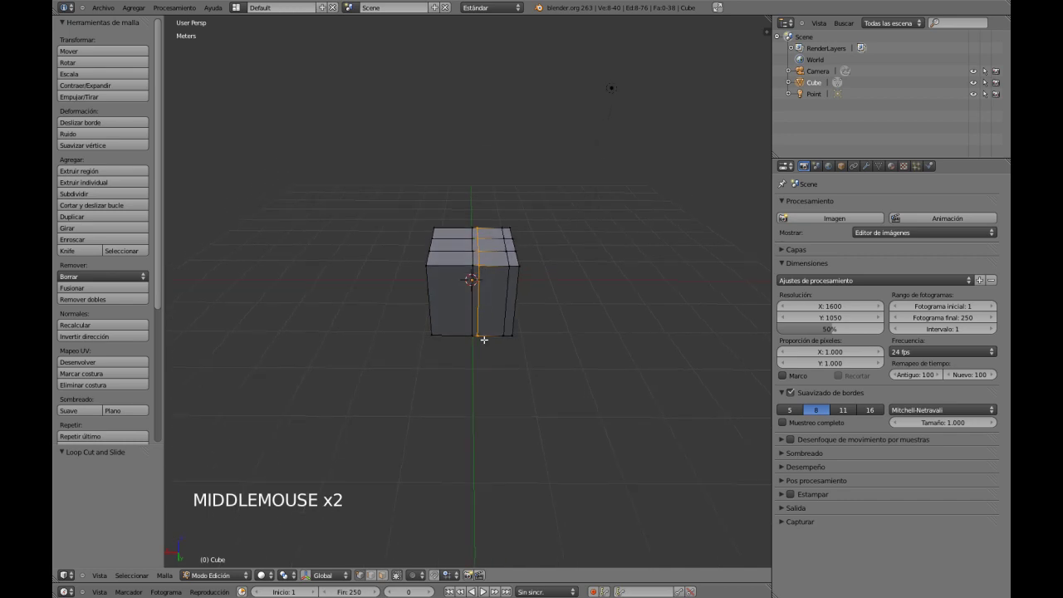
# Step: Clear the selection and circle-select the narrow central band all around the cube in wireframe, returning to solid shading
pyautogui.press('a')
pyautogui.press('z')
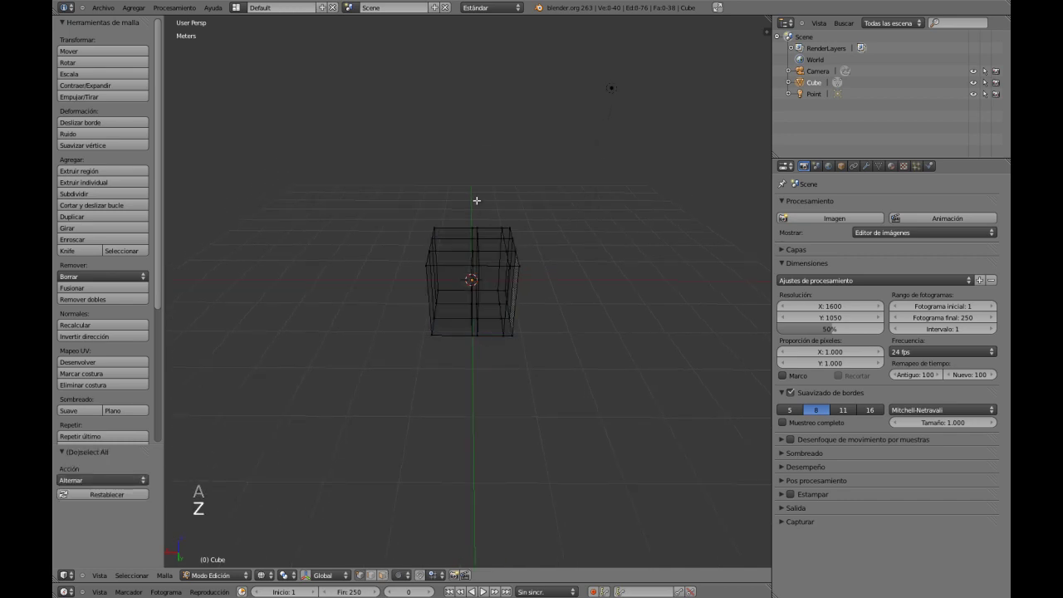
pyautogui.moveTo(475, 240); pyautogui.dragTo(474, 281)
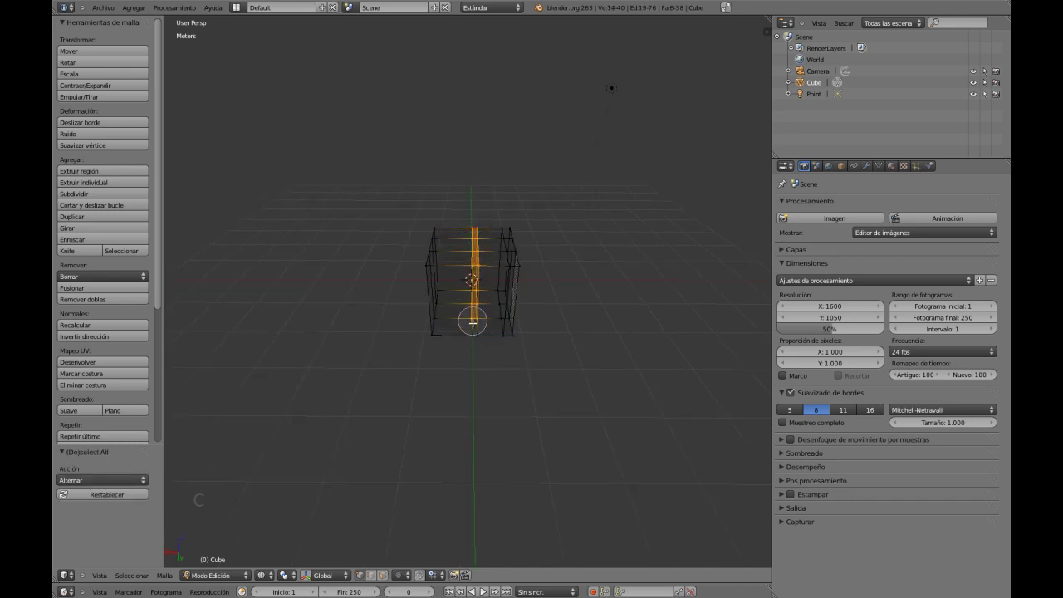
pyautogui.rightClick(489, 340)
pyautogui.moveTo(489, 340)
pyautogui.mouseDown(button='middle')
pyautogui.moveTo(470, 291)
pyautogui.moveTo(501, 343)
pyautogui.moveTo(557, 335)
pyautogui.moveTo(540, 368)
pyautogui.moveTo(494, 346)
pyautogui.moveTo(488, 328)
pyautogui.mouseUp(button='middle')
pyautogui.moveTo(531, 365)
pyautogui.mouseDown(button='middle')
pyautogui.moveTo(503, 218)
pyautogui.moveTo(388, 379)
pyautogui.moveTo(423, 302)
pyautogui.moveTo(454, 364)
pyautogui.moveTo(512, 387)
pyautogui.moveTo(574, 368)
pyautogui.moveTo(492, 369)
pyautogui.moveTo(491, 380)
pyautogui.mouseUp(button='middle')
pyautogui.press('z')
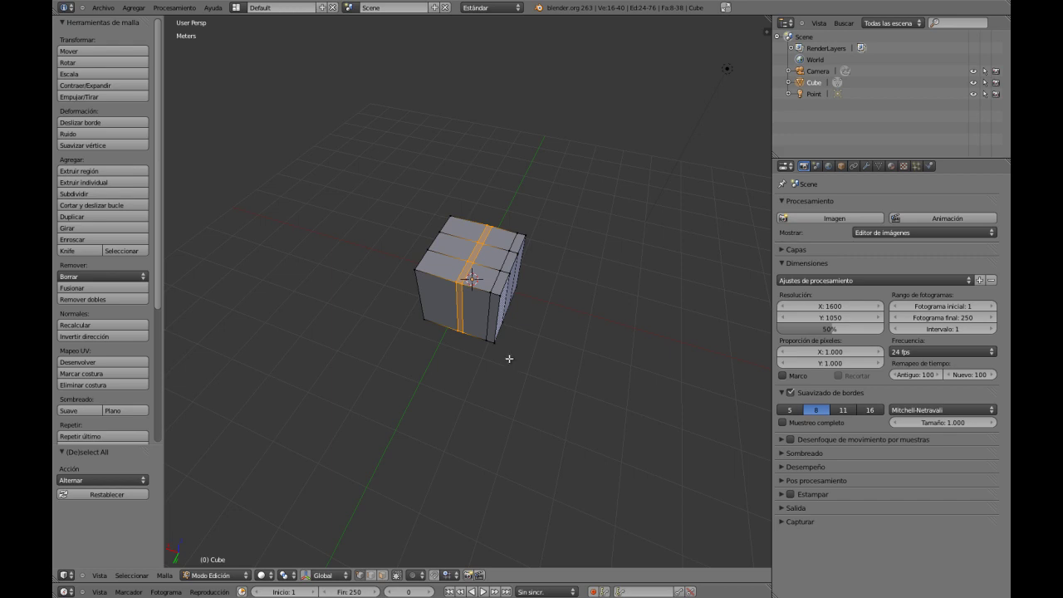
# Step: Extrude the selected central band in place and scale it to about 1.284 to form a raised rim around the cube
pyautogui.press('e')
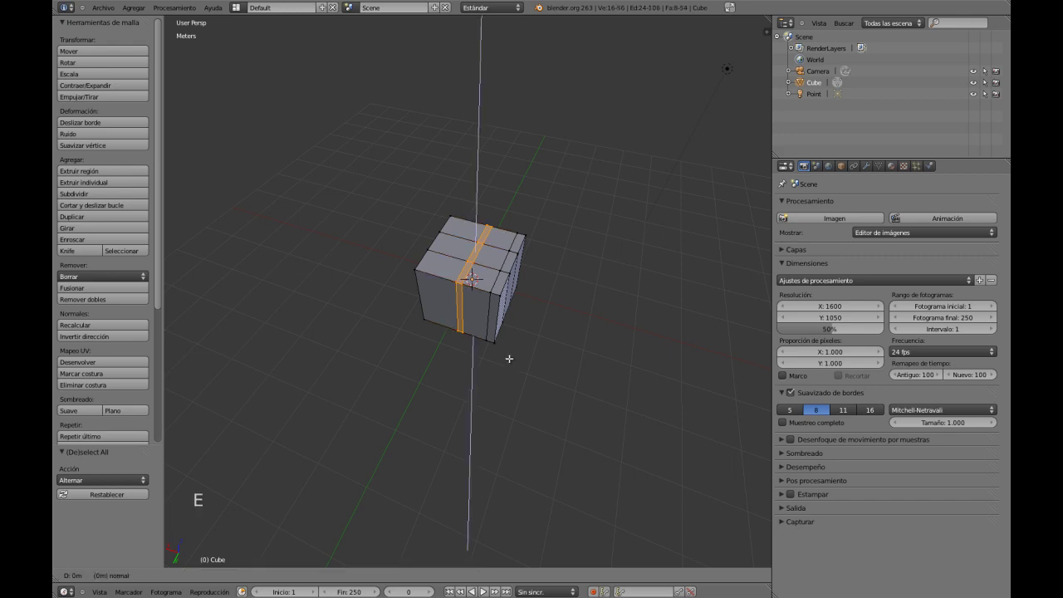
pyautogui.rightClick(510, 359)
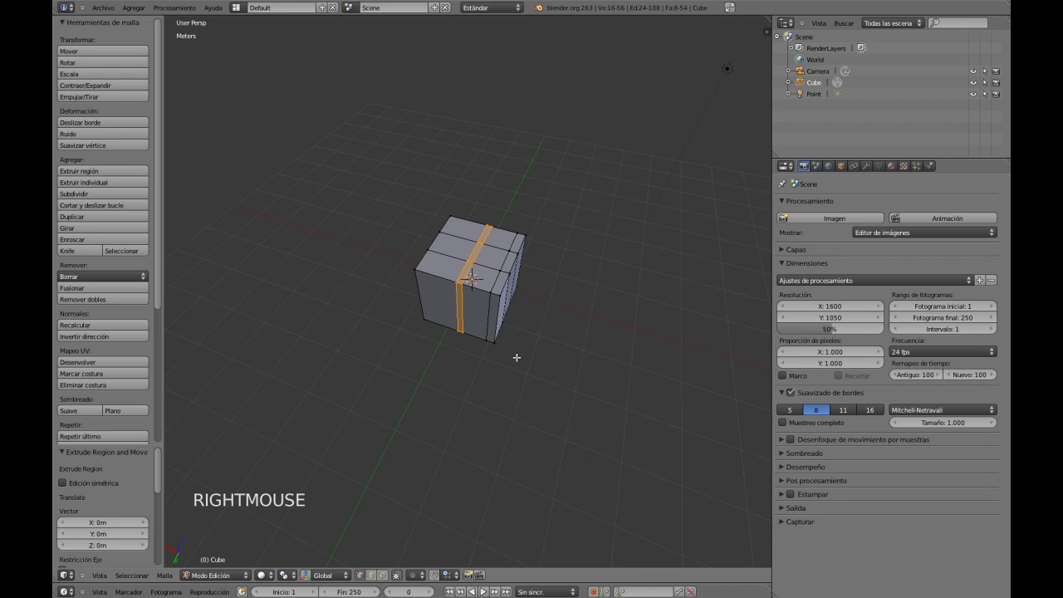
pyautogui.press('s')
pyautogui.press('s')
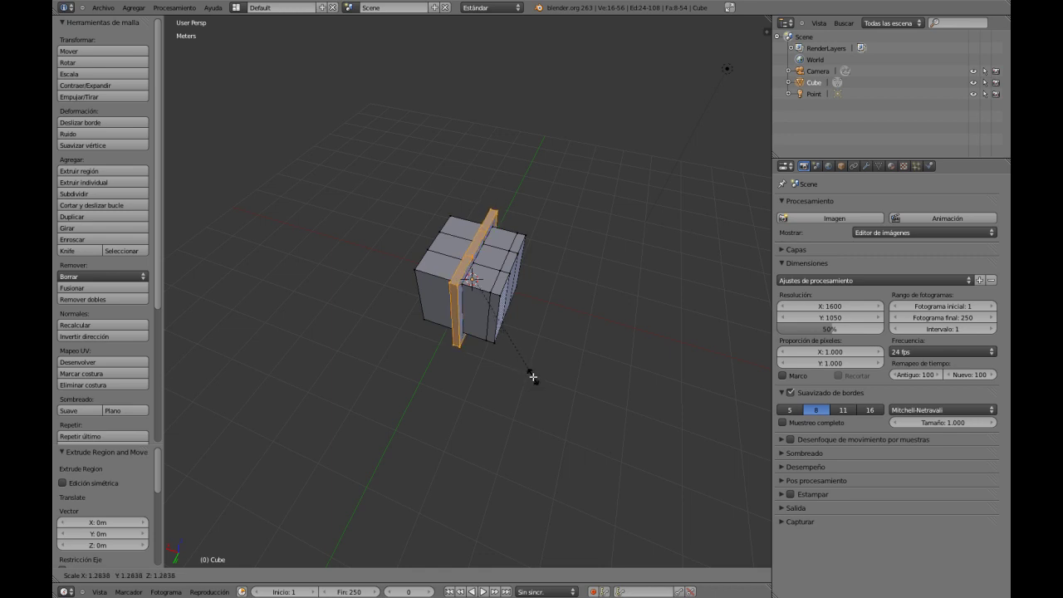
pyautogui.click(533, 377)
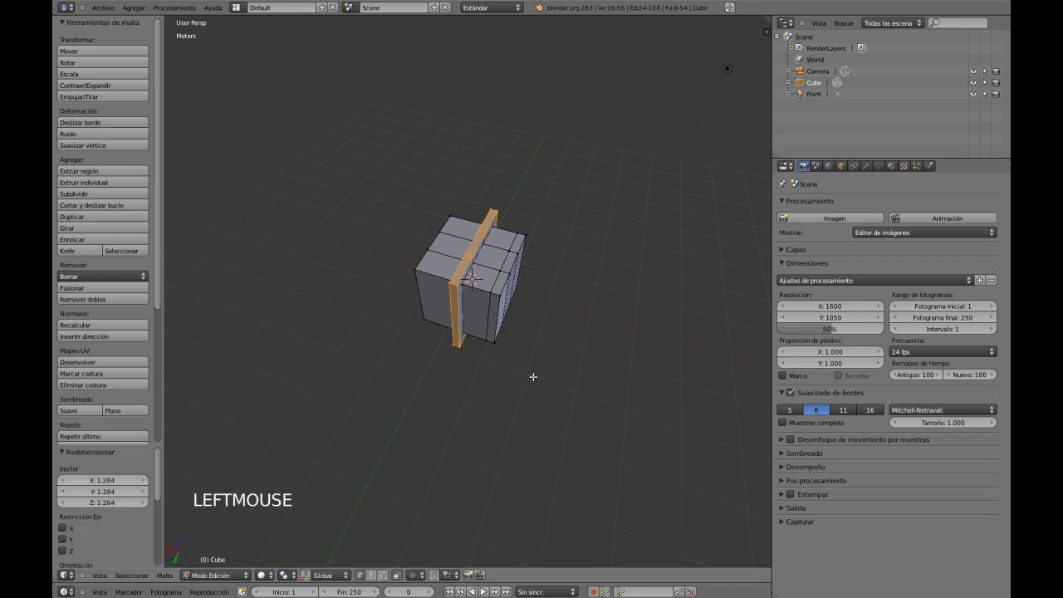
pyautogui.moveTo(532, 375); pyautogui.dragTo(506, 313, button='middle')
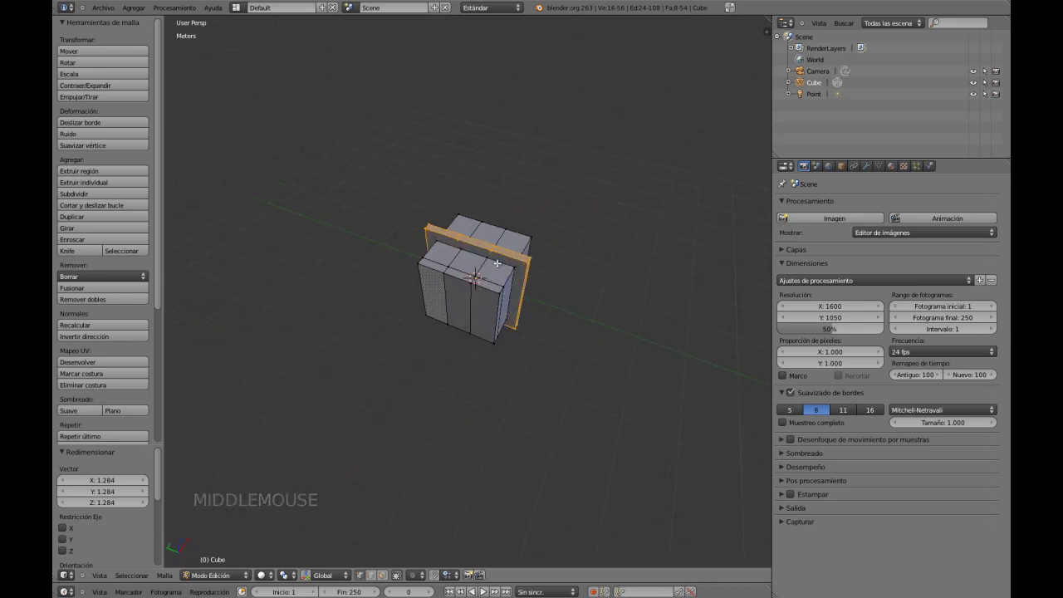
# Step: Select the edge loop at the rim's base, and add a centred loop cut along the rim's outer surface
pyautogui.keyDown('alt'); pyautogui.rightClick(523, 295); pyautogui.keyUp('alt')
pyautogui.moveTo(516, 263); pyautogui.dragTo(480, 275, button='middle')
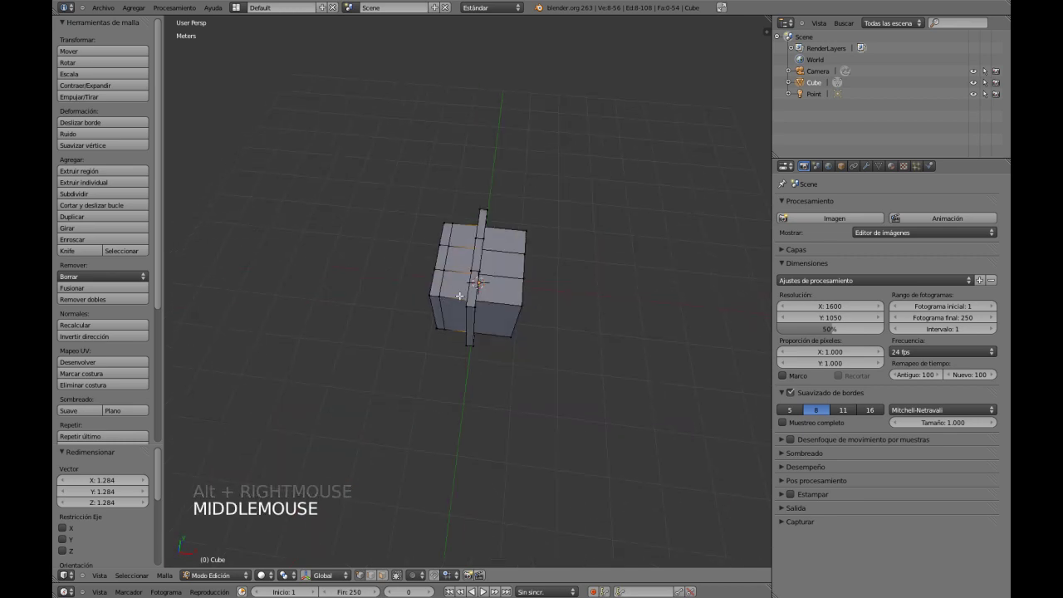
pyautogui.hotkey('ctrl', 'r')
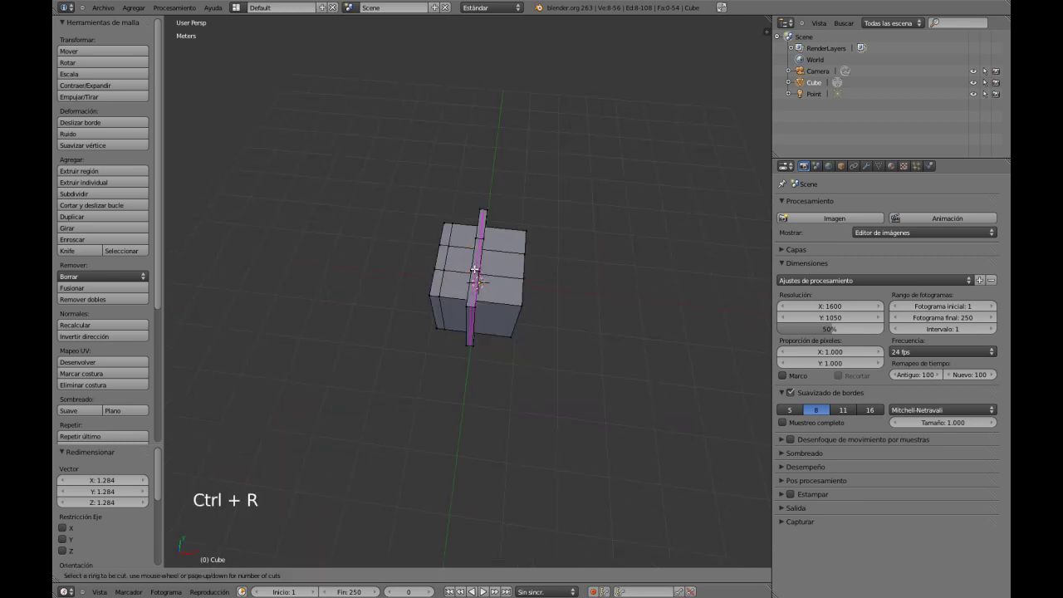
pyautogui.click(475, 270)
pyautogui.rightClick(495, 281)
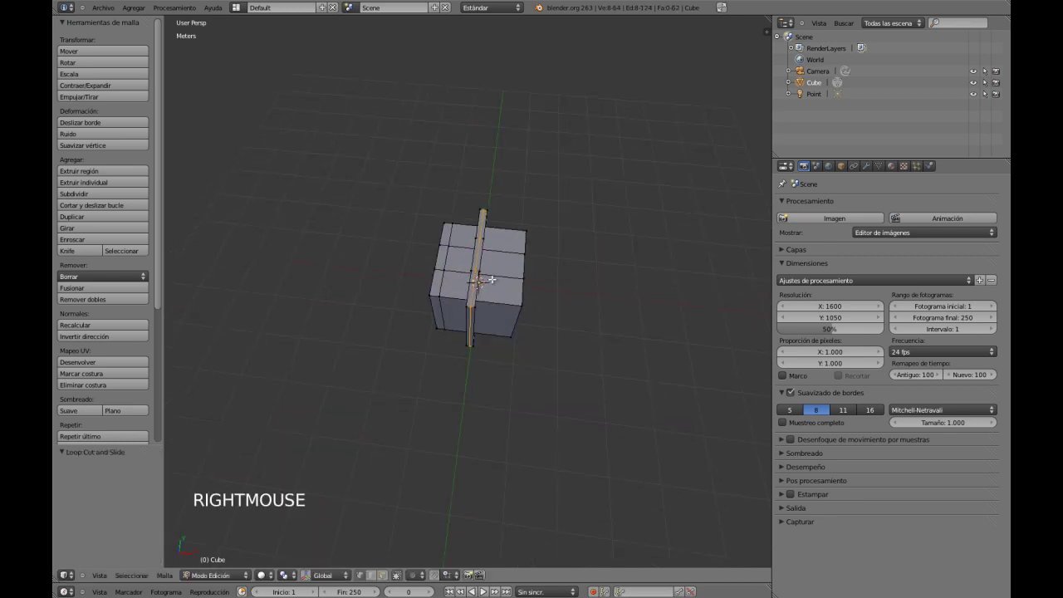
pyautogui.keyDown('ctrl'); pyautogui.moveTo(496, 263); pyautogui.dragTo(498, 340, button='middle'); pyautogui.keyUp('ctrl')
# Step: Scale the rim's new centre edge loop and preview the shape in Object Mode before returning to Edit Mode
pyautogui.press('s')
pyautogui.click(498, 329)
pyautogui.press('Tab')
pyautogui.press('Tab')
# Step: Select the edge loop where the undivided half of the cube meets the rim and scale it to about 0.75
pyautogui.keyDown('alt'); pyautogui.rightClick(476, 295); pyautogui.keyUp('alt')
pyautogui.keyDown('alt'); pyautogui.rightClick(492, 288); pyautogui.keyUp('alt')
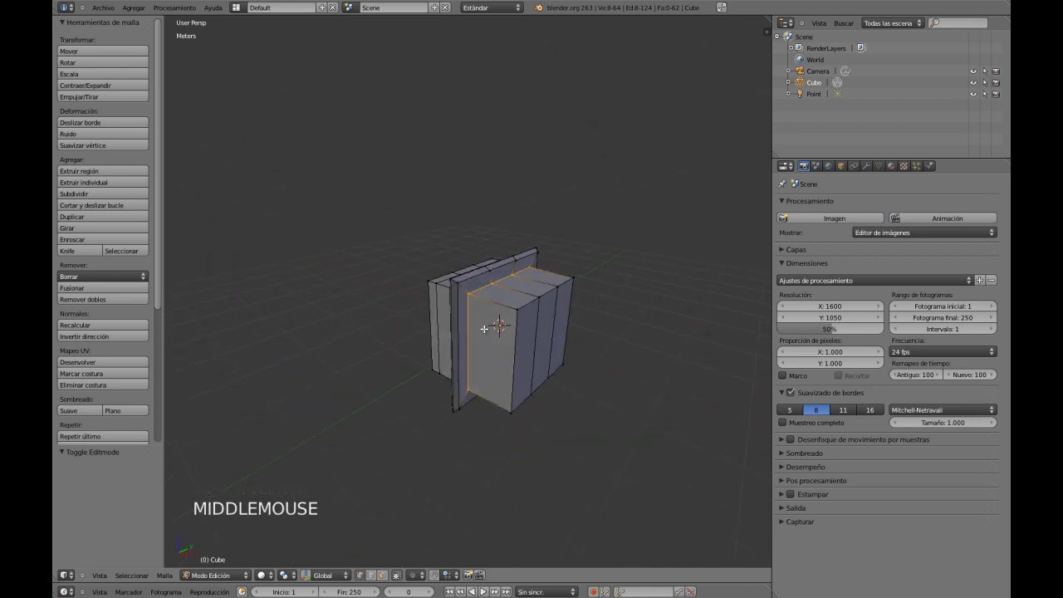
pyautogui.press('s')
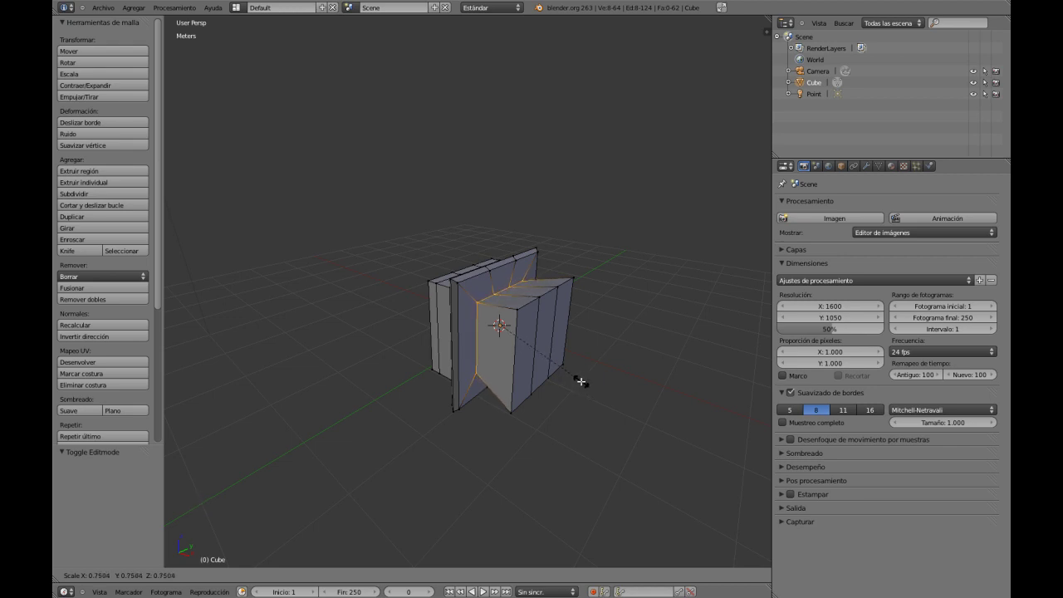
pyautogui.click(582, 382)
pyautogui.moveTo(610, 417); pyautogui.dragTo(681, 421, button='middle')
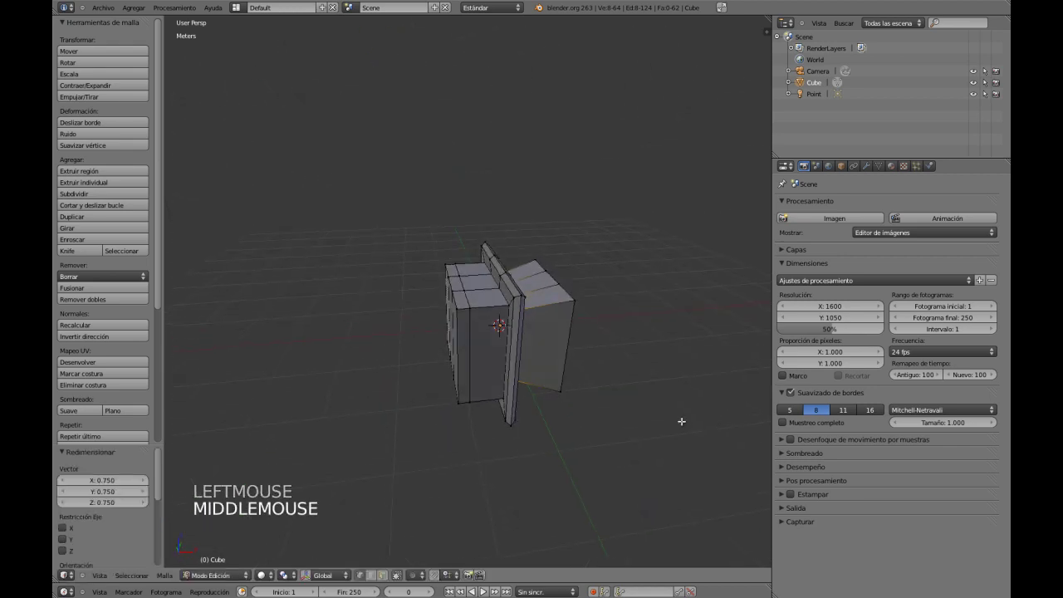
# Step: Select the edge loop at the rim's base on the half with the off-centre cut and scale it to about 1.118
pyautogui.keyDown('alt'); pyautogui.rightClick(501, 296); pyautogui.keyUp('alt')
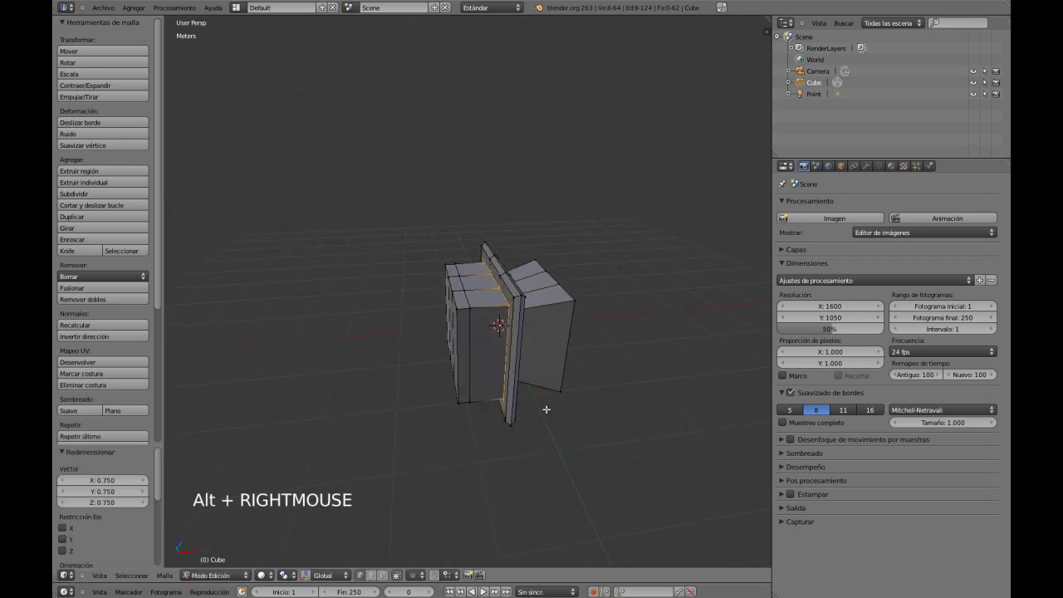
pyautogui.press('s')
pyautogui.click(565, 422)
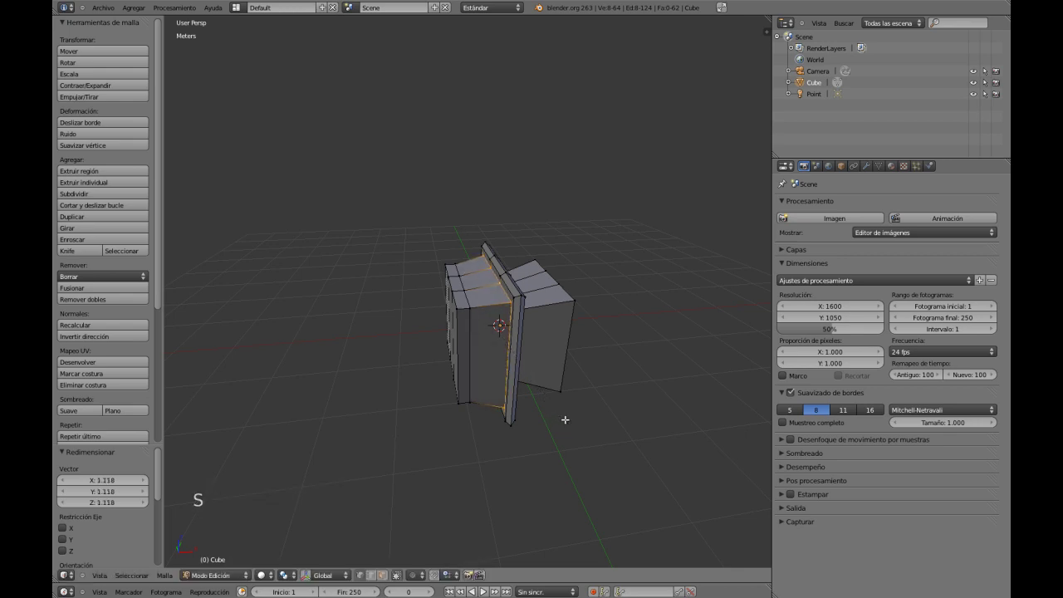
# Step: Select both outer edge loops of the rim together and scale them to about 0.992
pyautogui.moveTo(541, 380); pyautogui.dragTo(615, 399, button='middle')
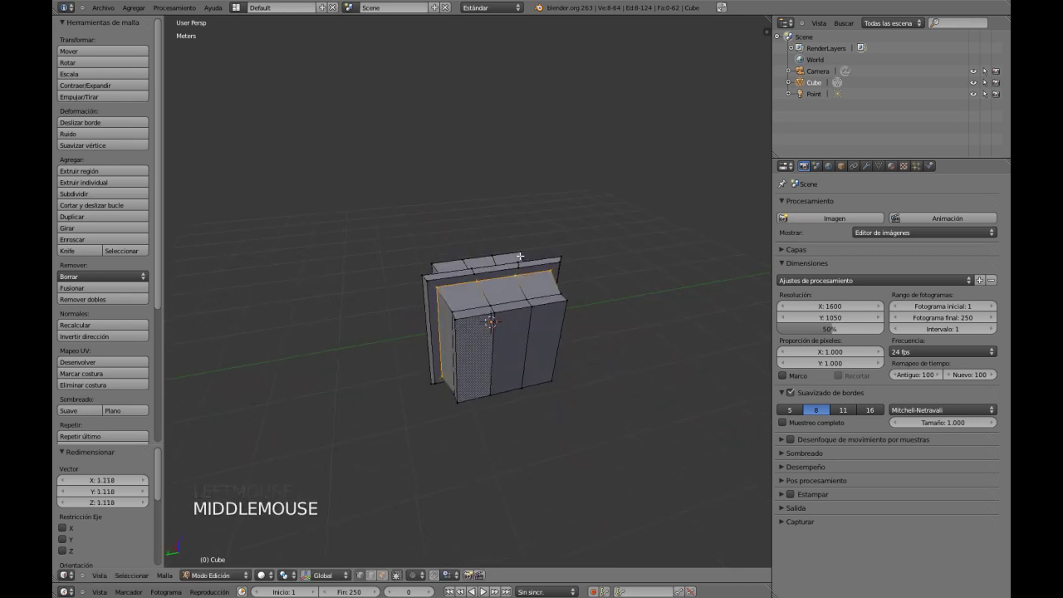
pyautogui.keyDown('alt'); pyautogui.rightClick(572, 303); pyautogui.keyUp('alt')
pyautogui.moveTo(582, 349); pyautogui.dragTo(675, 343, button='middle')
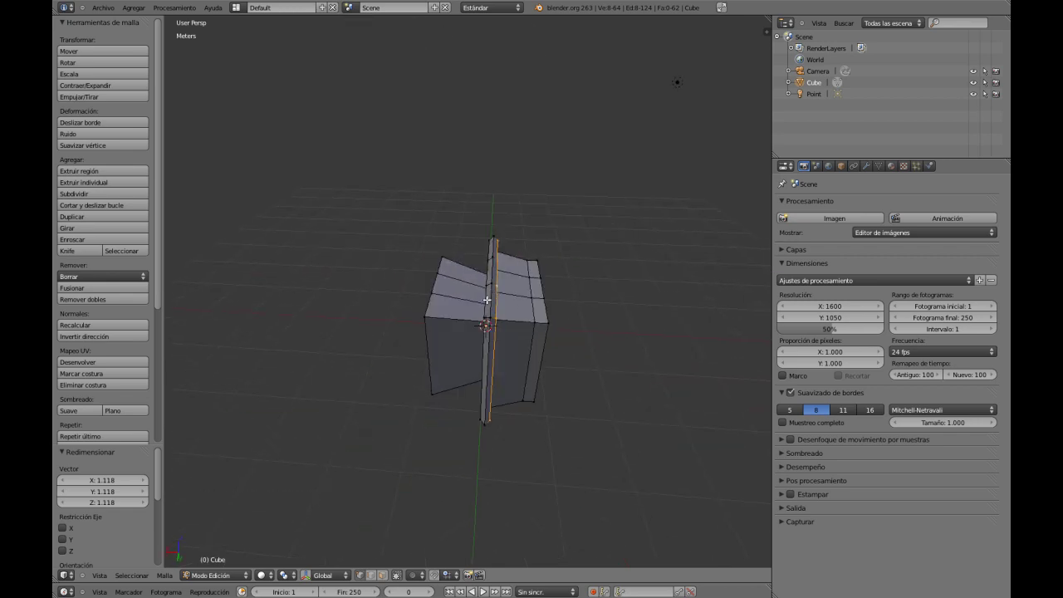
pyautogui.keyDown('alt'); pyautogui.keyDown('shift'); pyautogui.rightClick(486, 300); pyautogui.keyUp('shift'); pyautogui.keyUp('alt')
pyautogui.moveTo(506, 356); pyautogui.dragTo(549, 332, button='middle')
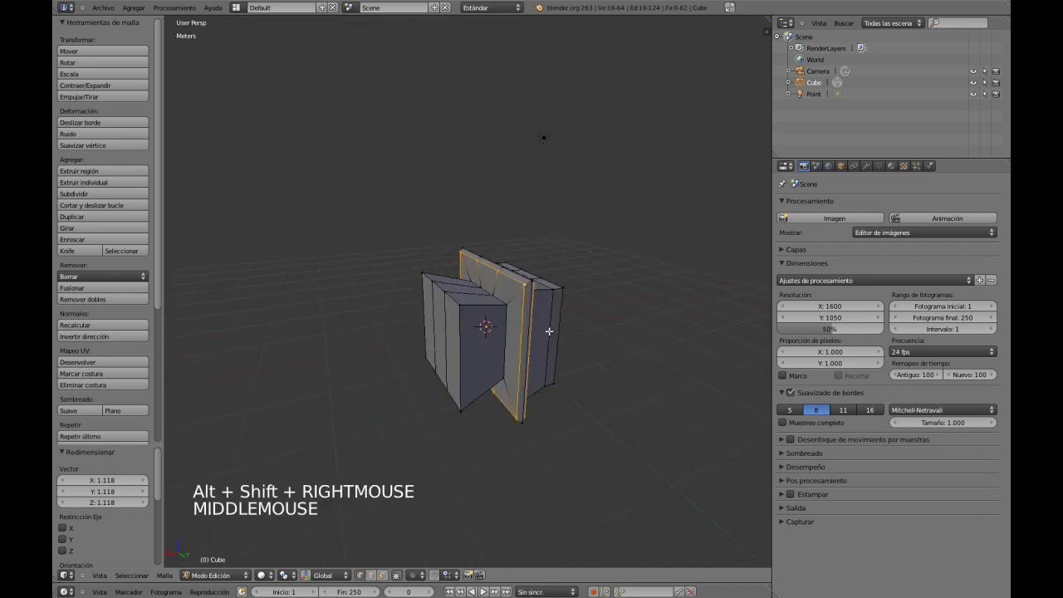
pyautogui.press('s')
pyautogui.press('s')
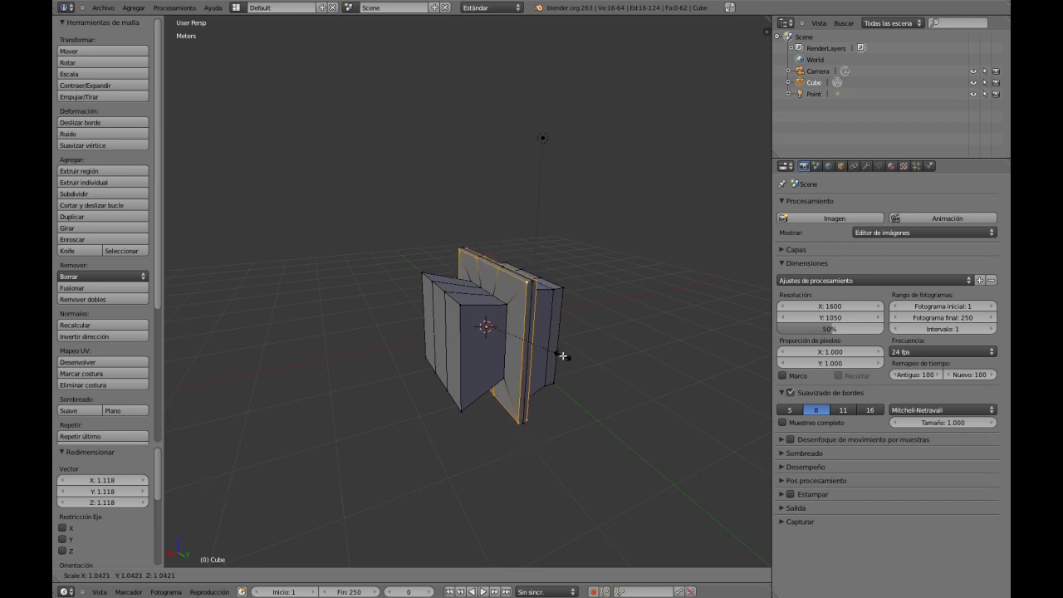
pyautogui.click(559, 354)
pyautogui.moveTo(581, 365); pyautogui.dragTo(520, 357, button='middle')
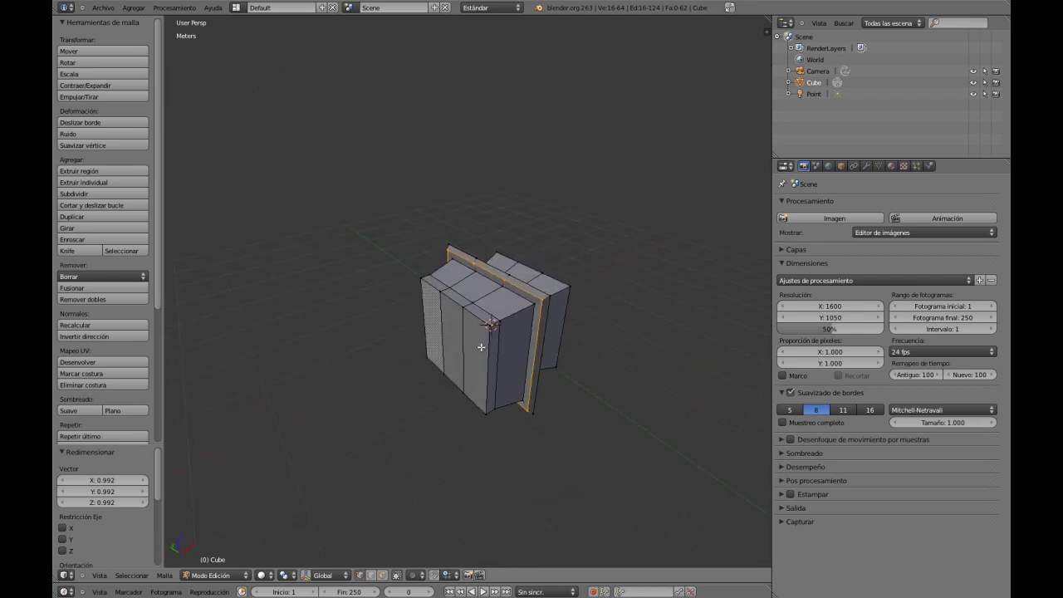
# Step: Deselect everything and examine the rim and both halves of the mesh from several angles
pyautogui.moveTo(486, 359); pyautogui.dragTo(430, 325, button='middle')
pyautogui.press('a')
pyautogui.moveTo(549, 356); pyautogui.dragTo(560, 392, button='middle')
pyautogui.moveTo(546, 277); pyautogui.dragTo(512, 308, button='middle')
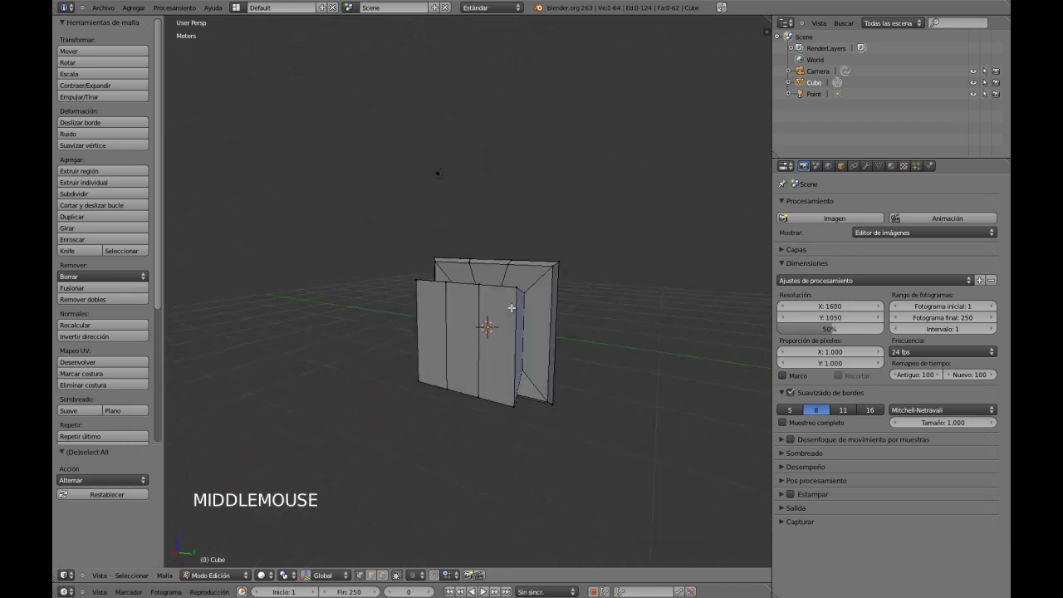
pyautogui.moveTo(587, 351); pyautogui.dragTo(481, 347, button='middle')
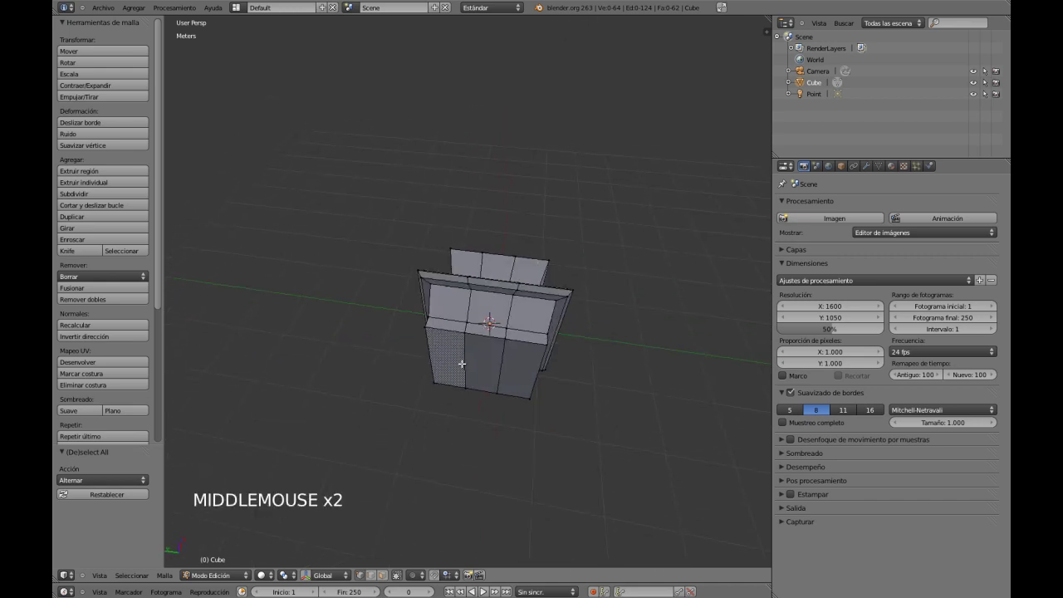
pyautogui.keyDown('shift'); pyautogui.moveTo(541, 363); pyautogui.dragTo(491, 351, button='middle'); pyautogui.keyUp('shift')
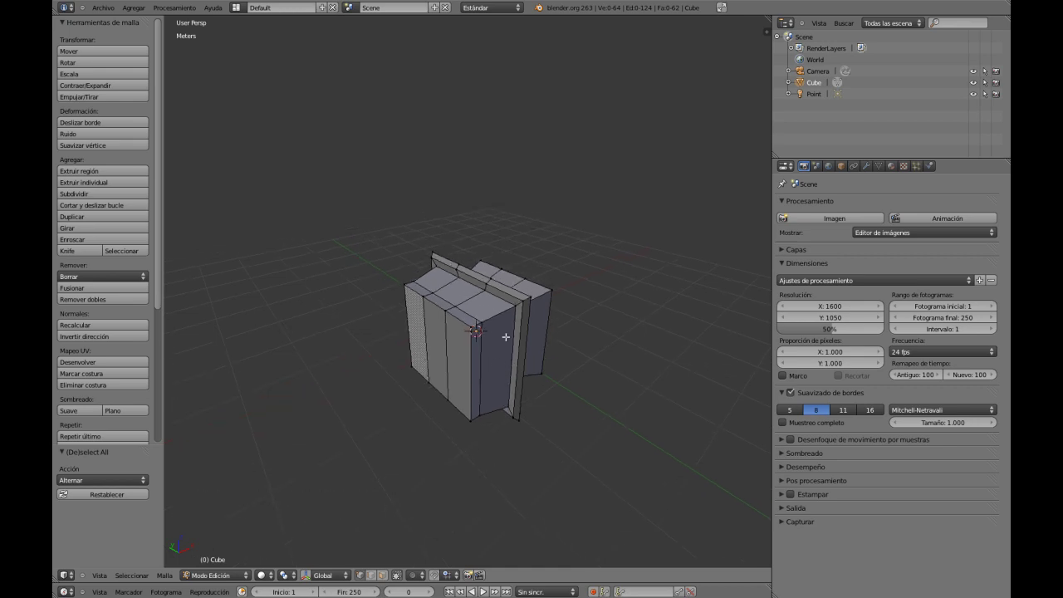
pyautogui.moveTo(490, 362)
pyautogui.mouseDown(button='middle')
pyautogui.moveTo(719, 171)
pyautogui.moveTo(551, 275)
pyautogui.moveTo(556, 353)
pyautogui.moveTo(510, 388)
pyautogui.moveTo(493, 377)
pyautogui.mouseUp(button='middle')
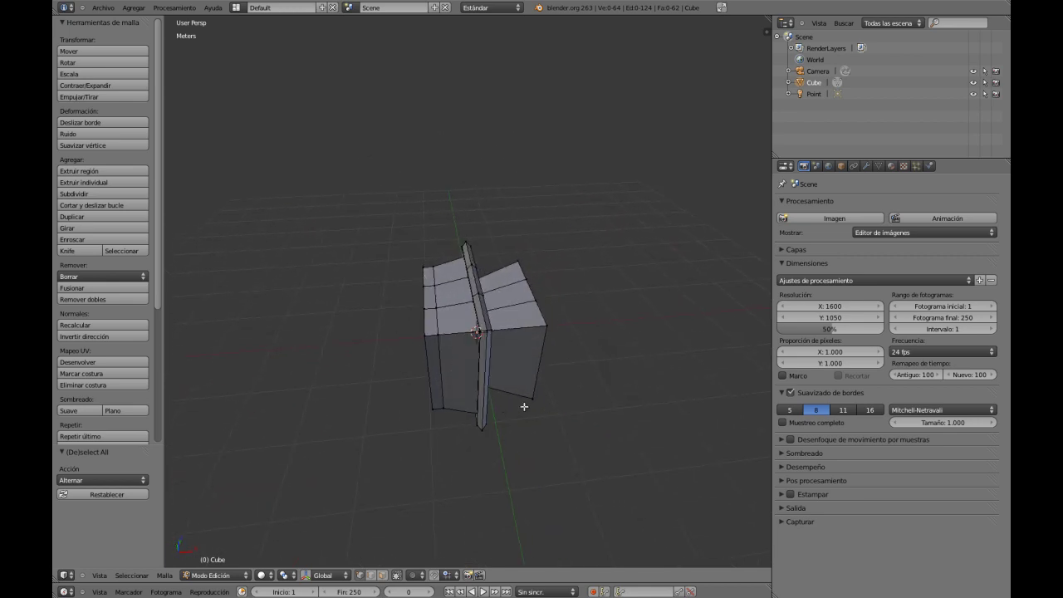
pyautogui.moveTo(528, 426); pyautogui.dragTo(539, 316, button='middle')
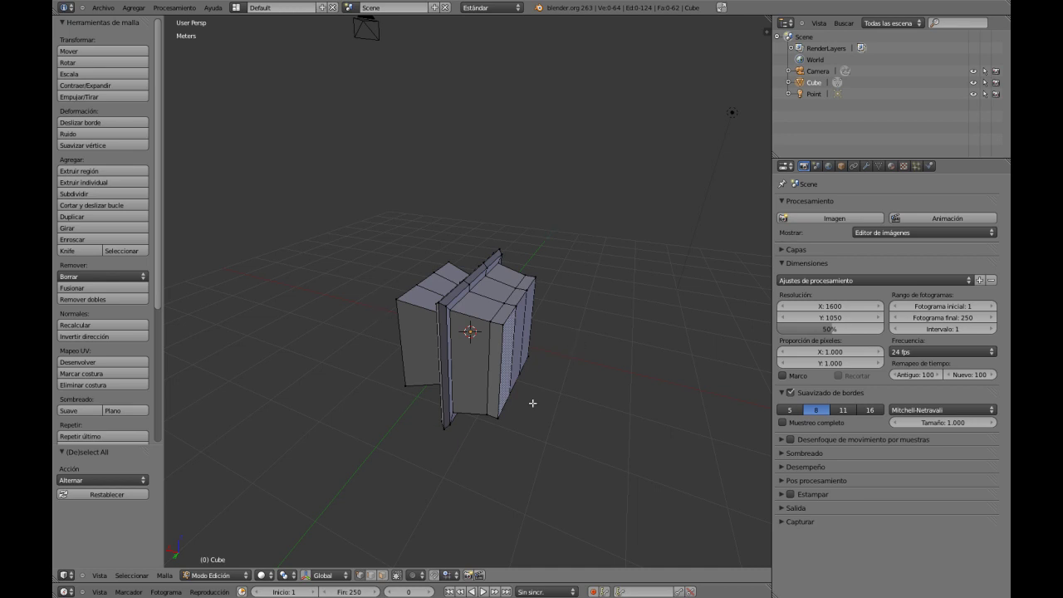
# Step: Select the whole mesh and examine its overall shape from above and from the sides
pyautogui.press('a')
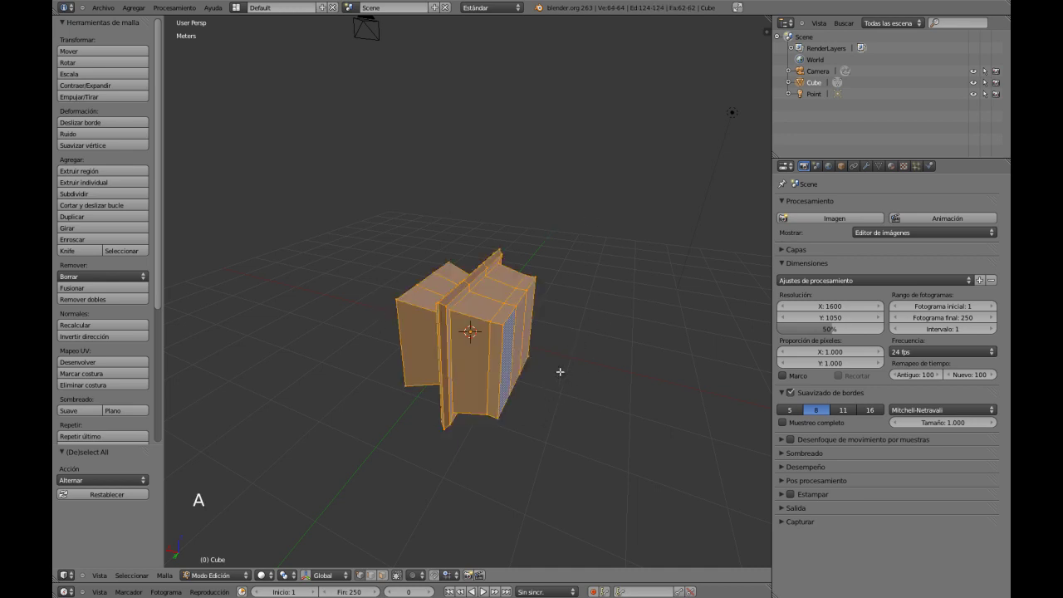
pyautogui.moveTo(568, 401); pyautogui.dragTo(496, 351, button='middle')
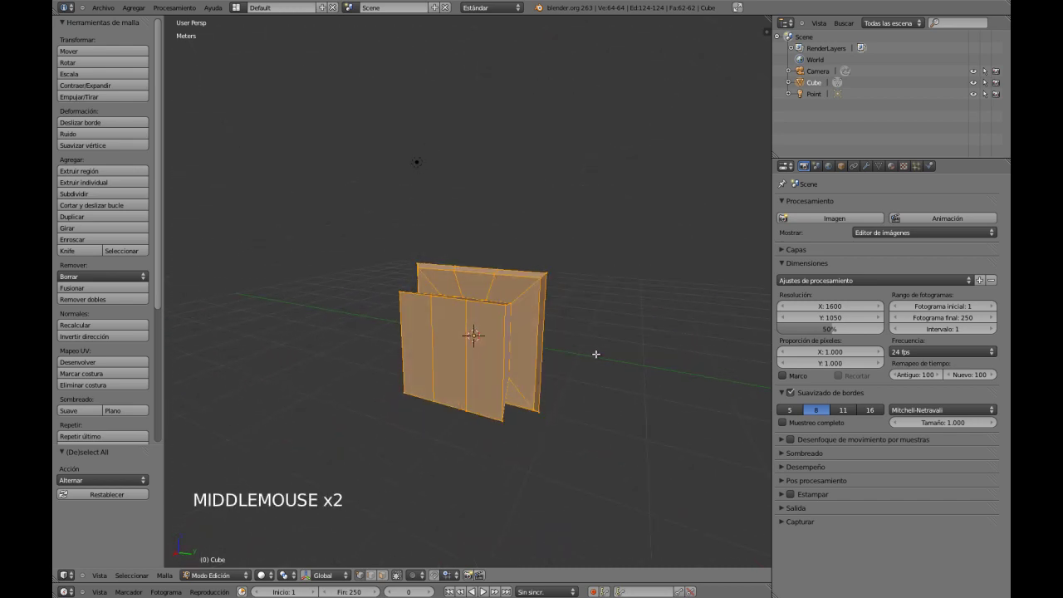
pyautogui.moveTo(596, 354); pyautogui.dragTo(540, 404, button='middle')
pyautogui.moveTo(562, 447); pyautogui.dragTo(454, 403, button='middle')
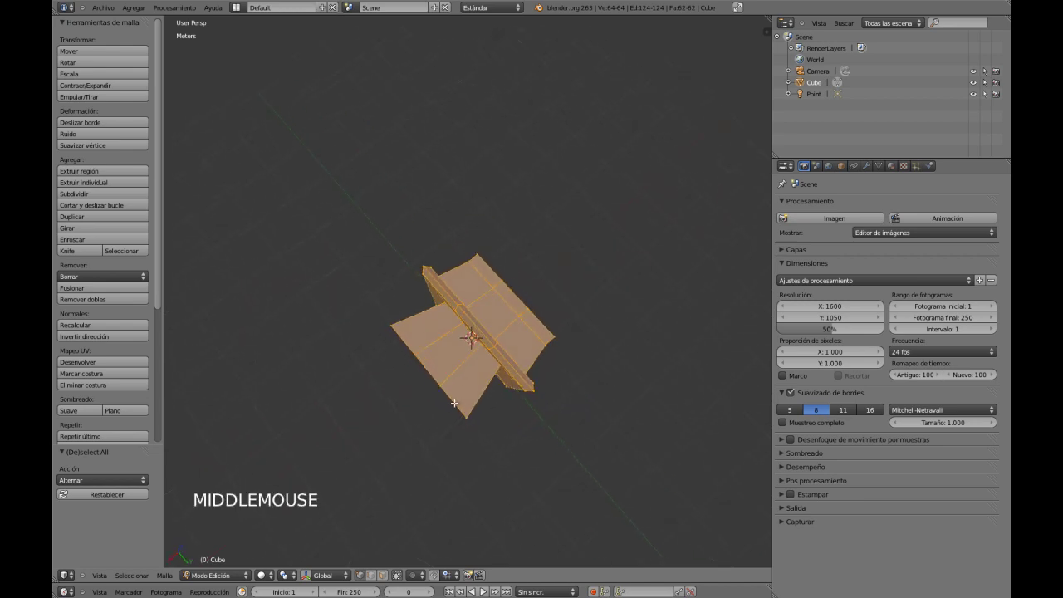
pyautogui.moveTo(515, 359); pyautogui.dragTo(419, 399, button='middle')
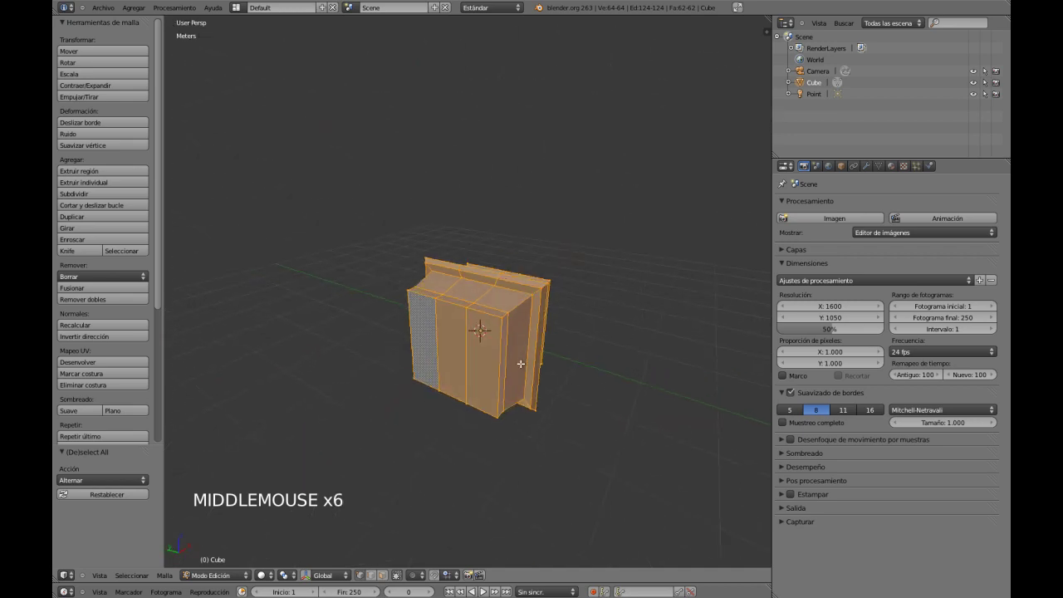
pyautogui.moveTo(480, 376)
pyautogui.mouseDown(button='middle')
pyautogui.moveTo(456, 353)
pyautogui.moveTo(442, 359)
pyautogui.moveTo(482, 360)
pyautogui.moveTo(521, 382)
pyautogui.moveTo(483, 378)
pyautogui.mouseUp(button='middle')
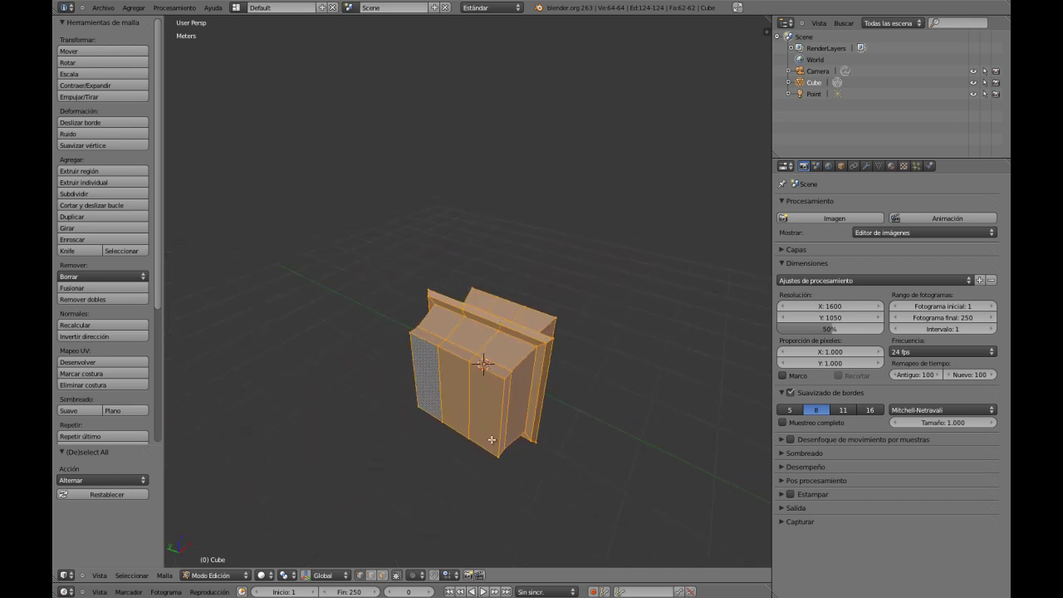
pyautogui.moveTo(504, 442); pyautogui.dragTo(379, 417, button='middle')
pyautogui.moveTo(505, 415); pyautogui.dragTo(607, 432, button='middle')
pyautogui.keyDown('shift'); pyautogui.moveTo(541, 419); pyautogui.dragTo(629, 407, button='middle'); pyautogui.keyUp('shift')
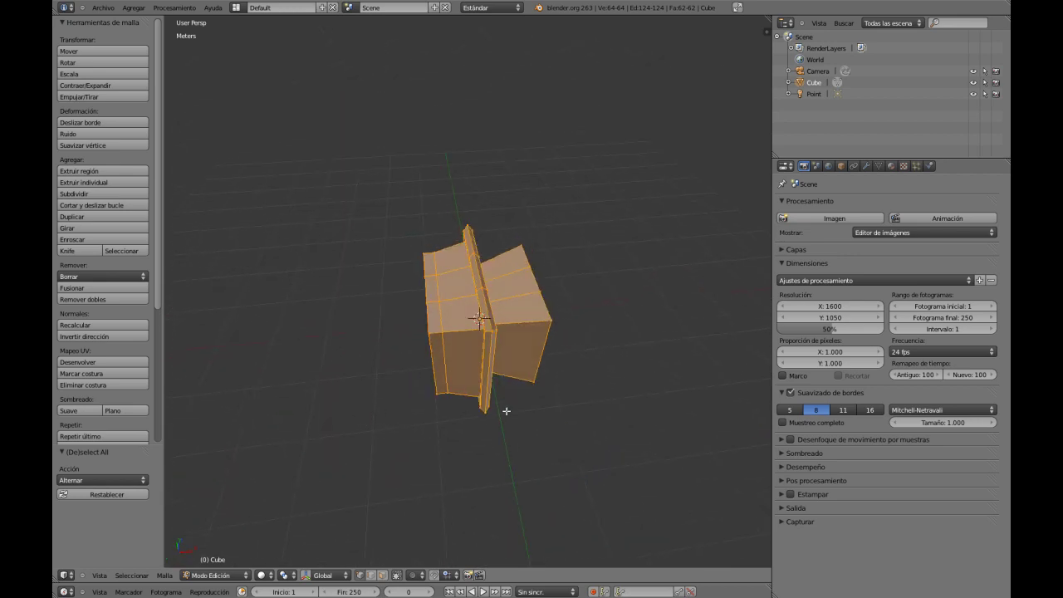
pyautogui.keyDown('shift'); pyautogui.moveTo(506, 410); pyautogui.dragTo(531, 402, button='middle'); pyautogui.keyUp('shift')
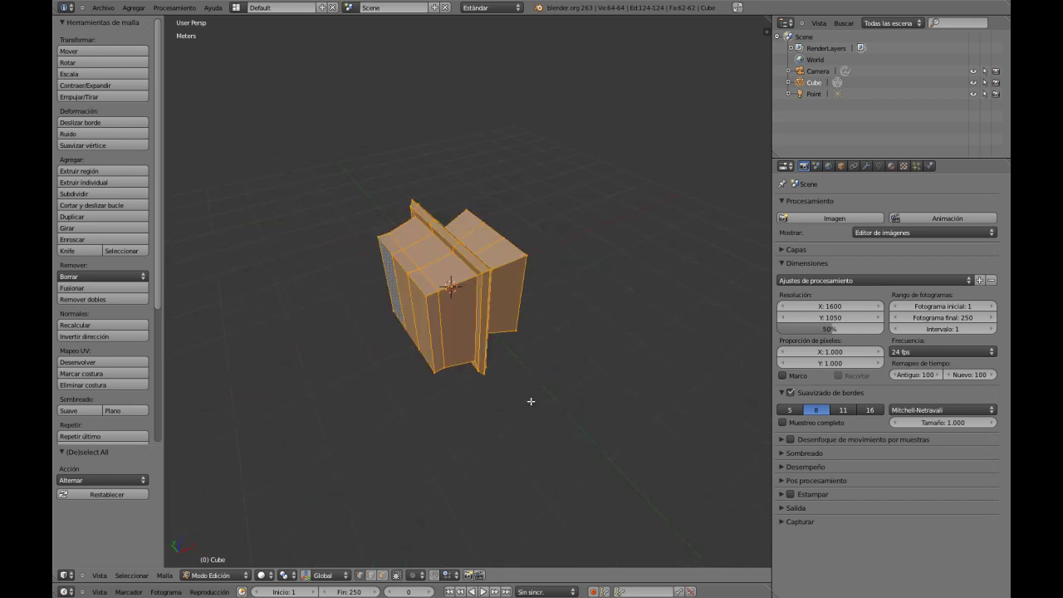
pyautogui.keyDown('shift'); pyautogui.moveTo(502, 362); pyautogui.dragTo(487, 396, button='middle'); pyautogui.keyUp('shift')
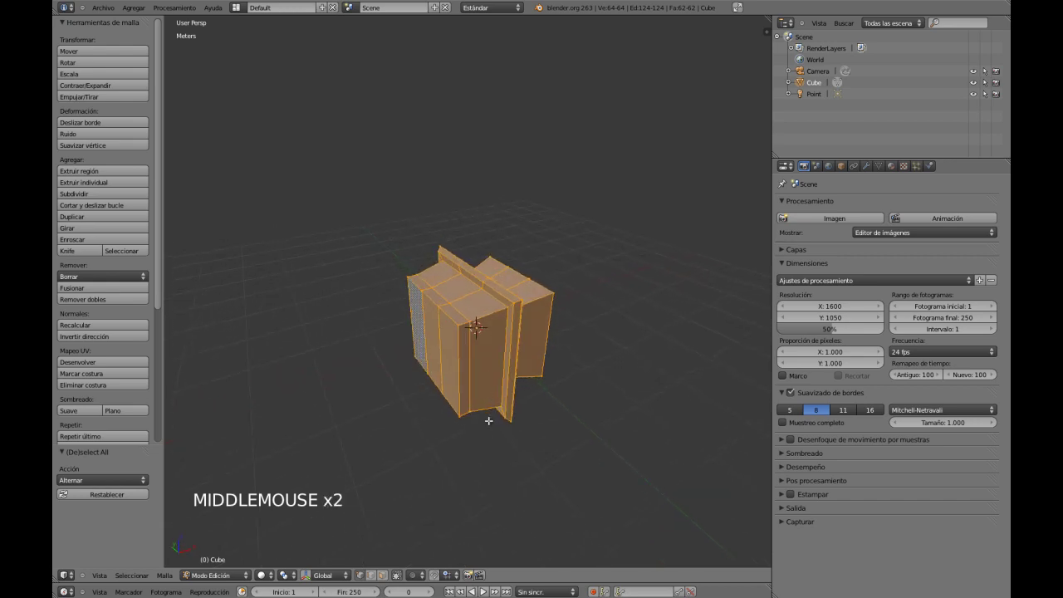
# Step: Select all vertices of the end face on the half with the off-centre cut and scale them to about 0.62
pyautogui.rightClick(459, 324)
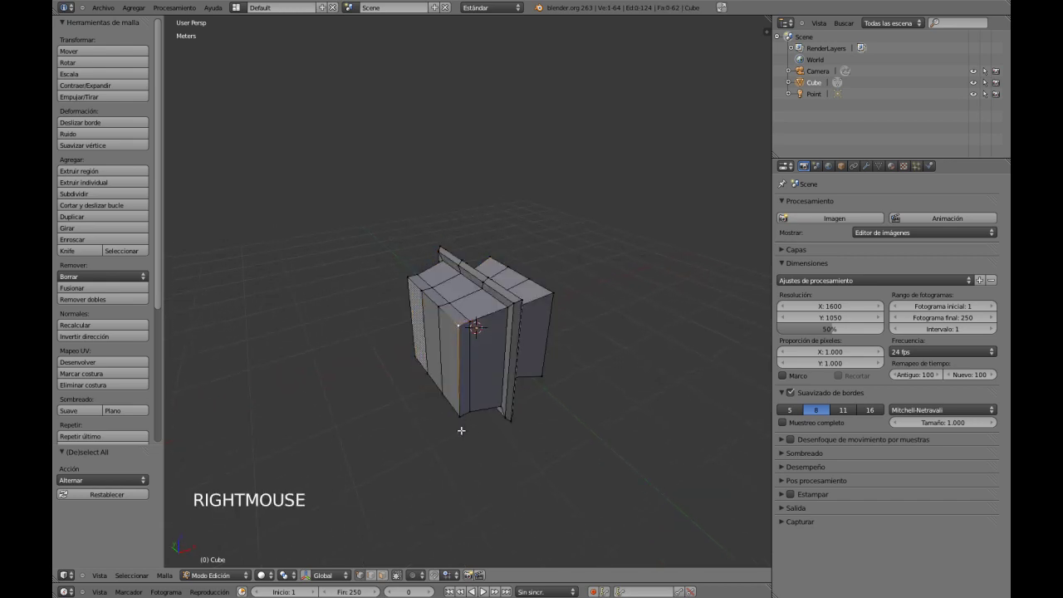
pyautogui.keyDown('shift'); pyautogui.rightClick(460, 418); pyautogui.keyUp('shift')
pyautogui.press('c')
pyautogui.moveTo(443, 396)
pyautogui.mouseDown()
pyautogui.moveTo(406, 344)
pyautogui.moveTo(403, 292)
pyautogui.moveTo(428, 306)
pyautogui.mouseUp()
pyautogui.press('s')
pyautogui.press('s')
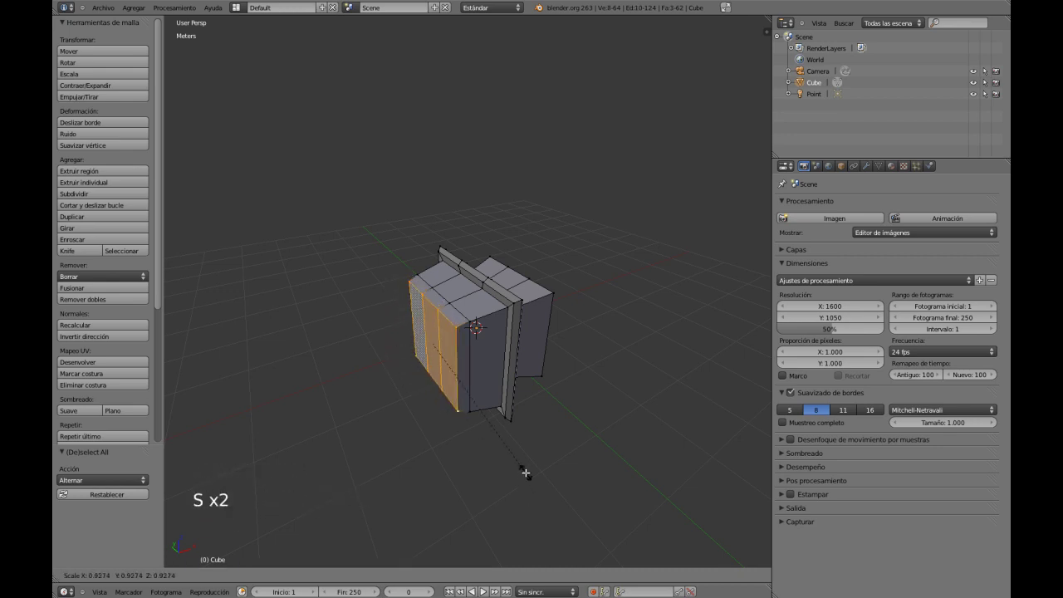
pyautogui.click(491, 432)
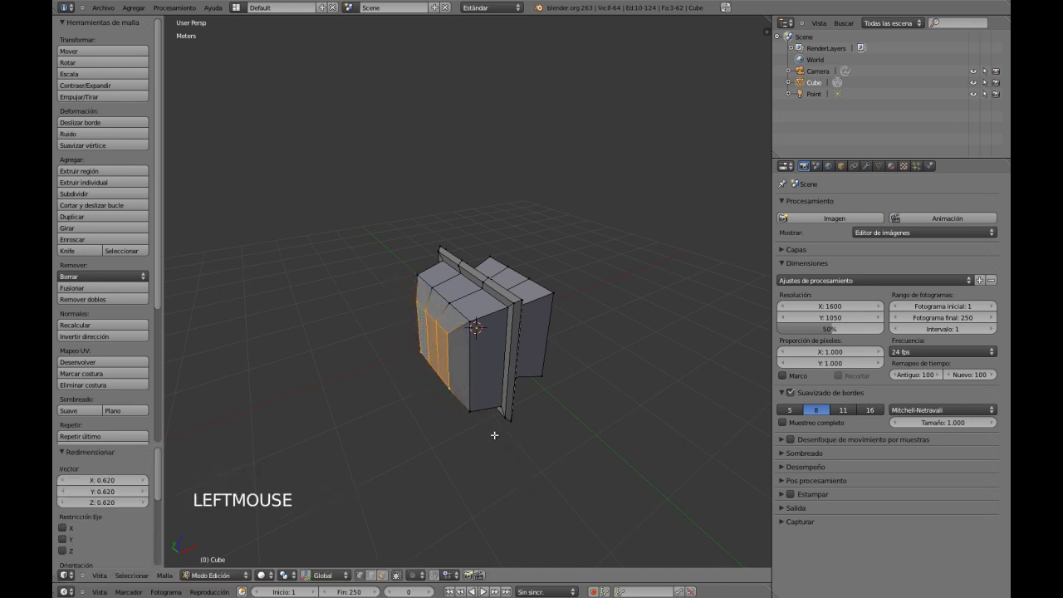
pyautogui.moveTo(496, 435); pyautogui.dragTo(525, 398, button='middle')
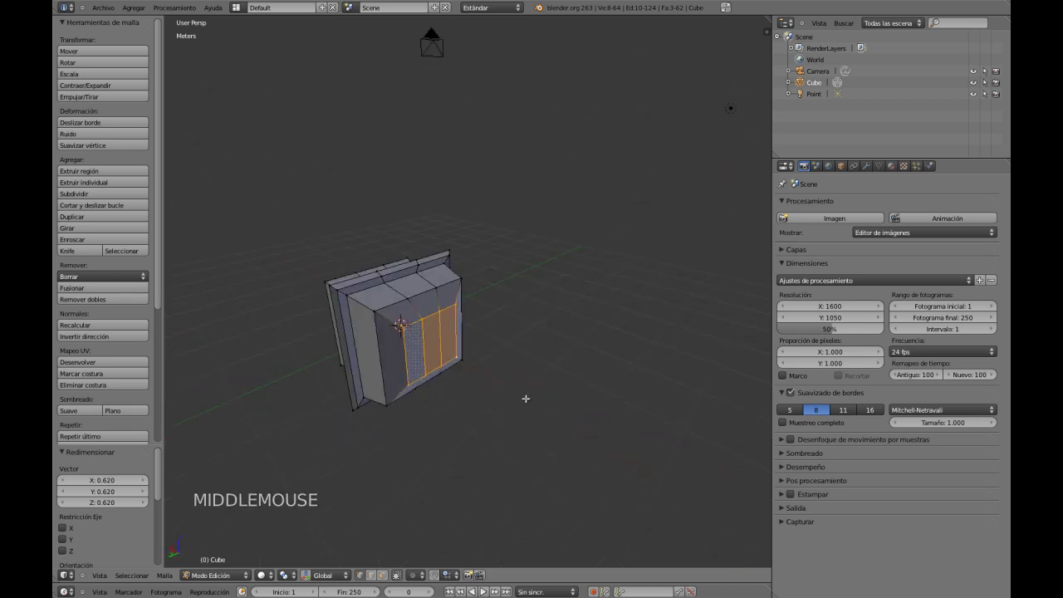
# Step: Add a centred horizontal loop cut around the whole mesh and scale it to about 0.82
pyautogui.keyDown('shift'); pyautogui.moveTo(442, 362); pyautogui.dragTo(573, 410, button='middle'); pyautogui.keyUp('shift')
pyautogui.hotkey('ctrl', 'r')
pyautogui.click(449, 362)
pyautogui.click(448, 359)
pyautogui.rightClick(449, 359)
pyautogui.press('s')
pyautogui.press('s')
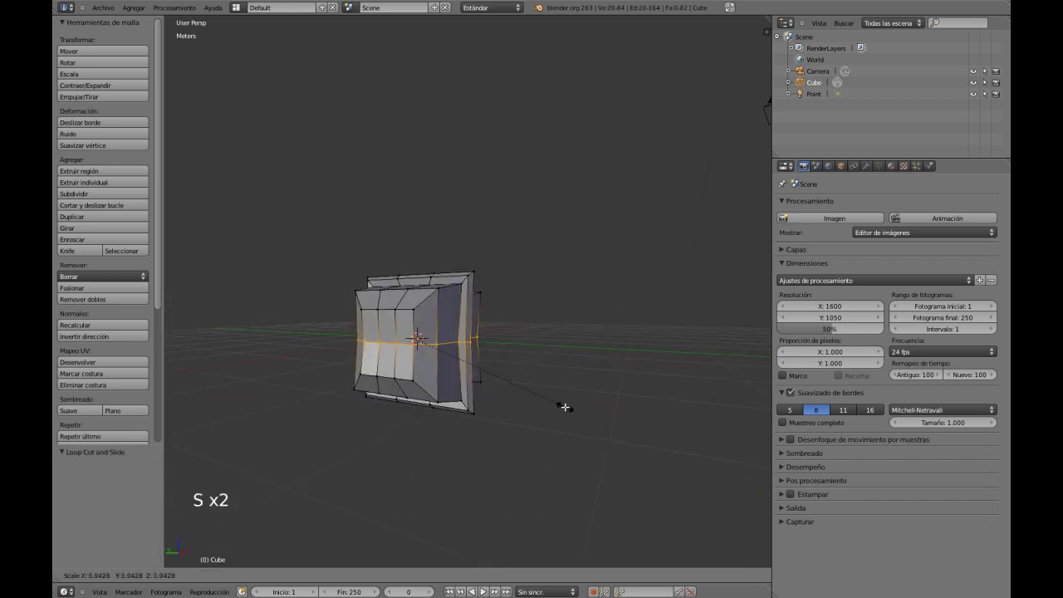
pyautogui.click(545, 391)
pyautogui.moveTo(546, 391); pyautogui.dragTo(532, 380, button='middle')
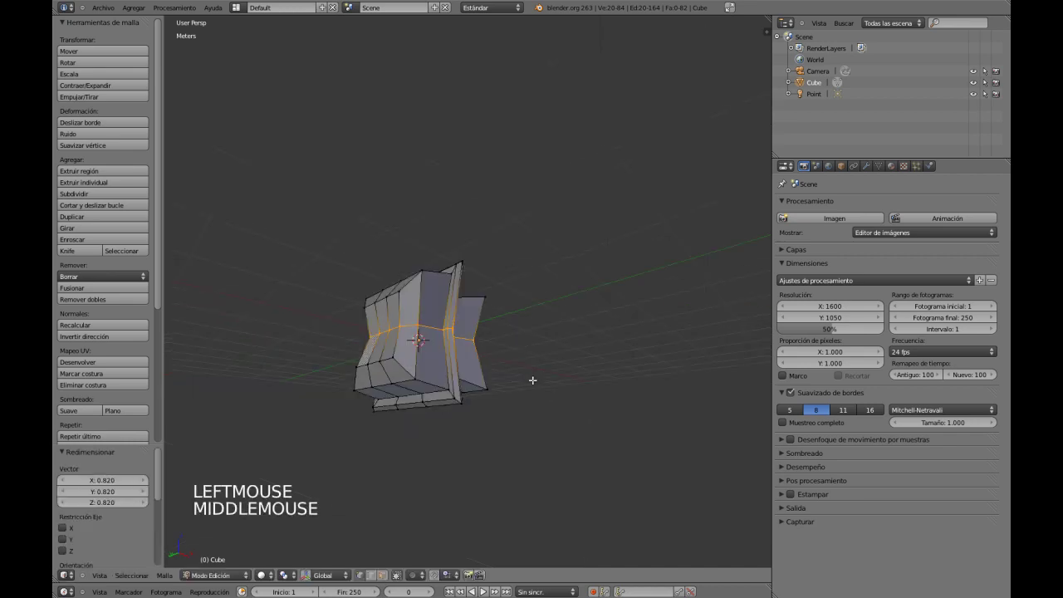
# Step: Examine how the scaled horizontal loop shapes the mesh on all sides
pyautogui.moveTo(463, 398); pyautogui.dragTo(597, 380, button='middle')
pyautogui.keyDown('shift'); pyautogui.moveTo(473, 380); pyautogui.dragTo(621, 414, button='middle'); pyautogui.keyUp('shift')
pyautogui.moveTo(540, 447); pyautogui.dragTo(426, 418, button='middle')
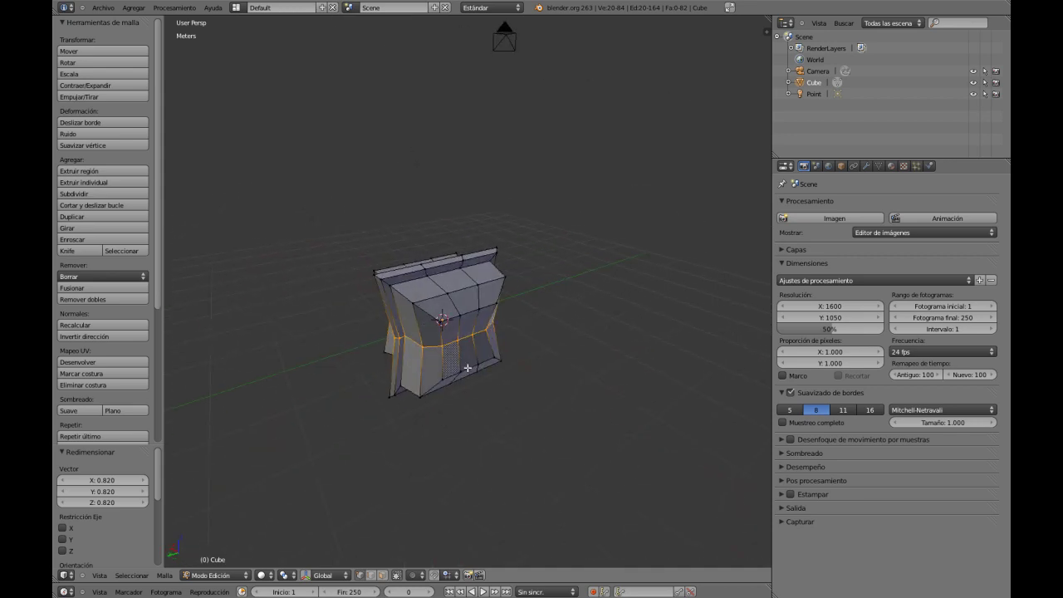
pyautogui.moveTo(485, 381); pyautogui.dragTo(452, 363, button='middle')
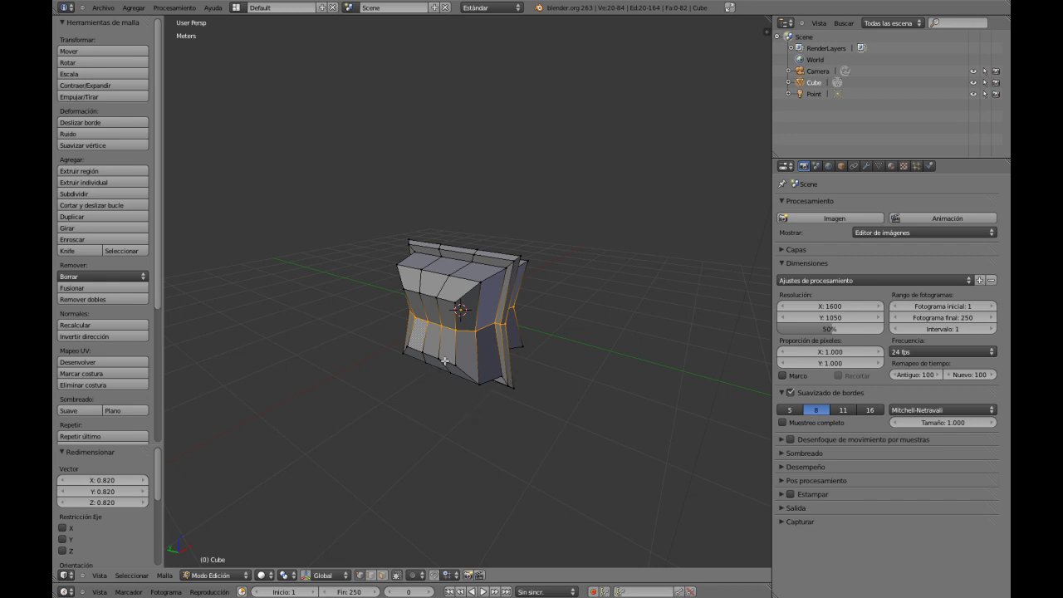
pyautogui.moveTo(452, 364); pyautogui.dragTo(363, 370, button='middle')
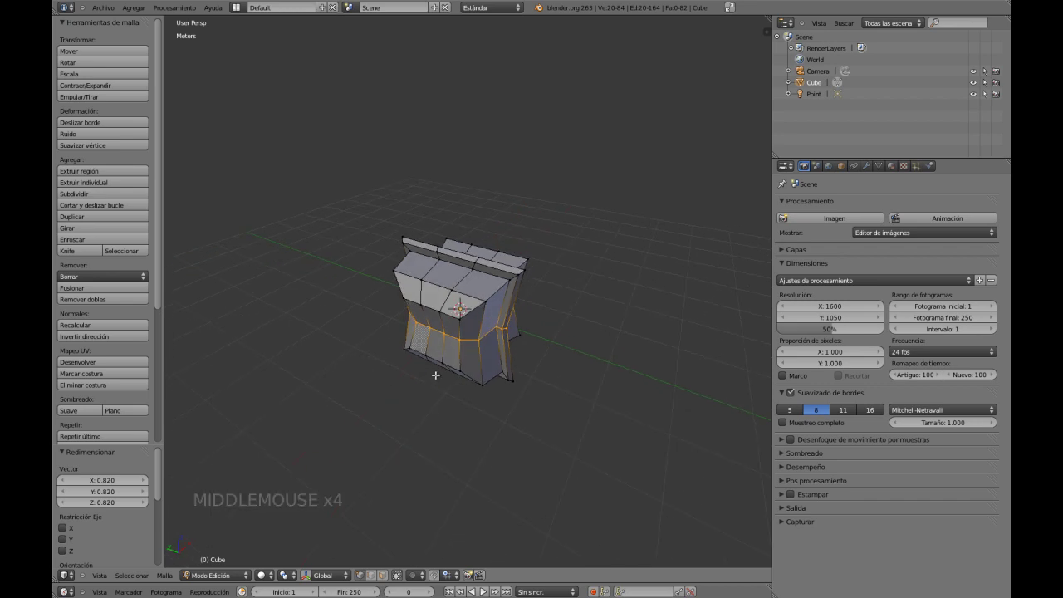
pyautogui.hotkey('shift', 'a')
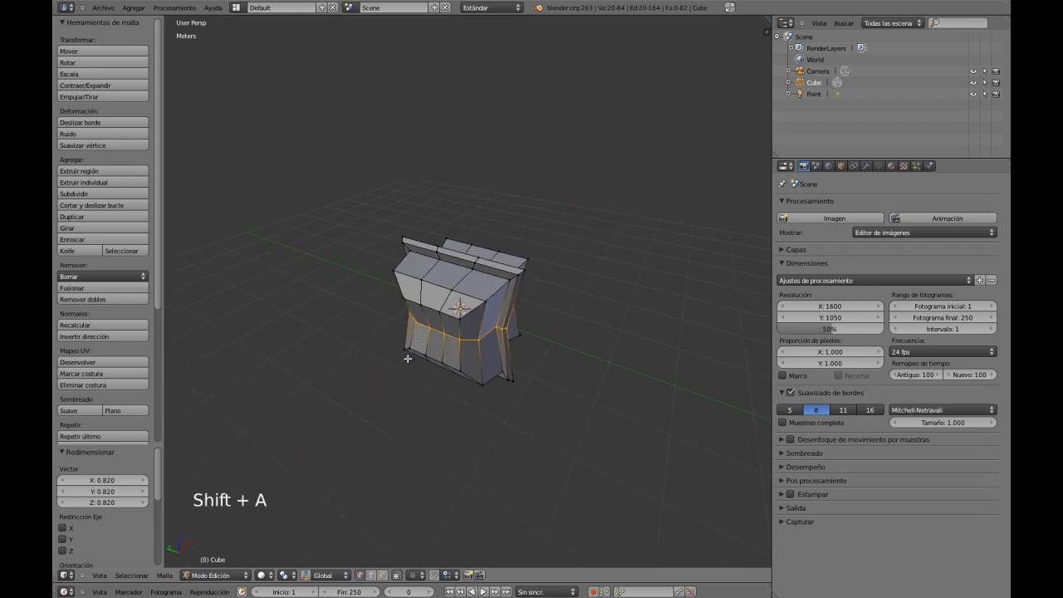
pyautogui.hotkey('shift', 'a')
pyautogui.moveTo(476, 362); pyautogui.dragTo(612, 368, button='middle')
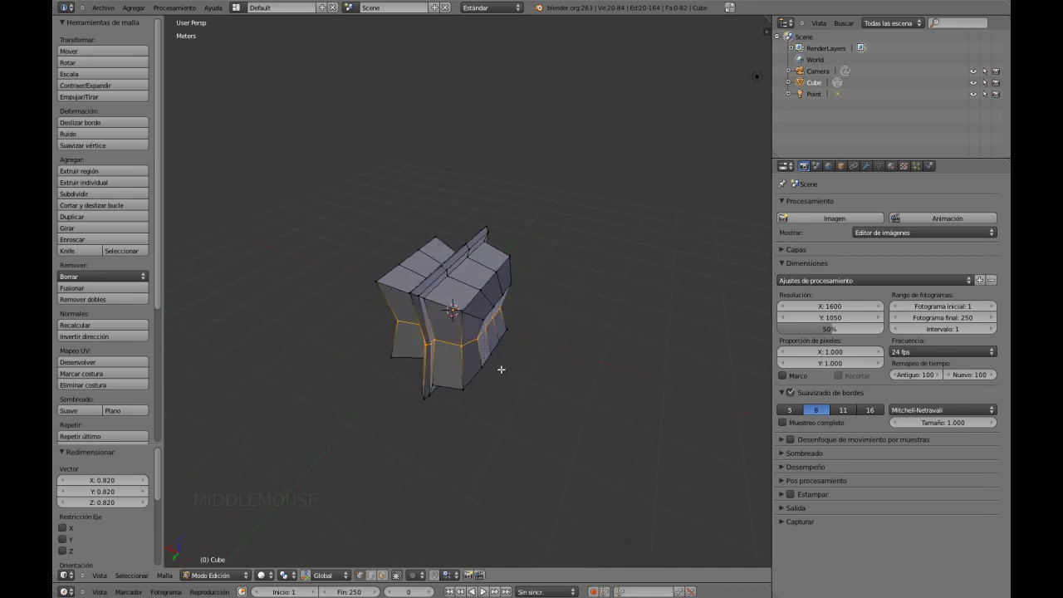
pyautogui.moveTo(501, 368)
pyautogui.mouseDown(button='middle')
pyautogui.moveTo(556, 366)
pyautogui.moveTo(538, 388)
pyautogui.moveTo(532, 361)
pyautogui.moveTo(516, 363)
pyautogui.mouseUp(button='middle')
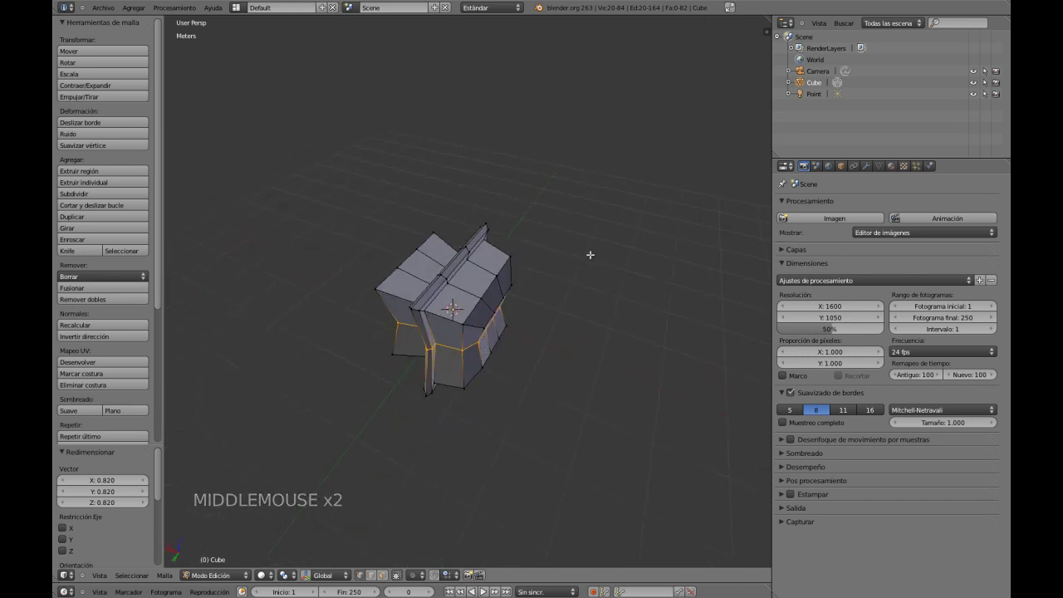
# Step: View the cube's modifier settings, return to the render settings, and inspect the mesh from the side and below
pyautogui.click(867, 167)
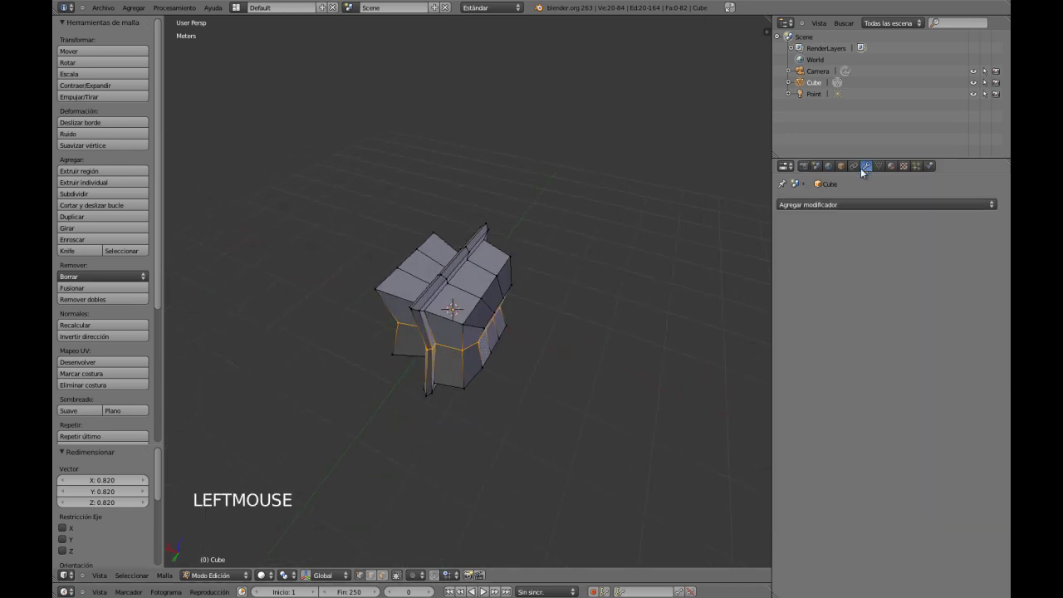
pyautogui.click(805, 167)
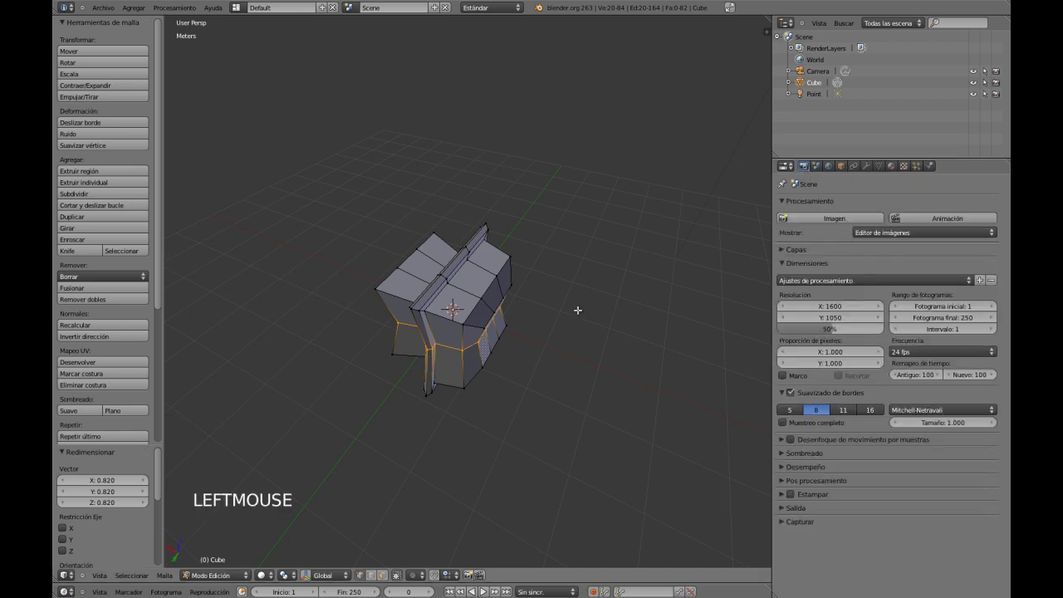
pyautogui.moveTo(574, 296); pyautogui.dragTo(645, 272, button='middle')
pyautogui.moveTo(461, 351); pyautogui.dragTo(503, 360, button='middle')
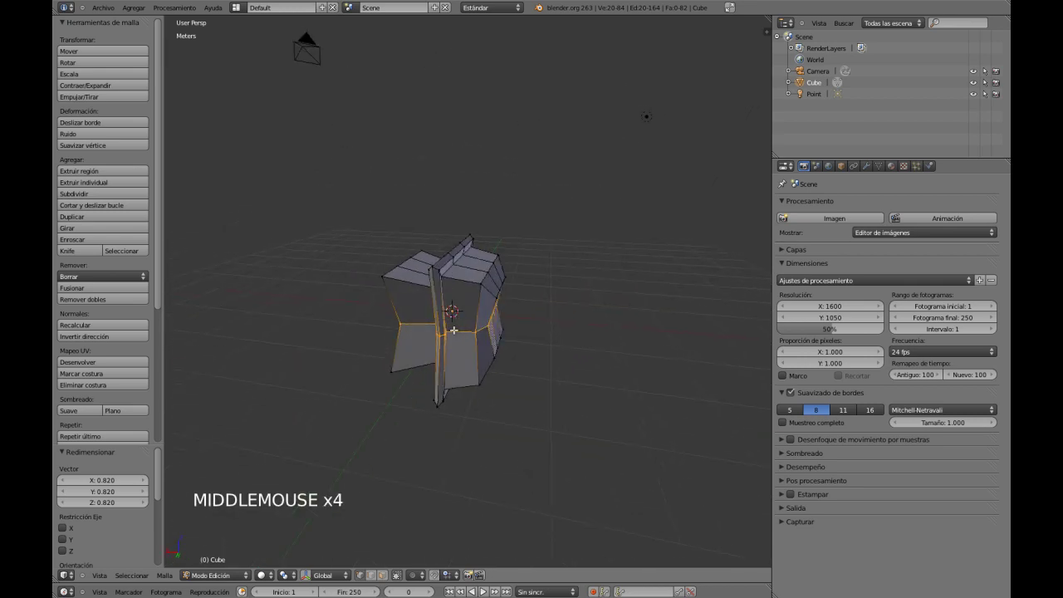
pyautogui.moveTo(481, 352); pyautogui.dragTo(434, 370, button='middle')
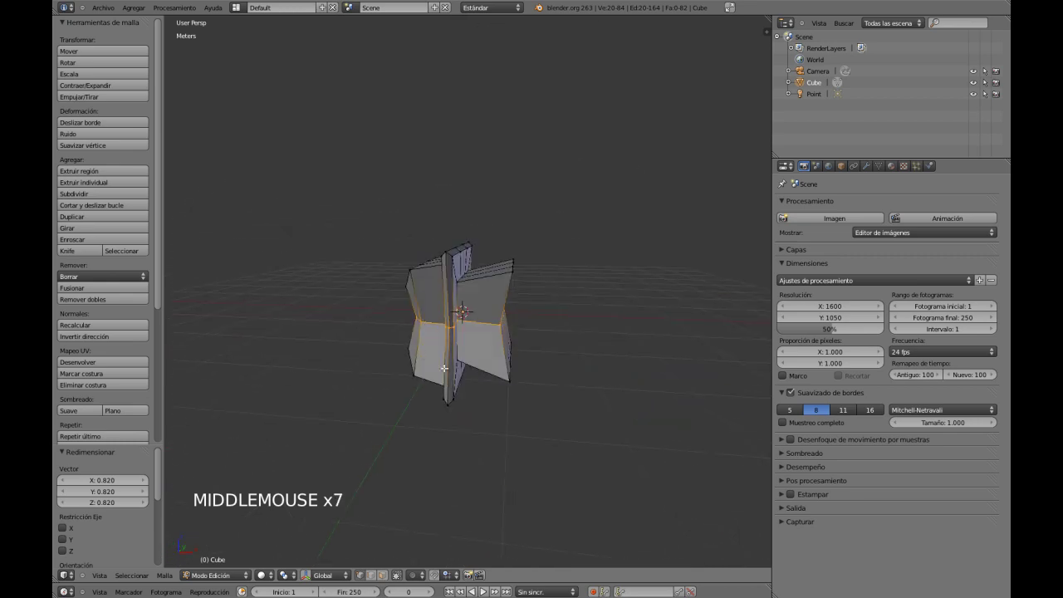
pyautogui.moveTo(444, 368); pyautogui.dragTo(461, 371, button='middle')
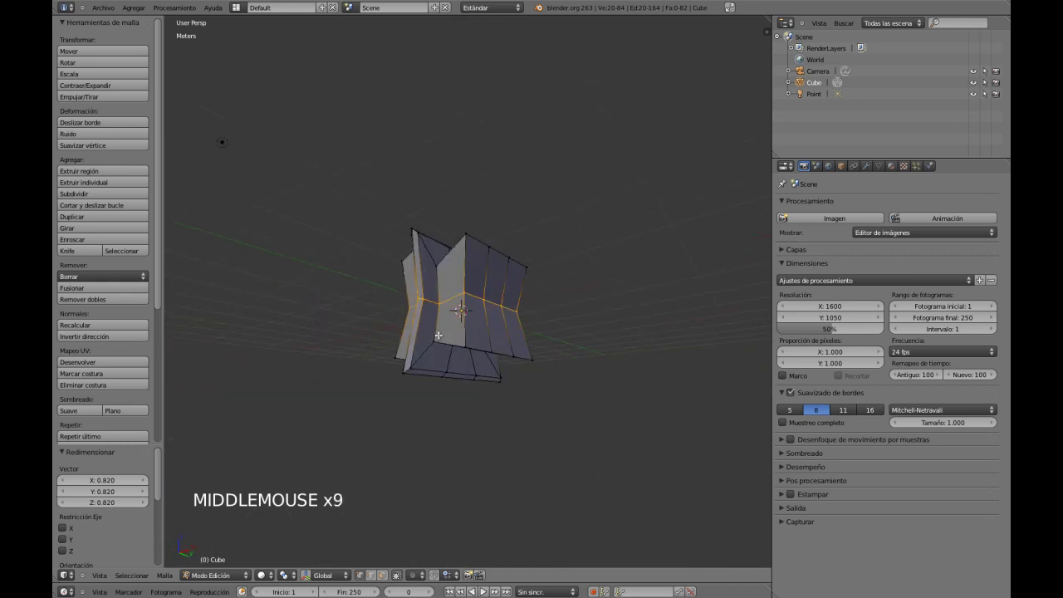
# Step: Examine the mesh with its scaled horizontal loop from several sides and heights
pyautogui.keyDown('shift'); pyautogui.moveTo(520, 404); pyautogui.dragTo(497, 385, button='middle'); pyautogui.keyUp('shift')
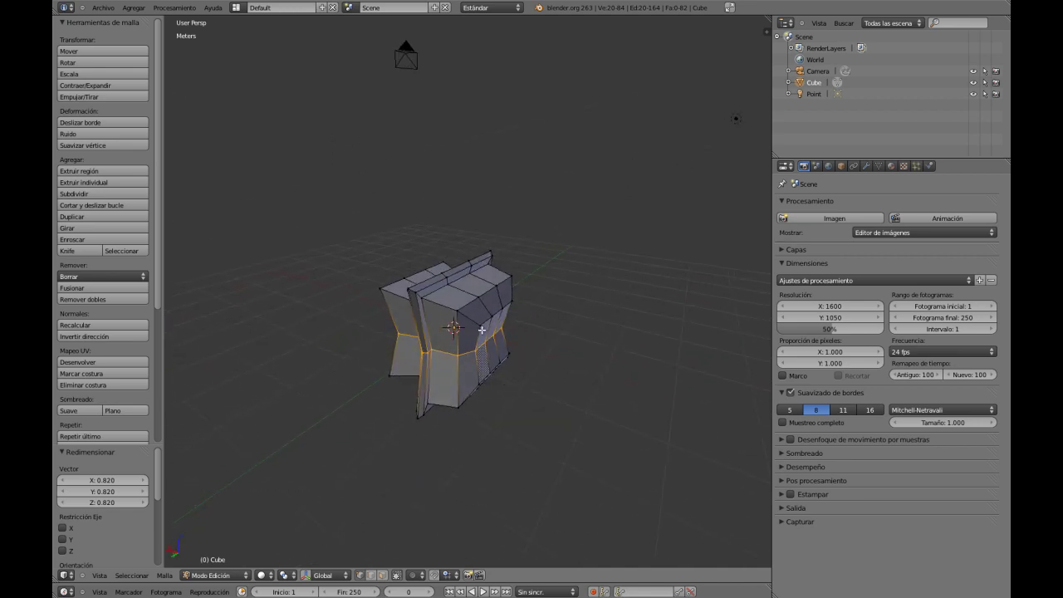
pyautogui.middleClick(483, 348)
pyautogui.moveTo(560, 365); pyautogui.dragTo(363, 396, button='middle')
pyautogui.moveTo(430, 385)
pyautogui.keyDown('shift'); pyautogui.mouseDown(button='middle')
pyautogui.moveTo(464, 336)
pyautogui.moveTo(451, 378)
pyautogui.moveTo(404, 396)
pyautogui.moveTo(419, 396)
pyautogui.mouseUp(button='middle'); pyautogui.keyUp('shift')
pyautogui.keyDown('shift'); pyautogui.moveTo(419, 396); pyautogui.dragTo(469, 391, button='middle'); pyautogui.keyUp('shift')
pyautogui.moveTo(470, 391)
pyautogui.mouseDown(button='middle')
pyautogui.moveTo(472, 370)
pyautogui.moveTo(479, 394)
pyautogui.moveTo(466, 416)
pyautogui.moveTo(461, 378)
pyautogui.moveTo(463, 389)
pyautogui.mouseUp(button='middle')
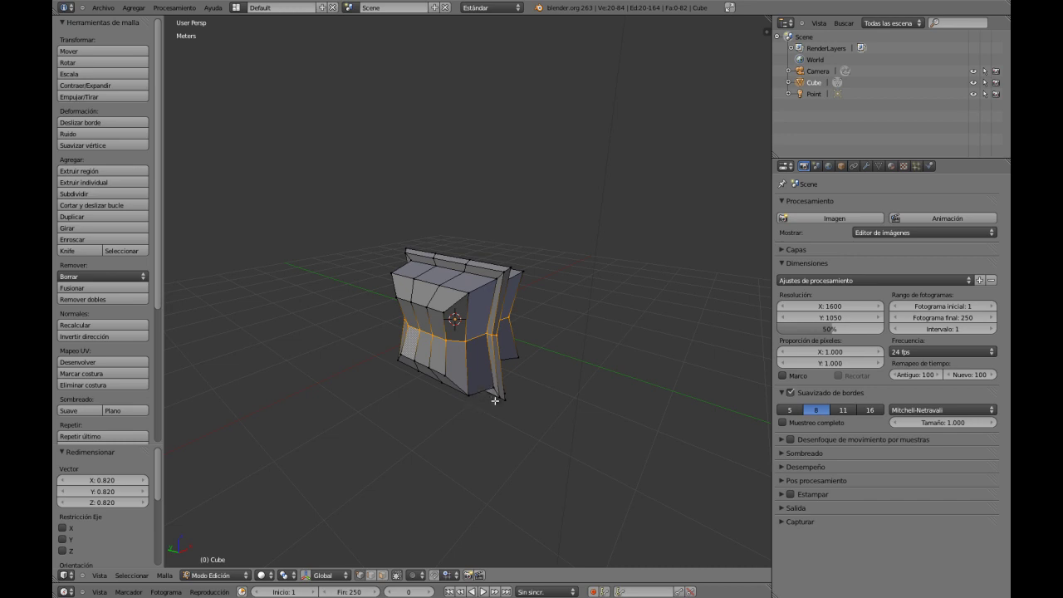
pyautogui.moveTo(465, 376); pyautogui.dragTo(548, 328, button='middle')
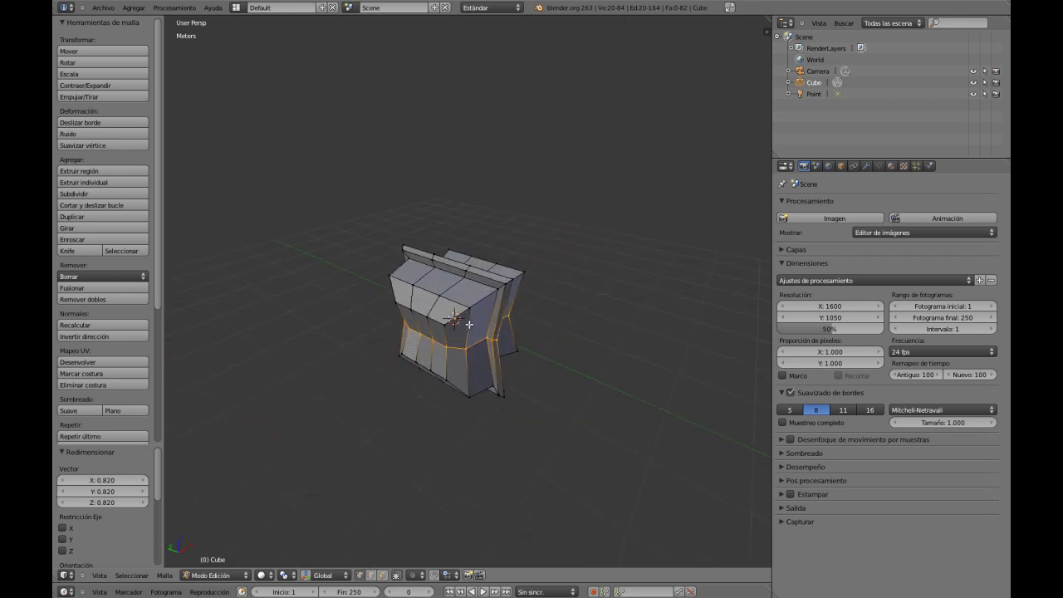
pyautogui.moveTo(470, 324)
pyautogui.keyDown('shift'); pyautogui.mouseDown(button='middle')
pyautogui.moveTo(480, 308)
pyautogui.moveTo(463, 321)
pyautogui.mouseUp(button='middle'); pyautogui.keyUp('shift')
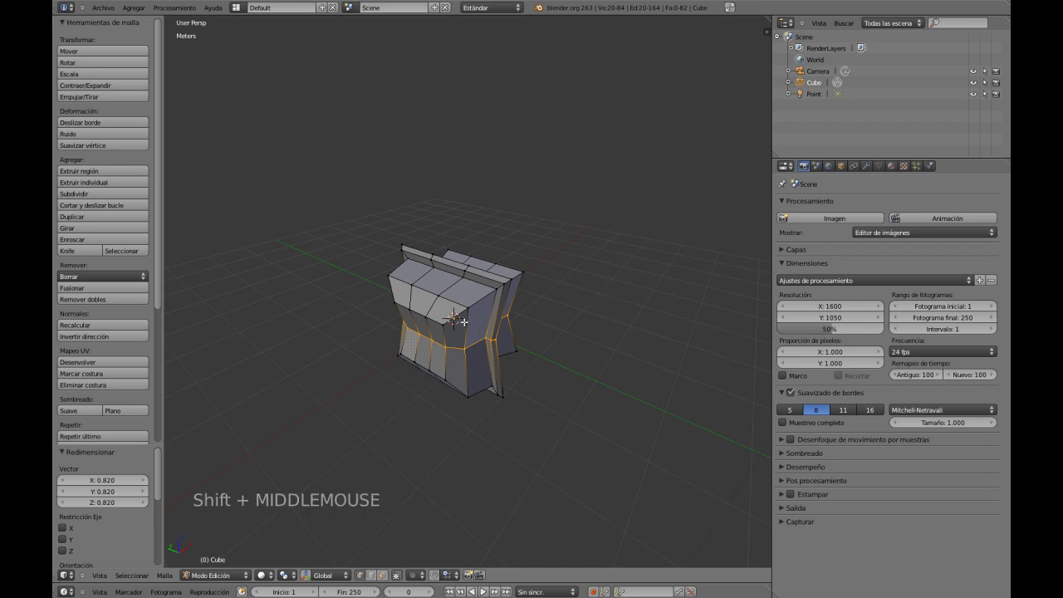
# Step: Select the outer edge loop around one end face and add intersecting loops until the whole end face is covered
pyautogui.keyDown('alt'); pyautogui.rightClick(464, 324); pyautogui.keyUp('alt')
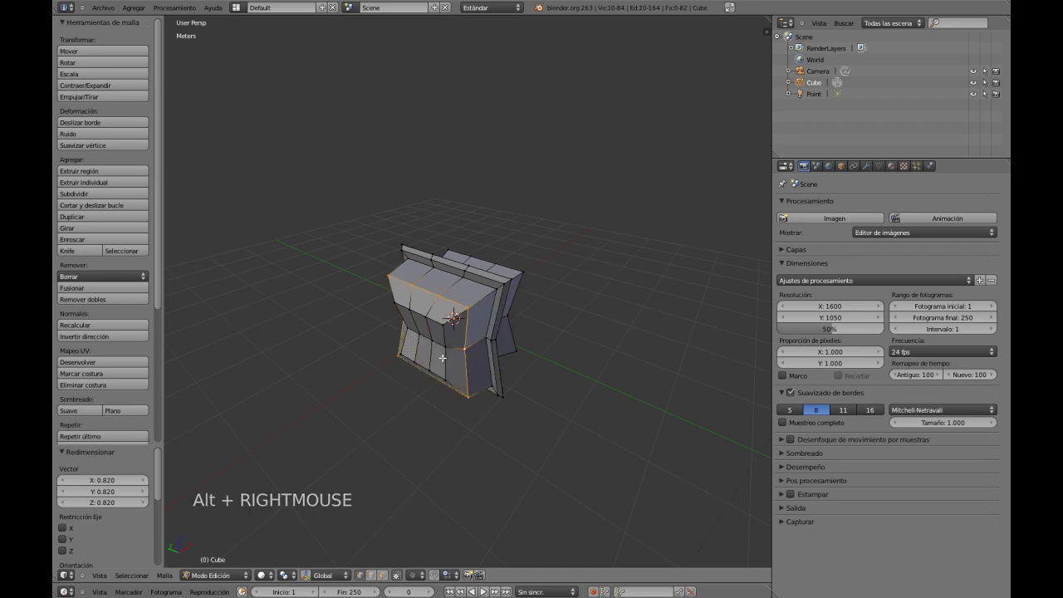
pyautogui.keyDown('alt'); pyautogui.keyDown('shift'); pyautogui.rightClick(438, 342); pyautogui.keyUp('shift'); pyautogui.keyUp('alt')
pyautogui.keyDown('alt'); pyautogui.keyDown('shift'); pyautogui.rightClick(429, 333); pyautogui.keyUp('shift'); pyautogui.keyUp('alt')
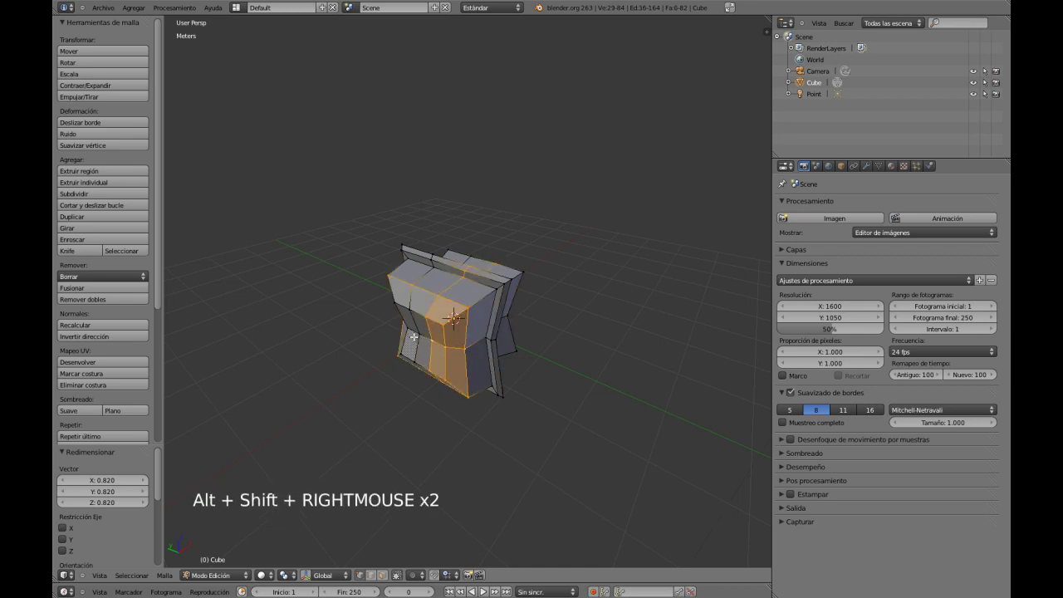
pyautogui.keyDown('alt'); pyautogui.keyDown('shift'); pyautogui.rightClick(413, 333); pyautogui.keyUp('shift'); pyautogui.keyUp('alt')
pyautogui.moveTo(461, 353); pyautogui.dragTo(537, 331, button='middle')
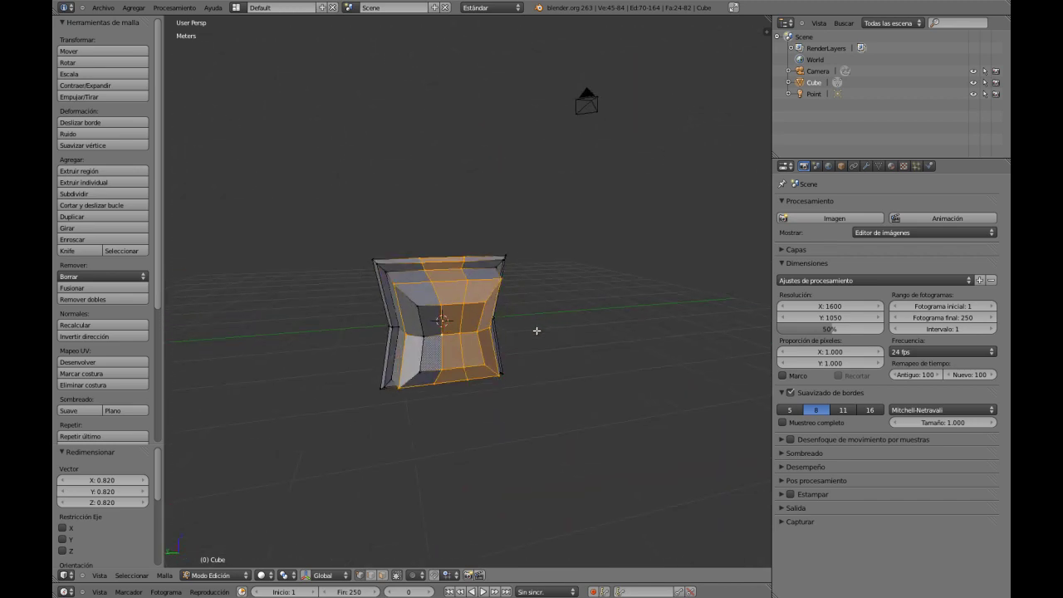
pyautogui.keyDown('alt'); pyautogui.keyDown('shift'); pyautogui.rightClick(421, 317); pyautogui.keyUp('shift'); pyautogui.keyUp('alt')
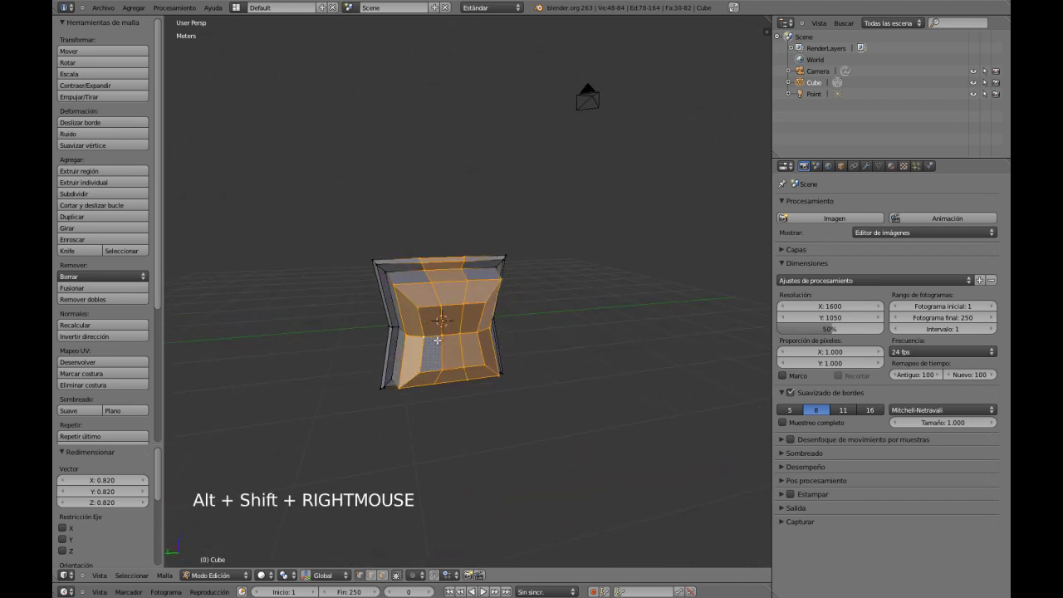
pyautogui.moveTo(462, 352); pyautogui.dragTo(347, 361, button='middle')
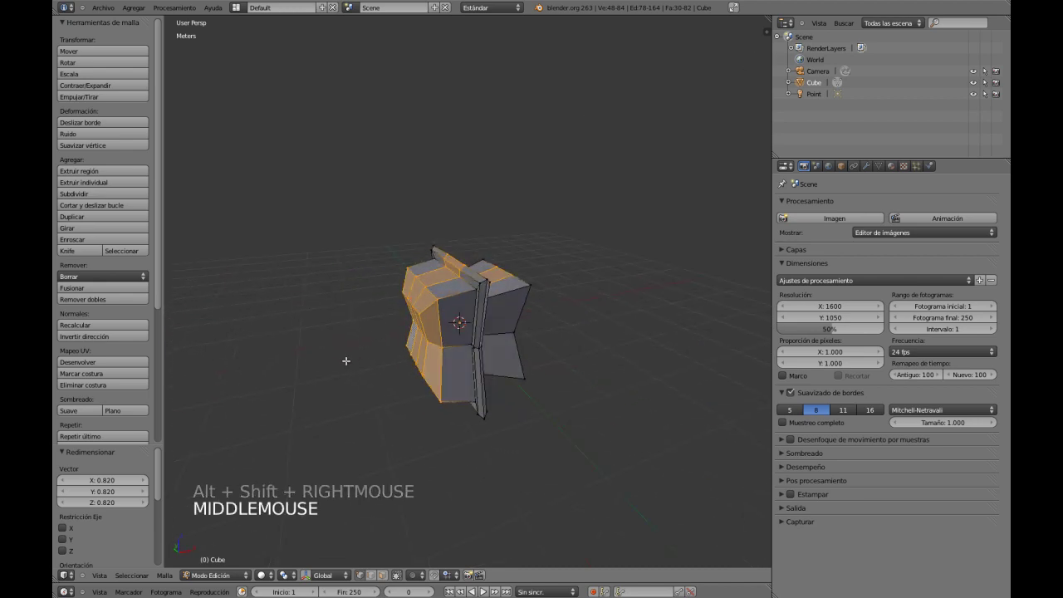
# Step: Extrude the selected faces in place and fatten them outward along their normals
pyautogui.press('e')
pyautogui.press('e')
pyautogui.rightClick(539, 381)
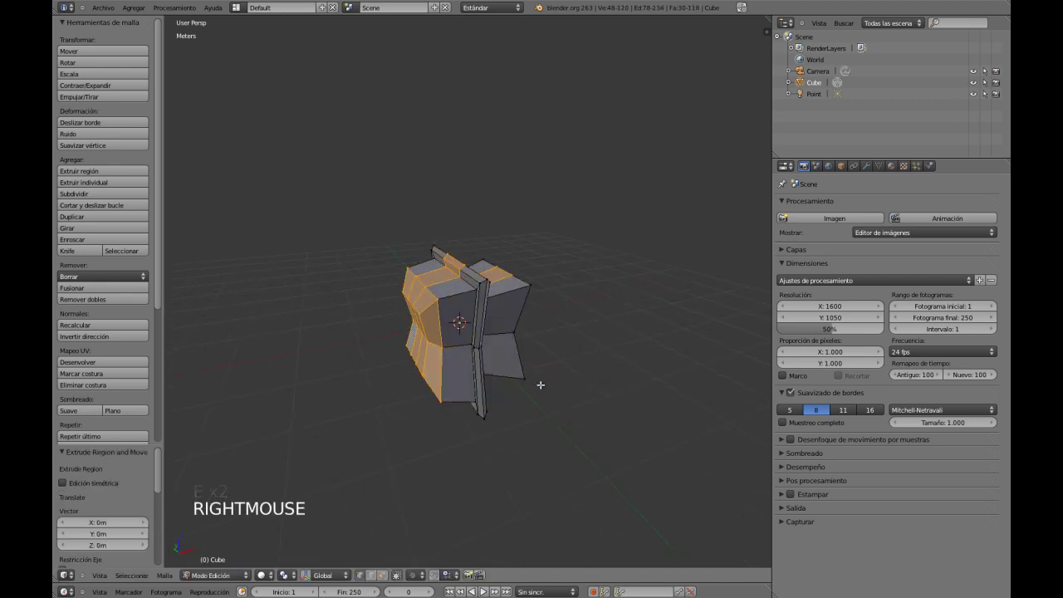
pyautogui.hotkey('alt', 's')
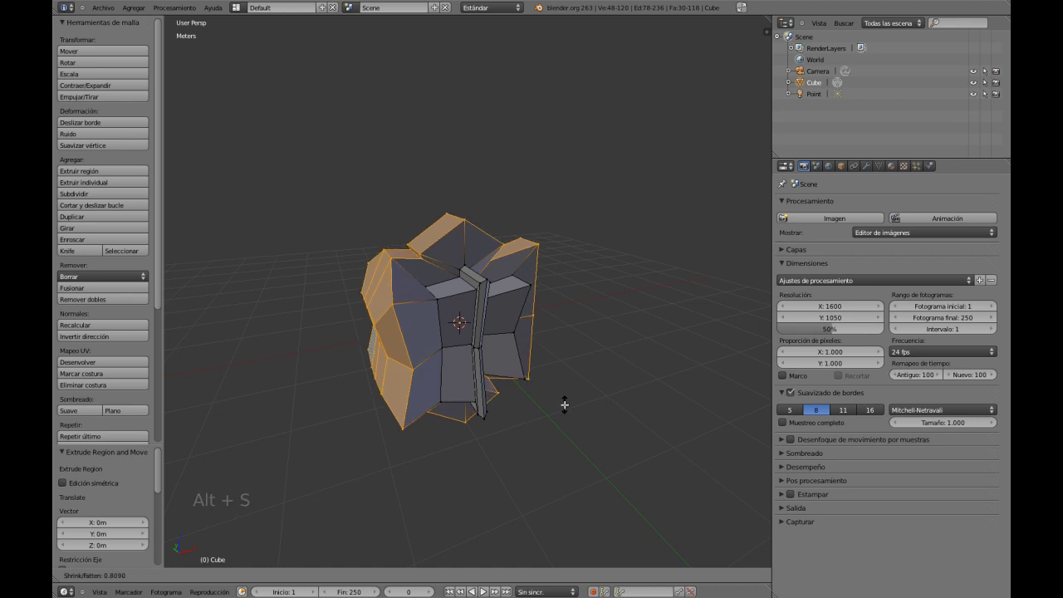
pyautogui.click(534, 394)
# Step: View the extruded mesh in object mode from different sides and hide the tool shelf
pyautogui.moveTo(534, 393); pyautogui.dragTo(363, 400, button='middle')
pyautogui.press('Tab')
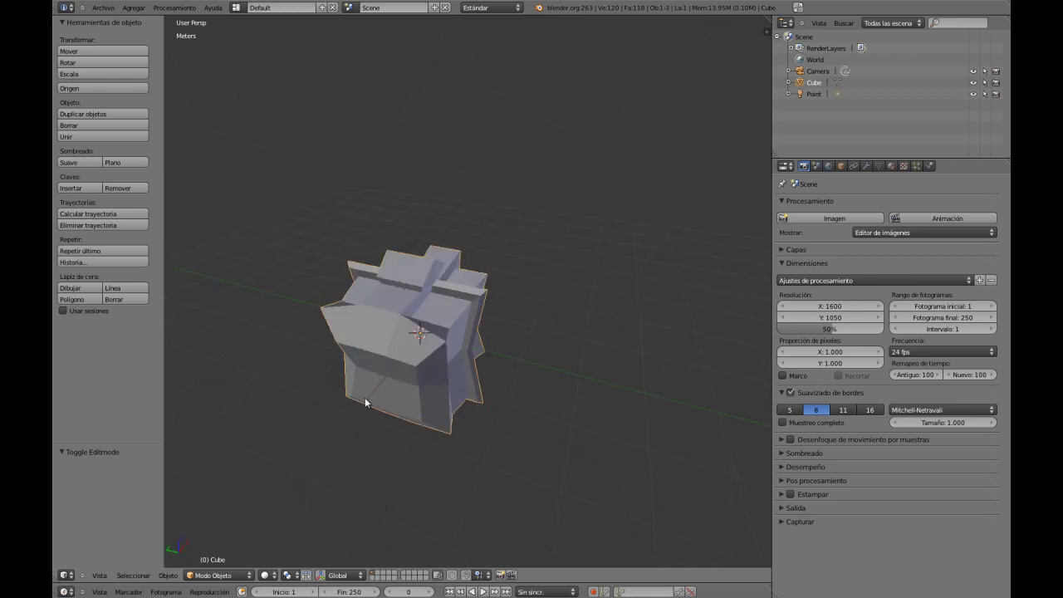
pyautogui.keyDown('shift'); pyautogui.moveTo(386, 356); pyautogui.dragTo(447, 355, button='middle'); pyautogui.keyUp('shift')
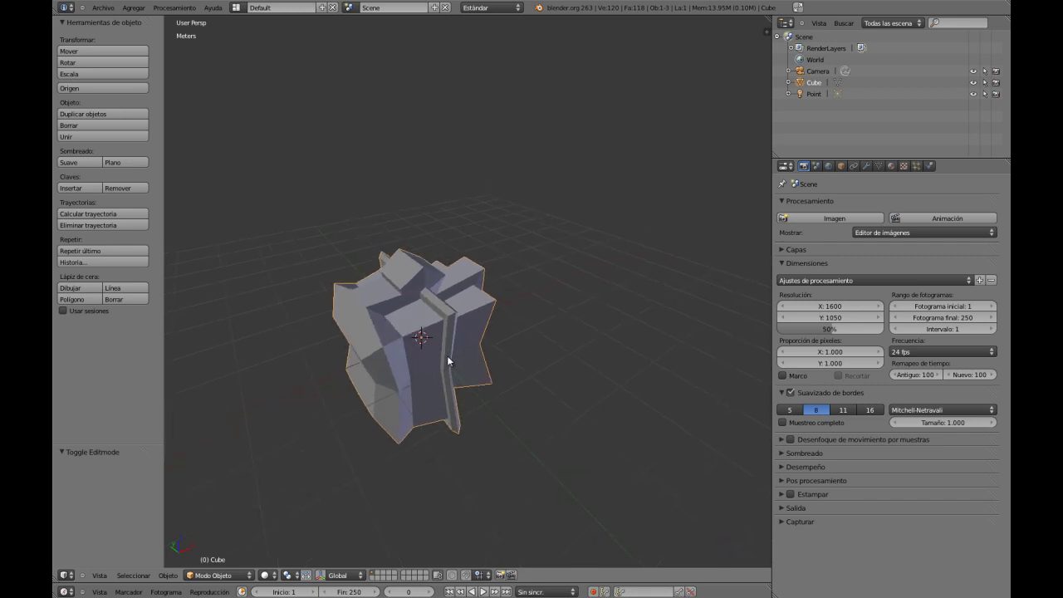
pyautogui.keyDown('shift'); pyautogui.moveTo(440, 340); pyautogui.dragTo(450, 313, button='middle'); pyautogui.keyUp('shift')
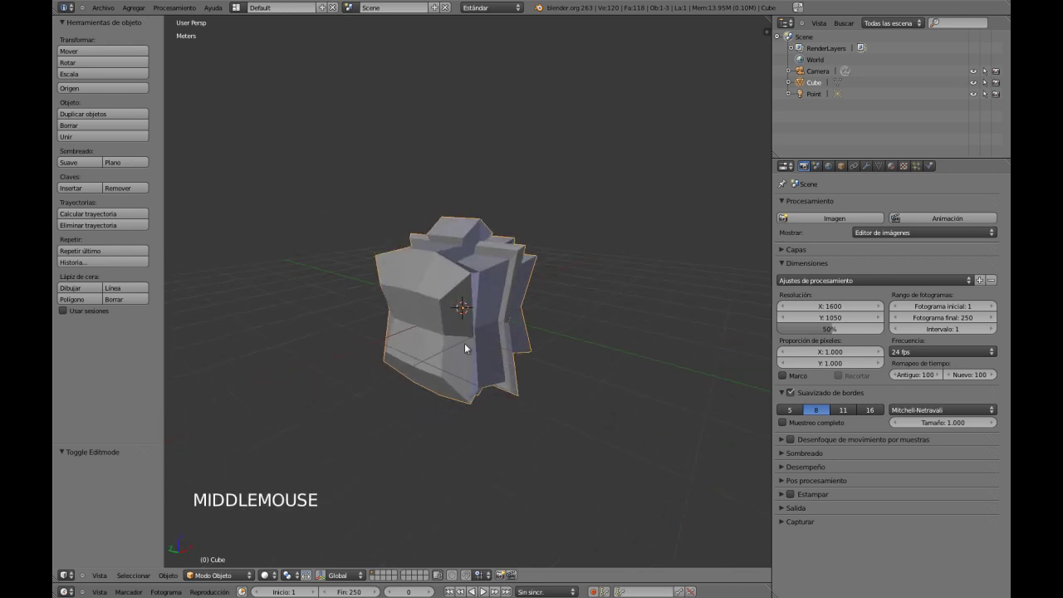
pyautogui.press('t')
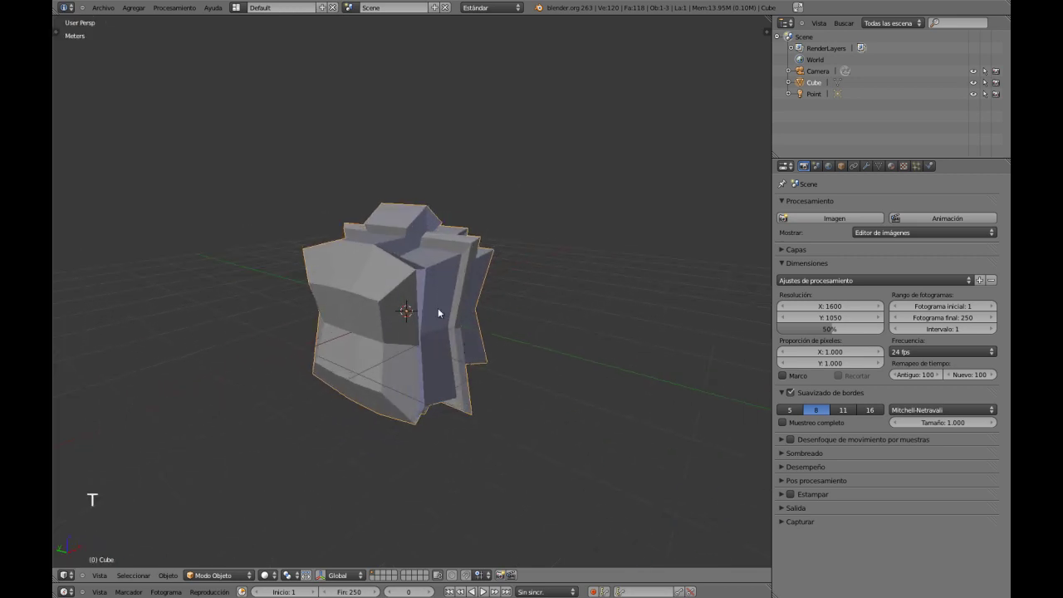
# Step: Return the mesh to edit mode and deselect everything
pyautogui.press('Tab')
pyautogui.moveTo(425, 308); pyautogui.dragTo(423, 344, button='middle')
pyautogui.press('a')
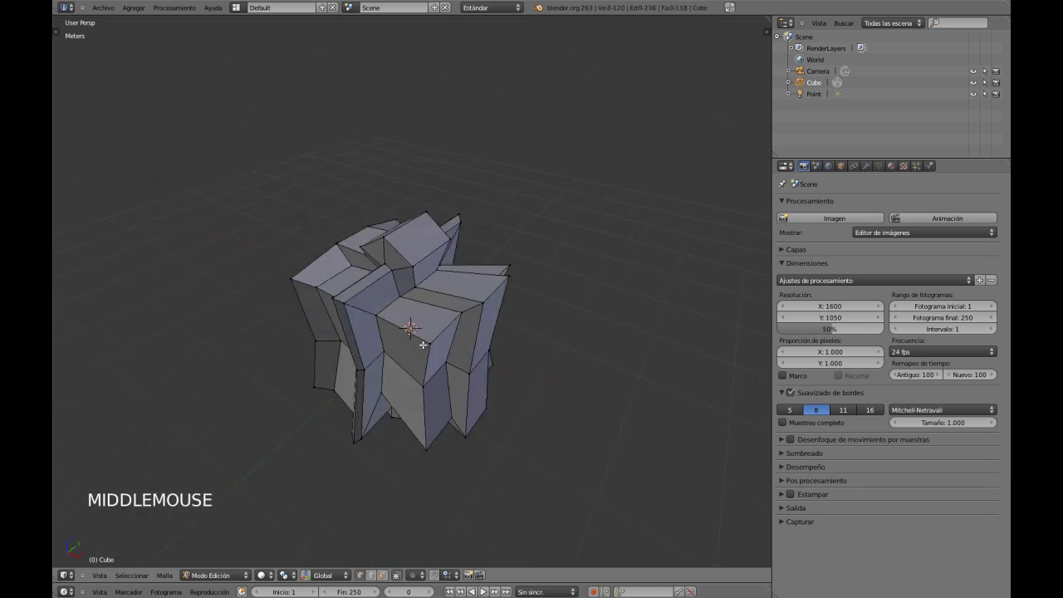
pyautogui.rightClick(430, 343)
pyautogui.keyDown('shift'); pyautogui.rightClick(430, 343); pyautogui.keyUp('shift')
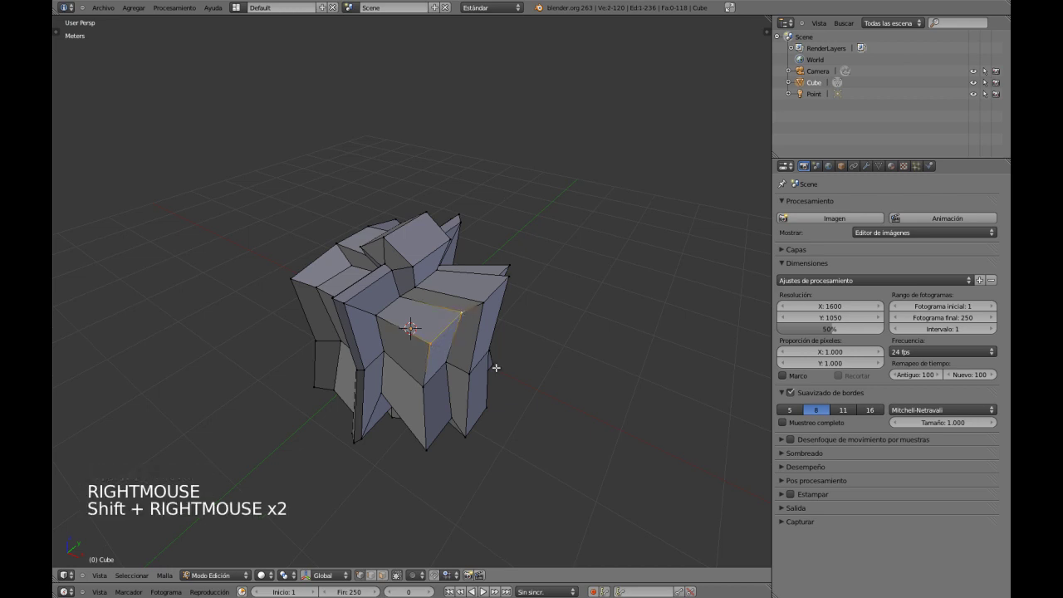
pyautogui.press('e')
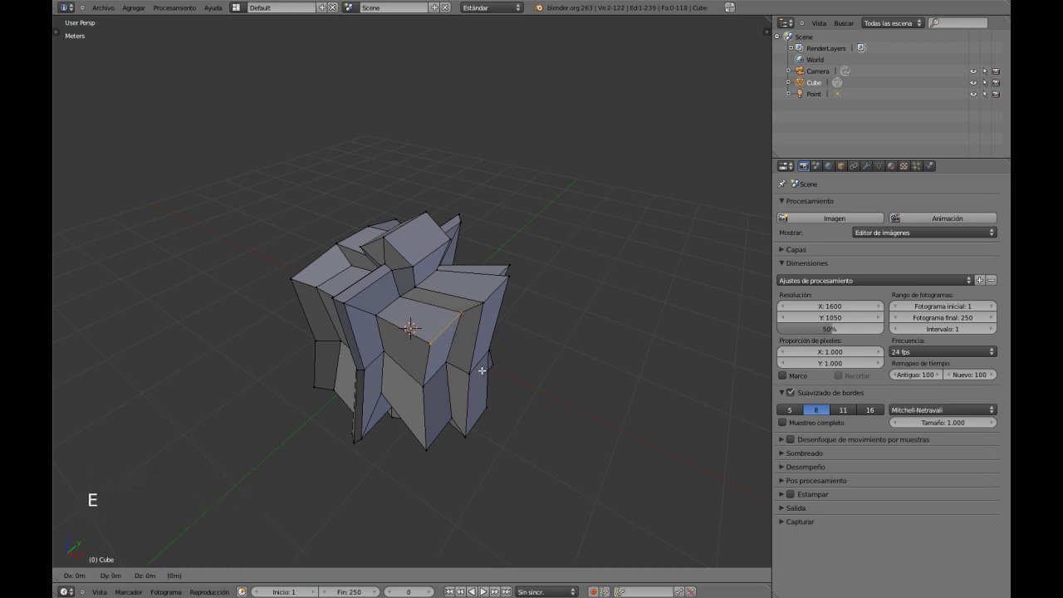
pyautogui.rightClick(481, 308)
pyautogui.hotkey('ctrl', 'z')
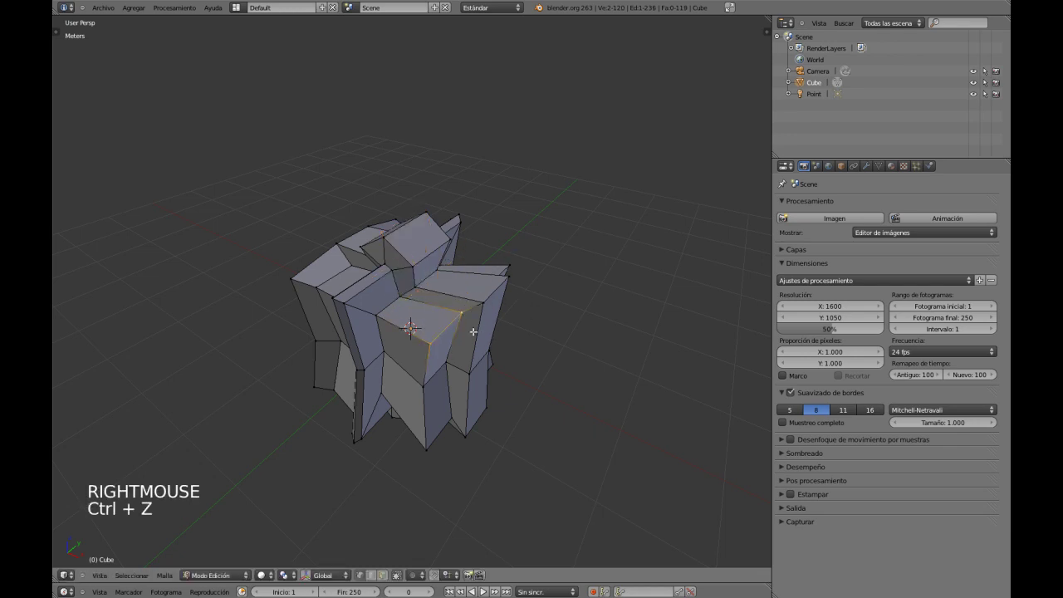
# Step: Select a single upper corner vertex beside the groove and try rotating and scaling it
pyautogui.rightClick(479, 300)
pyautogui.press('r')
pyautogui.press('r')
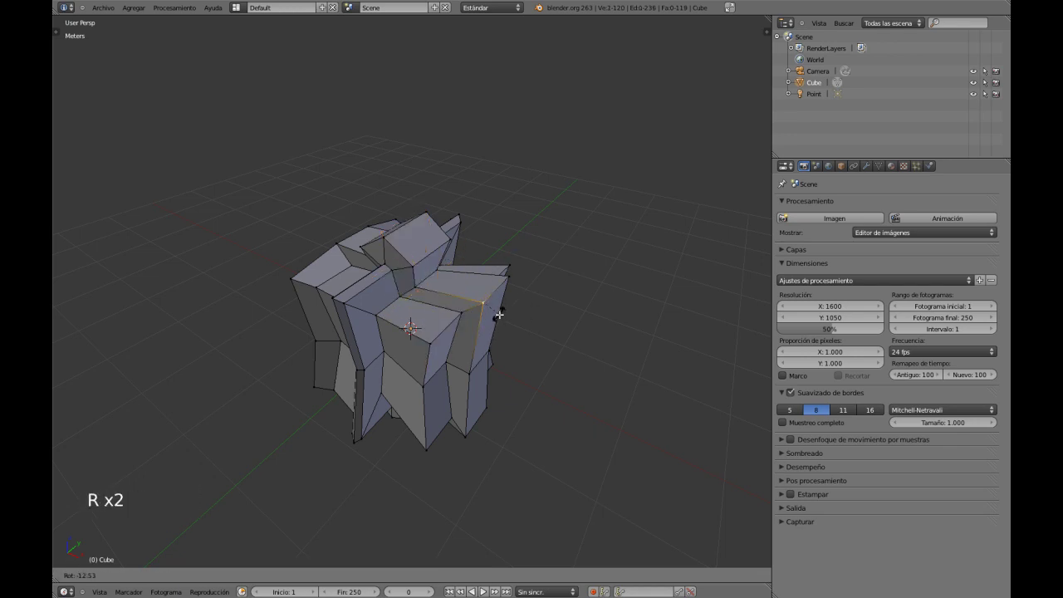
pyautogui.rightClick(500, 329)
pyautogui.press('s')
pyautogui.press('s')
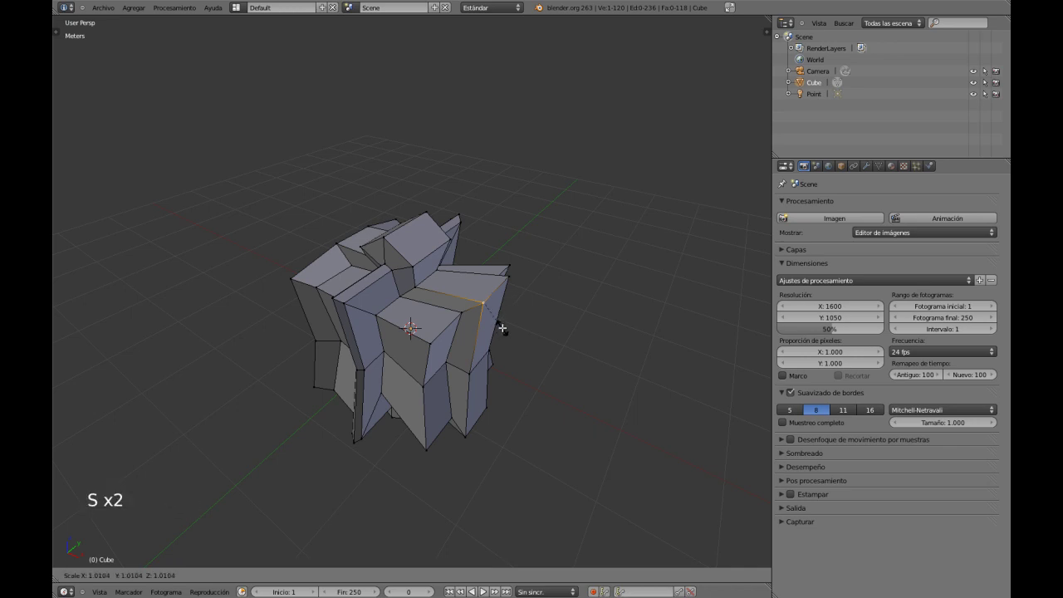
# Step: Extrude the corner vertex upward by about 1.3 m, and extrude a second edge sideways from its new end
pyautogui.press('e')
pyautogui.press('e')
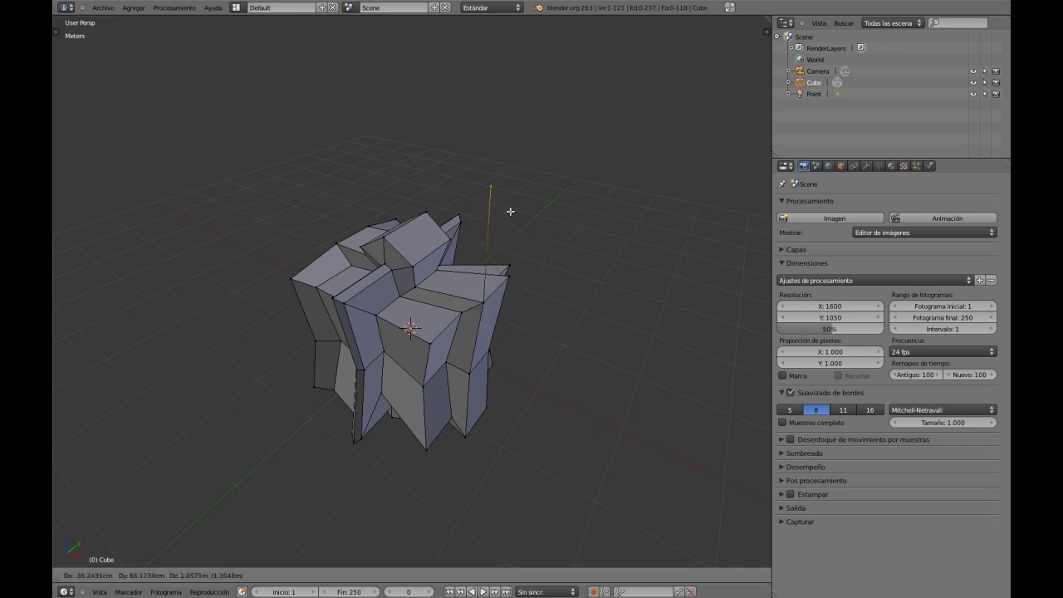
pyautogui.click(511, 211)
pyautogui.moveTo(513, 209); pyautogui.dragTo(558, 295, button='middle')
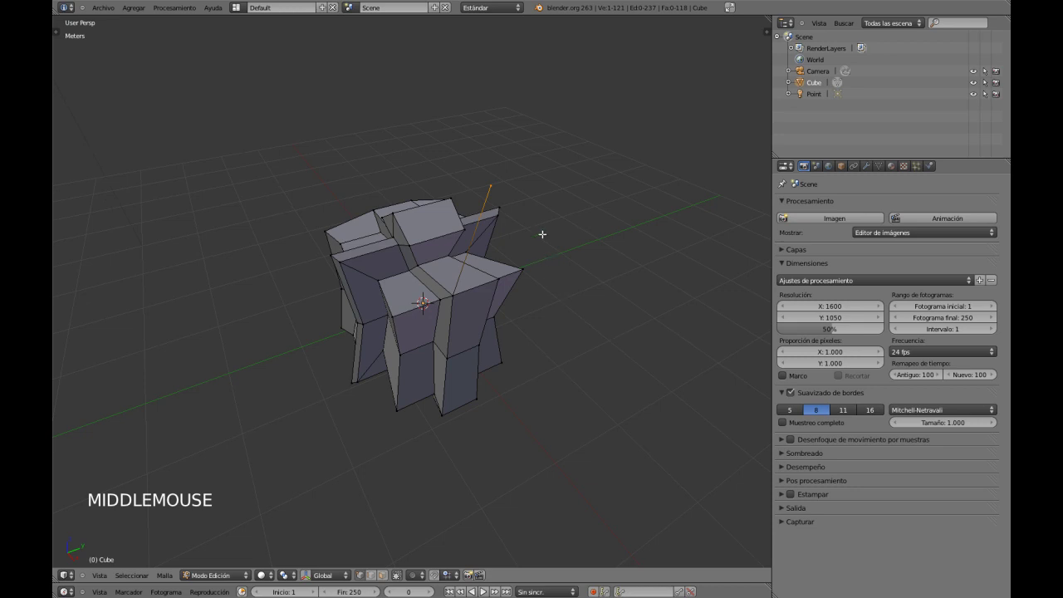
pyautogui.press('e')
pyautogui.press('e')
pyautogui.click(591, 258)
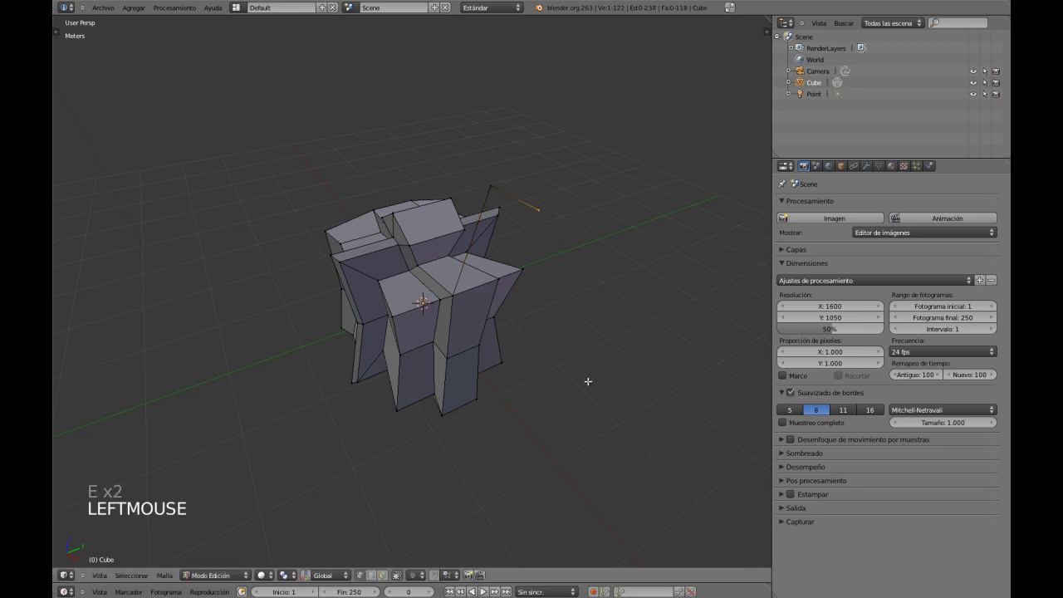
# Step: Select the two extruded vertices and the two upper corner vertices below them, and fill them with a face
pyautogui.moveTo(586, 377); pyautogui.dragTo(599, 398, button='middle')
pyautogui.moveTo(552, 310); pyautogui.dragTo(592, 309, button='middle')
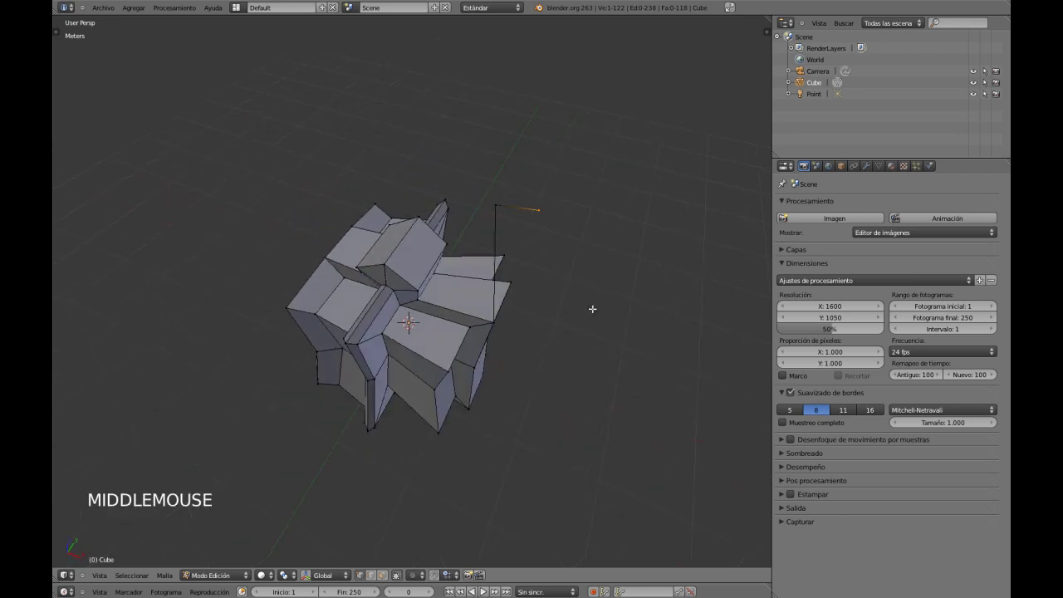
pyautogui.rightClick(493, 321)
pyautogui.keyDown('shift'); pyautogui.rightClick(498, 206); pyautogui.keyUp('shift')
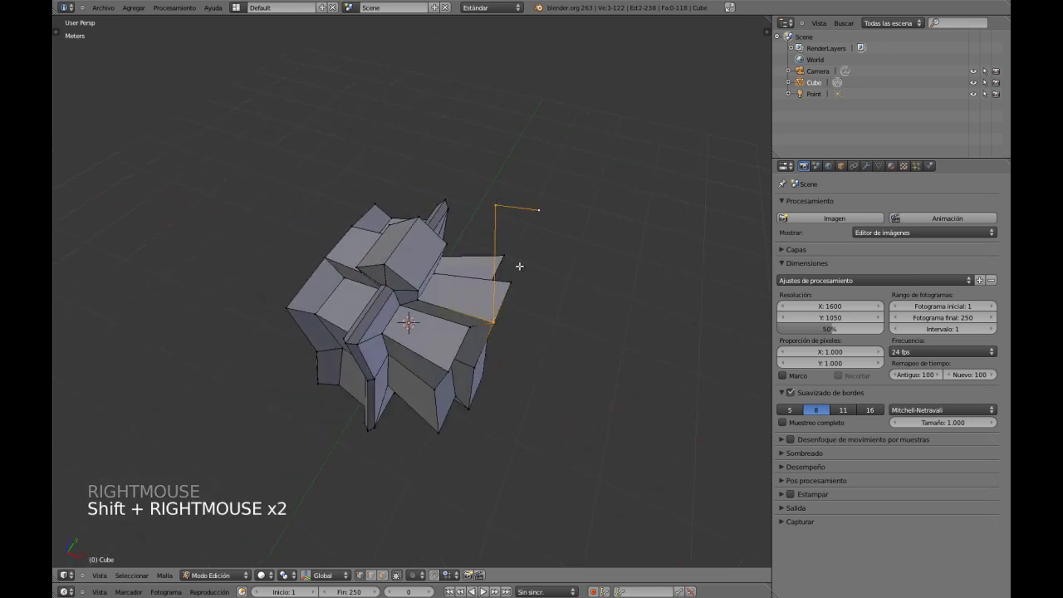
pyautogui.moveTo(561, 378); pyautogui.dragTo(519, 367, button='middle')
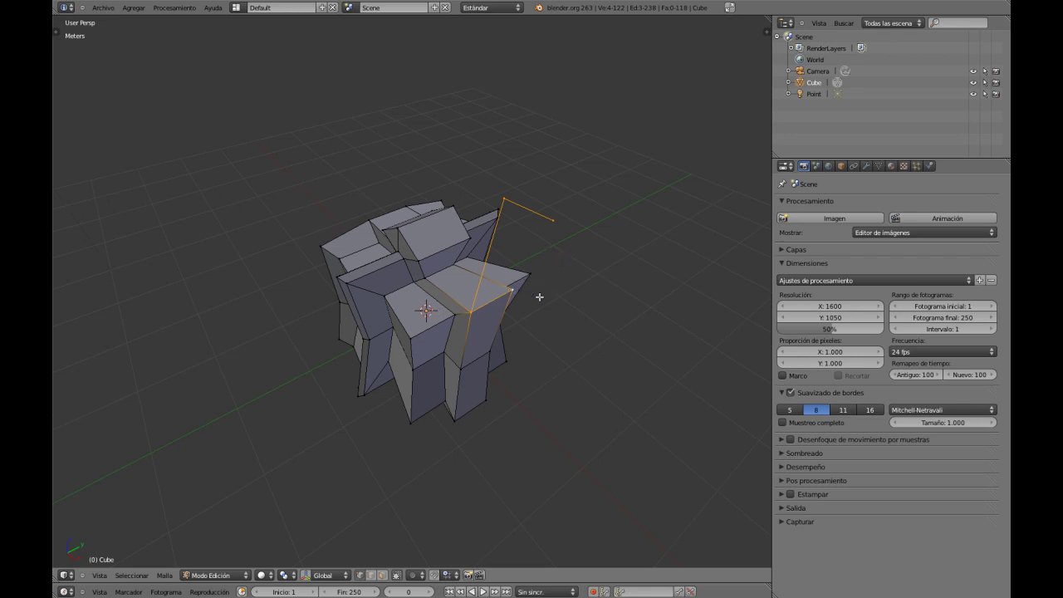
pyautogui.press('f')
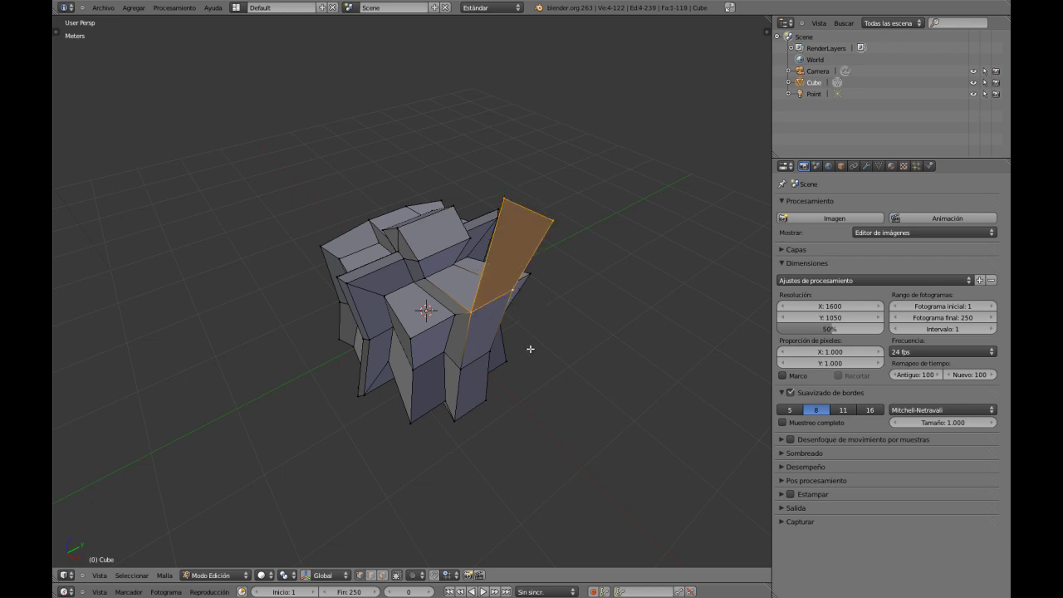
# Step: Move the first extruded vertex of the new face toward the other upper vertex to narrow the face's upper end
pyautogui.moveTo(530, 349); pyautogui.dragTo(463, 300, button='middle')
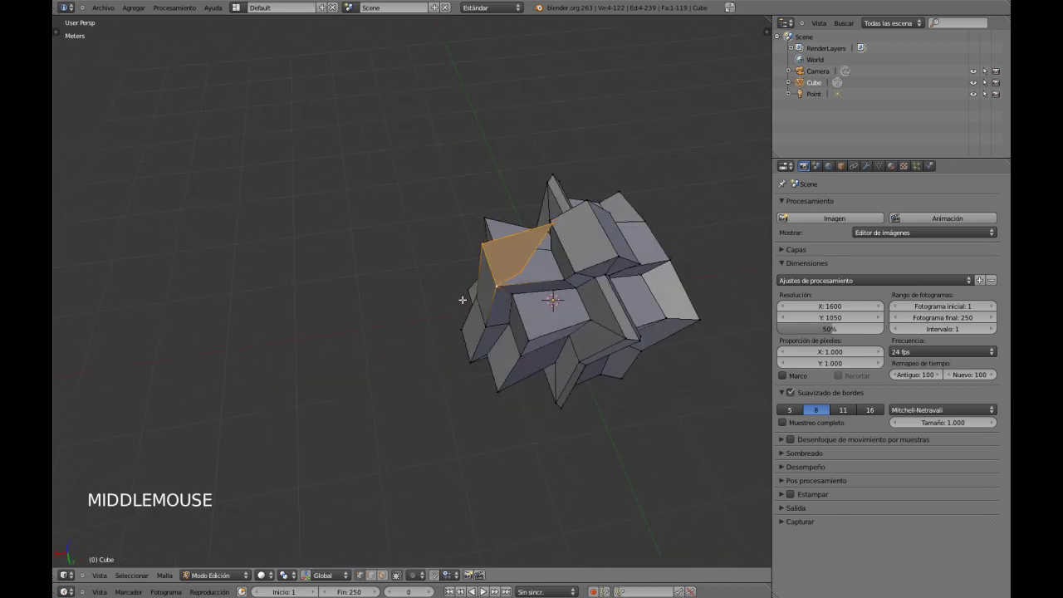
pyautogui.rightClick(553, 224)
pyautogui.press('g')
pyautogui.press('g')
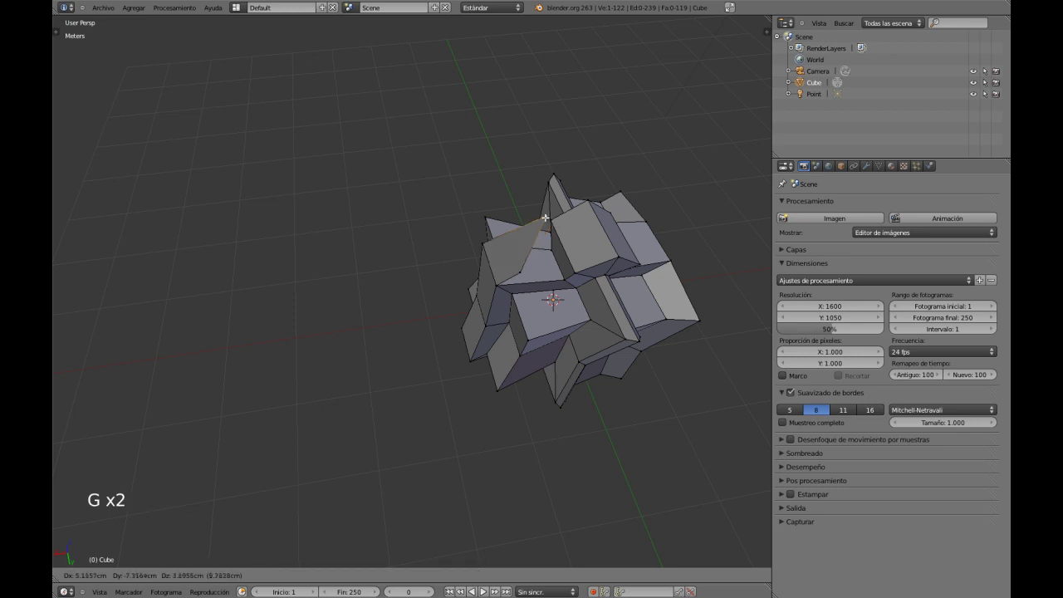
pyautogui.click(517, 210)
pyautogui.moveTo(516, 210); pyautogui.dragTo(562, 397, button='middle')
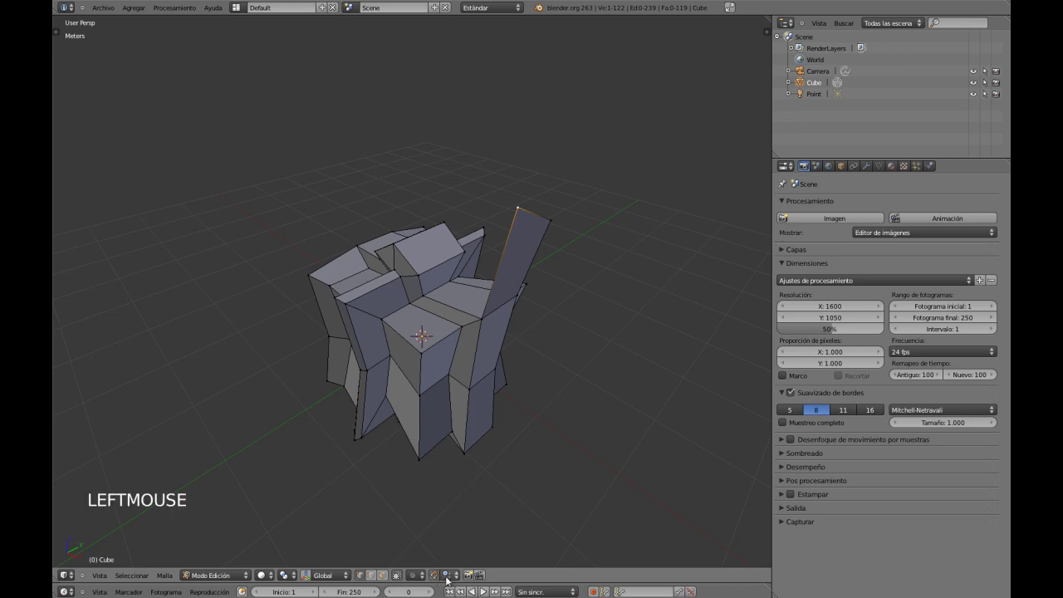
# Step: Set the snap element to vertex, and snap the selected upper face vertex along global Y to the corner vertex directly below it
pyautogui.click(447, 577)
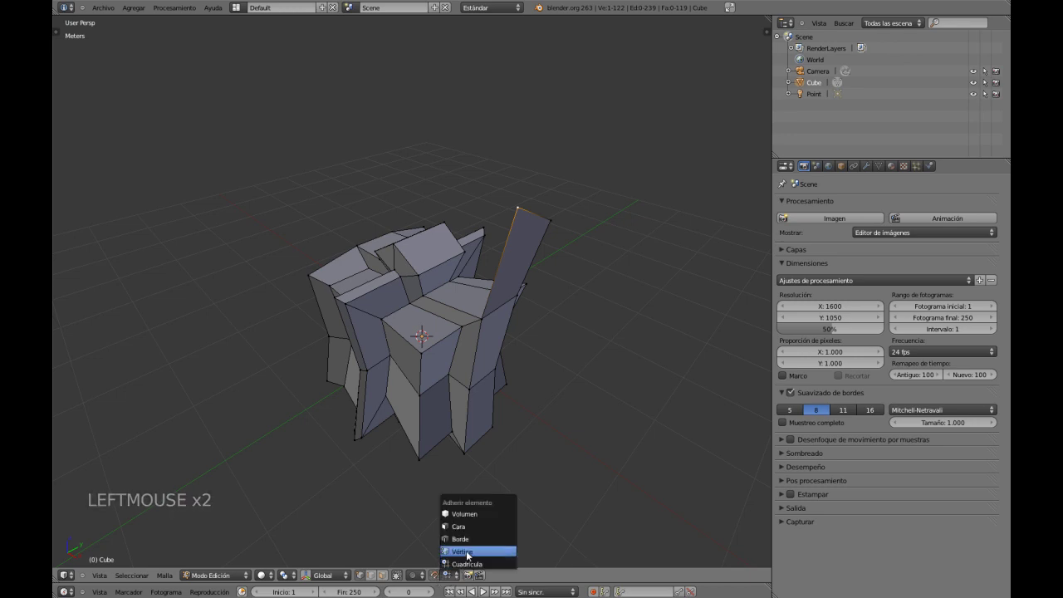
pyautogui.click(466, 553)
pyautogui.moveTo(571, 332); pyautogui.dragTo(545, 342, button='middle')
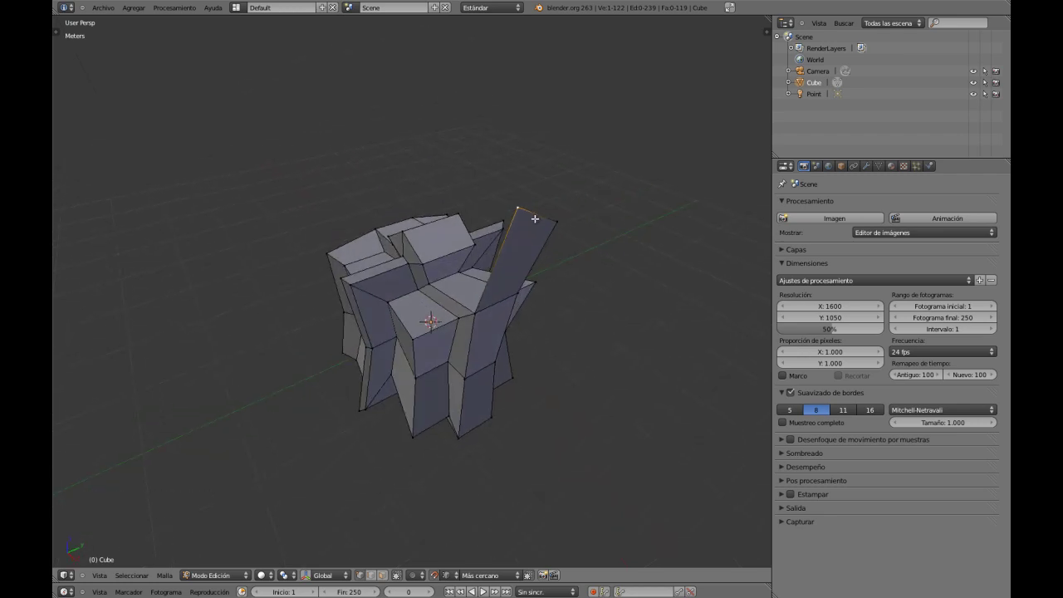
pyautogui.press('g')
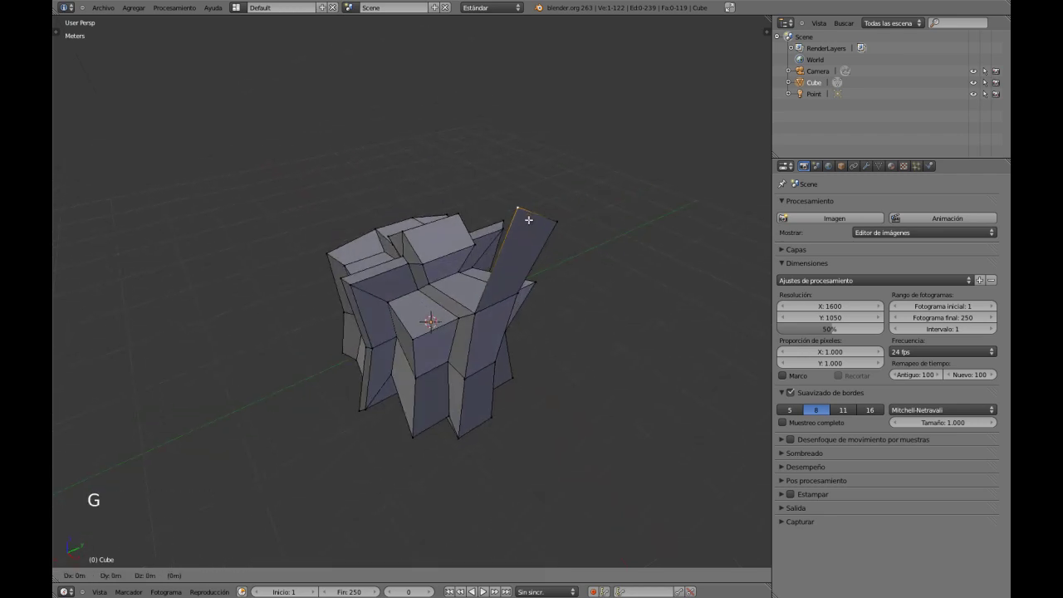
pyautogui.press('y')
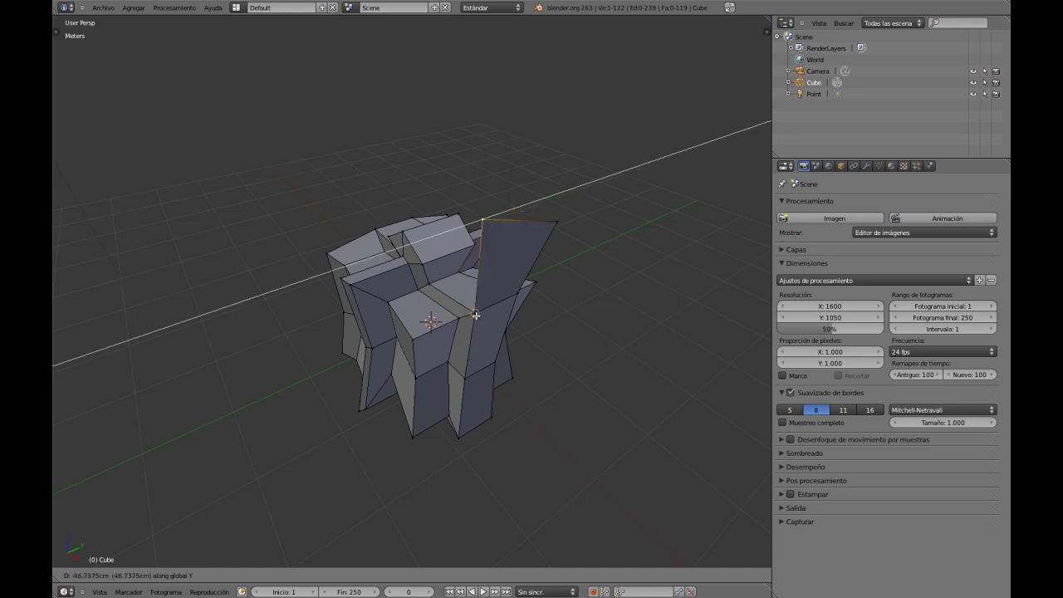
pyautogui.click(476, 315)
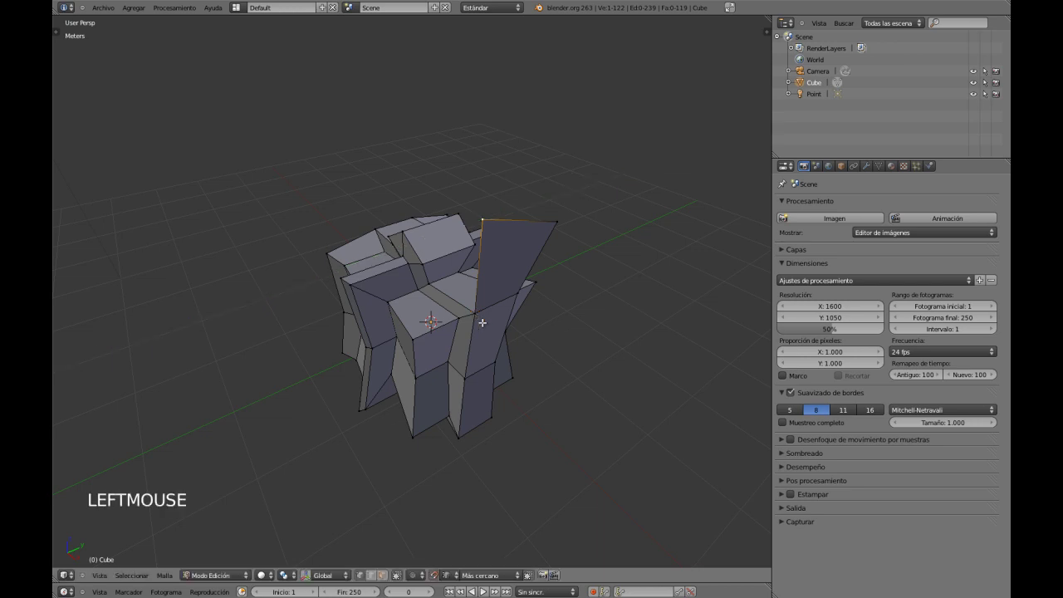
# Step: Move the face's other upper vertex along global Y, snapping it to the lower corner vertex beneath it
pyautogui.rightClick(561, 222)
pyautogui.press('g')
pyautogui.press('g')
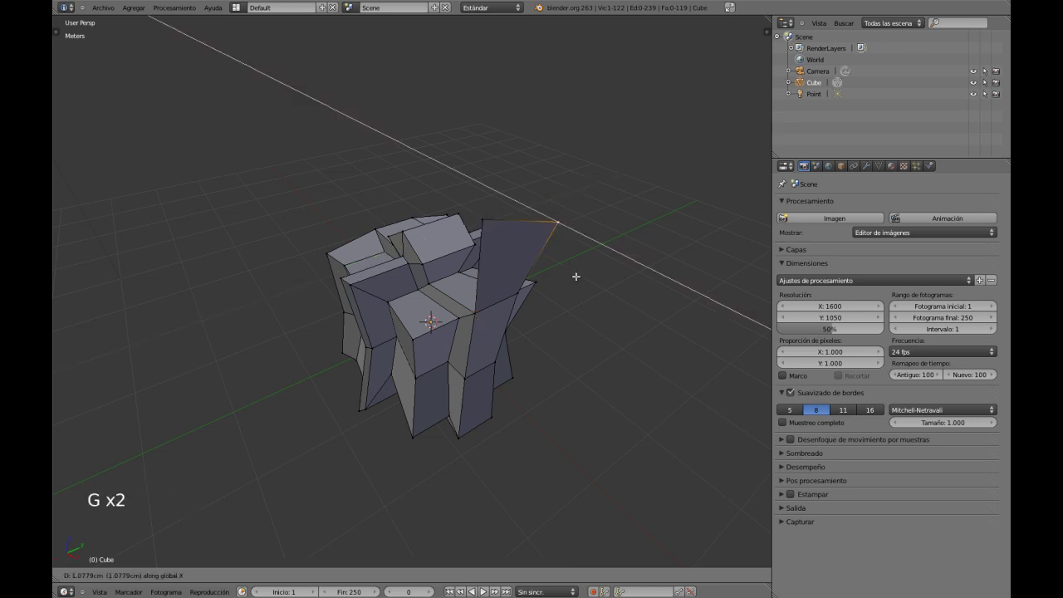
pyautogui.press('y')
pyautogui.click(520, 293)
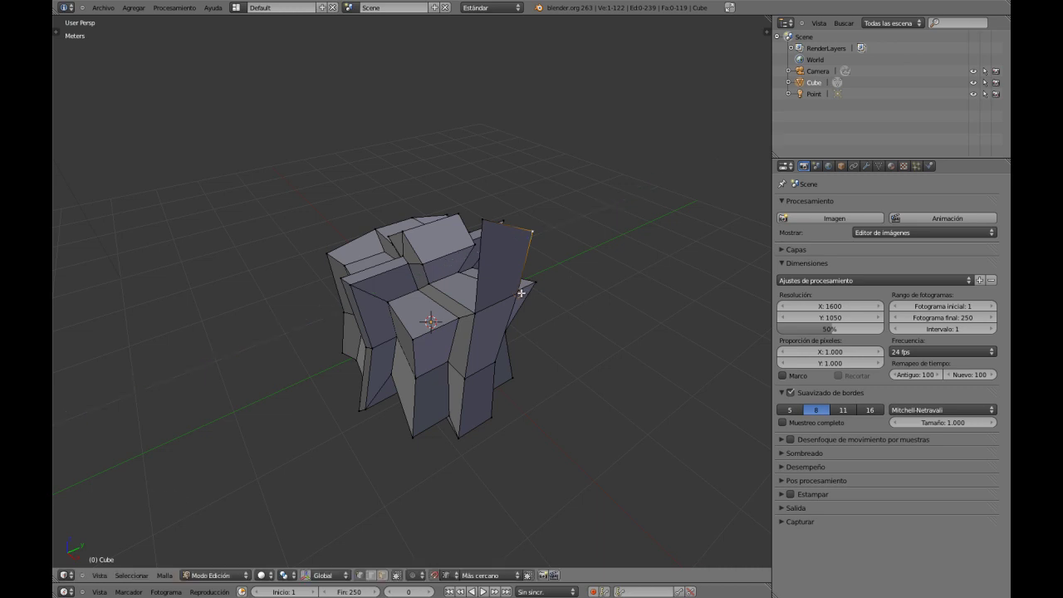
# Step: Select both upper vertices of the new face and move them along X, snapping to a lower corner vertex
pyautogui.moveTo(522, 292); pyautogui.dragTo(568, 294, button='middle')
pyautogui.rightClick(500, 246)
pyautogui.keyDown('shift'); pyautogui.rightClick(534, 232); pyautogui.keyUp('shift')
pyautogui.keyDown('shift'); pyautogui.rightClick(537, 231); pyautogui.keyUp('shift')
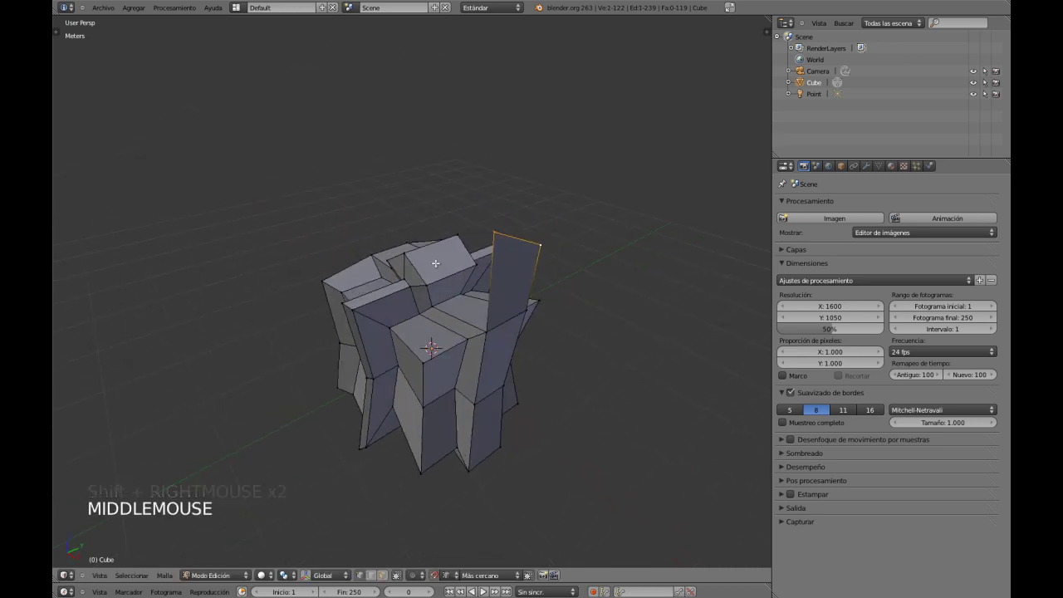
pyautogui.press('g')
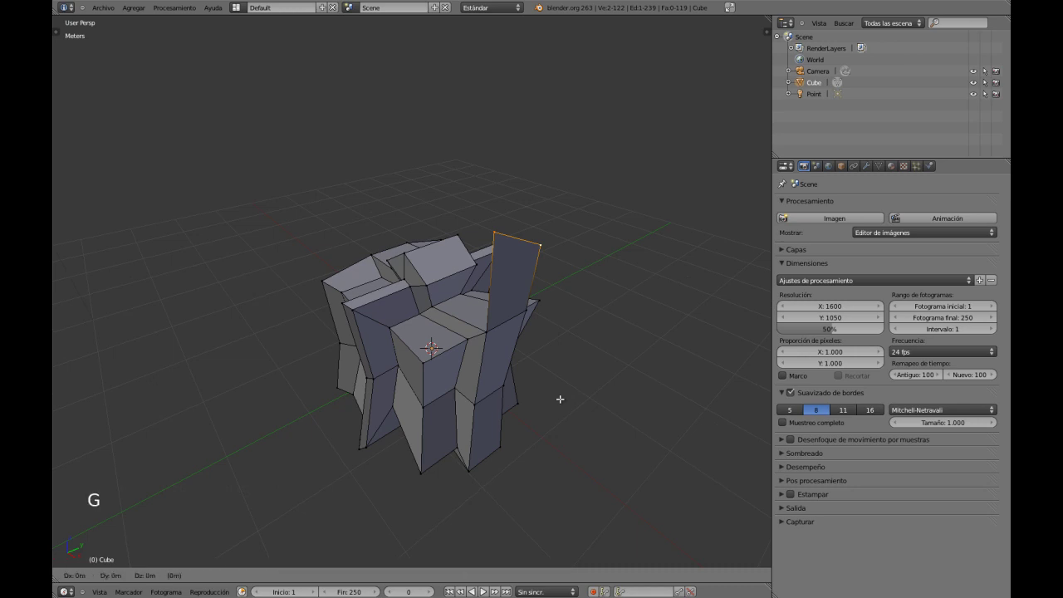
pyautogui.press('x')
pyautogui.click(493, 334)
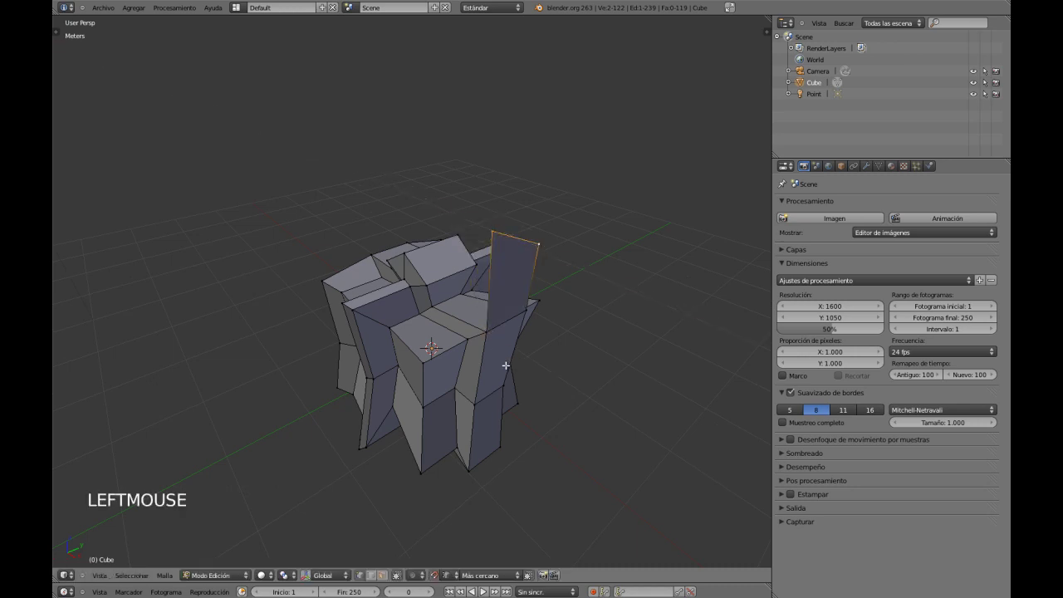
# Step: In the front orthographic view, align the two selected upper vertices by scaling them to 0 along global X
pyautogui.moveTo(502, 357); pyautogui.dragTo(438, 383, button='middle')
pyautogui.press('KP_3')
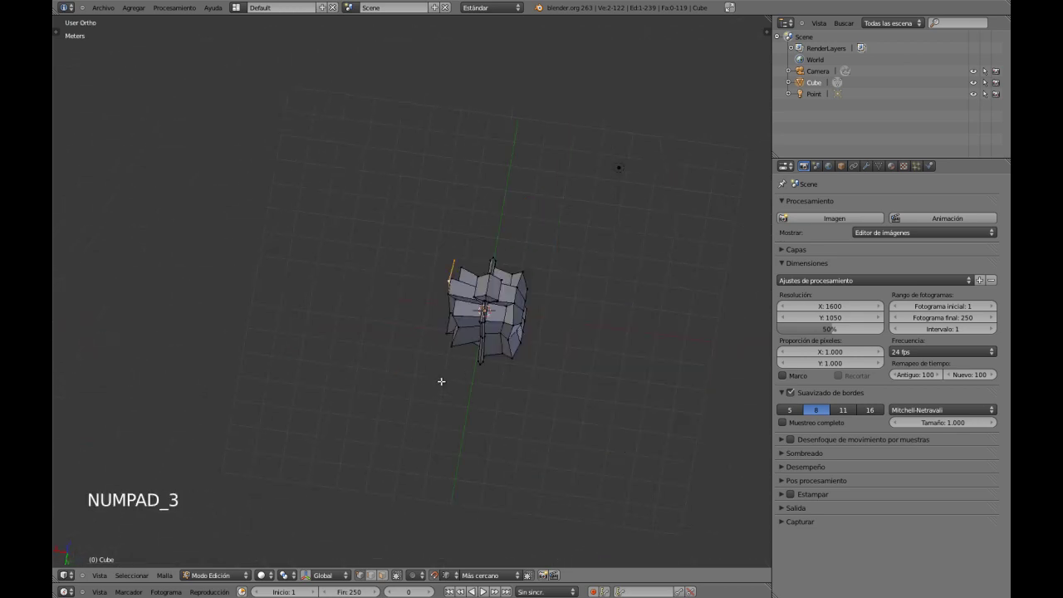
pyautogui.press('KP_1')
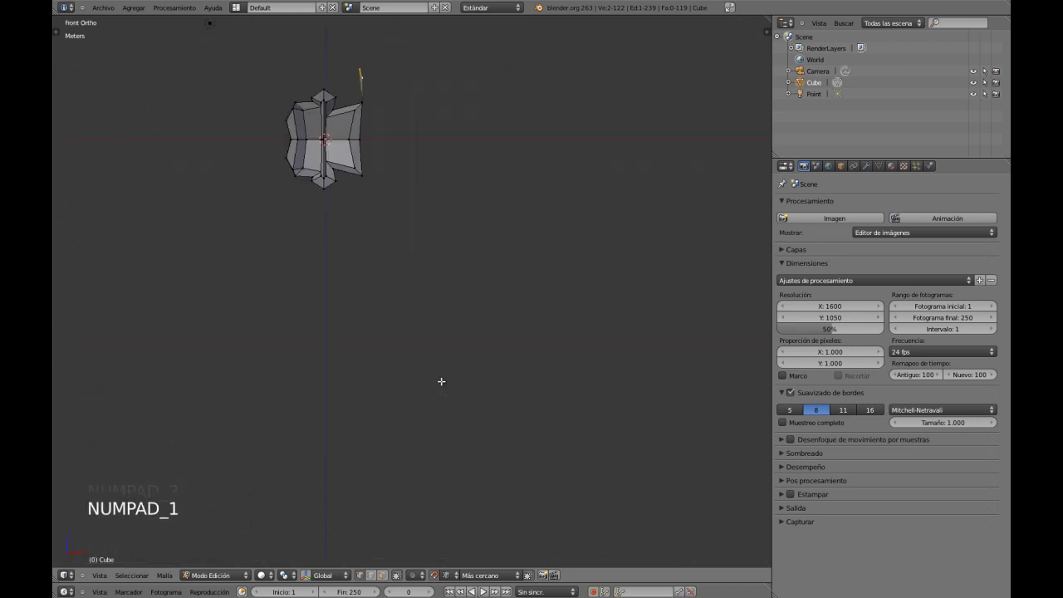
pyautogui.keyDown('shift'); pyautogui.moveTo(405, 267); pyautogui.dragTo(515, 360, button='middle'); pyautogui.keyUp('shift')
pyautogui.keyDown('shift'); pyautogui.moveTo(369, 260); pyautogui.dragTo(436, 286, button='middle'); pyautogui.keyUp('shift')
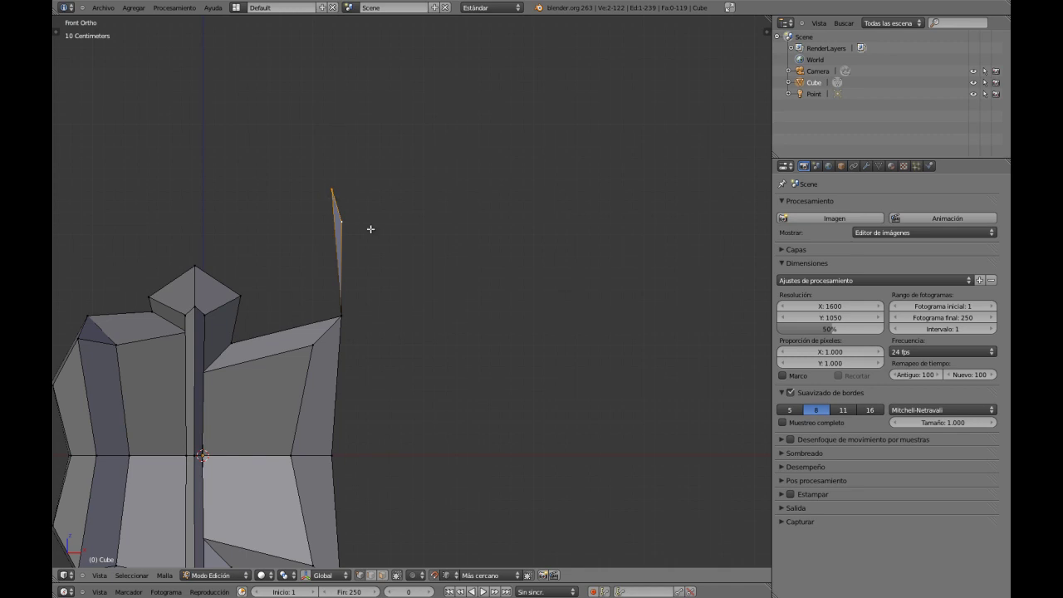
pyautogui.press('s')
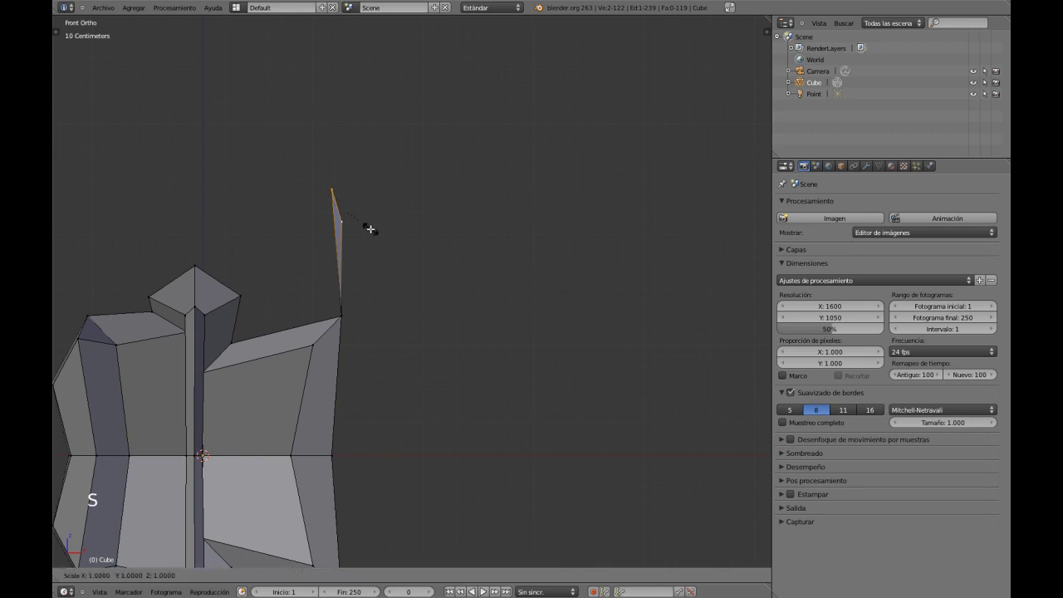
pyautogui.press('x')
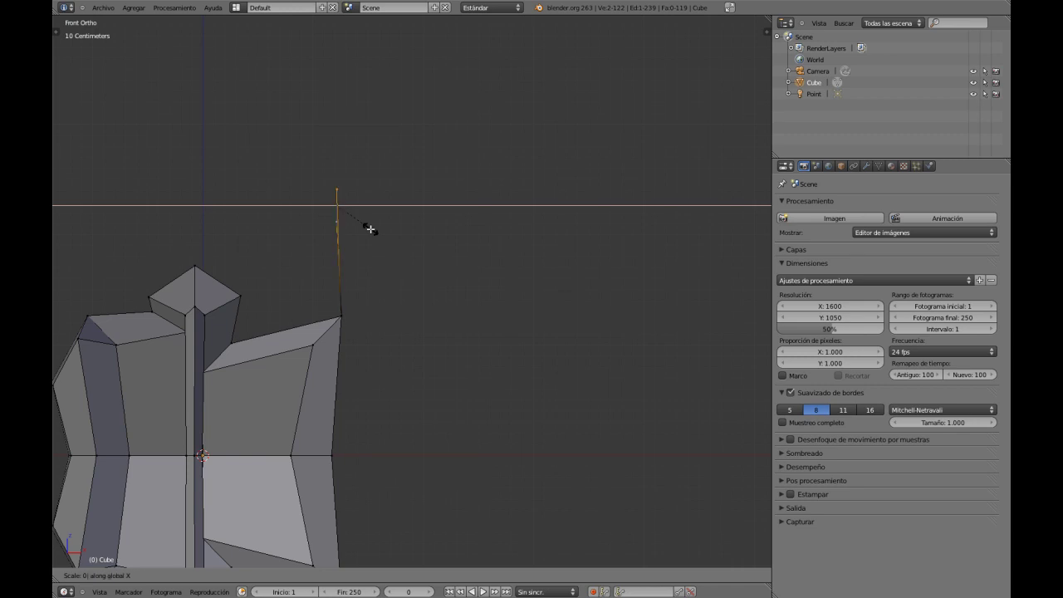
pyautogui.press('Return')
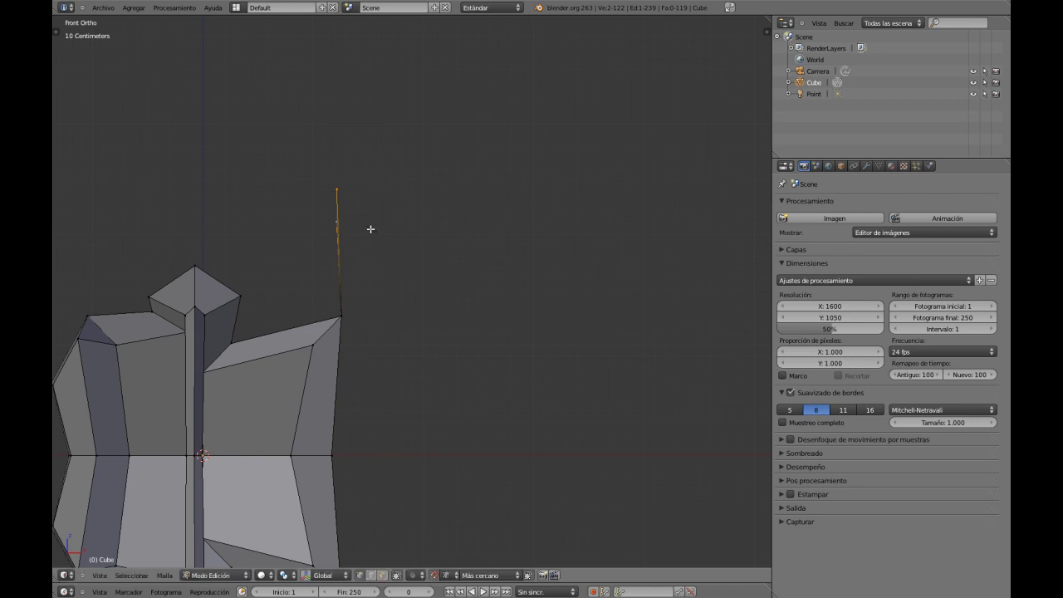
# Step: Move the aligned upper vertices along X, snapping them to the block's corner vertex directly below
pyautogui.press('g')
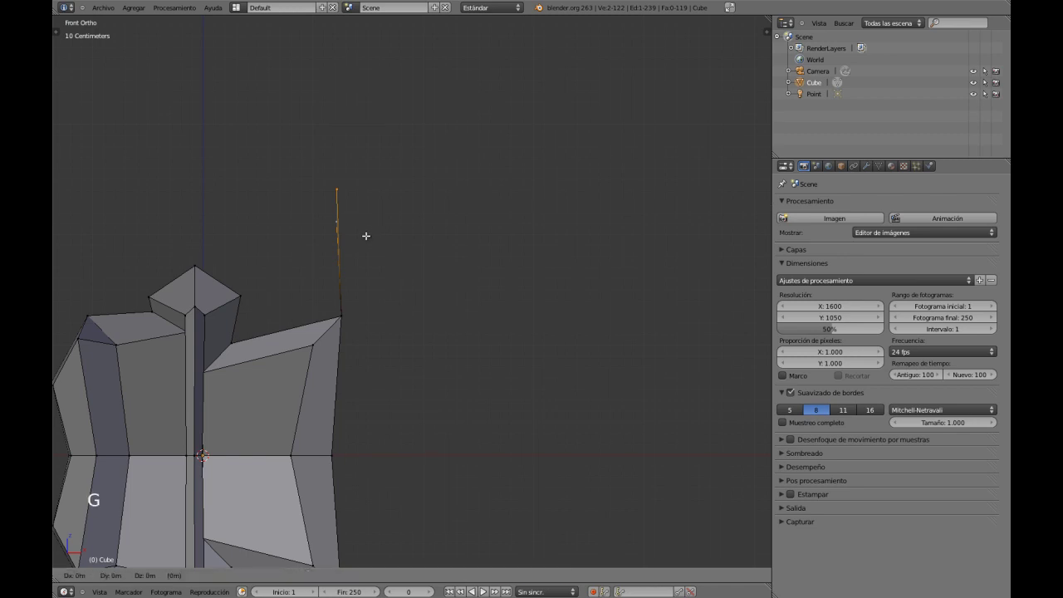
pyautogui.press('x')
pyautogui.click(337, 313)
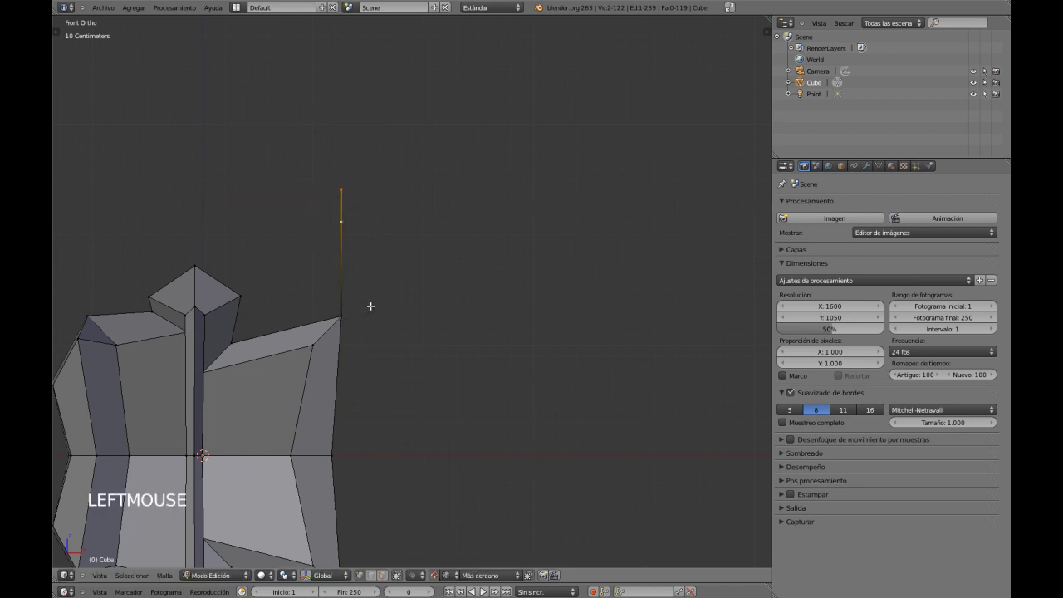
# Step: Select the higher of the face's two upper vertices and move it along Z, snapping it level with the other one
pyautogui.moveTo(369, 304)
pyautogui.mouseDown(button='middle')
pyautogui.moveTo(382, 296)
pyautogui.moveTo(322, 260)
pyautogui.moveTo(221, 275)
pyautogui.moveTo(238, 346)
pyautogui.moveTo(359, 314)
pyautogui.mouseUp(button='middle')
pyautogui.rightClick(359, 243)
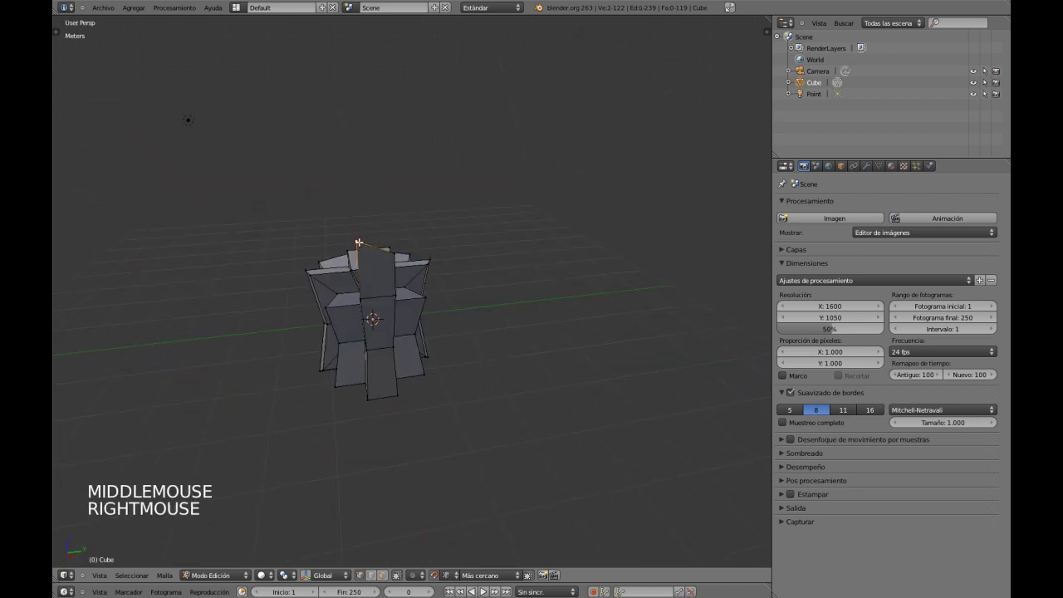
pyautogui.press('g')
pyautogui.press('g')
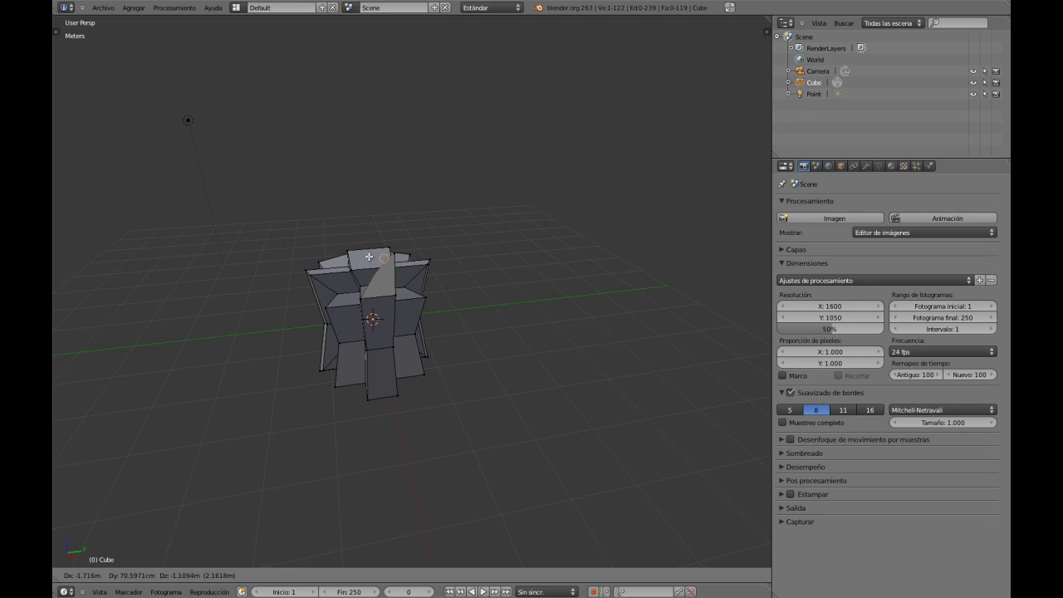
pyautogui.press('z')
pyautogui.click(402, 255)
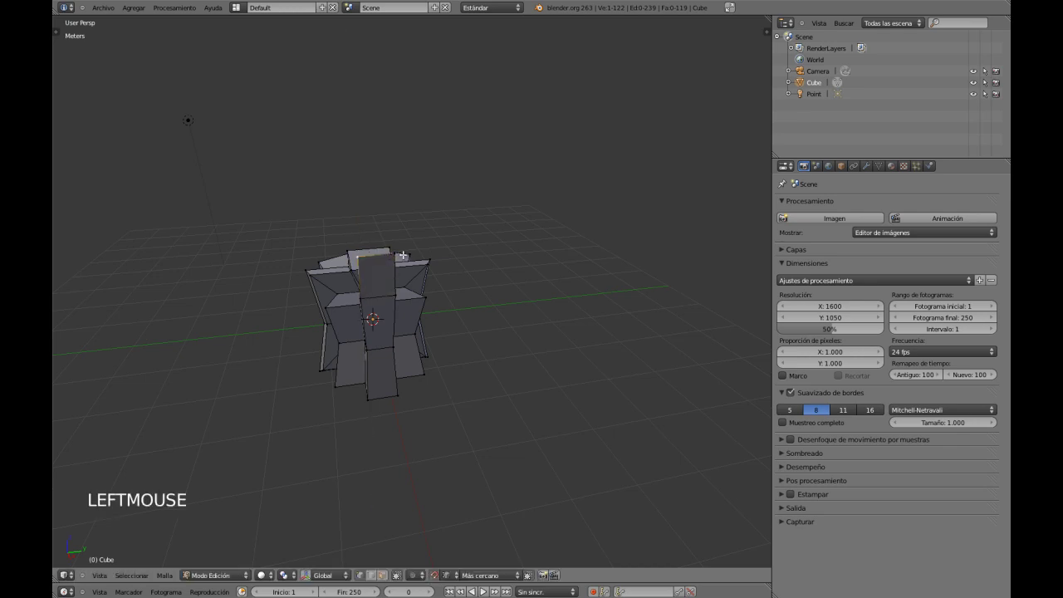
# Step: Select the face's two upper vertices and the two facing vertices on the raised central block, and fill them with a face
pyautogui.moveTo(402, 255); pyautogui.dragTo(455, 339, button='middle')
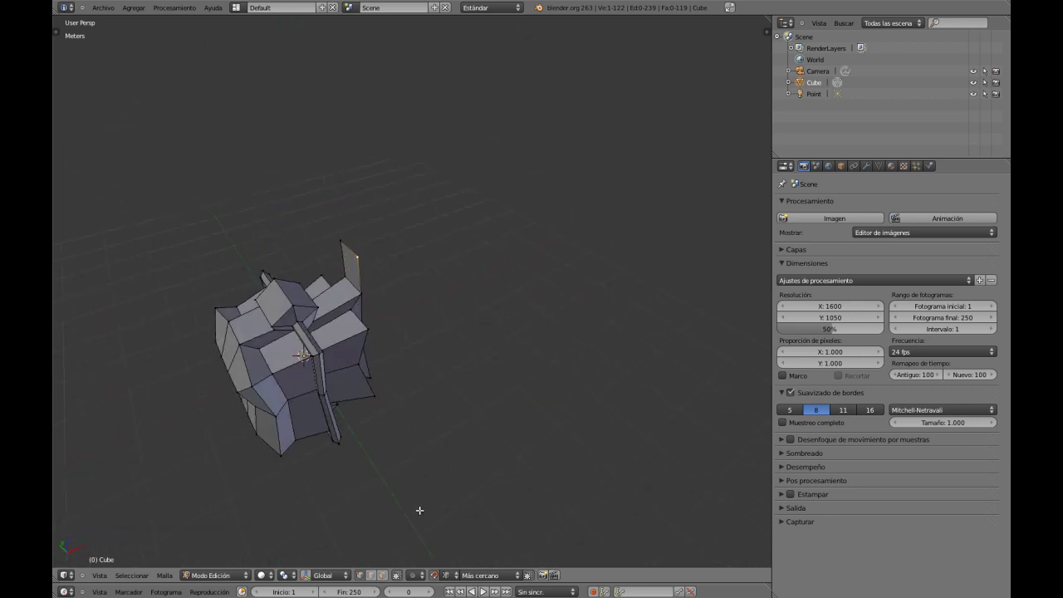
pyautogui.moveTo(420, 299); pyautogui.dragTo(408, 311, button='middle')
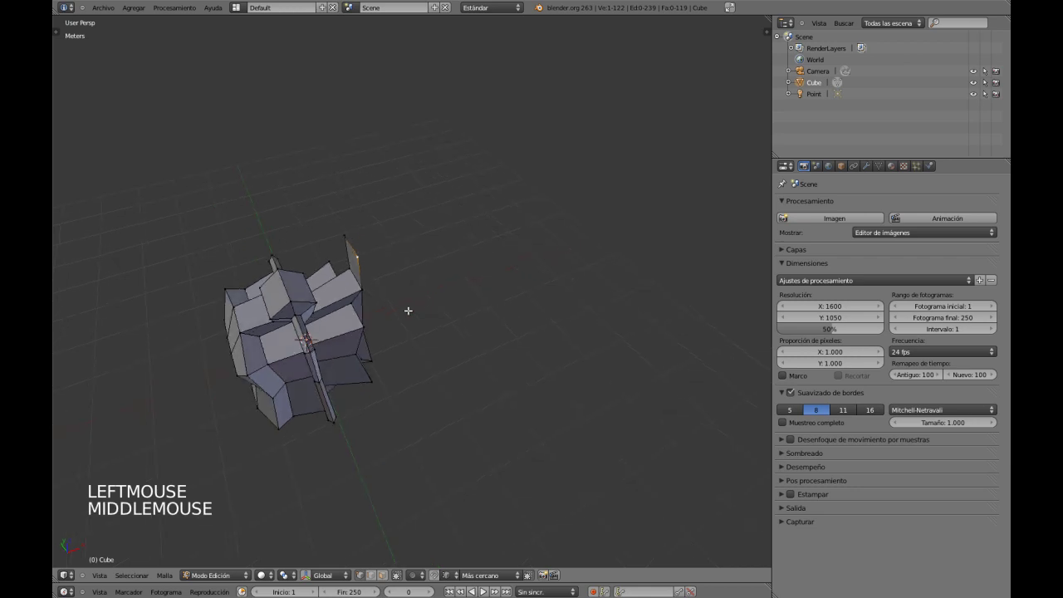
pyautogui.keyDown('shift'); pyautogui.rightClick(316, 292); pyautogui.keyUp('shift')
pyautogui.keyDown('shift'); pyautogui.rightClick(349, 237); pyautogui.keyUp('shift')
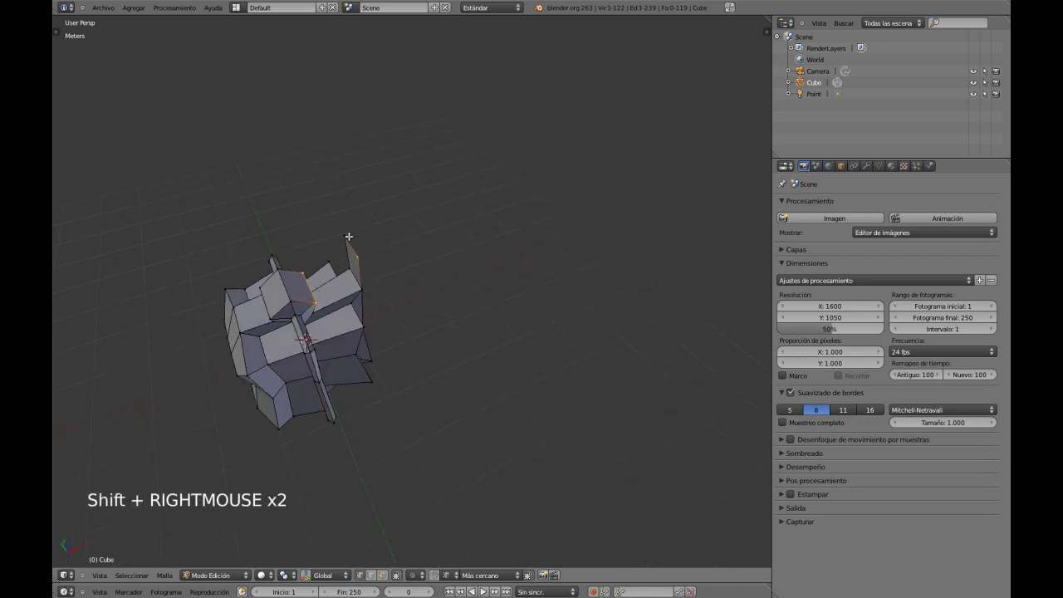
pyautogui.press('f')
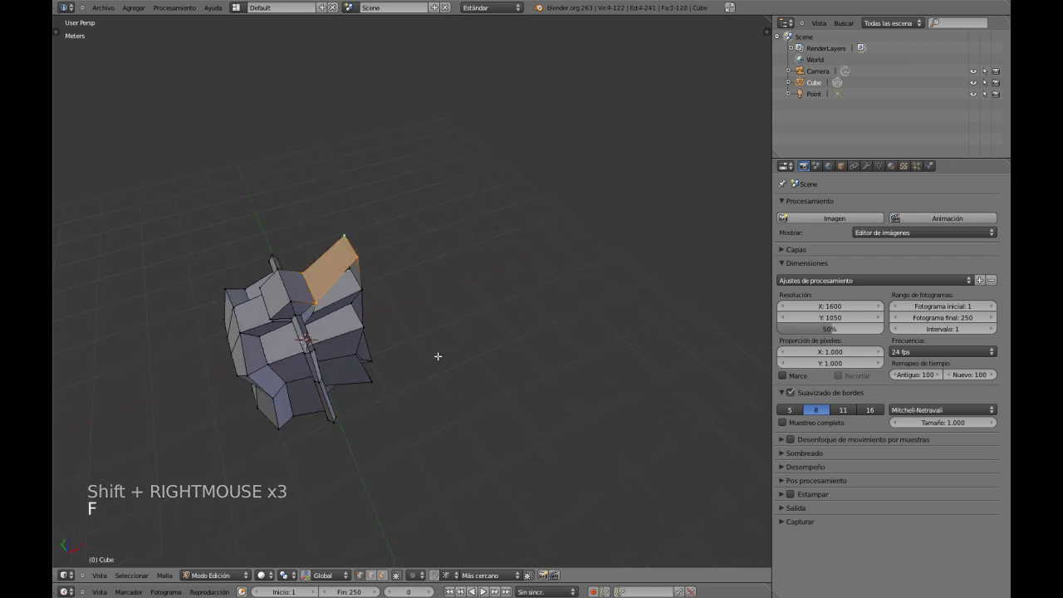
# Step: In face selection mode, select the two faces beneath the new slanted face and delete them with the Faces (Caras) option
pyautogui.moveTo(437, 354); pyautogui.dragTo(319, 294, button='middle')
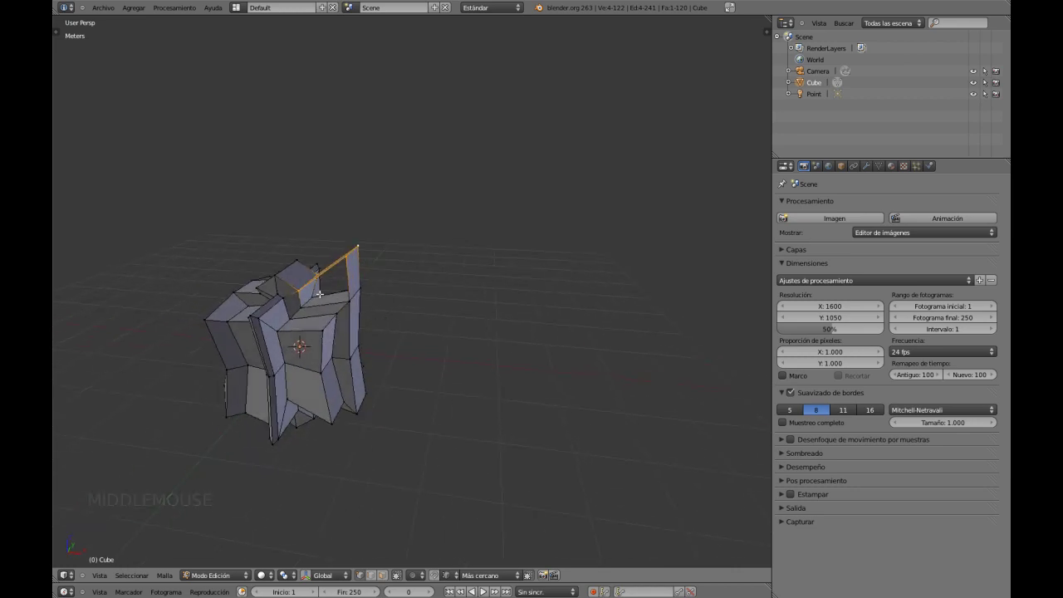
pyautogui.hotkey('ctrl', 'Tab')
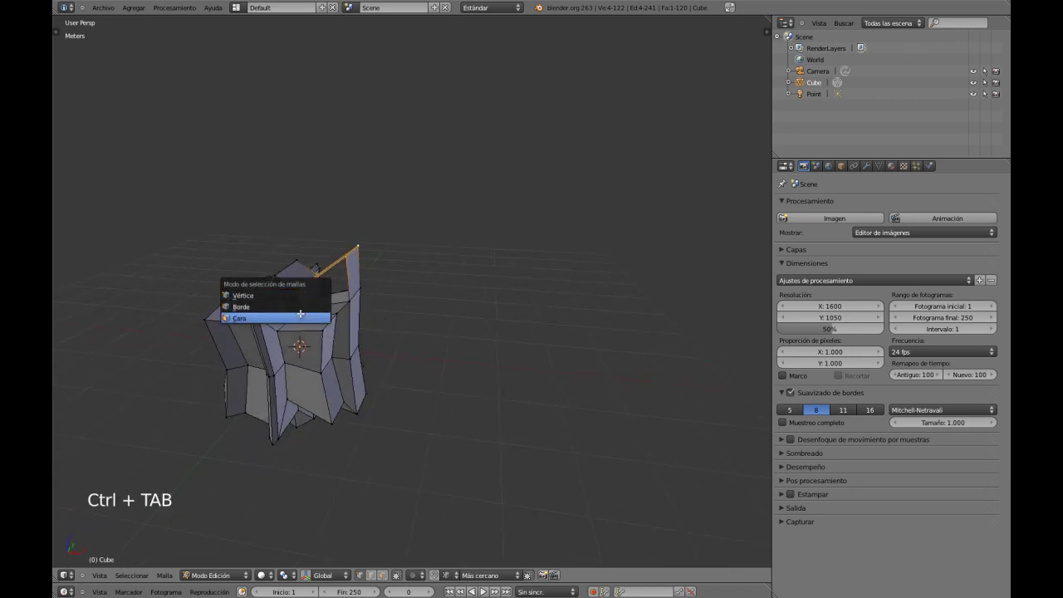
pyautogui.click(301, 316)
pyautogui.rightClick(308, 292)
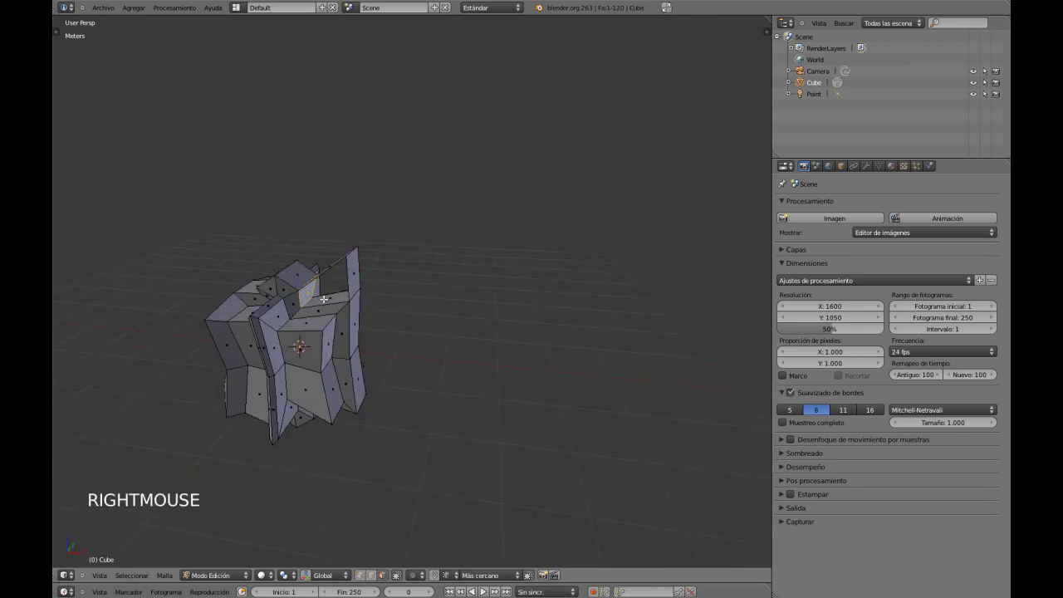
pyautogui.keyDown('shift'); pyautogui.rightClick(326, 296); pyautogui.keyUp('shift')
pyautogui.moveTo(396, 341); pyautogui.dragTo(434, 340, button='middle')
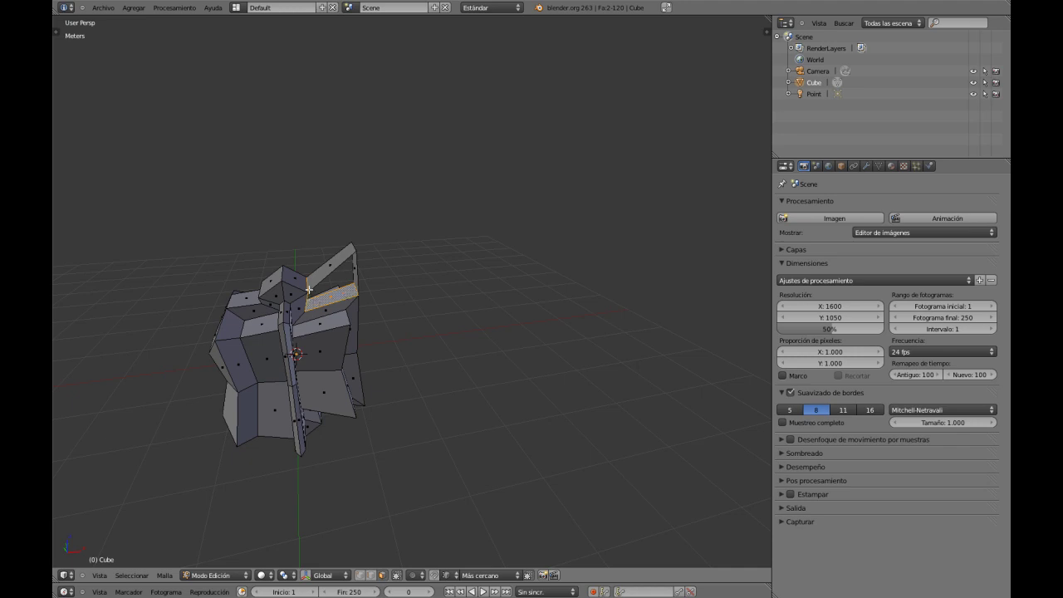
pyautogui.moveTo(329, 320); pyautogui.dragTo(328, 326, button='middle')
pyautogui.press('x')
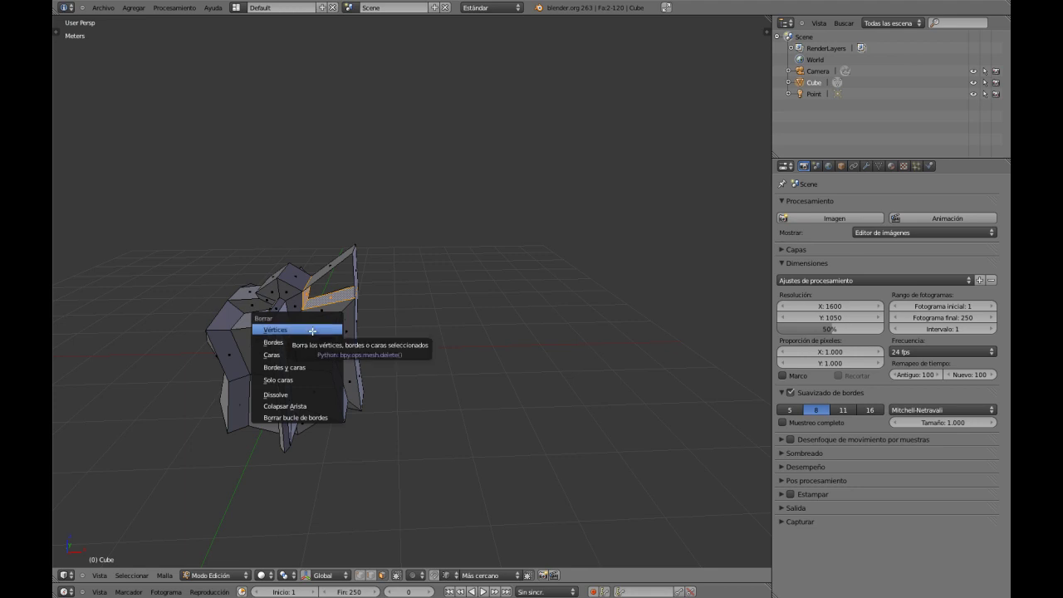
pyautogui.click(311, 356)
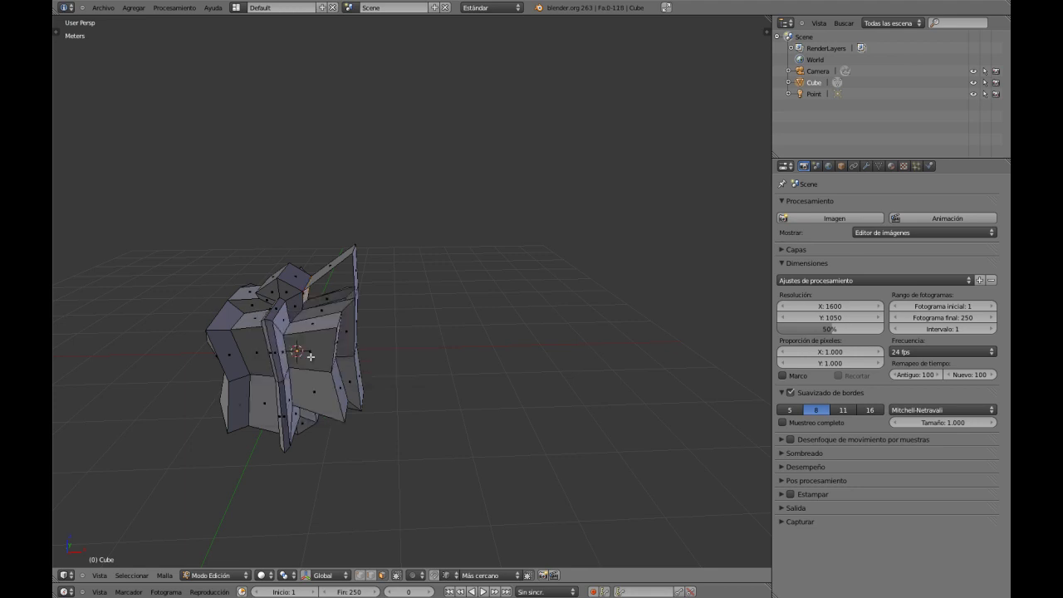
# Step: In vertex selection mode, select the four-edge boundary loop of one side opening below the slanted face and fill it
pyautogui.moveTo(344, 342)
pyautogui.mouseDown(button='middle')
pyautogui.moveTo(385, 368)
pyautogui.moveTo(290, 349)
pyautogui.moveTo(325, 343)
pyautogui.mouseUp(button='middle')
pyautogui.hotkey('ctrl', 'Tab')
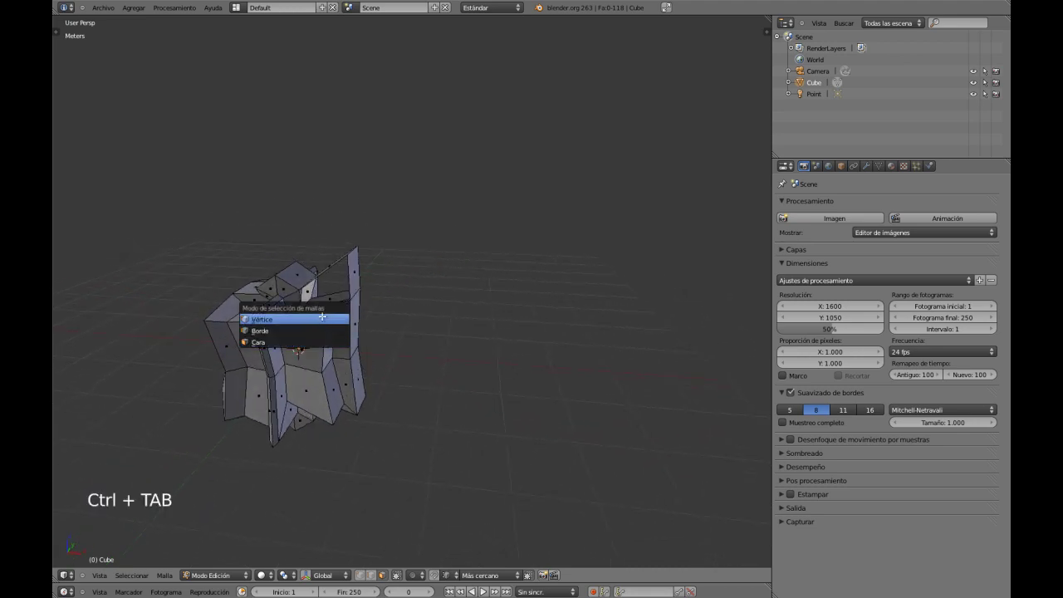
pyautogui.click(320, 318)
pyautogui.keyDown('alt'); pyautogui.rightClick(334, 304); pyautogui.keyUp('alt')
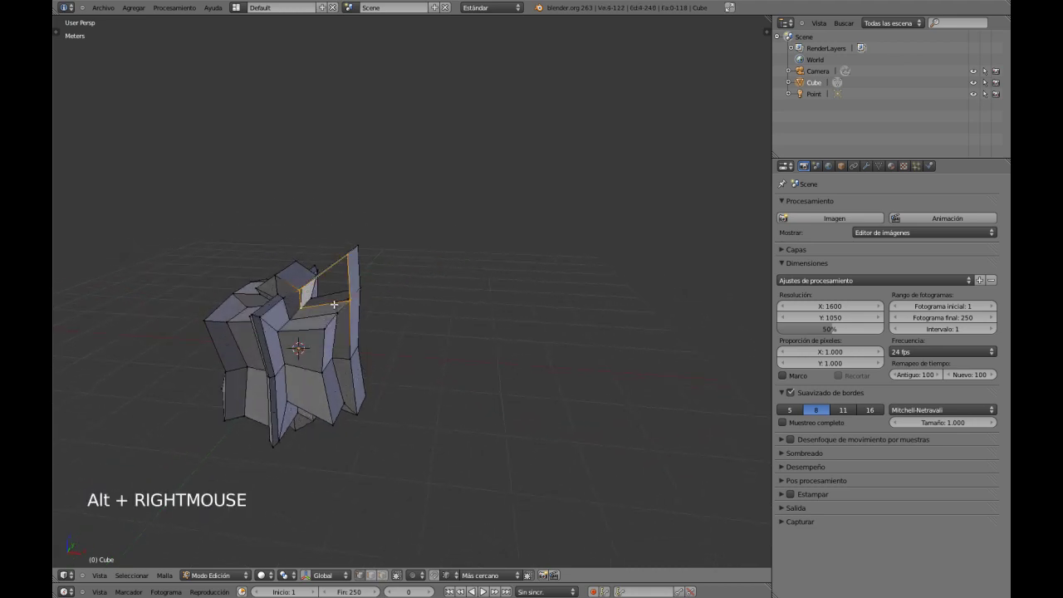
# Step: Select the four-edge boundary loop of the opposite side opening below the slanted face, fill it with a face, and deselect everything
pyautogui.moveTo(346, 303)
pyautogui.mouseDown(button='middle')
pyautogui.moveTo(391, 274)
pyautogui.moveTo(415, 307)
pyautogui.moveTo(408, 325)
pyautogui.moveTo(257, 261)
pyautogui.moveTo(135, 292)
pyautogui.moveTo(341, 310)
pyautogui.mouseUp(button='middle')
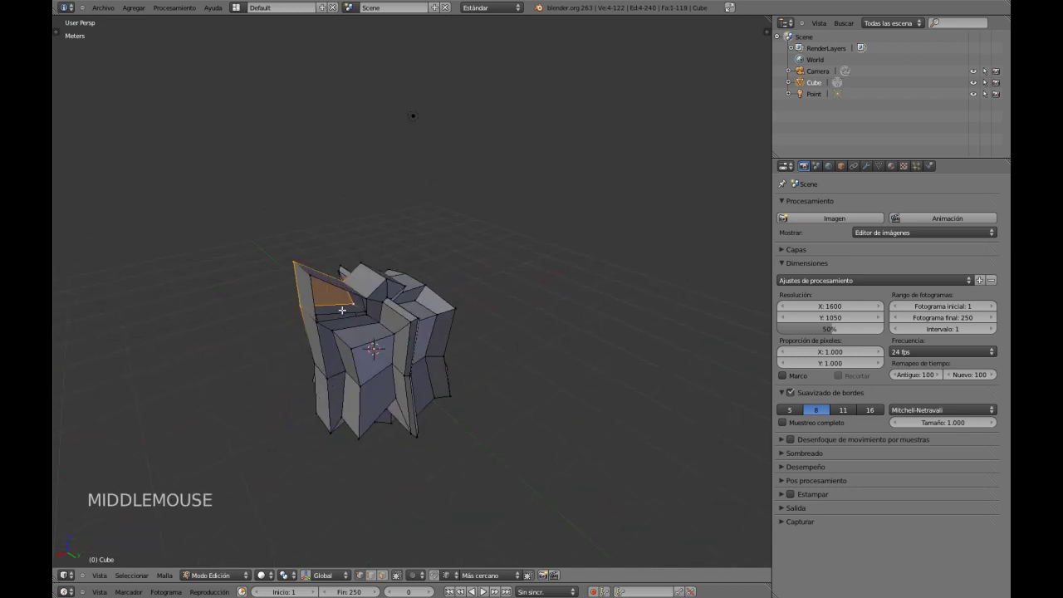
pyautogui.keyDown('alt'); pyautogui.rightClick(334, 320); pyautogui.keyUp('alt')
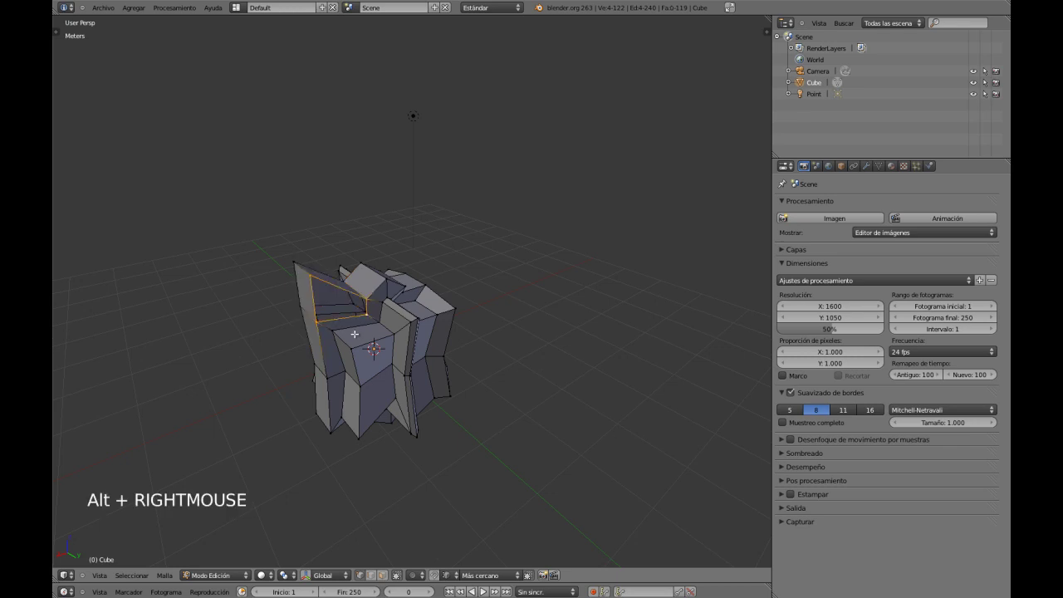
pyautogui.press('f')
pyautogui.moveTo(355, 334)
pyautogui.mouseDown(button='middle')
pyautogui.moveTo(285, 340)
pyautogui.moveTo(305, 337)
pyautogui.moveTo(347, 294)
pyautogui.moveTo(403, 280)
pyautogui.moveTo(390, 365)
pyautogui.moveTo(359, 374)
pyautogui.moveTo(268, 332)
pyautogui.moveTo(266, 307)
pyautogui.moveTo(308, 280)
pyautogui.moveTo(388, 285)
pyautogui.moveTo(465, 321)
pyautogui.moveTo(378, 340)
pyautogui.moveTo(361, 304)
pyautogui.moveTo(355, 326)
pyautogui.mouseUp(button='middle')
pyautogui.press('a')
pyautogui.moveTo(355, 325); pyautogui.dragTo(377, 332, button='middle')
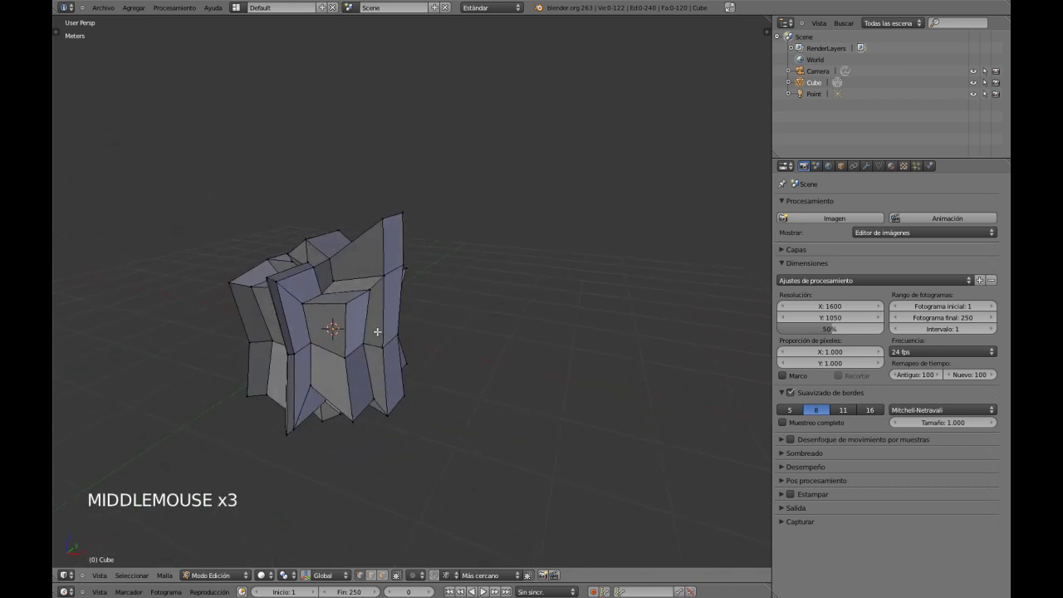
# Step: Try to join two upper corner vertices across a gap with an edge and fill a triangle with the corner between them, and undo both
pyautogui.keyDown('shift'); pyautogui.rightClick(279, 290); pyautogui.keyUp('shift')
pyautogui.keyDown('shift'); pyautogui.rightClick(346, 309); pyautogui.keyUp('shift')
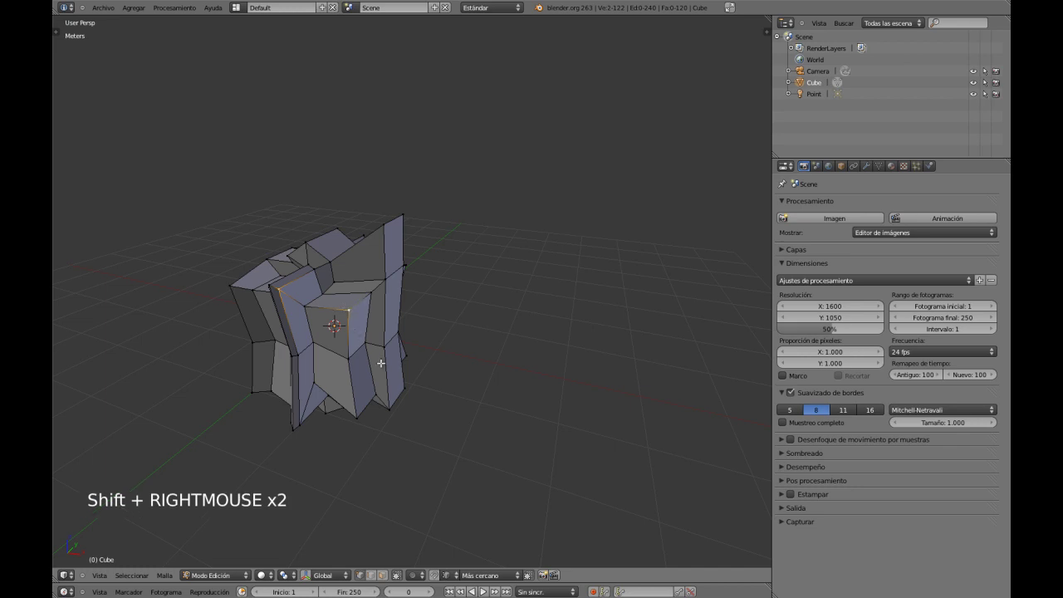
pyautogui.press('f')
pyautogui.moveTo(381, 363); pyautogui.dragTo(376, 310, button='middle')
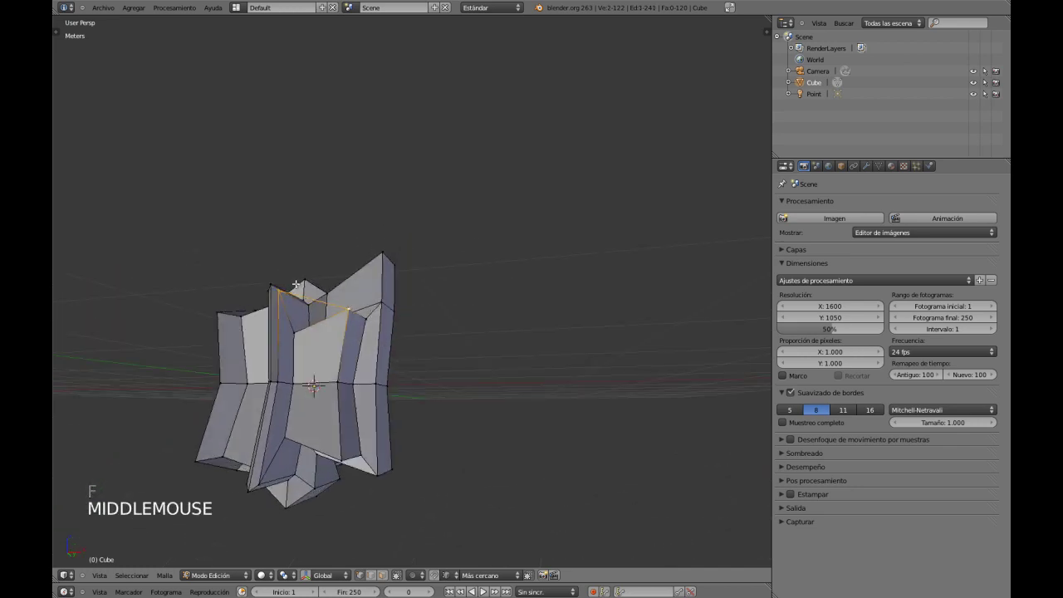
pyautogui.keyDown('shift'); pyautogui.rightClick(295, 332); pyautogui.keyUp('shift')
pyautogui.press('f')
pyautogui.moveTo(320, 347); pyautogui.dragTo(328, 378, button='middle')
pyautogui.hotkey('ctrl', 'z')
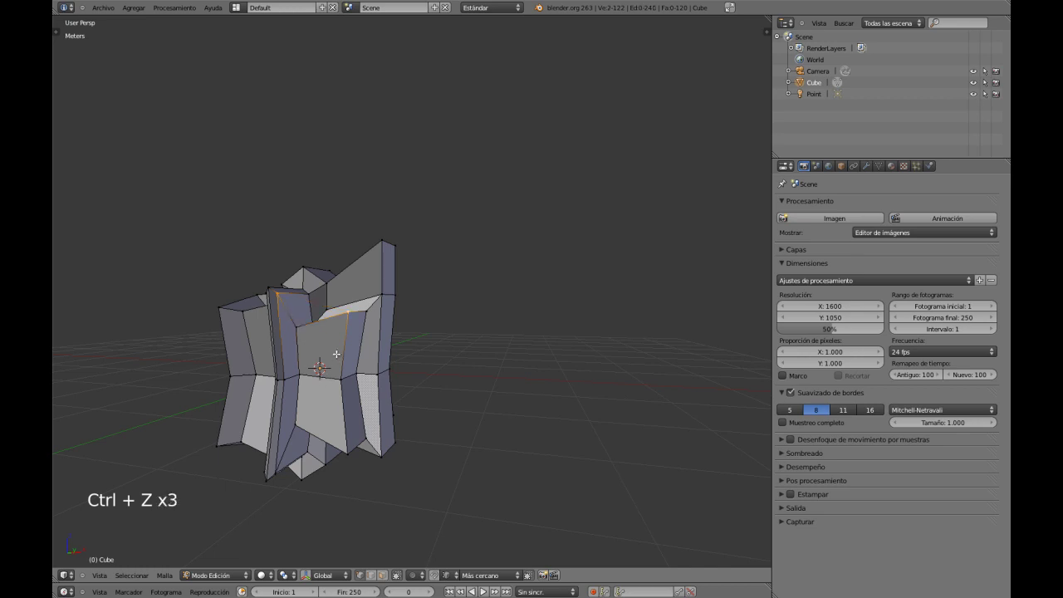
# Step: Add one vertical loop cut through the slanted face and the front block below it, sliding it slightly off centre
pyautogui.moveTo(336, 354); pyautogui.dragTo(326, 351, button='middle')
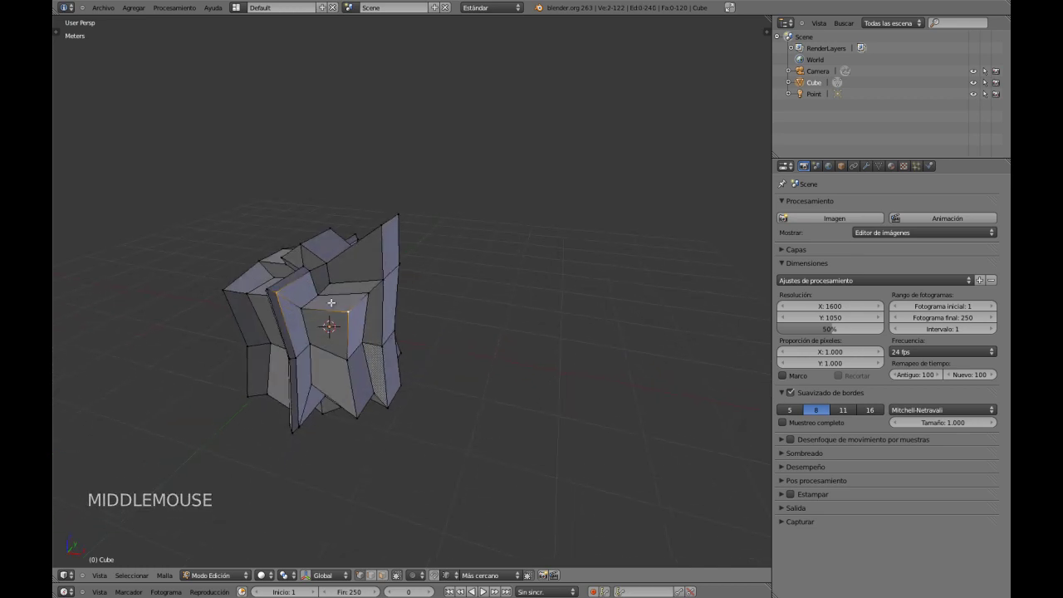
pyautogui.hotkey('ctrl', 'r')
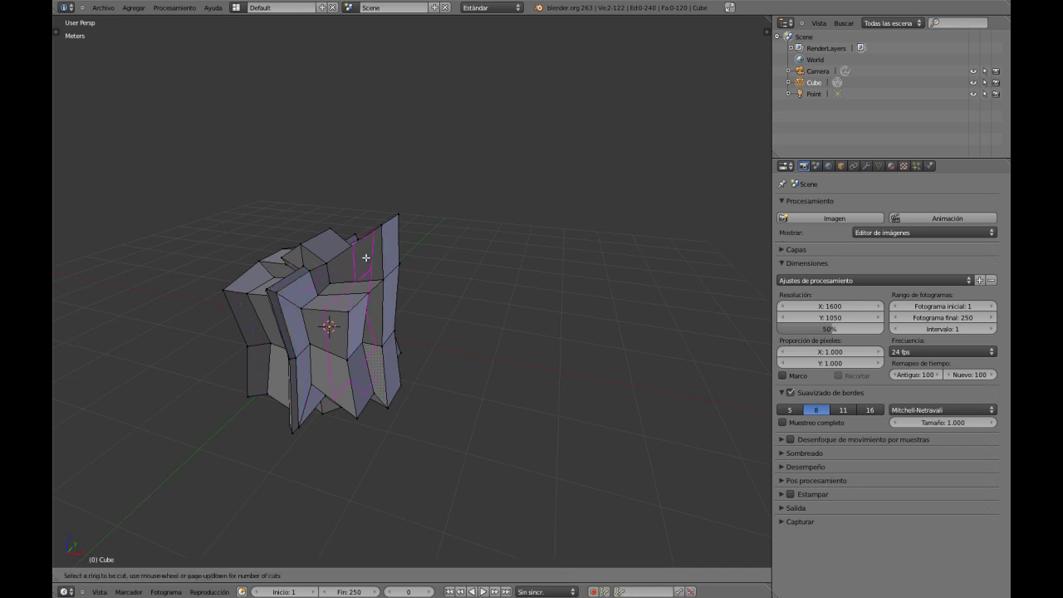
pyautogui.click(365, 257)
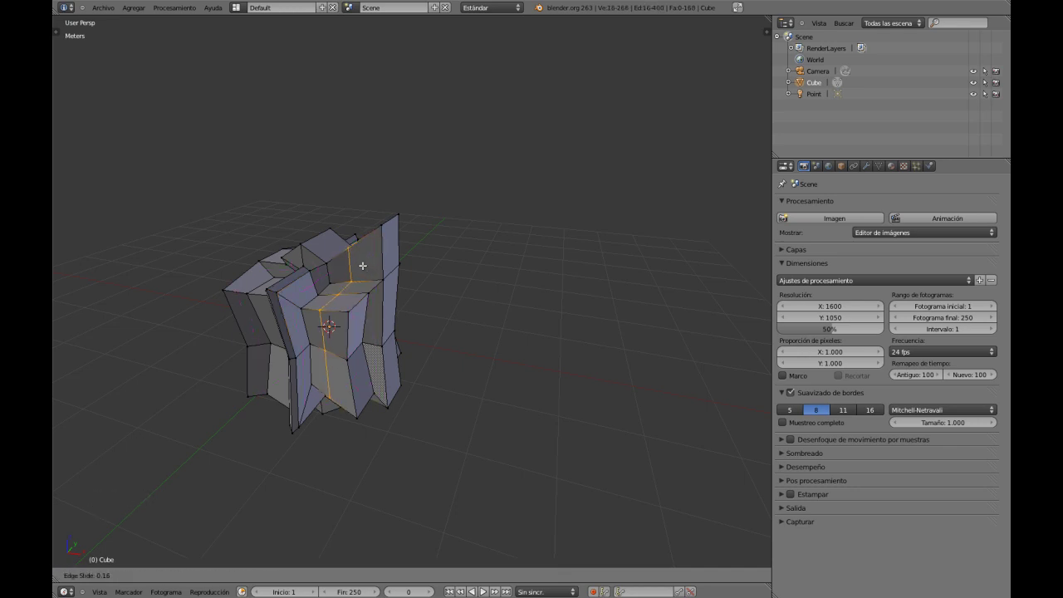
pyautogui.click(367, 271)
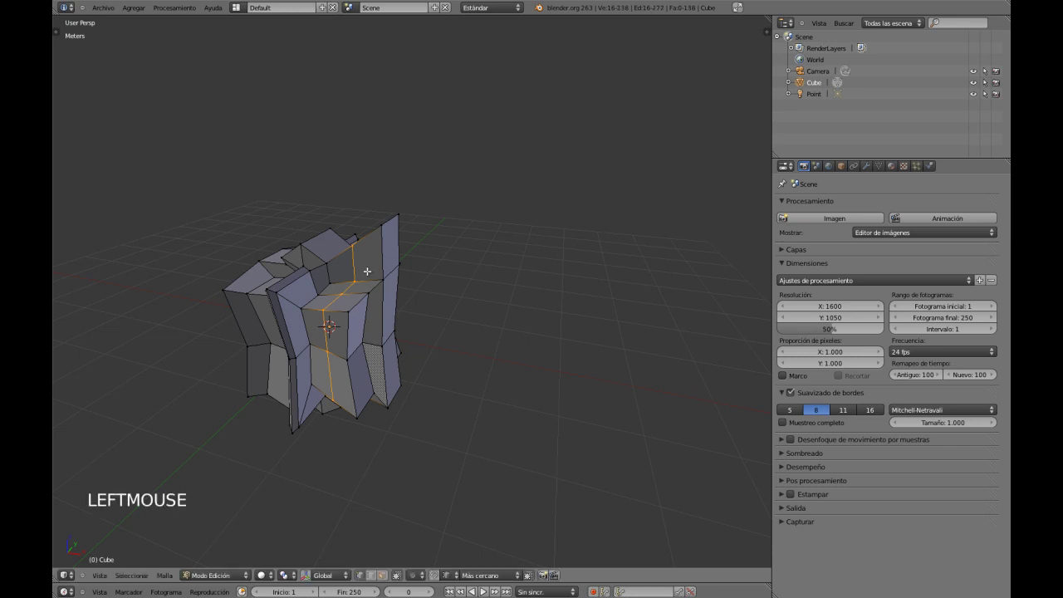
# Step: Select the two gap corner vertices, the inner corner and the new loop-cut vertex on the front block's upper edge, and fill them with a face
pyautogui.rightClick(274, 292)
pyautogui.keyDown('shift'); pyautogui.rightClick(303, 309); pyautogui.keyUp('shift')
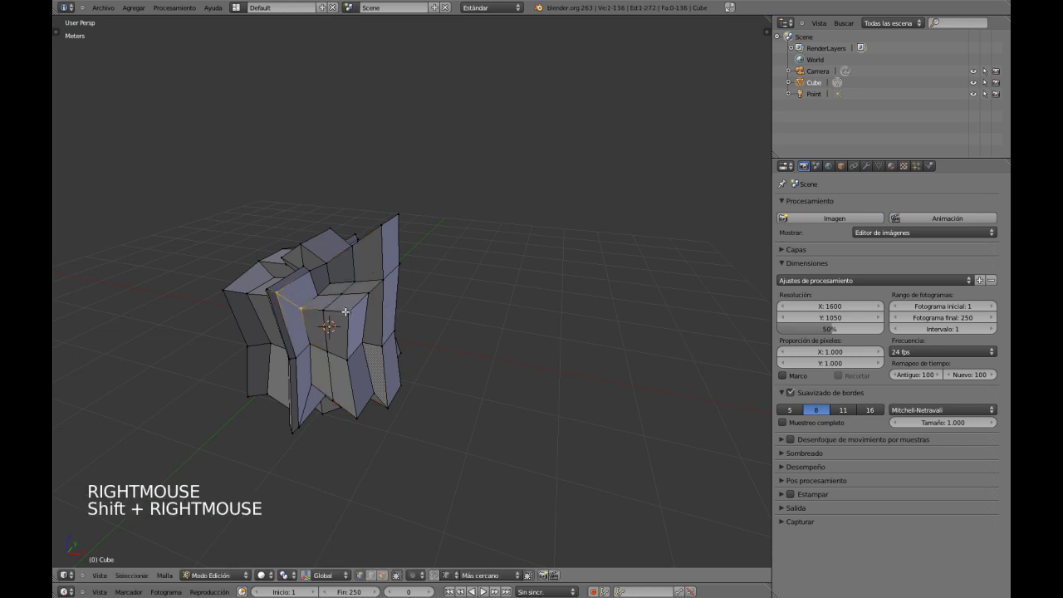
pyautogui.keyDown('shift'); pyautogui.rightClick(388, 328); pyautogui.keyUp('shift')
pyautogui.press('f')
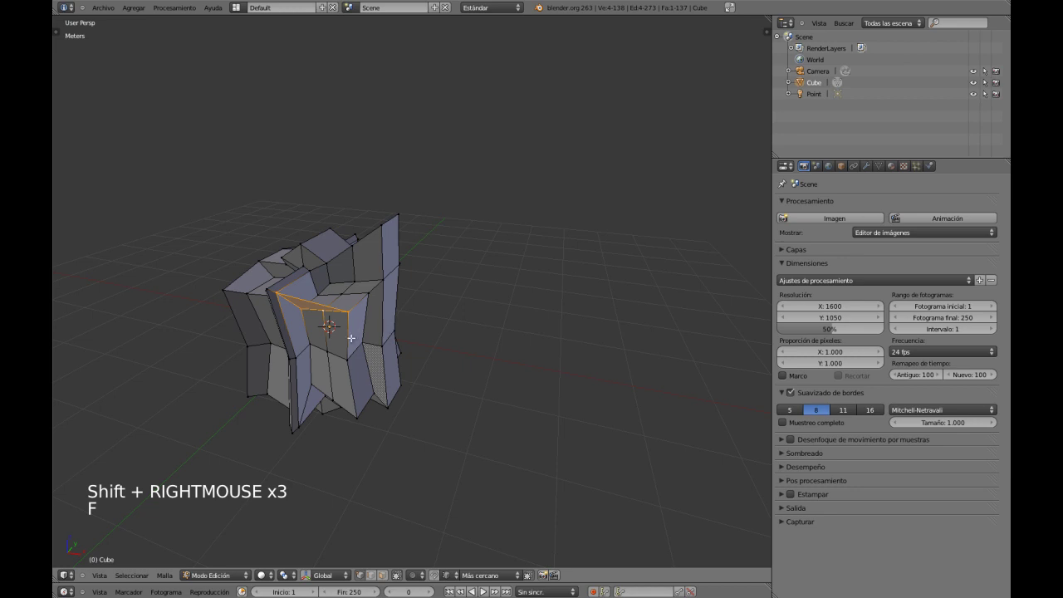
pyautogui.moveTo(351, 338); pyautogui.dragTo(359, 297, button='middle')
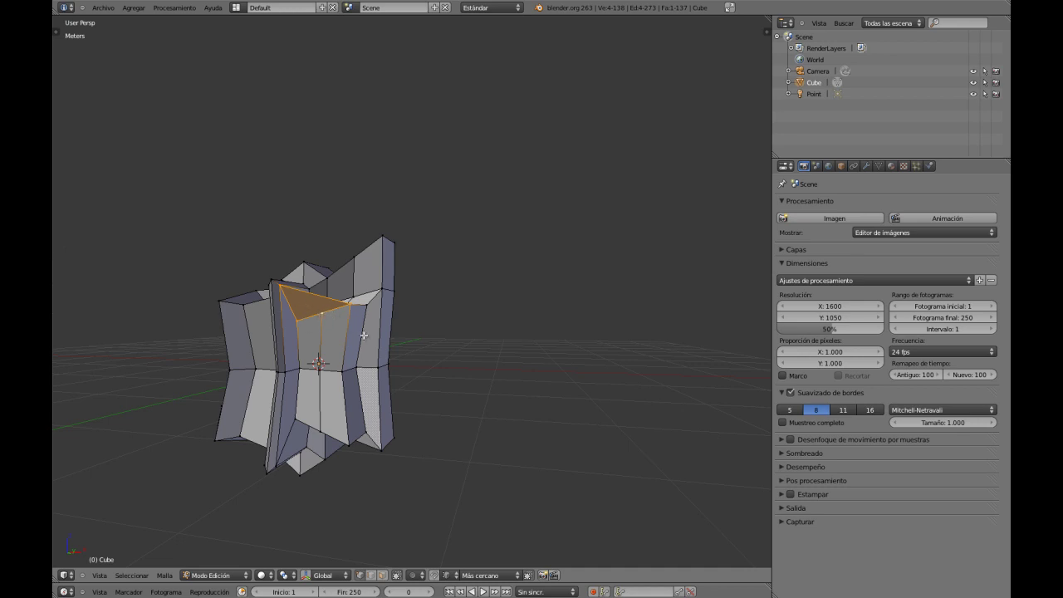
pyautogui.moveTo(363, 335); pyautogui.dragTo(449, 378, button='middle')
pyautogui.moveTo(391, 351)
pyautogui.mouseDown(button='middle')
pyautogui.moveTo(389, 275)
pyautogui.moveTo(373, 373)
pyautogui.moveTo(383, 356)
pyautogui.moveTo(369, 339)
pyautogui.moveTo(373, 347)
pyautogui.mouseUp(button='middle')
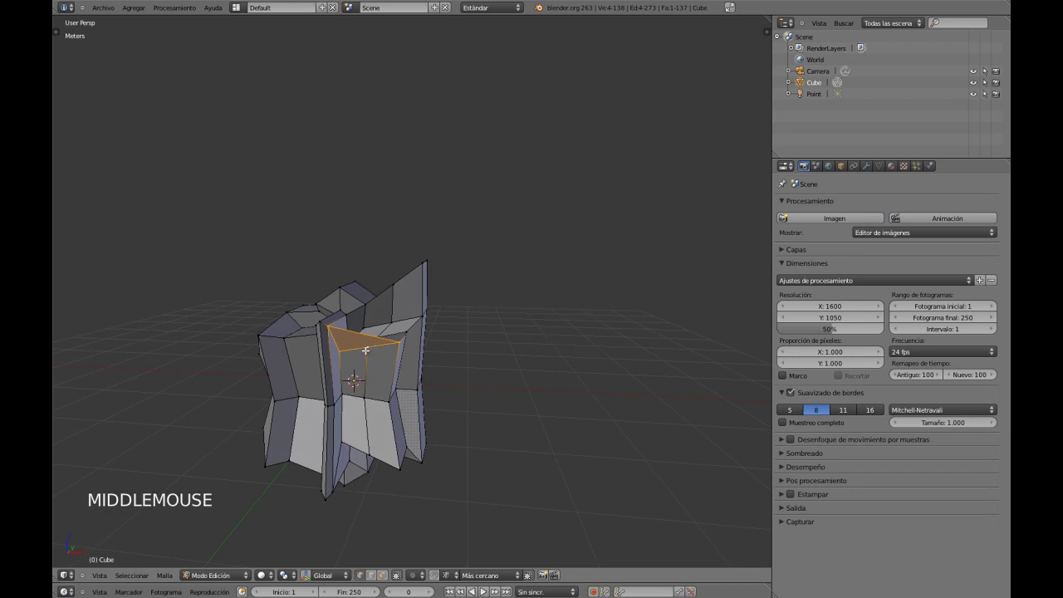
# Step: Examine the faceted mesh from several angles, including the selected triangular face near the narrow vertical fin
pyautogui.moveTo(367, 388); pyautogui.dragTo(378, 398, button='middle')
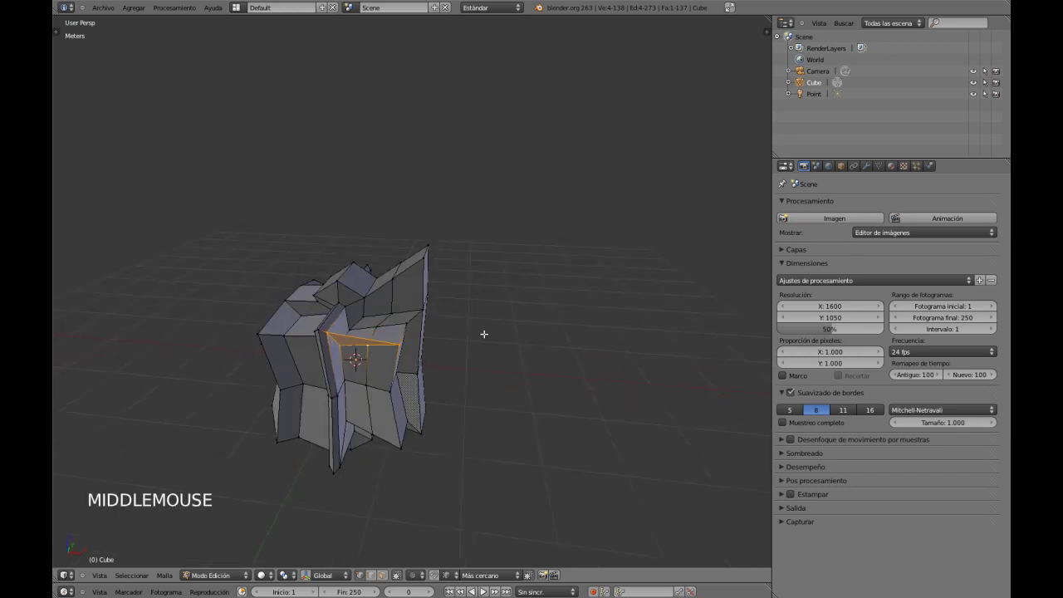
pyautogui.moveTo(485, 334); pyautogui.dragTo(333, 377, button='middle')
pyautogui.moveTo(476, 393); pyautogui.dragTo(388, 426, button='middle')
pyautogui.moveTo(387, 521); pyautogui.dragTo(482, 506, button='middle')
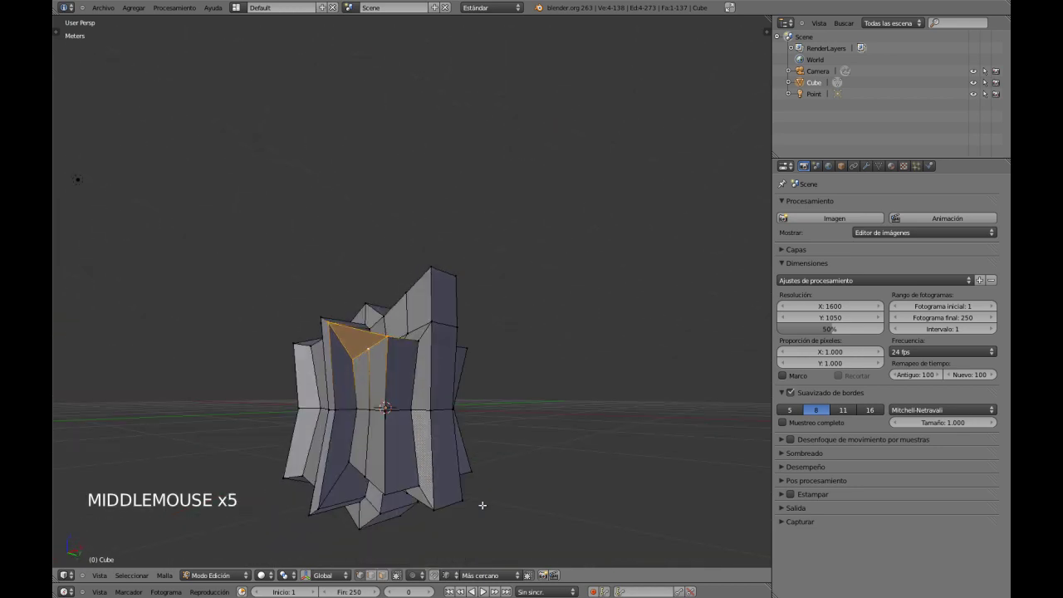
pyautogui.moveTo(392, 382); pyautogui.dragTo(396, 359, button='middle')
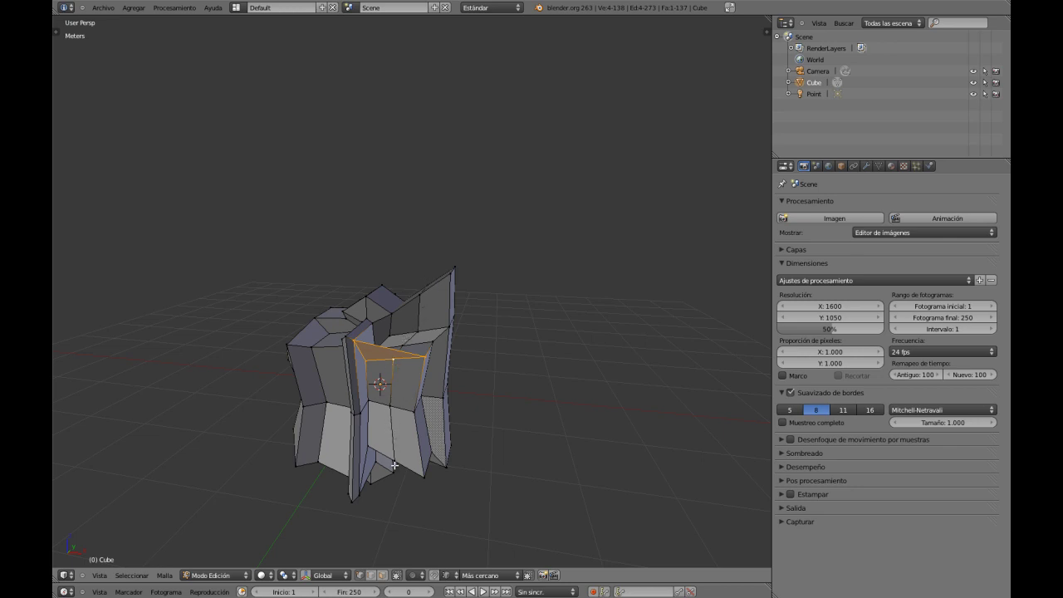
pyautogui.moveTo(499, 404); pyautogui.dragTo(467, 430, button='middle')
pyautogui.moveTo(407, 403)
pyautogui.keyDown('shift'); pyautogui.mouseDown(button='middle')
pyautogui.moveTo(389, 398)
pyautogui.moveTo(373, 370)
pyautogui.moveTo(406, 391)
pyautogui.mouseUp(button='middle'); pyautogui.keyUp('shift')
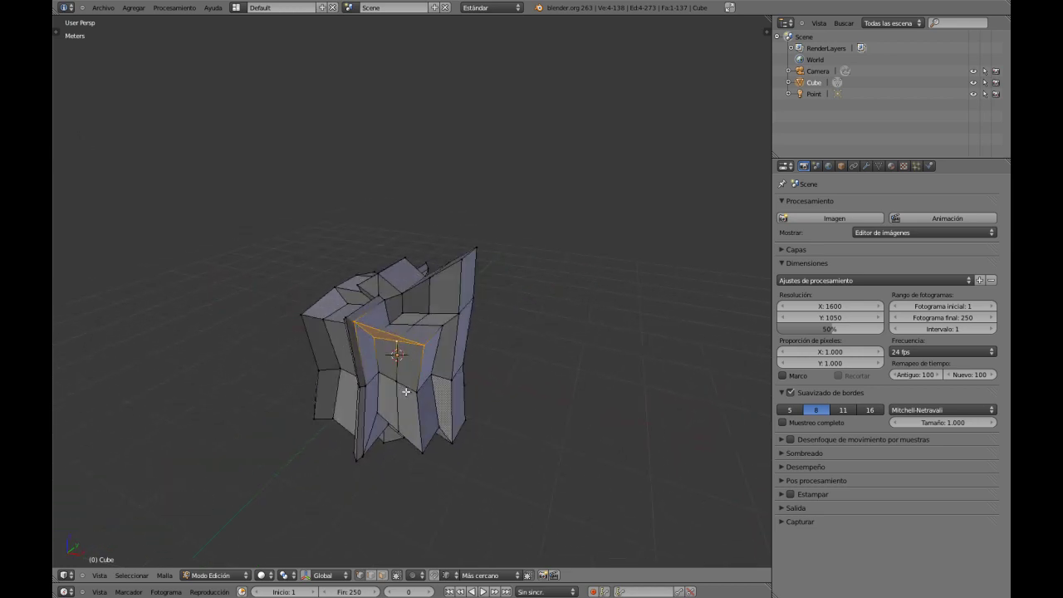
pyautogui.moveTo(428, 377); pyautogui.dragTo(363, 340, button='middle')
pyautogui.moveTo(363, 339); pyautogui.dragTo(427, 327, button='middle')
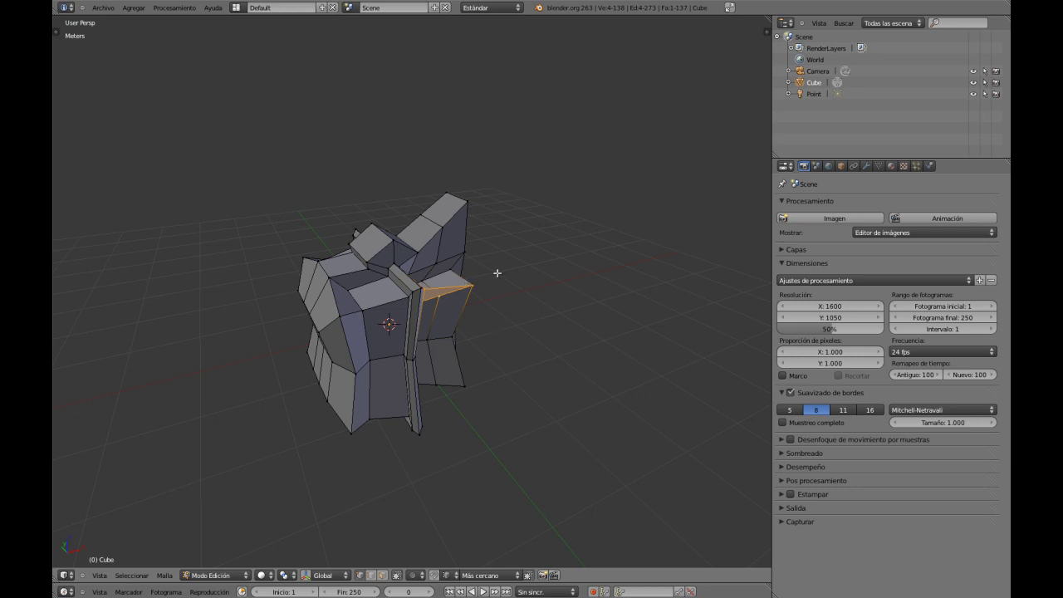
pyautogui.press('w')
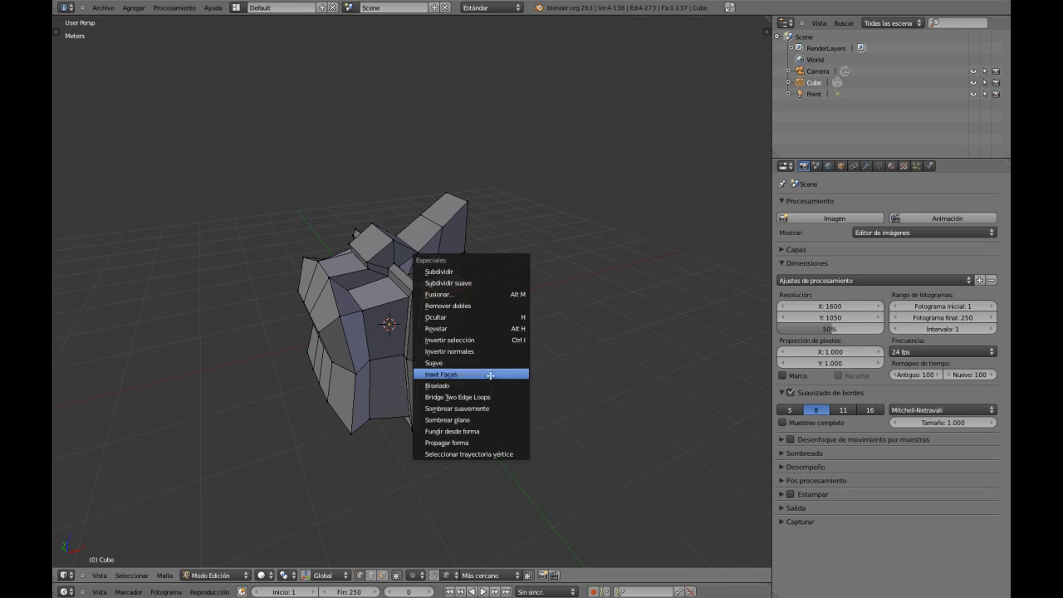
pyautogui.click(469, 271)
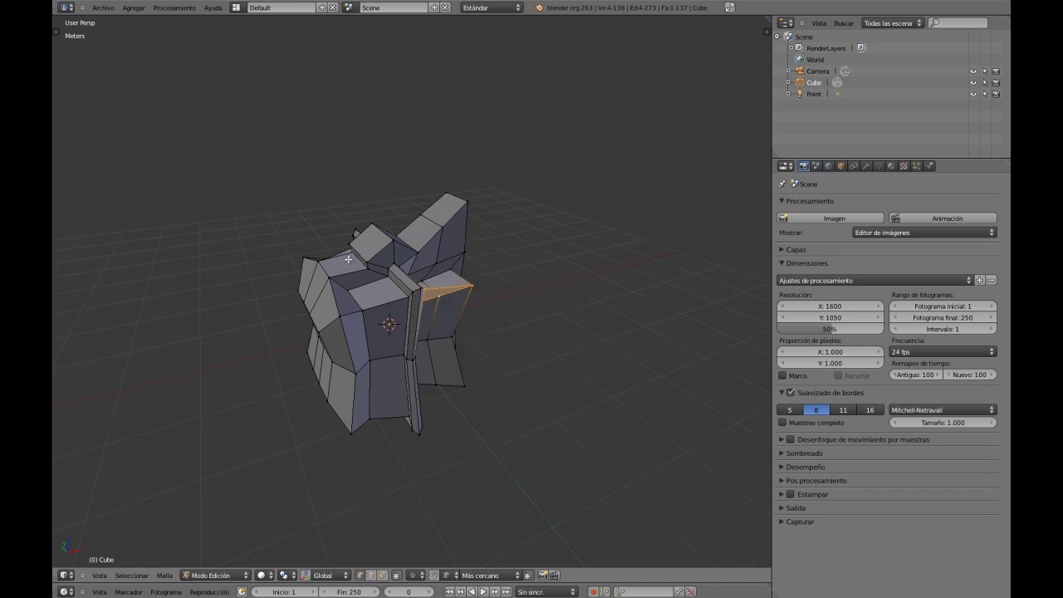
pyautogui.moveTo(328, 356); pyautogui.dragTo(392, 364, button='middle')
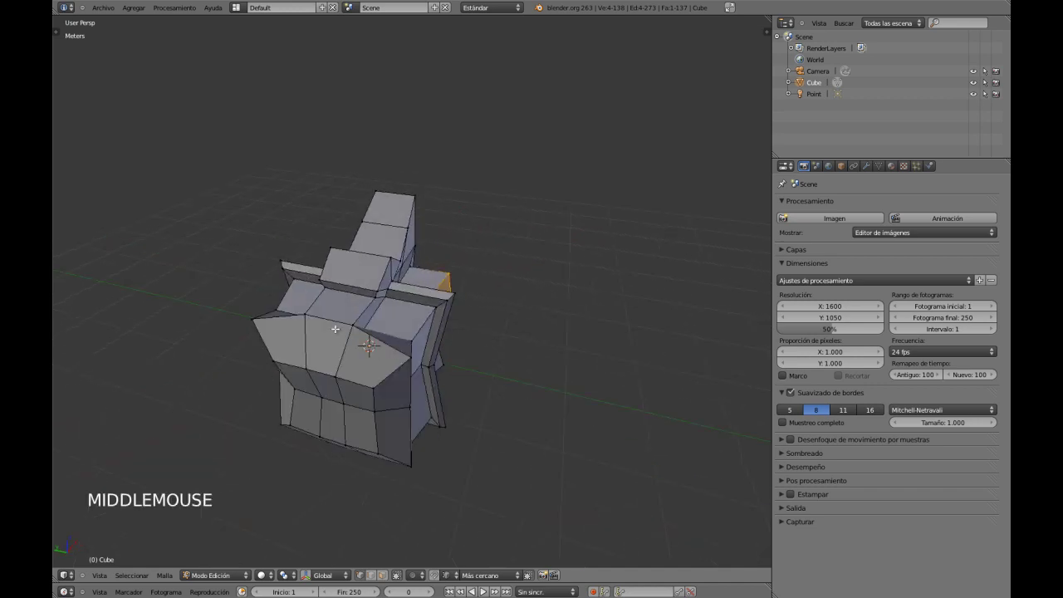
pyautogui.hotkey('ctrl', 'r')
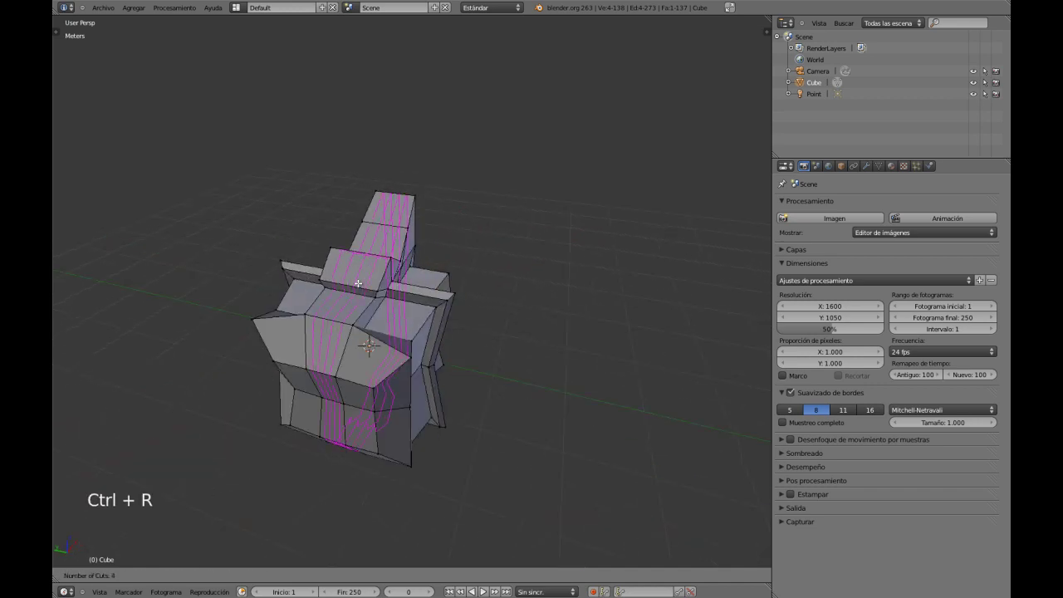
pyautogui.rightClick(375, 232)
# Step: Delete the long outer edge of the triangular face beside the narrow vertical fin, using the Bordes option
pyautogui.moveTo(428, 350); pyautogui.dragTo(355, 397, button='middle')
pyautogui.moveTo(410, 306); pyautogui.dragTo(412, 283, button='middle')
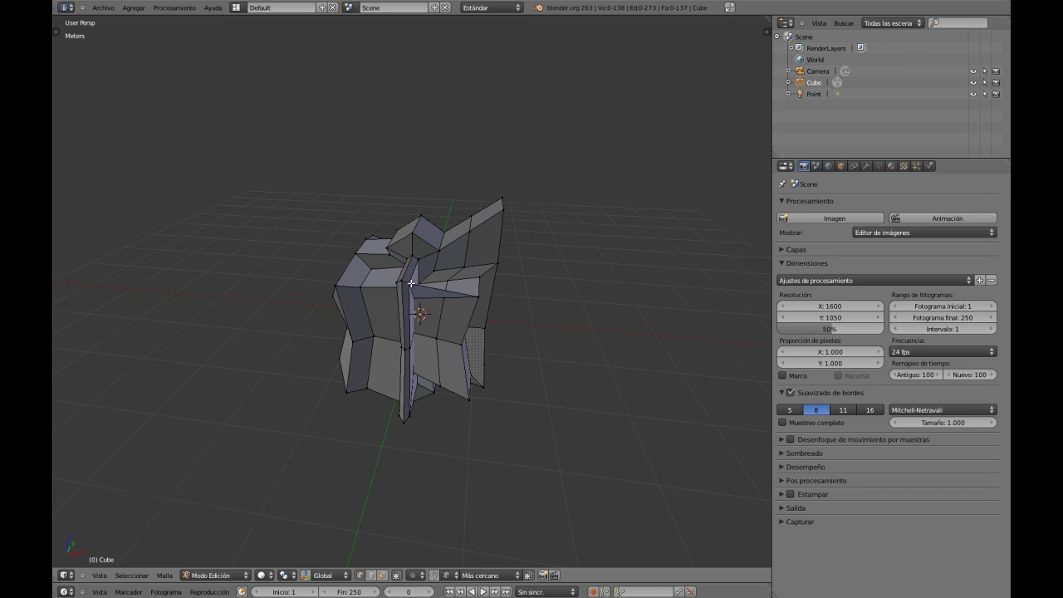
pyautogui.keyDown('shift'); pyautogui.rightClick(478, 295); pyautogui.keyUp('shift')
pyautogui.press('x')
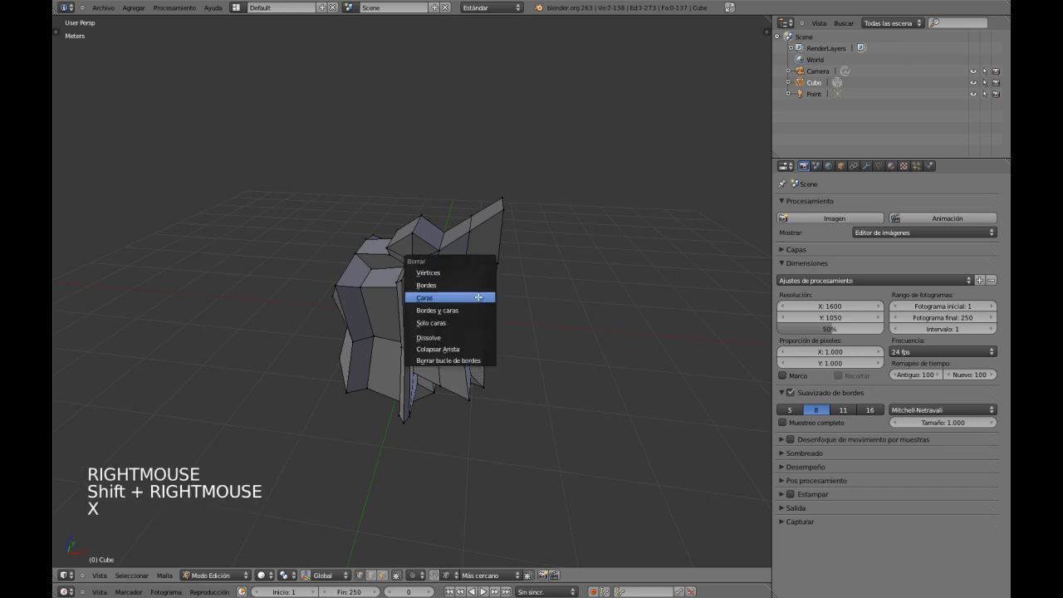
pyautogui.click(465, 287)
# Step: Try to subdivide the mesh with nothing selected
pyautogui.moveTo(465, 287); pyautogui.dragTo(508, 377, button='middle')
pyautogui.moveTo(439, 380)
pyautogui.keyDown('shift'); pyautogui.mouseDown(button='middle')
pyautogui.moveTo(458, 396)
pyautogui.moveTo(484, 268)
pyautogui.moveTo(556, 326)
pyautogui.moveTo(546, 344)
pyautogui.moveTo(612, 447)
pyautogui.moveTo(499, 401)
pyautogui.moveTo(346, 371)
pyautogui.moveTo(360, 417)
pyautogui.moveTo(268, 351)
pyautogui.moveTo(427, 398)
pyautogui.mouseUp(button='middle'); pyautogui.keyUp('shift')
pyautogui.keyDown('shift'); pyautogui.moveTo(475, 405); pyautogui.dragTo(417, 355, button='middle'); pyautogui.keyUp('shift')
pyautogui.press('w')
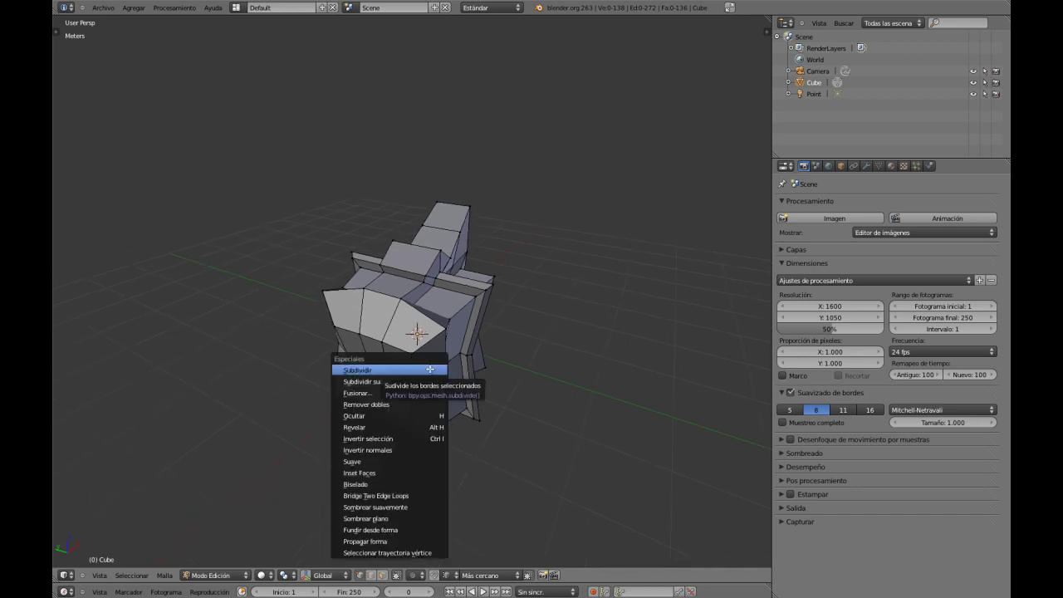
pyautogui.click(430, 369)
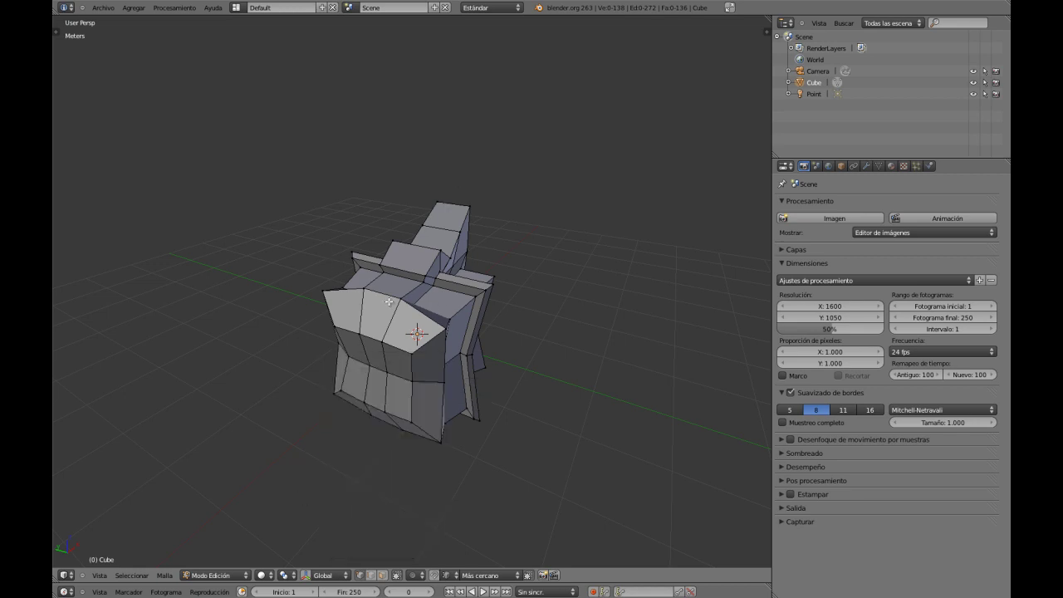
pyautogui.press('w')
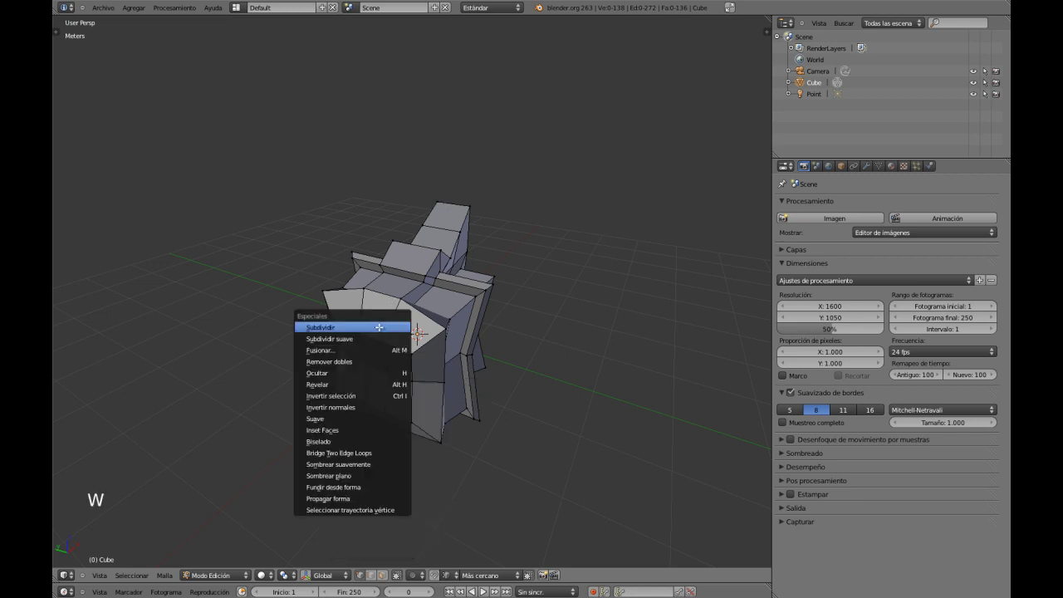
pyautogui.click(380, 328)
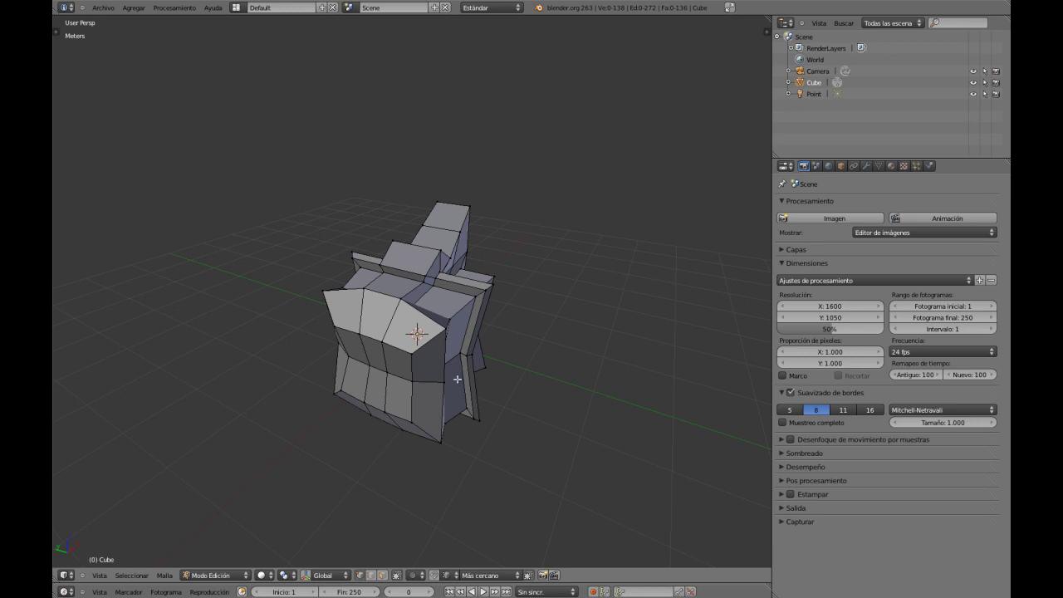
# Step: Select the entire mesh and subdivide it
pyautogui.press('a')
pyautogui.moveTo(457, 383); pyautogui.dragTo(144, 426, button='middle')
pyautogui.press('w')
pyautogui.click(424, 388)
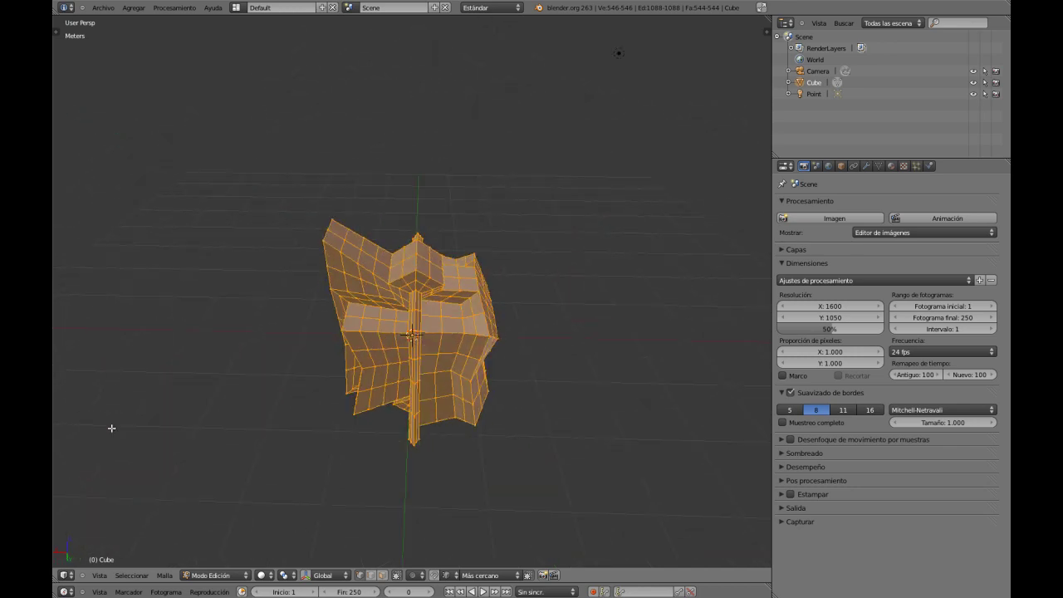
# Step: Set the whole-mesh subdivision to 4 cuts
pyautogui.moveTo(105, 427); pyautogui.dragTo(330, 328, button='middle')
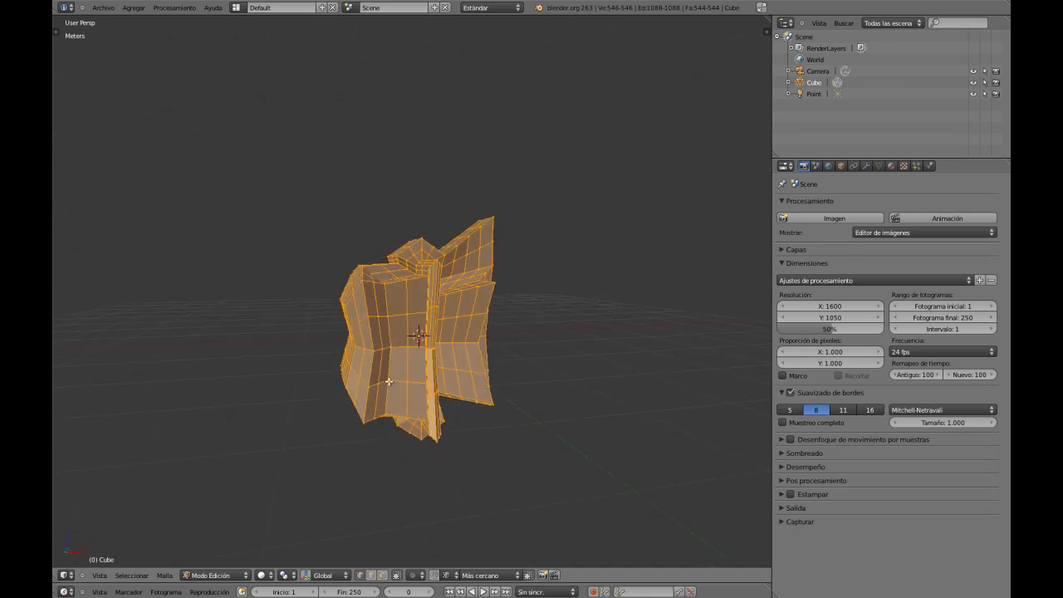
pyautogui.moveTo(388, 410); pyautogui.dragTo(449, 420, button='middle')
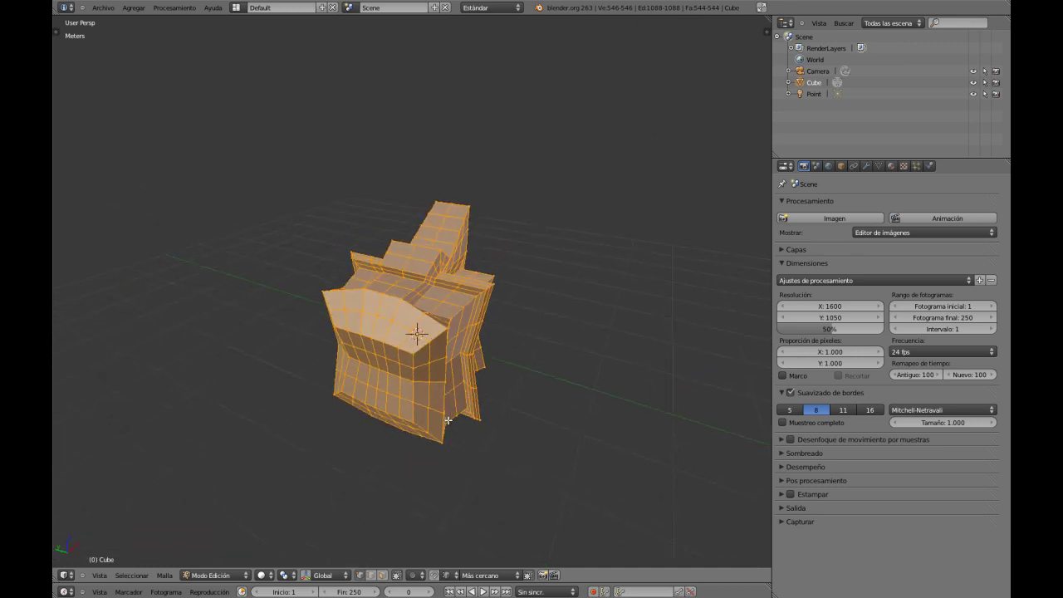
pyautogui.press('t')
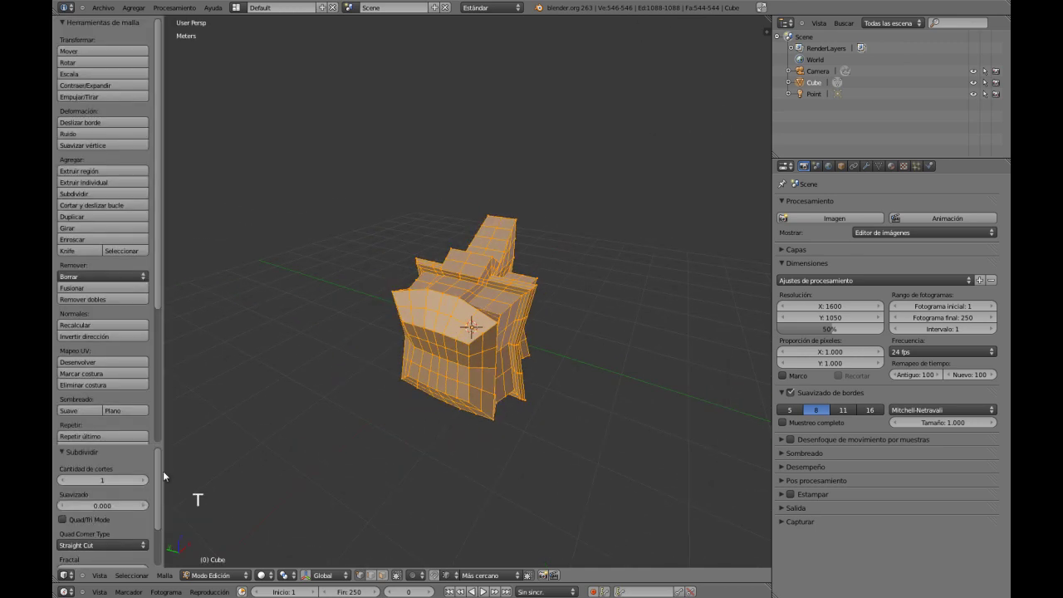
pyautogui.moveTo(157, 470); pyautogui.dragTo(150, 365)
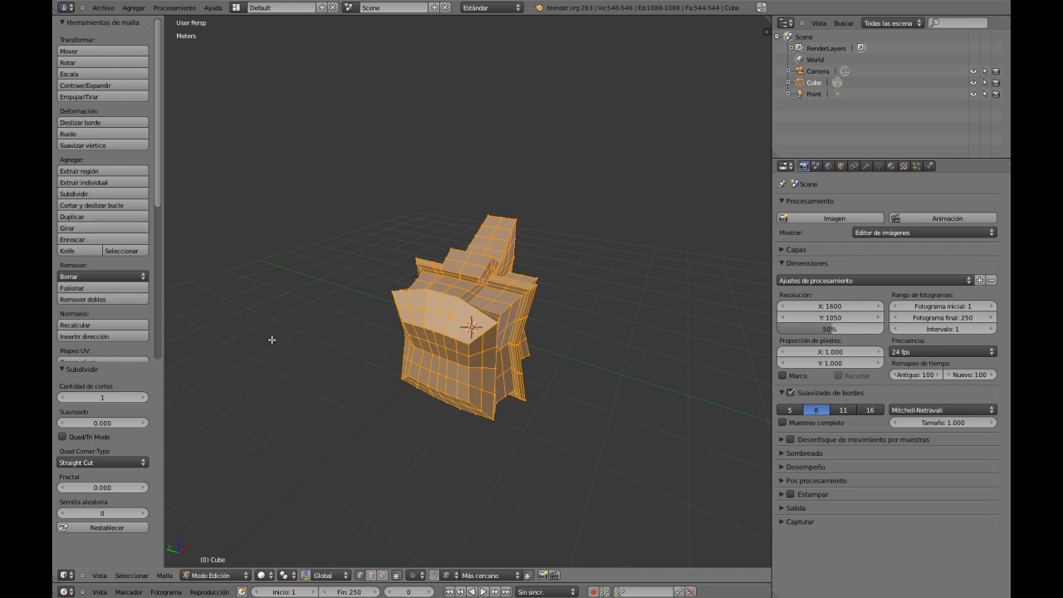
pyautogui.press('F6')
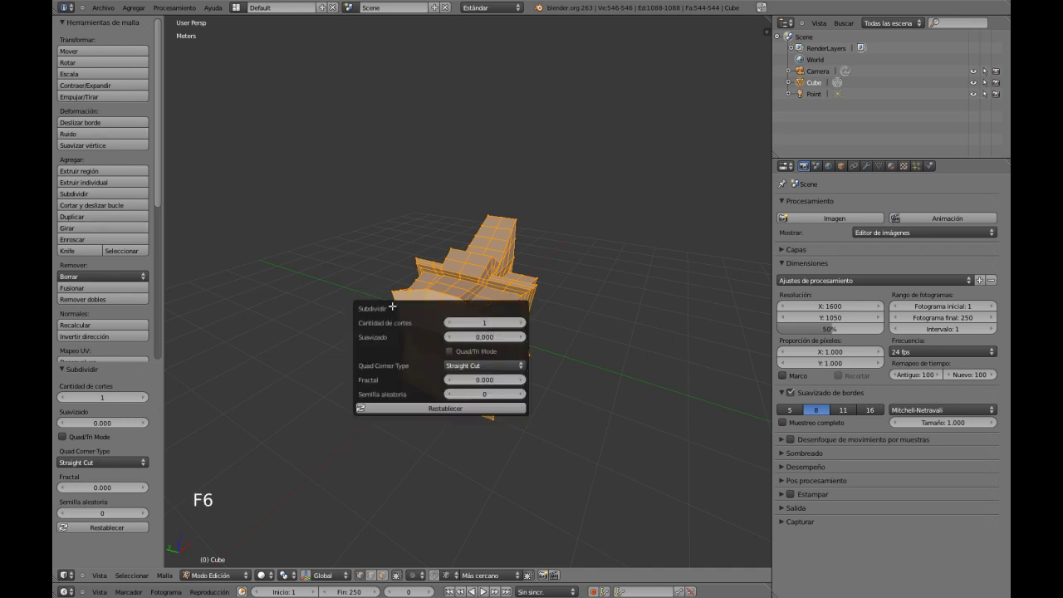
pyautogui.click(521, 323)
pyautogui.click(521, 323)
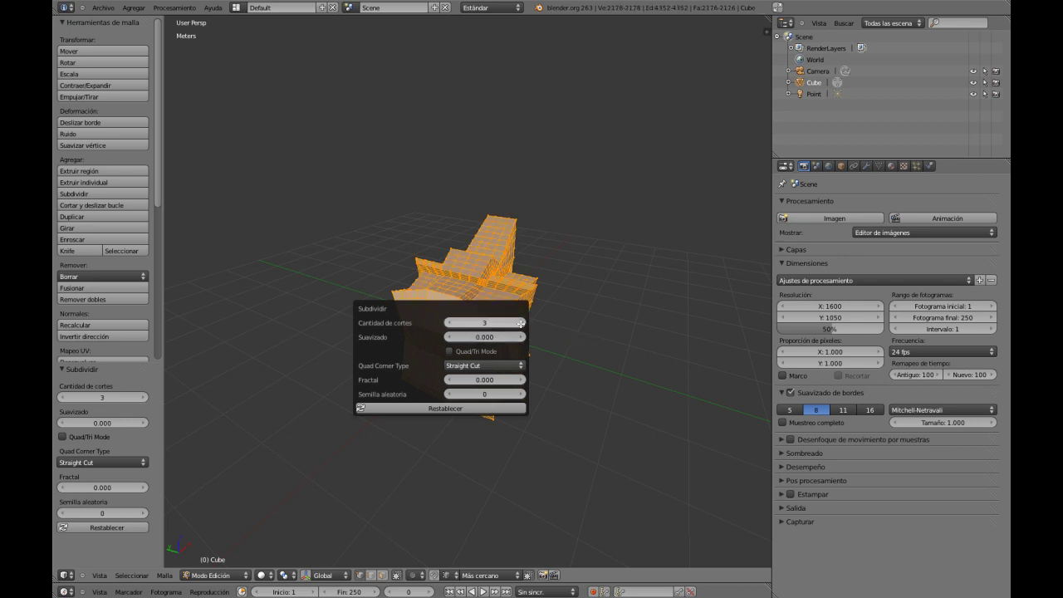
pyautogui.click(521, 323)
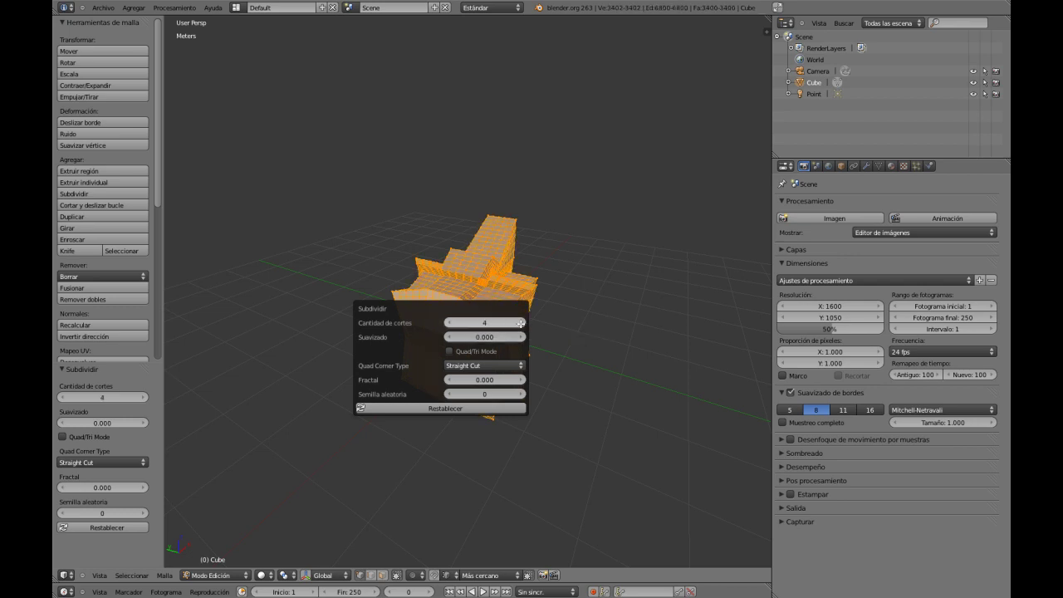
pyautogui.moveTo(497, 369); pyautogui.dragTo(442, 335, button='middle')
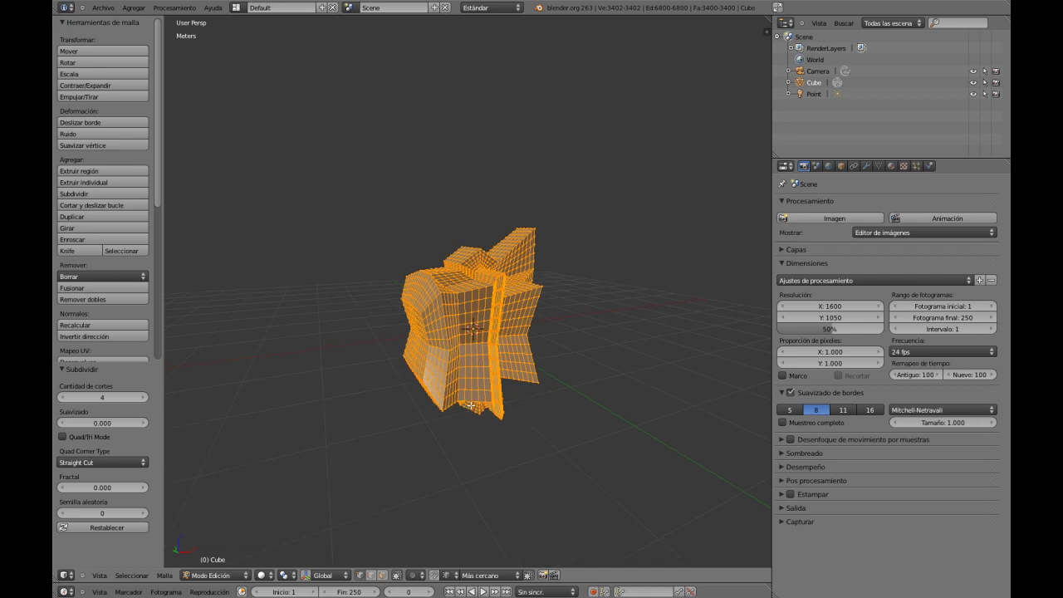
pyautogui.press('t')
# Step: Turn on proportional editing in Habilitar mode with the Suave falloff
pyautogui.moveTo(467, 404); pyautogui.dragTo(442, 386, button='middle')
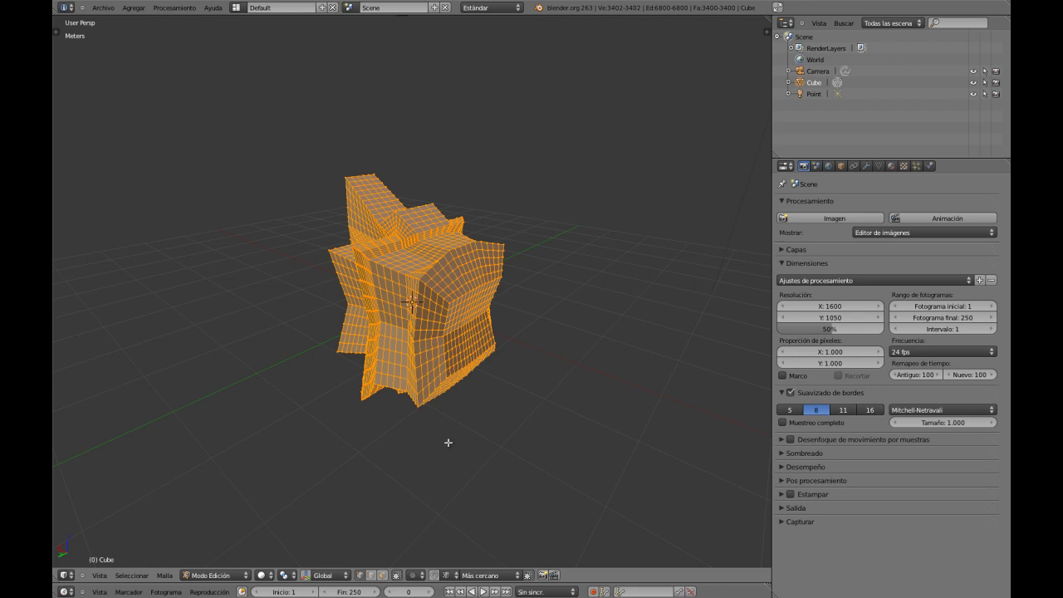
pyautogui.press('o')
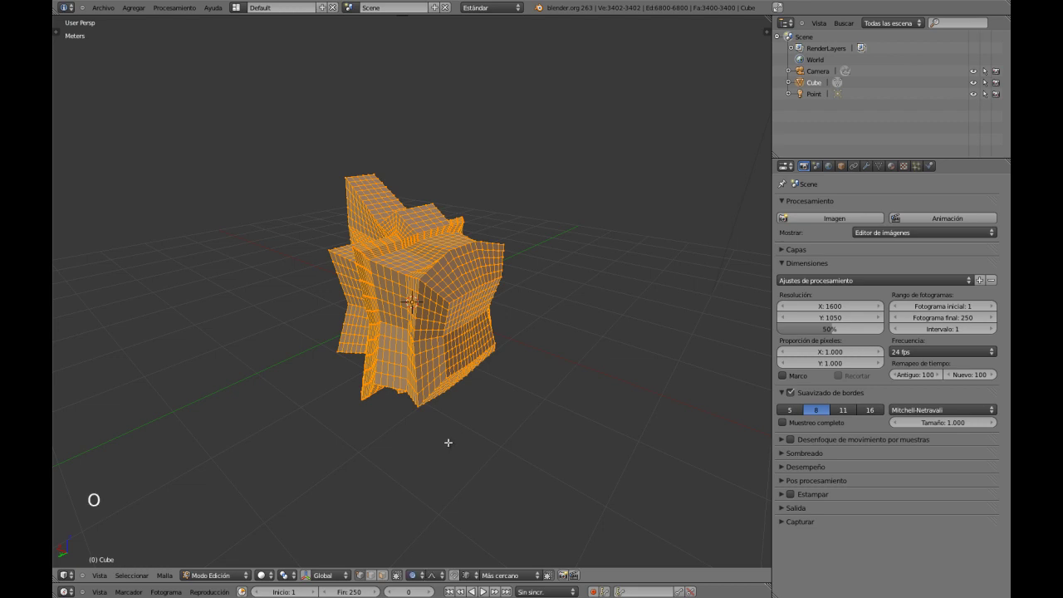
pyautogui.click(411, 576)
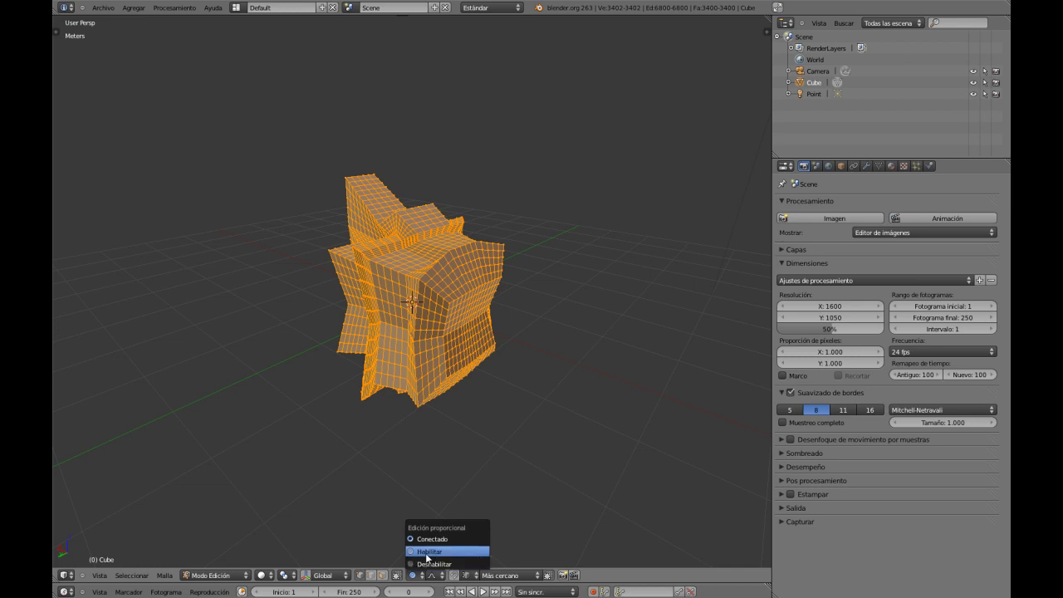
pyautogui.click(427, 552)
pyautogui.click(433, 576)
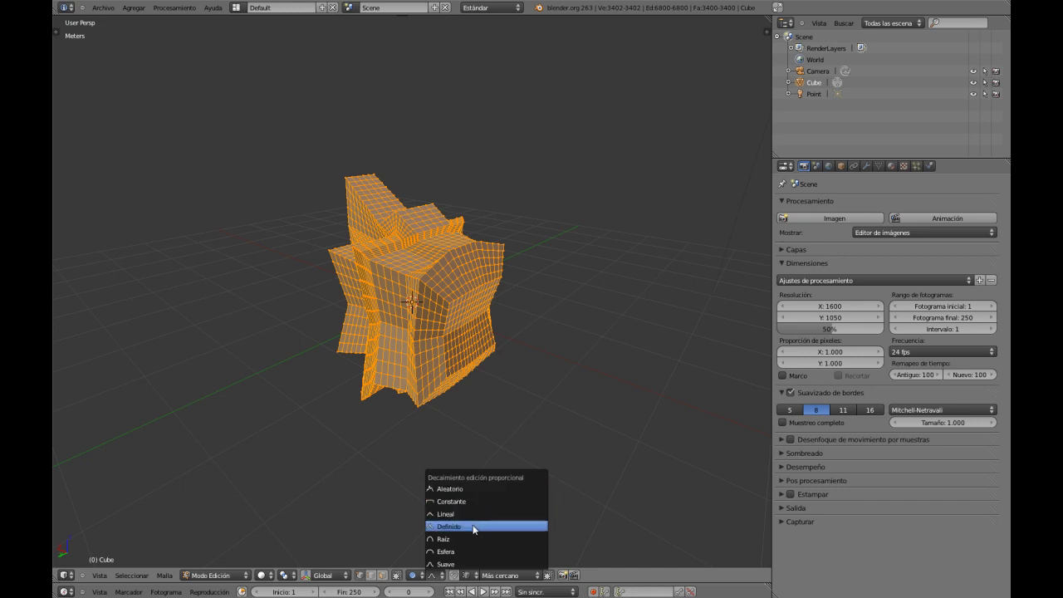
pyautogui.click(462, 564)
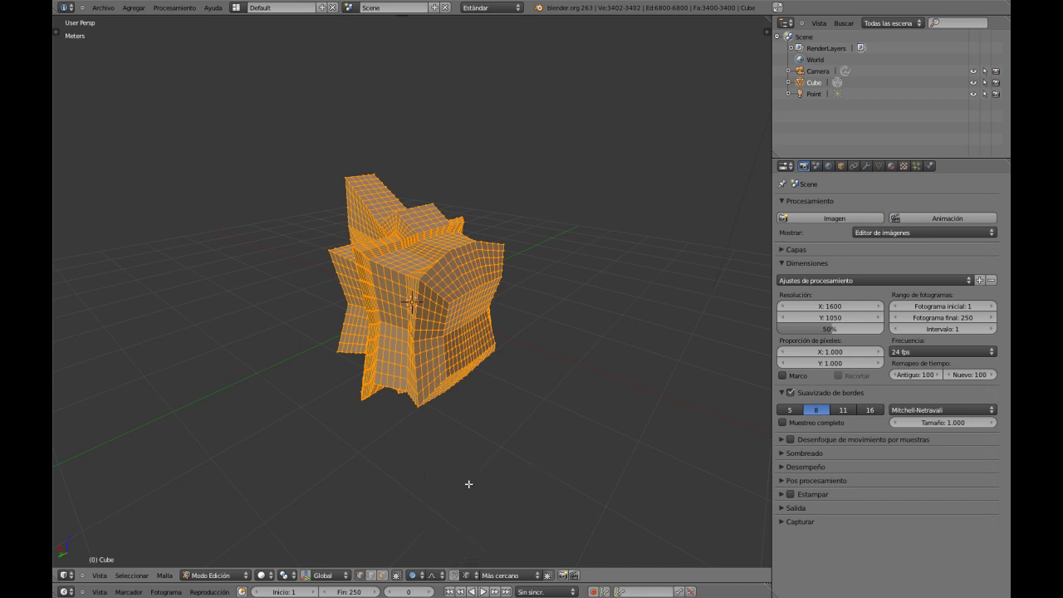
# Step: Select a single vertex in the middle of the mesh's large front face, start moving it and vary the proportional influence radius
pyautogui.moveTo(469, 484); pyautogui.dragTo(459, 473, button='middle')
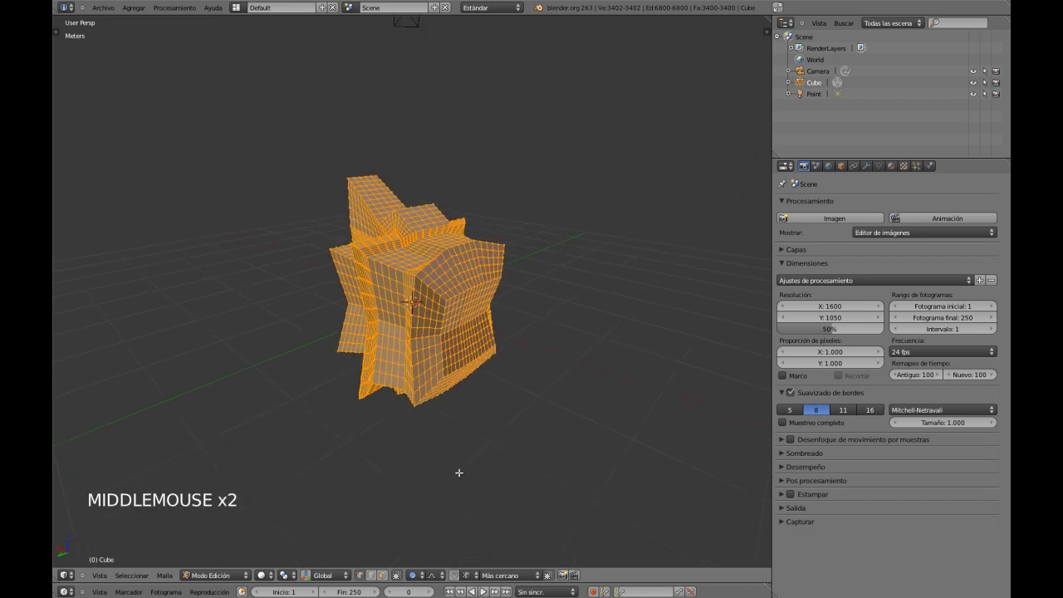
pyautogui.rightClick(467, 322)
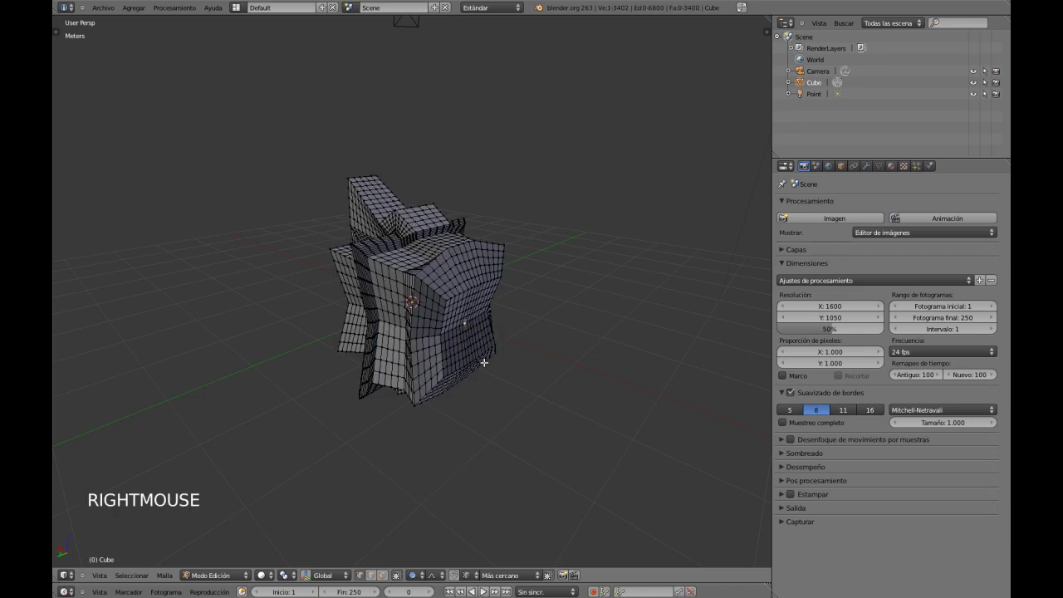
pyautogui.moveTo(495, 415)
pyautogui.mouseDown(button='middle')
pyautogui.moveTo(349, 380)
pyautogui.moveTo(393, 406)
pyautogui.moveTo(482, 417)
pyautogui.mouseUp(button='middle')
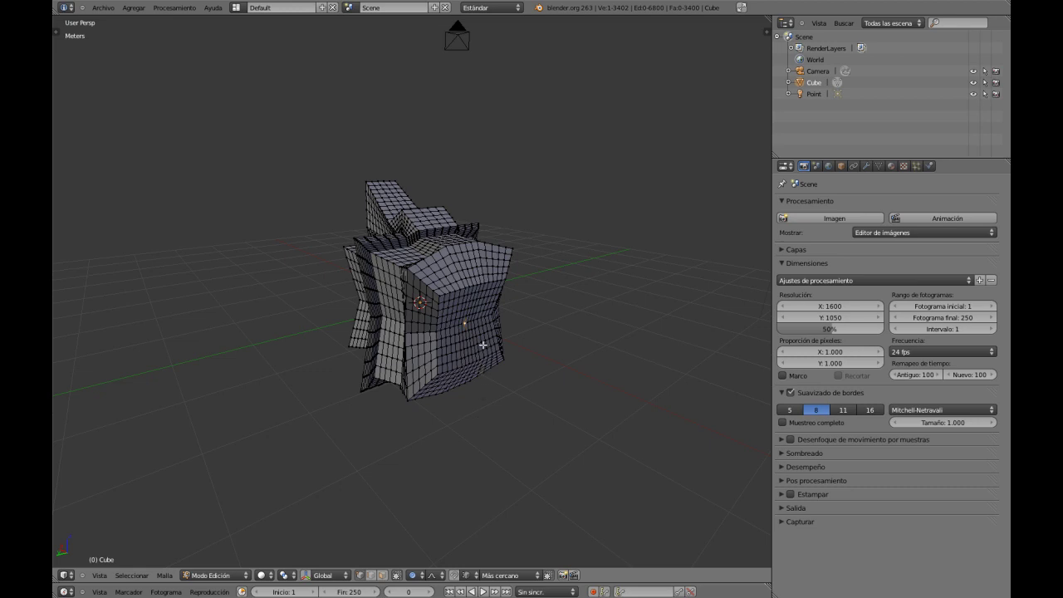
pyautogui.press('g')
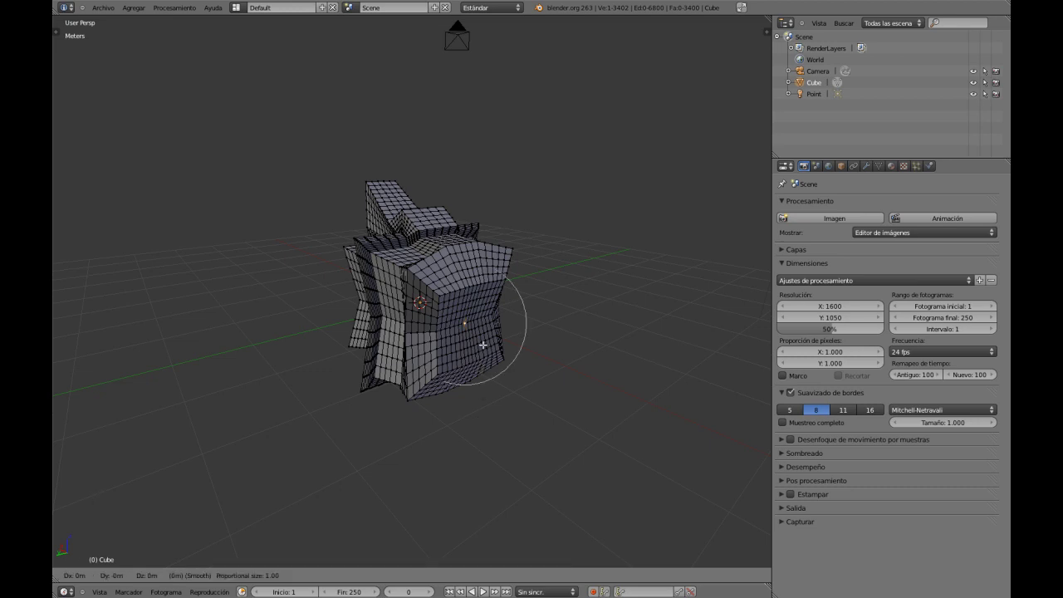
pyautogui.scroll(7, 483, 344)
pyautogui.scroll(-13, 483, 344)
pyautogui.scroll(-7, 483, 344)
pyautogui.scroll(19, 482, 344)
pyautogui.scroll(-15, 483, 344)
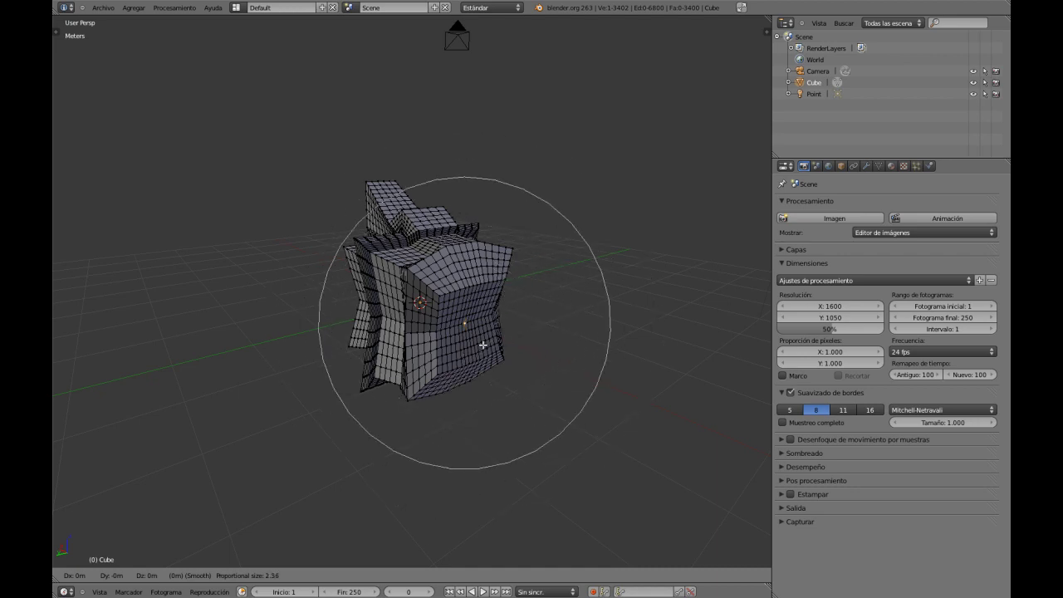
pyautogui.scroll(20, 482, 344)
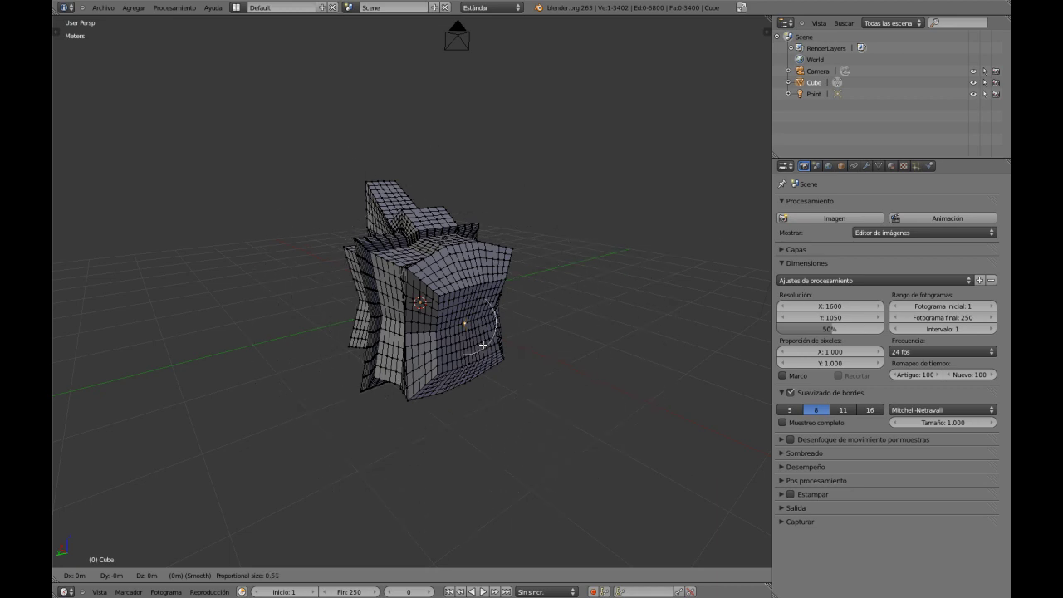
pyautogui.scroll(-10, 482, 344)
pyautogui.scroll(5, 483, 344)
pyautogui.scroll(-6, 483, 344)
pyautogui.scroll(6, 483, 344)
pyautogui.scroll(-2, 483, 344)
# Step: Pull the front-face vertex outward along the global X axis with a proportional size of about 0.83
pyautogui.press('x')
pyautogui.scroll(-1, 482, 344)
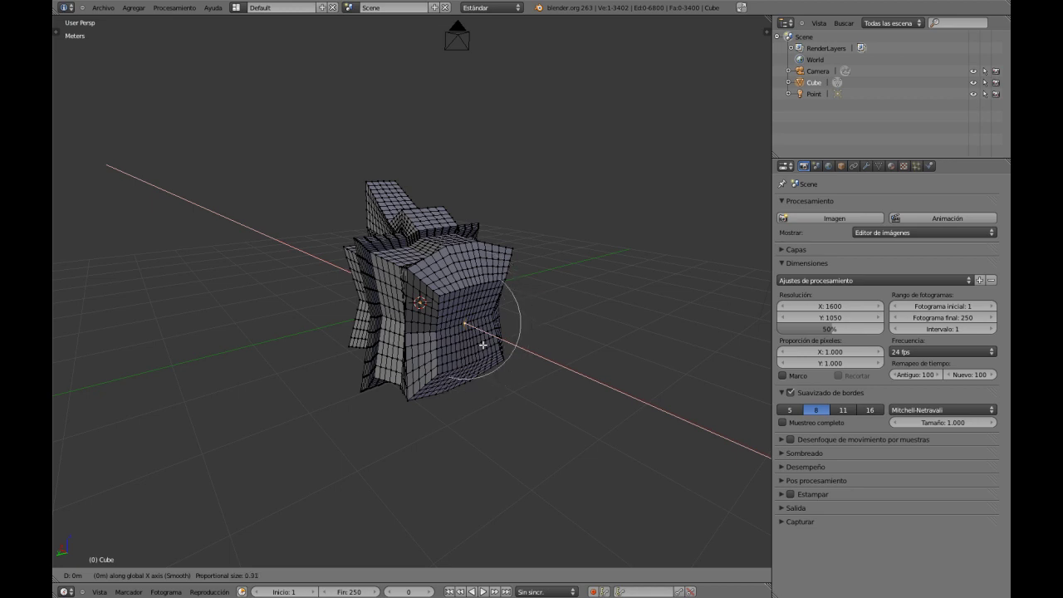
pyautogui.press('x')
pyautogui.press('x')
pyautogui.scroll(-1, 483, 344)
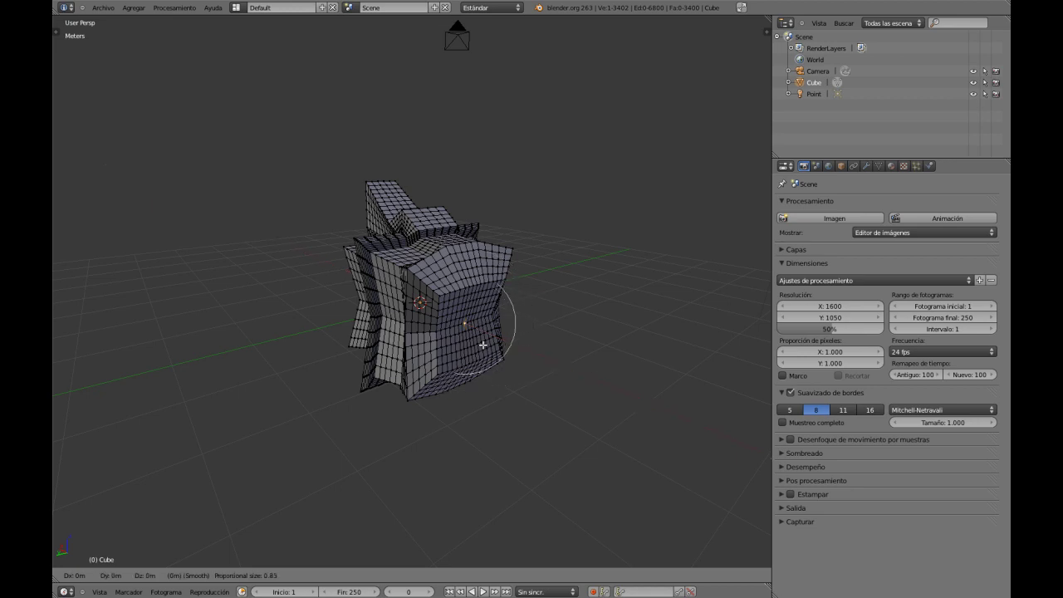
pyautogui.press('x')
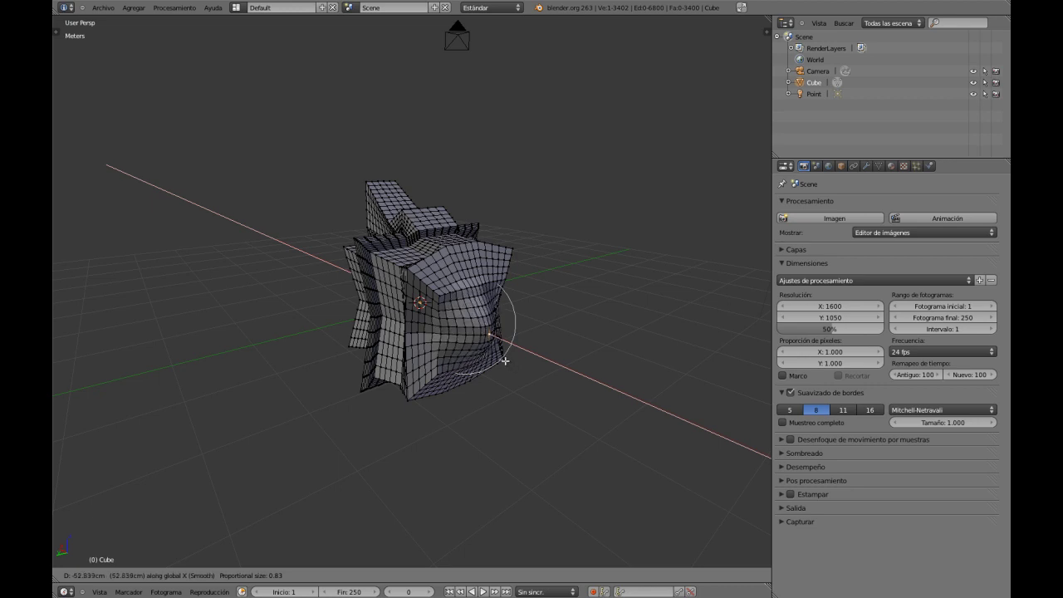
pyautogui.click(511, 367)
pyautogui.moveTo(513, 370); pyautogui.dragTo(482, 392, button='middle')
pyautogui.press('Tab')
pyautogui.press('Tab')
# Step: Try moving a vertex on the sloped upper protrusion up along the Z axis with the Lineal falloff
pyautogui.click(433, 575)
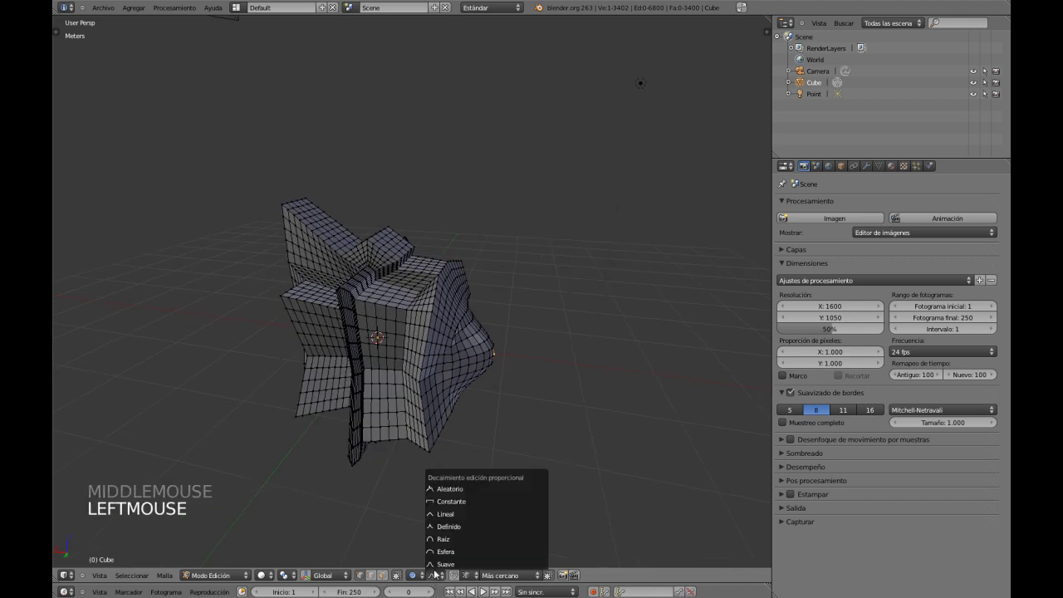
pyautogui.click(460, 516)
pyautogui.rightClick(328, 227)
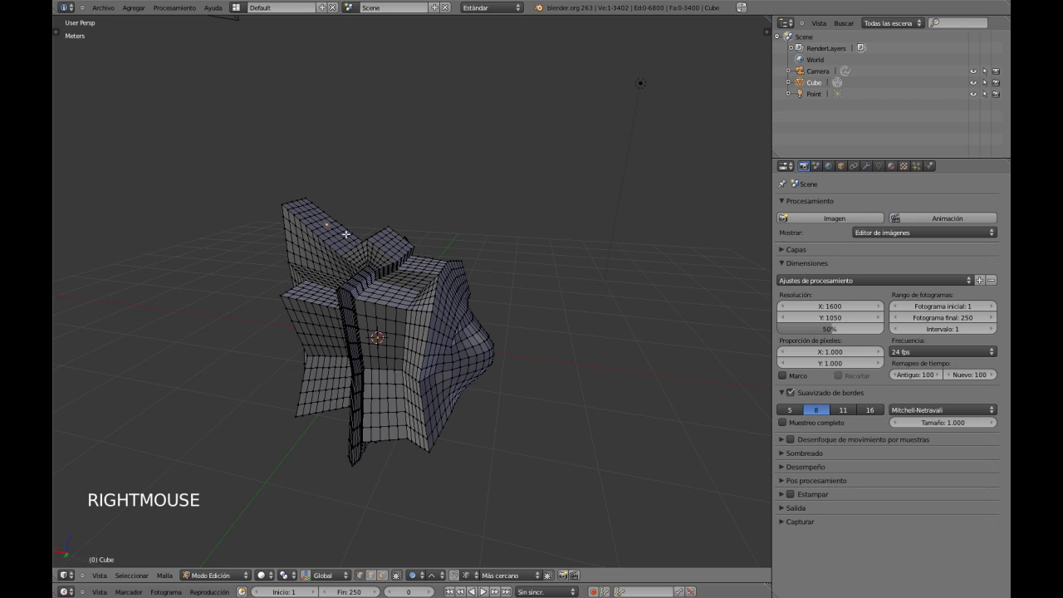
pyautogui.press('g')
pyautogui.press('g')
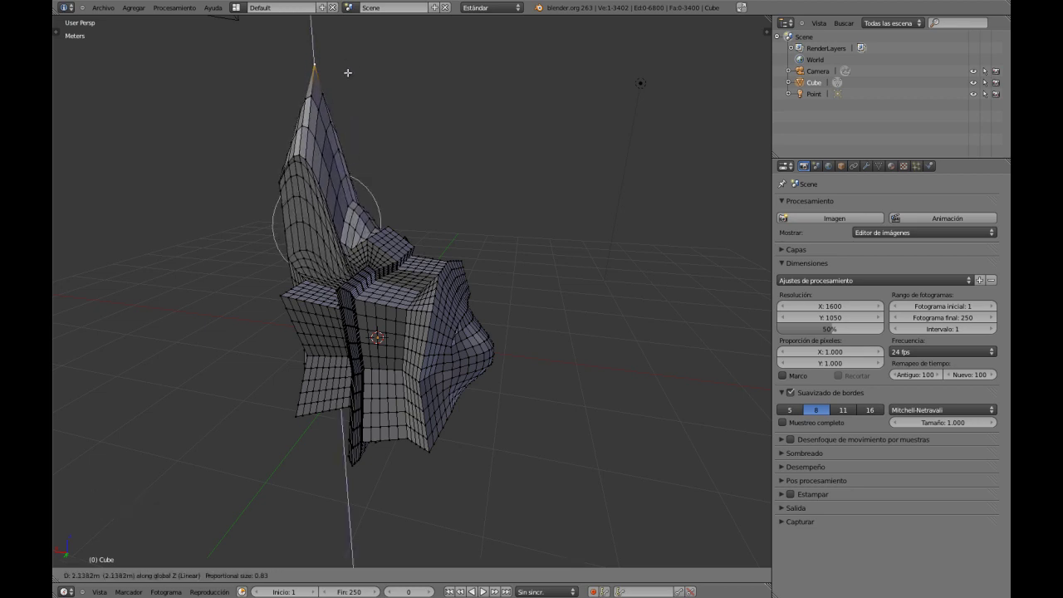
pyautogui.rightClick(374, 380)
# Step: Try raising the upper-protrusion vertex along the Z axis with the Constante falloff, varying the proportional influence radius
pyautogui.click(429, 577)
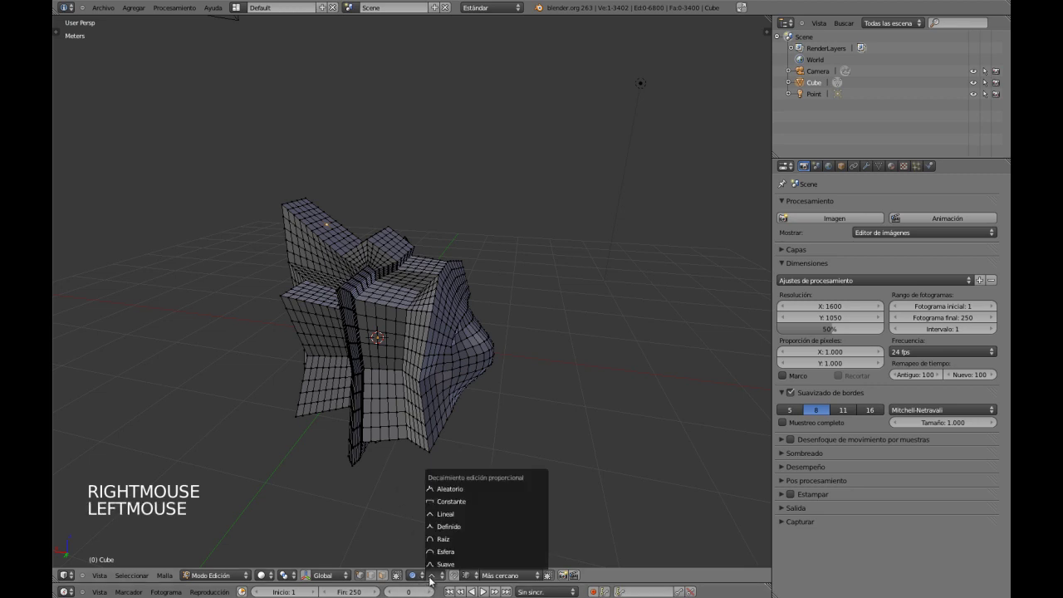
pyautogui.click(449, 503)
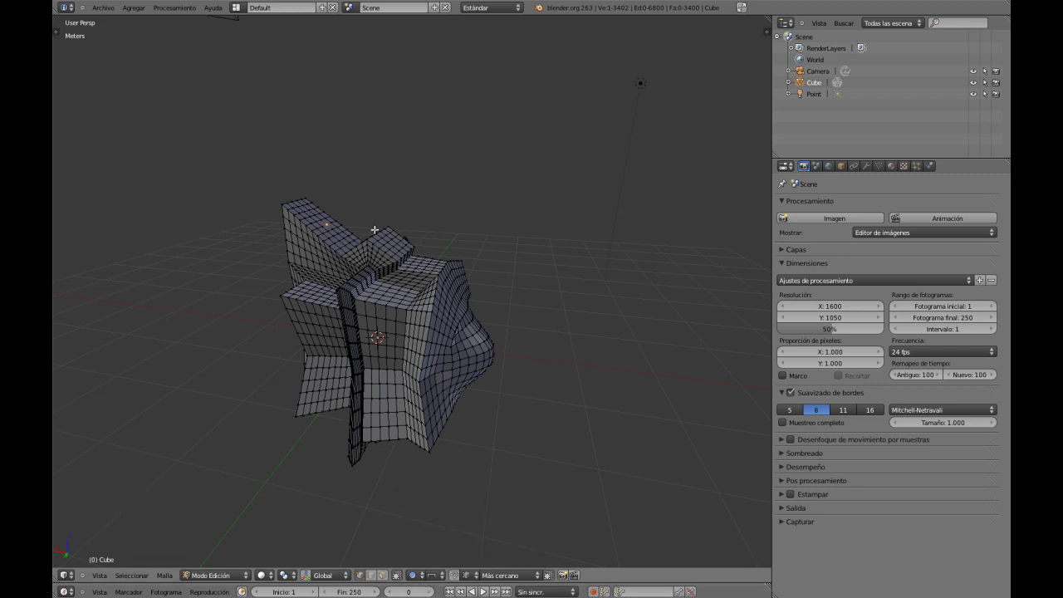
pyautogui.press('g')
pyautogui.press('z')
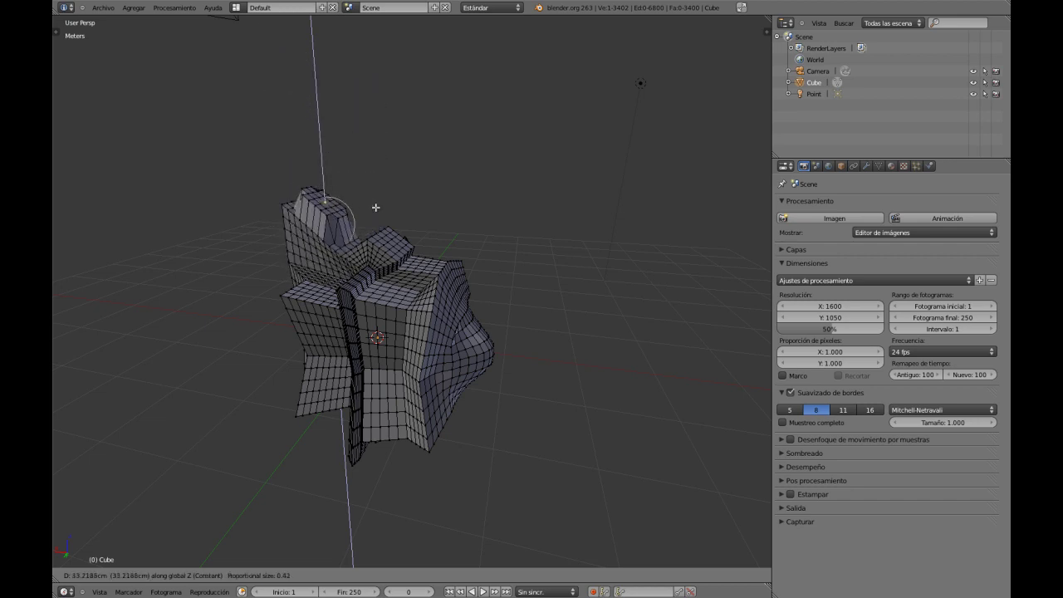
pyautogui.scroll(2, 373, 157)
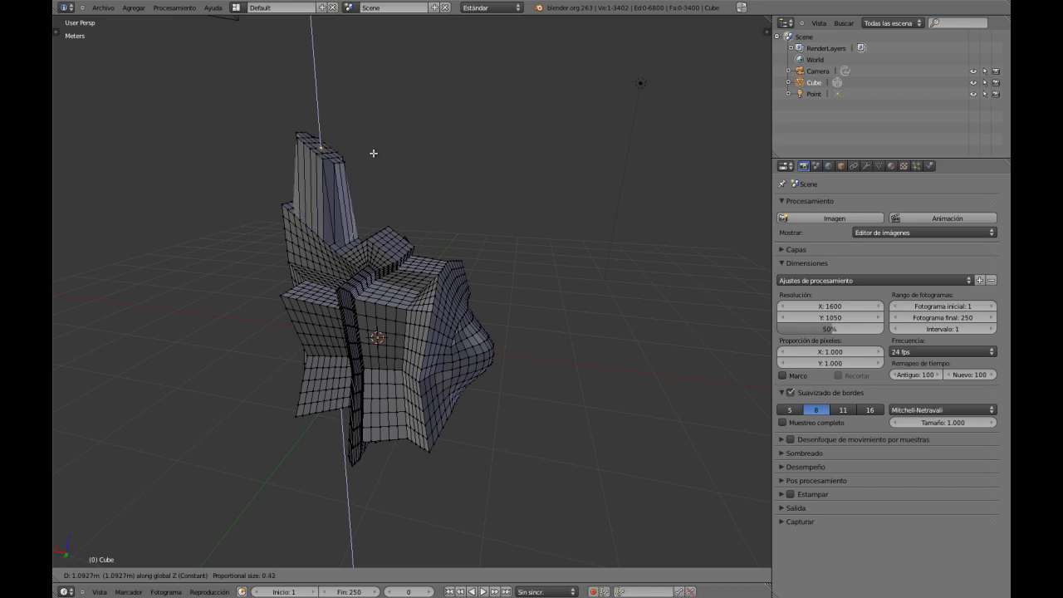
pyautogui.scroll(-18, 373, 154)
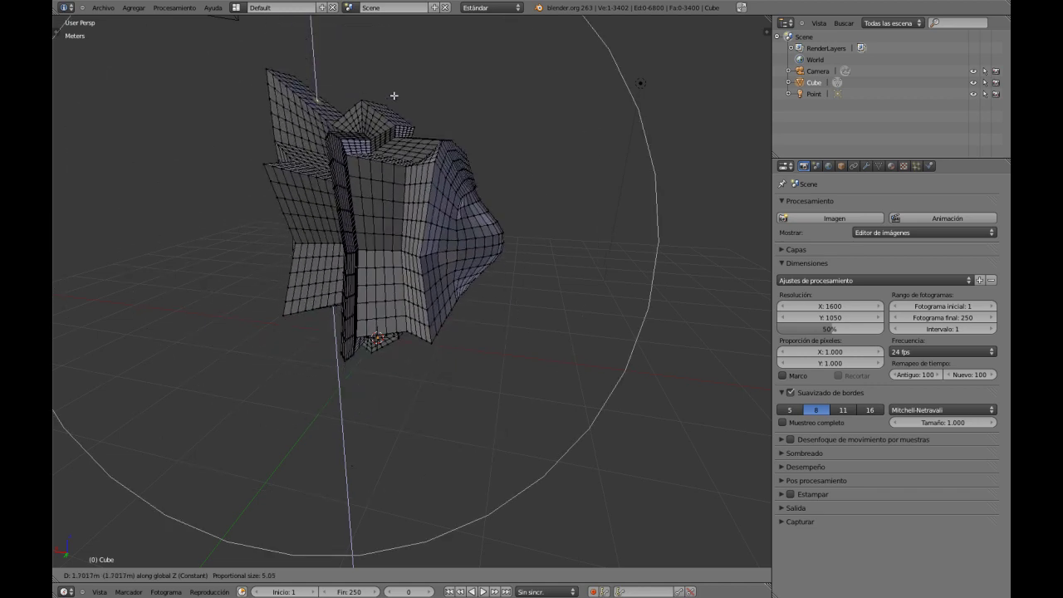
pyautogui.scroll(14, 398, 133)
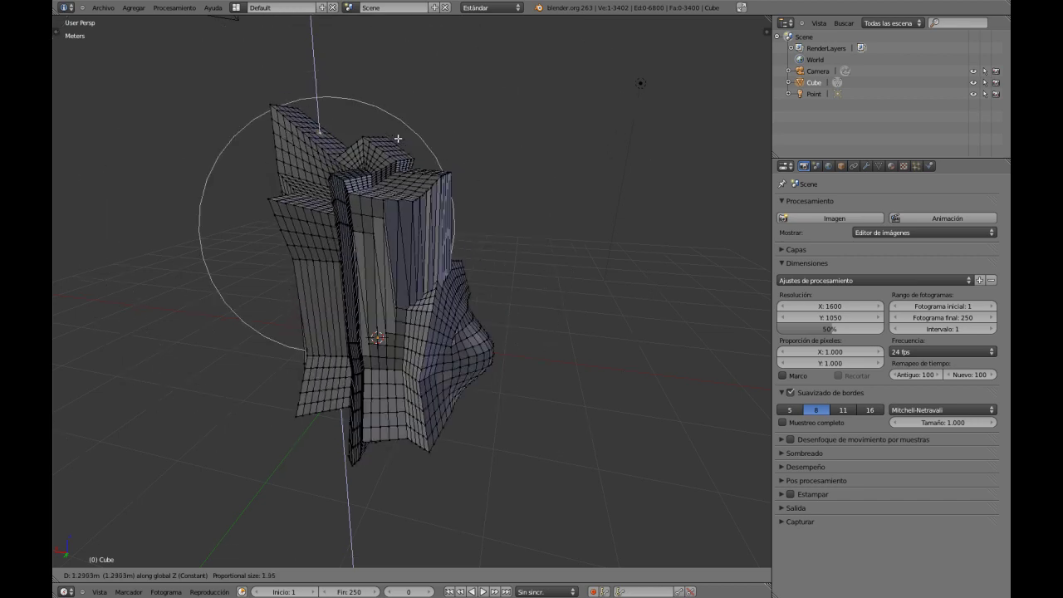
pyautogui.scroll(-3, 398, 138)
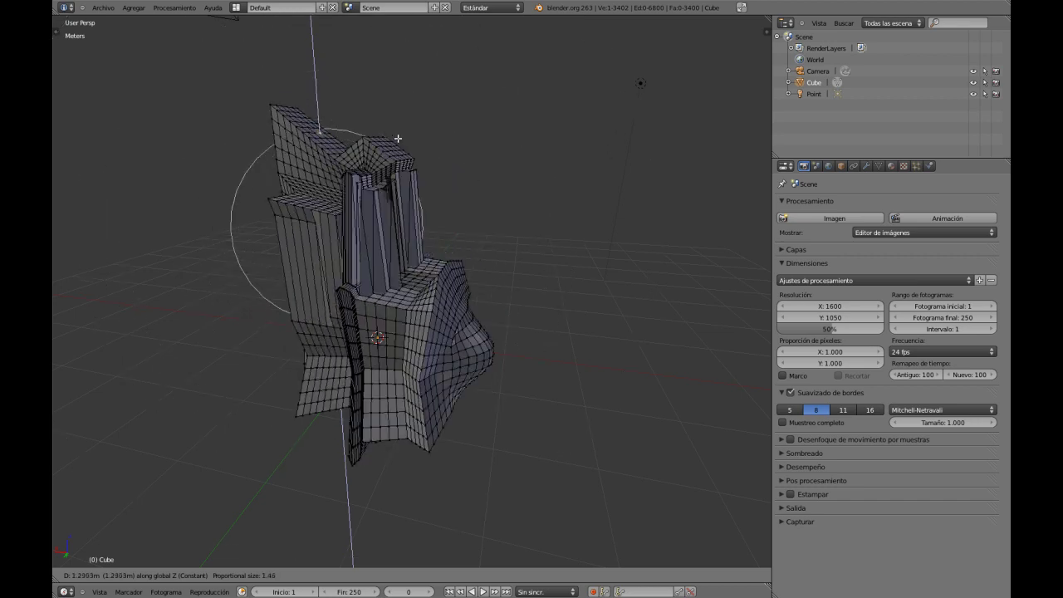
pyautogui.scroll(12, 398, 141)
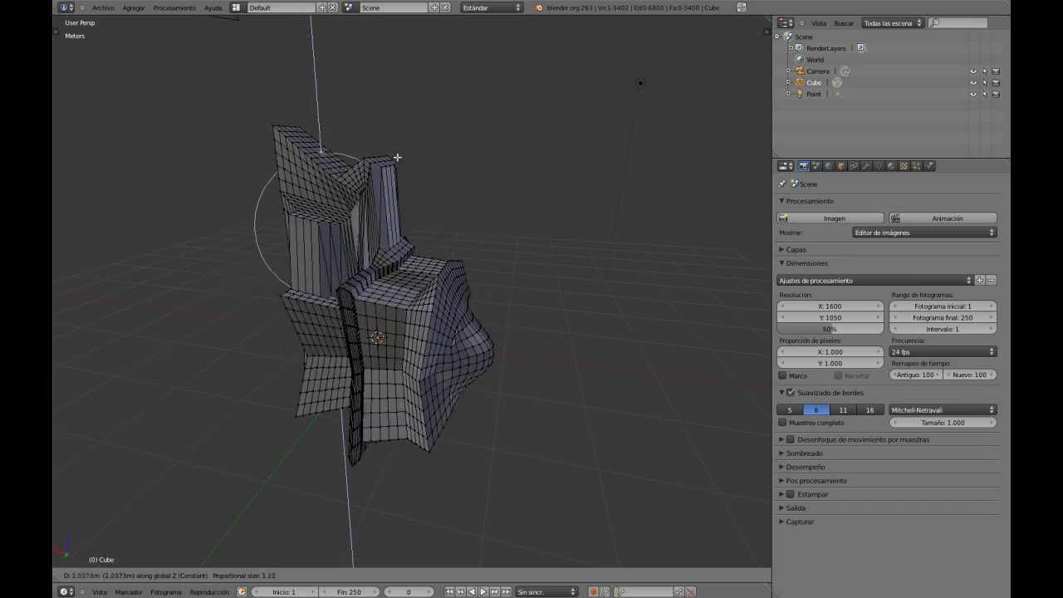
pyautogui.scroll(7, 398, 120)
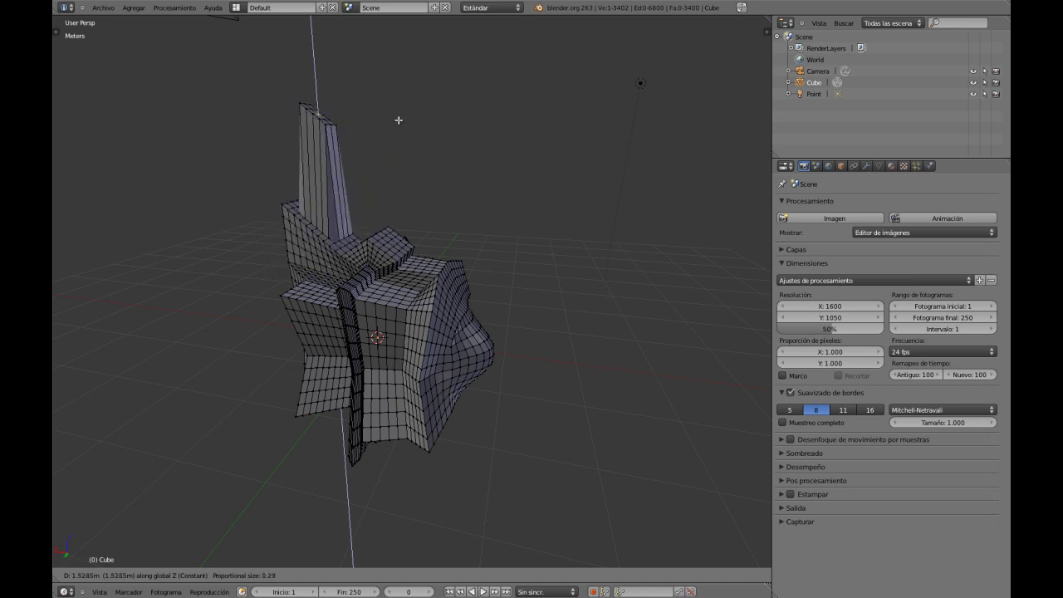
pyautogui.rightClick(395, 215)
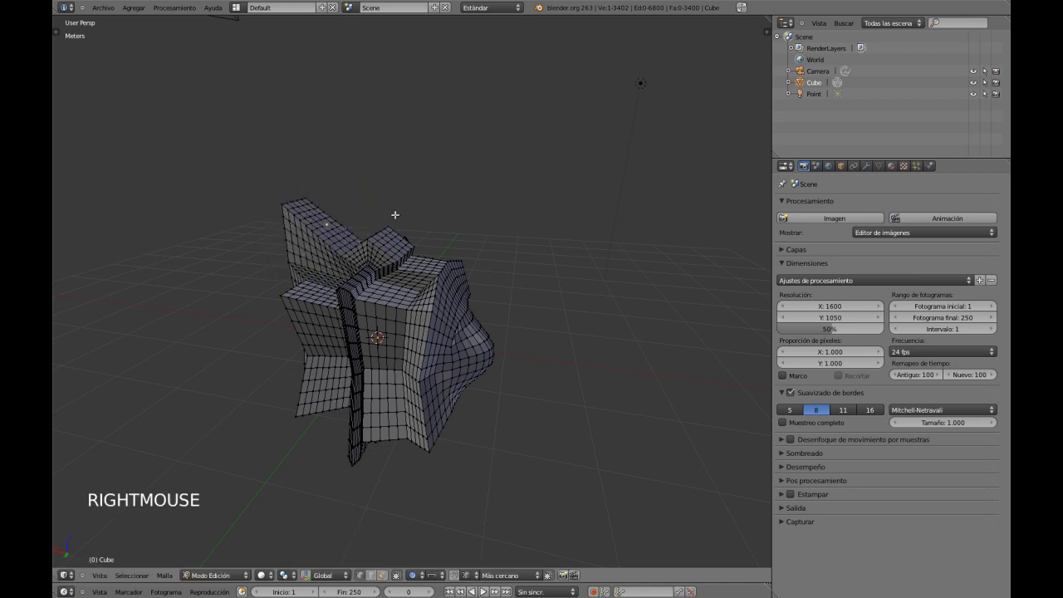
# Step: Turn off proportional editing and try moving only the selected upper vertex along the Z axis
pyautogui.click(414, 576)
pyautogui.click(414, 576)
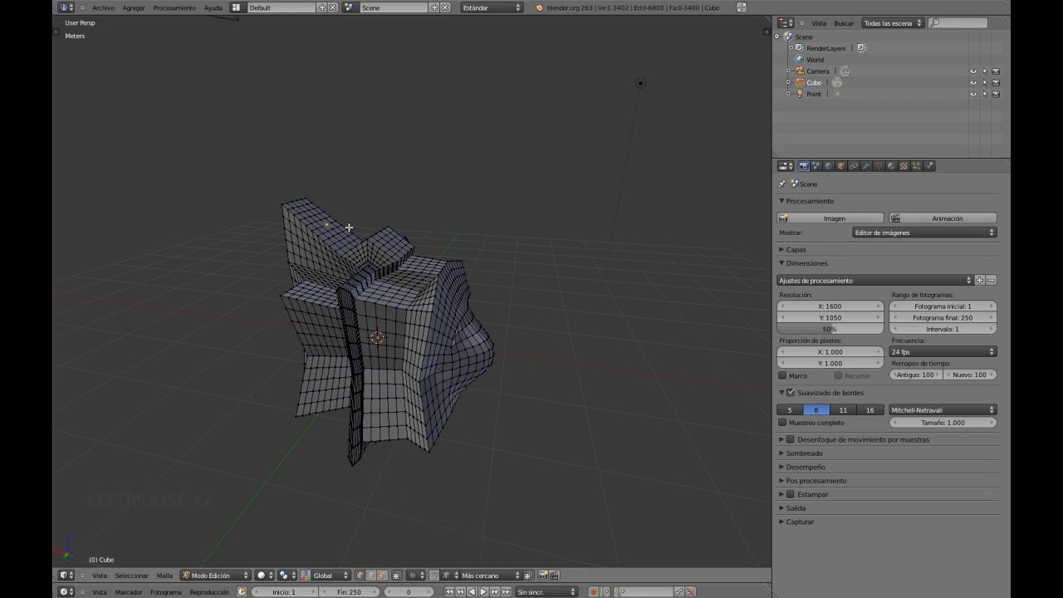
pyautogui.press('g')
pyautogui.press('z')
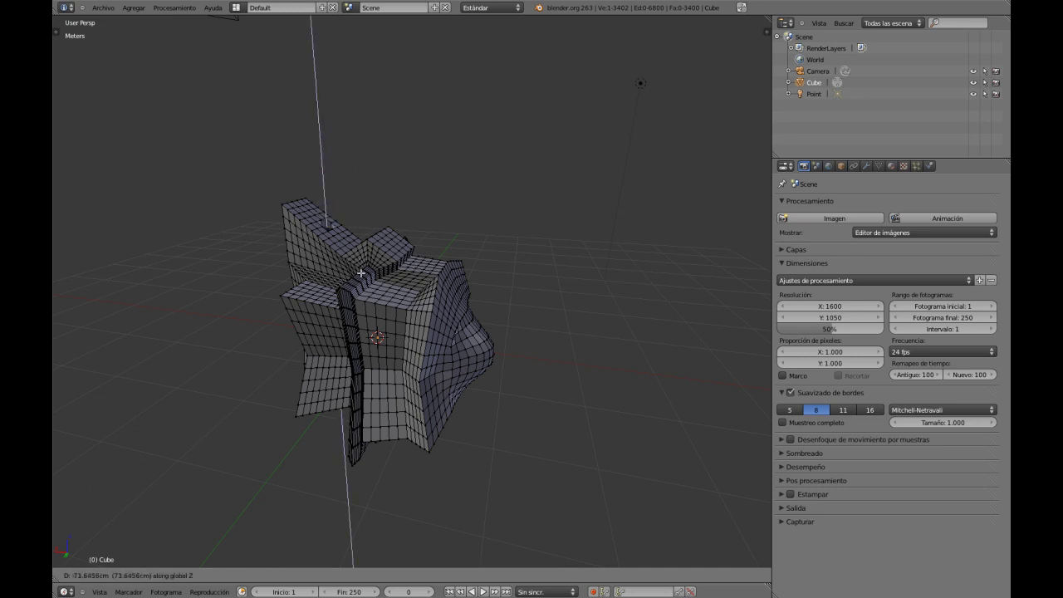
pyautogui.rightClick(365, 126)
# Step: Select a vertex beside the bulge on the front face and turn proportional editing back on in Habilitar mode
pyautogui.moveTo(403, 341); pyautogui.dragTo(334, 347, button='middle')
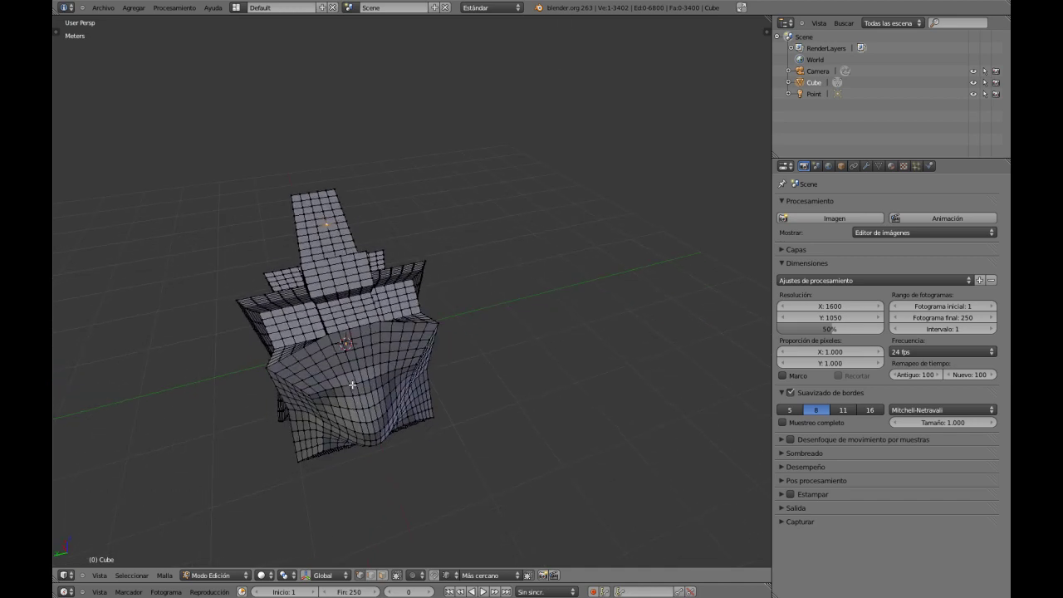
pyautogui.moveTo(353, 385); pyautogui.dragTo(363, 339, button='middle')
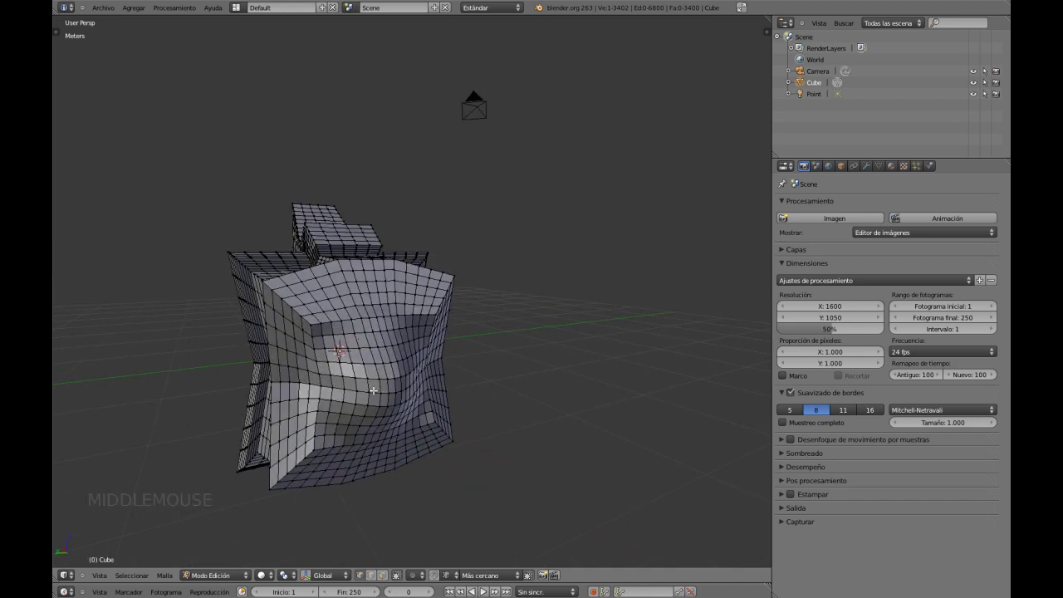
pyautogui.click(414, 576)
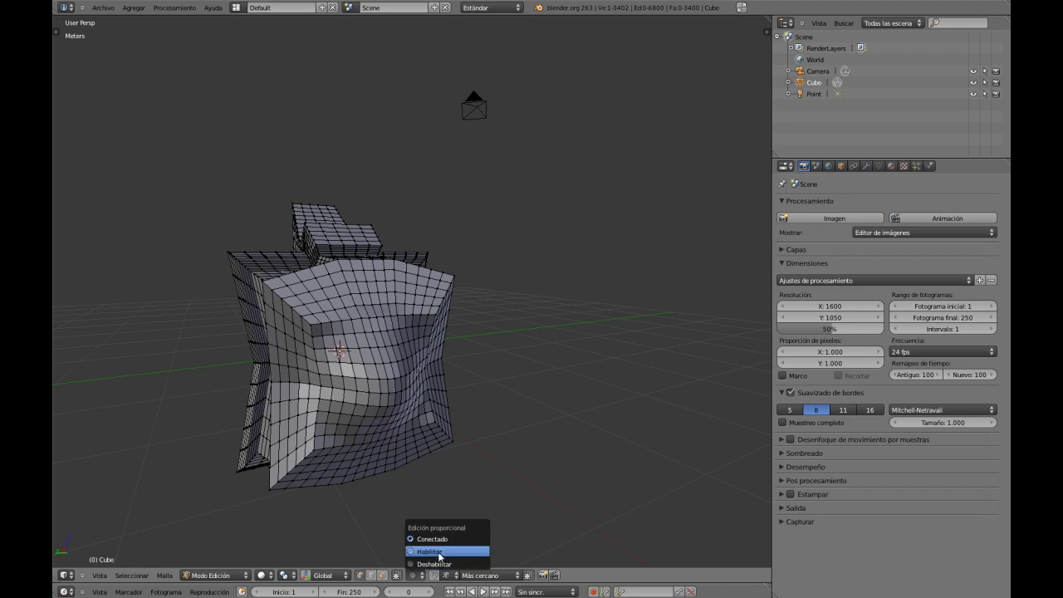
pyautogui.click(435, 552)
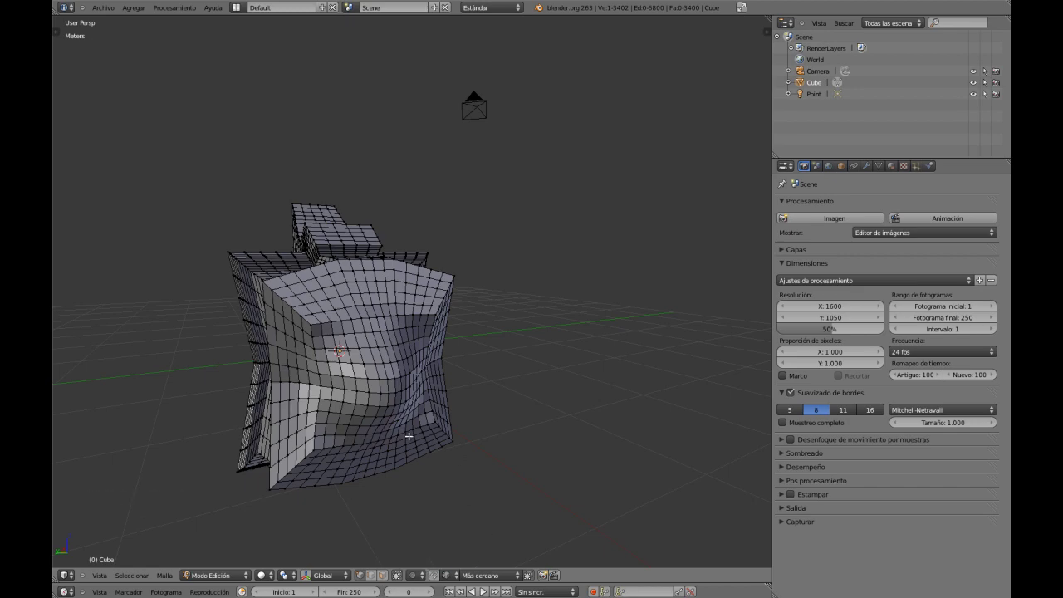
pyautogui.moveTo(409, 435); pyautogui.dragTo(404, 405, button='middle')
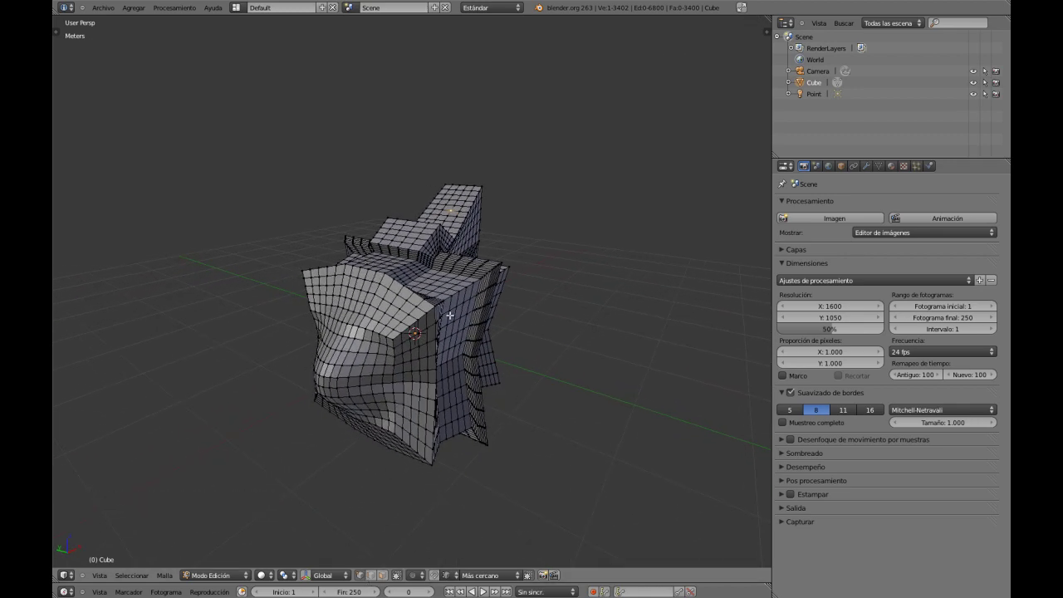
pyautogui.moveTo(409, 375); pyautogui.dragTo(368, 356, button='middle')
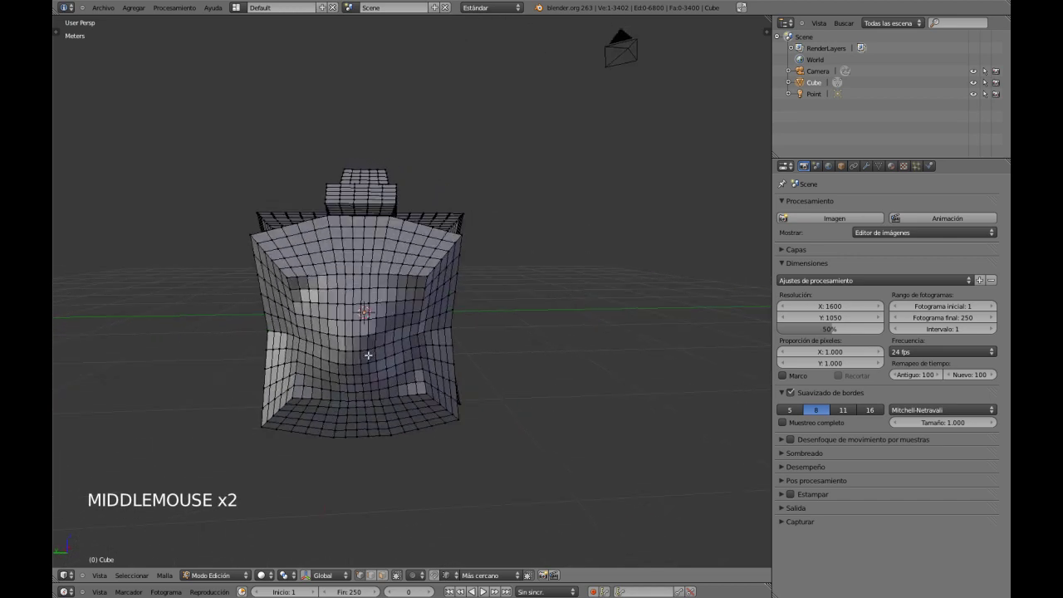
pyautogui.rightClick(418, 337)
pyautogui.click(435, 575)
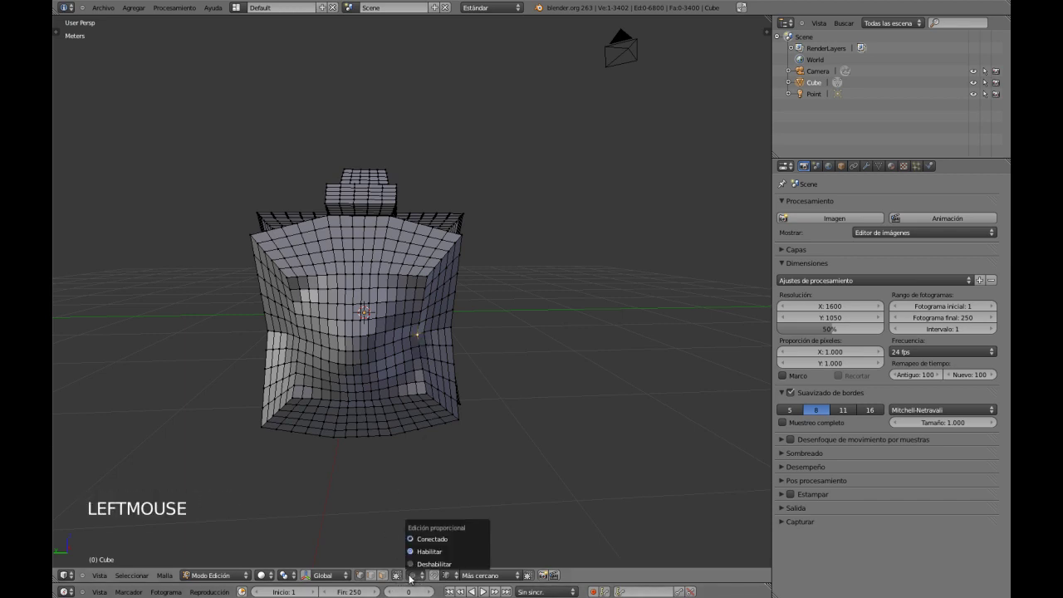
pyautogui.click(428, 552)
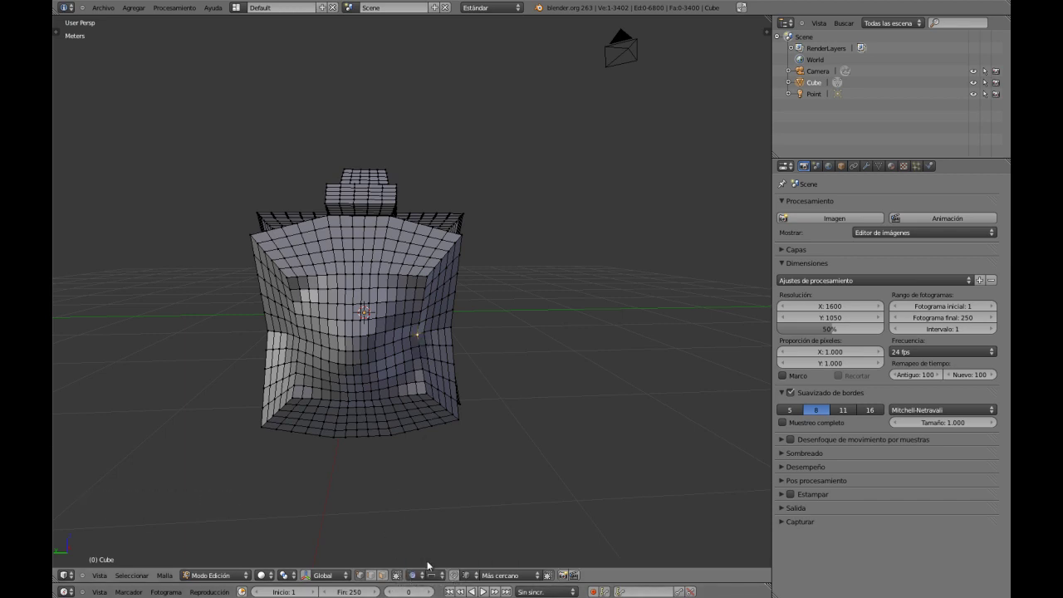
# Step: Set the falloff to Suave and move the vertex beside the front bulge slightly outward with a proportional size of 0.83
pyautogui.click(436, 577)
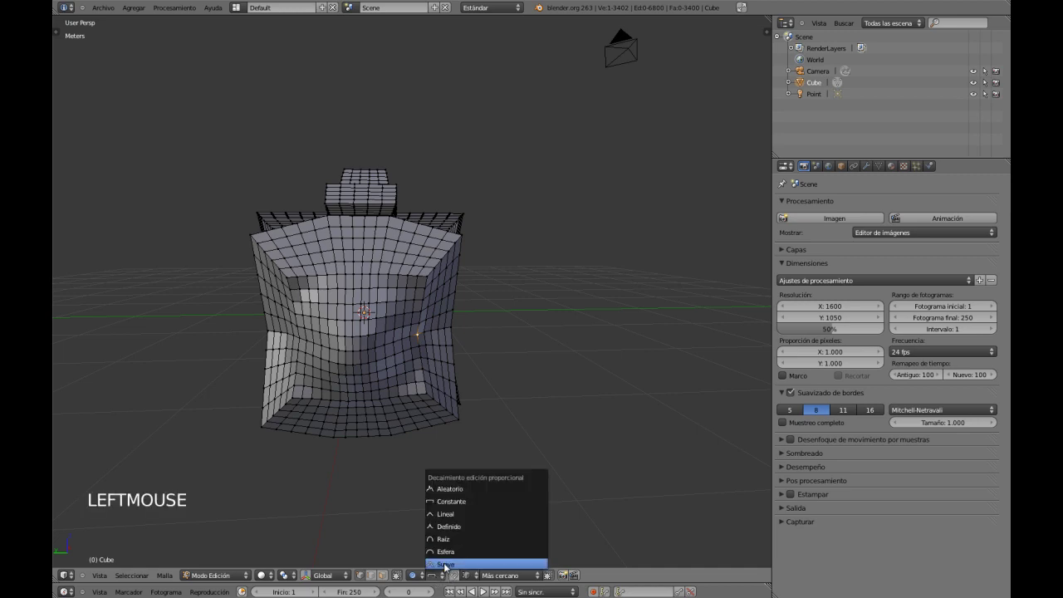
pyautogui.click(447, 563)
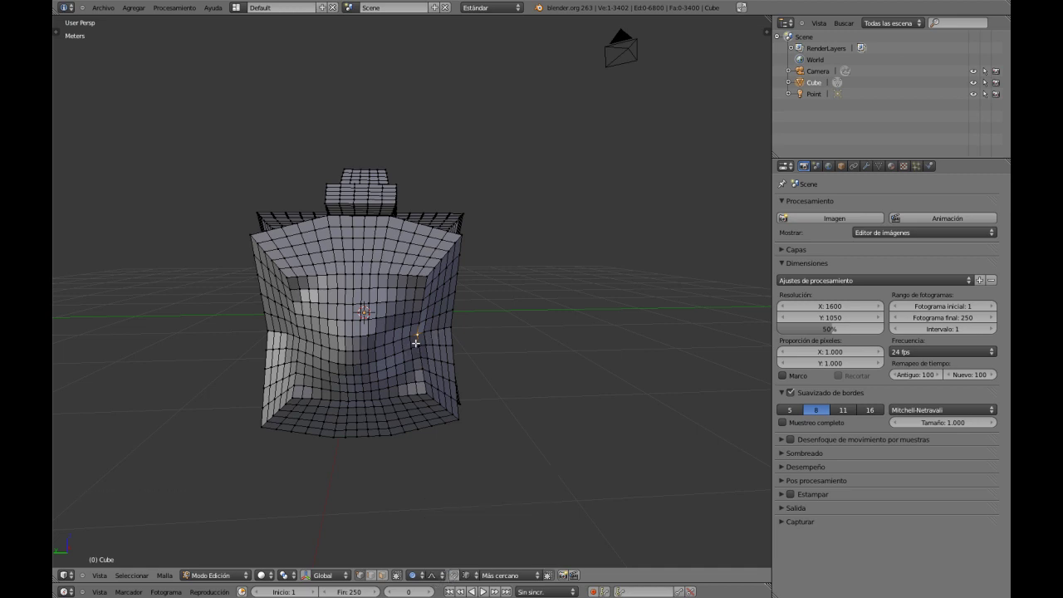
pyautogui.press('g')
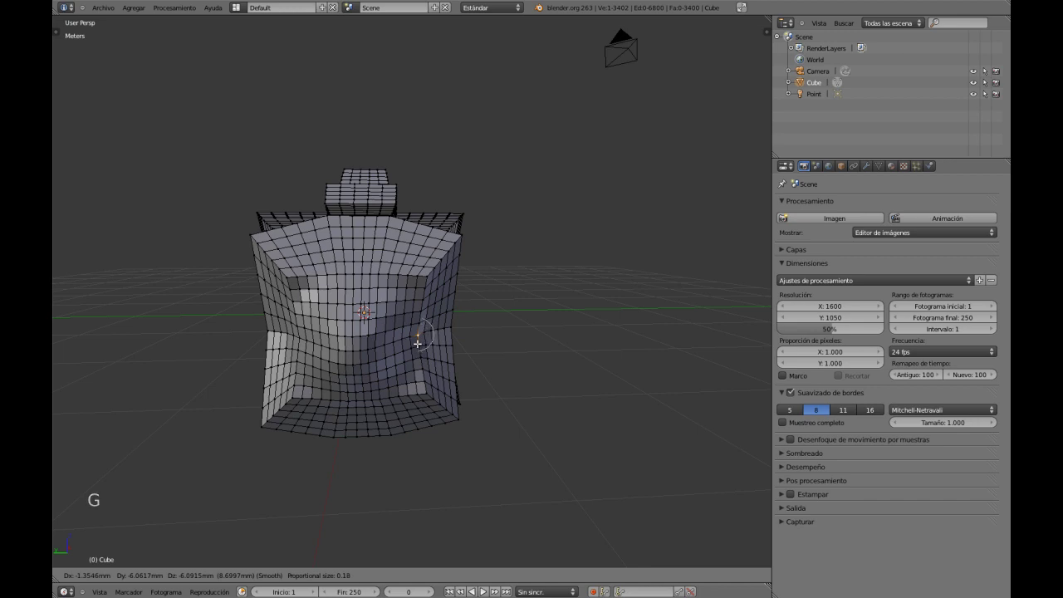
pyautogui.scroll(-4, 417, 343)
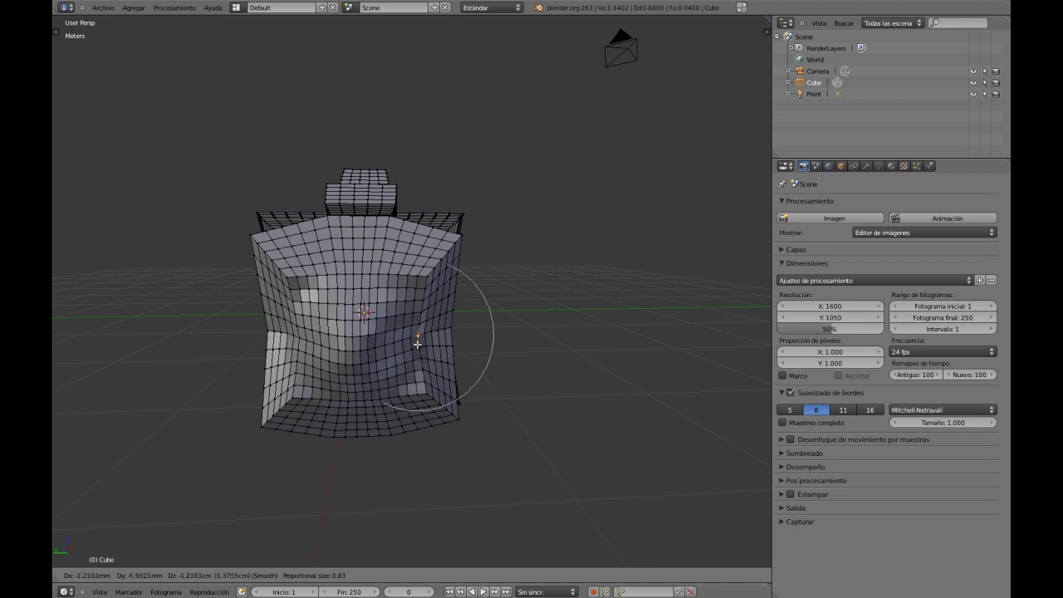
pyautogui.click(425, 343)
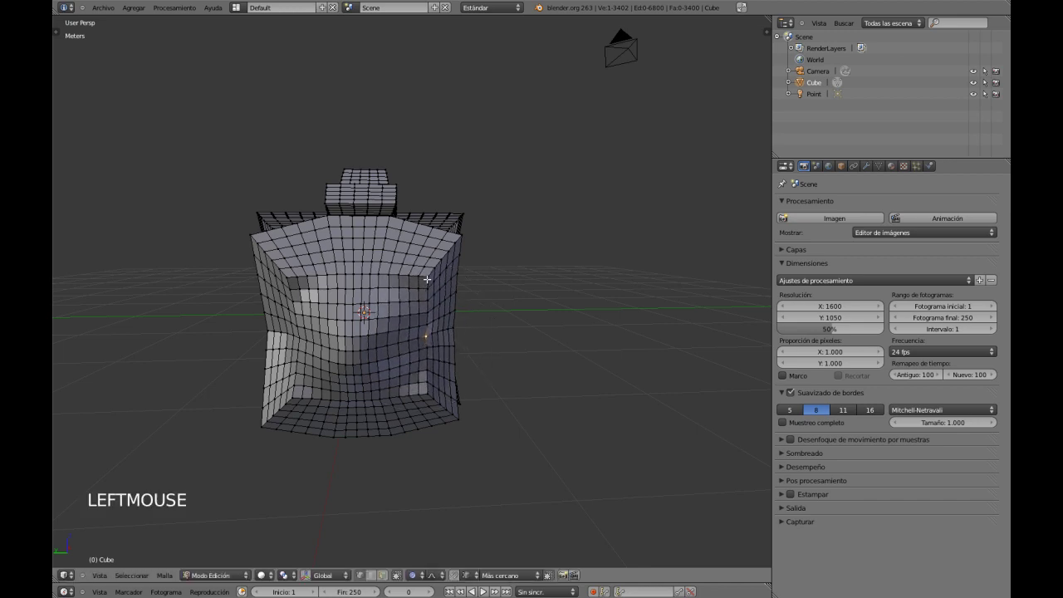
# Step: Nudge the two upper corner vertices around the recessed area of the front face slightly inward with proportional editing
pyautogui.press('g')
pyautogui.press('g')
pyautogui.click(298, 281)
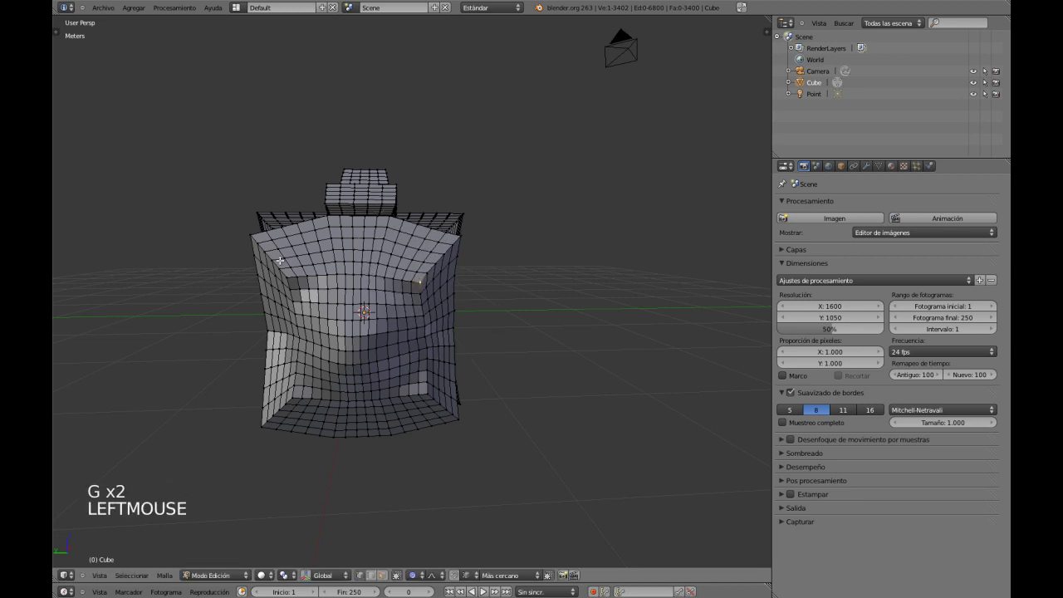
pyautogui.press('g')
pyautogui.press('g')
pyautogui.click(299, 282)
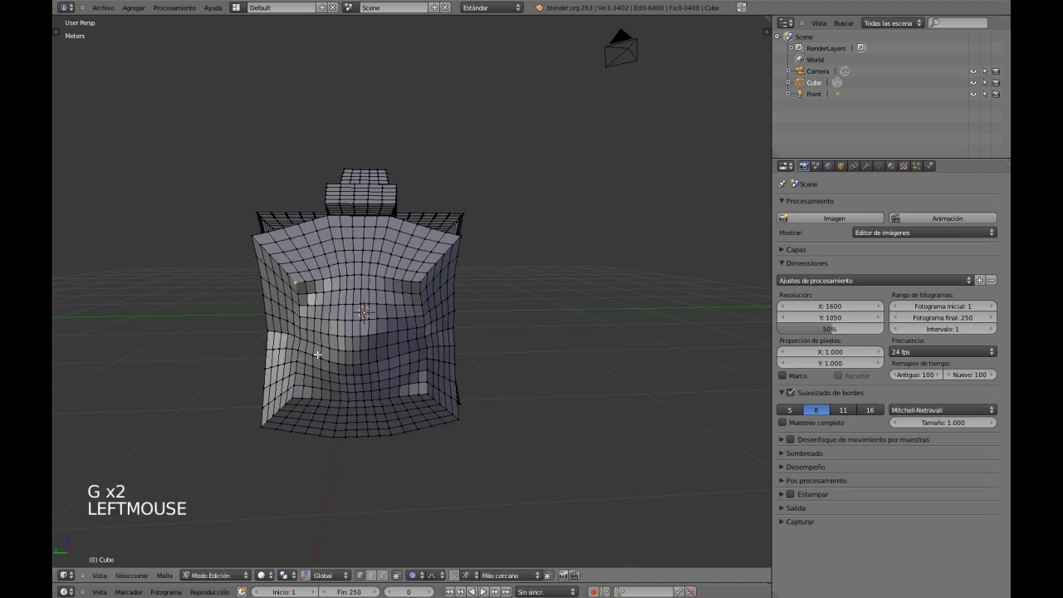
# Step: Move the two lower corner vertices around the recessed area of the front face slightly inward with proportional editing
pyautogui.press('g')
pyautogui.press('g')
pyautogui.click(297, 397)
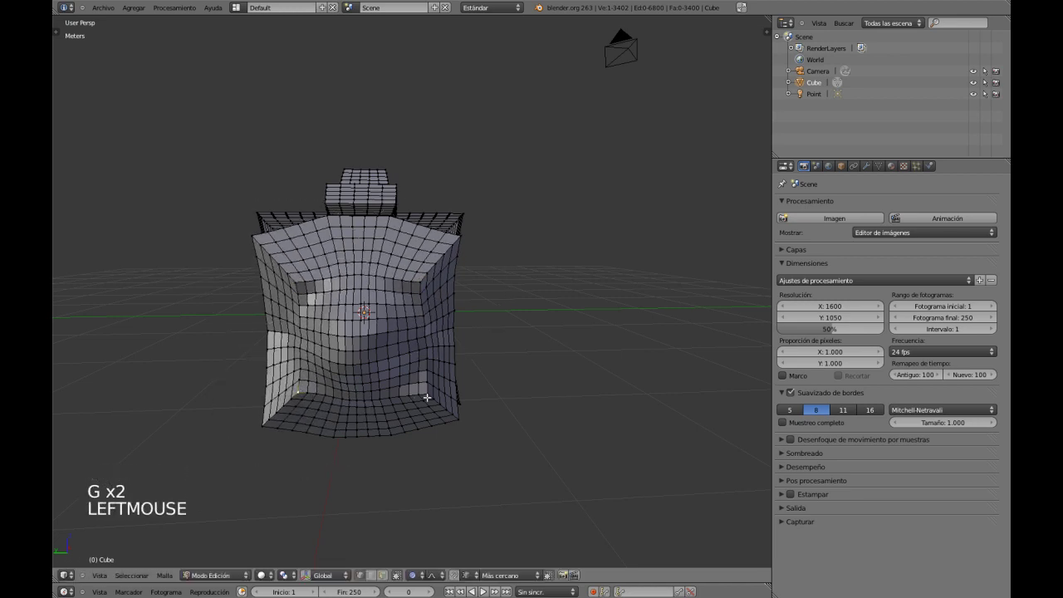
pyautogui.rightClick(426, 392)
pyautogui.press('g')
pyautogui.press('g')
pyautogui.click(381, 386)
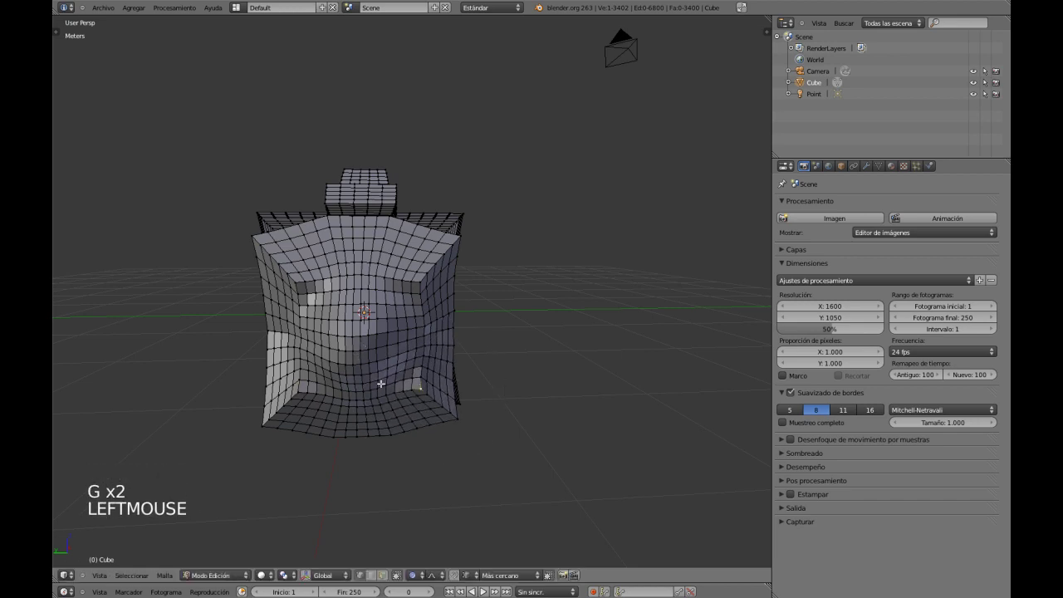
# Step: Pull the middle vertex on one side edge of the front face backward with proportional editing
pyautogui.moveTo(358, 356); pyautogui.dragTo(311, 392, button='middle')
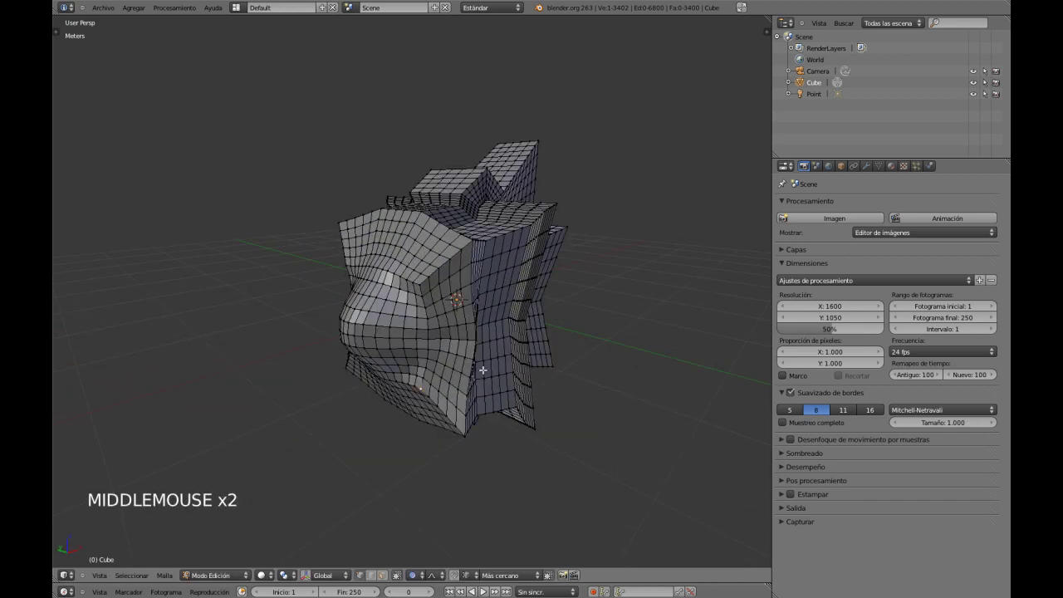
pyautogui.moveTo(483, 370); pyautogui.dragTo(472, 369, button='middle')
pyautogui.press('g')
pyautogui.press('g')
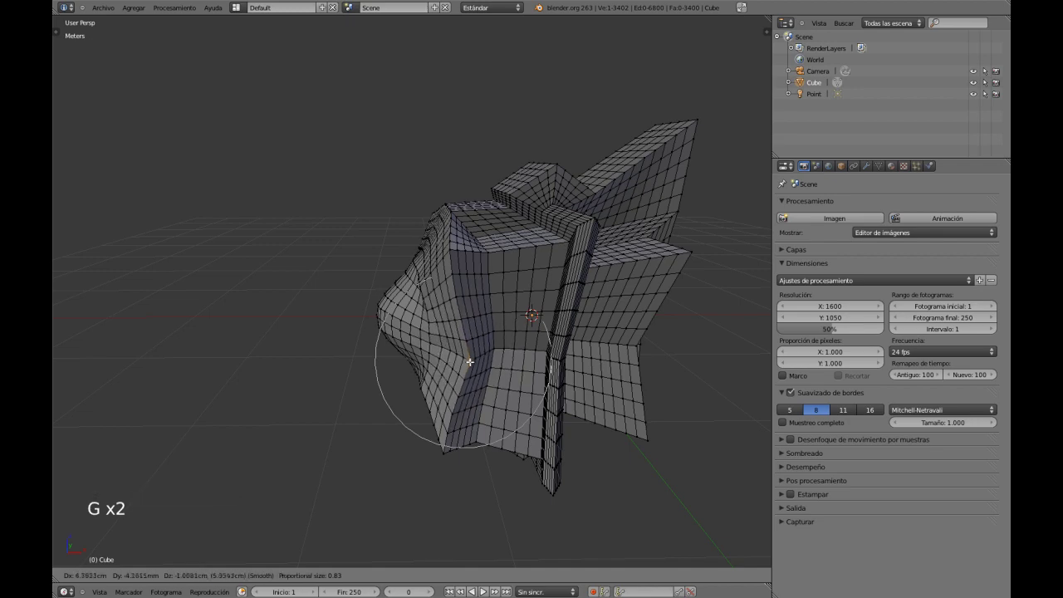
pyautogui.click(480, 360)
# Step: Pull the matching vertex on the opposite side edge of the front face backward about 30 cm with proportional editing
pyautogui.moveTo(480, 359); pyautogui.dragTo(466, 406, button='middle')
pyautogui.rightClick(407, 404)
pyautogui.press('g')
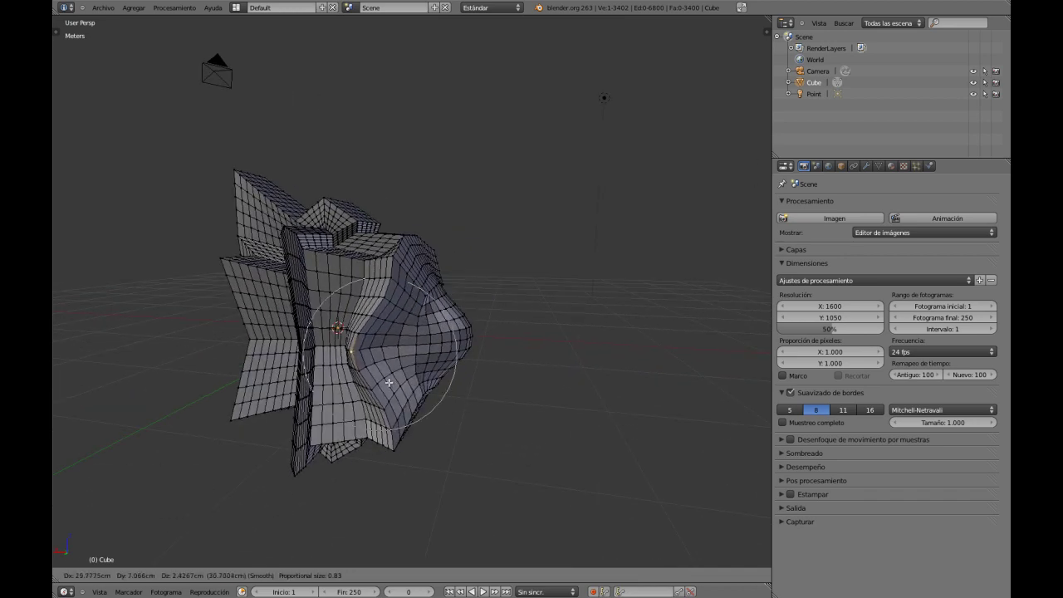
pyautogui.click(390, 384)
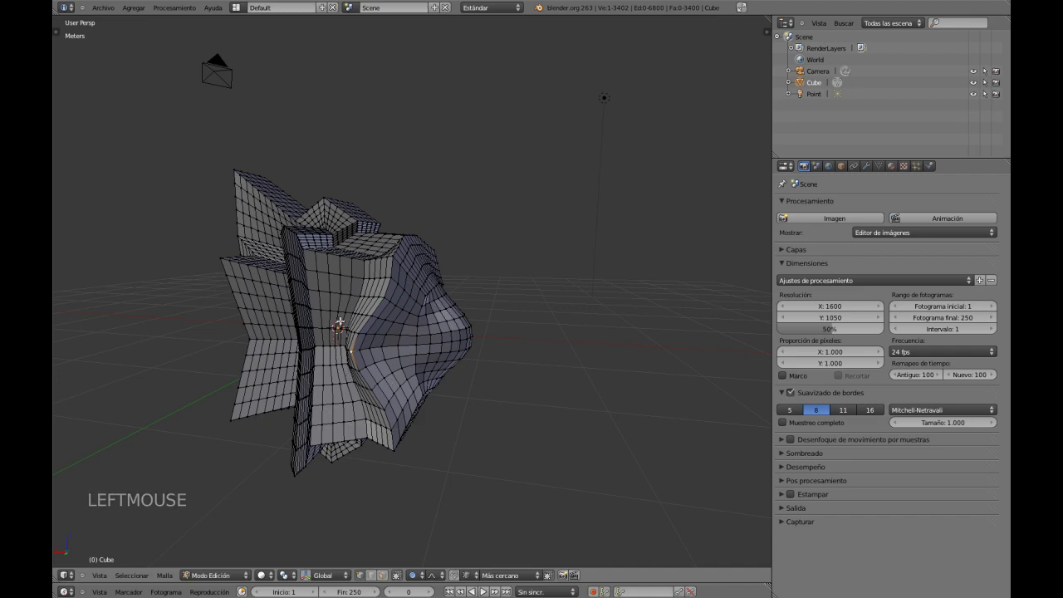
pyautogui.moveTo(385, 395); pyautogui.dragTo(365, 432, button='middle')
# Step: Switch to object mode and align the camera to a front view of the model
pyautogui.press('Tab')
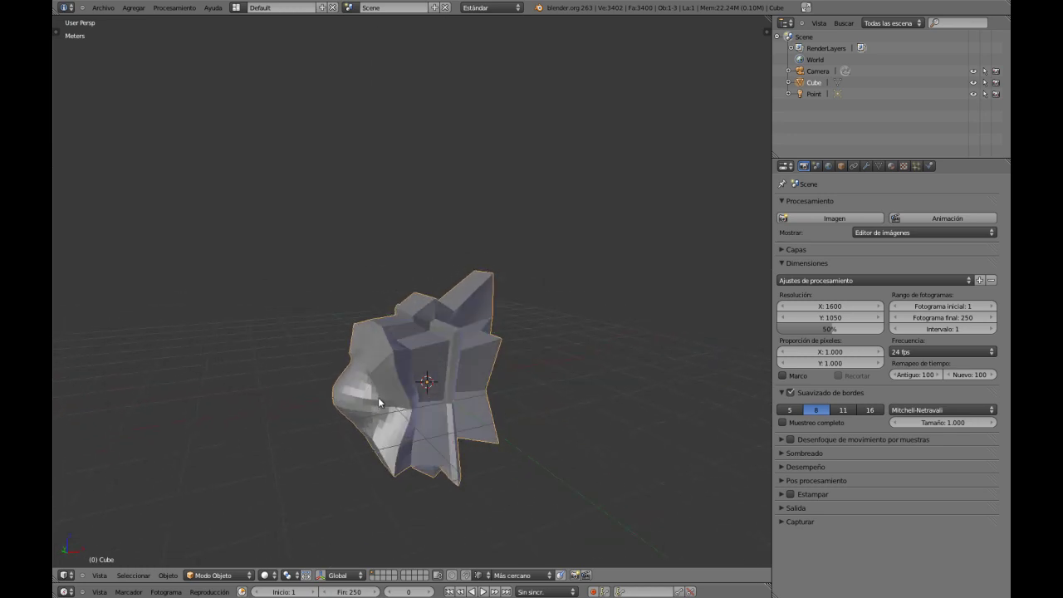
pyautogui.keyDown('shift'); pyautogui.moveTo(372, 375); pyautogui.dragTo(432, 373, button='middle'); pyautogui.keyUp('shift')
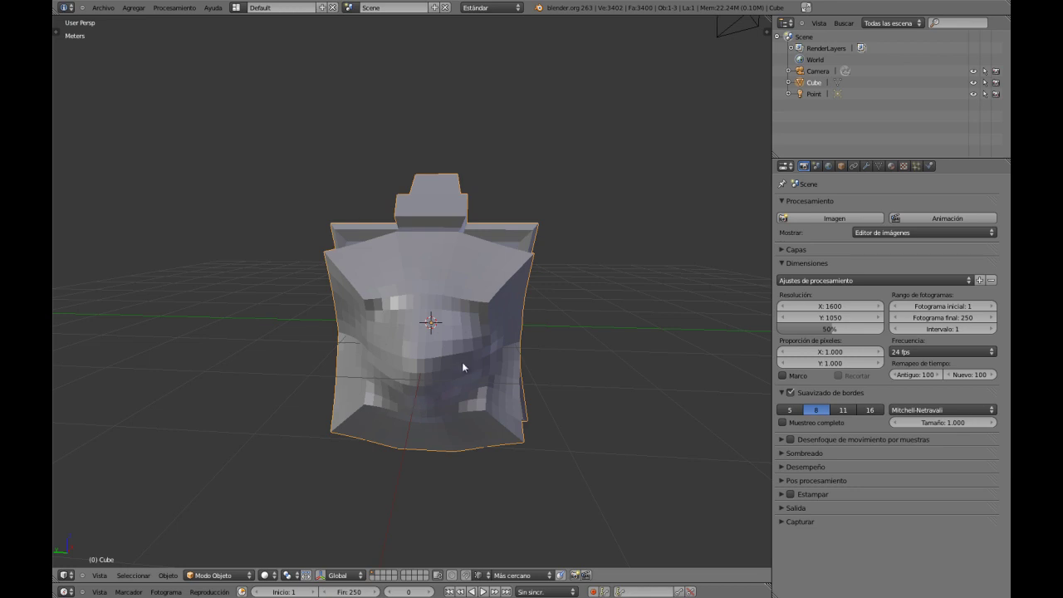
pyautogui.moveTo(476, 363); pyautogui.dragTo(498, 383, button='middle')
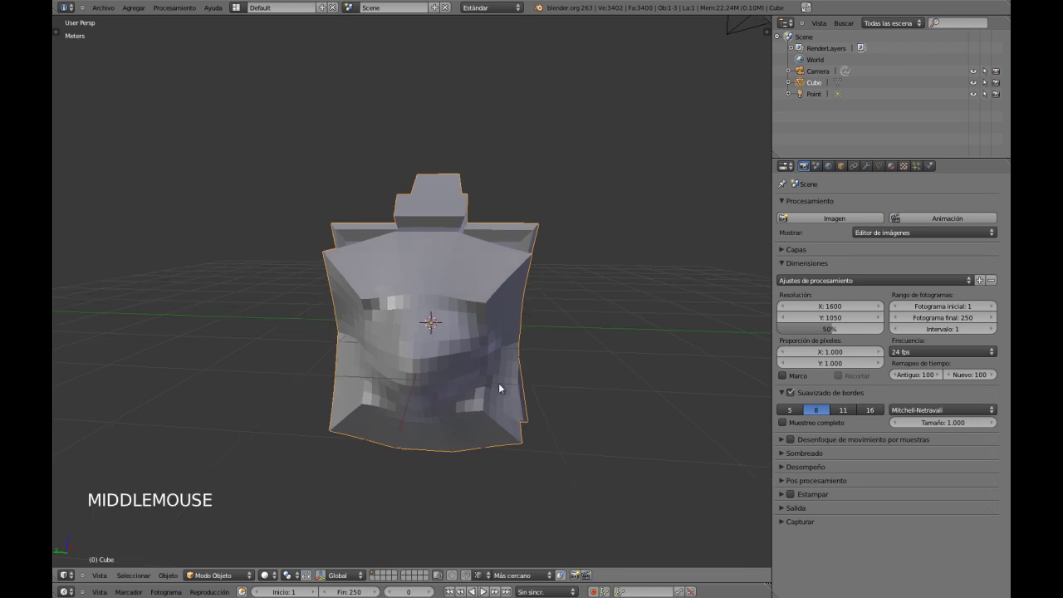
pyautogui.press('ctrl+alt+KP_0')
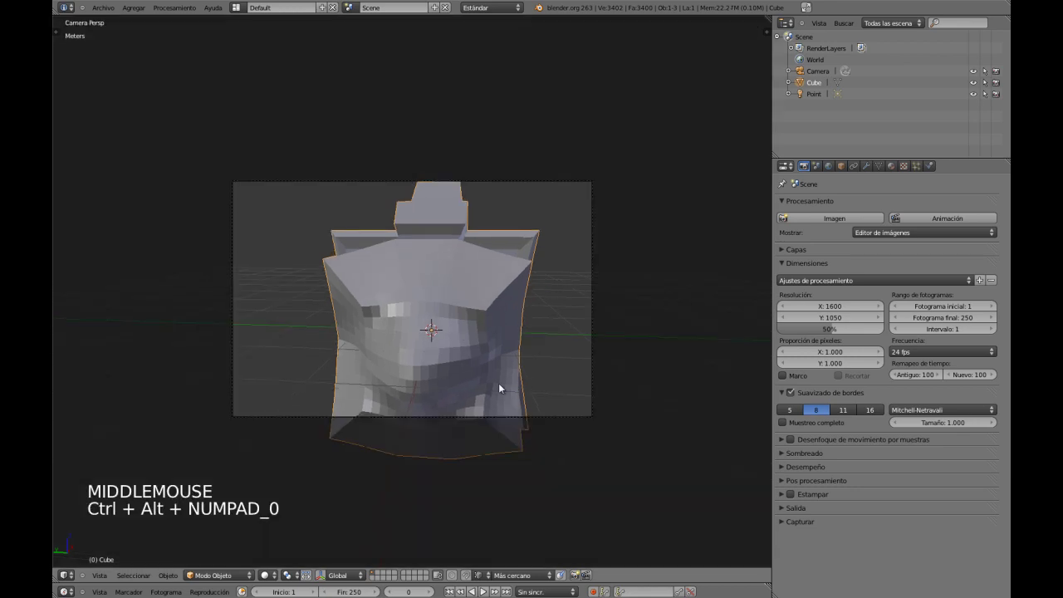
# Step: Select the camera and move it so the model's front face sits centrally in the camera frame
pyautogui.rightClick(590, 354)
pyautogui.press('g')
pyautogui.press('g')
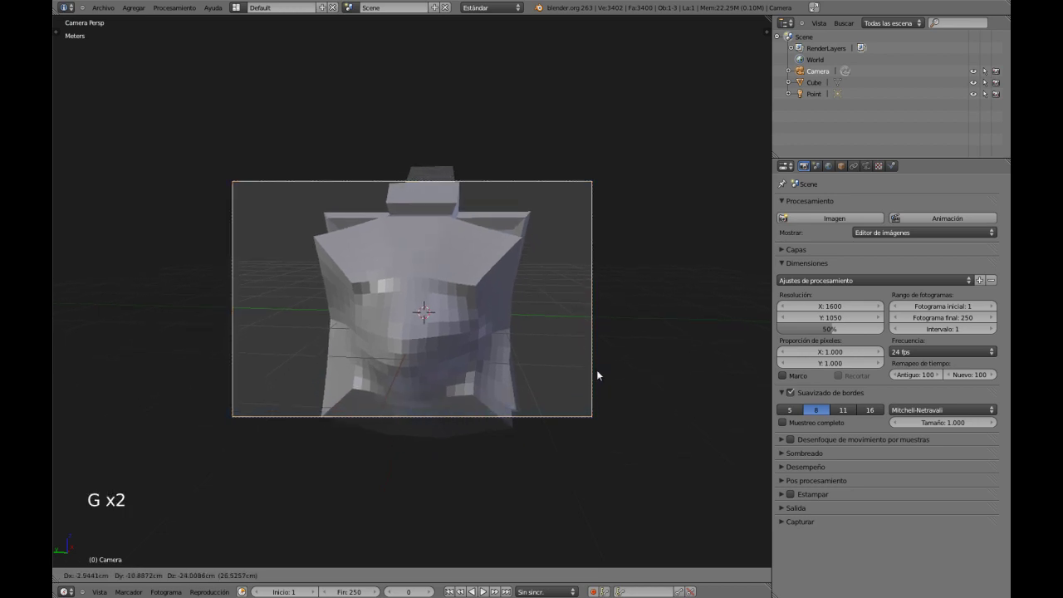
pyautogui.click(598, 377)
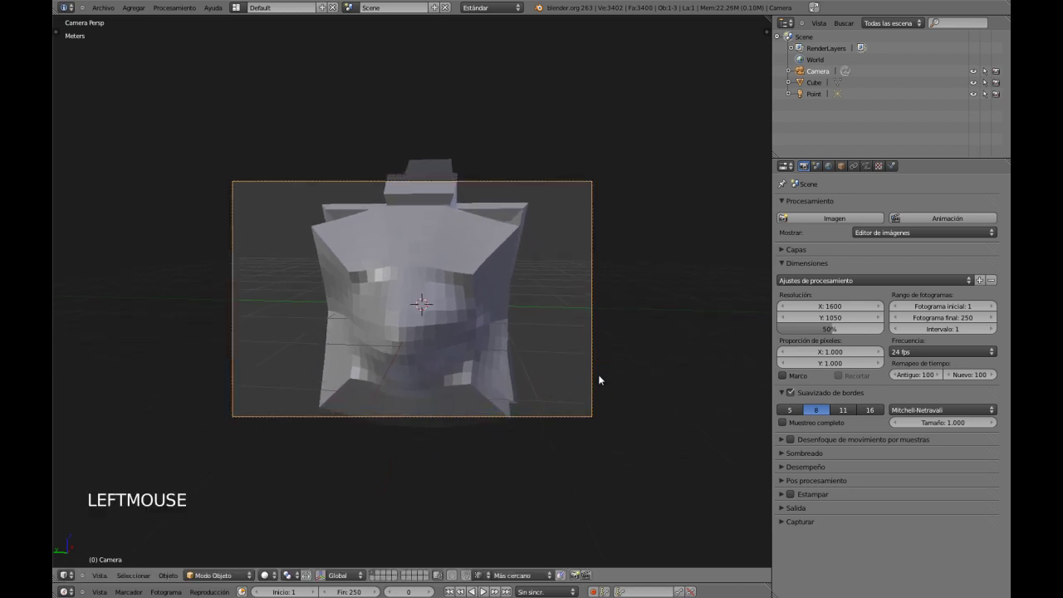
pyautogui.press('g')
pyautogui.click(595, 374)
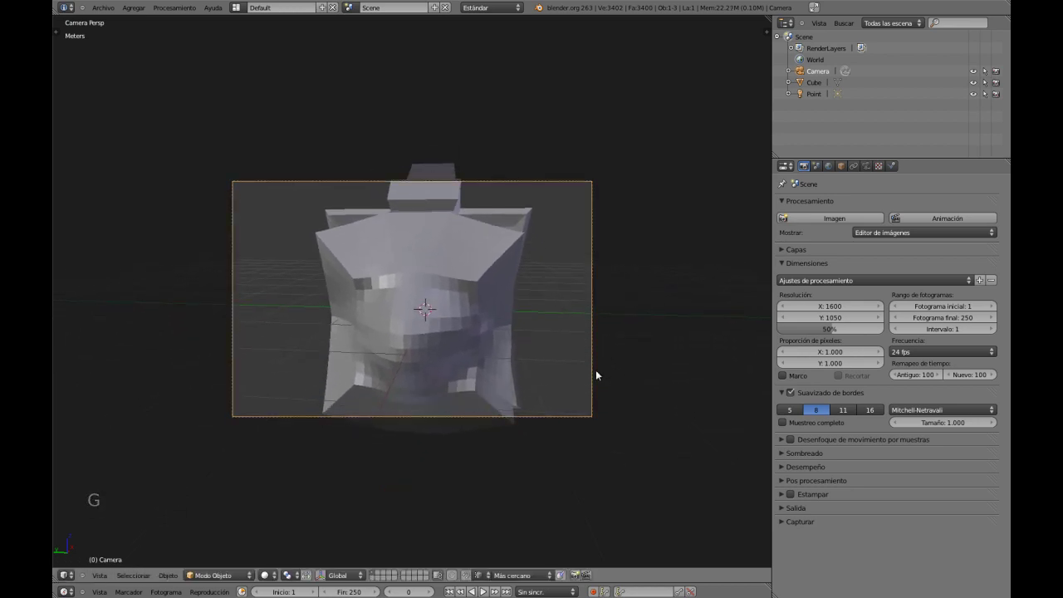
# Step: Realign the camera to a front view, shifting it to fit the whole front face, and render a test image
pyautogui.moveTo(597, 376); pyautogui.dragTo(469, 315, button='middle')
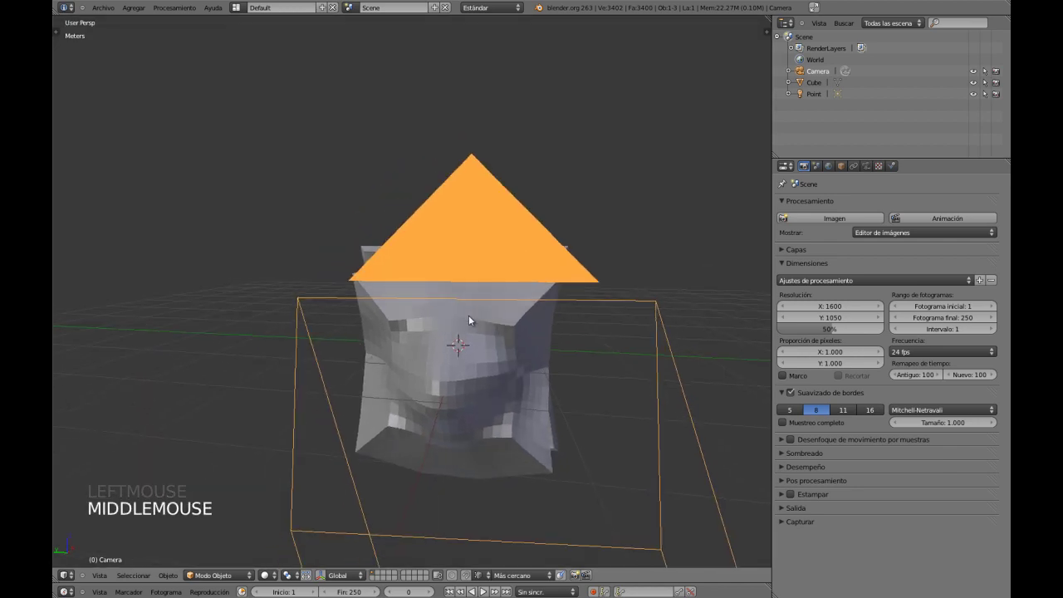
pyautogui.press('KP_0')
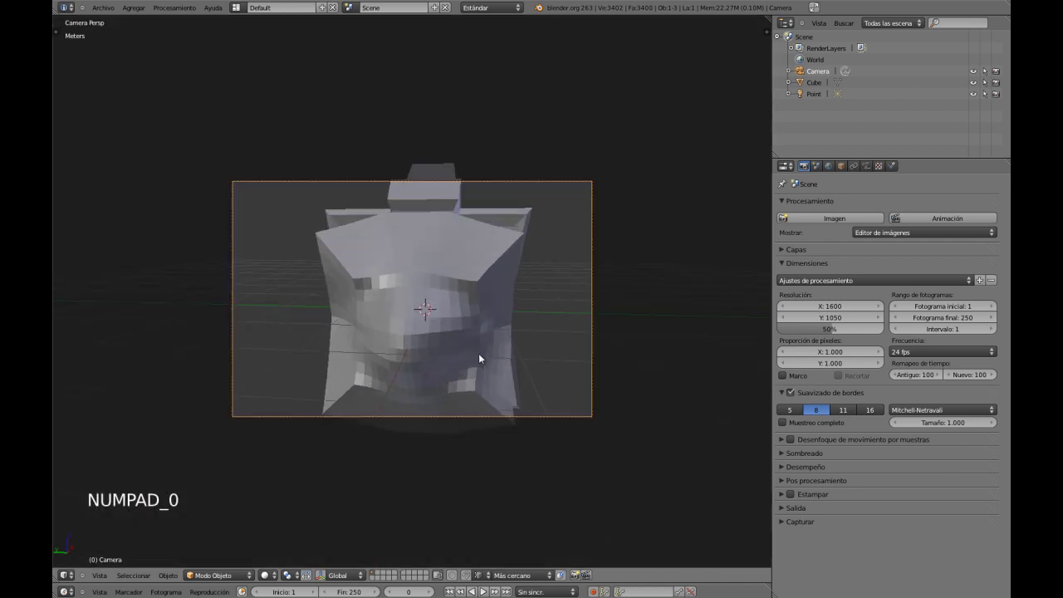
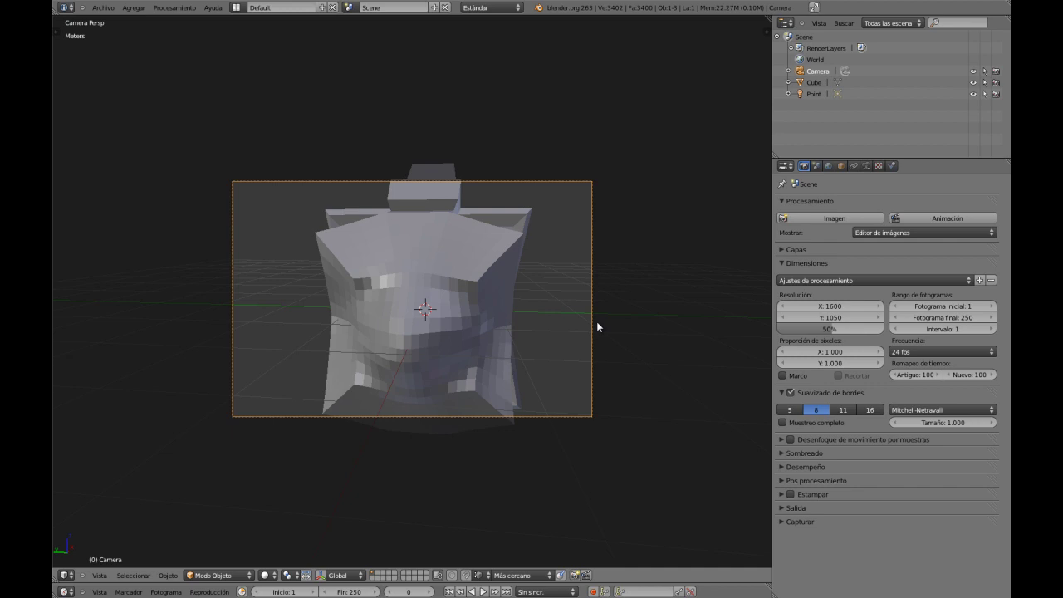
pyautogui.press('ctrl+alt+KP_0')
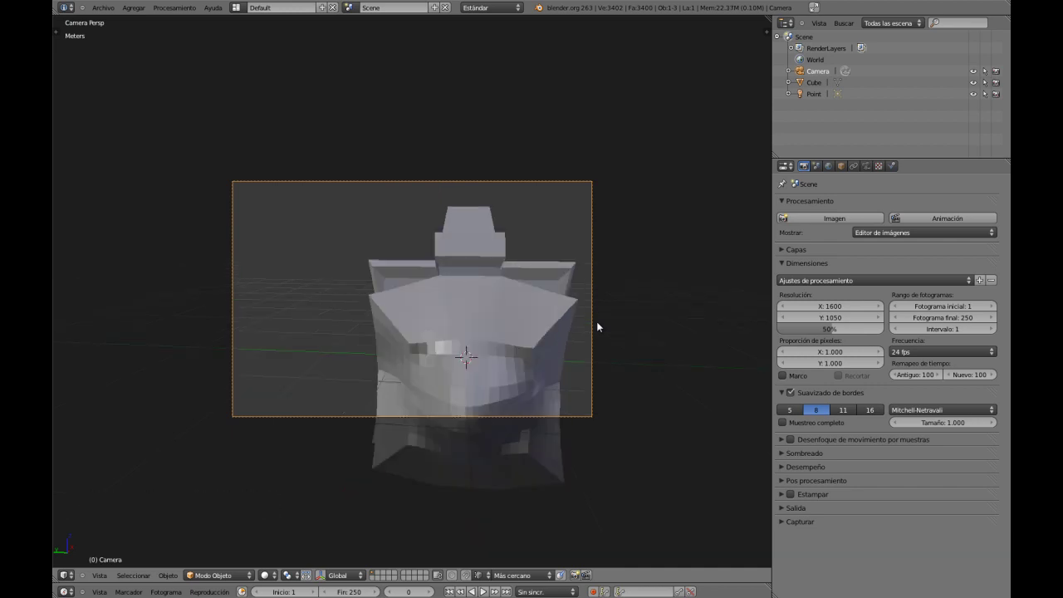
pyautogui.press('g')
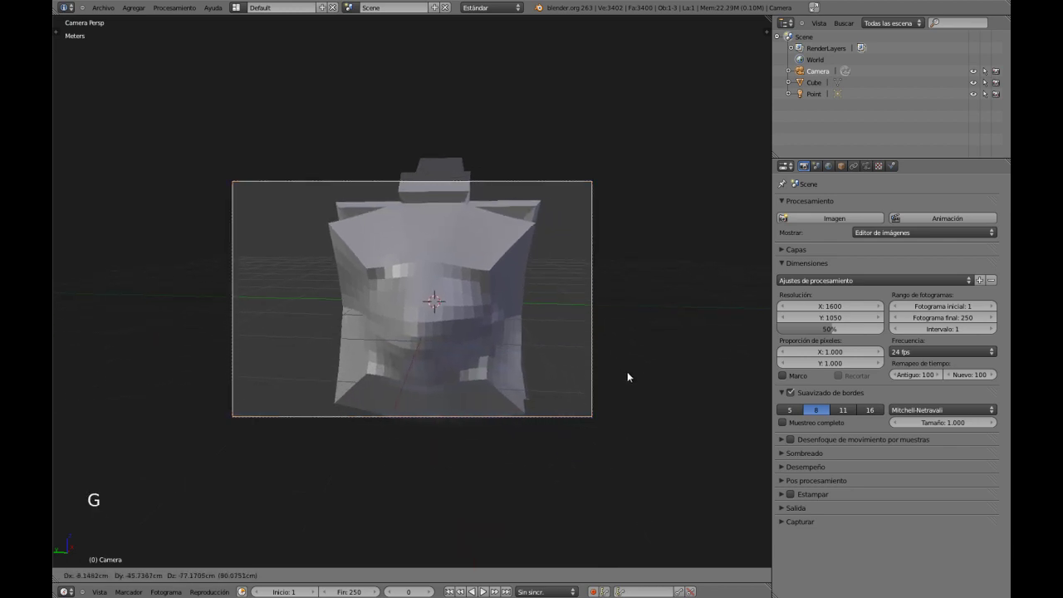
pyautogui.click(638, 381)
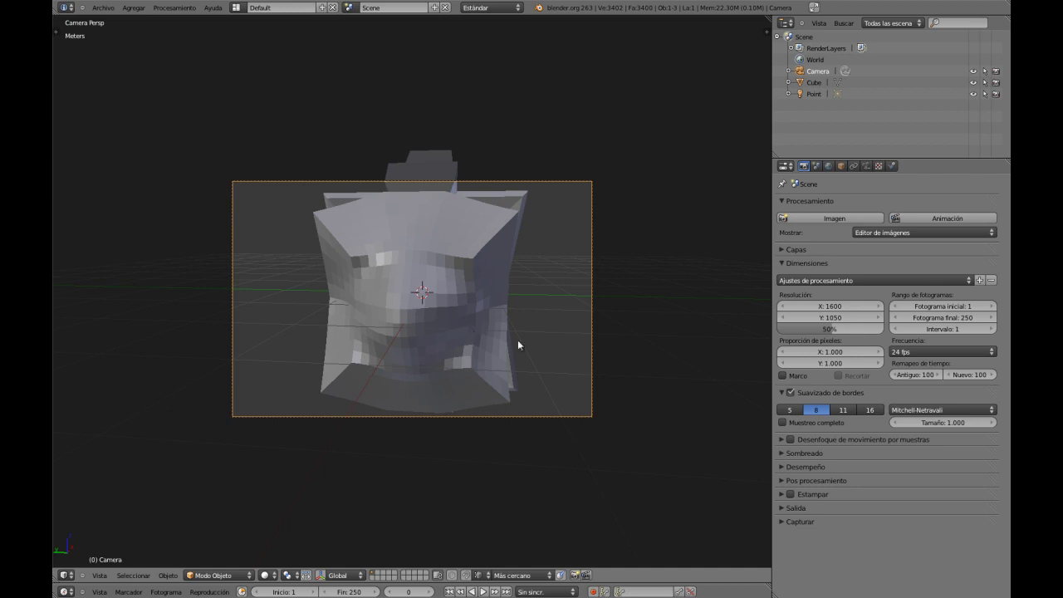
pyautogui.press('F12')
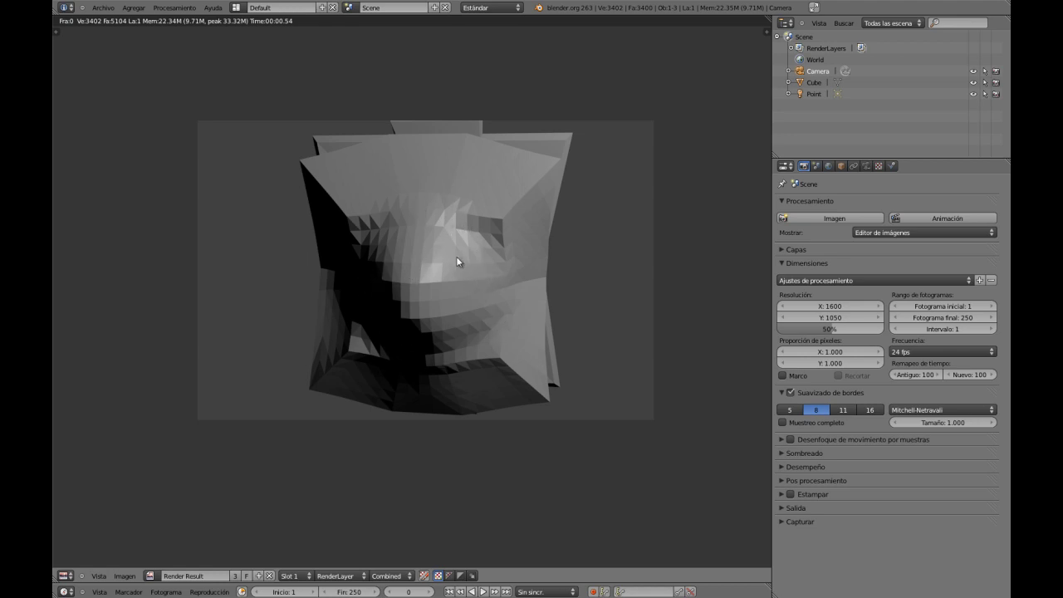
pyautogui.press('Escape')
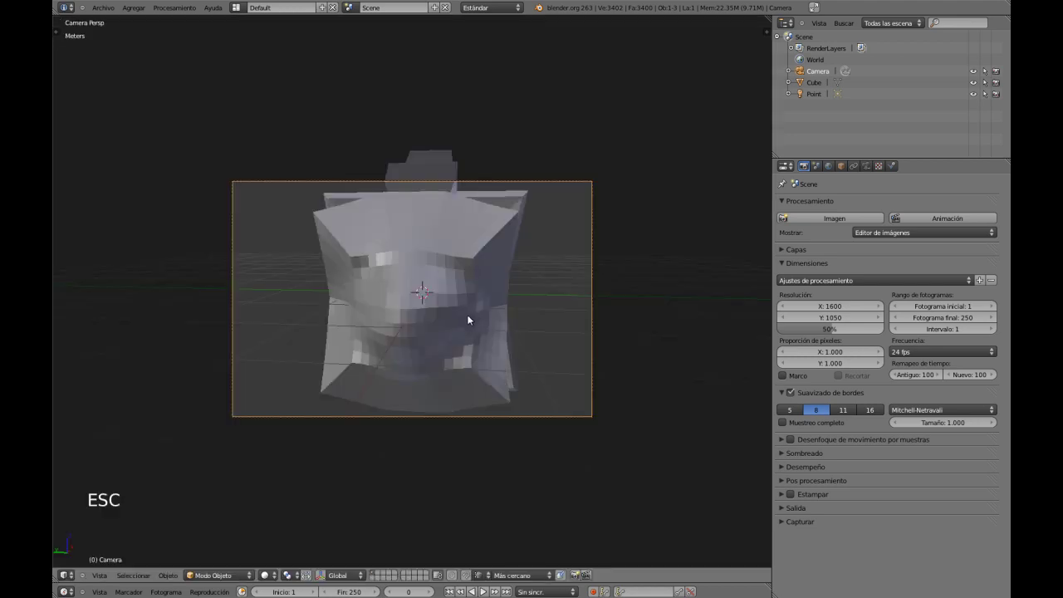
# Step: Select the deformed cube and apply smooth shading (Suave) to it
pyautogui.moveTo(413, 315); pyautogui.dragTo(368, 265, button='middle')
pyautogui.moveTo(356, 344); pyautogui.dragTo(396, 363, button='middle')
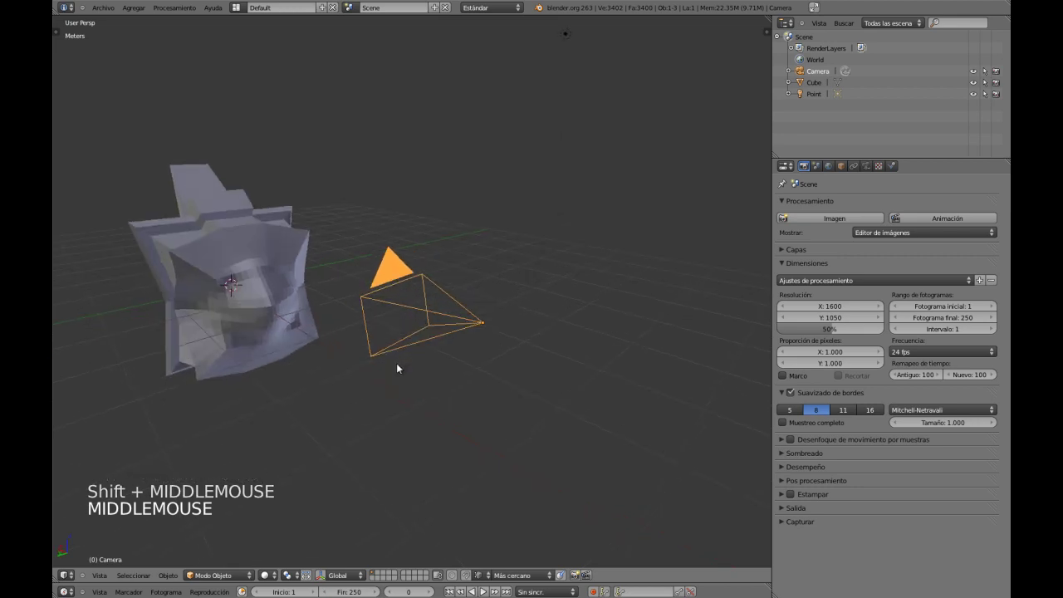
pyautogui.keyDown('shift'); pyautogui.moveTo(263, 302); pyautogui.dragTo(409, 320, button='middle'); pyautogui.keyUp('shift')
pyautogui.rightClick(411, 313)
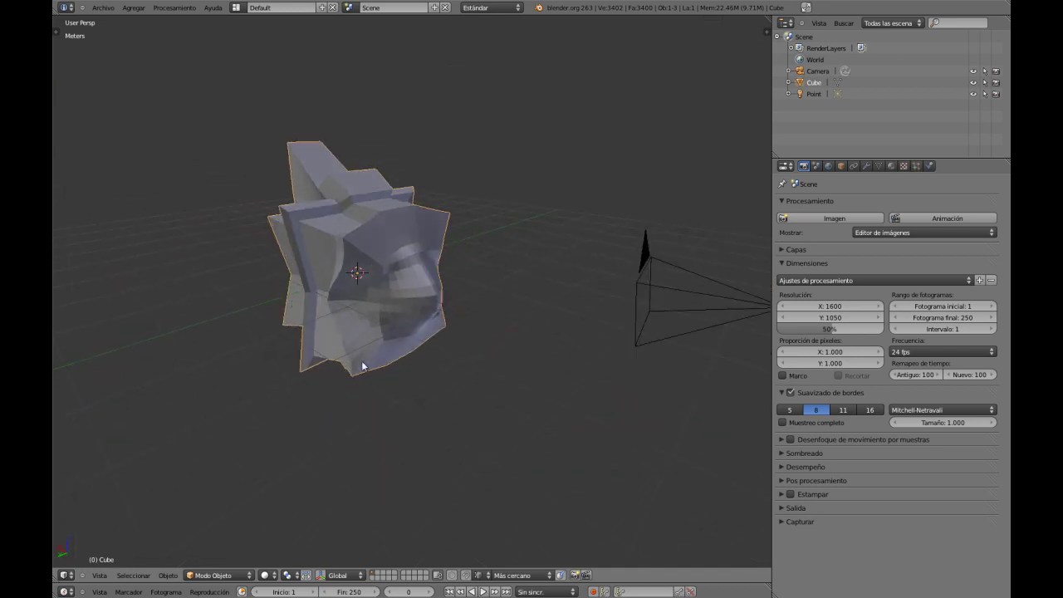
pyautogui.press('t')
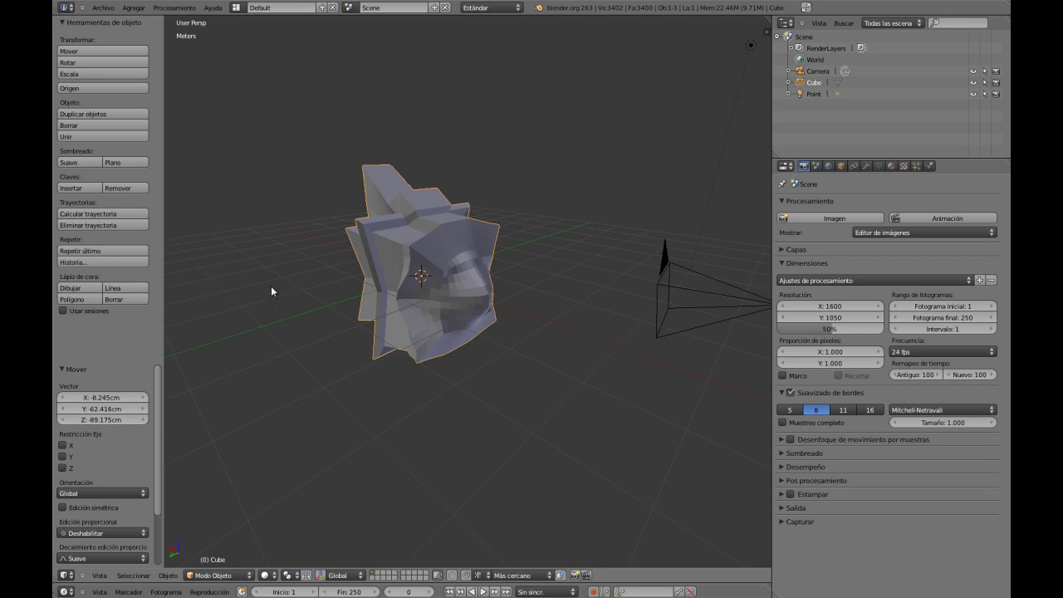
pyautogui.click(84, 162)
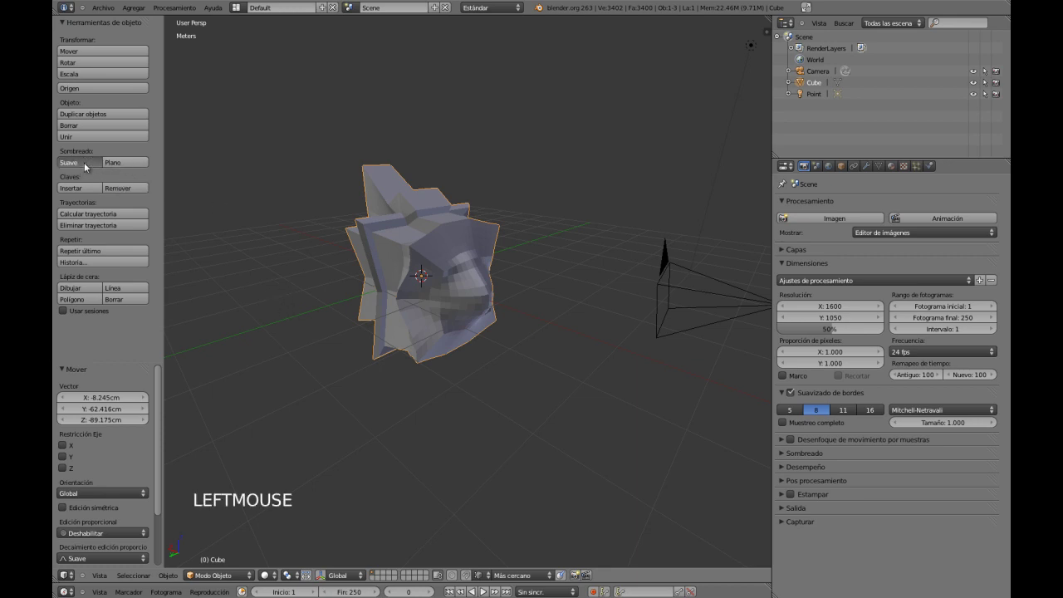
# Step: Render the smooth-shaded model from the camera to check its surface, and return to the 3D view
pyautogui.moveTo(474, 304); pyautogui.dragTo(529, 388, button='middle')
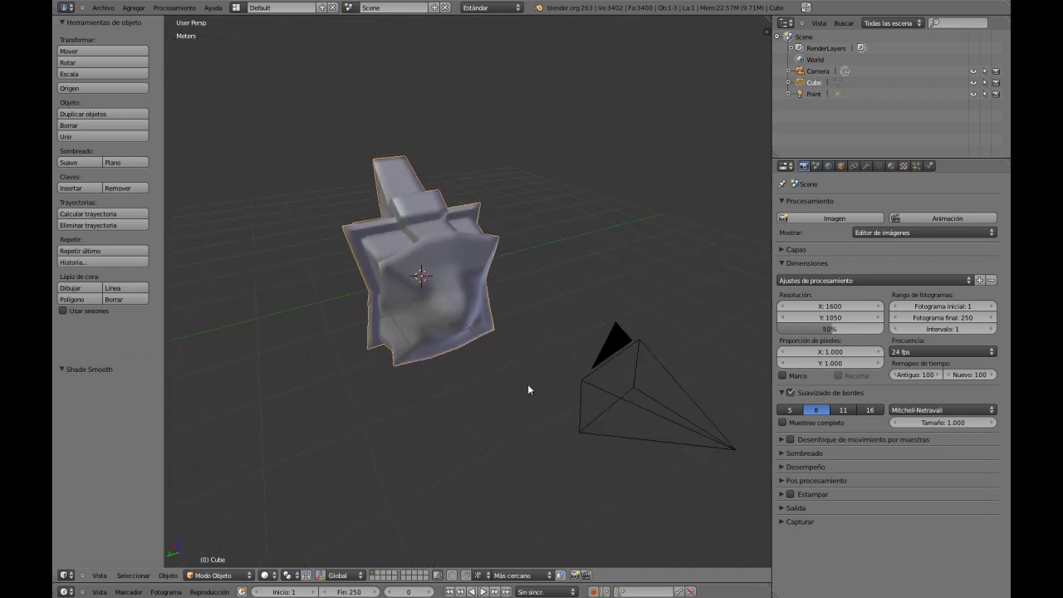
pyautogui.press('F12')
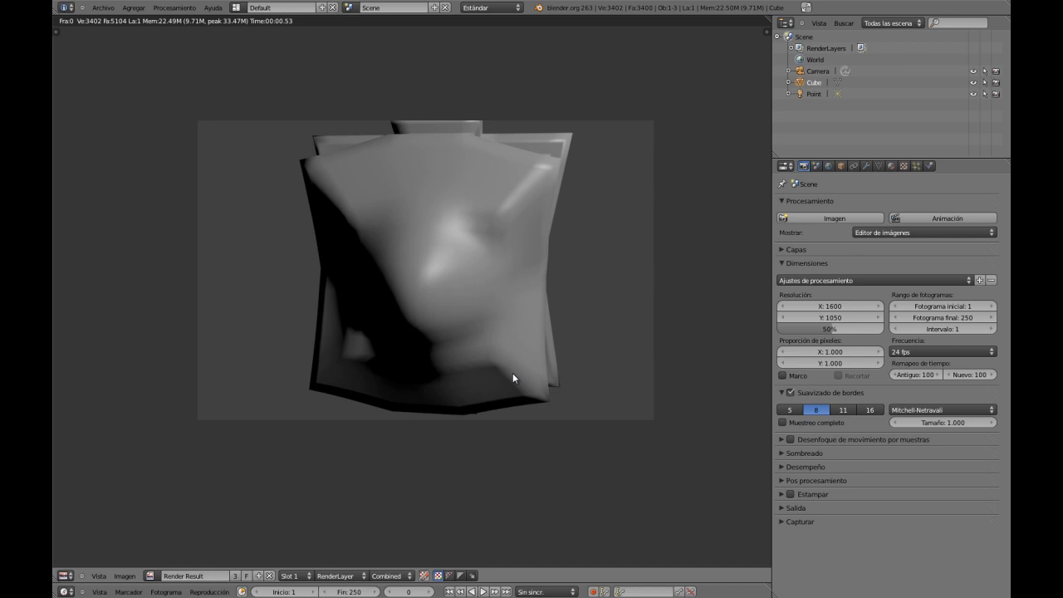
pyautogui.press('Escape')
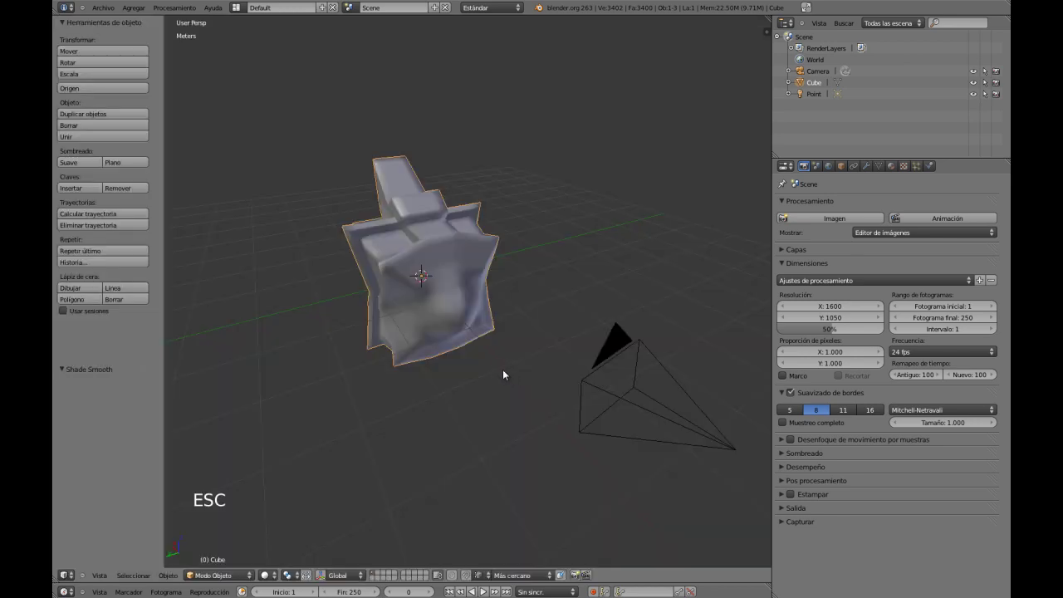
# Step: Switch the whole deformed cube back to flat shading (Plano)
pyautogui.moveTo(503, 370); pyautogui.dragTo(327, 244, button='middle')
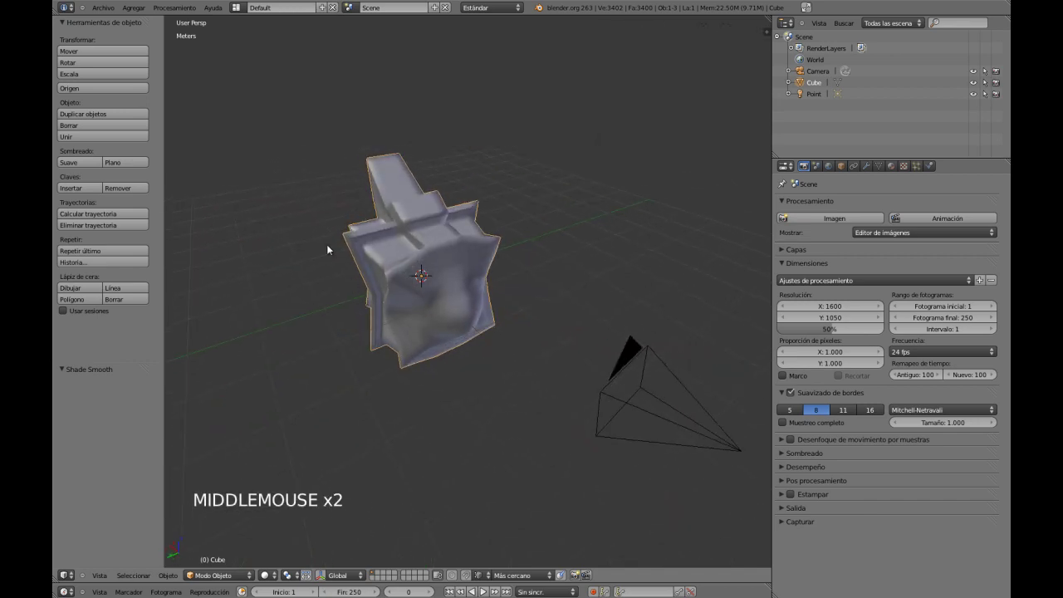
pyautogui.click(123, 162)
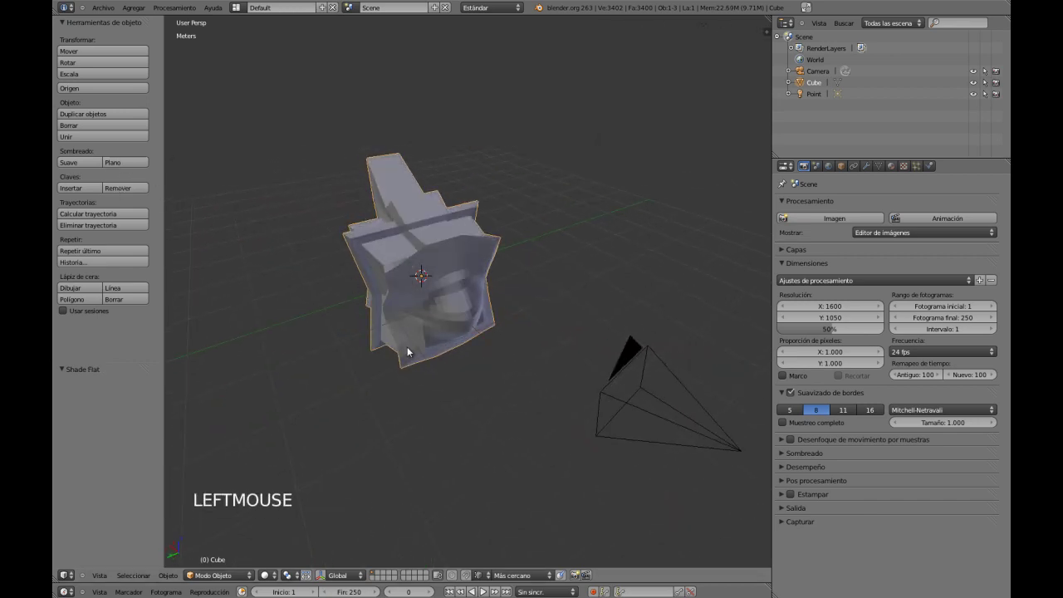
pyautogui.moveTo(407, 346); pyautogui.dragTo(425, 327, button='middle')
# Step: In edit mode, circle-select all the vertices across the bulged face from the left orthographic view
pyautogui.press('Tab')
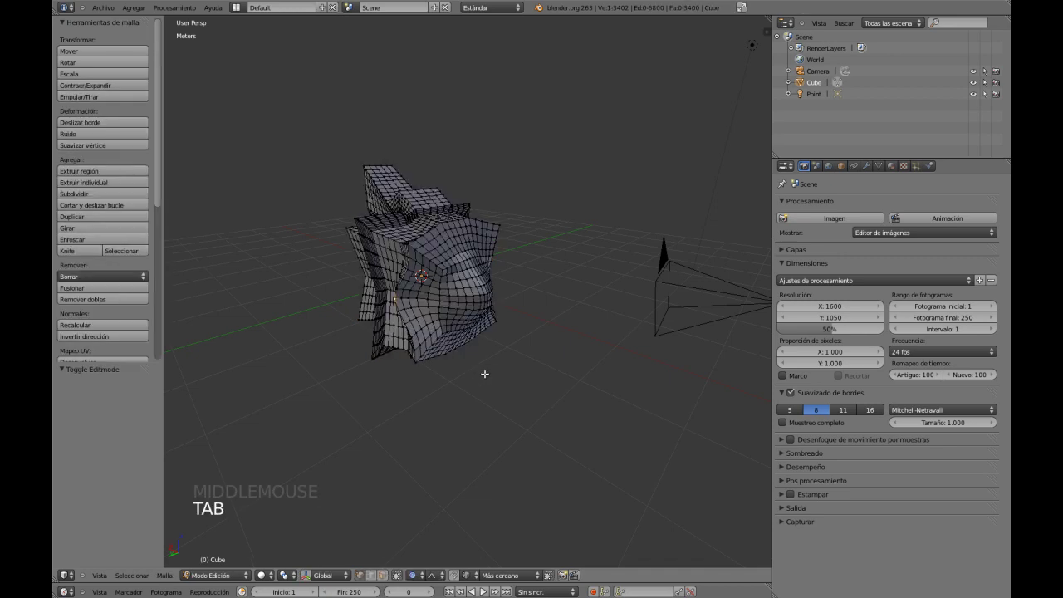
pyautogui.moveTo(484, 373); pyautogui.dragTo(408, 381, button='middle')
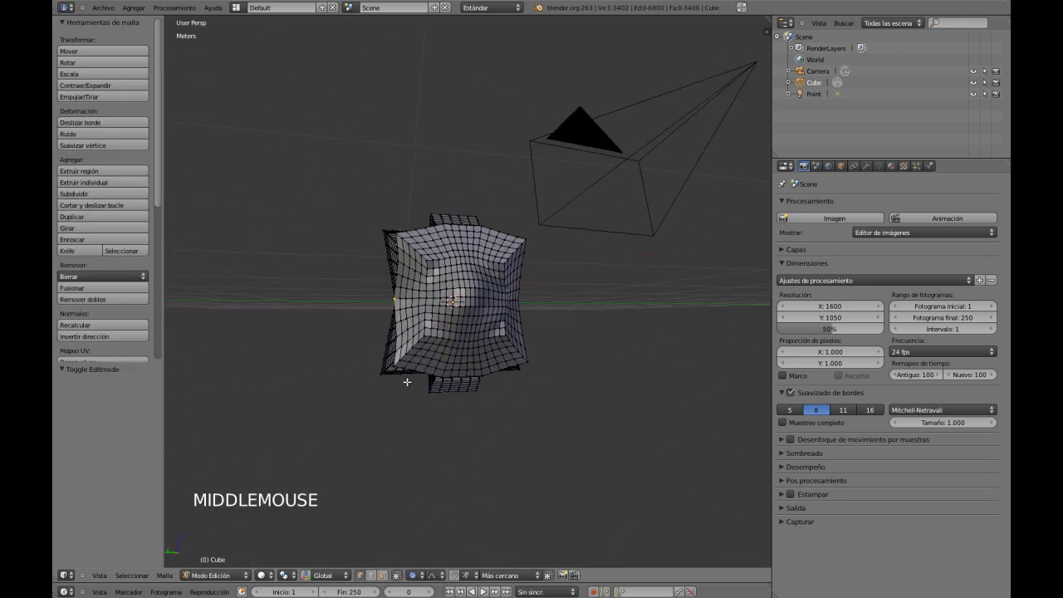
pyautogui.press('KP_1')
pyautogui.press('KP_3')
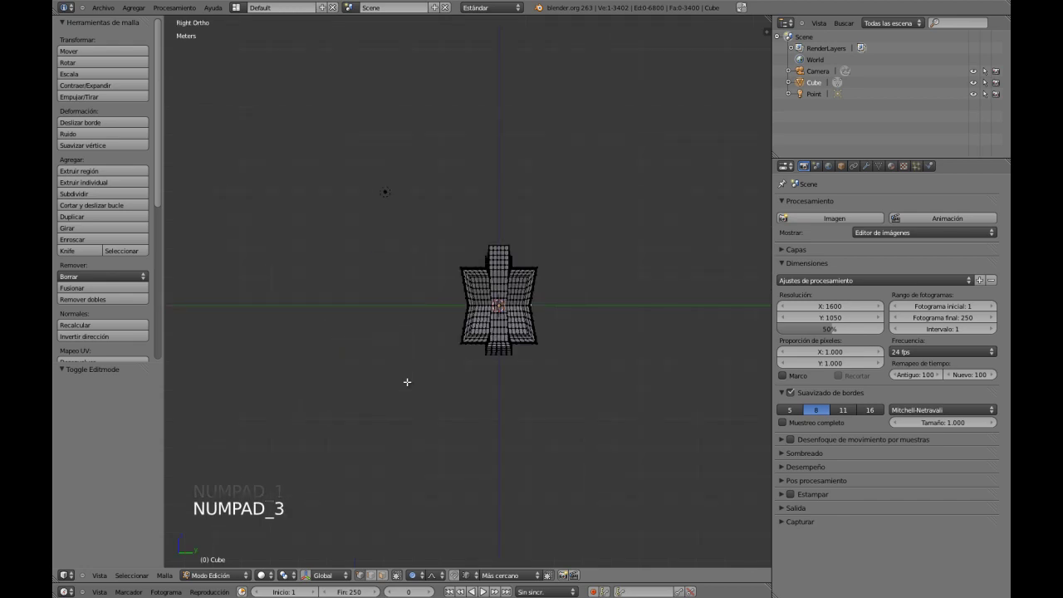
pyautogui.press('ctrl+KP_3')
pyautogui.keyDown('ctrl'); pyautogui.moveTo(408, 379); pyautogui.dragTo(465, 331, button='middle'); pyautogui.keyUp('ctrl')
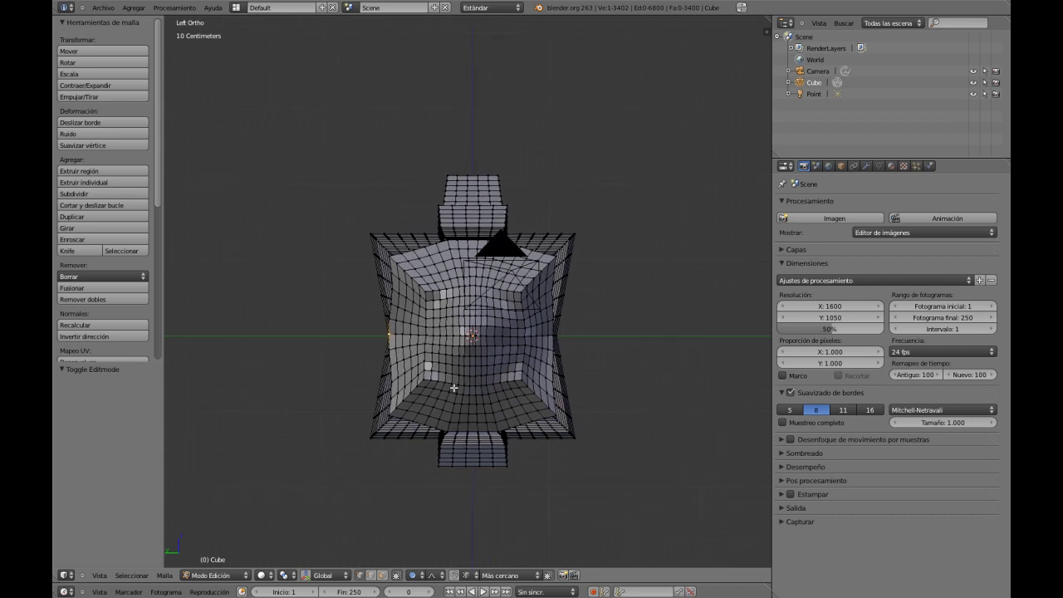
pyautogui.moveTo(462, 399)
pyautogui.mouseDown()
pyautogui.moveTo(433, 380)
pyautogui.moveTo(428, 354)
pyautogui.mouseUp()
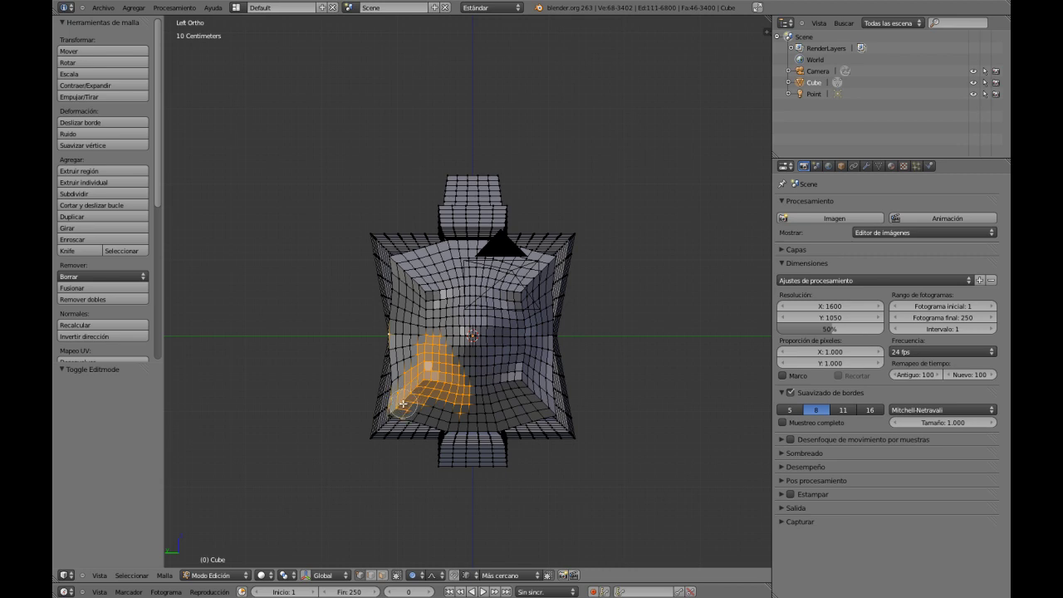
pyautogui.moveTo(401, 310); pyautogui.dragTo(403, 274)
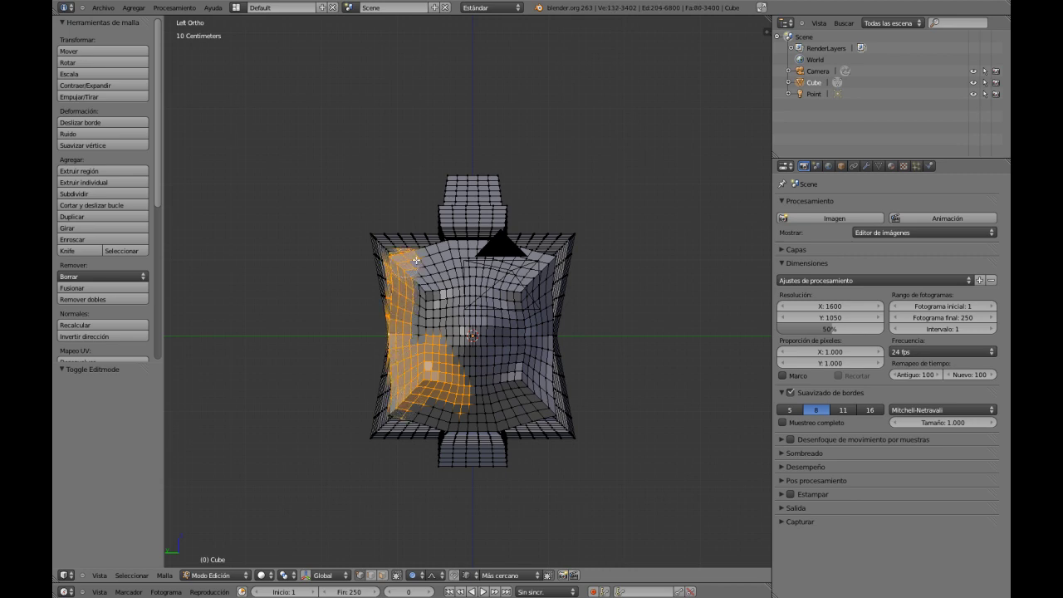
pyautogui.moveTo(473, 250)
pyautogui.mouseDown()
pyautogui.moveTo(552, 270)
pyautogui.moveTo(453, 274)
pyautogui.moveTo(463, 283)
pyautogui.mouseUp()
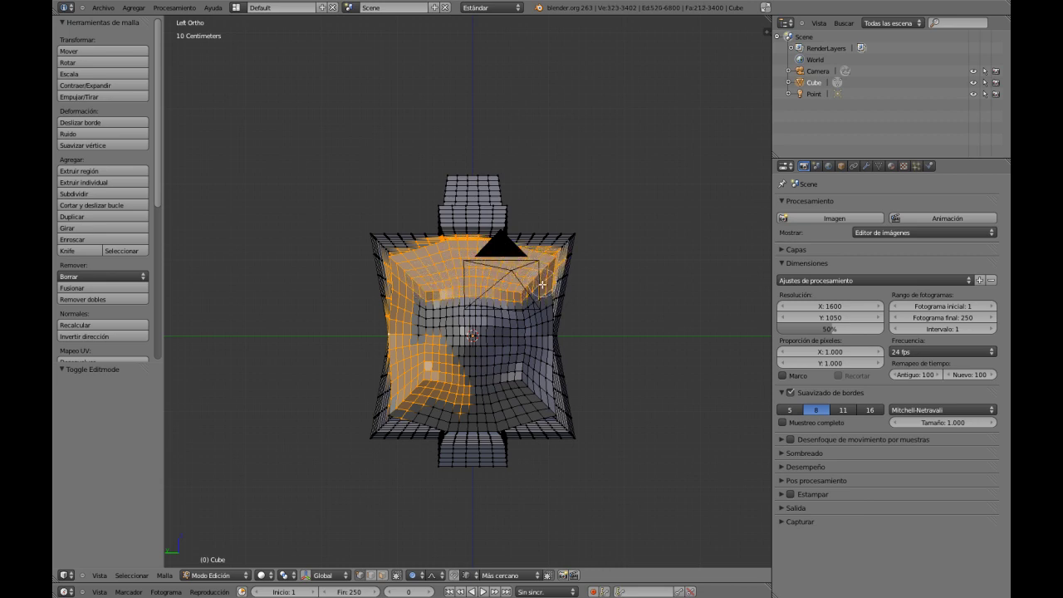
pyautogui.moveTo(542, 285)
pyautogui.mouseDown()
pyautogui.moveTo(440, 302)
pyautogui.moveTo(479, 378)
pyautogui.mouseUp()
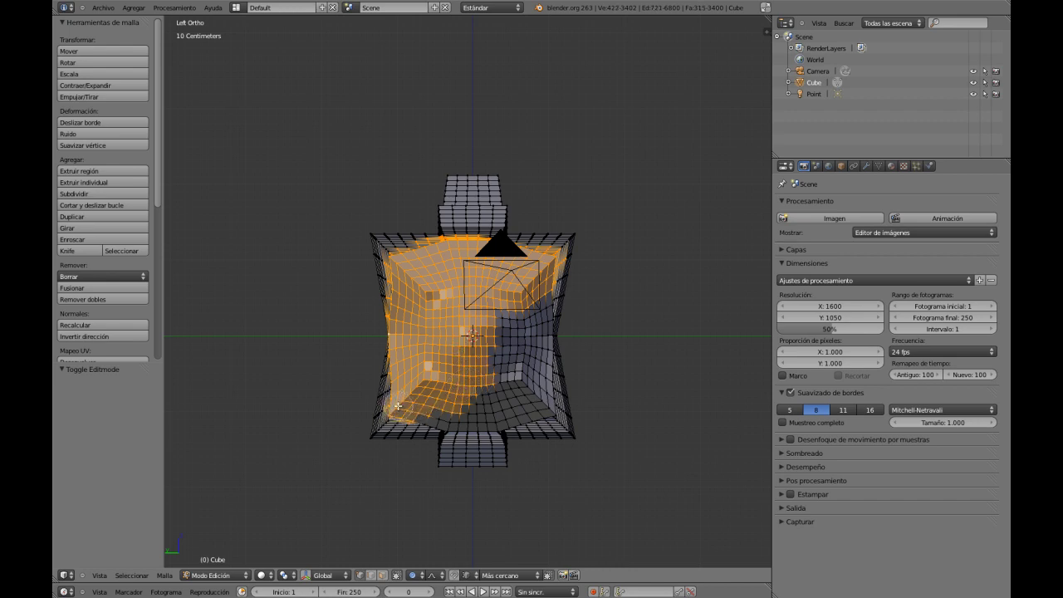
pyautogui.moveTo(428, 416)
pyautogui.mouseDown()
pyautogui.moveTo(521, 417)
pyautogui.moveTo(480, 389)
pyautogui.moveTo(508, 320)
pyautogui.moveTo(523, 375)
pyautogui.mouseUp()
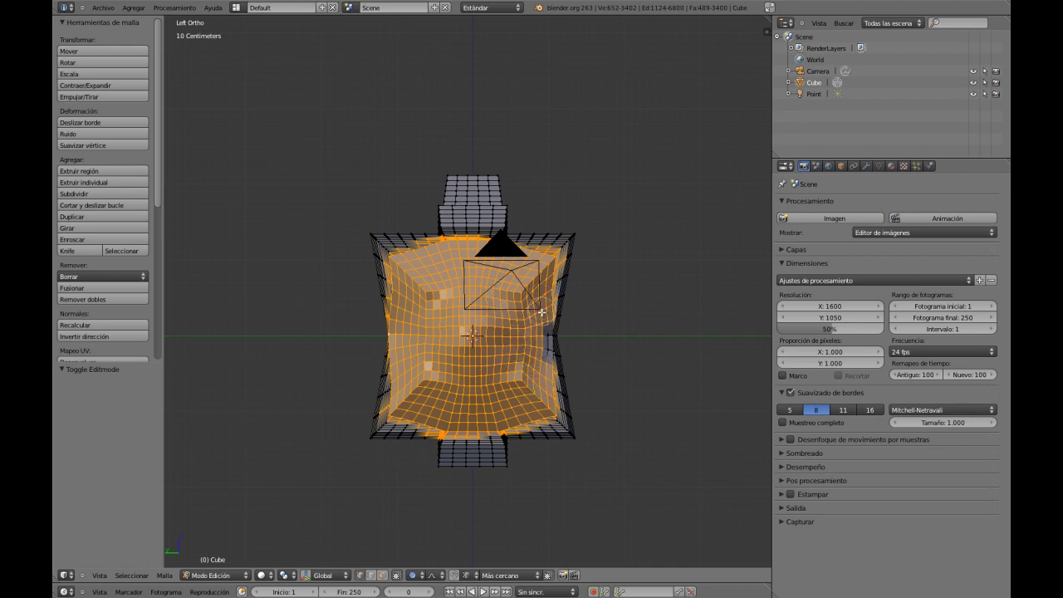
pyautogui.rightClick(468, 371)
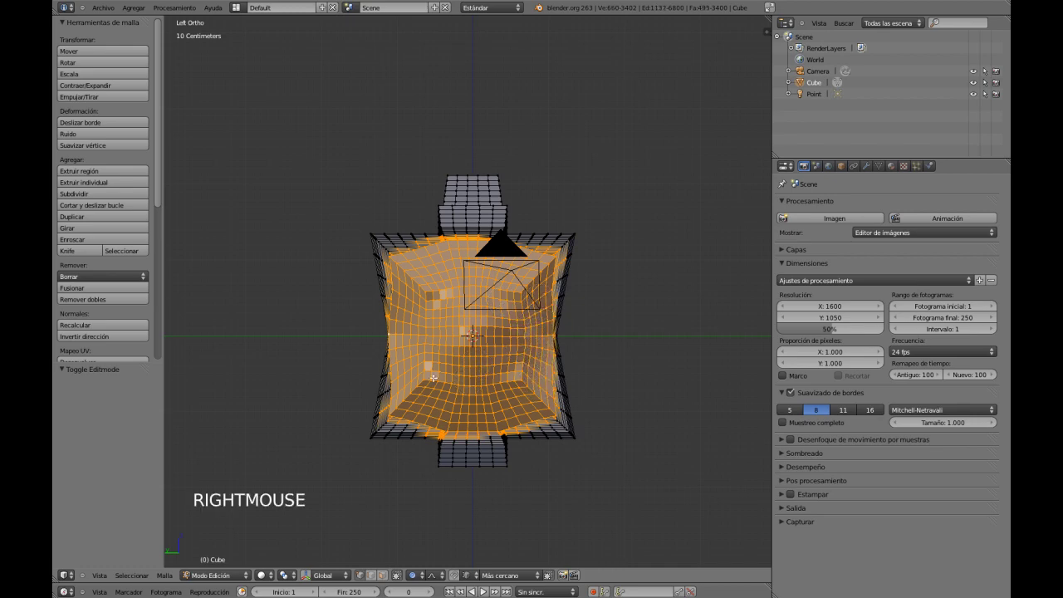
# Step: Deselect the side vertices behind the bulged face in a wireframe front view, and return to solid display
pyautogui.moveTo(468, 371); pyautogui.dragTo(494, 335, button='middle')
pyautogui.press('KP_1')
pyautogui.scroll(1, 494, 335)
pyautogui.press('z')
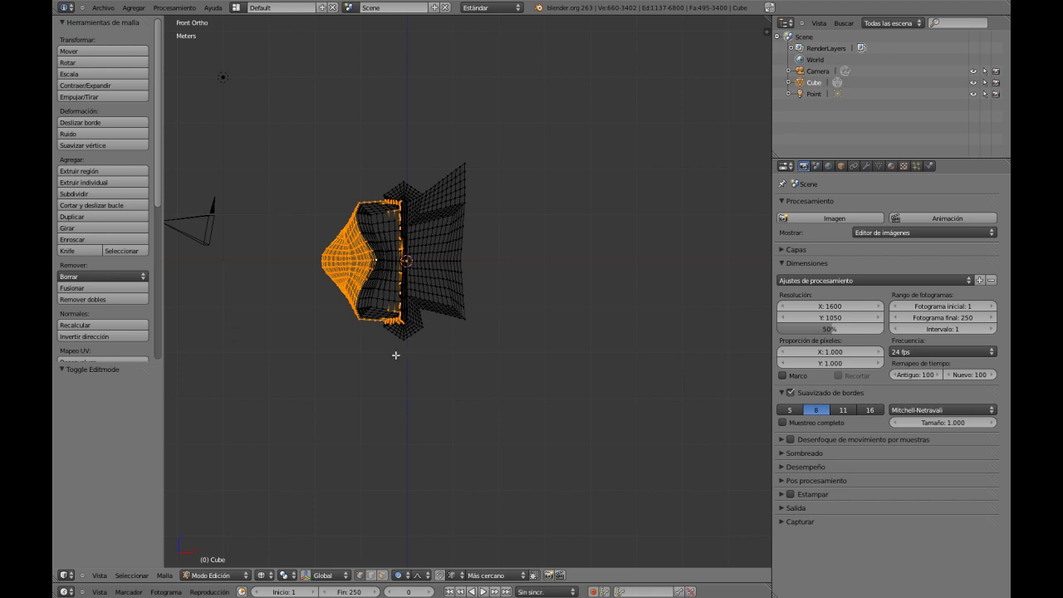
pyautogui.moveTo(396, 331)
pyautogui.mouseDown(button='middle')
pyautogui.moveTo(403, 234)
pyautogui.moveTo(386, 198)
pyautogui.mouseUp(button='middle')
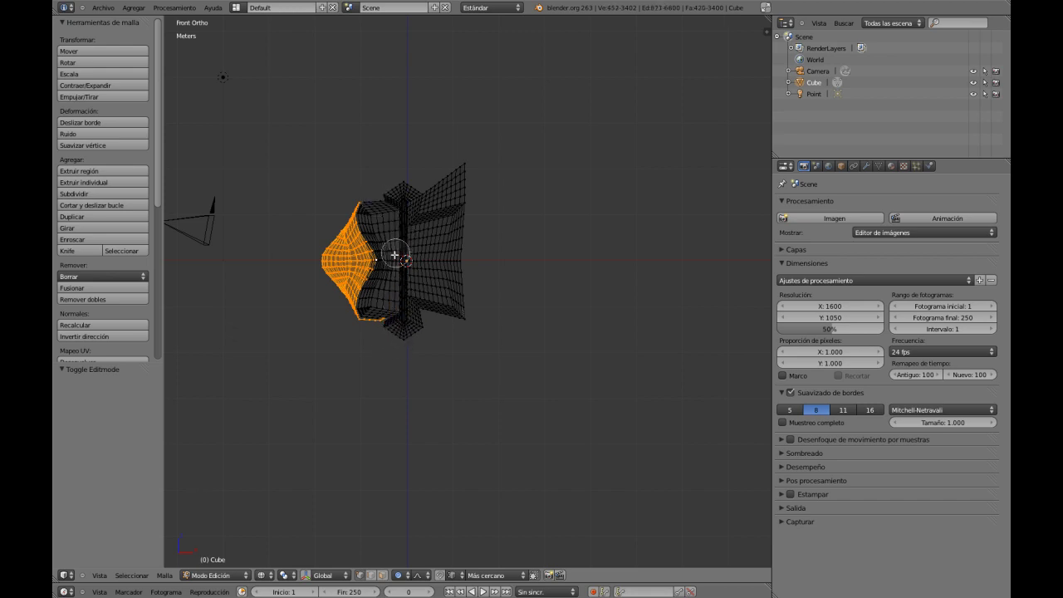
pyautogui.rightClick(351, 340)
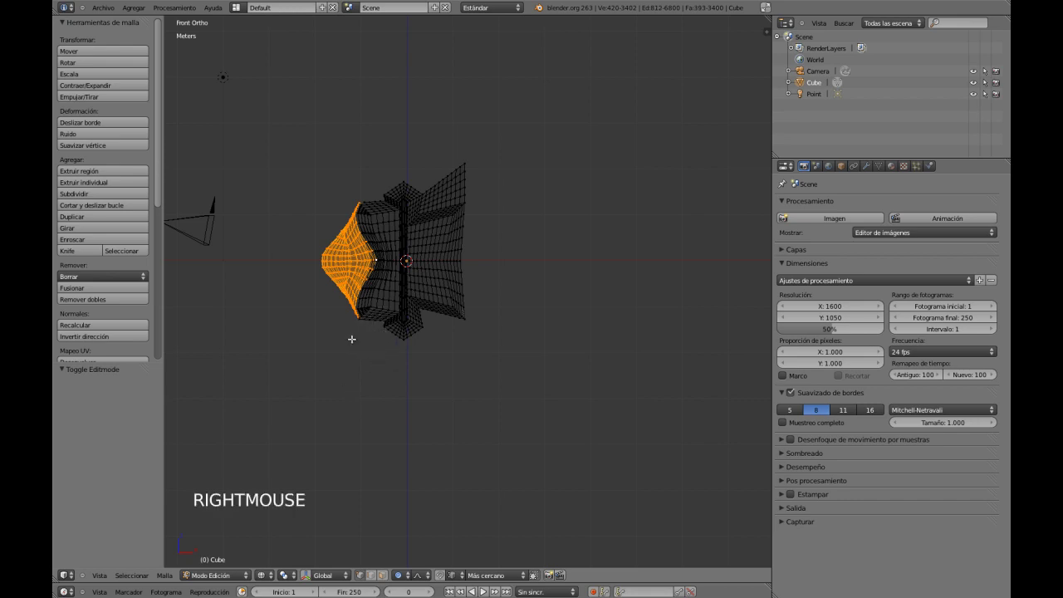
pyautogui.moveTo(352, 340)
pyautogui.mouseDown(button='middle')
pyautogui.moveTo(361, 320)
pyautogui.moveTo(463, 337)
pyautogui.moveTo(427, 325)
pyautogui.moveTo(447, 357)
pyautogui.moveTo(446, 489)
pyautogui.mouseUp(button='middle')
pyautogui.press('z')
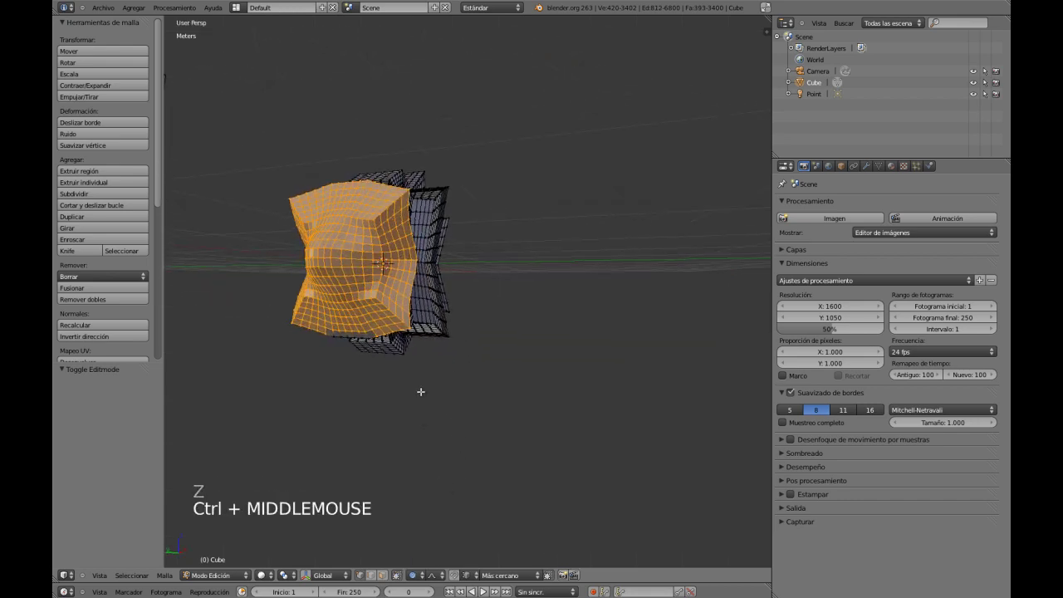
# Step: Add the missing loop vertices along the bulged face's border to the selection
pyautogui.moveTo(423, 389); pyautogui.dragTo(344, 259, button='middle')
pyautogui.keyDown('alt'); pyautogui.keyDown('shift'); pyautogui.rightClick(317, 337); pyautogui.keyUp('shift'); pyautogui.keyUp('alt')
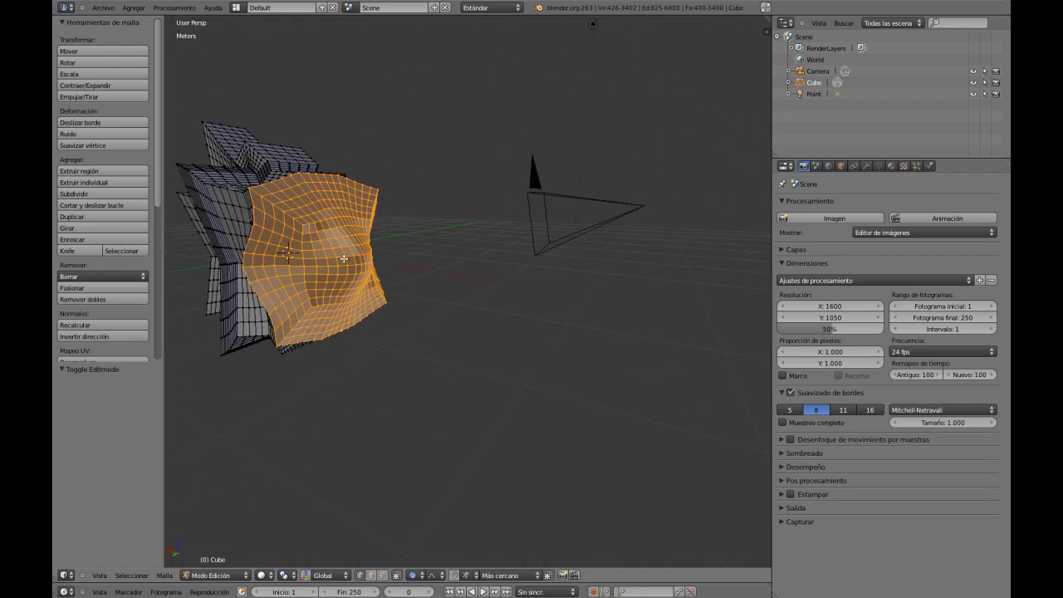
pyautogui.moveTo(329, 315); pyautogui.dragTo(388, 359, button='middle')
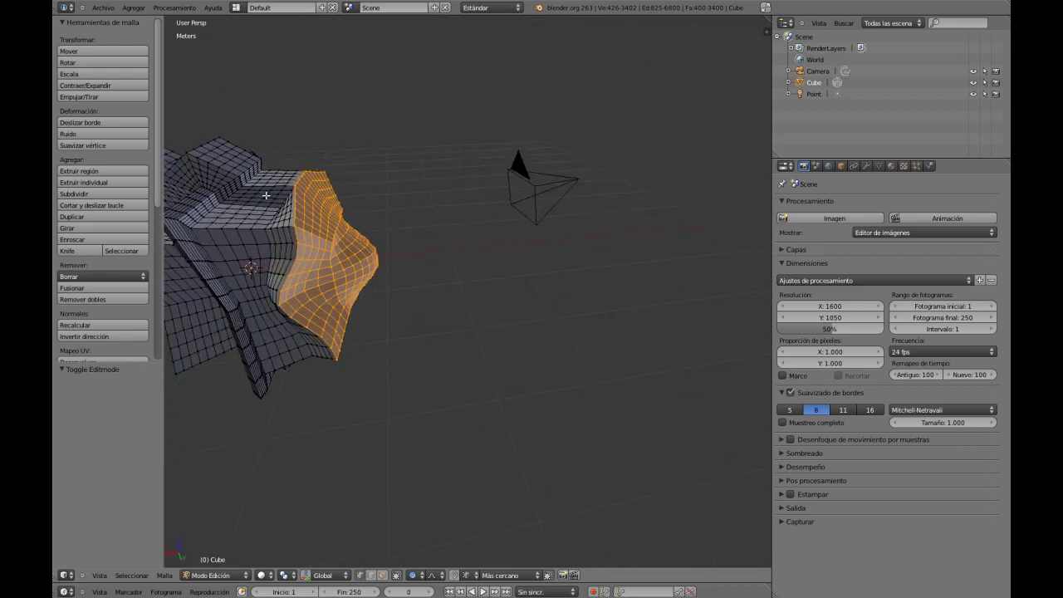
pyautogui.moveTo(272, 289); pyautogui.dragTo(312, 307, button='middle')
# Step: Smooth the selected face's vertices three times with Suave, and check the surface in object mode
pyautogui.press('w')
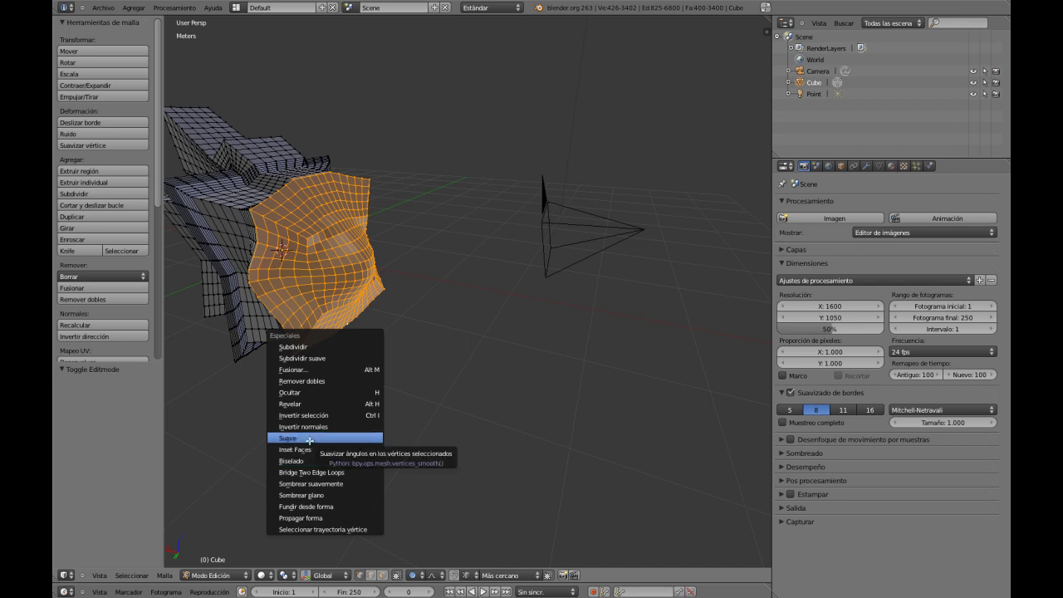
pyautogui.click(310, 439)
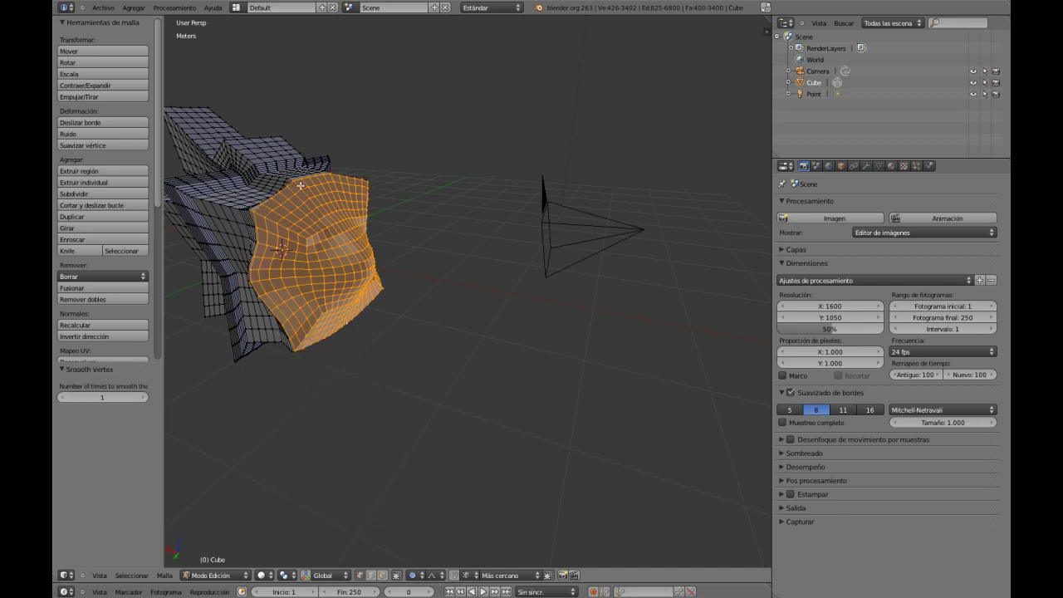
pyautogui.press('w')
pyautogui.click(362, 304)
pyautogui.press('w')
pyautogui.click(362, 304)
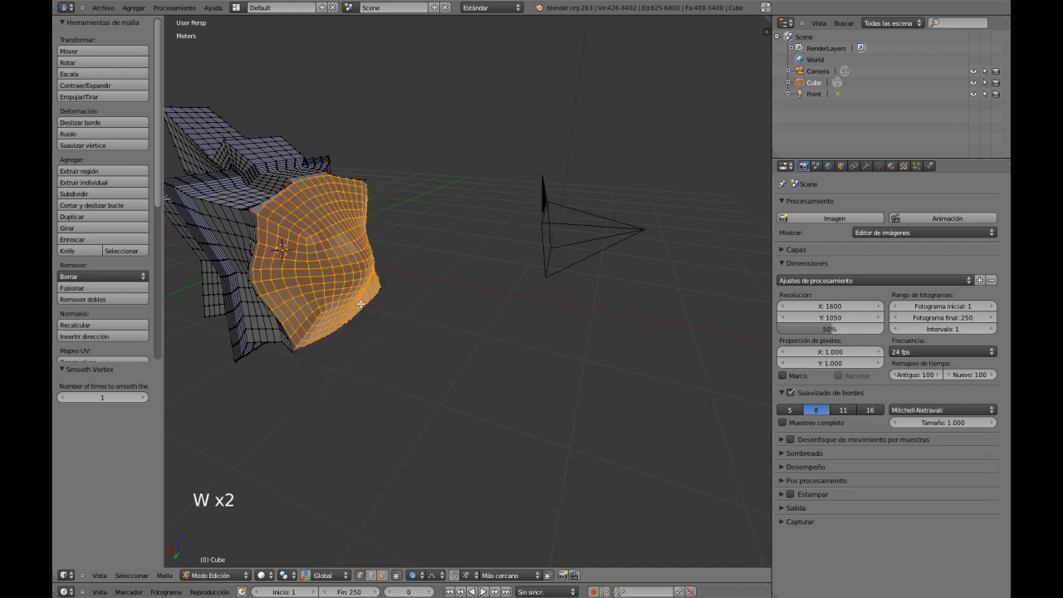
pyautogui.press('Tab')
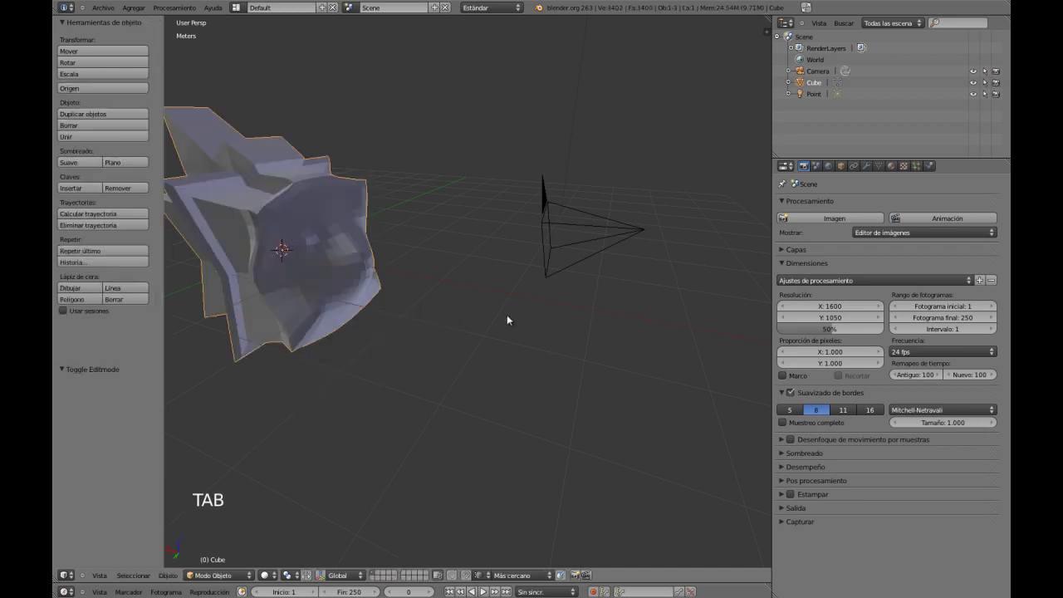
pyautogui.moveTo(507, 315); pyautogui.dragTo(449, 270, button='middle')
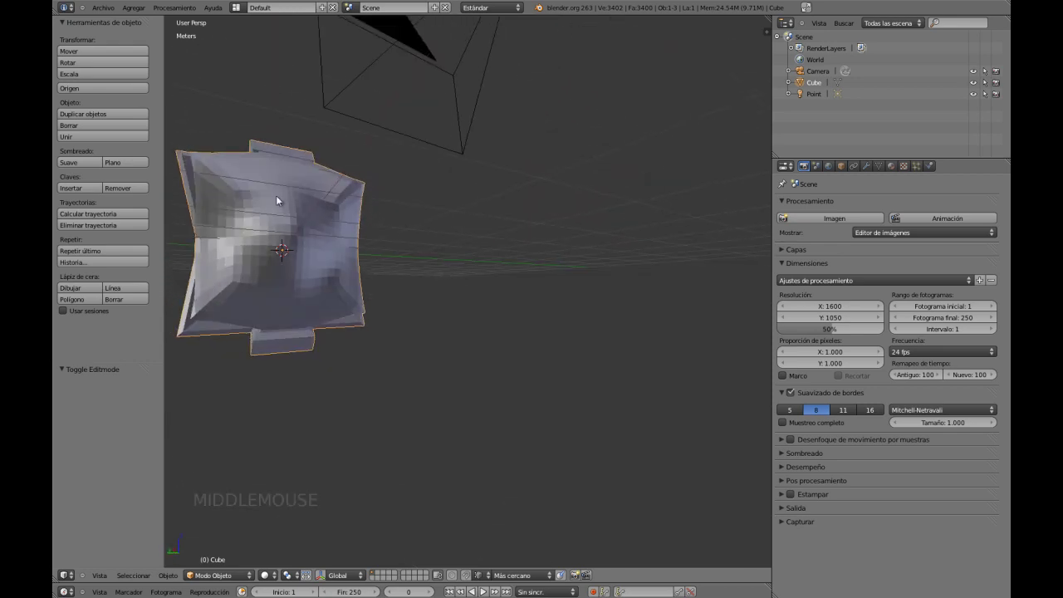
pyautogui.moveTo(277, 261); pyautogui.dragTo(352, 287, button='middle')
pyautogui.moveTo(345, 250); pyautogui.dragTo(340, 299, button='middle')
# Step: Apply smooth shading (Sombrear suavemente) only to the selected bulged face, and inspect it against the flat sides in object mode
pyautogui.press('Tab')
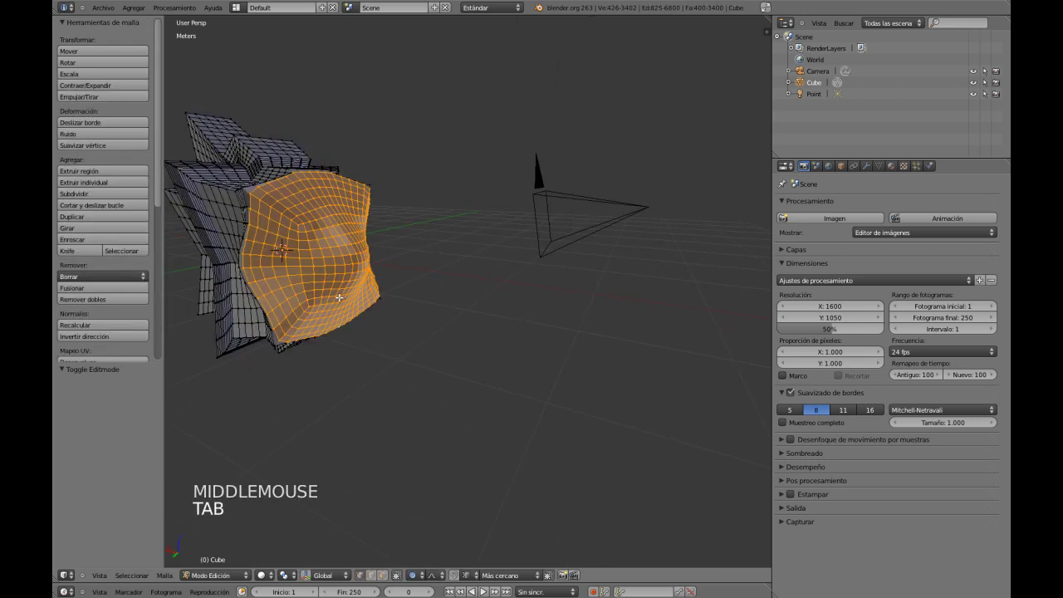
pyautogui.press('w')
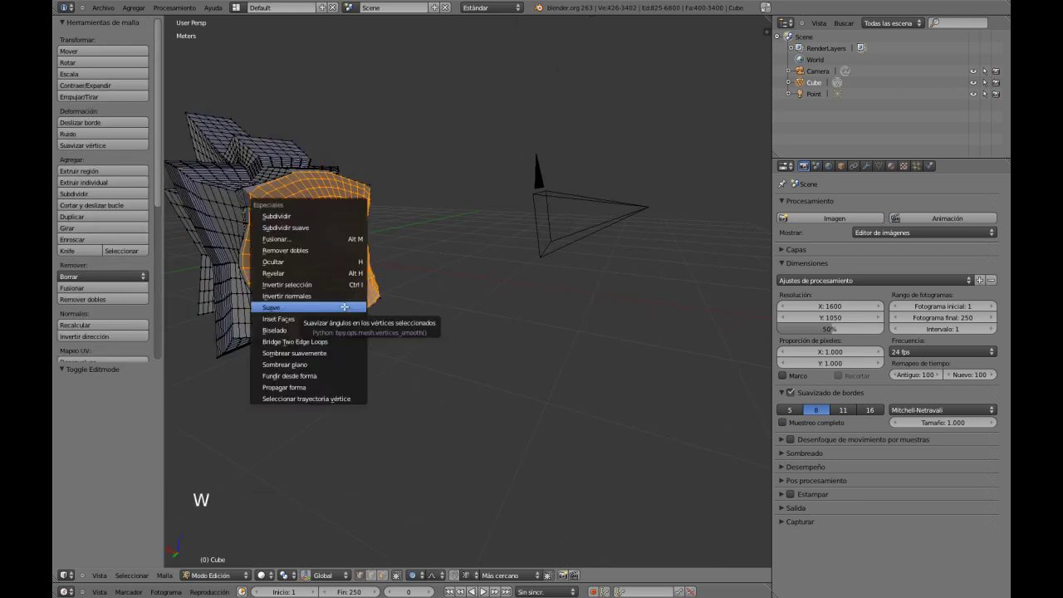
pyautogui.click(327, 354)
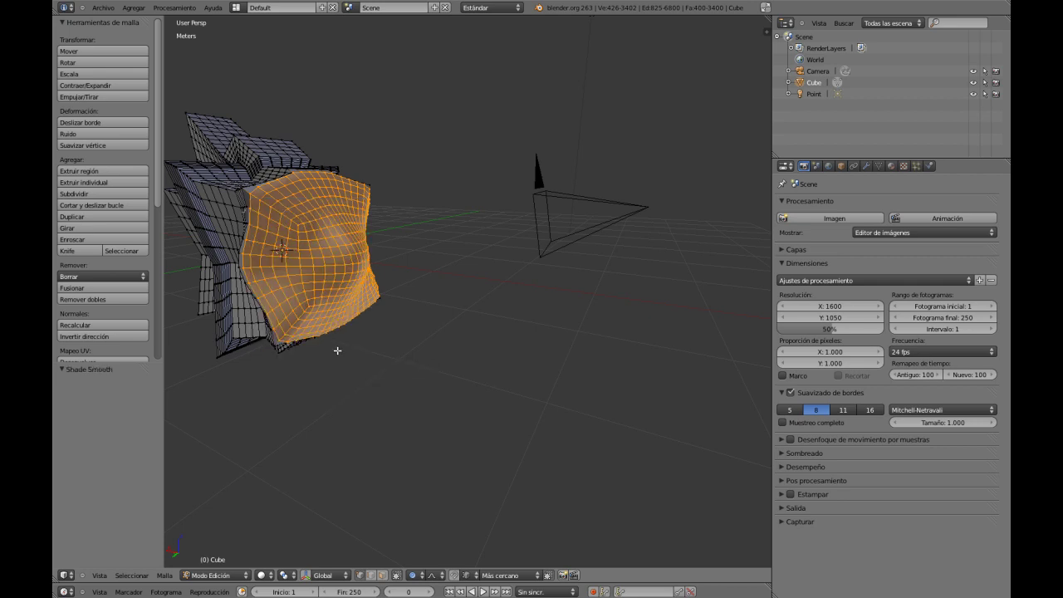
pyautogui.moveTo(337, 350)
pyautogui.mouseDown(button='middle')
pyautogui.moveTo(385, 310)
pyautogui.moveTo(456, 323)
pyautogui.moveTo(460, 386)
pyautogui.moveTo(415, 395)
pyautogui.moveTo(298, 367)
pyautogui.moveTo(264, 349)
pyautogui.moveTo(273, 304)
pyautogui.moveTo(451, 327)
pyautogui.moveTo(305, 295)
pyautogui.moveTo(564, 254)
pyautogui.moveTo(449, 294)
pyautogui.moveTo(389, 254)
pyautogui.moveTo(344, 302)
pyautogui.moveTo(410, 259)
pyautogui.mouseUp(button='middle')
pyautogui.press('Tab')
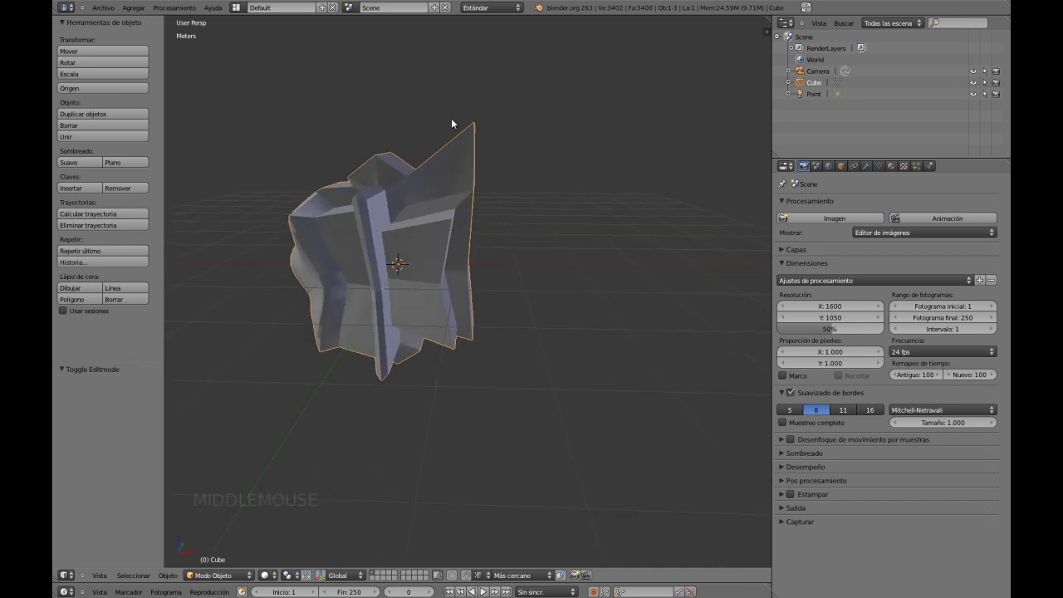
pyautogui.moveTo(434, 292); pyautogui.dragTo(503, 321, button='middle')
pyautogui.moveTo(396, 262); pyautogui.dragTo(525, 310, button='middle')
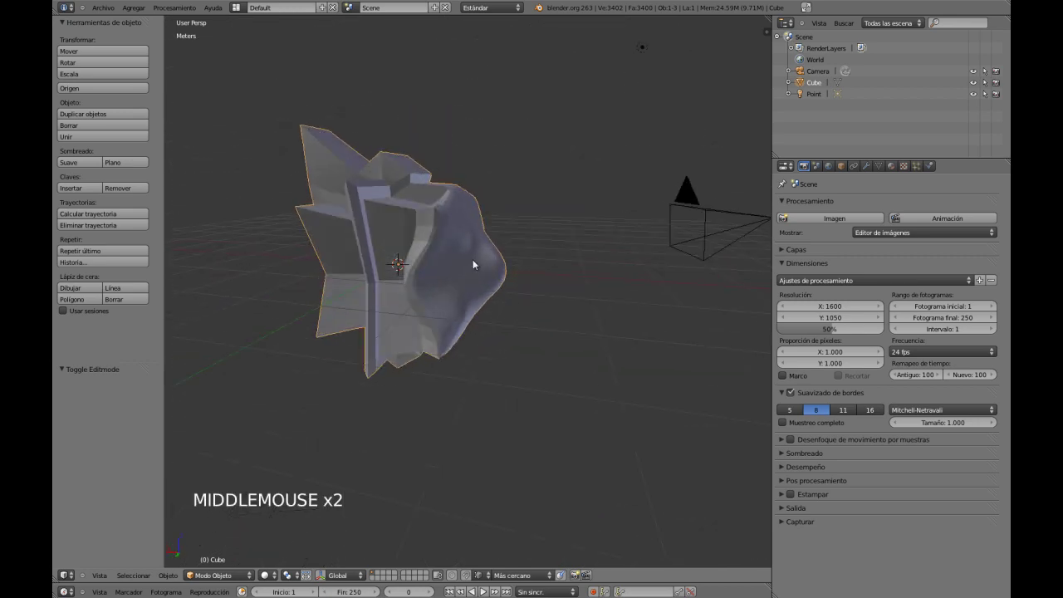
pyautogui.moveTo(567, 244)
pyautogui.mouseDown(button='middle')
pyautogui.moveTo(489, 241)
pyautogui.moveTo(449, 266)
pyautogui.moveTo(458, 275)
pyautogui.moveTo(557, 231)
pyautogui.mouseUp(button='middle')
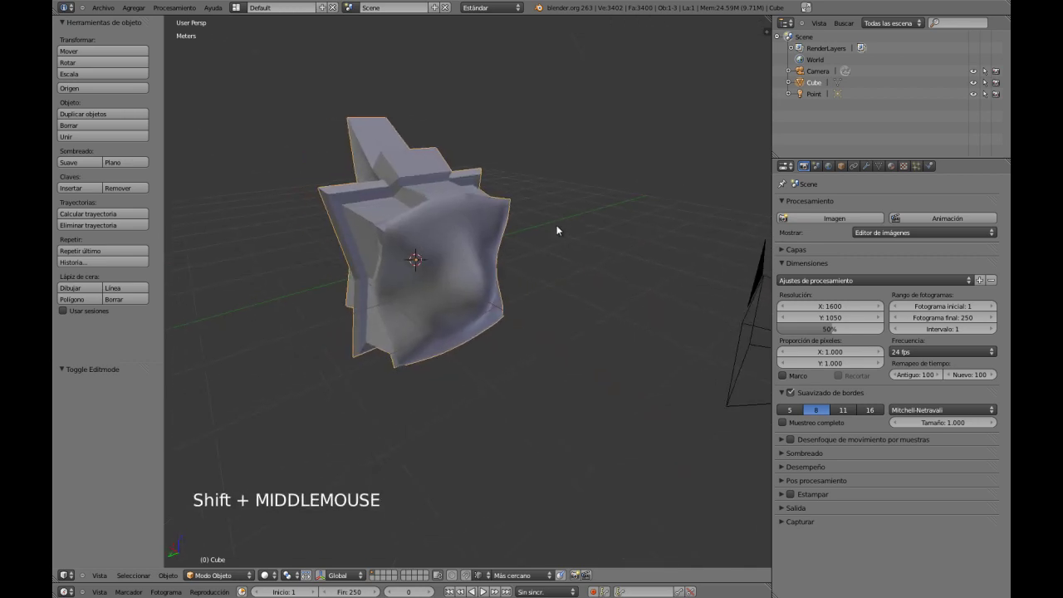
# Step: Place the 3D cursor in the empty space beside the deformed cube and add a UV sphere there
pyautogui.click(244, 352)
pyautogui.hotkey('shift', 'a')
pyautogui.moveTo(278, 380)
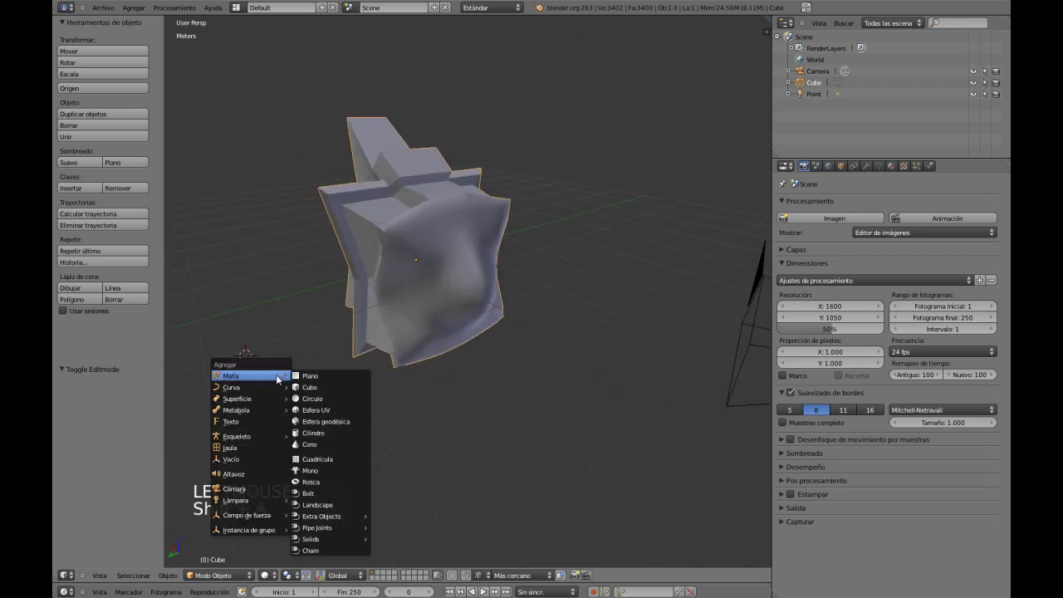
pyautogui.click(320, 410)
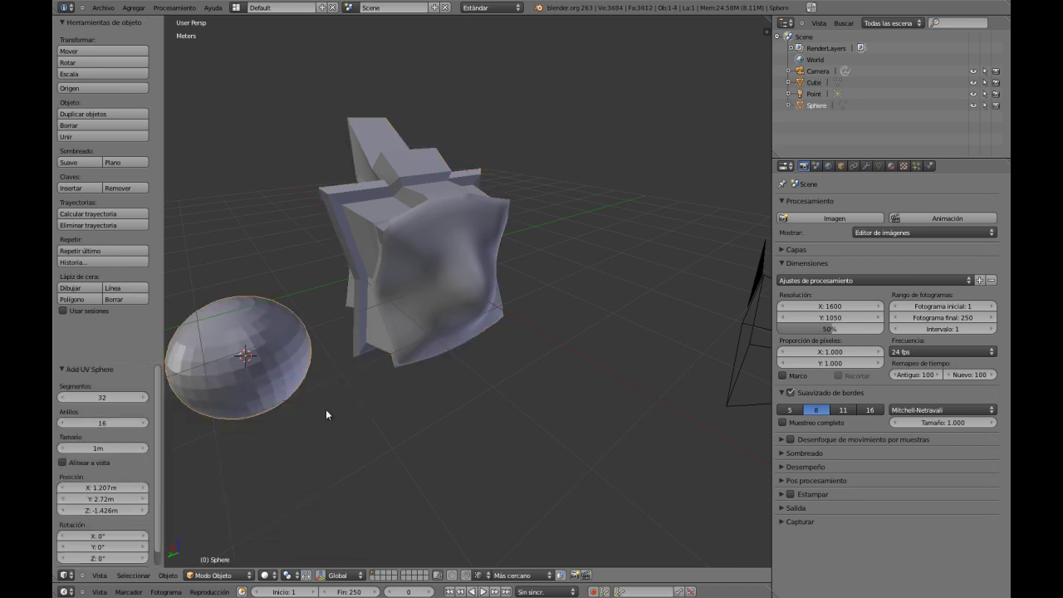
# Step: Set the new UV sphere's segments to 16, and reduce them further to 8
pyautogui.keyDown('ctrl'); pyautogui.click(103, 398); pyautogui.keyUp('ctrl')
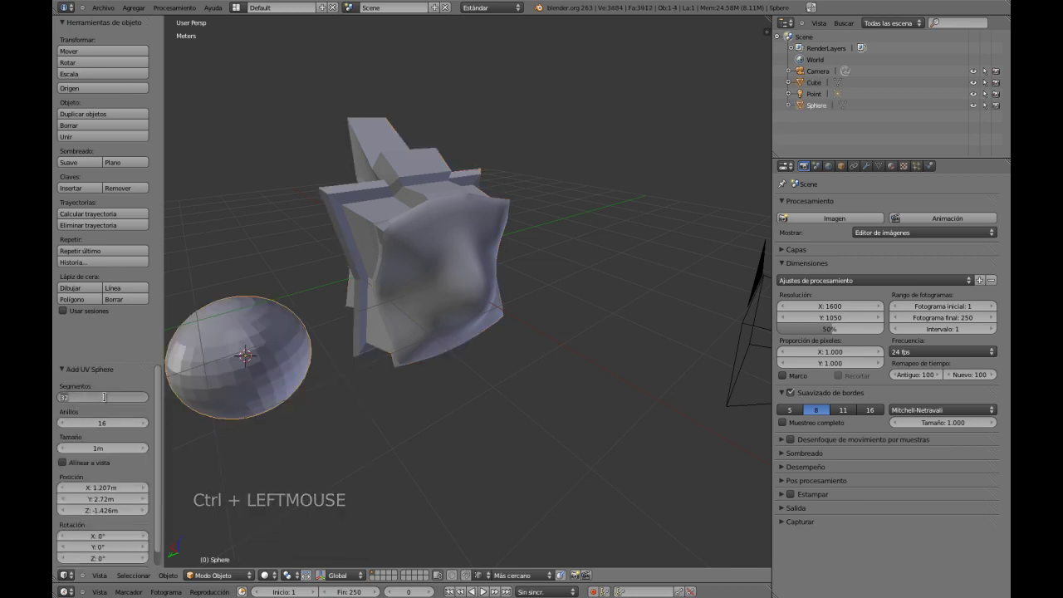
pyautogui.write('16')
pyautogui.press('Return')
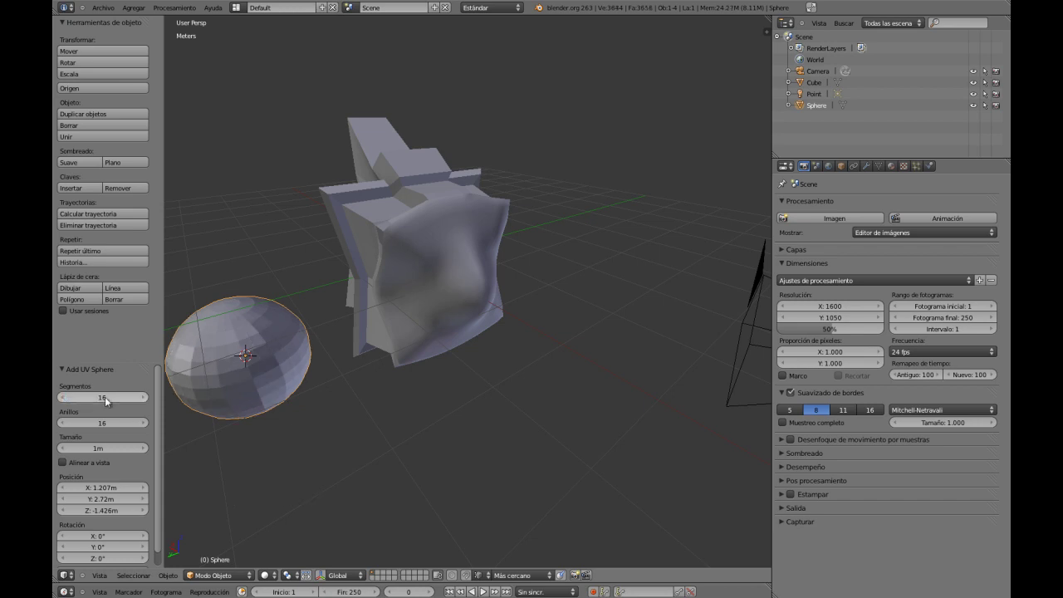
pyautogui.click(104, 397)
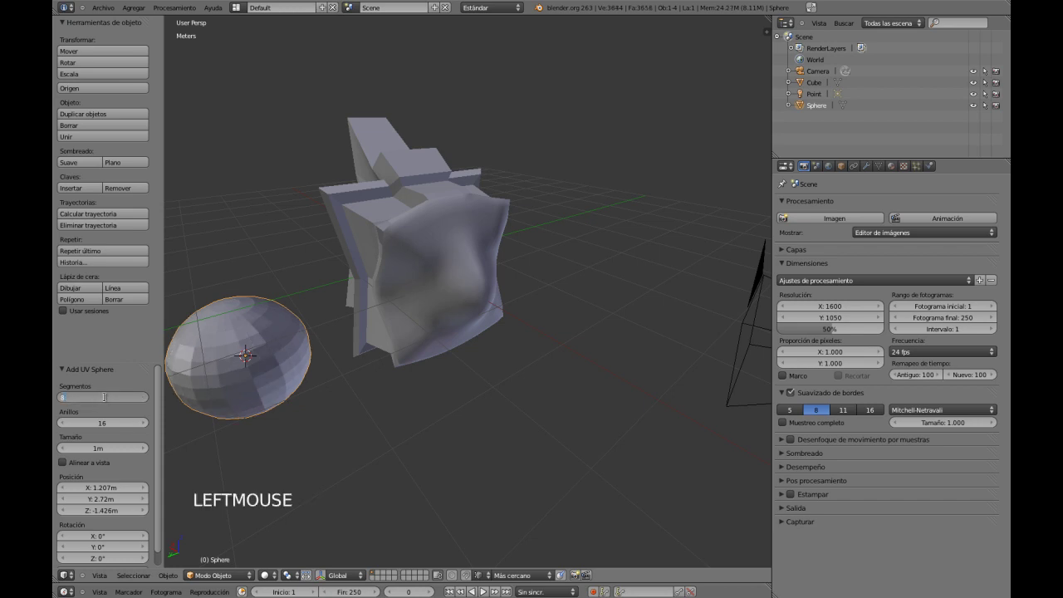
pyautogui.write('8')
pyautogui.press('Return')
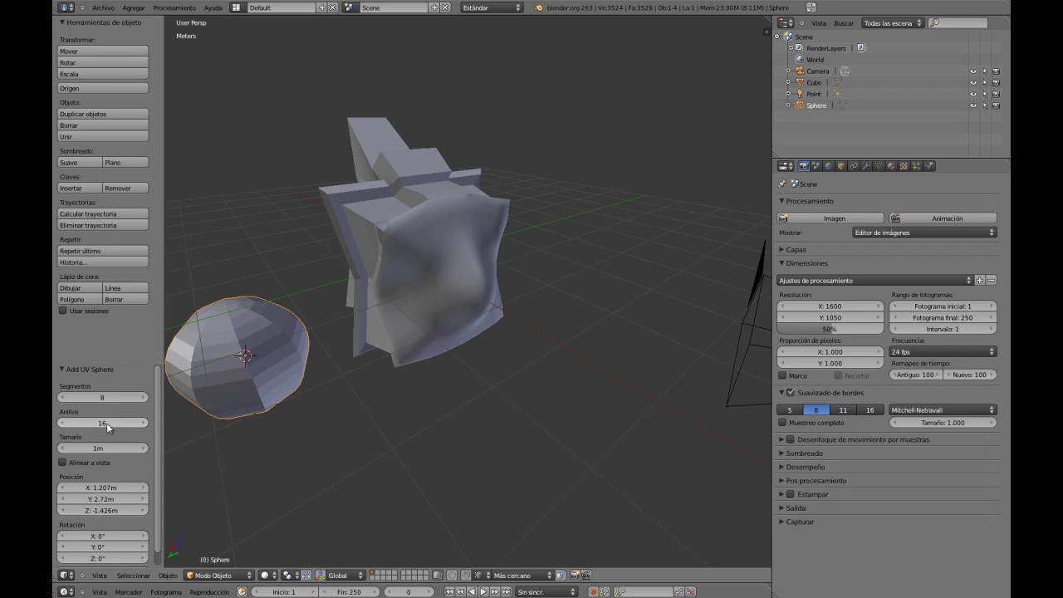
# Step: Set the new UV sphere's rings (Anillos) to 8
pyautogui.click(106, 423)
pyautogui.write('8')
pyautogui.press('Return')
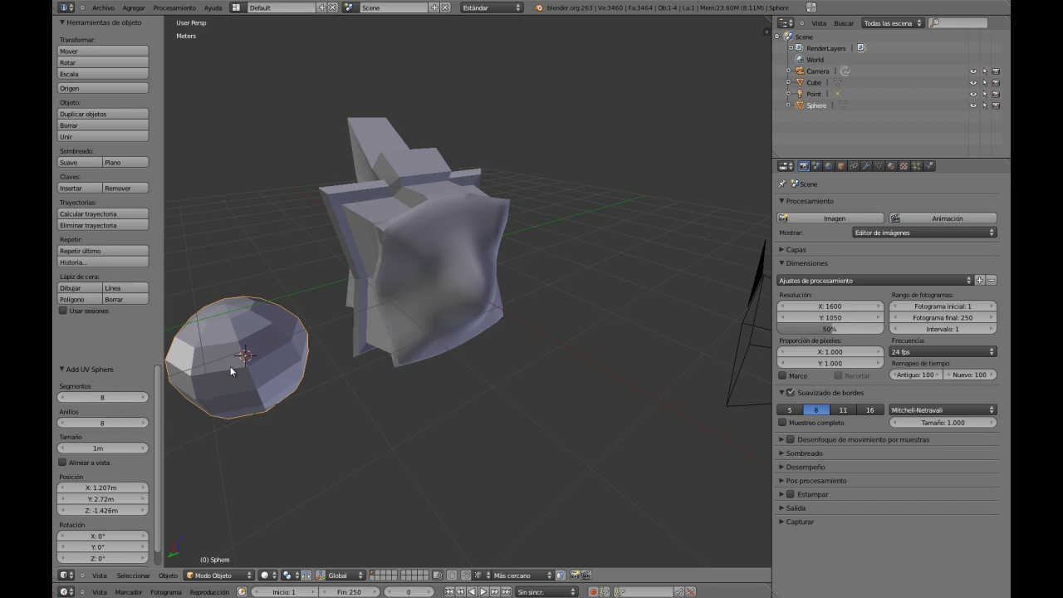
pyautogui.keyDown('shift'); pyautogui.moveTo(232, 372); pyautogui.dragTo(442, 350, button='middle'); pyautogui.keyUp('shift')
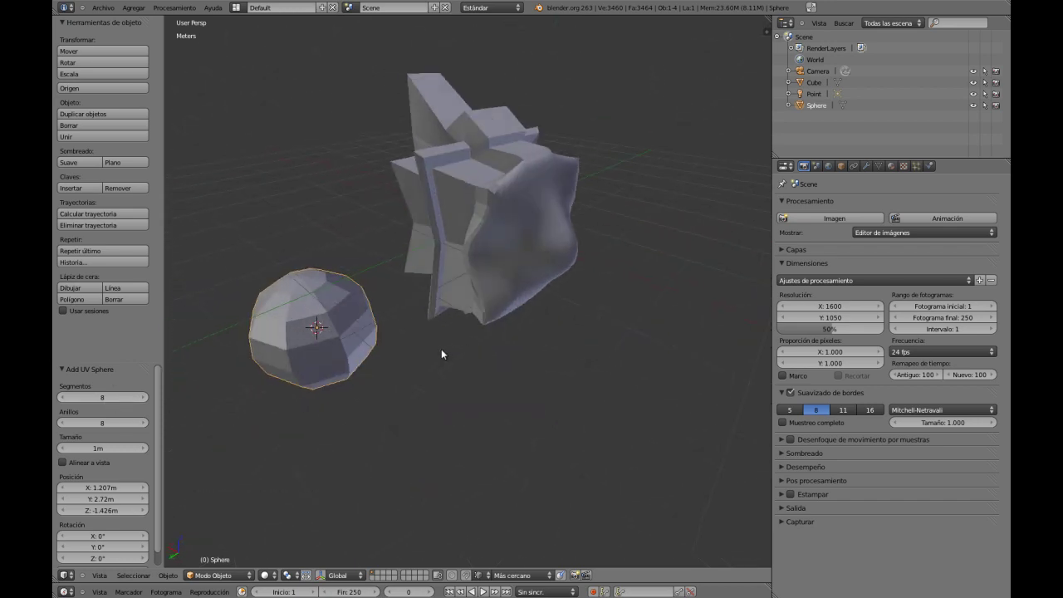
# Step: Apply smooth shading to the whole low-segment sphere and render the scene to check it
pyautogui.click(69, 163)
pyautogui.moveTo(370, 332); pyautogui.dragTo(358, 307, button='middle')
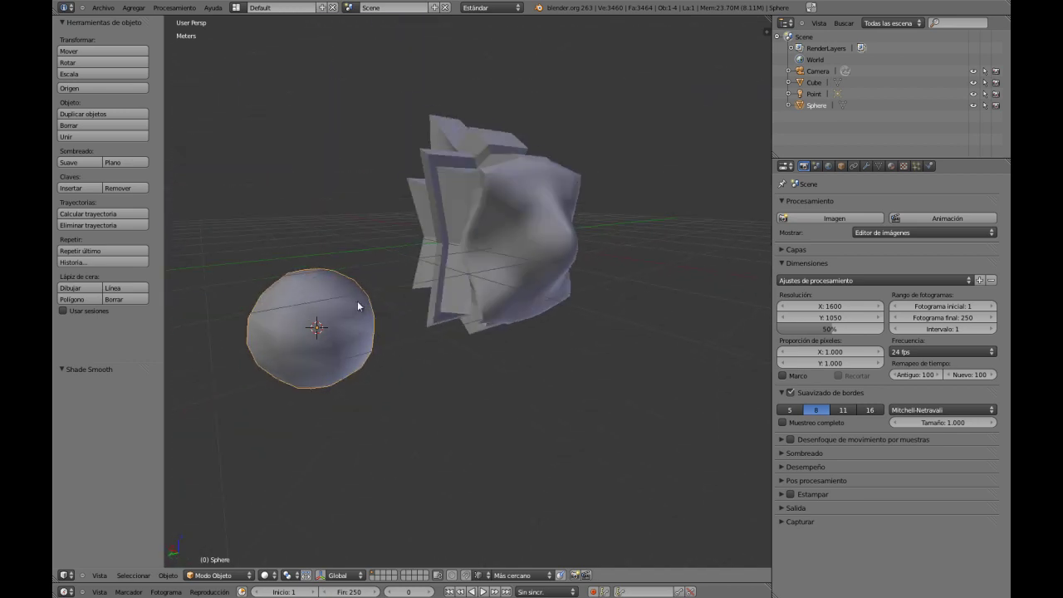
pyautogui.press('F12')
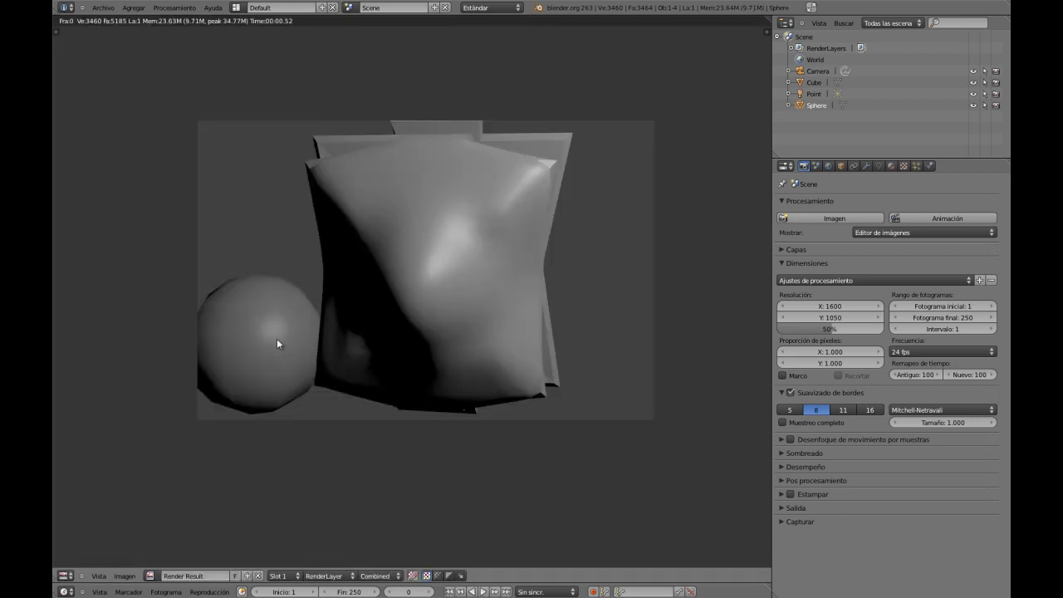
pyautogui.press('Escape')
# Step: Inspect the smooth-shaded sphere from several angles and delete it from the scene
pyautogui.moveTo(304, 349); pyautogui.dragTo(341, 326, button='middle')
pyautogui.moveTo(441, 328); pyautogui.dragTo(339, 347, button='middle')
pyautogui.moveTo(396, 366); pyautogui.dragTo(422, 254, button='middle')
pyautogui.moveTo(410, 295); pyautogui.dragTo(463, 319, button='middle')
pyautogui.press('x')
pyautogui.click(456, 316)
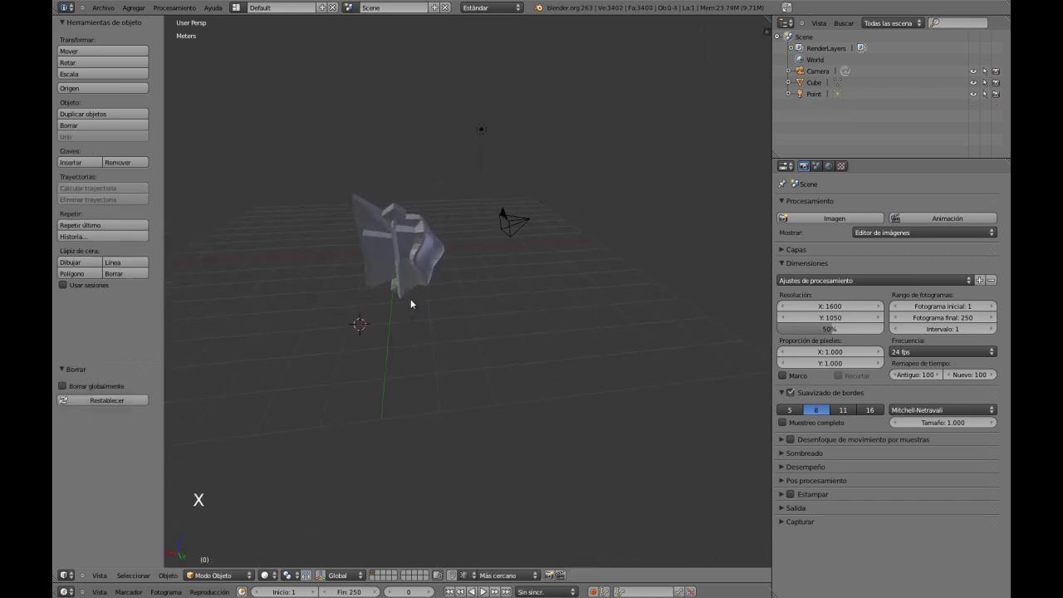
# Step: Select the deformed cube and reset the 3D cursor to the scene's origin
pyautogui.rightClick(420, 263)
pyautogui.keyDown('ctrl'); pyautogui.moveTo(420, 264); pyautogui.dragTo(423, 405, button='middle'); pyautogui.keyUp('ctrl')
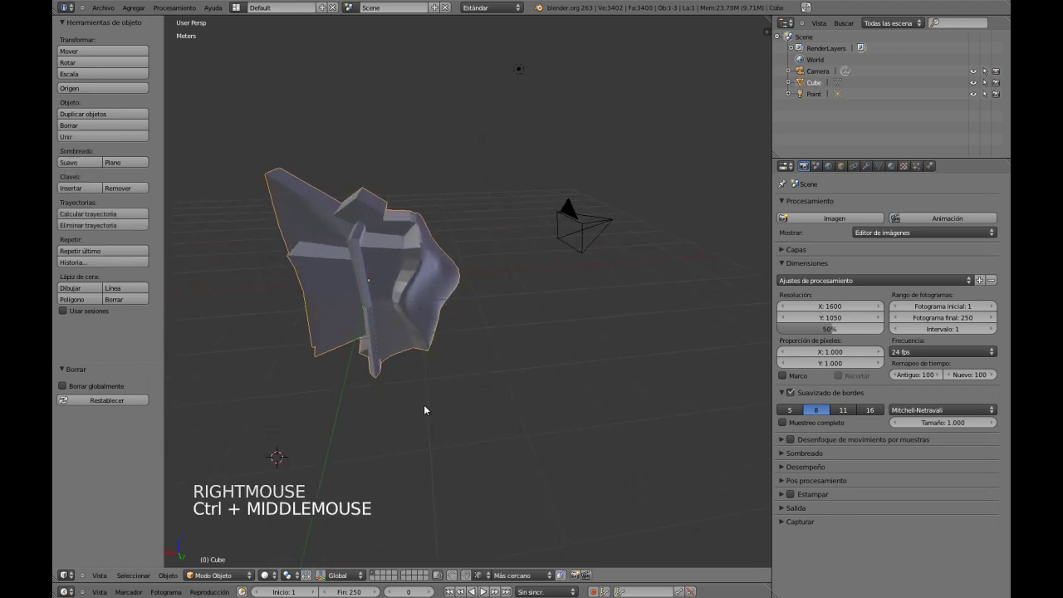
pyautogui.keyDown('shift'); pyautogui.moveTo(605, 439); pyautogui.dragTo(605, 440, button='middle'); pyautogui.keyUp('shift')
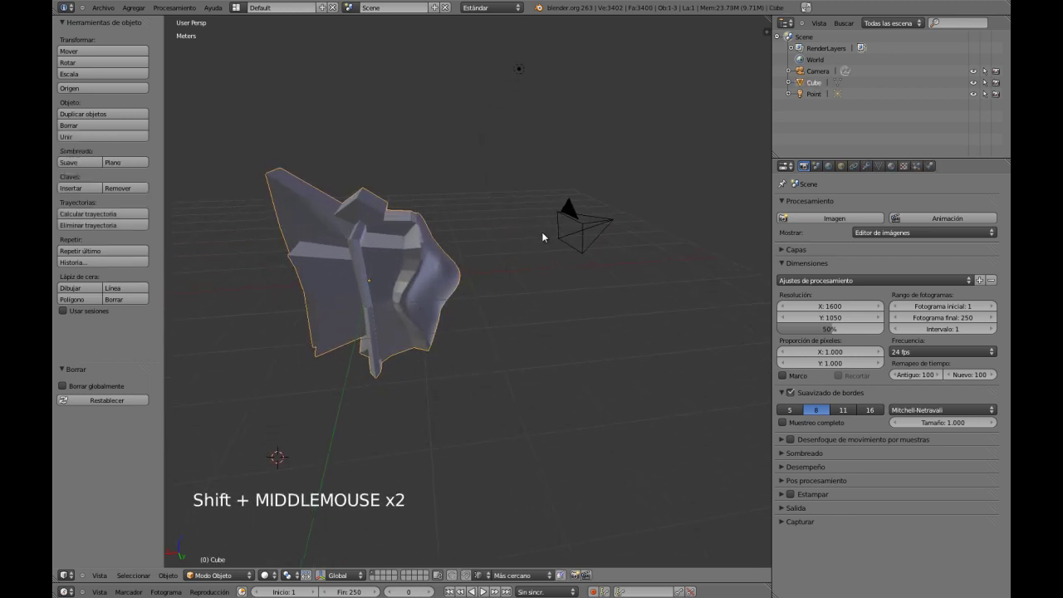
pyautogui.keyDown('shift'); pyautogui.middleClick(383, 287); pyautogui.keyUp('shift')
pyautogui.keyDown('shift'); pyautogui.scroll(1, 607, 290); pyautogui.keyUp('shift')
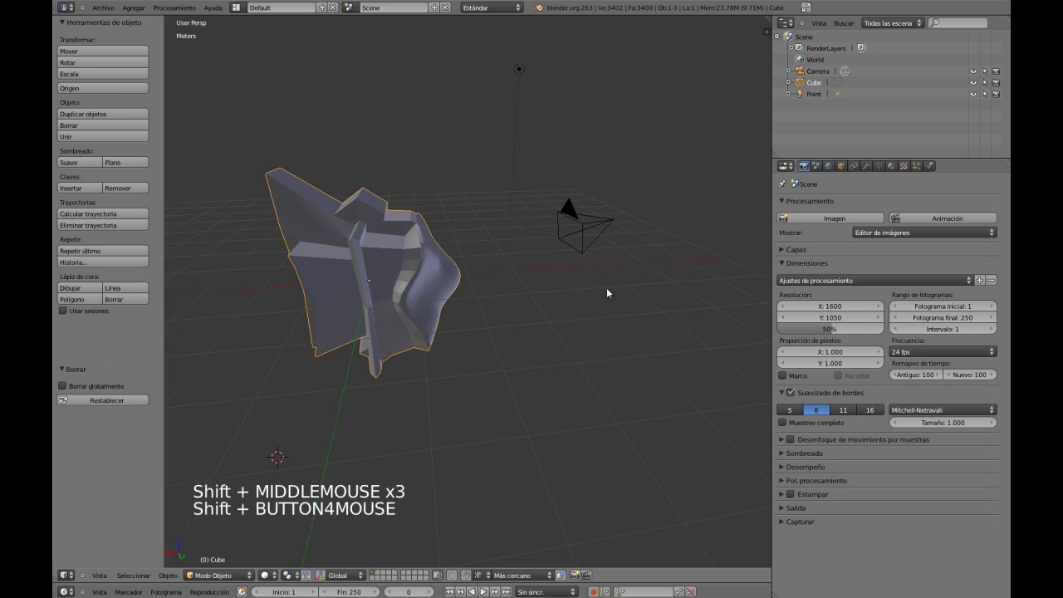
pyautogui.hotkey('shift', 'c')
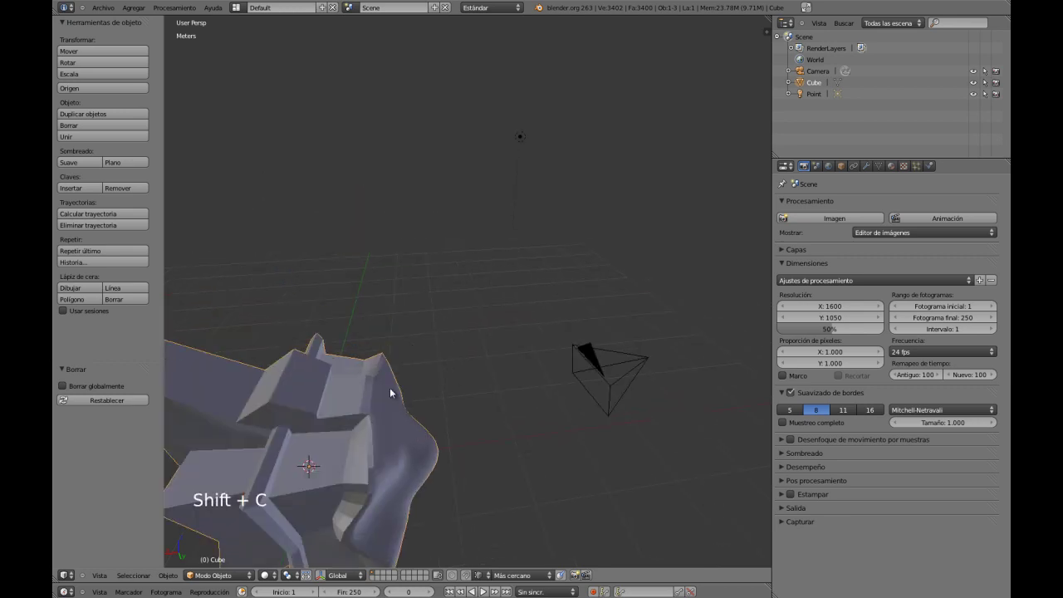
# Step: Look over the deformed cube in object and edit mode, and delete it from the scene
pyautogui.moveTo(389, 387); pyautogui.dragTo(471, 341, button='middle')
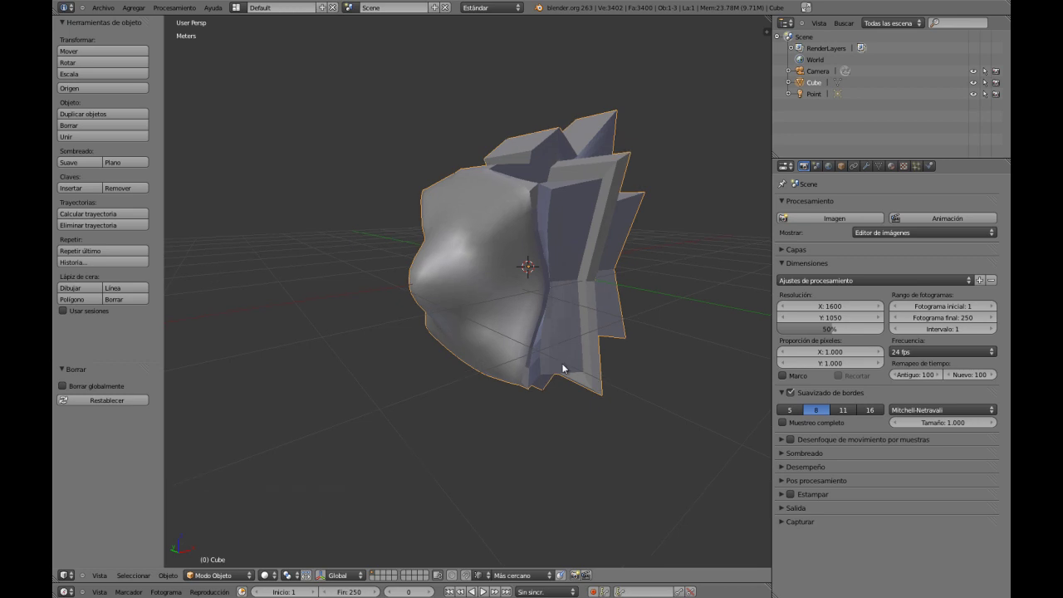
pyautogui.moveTo(495, 352); pyautogui.dragTo(481, 366, button='middle')
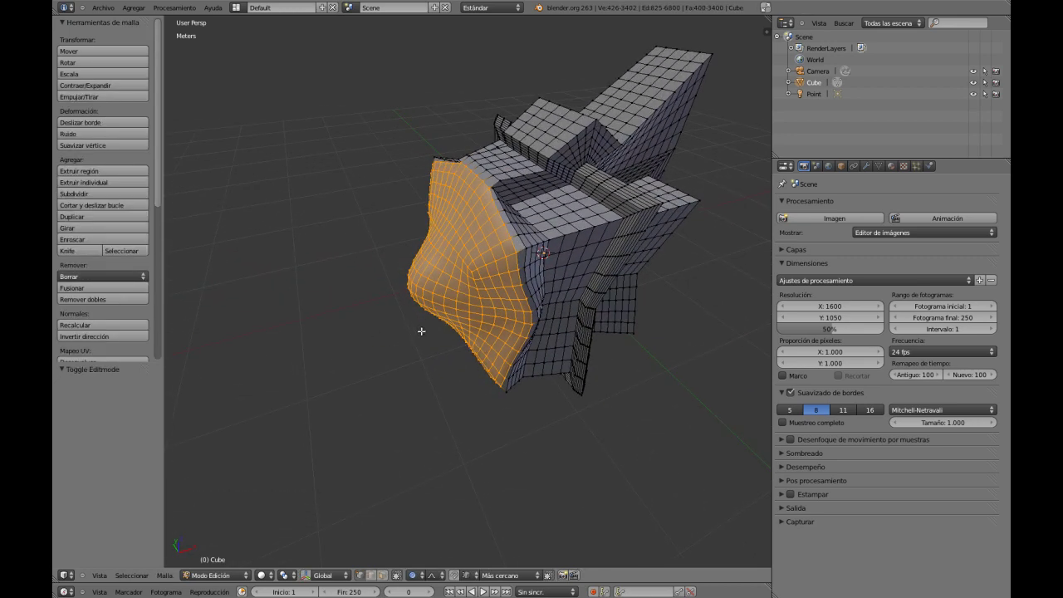
pyautogui.moveTo(635, 241); pyautogui.dragTo(659, 285, button='middle')
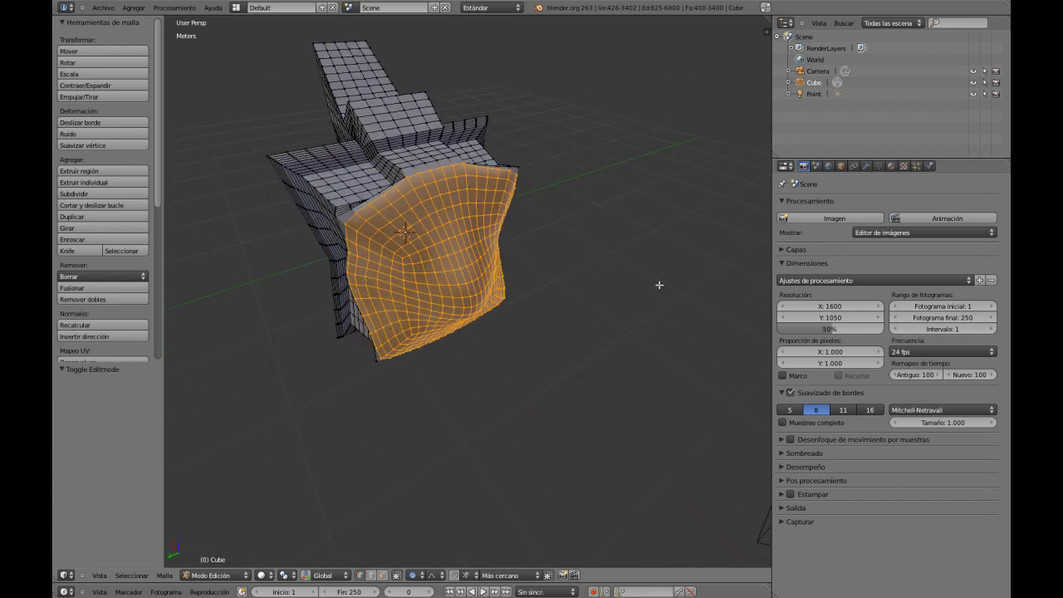
pyautogui.press('Tab')
pyautogui.press('x')
pyautogui.click(470, 301)
# Step: Add a new mesh cube at the 3D cursor and hide the tool shelf
pyautogui.hotkey('shift', 'a')
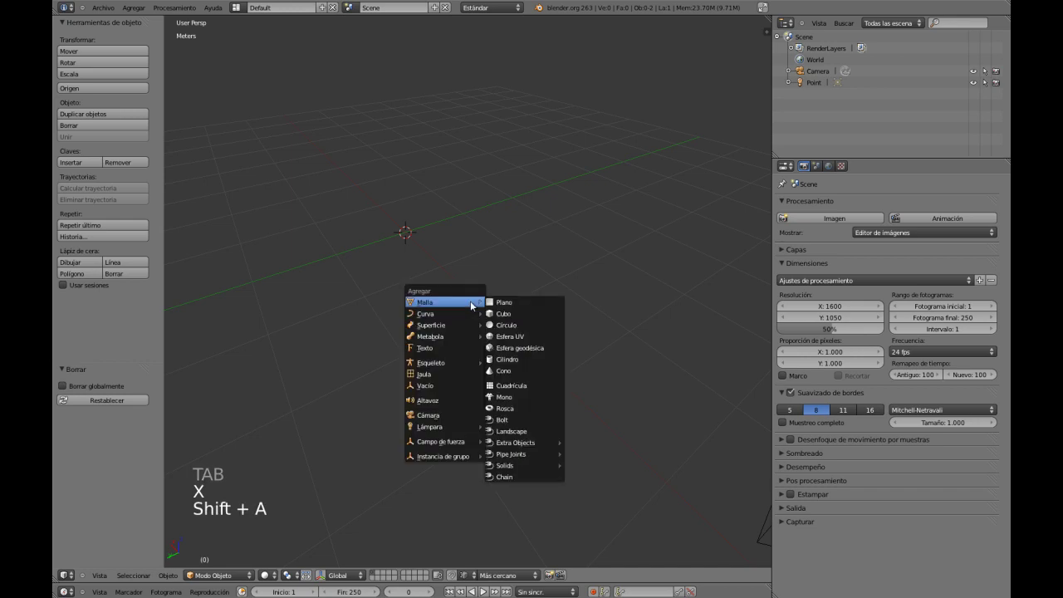
pyautogui.click(499, 314)
pyautogui.keyDown('shift'); pyautogui.moveTo(491, 312); pyautogui.dragTo(435, 299, button='middle'); pyautogui.keyUp('shift')
pyautogui.press('t')
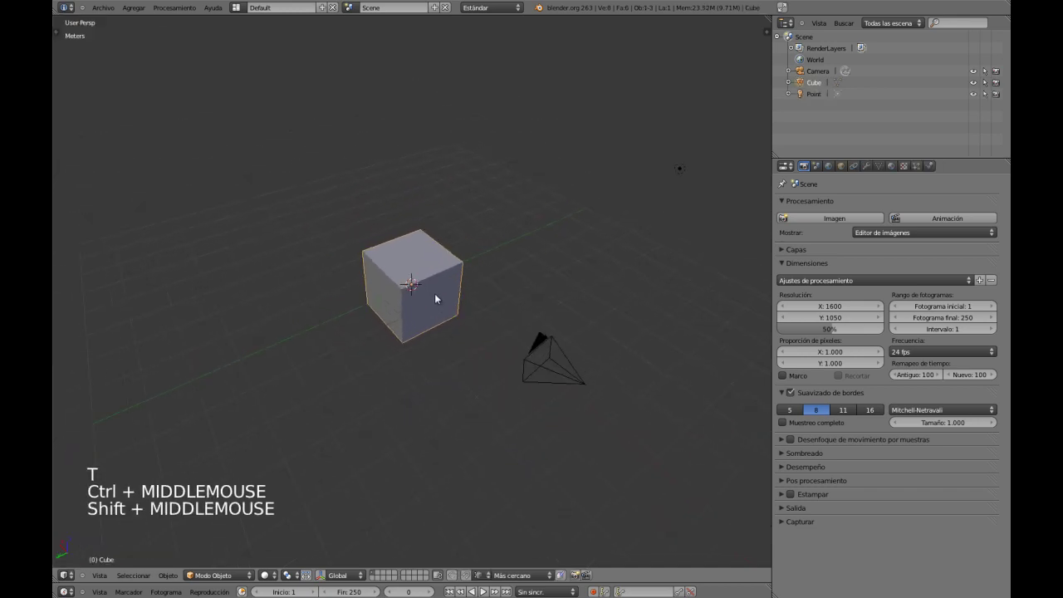
# Step: Select the four vertices of the new cube's upper face in edit mode
pyautogui.press('Tab')
pyautogui.rightClick(404, 285)
pyautogui.keyDown('shift'); pyautogui.rightClick(366, 251); pyautogui.keyUp('shift')
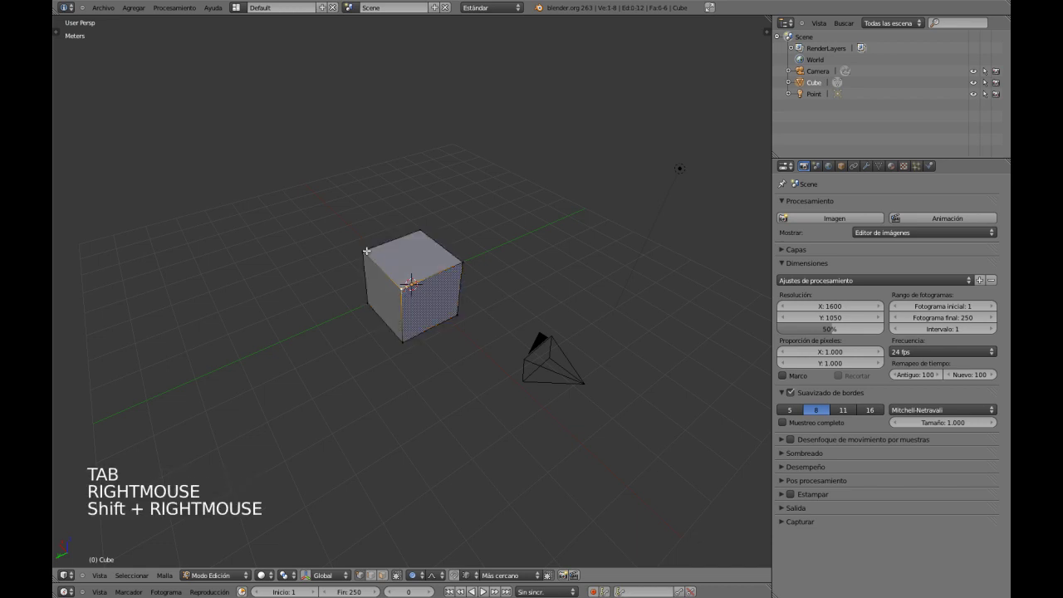
pyautogui.keyDown('shift'); pyautogui.rightClick(464, 266); pyautogui.keyUp('shift')
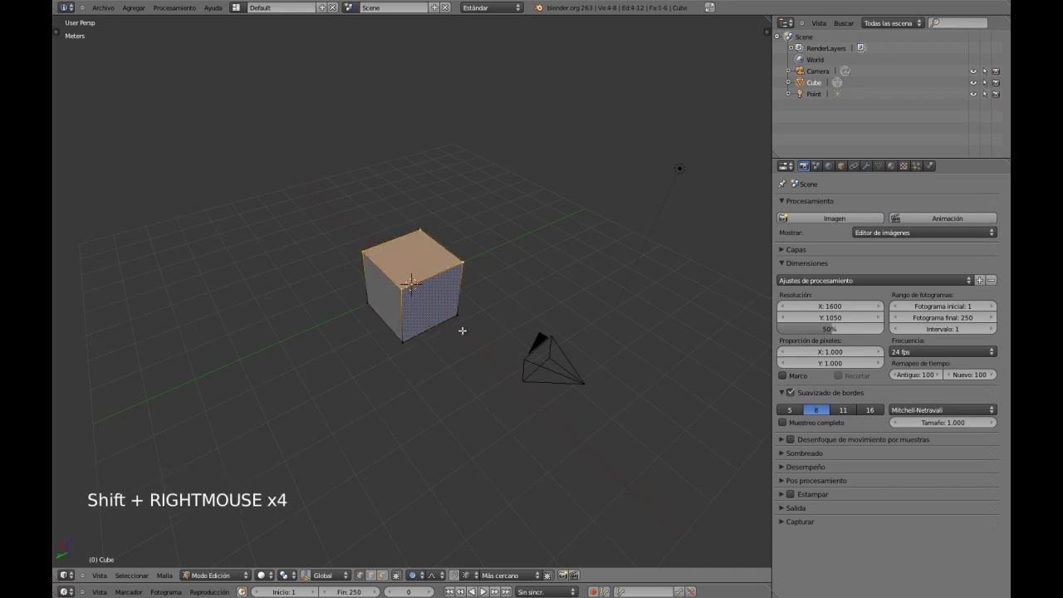
pyautogui.moveTo(463, 327); pyautogui.dragTo(414, 356, button='middle')
# Step: Merge (Fusionar) the four selected upper vertices into one point at the centre of their face
pyautogui.press('w')
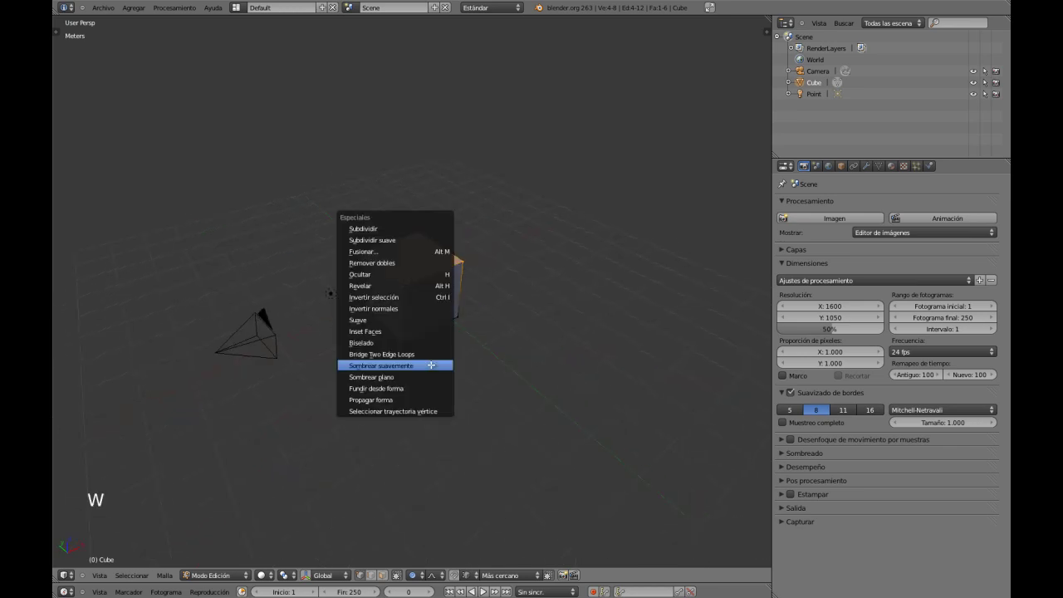
pyautogui.click(396, 252)
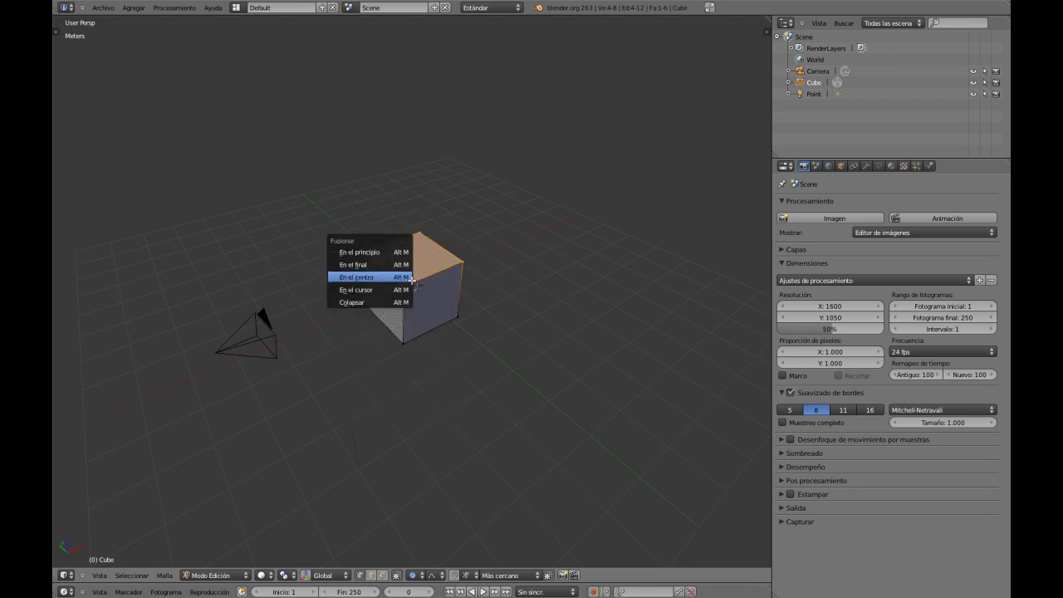
pyautogui.press('Escape')
pyautogui.press('w')
pyautogui.click(402, 260)
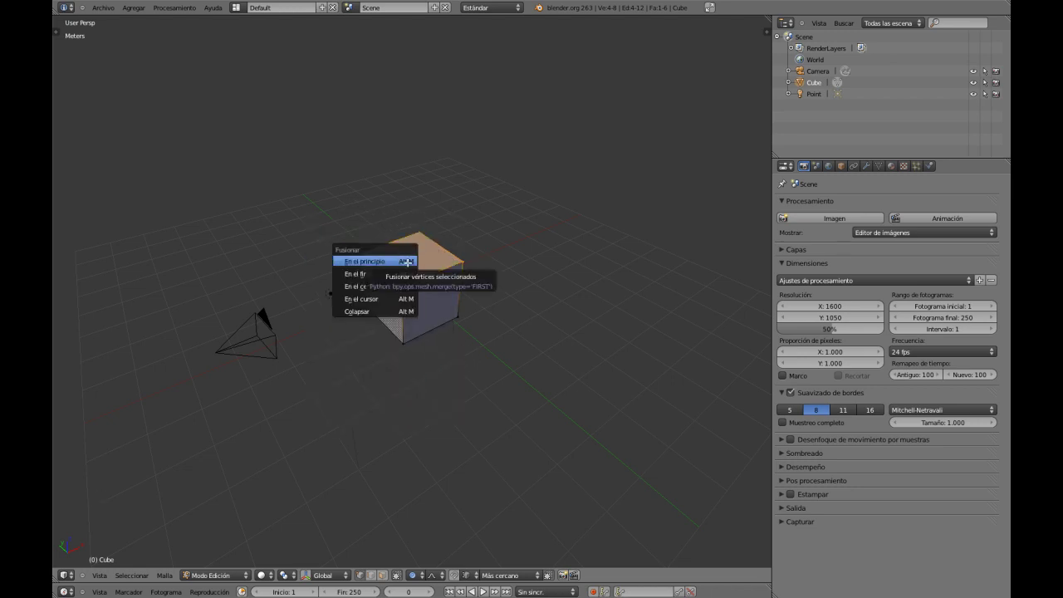
pyautogui.click(386, 300)
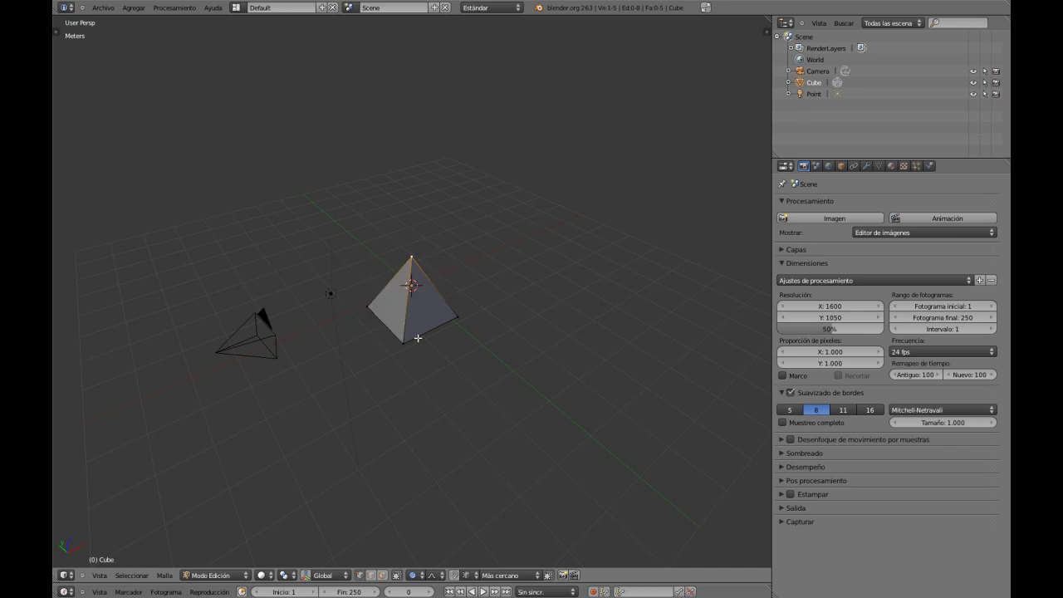
# Step: Try moving the pyramid's merged apex vertex freely to check that it is a single point, and cancel the move
pyautogui.moveTo(418, 338); pyautogui.dragTo(420, 305, button='middle')
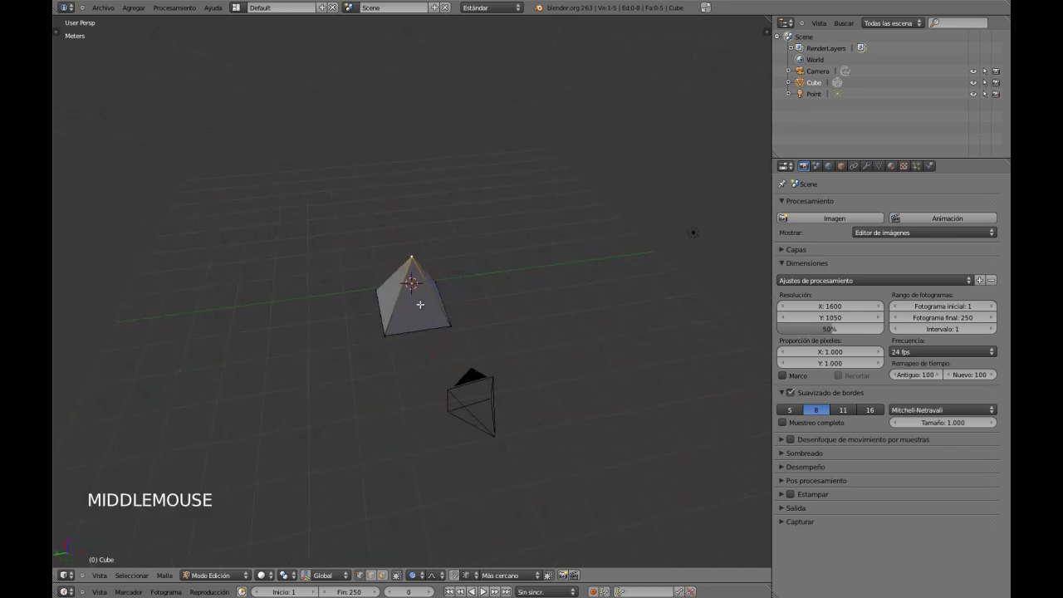
pyautogui.rightClick(411, 258)
pyautogui.press('a')
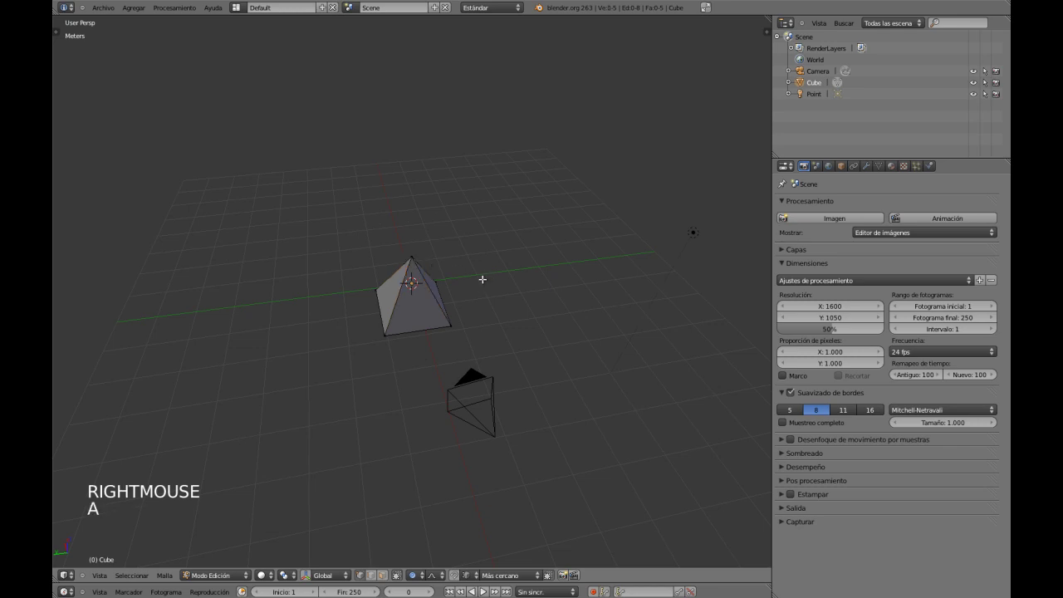
pyautogui.rightClick(408, 255)
pyautogui.press('g')
pyautogui.press('g')
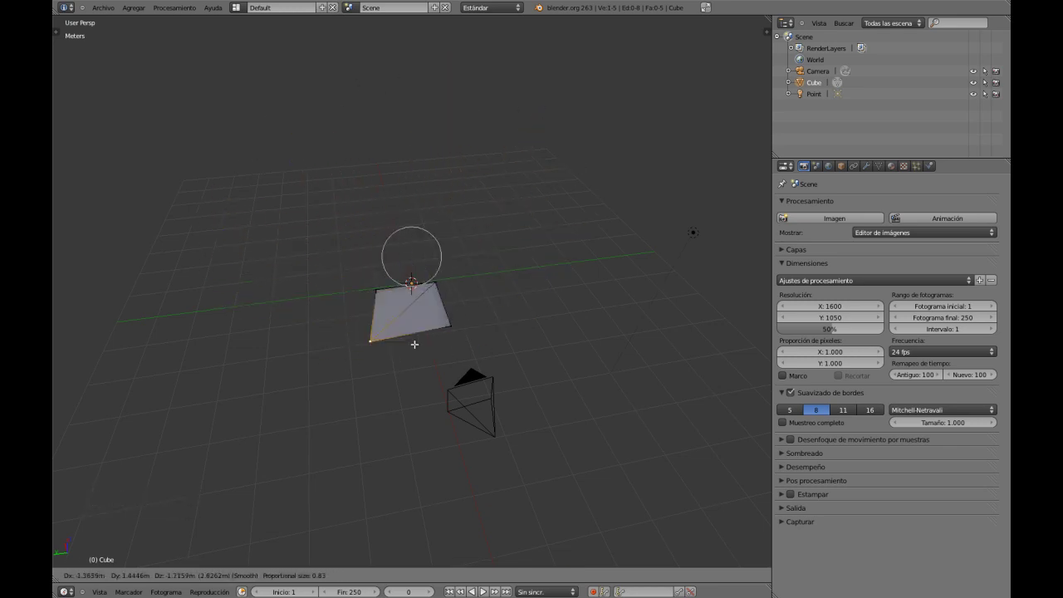
pyautogui.rightClick(466, 278)
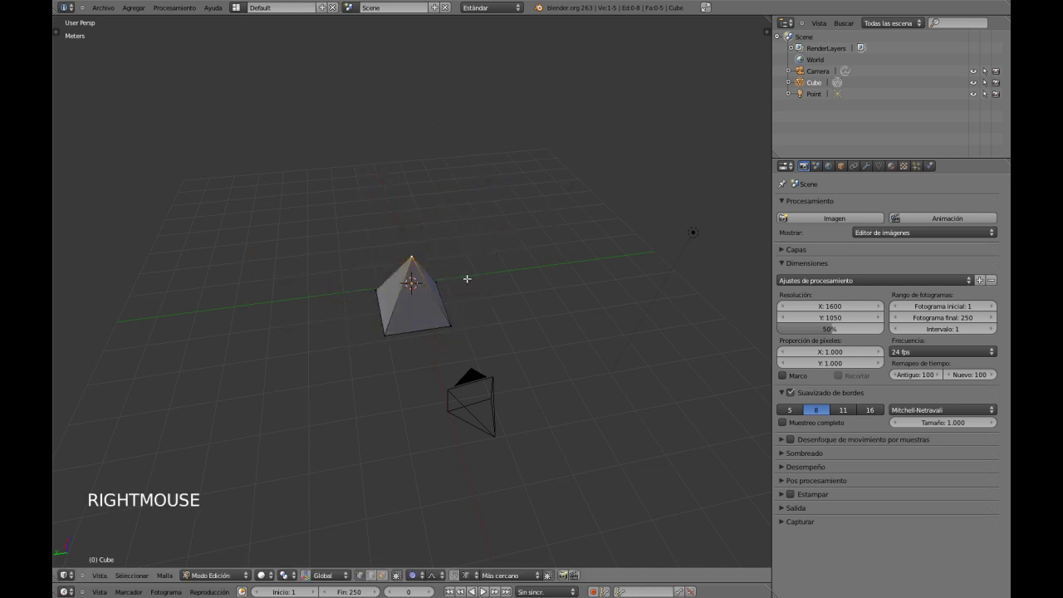
# Step: Deselect the apex and select the four vertices of the pyramid's base face
pyautogui.moveTo(460, 327); pyautogui.dragTo(537, 346, button='middle')
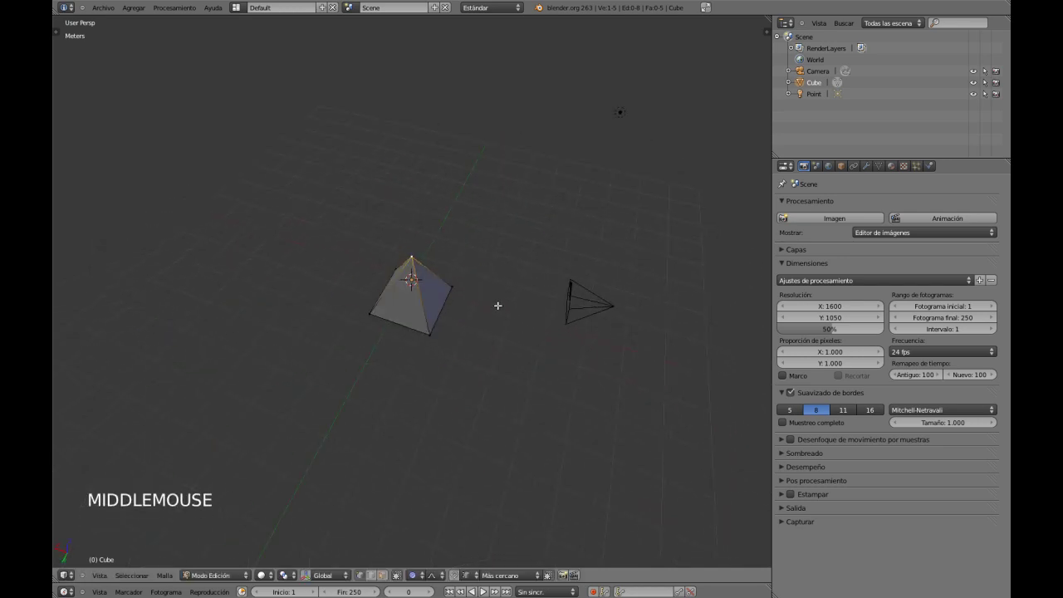
pyautogui.moveTo(498, 304); pyautogui.dragTo(499, 340, button='middle')
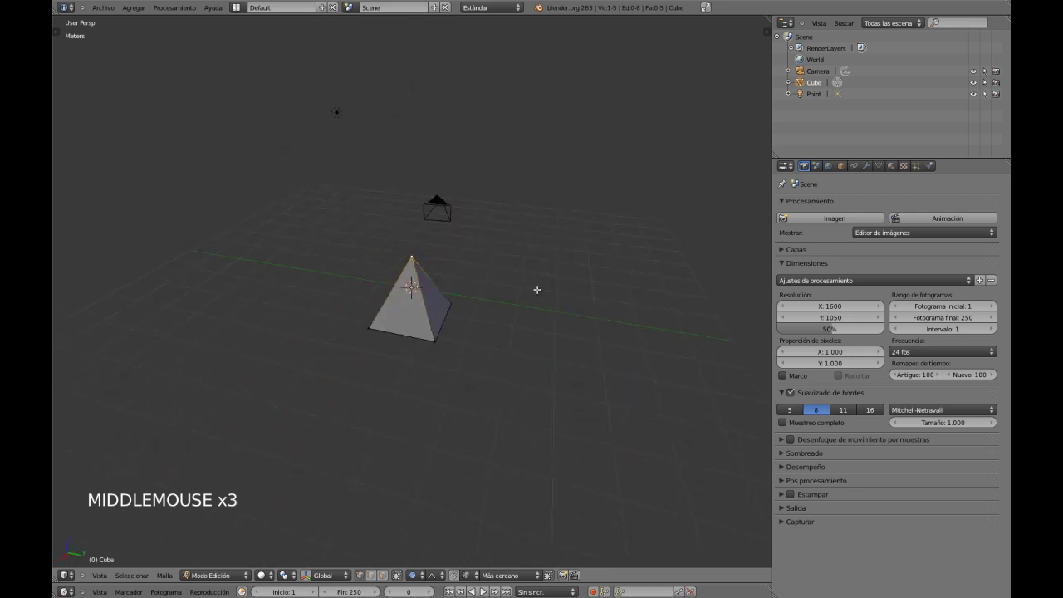
pyautogui.moveTo(538, 290); pyautogui.dragTo(543, 324, button='middle')
pyautogui.moveTo(472, 360); pyautogui.dragTo(520, 388, button='middle')
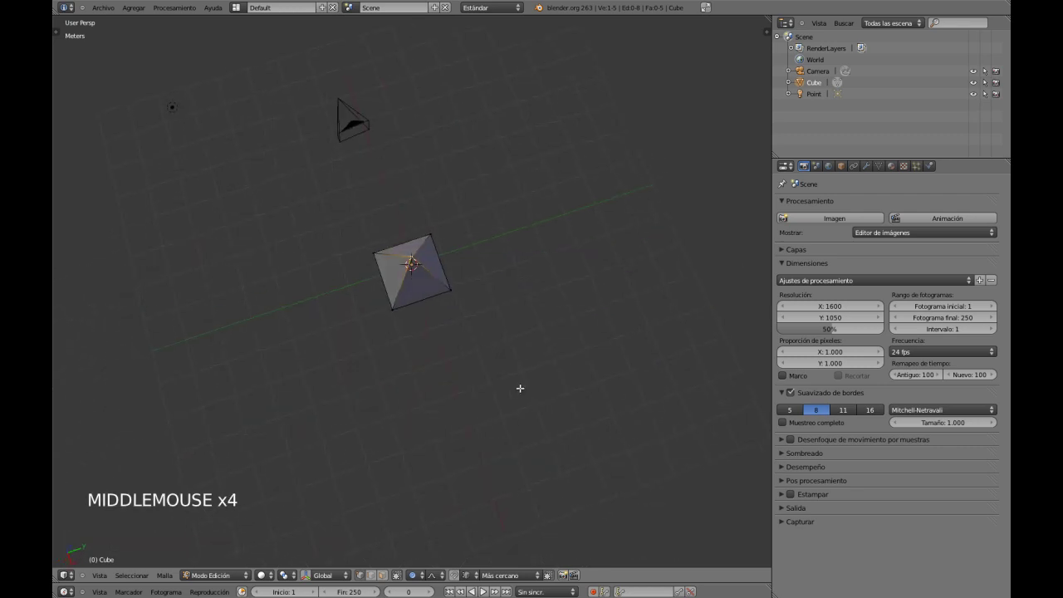
pyautogui.moveTo(475, 348); pyautogui.dragTo(472, 323, button='middle')
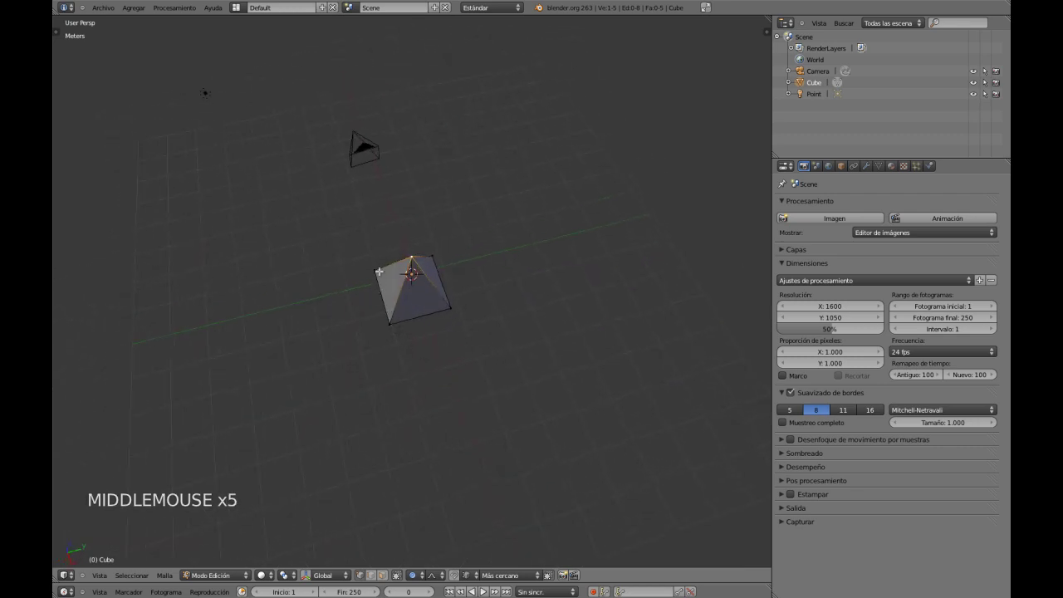
pyautogui.moveTo(462, 395); pyautogui.dragTo(501, 394, button='middle')
pyautogui.keyDown('shift'); pyautogui.moveTo(438, 357); pyautogui.dragTo(525, 229, button='middle'); pyautogui.keyUp('shift')
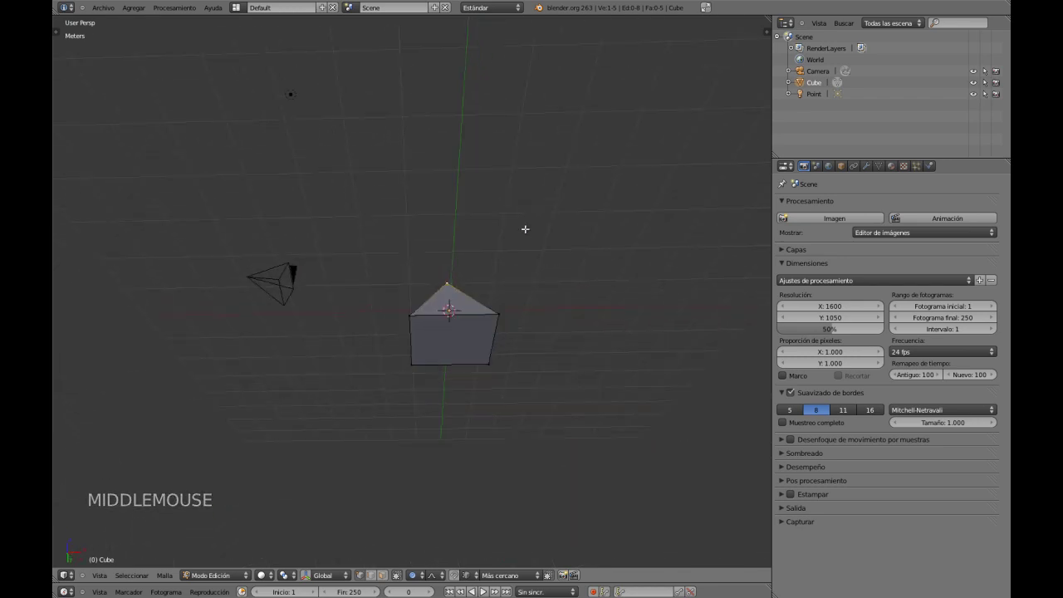
pyautogui.keyDown('shift'); pyautogui.rightClick(416, 317); pyautogui.keyUp('shift')
pyautogui.press('a')
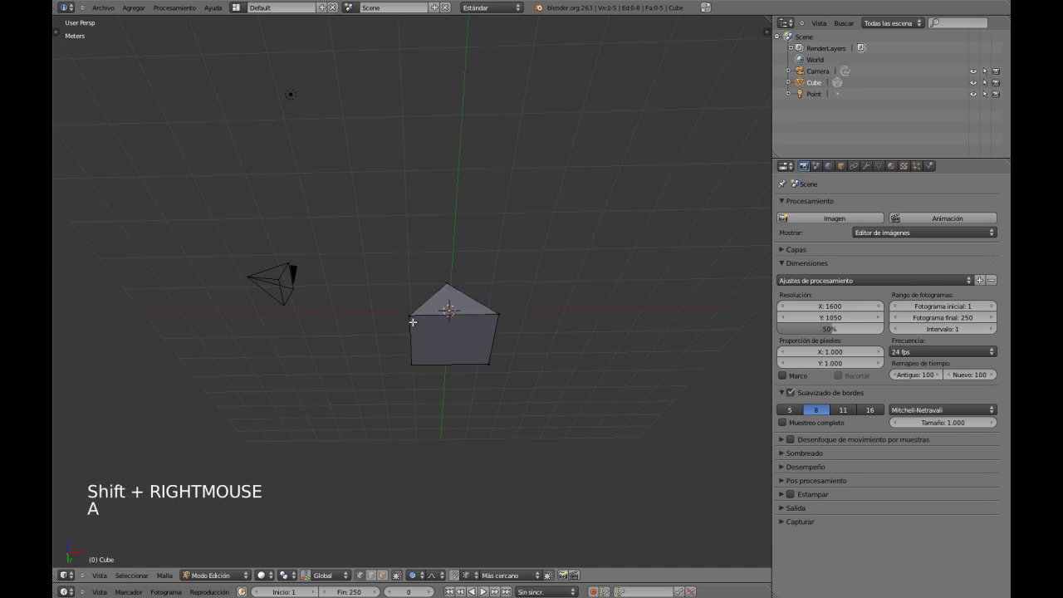
pyautogui.keyDown('shift'); pyautogui.rightClick(423, 343); pyautogui.keyUp('shift')
pyautogui.keyDown('shift'); pyautogui.rightClick(484, 363); pyautogui.keyUp('shift')
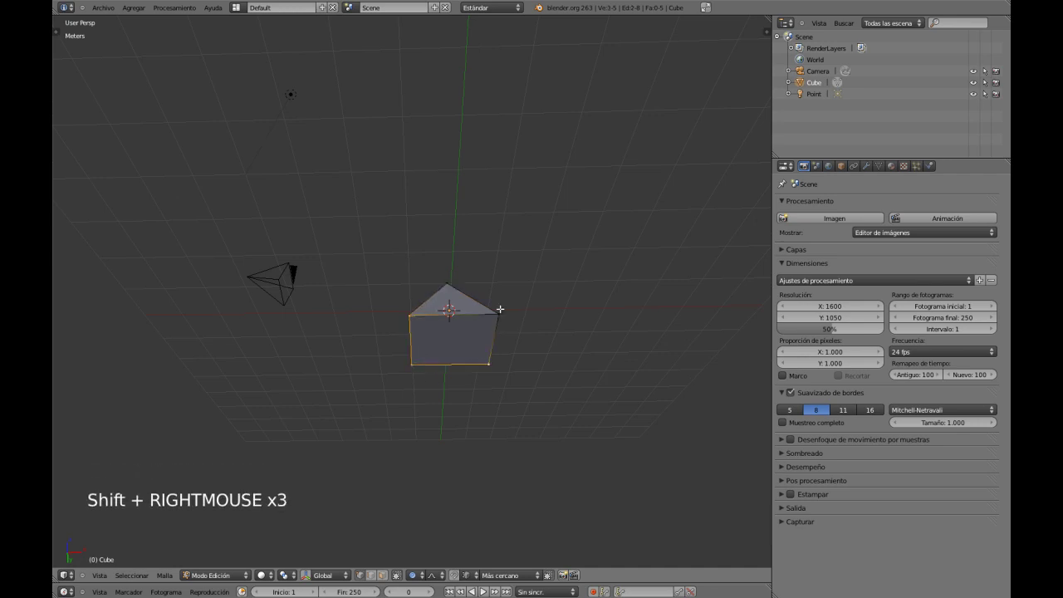
pyautogui.keyDown('shift'); pyautogui.rightClick(498, 313); pyautogui.keyUp('shift')
pyautogui.moveTo(496, 314); pyautogui.dragTo(430, 401, button='middle')
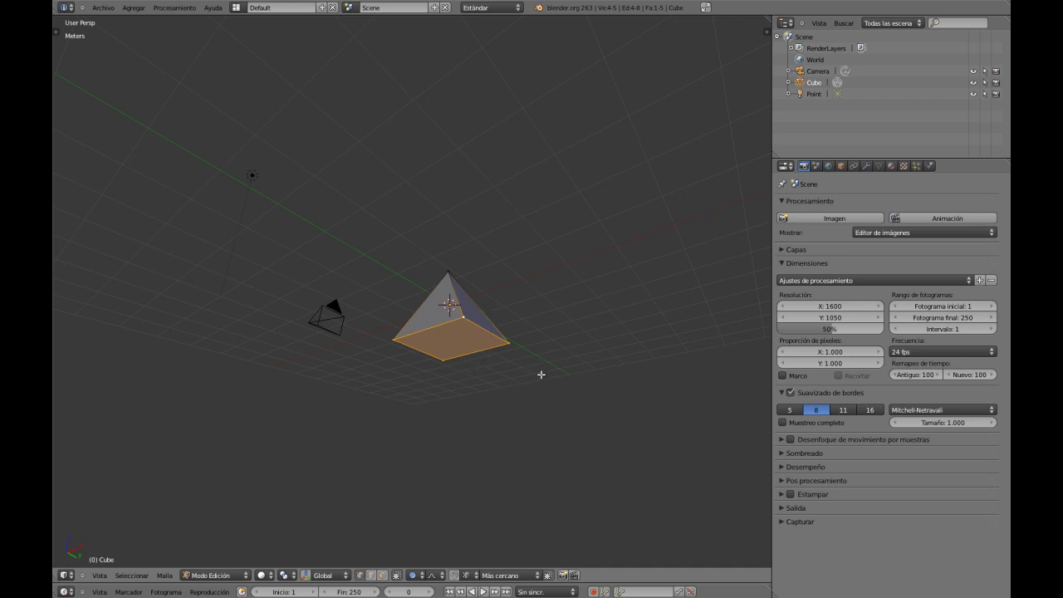
# Step: Duplicate the pyramid's base face and place the copy about 1 m below it along the global Z axis
pyautogui.hotkey('shift', 'd')
pyautogui.press('z')
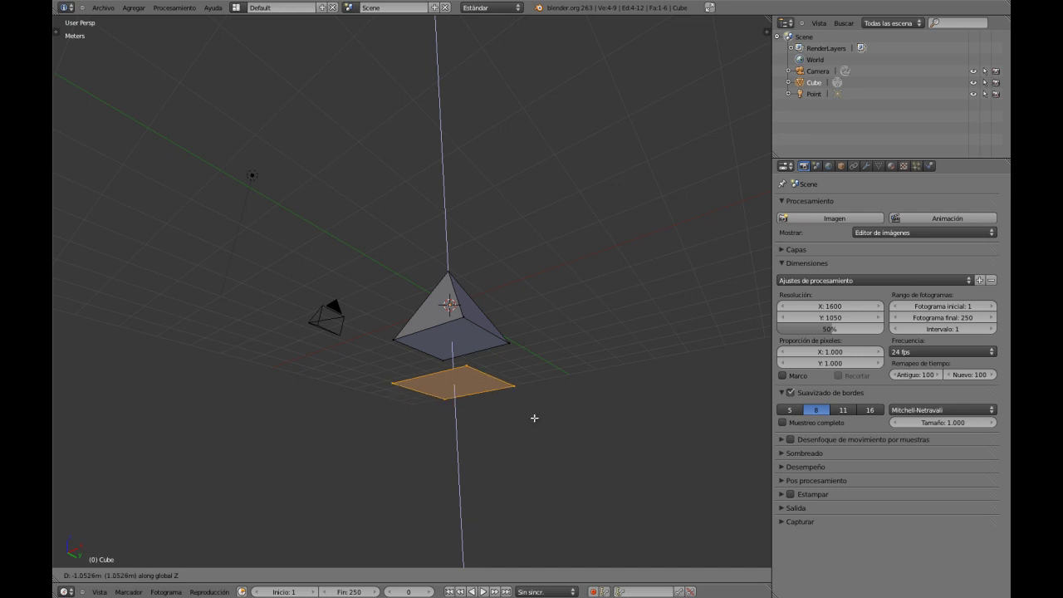
pyautogui.click(528, 403)
pyautogui.moveTo(475, 404); pyautogui.dragTo(602, 427, button='middle')
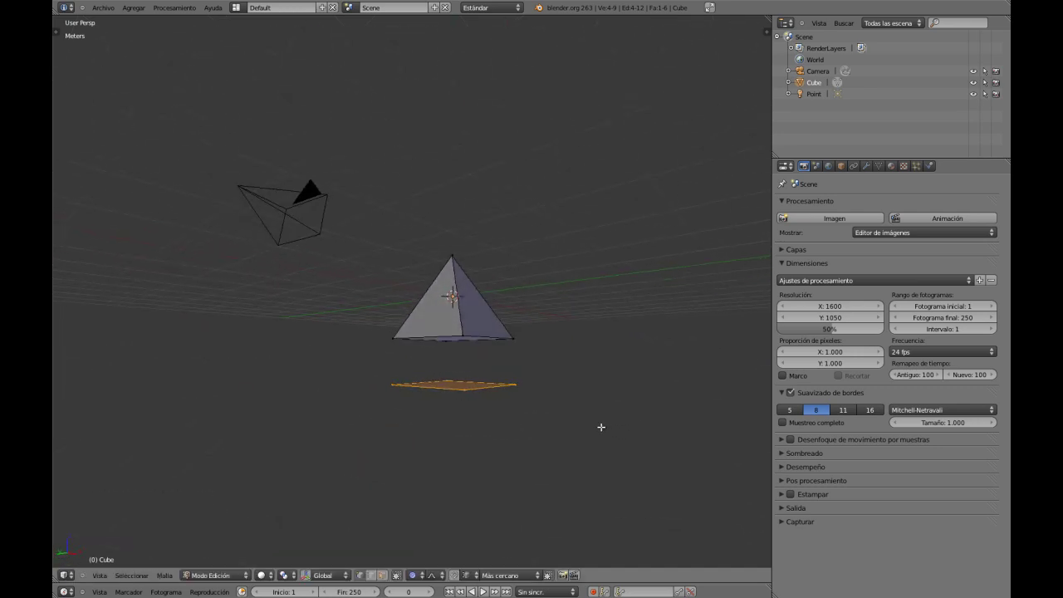
pyautogui.moveTo(470, 365); pyautogui.dragTo(482, 373, button='right')
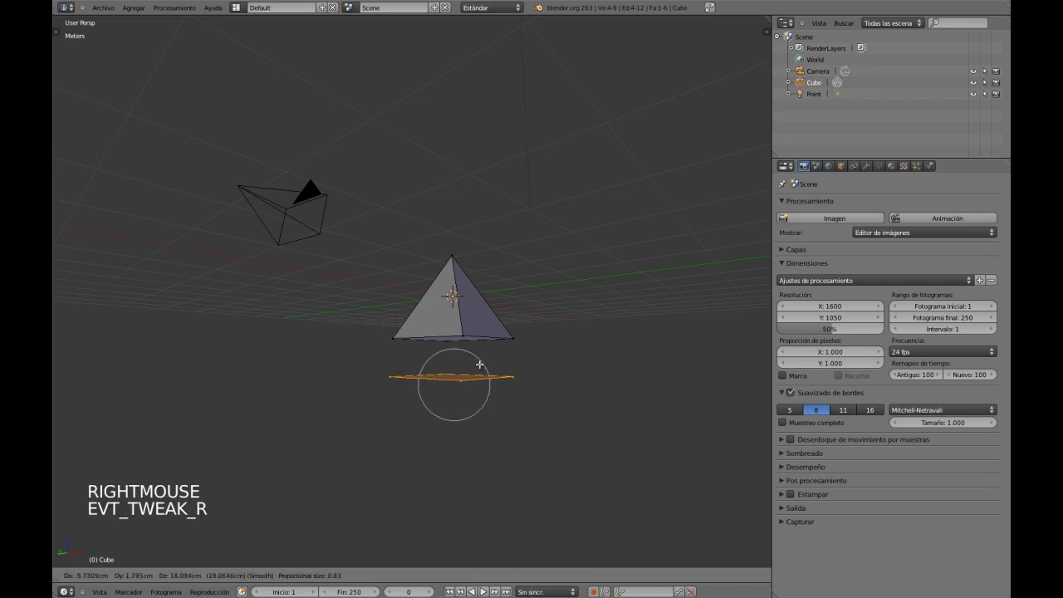
pyautogui.rightClick(482, 366)
# Step: Switch to face selection and select the pyramid's base and its lower copy in turn to examine them as separate faces
pyautogui.moveTo(482, 365); pyautogui.dragTo(457, 337, button='middle')
pyautogui.hotkey('ctrl', 'Tab')
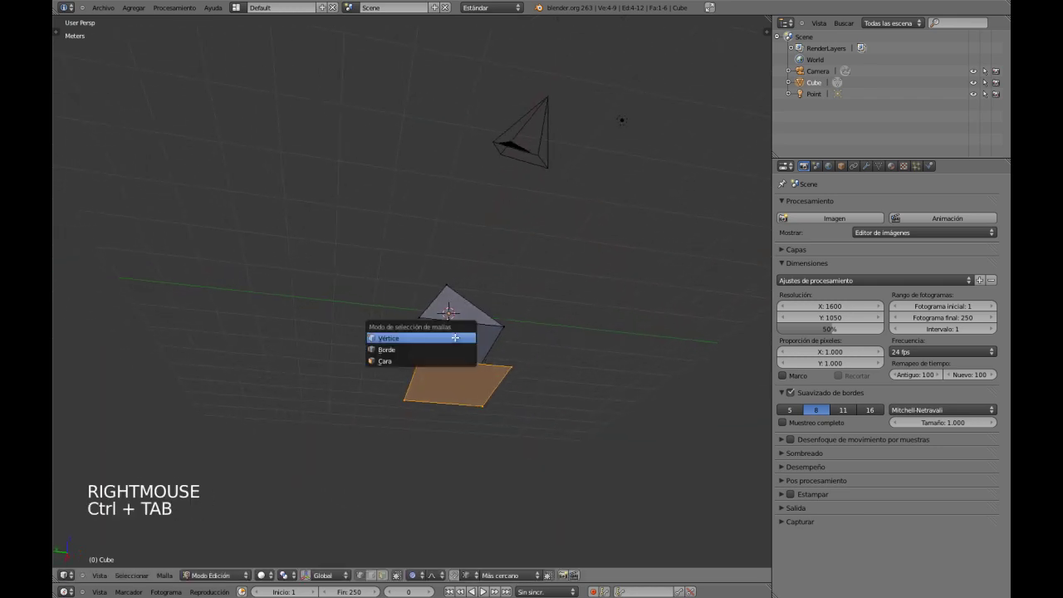
pyautogui.click(456, 360)
pyautogui.rightClick(452, 349)
pyautogui.rightClick(457, 386)
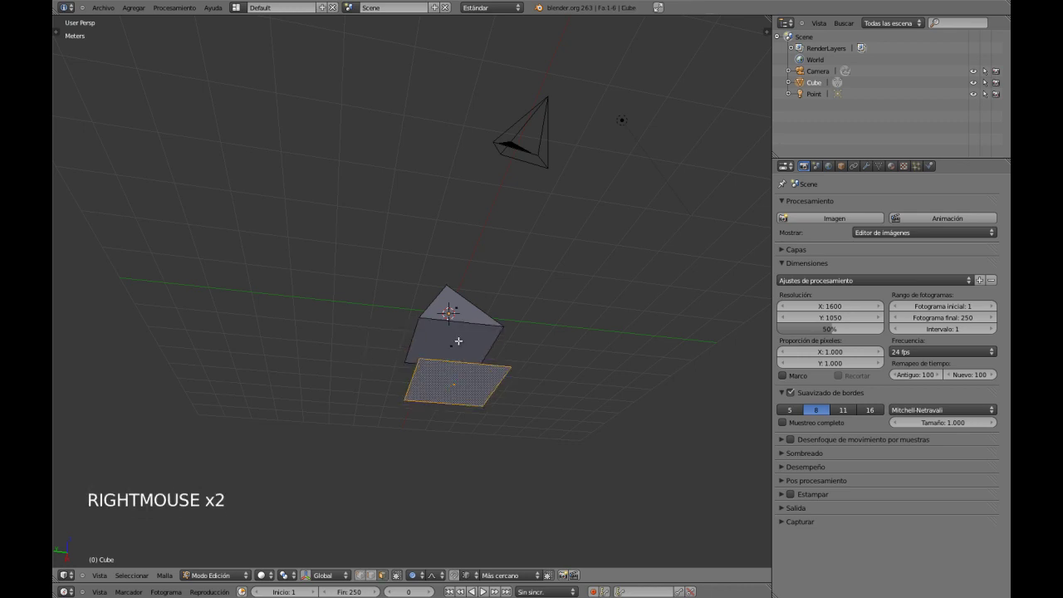
pyautogui.rightClick(465, 350)
pyautogui.moveTo(473, 381); pyautogui.dragTo(501, 432, button='middle')
pyautogui.moveTo(429, 352); pyautogui.dragTo(474, 411, button='middle')
pyautogui.press('Tab')
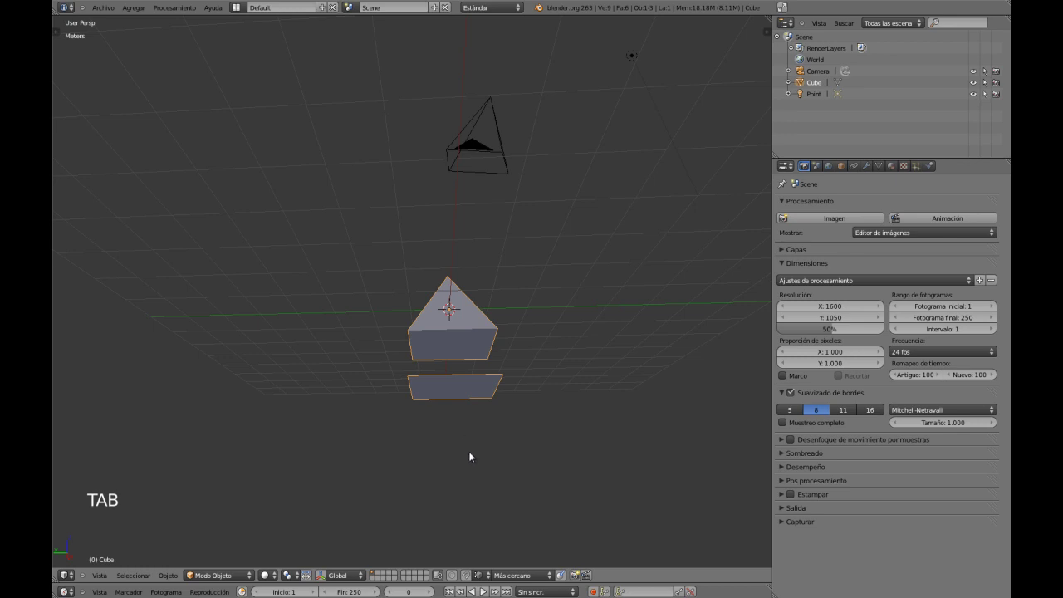
pyautogui.press('Tab')
# Step: Switch back to vertex selection and select the four vertices of the copied face below the pyramid
pyautogui.hotkey('ctrl', 'Tab')
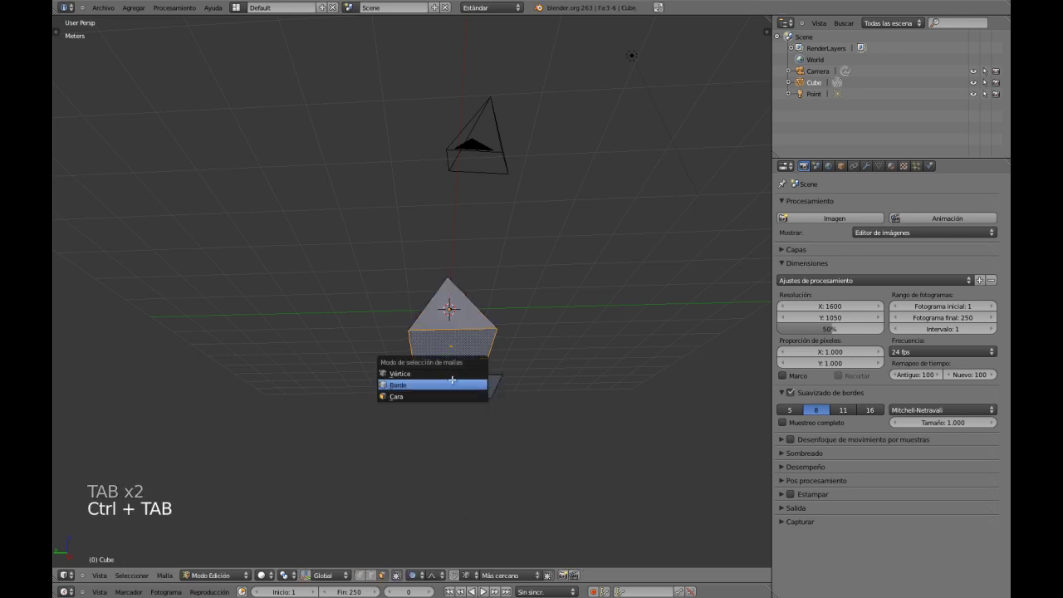
pyautogui.click(448, 373)
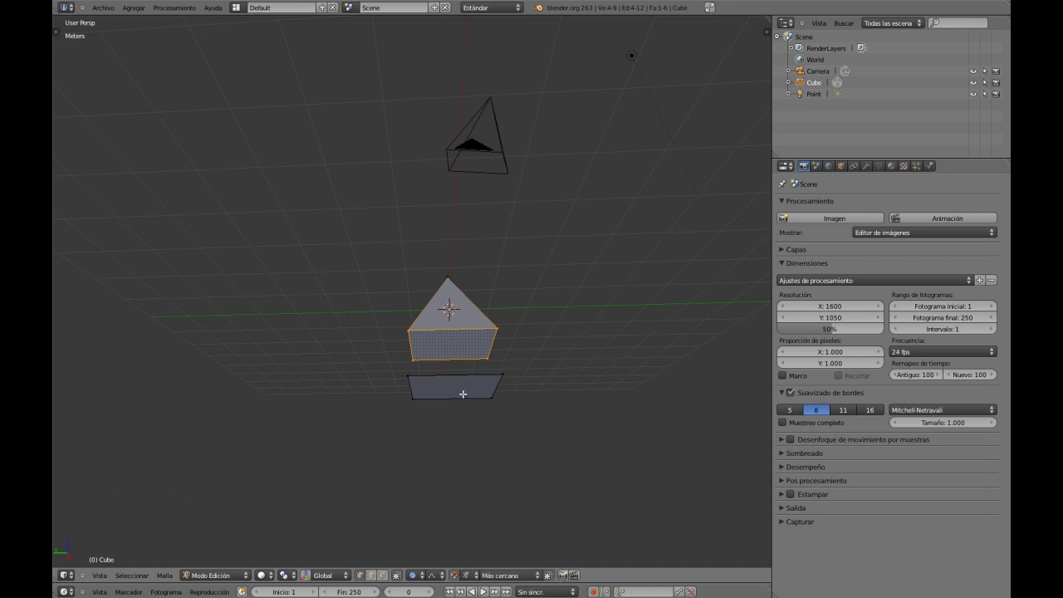
pyautogui.keyDown('alt'); pyautogui.rightClick(485, 371); pyautogui.keyUp('alt')
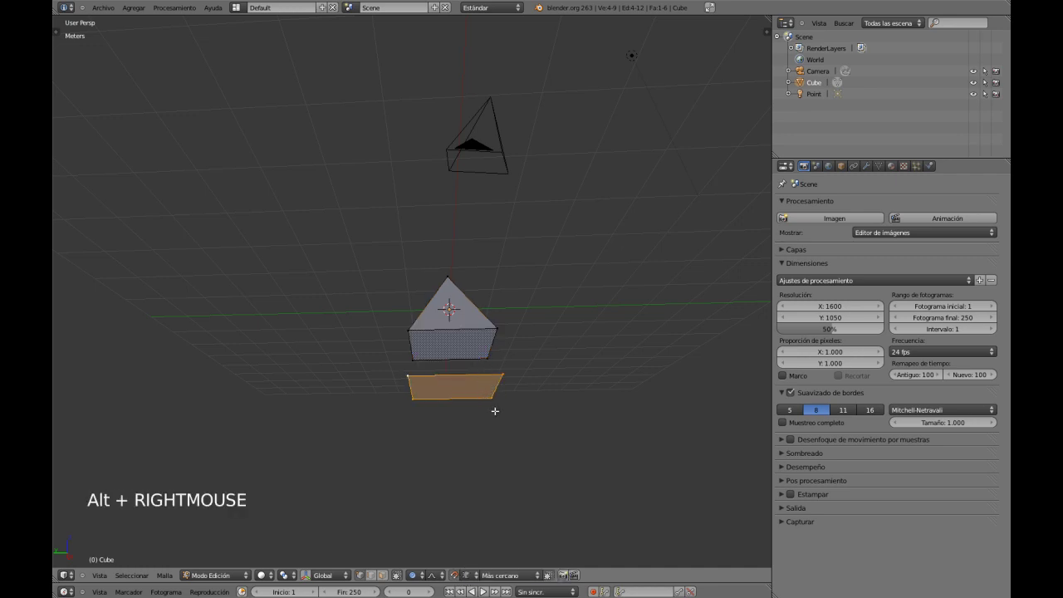
# Step: Try to move the copied face up along the global Z axis with proportional editing on, and cancel the move
pyautogui.press('g')
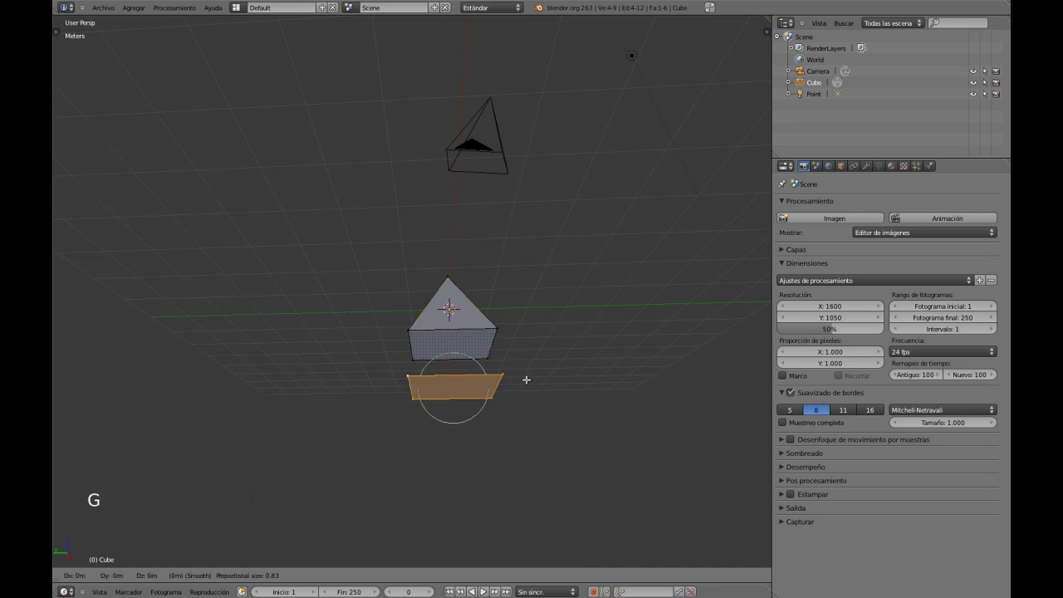
pyautogui.press('z')
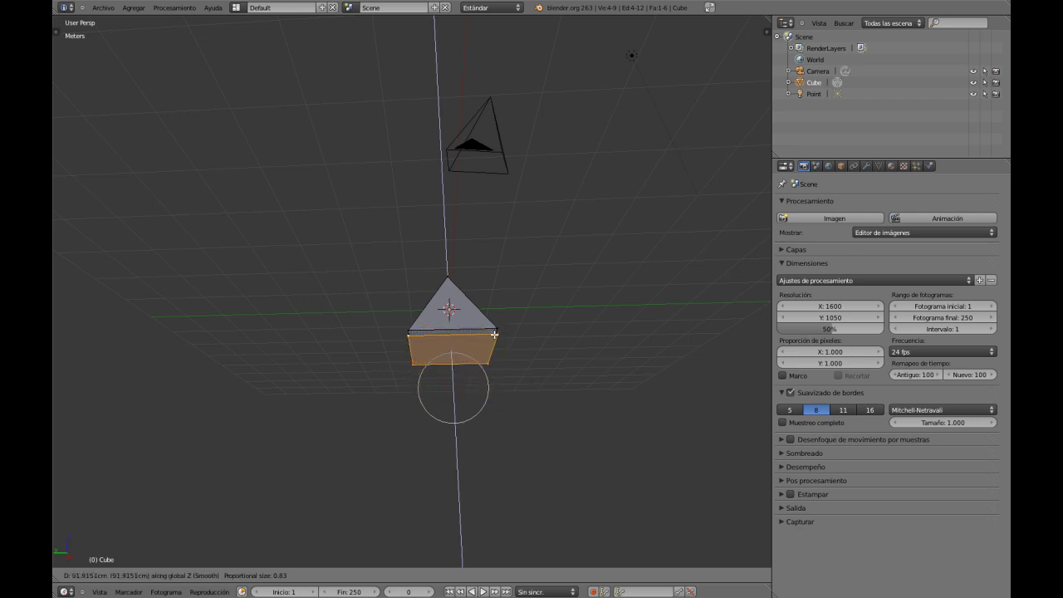
pyautogui.rightClick(515, 397)
# Step: Turn off proportional editing and move the copied face up about 1.05 m along the global Z axis onto the pyramid's base
pyautogui.moveTo(515, 397); pyautogui.dragTo(390, 556, button='middle')
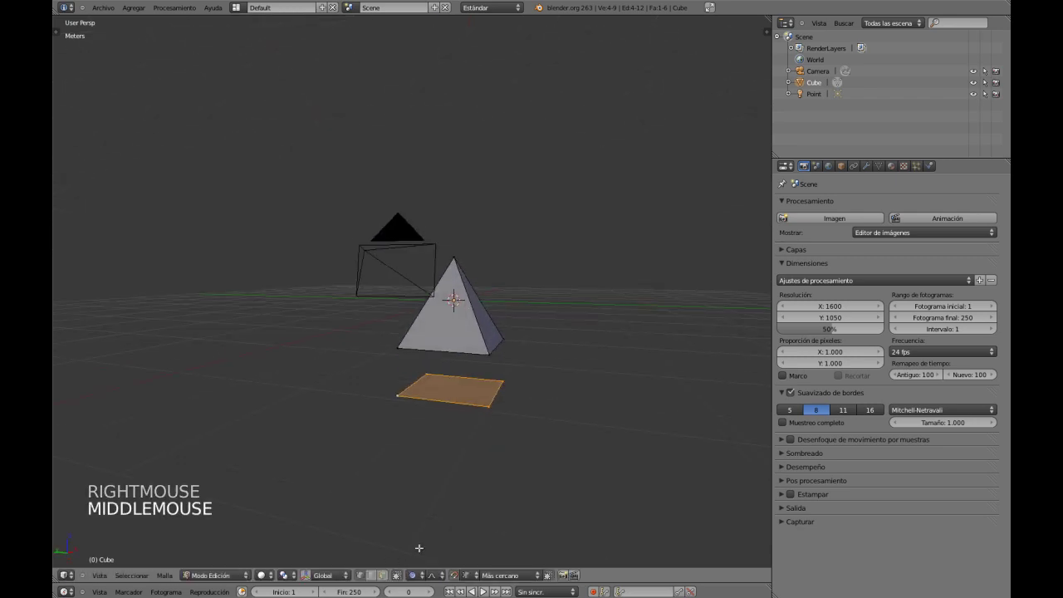
pyautogui.press('o')
pyautogui.press('o')
pyautogui.moveTo(451, 372); pyautogui.dragTo(482, 381, button='middle')
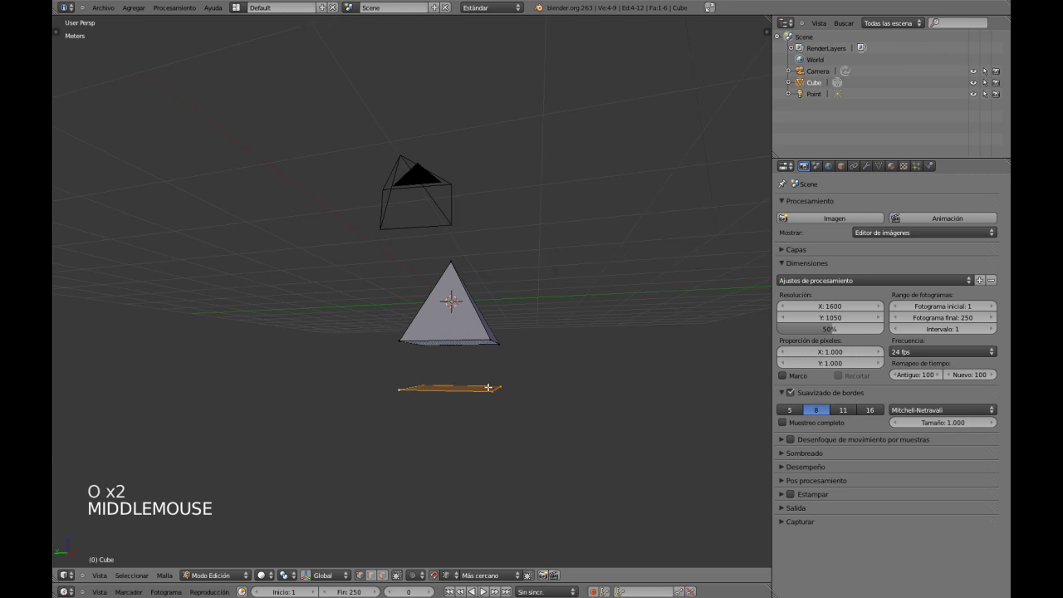
pyautogui.press('g')
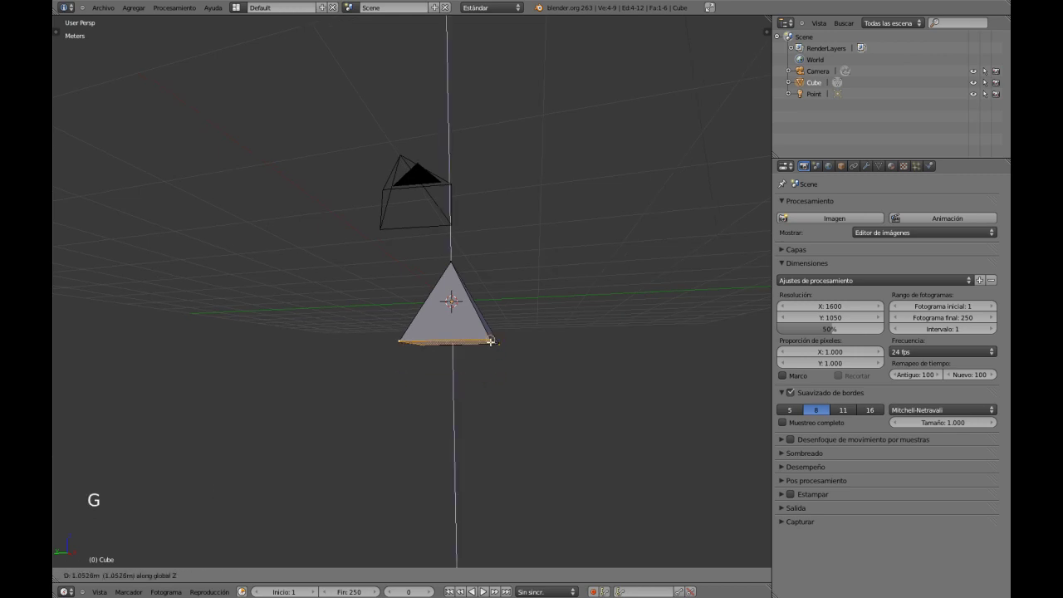
pyautogui.click(488, 347)
# Step: Leave Edit Mode and examine the pyramid with the copied face on its base from several sides
pyautogui.moveTo(482, 384); pyautogui.dragTo(378, 425, button='middle')
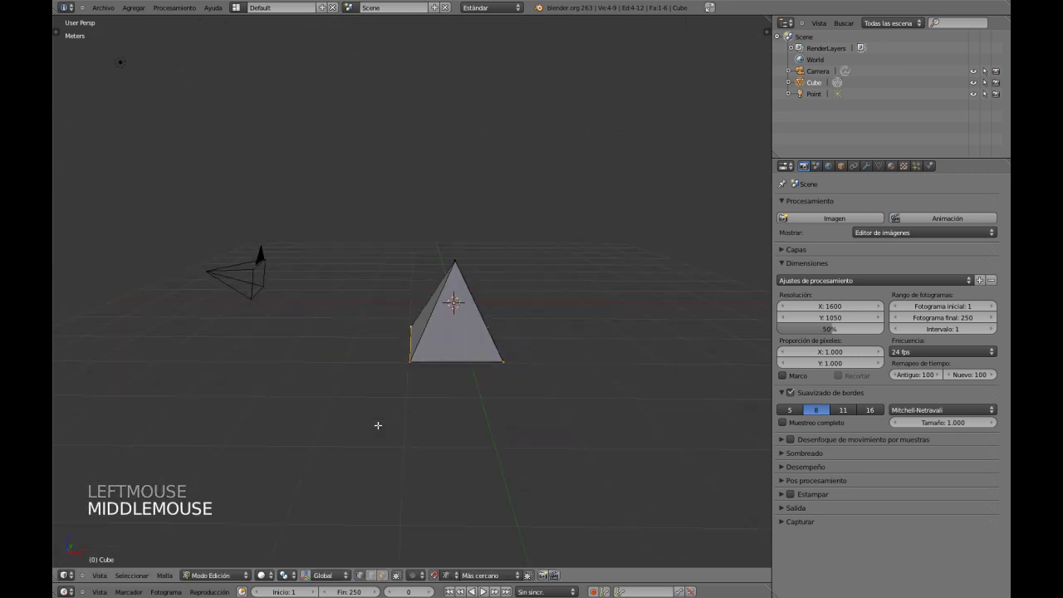
pyautogui.moveTo(514, 367); pyautogui.dragTo(437, 384, button='middle')
pyautogui.press('Tab')
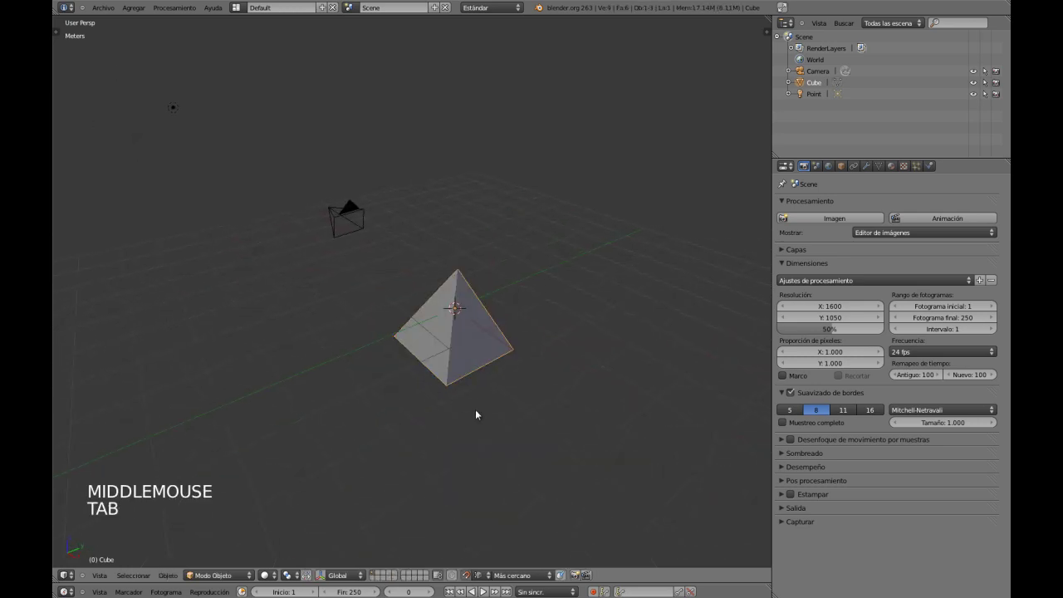
pyautogui.moveTo(476, 415); pyautogui.dragTo(521, 354, button='middle')
# Step: Re-enter Edit Mode and try moving one base corner vertex several times to check for a duplicate beneath it, cancelling each move
pyautogui.press('Tab')
pyautogui.rightClick(464, 376)
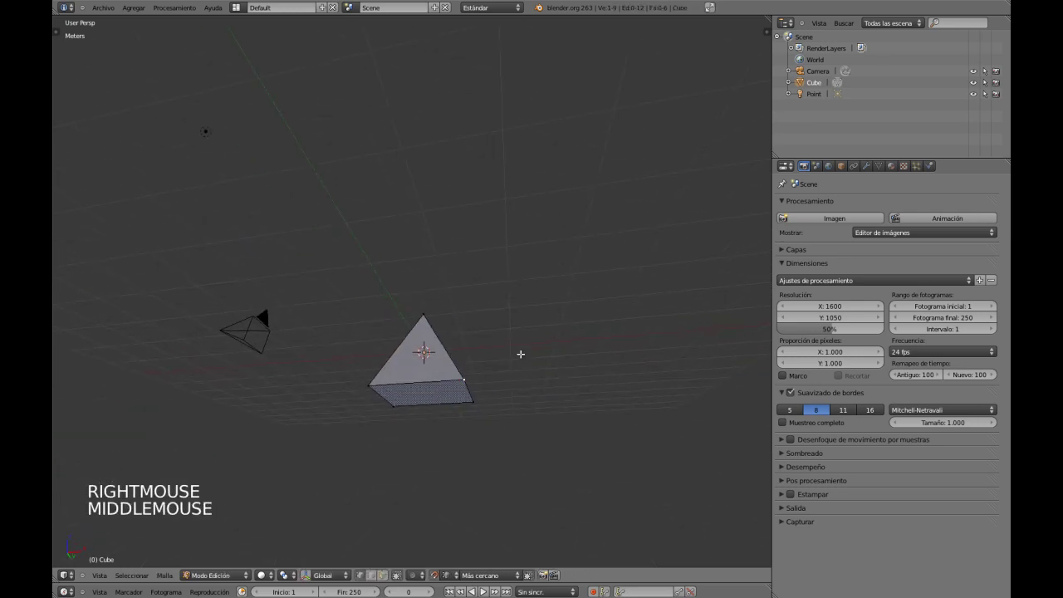
pyautogui.press('g')
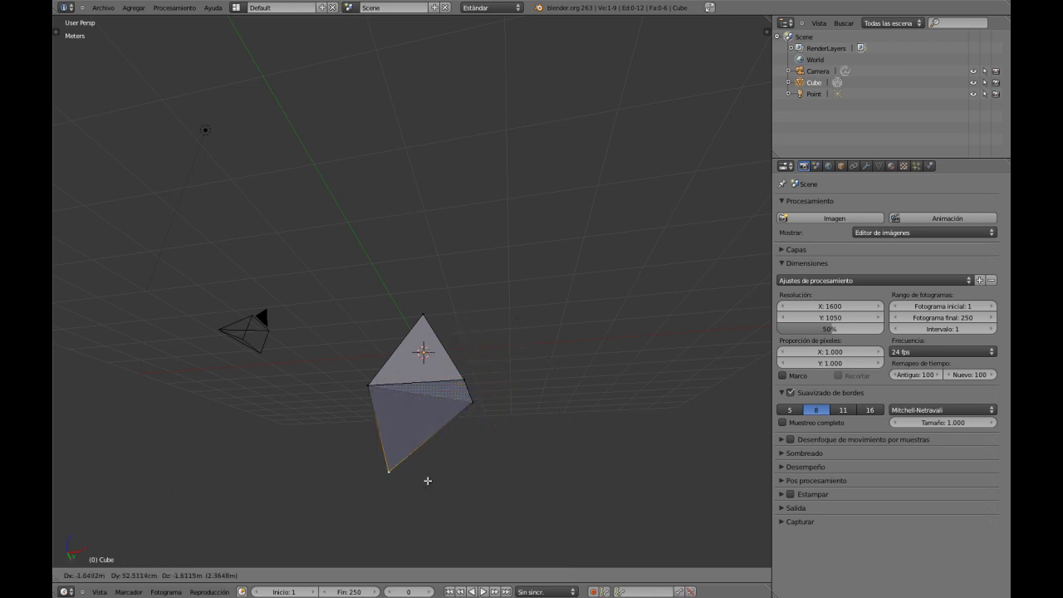
pyautogui.rightClick(456, 458)
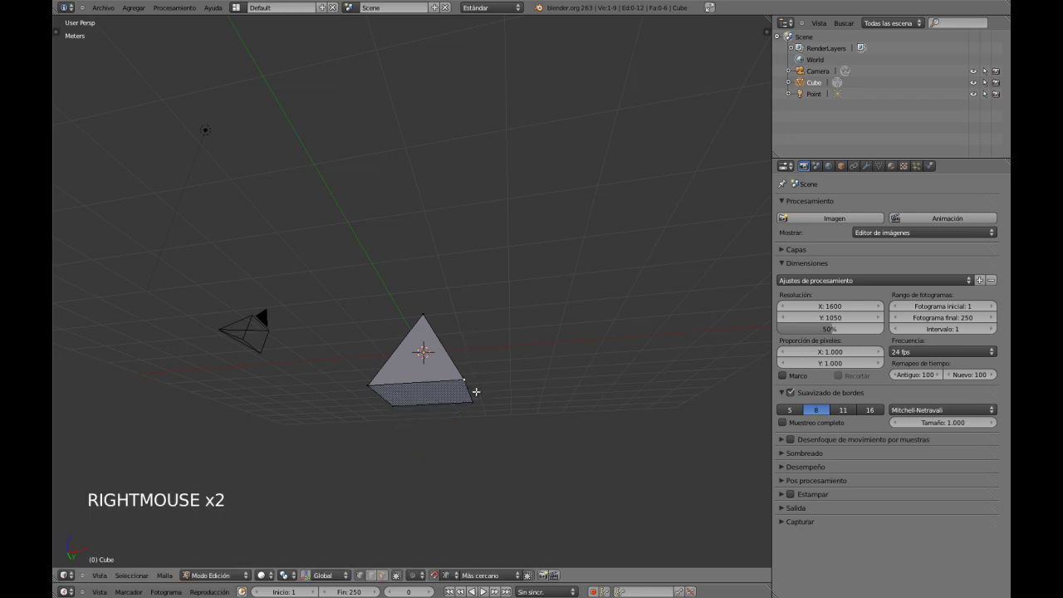
pyautogui.press('g')
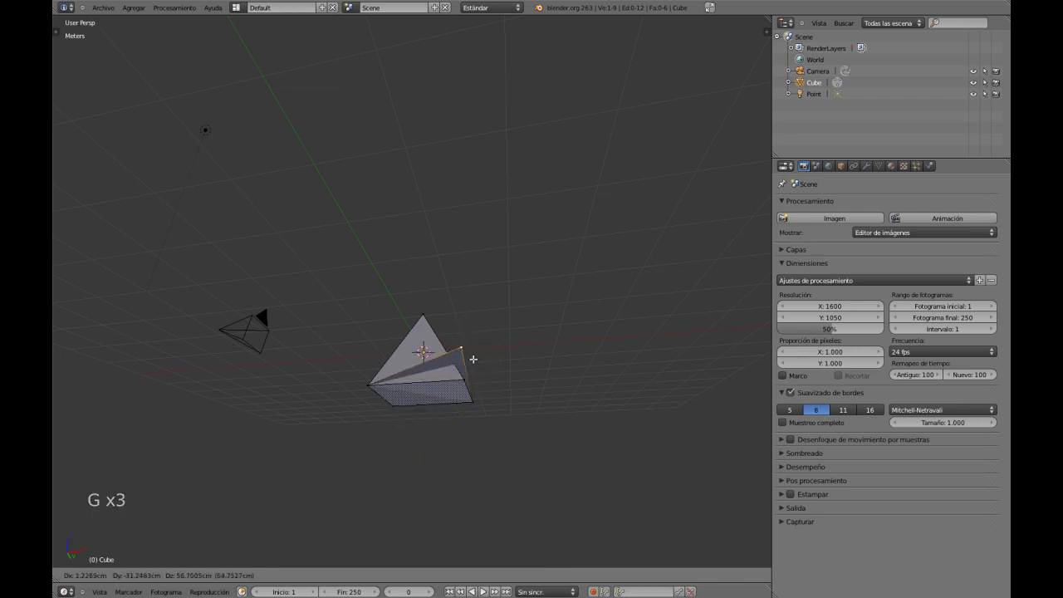
pyautogui.rightClick(460, 388)
pyautogui.press('g')
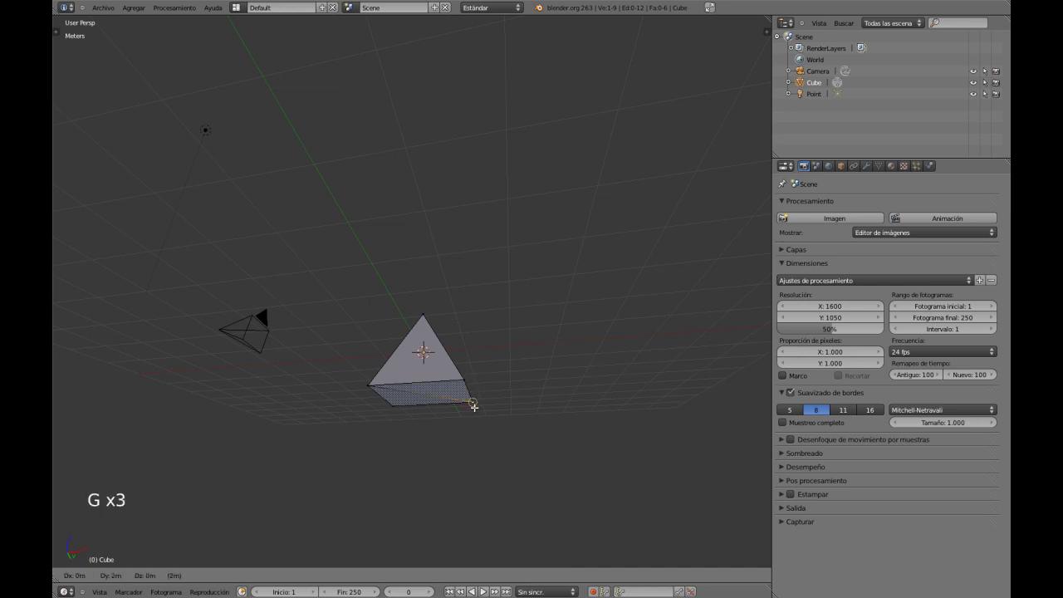
pyautogui.rightClick(483, 395)
# Step: Try to remove doubles (Remover dobles) with only one base corner vertex selected
pyautogui.moveTo(483, 395); pyautogui.dragTo(464, 465, button='middle')
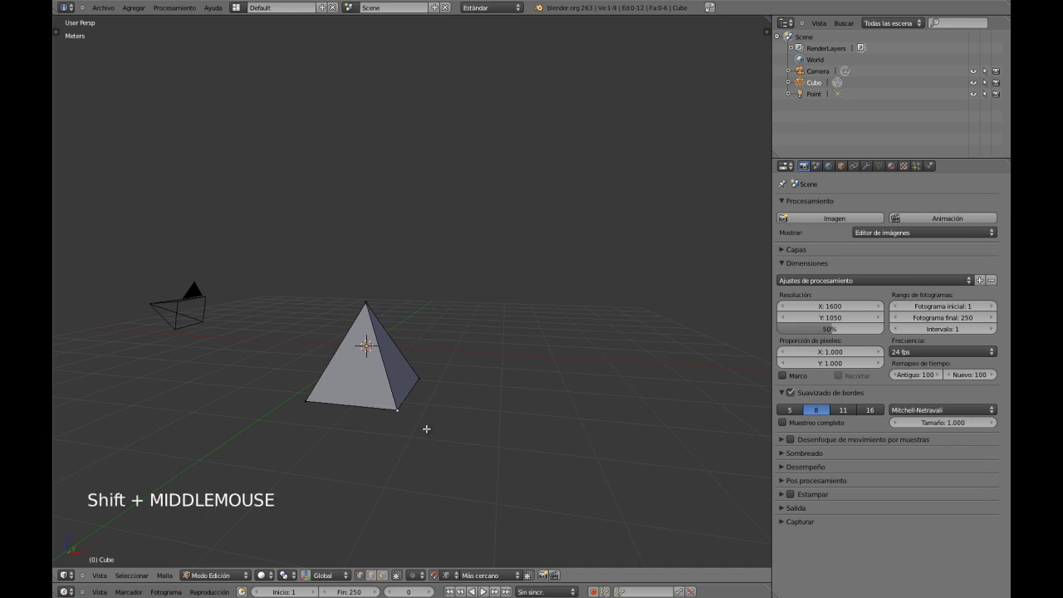
pyautogui.keyDown('shift'); pyautogui.moveTo(425, 430); pyautogui.dragTo(472, 420, button='middle'); pyautogui.keyUp('shift')
pyautogui.press('w')
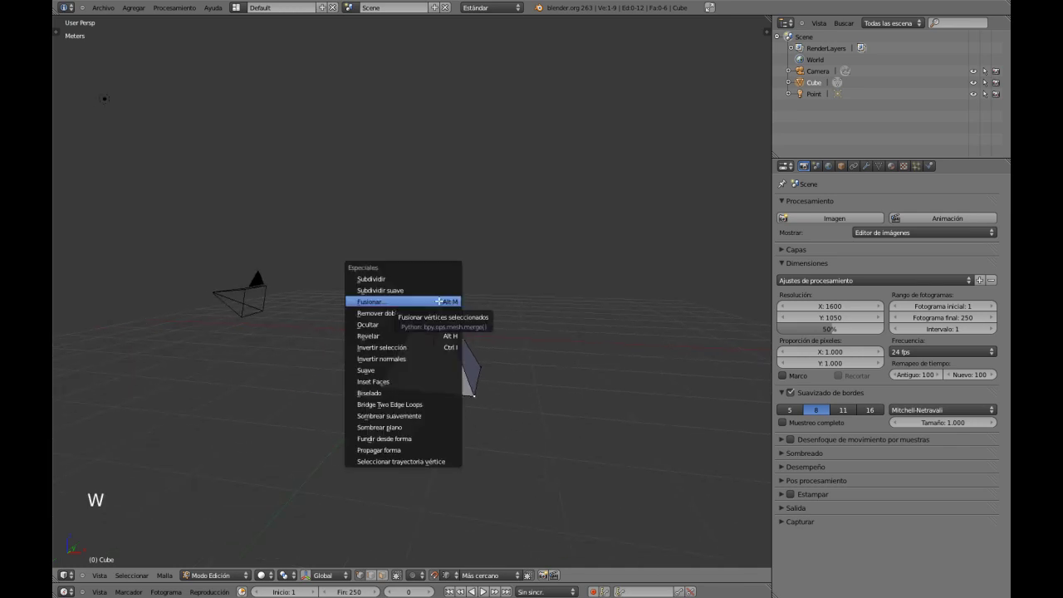
pyautogui.click(387, 314)
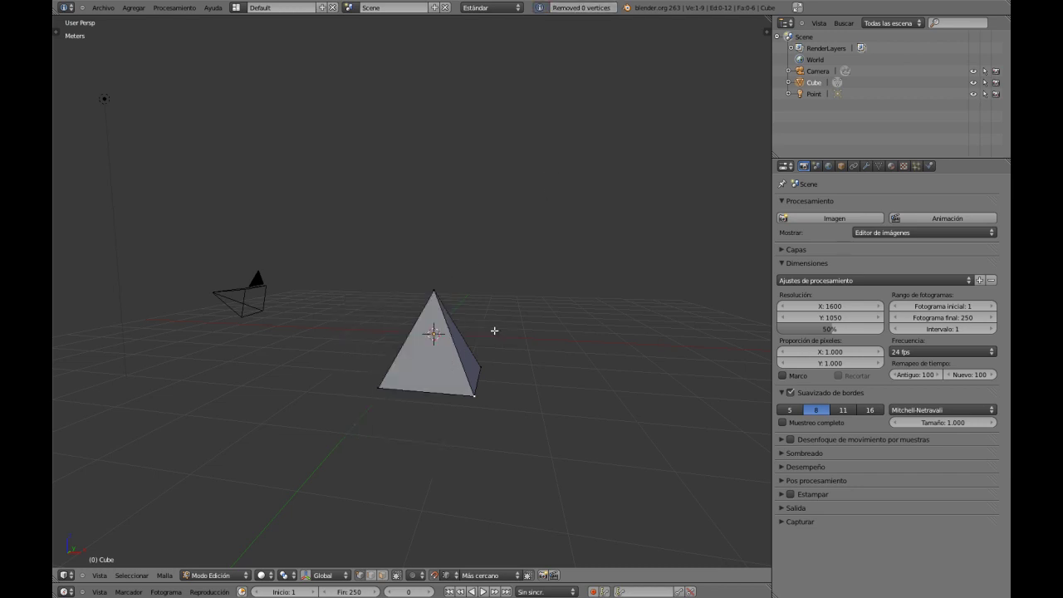
# Step: Select all of the pyramid's vertices and remove the doubles (Remover dobles)
pyautogui.moveTo(495, 331); pyautogui.dragTo(478, 243, button='middle')
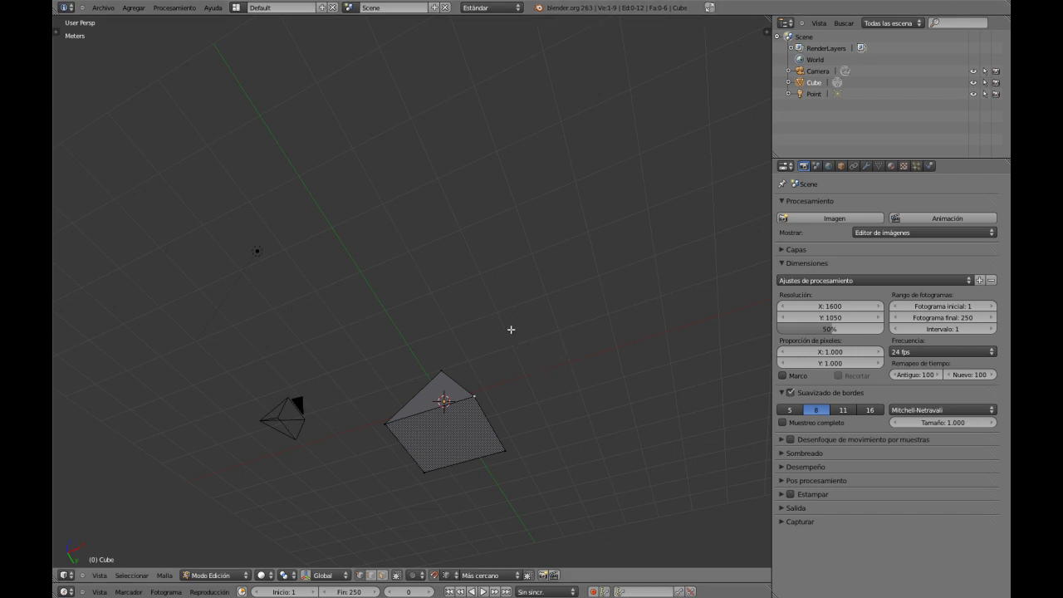
pyautogui.moveTo(511, 330); pyautogui.dragTo(513, 430, button='middle')
pyautogui.press('a')
pyautogui.press('a')
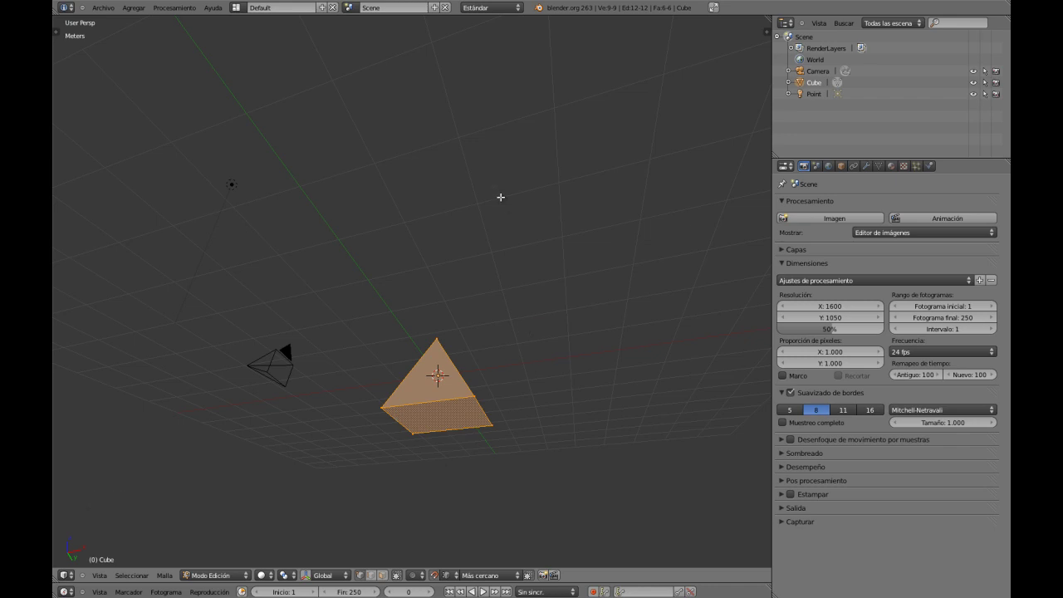
pyautogui.press('w')
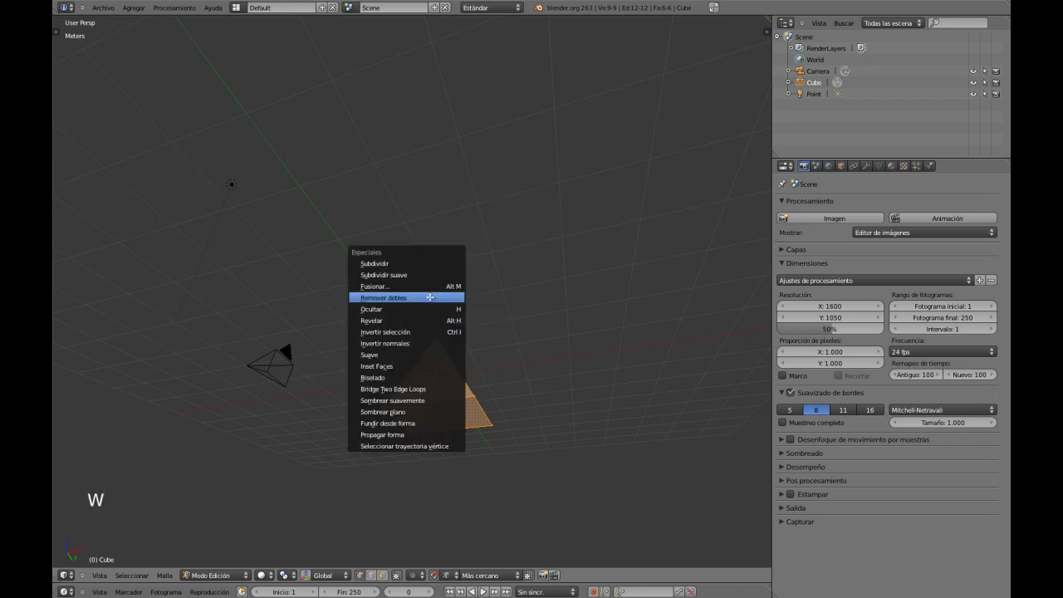
pyautogui.click(429, 297)
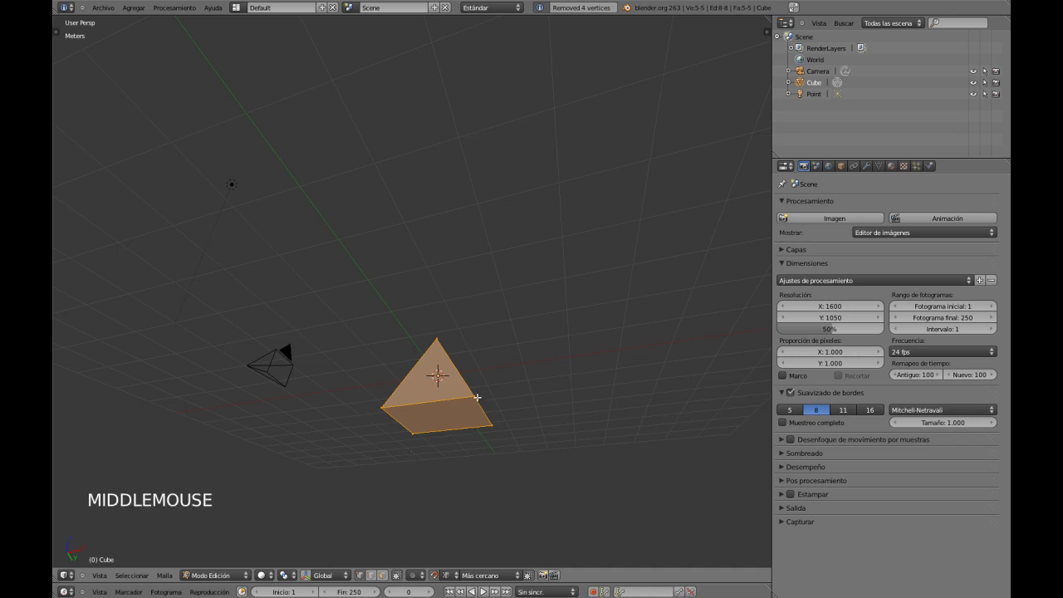
# Step: Run Remover dobles again on the whole pyramid to check for leftover duplicate vertices
pyautogui.moveTo(478, 398)
pyautogui.mouseDown(button='middle')
pyautogui.moveTo(473, 391)
pyautogui.moveTo(465, 404)
pyautogui.moveTo(476, 352)
pyautogui.moveTo(482, 369)
pyautogui.moveTo(473, 363)
pyautogui.moveTo(468, 381)
pyautogui.mouseUp(button='middle')
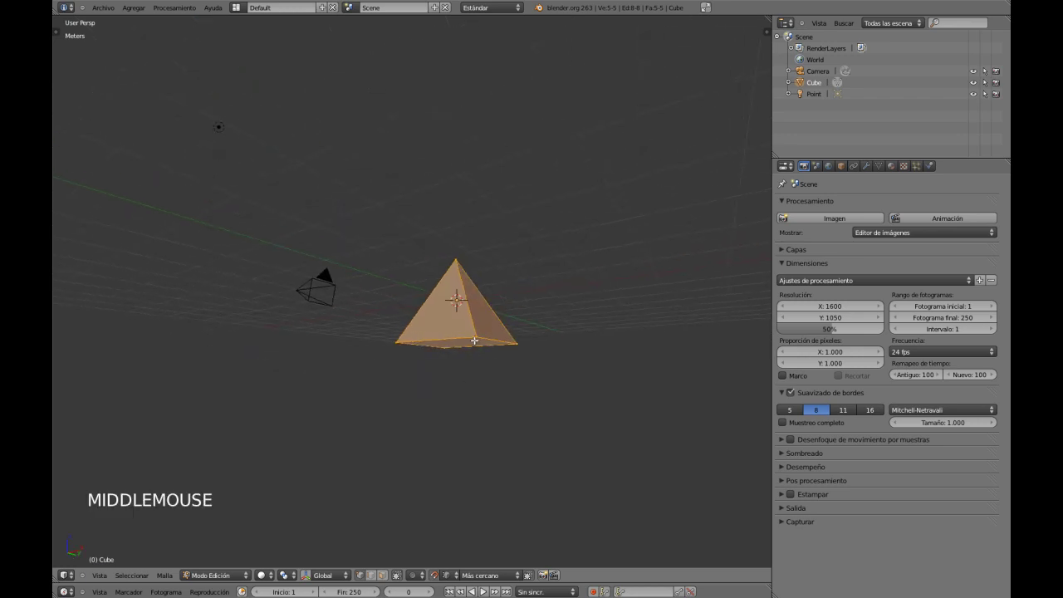
pyautogui.keyDown('ctrl'); pyautogui.moveTo(474, 319); pyautogui.dragTo(440, 354, button='middle'); pyautogui.keyUp('ctrl')
pyautogui.moveTo(440, 354)
pyautogui.mouseDown(button='middle')
pyautogui.moveTo(436, 340)
pyautogui.moveTo(466, 300)
pyautogui.moveTo(544, 330)
pyautogui.moveTo(512, 363)
pyautogui.moveTo(463, 318)
pyautogui.moveTo(481, 275)
pyautogui.moveTo(501, 359)
pyautogui.moveTo(484, 391)
pyautogui.moveTo(399, 408)
pyautogui.moveTo(417, 394)
pyautogui.moveTo(413, 363)
pyautogui.moveTo(477, 330)
pyautogui.moveTo(443, 361)
pyautogui.mouseUp(button='middle')
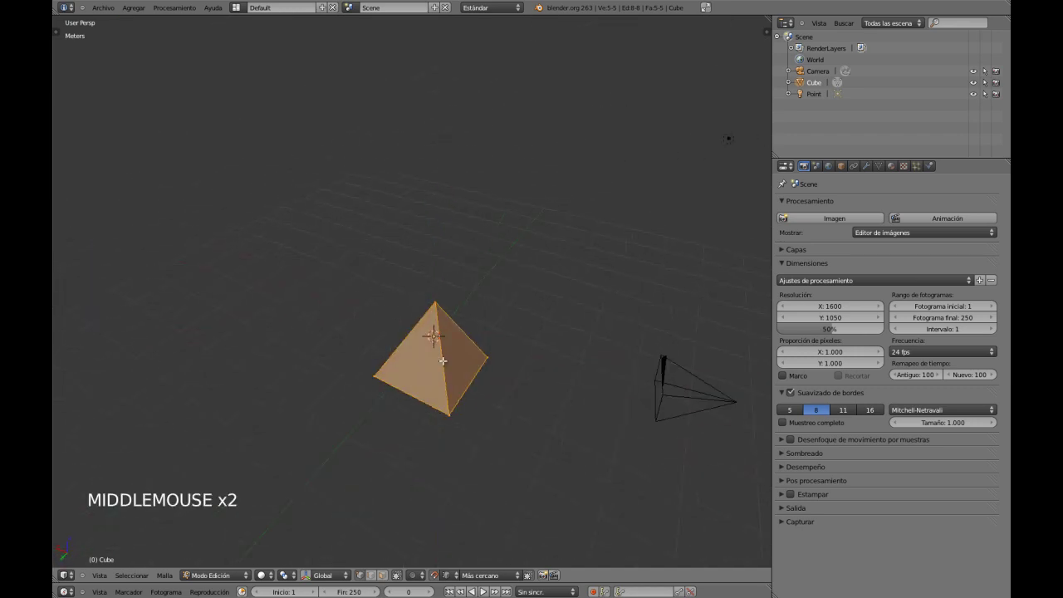
pyautogui.click(497, 379)
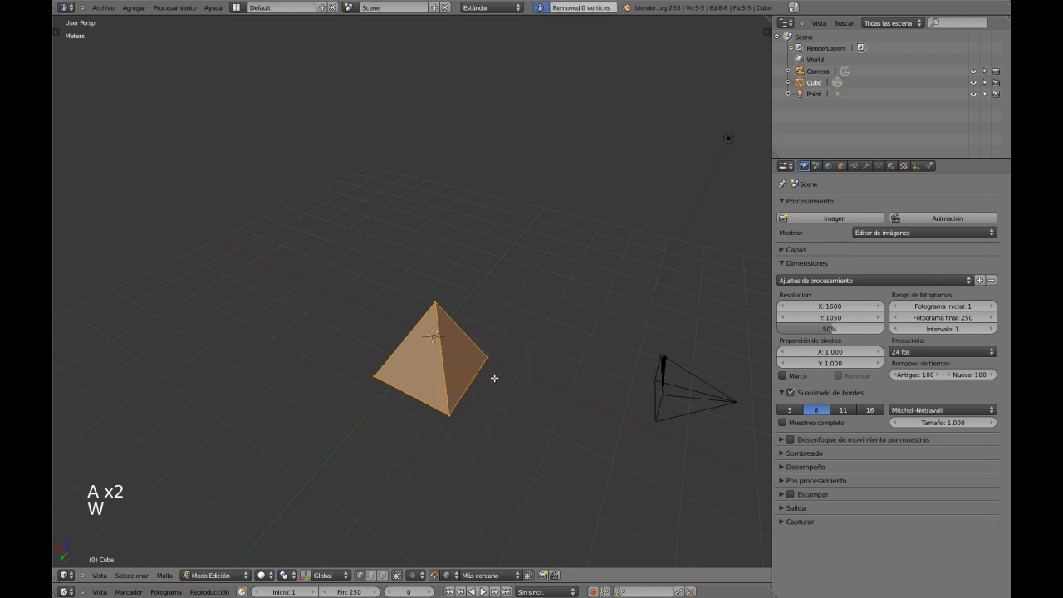
# Step: Try a loop cut through the pyramid's base in both directions, and cancel each cut
pyautogui.moveTo(477, 394); pyautogui.dragTo(435, 430, button='middle')
pyautogui.hotkey('ctrl', 'r')
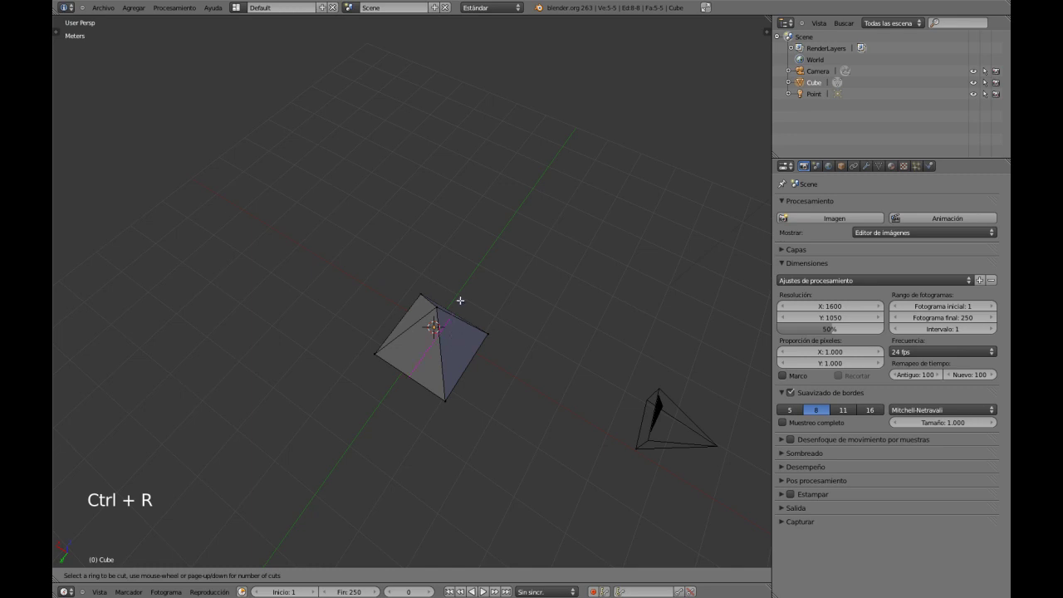
pyautogui.rightClick(456, 304)
pyautogui.moveTo(487, 418); pyautogui.dragTo(410, 403, button='middle')
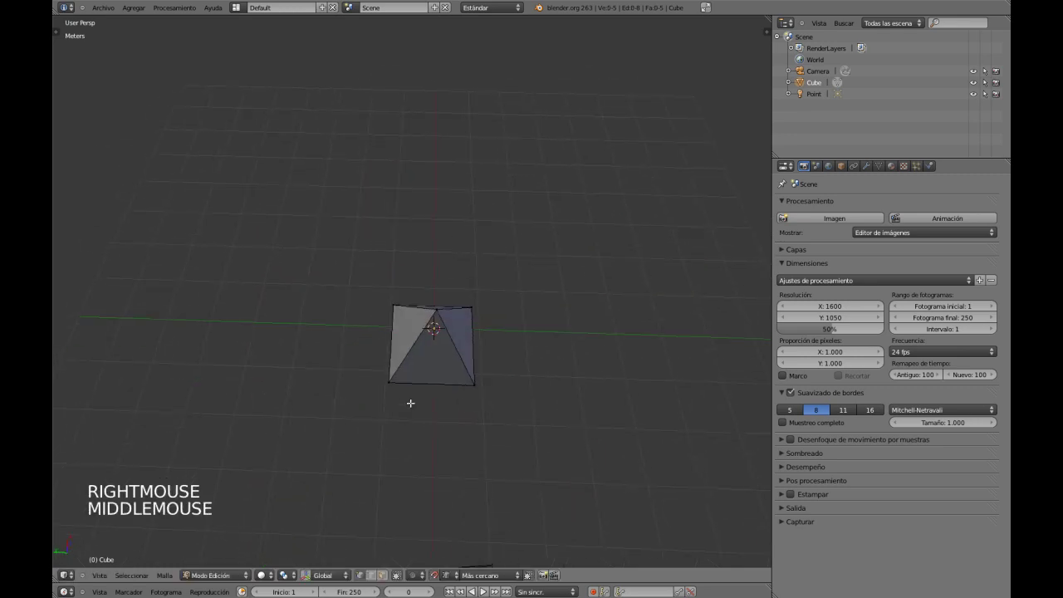
pyautogui.hotkey('ctrl', 'r')
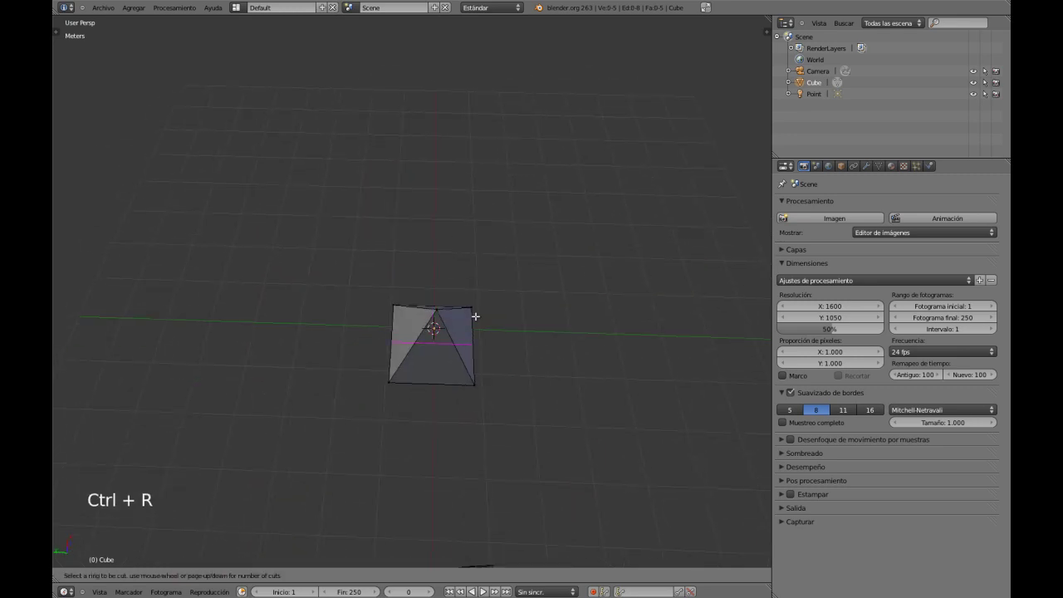
pyautogui.rightClick(468, 352)
# Step: Leave Edit Mode and return the pyramid to Object Mode
pyautogui.moveTo(508, 373); pyautogui.dragTo(459, 415, button='middle')
pyautogui.press('w')
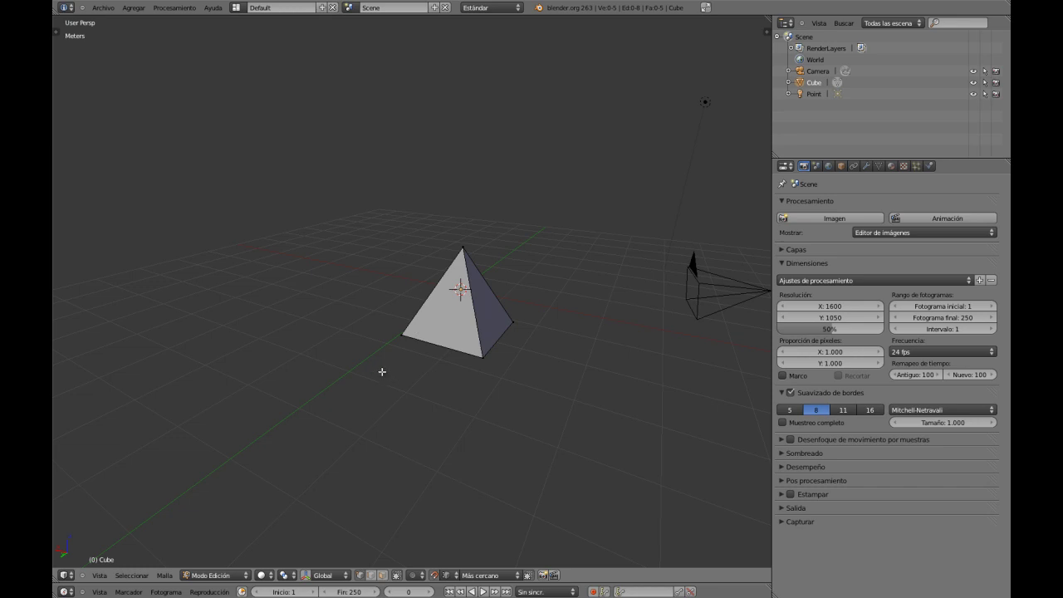
pyautogui.press('Tab')
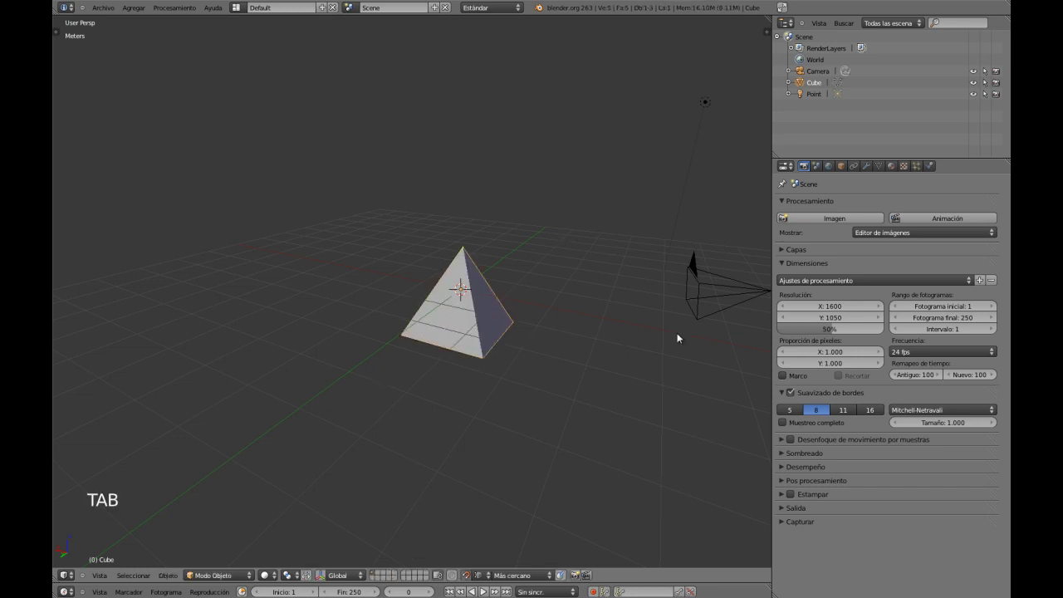
# Step: Hide the camera and switch its visibility on and off from its entry in the scene's object list
pyautogui.rightClick(719, 288)
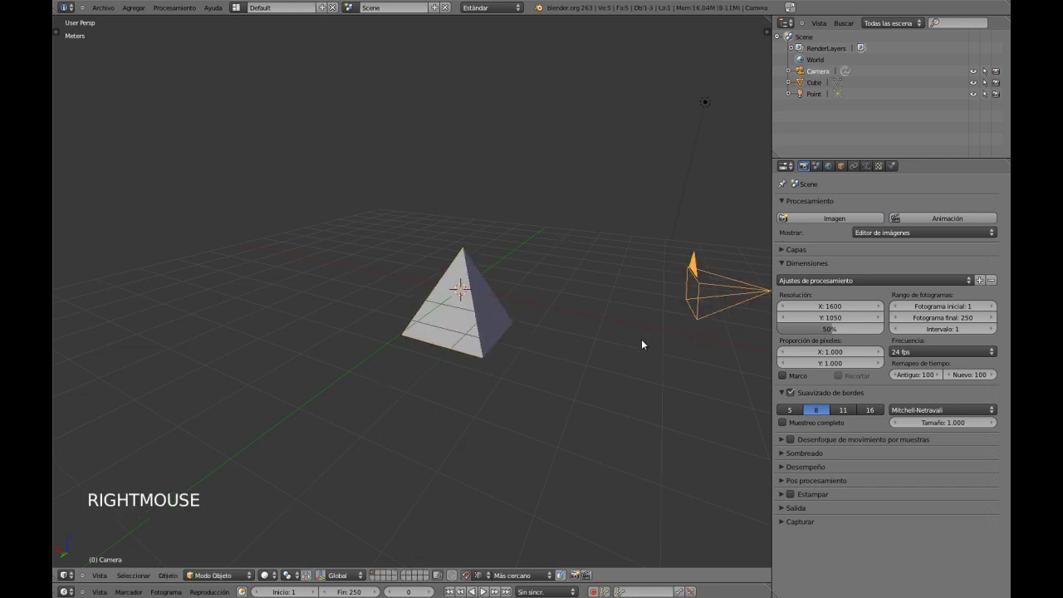
pyautogui.press('h')
pyautogui.press('h')
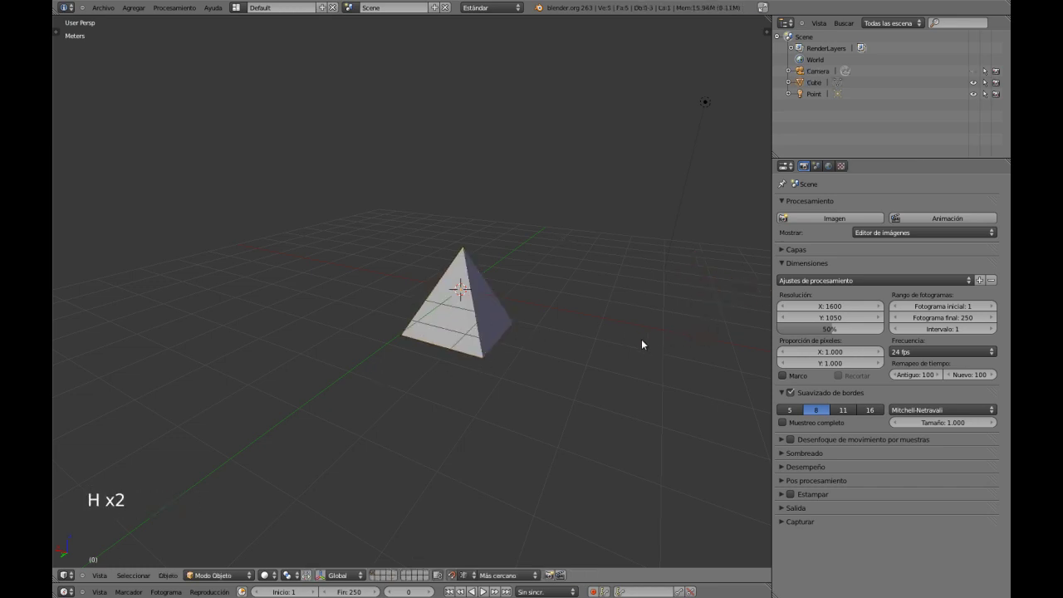
pyautogui.click(974, 72)
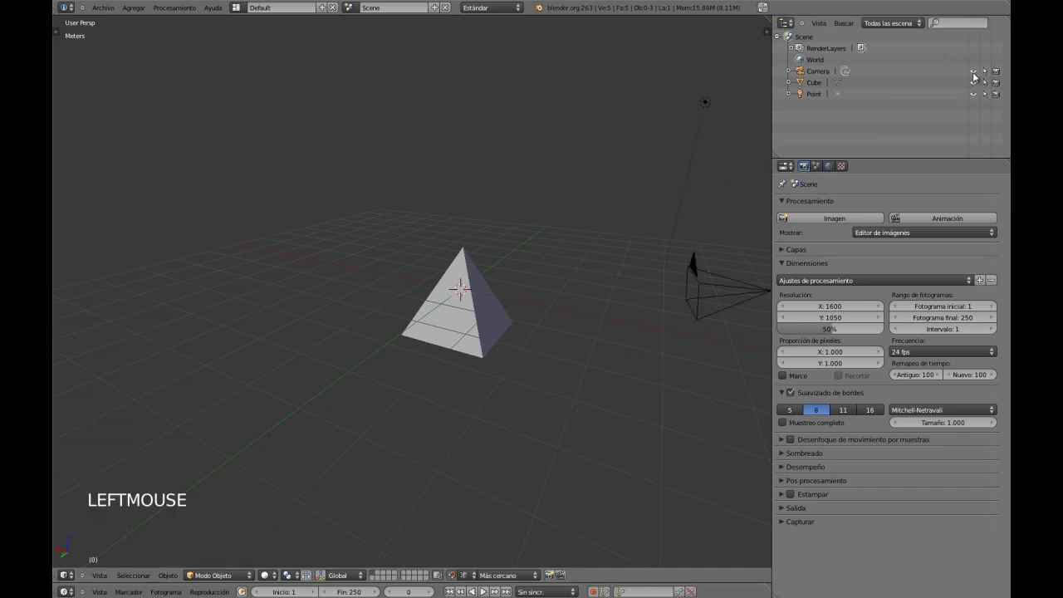
pyautogui.click(974, 73)
pyautogui.click(974, 72)
pyautogui.click(974, 72)
pyautogui.click(974, 72)
# Step: Select the camera again, hide it, and reveal all hidden objects
pyautogui.press('h')
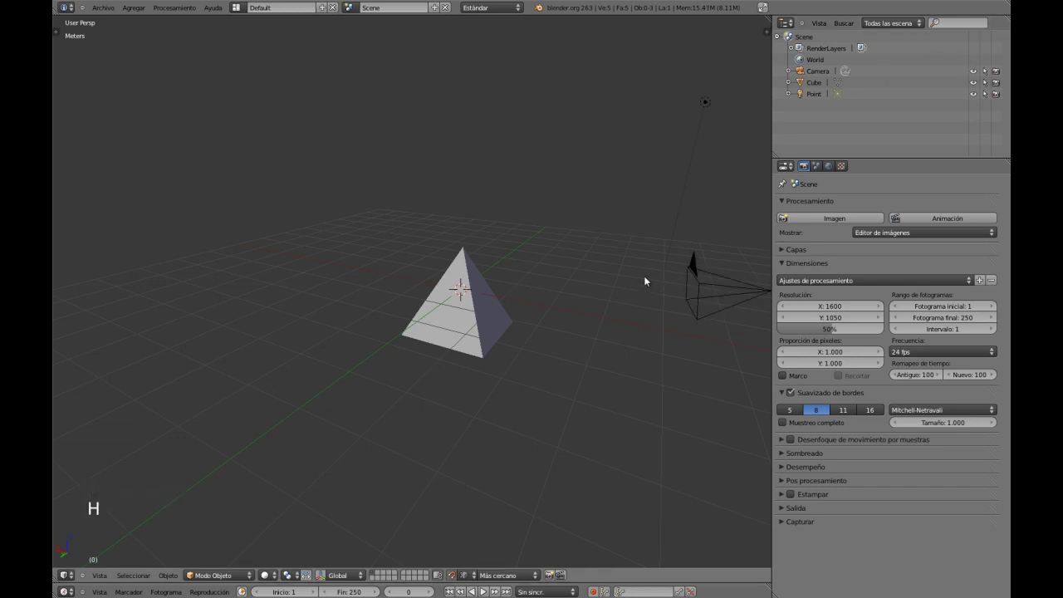
pyautogui.moveTo(716, 278); pyautogui.dragTo(661, 357, button='right')
pyautogui.press('h')
pyautogui.hotkey('alt', 'h')
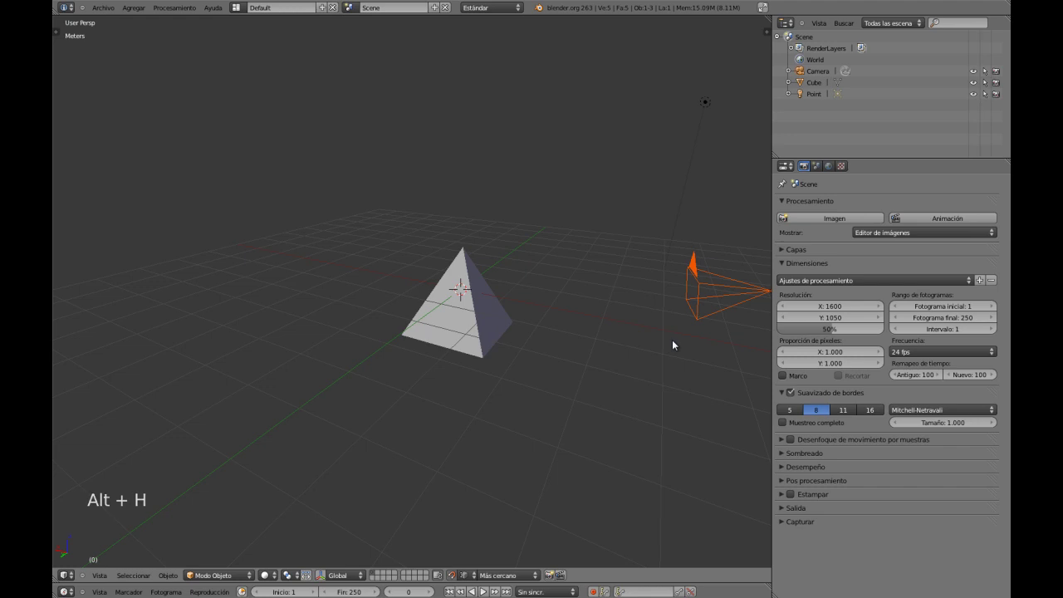
# Step: Enter Edit Mode on the pyramid and try Invertir normales with no geometry selected
pyautogui.moveTo(698, 356); pyautogui.dragTo(559, 377, button='middle')
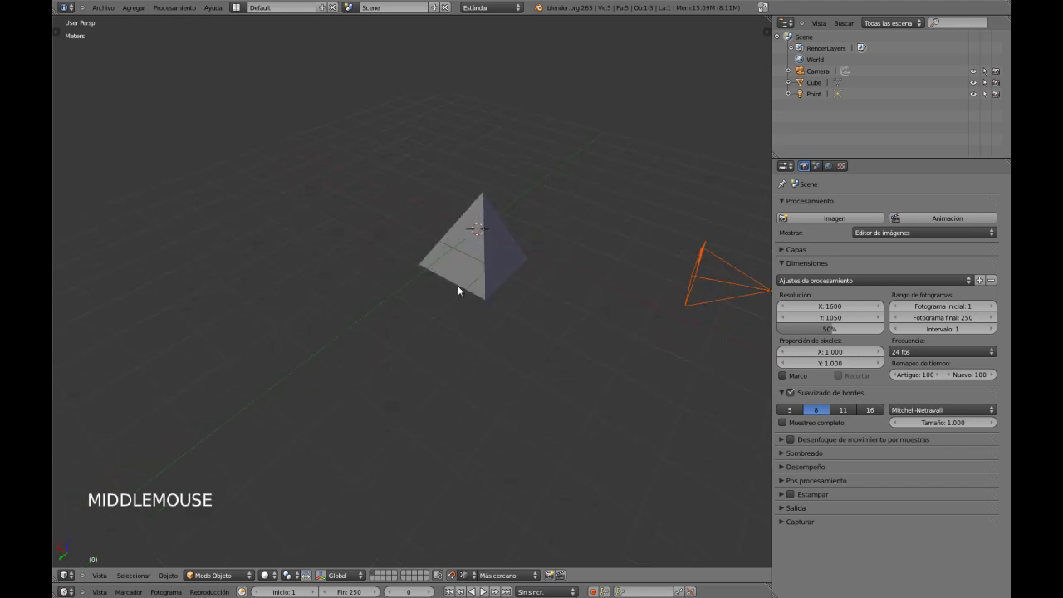
pyautogui.press('w')
pyautogui.rightClick(490, 266)
pyautogui.press('Tab')
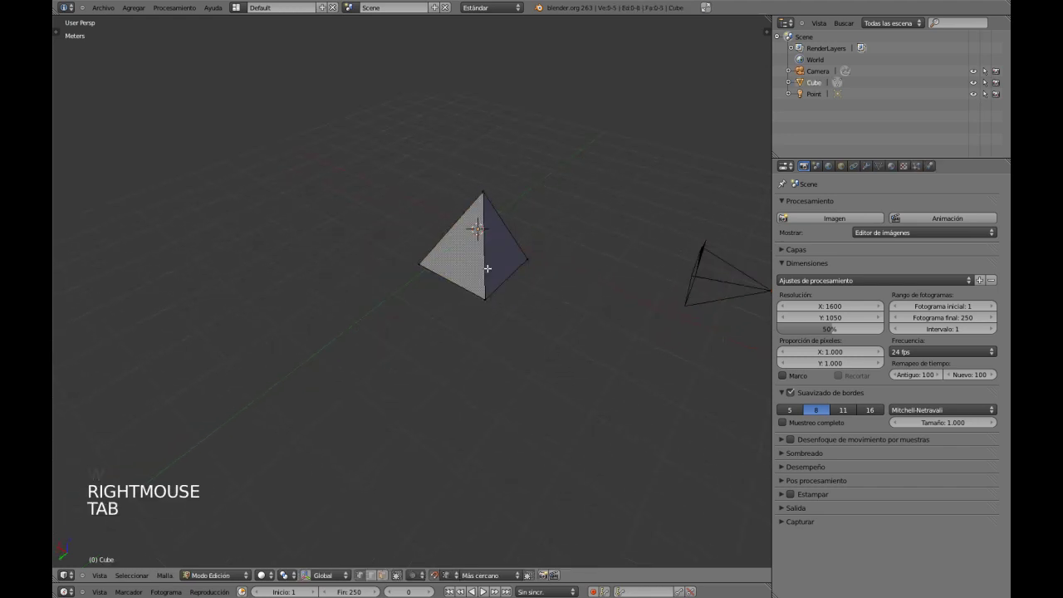
pyautogui.press('w')
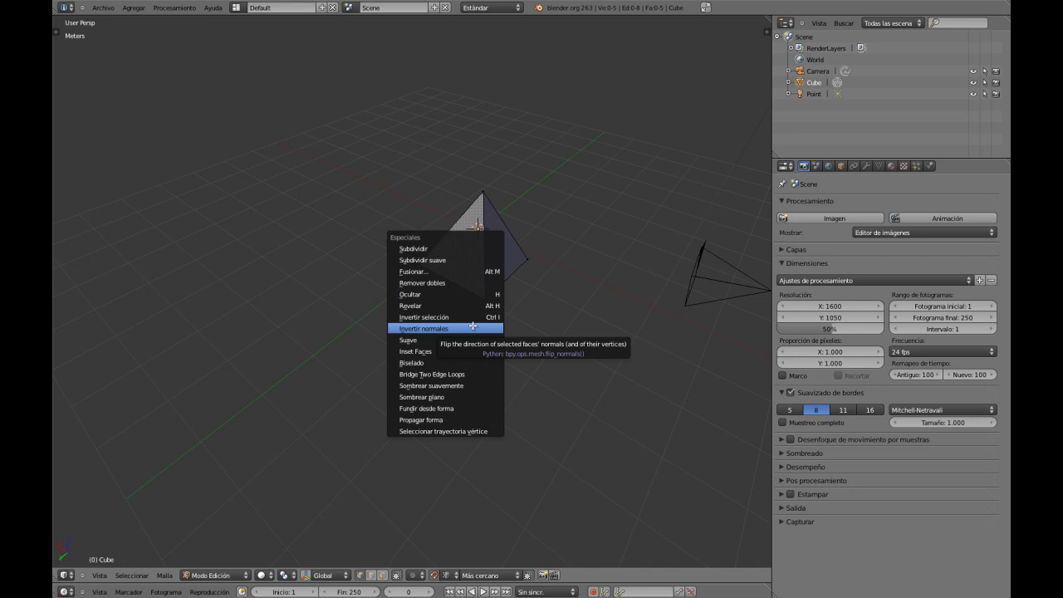
pyautogui.click(484, 328)
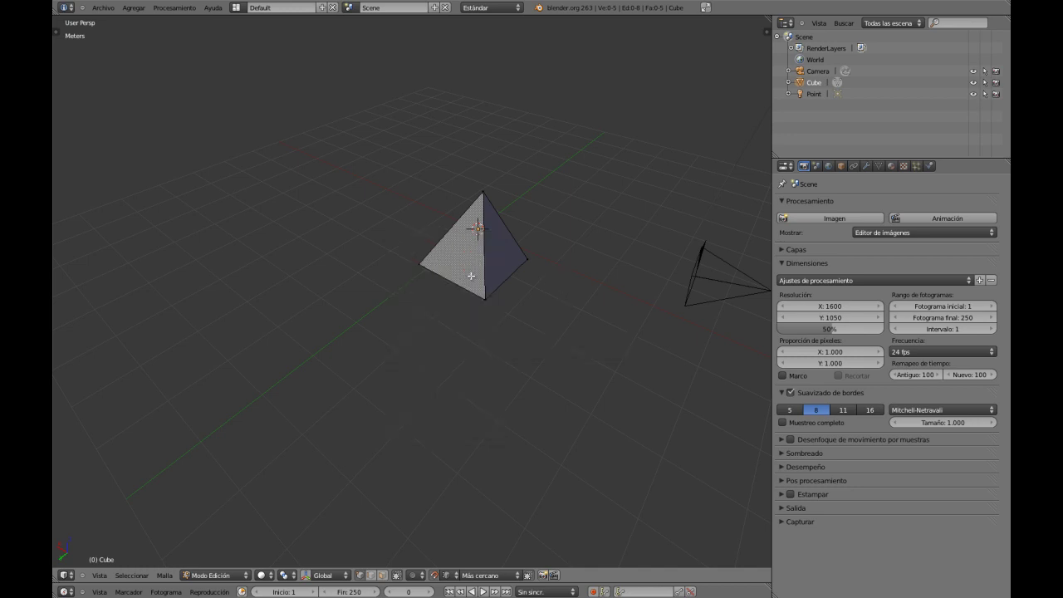
# Step: Select the whole pyramid and bring up the mesh display settings (Visualización de malla)
pyautogui.moveTo(470, 272); pyautogui.dragTo(521, 269, button='middle')
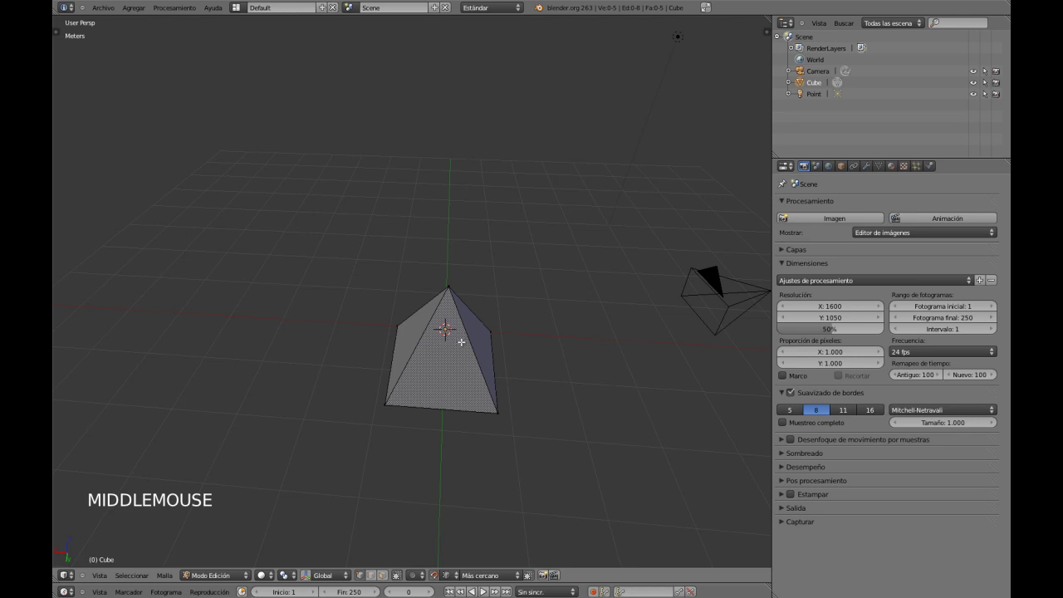
pyautogui.press('a')
pyautogui.moveTo(466, 351); pyautogui.dragTo(527, 347, button='middle')
pyautogui.press('n')
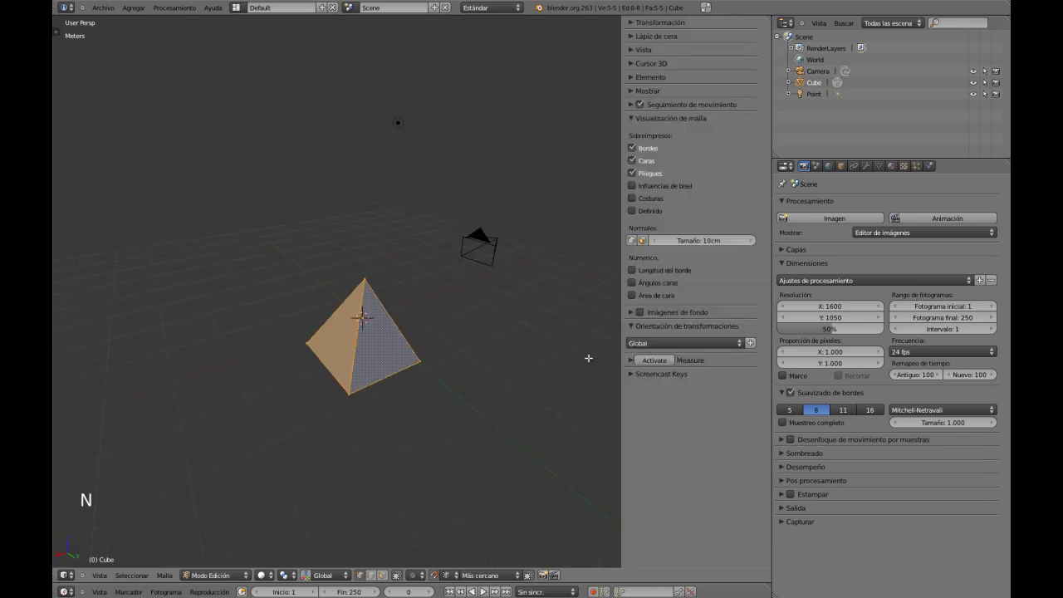
pyautogui.click(635, 118)
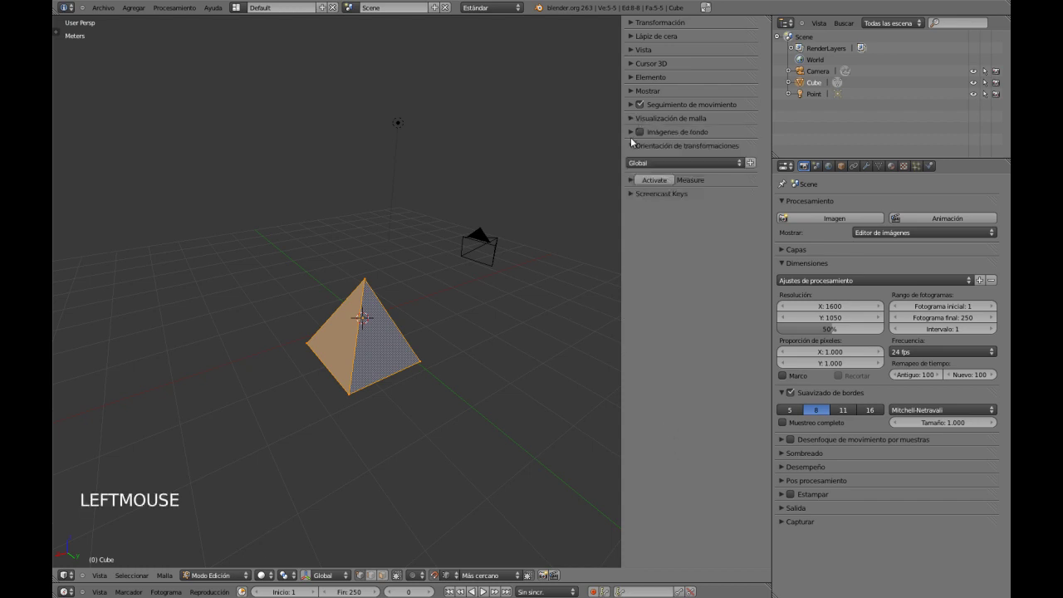
pyautogui.click(629, 91)
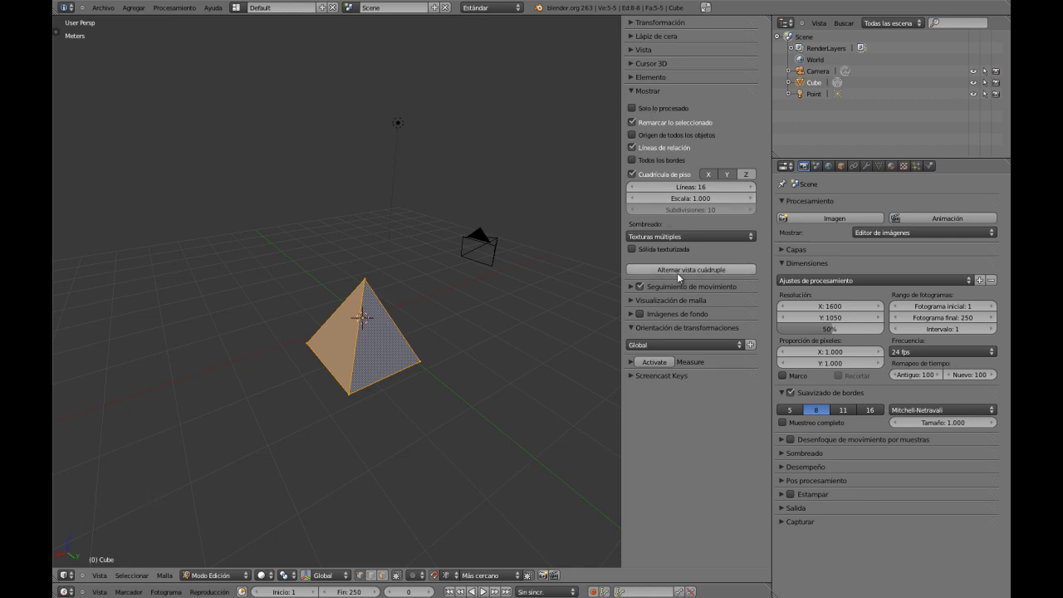
pyautogui.click(641, 299)
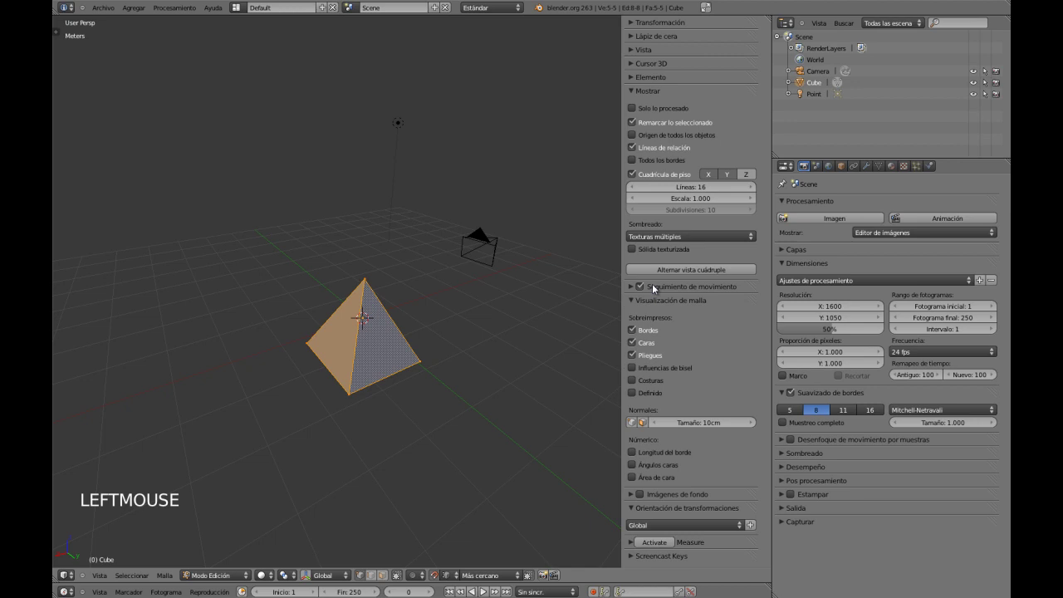
pyautogui.click(636, 91)
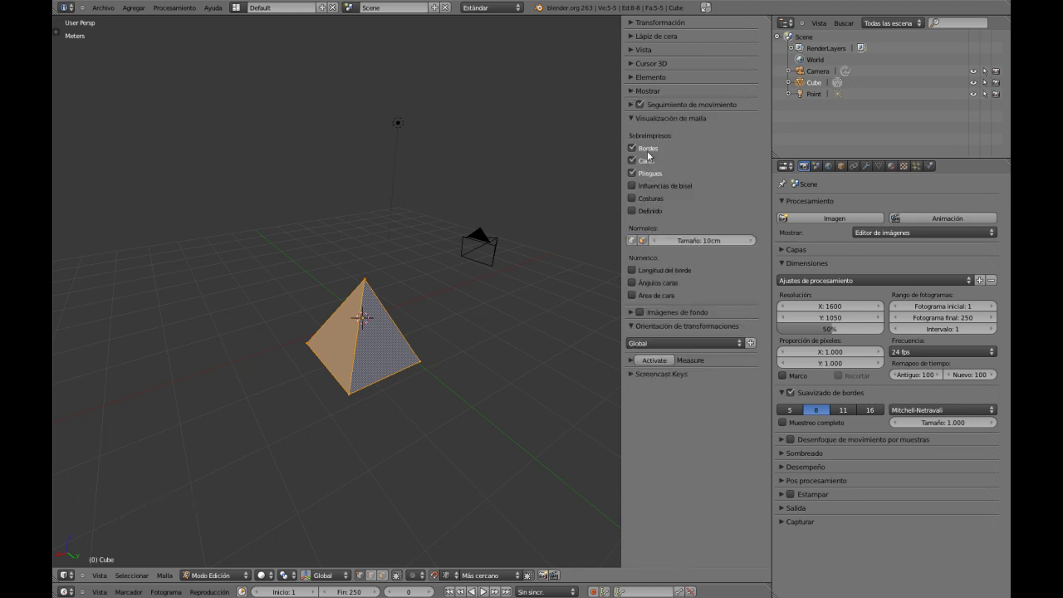
# Step: Examine the pyramid's edge length, face angle and face area overlays, and turn all three off again
pyautogui.click(647, 275)
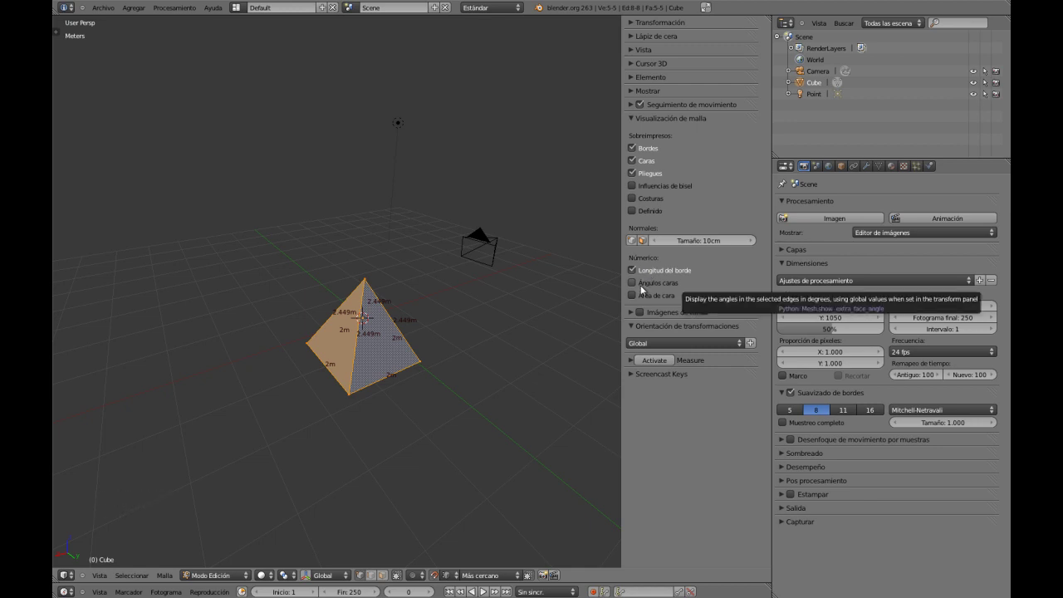
pyautogui.click(640, 289)
pyautogui.click(642, 296)
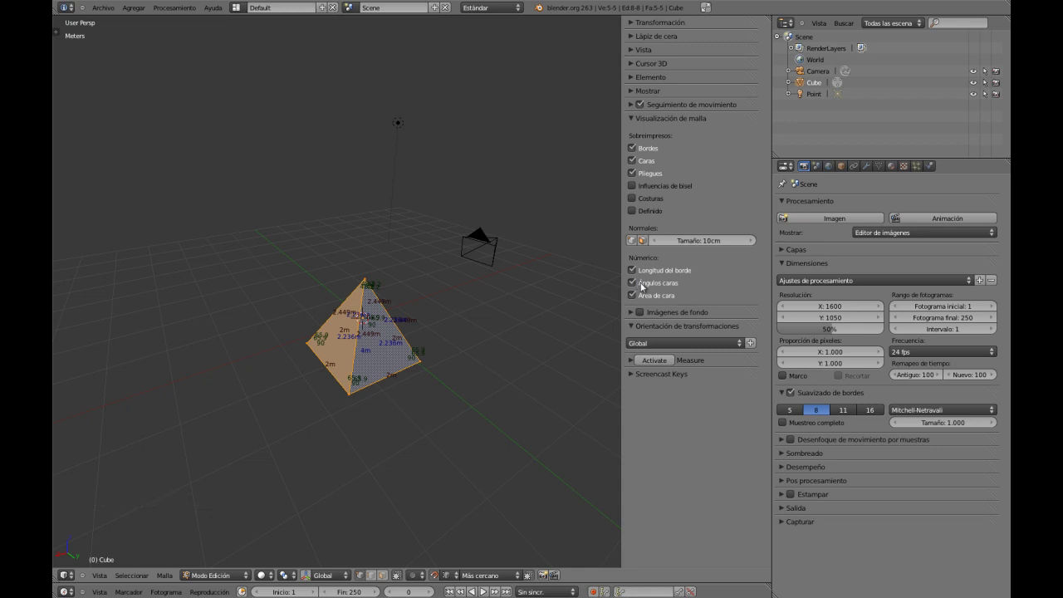
pyautogui.click(639, 296)
pyautogui.click(646, 269)
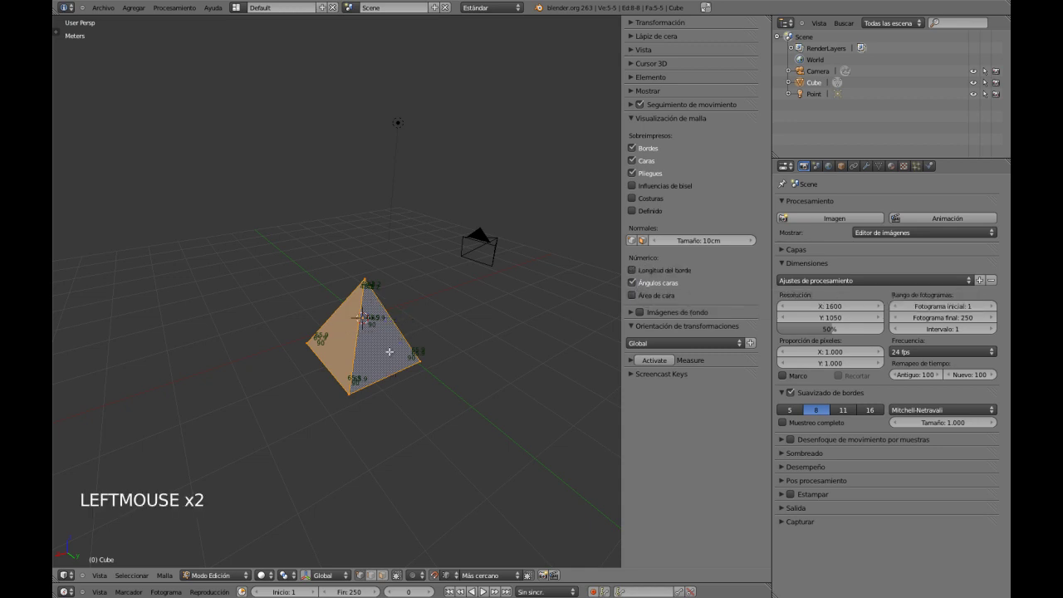
pyautogui.click(640, 282)
pyautogui.click(641, 270)
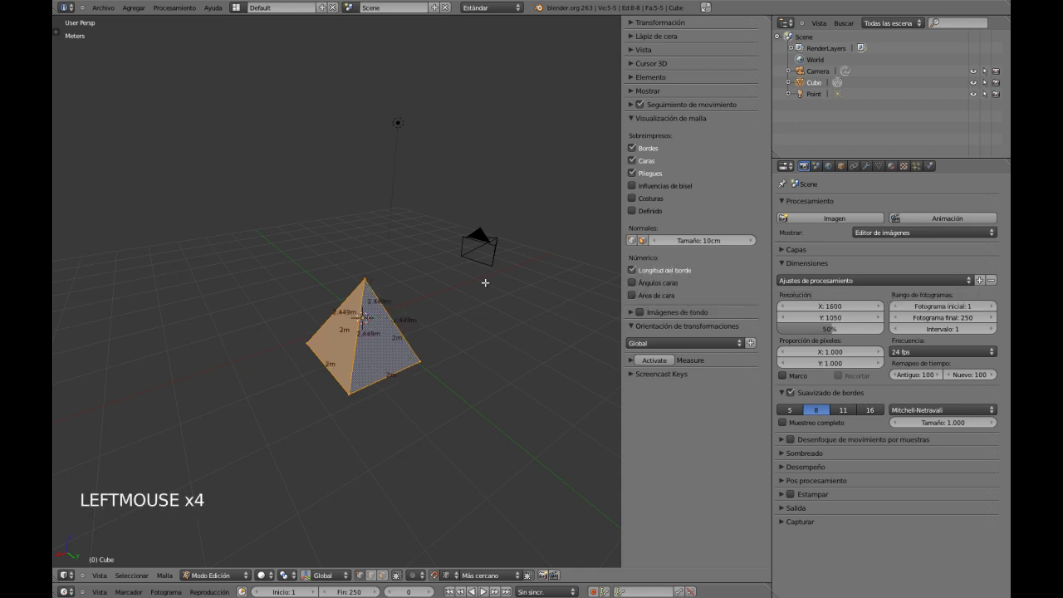
pyautogui.click(641, 270)
pyautogui.click(649, 295)
pyautogui.click(649, 295)
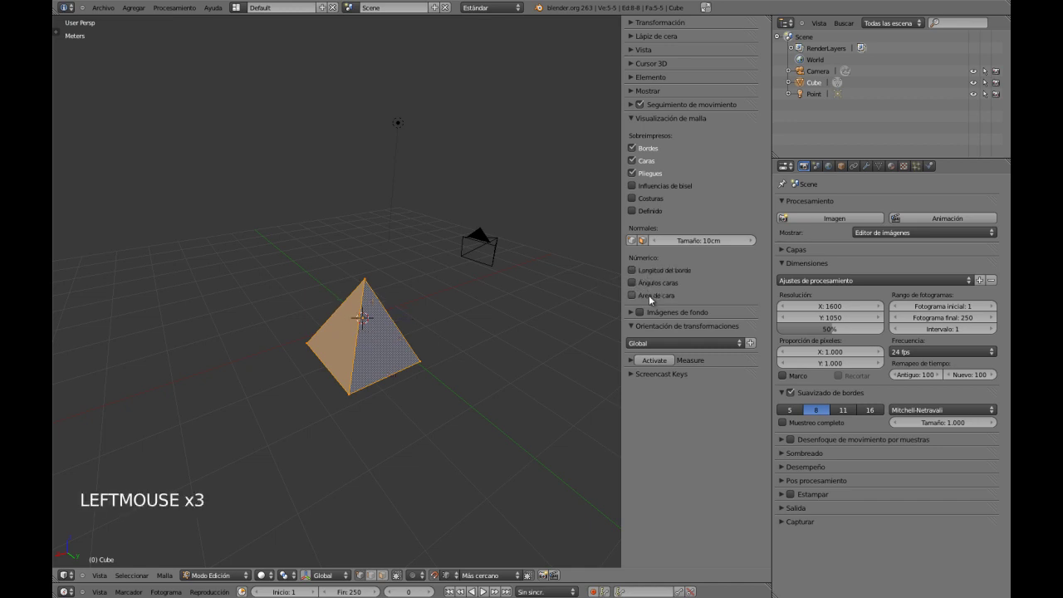
# Step: Display the pyramid's face normals and set their length to 1.22 m
pyautogui.click(643, 241)
pyautogui.moveTo(368, 378); pyautogui.dragTo(646, 285, button='middle')
pyautogui.moveTo(678, 241); pyautogui.dragTo(713, 241)
pyautogui.moveTo(430, 330); pyautogui.dragTo(451, 344, button='middle')
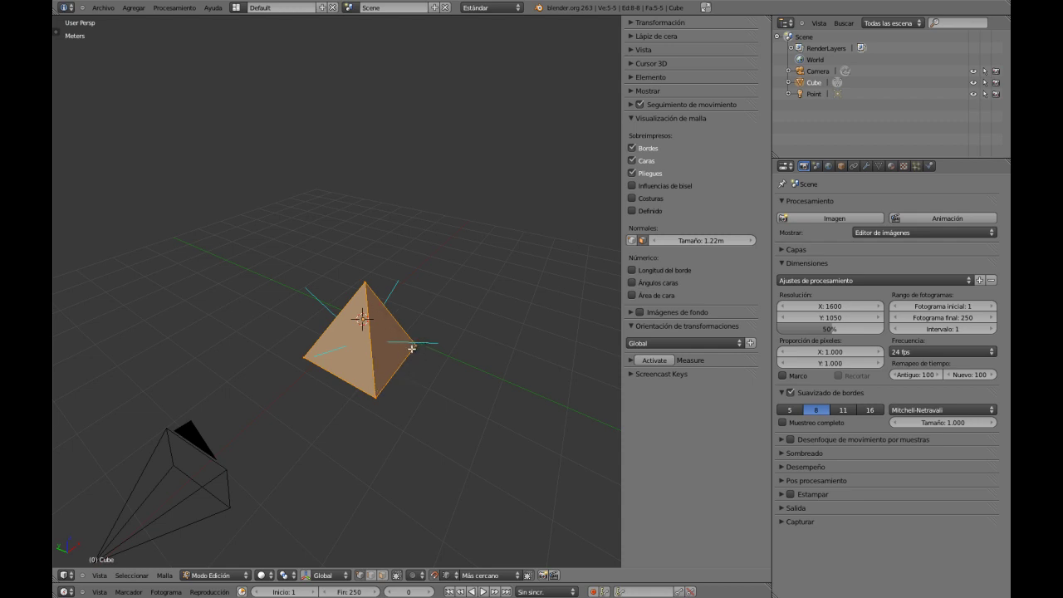
pyautogui.moveTo(323, 408); pyautogui.dragTo(353, 381, button='middle')
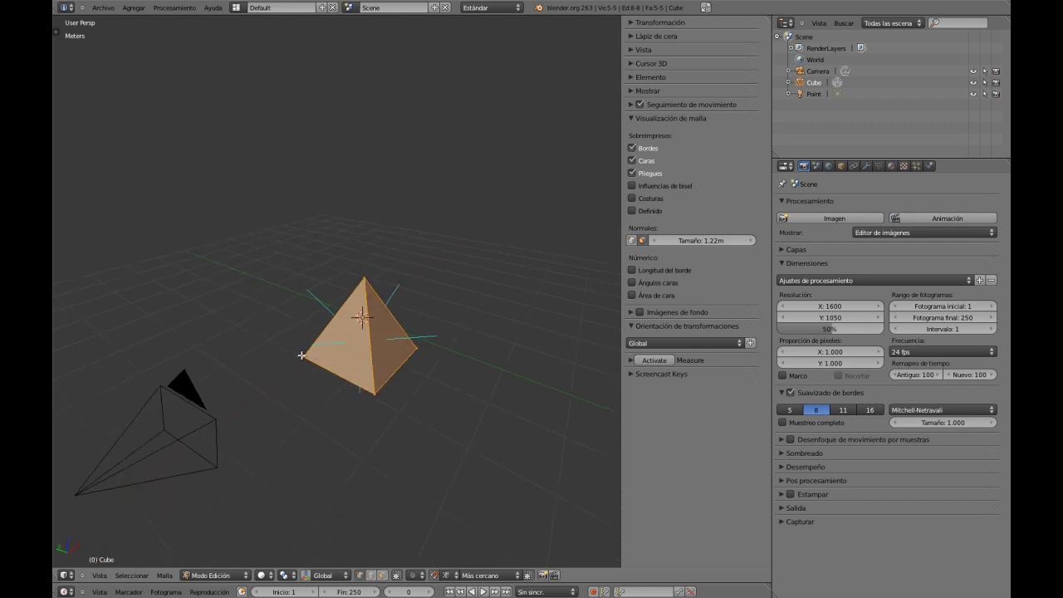
# Step: From the camera view, select the pyramid's front face in face selection mode and flip it with Invertir normales
pyautogui.press('KP_0')
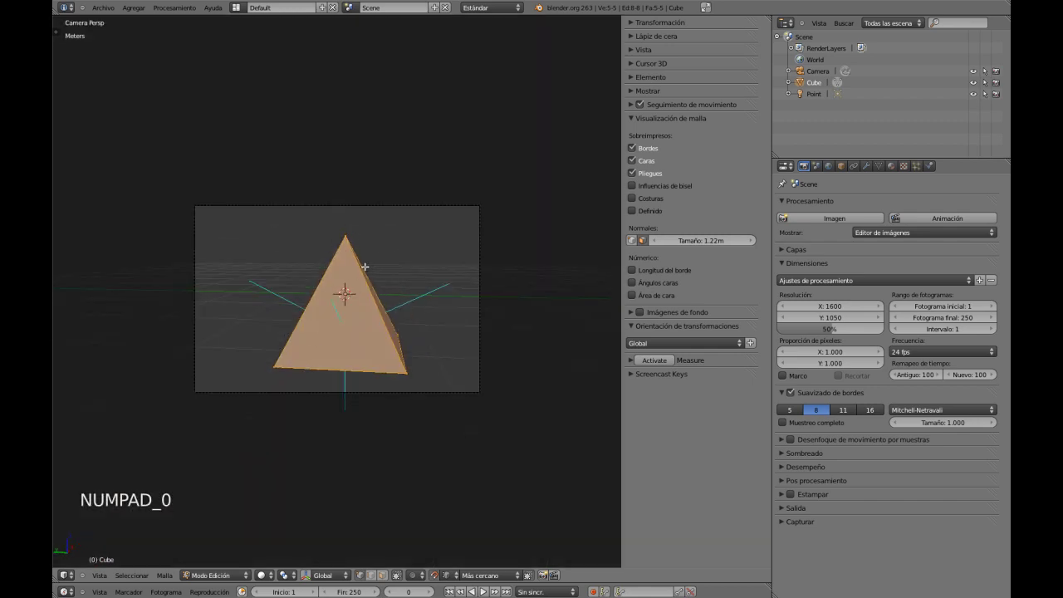
pyautogui.hotkey('ctrl', 'Tab')
pyautogui.click(347, 289)
pyautogui.rightClick(348, 291)
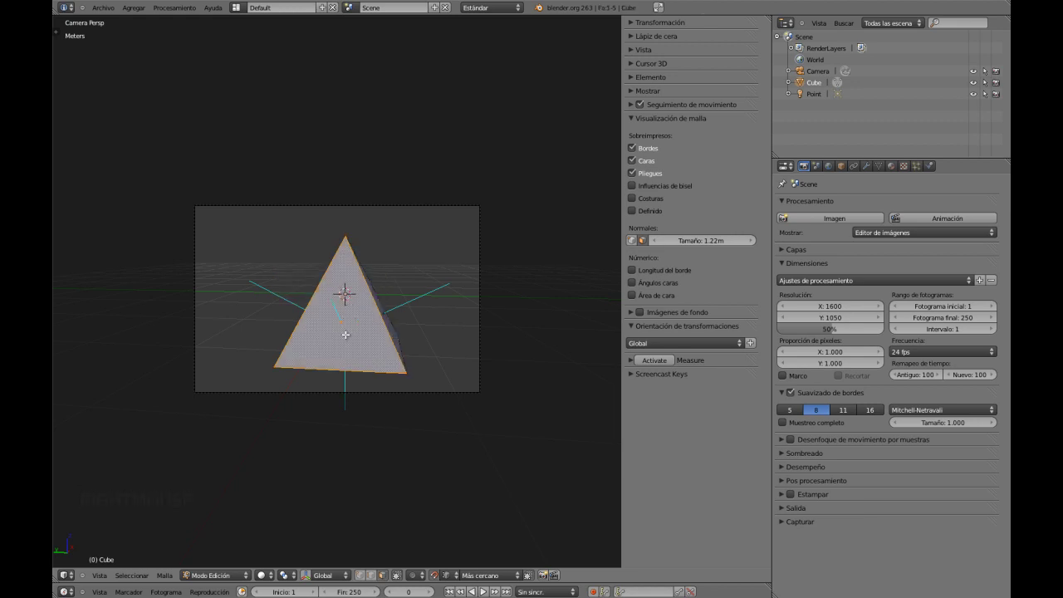
pyautogui.press('w')
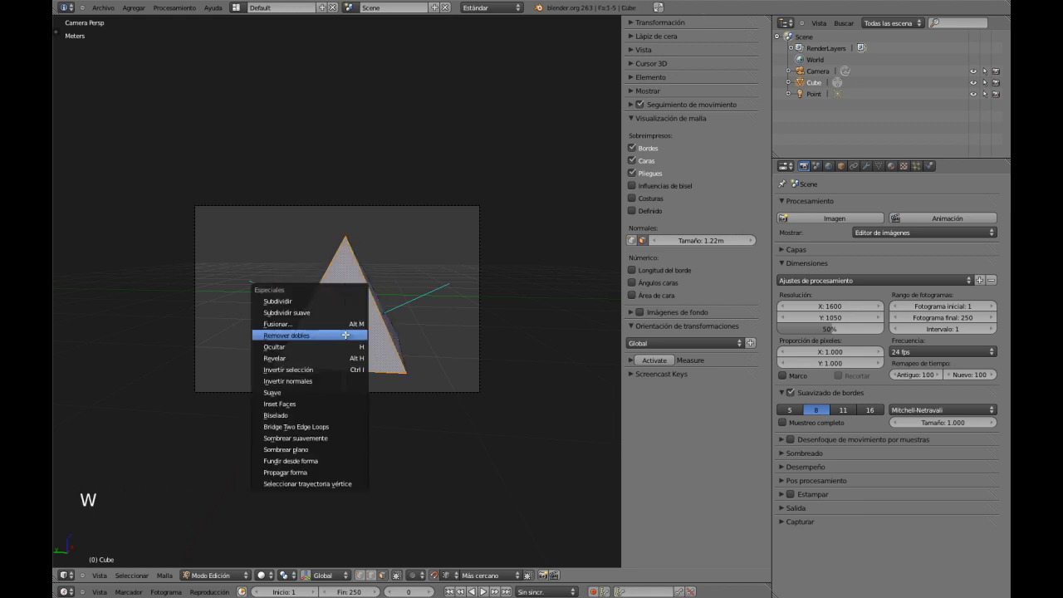
pyautogui.click(337, 382)
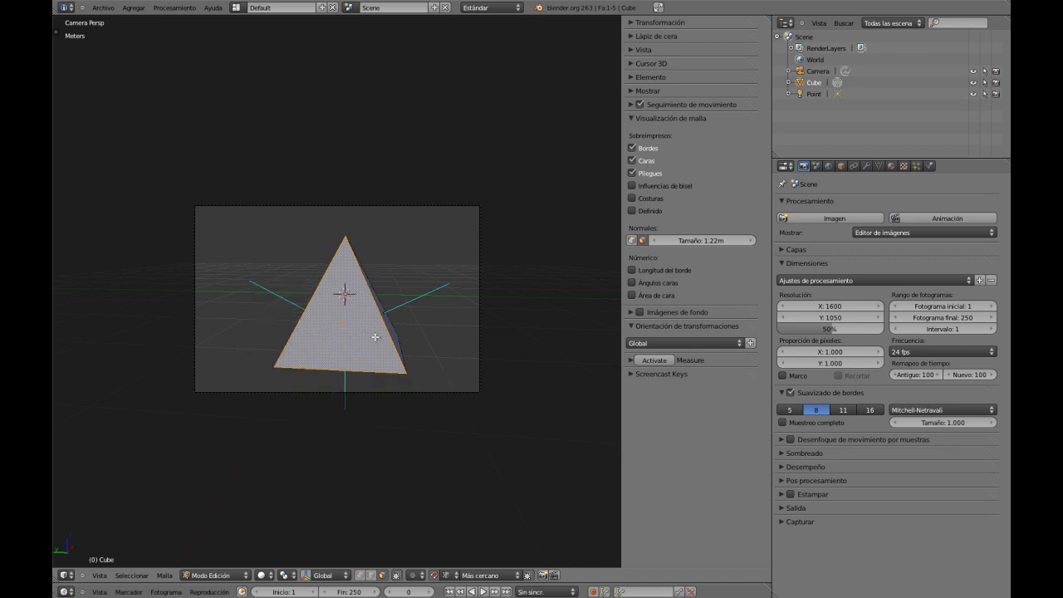
# Step: Inspect the front face's normal in wireframe, return to solid shading and render the pyramid from the camera
pyautogui.moveTo(376, 337); pyautogui.dragTo(254, 349, button='middle')
pyautogui.press('z')
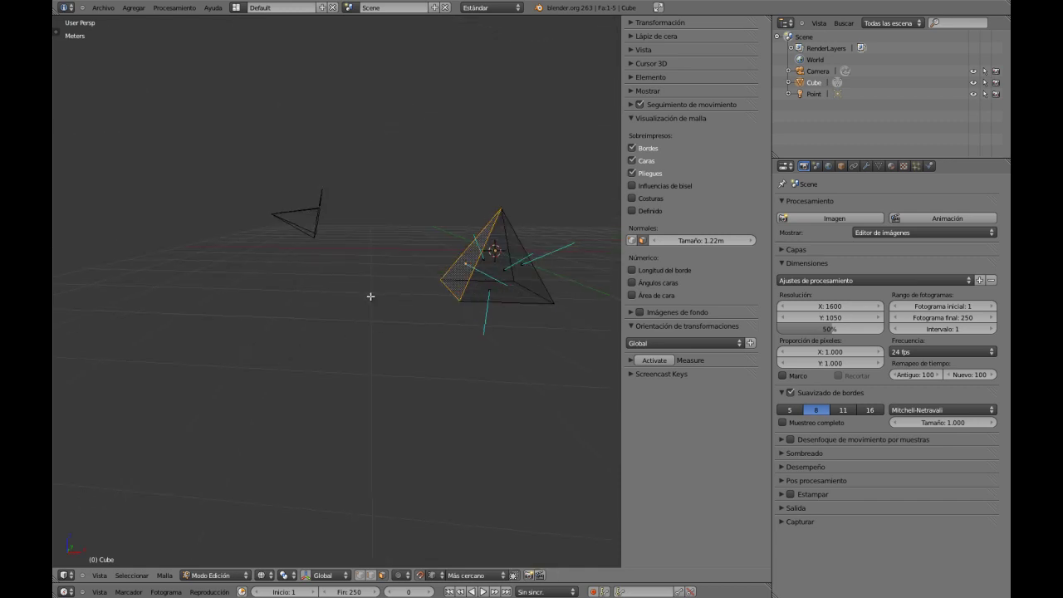
pyautogui.moveTo(368, 294)
pyautogui.mouseDown(button='middle')
pyautogui.moveTo(457, 323)
pyautogui.moveTo(501, 264)
pyautogui.moveTo(524, 349)
pyautogui.moveTo(329, 318)
pyautogui.moveTo(391, 387)
pyautogui.moveTo(523, 283)
pyautogui.moveTo(546, 285)
pyautogui.moveTo(407, 291)
pyautogui.mouseUp(button='middle')
pyautogui.press('z')
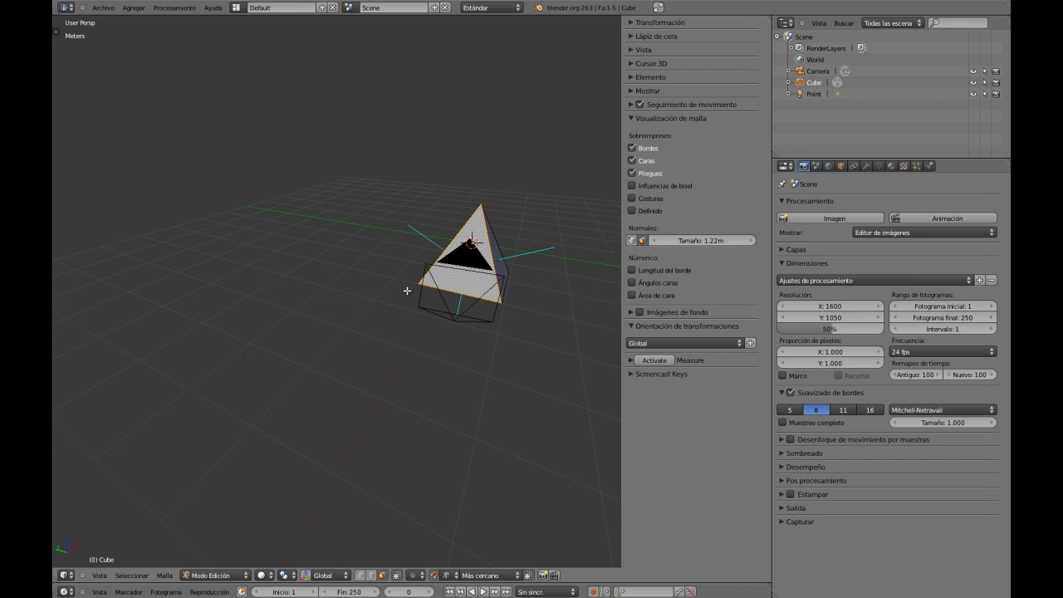
pyautogui.press('F12')
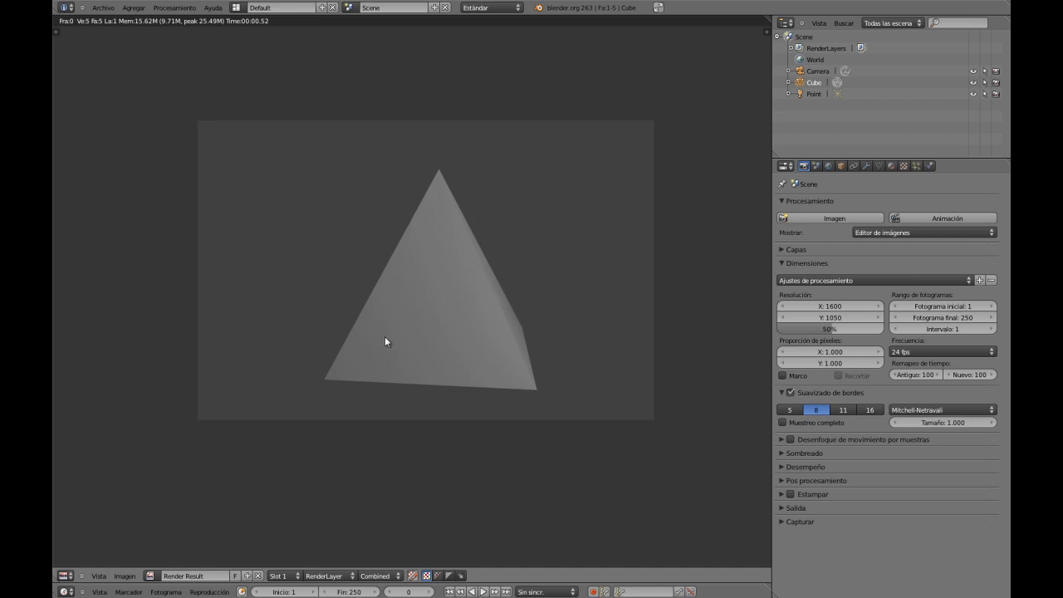
pyautogui.press('Escape')
# Step: Align the camera to a view showing the flipped face and its neighbouring side, and render the scene again
pyautogui.moveTo(462, 340); pyautogui.dragTo(378, 314, button='middle')
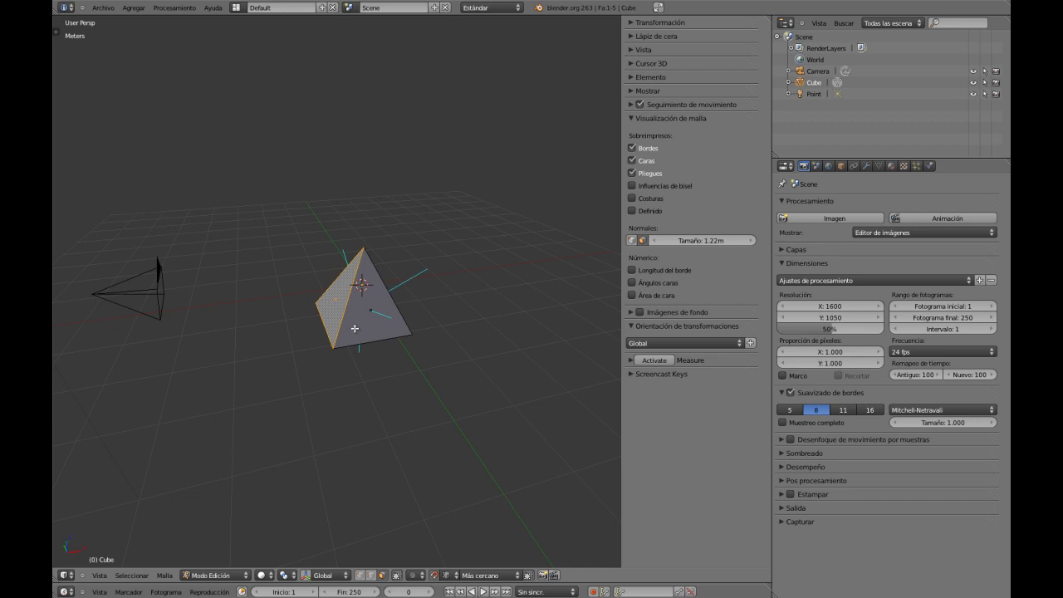
pyautogui.press('ctrl+alt+KP_0')
pyautogui.press('F12')
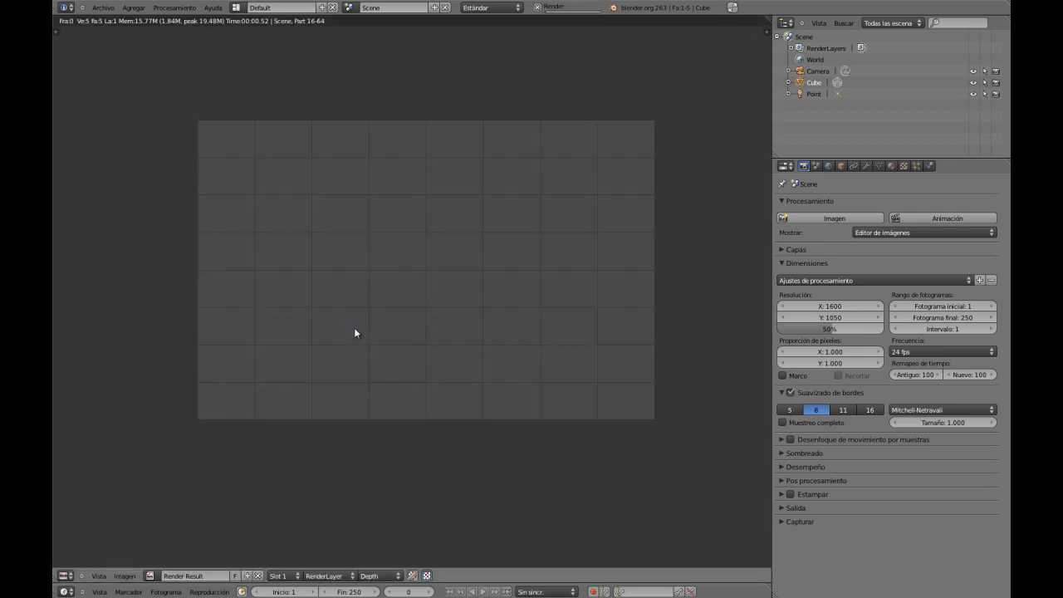
pyautogui.press('Escape')
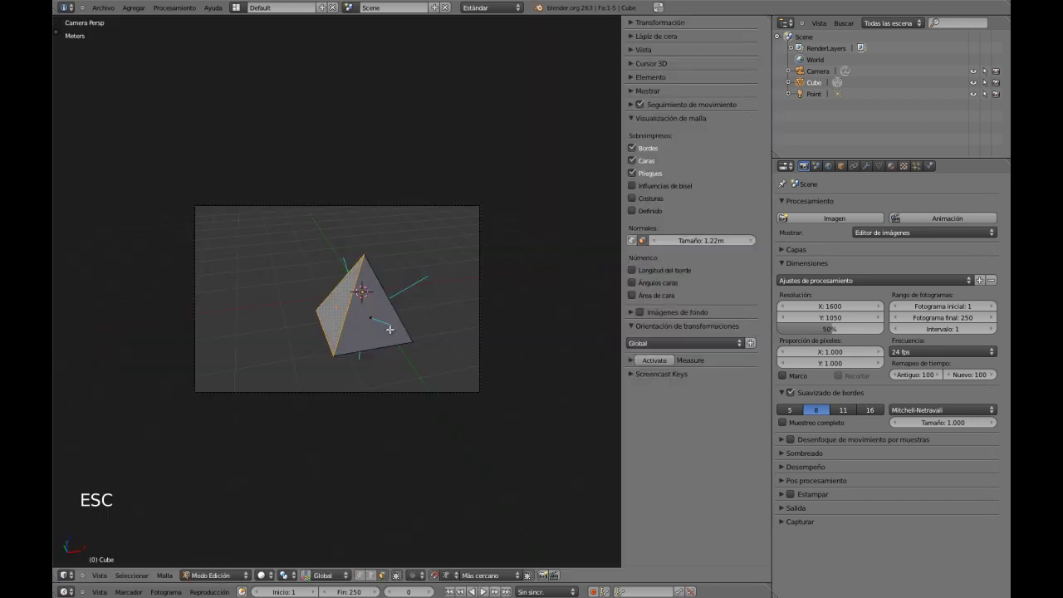
# Step: Hide the 3D view's properties sidebar
pyautogui.moveTo(389, 330); pyautogui.dragTo(410, 335, button='middle')
pyautogui.moveTo(465, 348); pyautogui.dragTo(449, 344, button='middle')
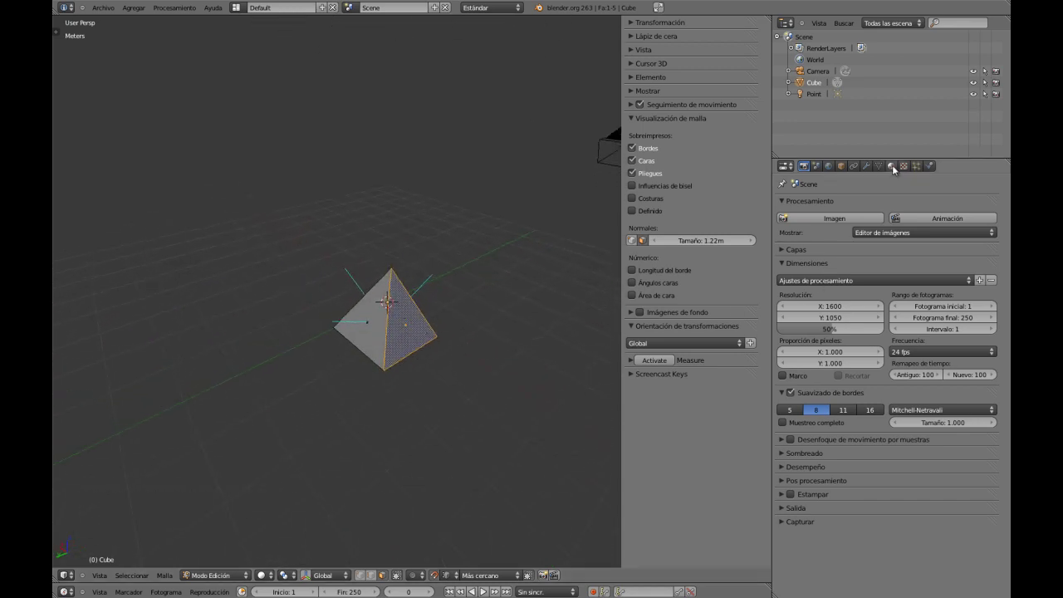
pyautogui.moveTo(423, 381)
pyautogui.mouseDown(button='middle')
pyautogui.moveTo(420, 361)
pyautogui.moveTo(416, 385)
pyautogui.mouseUp(button='middle')
pyautogui.press('n')
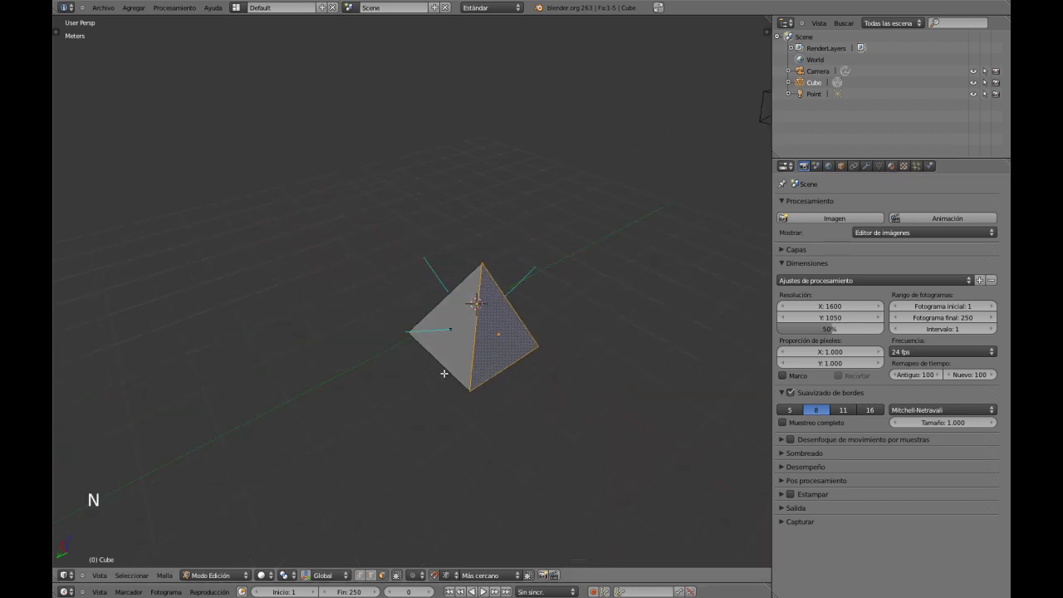
pyautogui.moveTo(508, 357); pyautogui.dragTo(502, 339, button='middle')
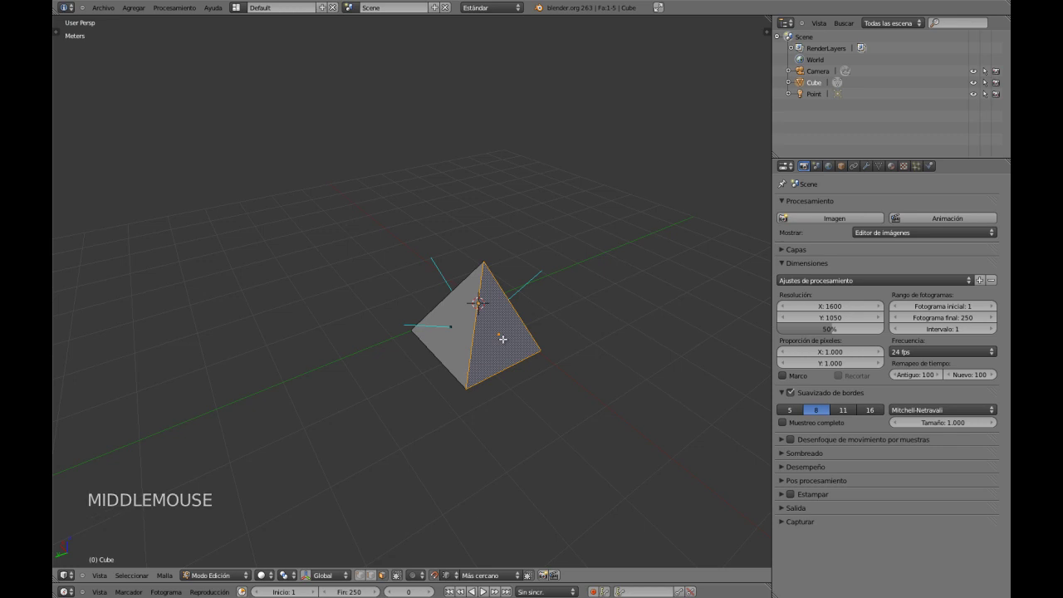
# Step: Flip the selected pyramid face's normal with Invertir normales
pyautogui.press('w')
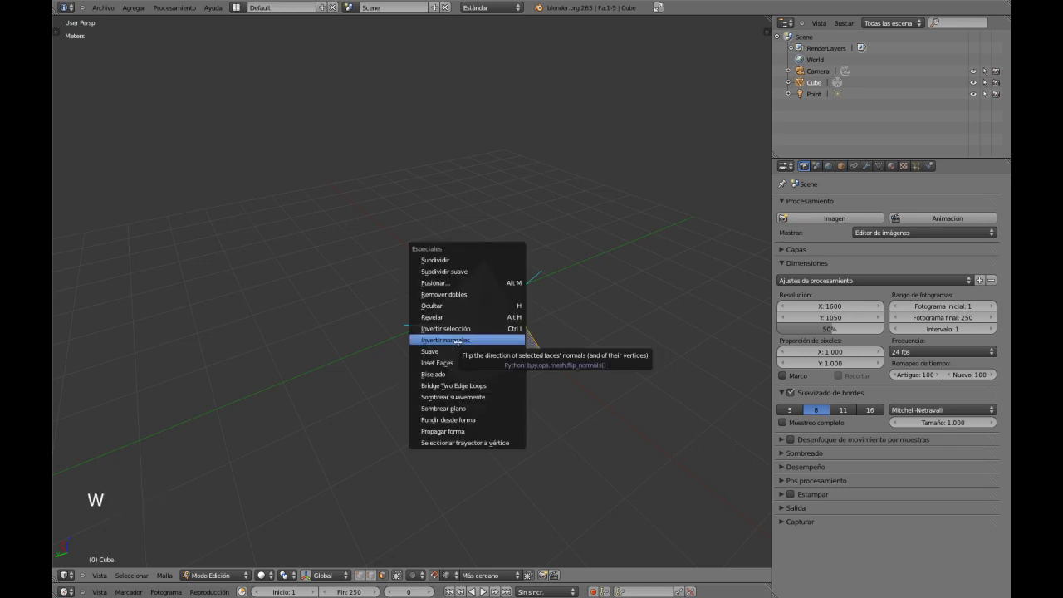
pyautogui.click(458, 341)
pyautogui.moveTo(498, 354); pyautogui.dragTo(503, 341, button='middle')
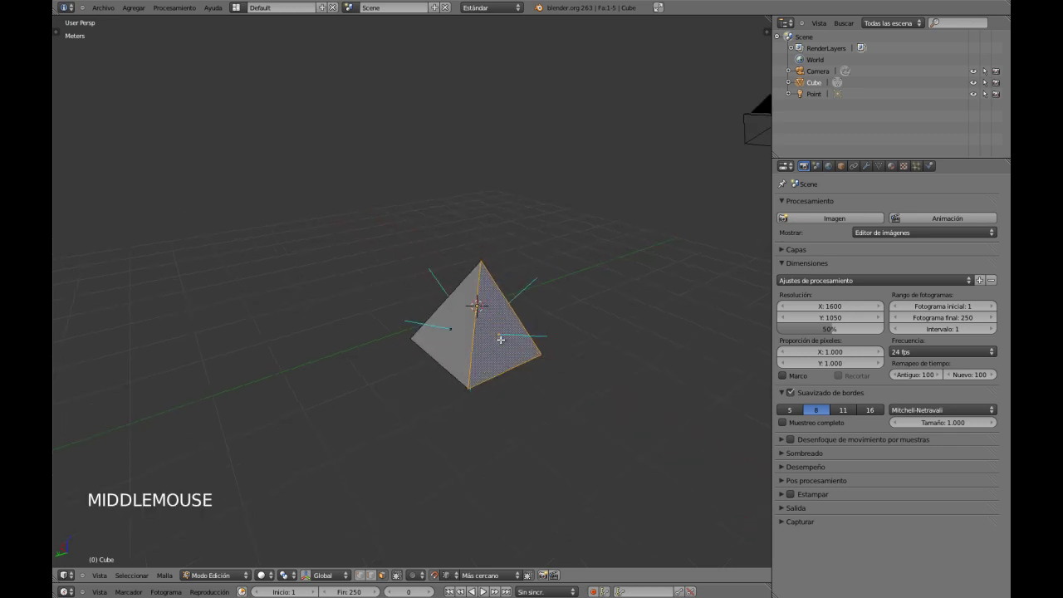
# Step: Display the vertex normals, switch off both the vertex and face normals, and hide the properties sidebar
pyautogui.press('n')
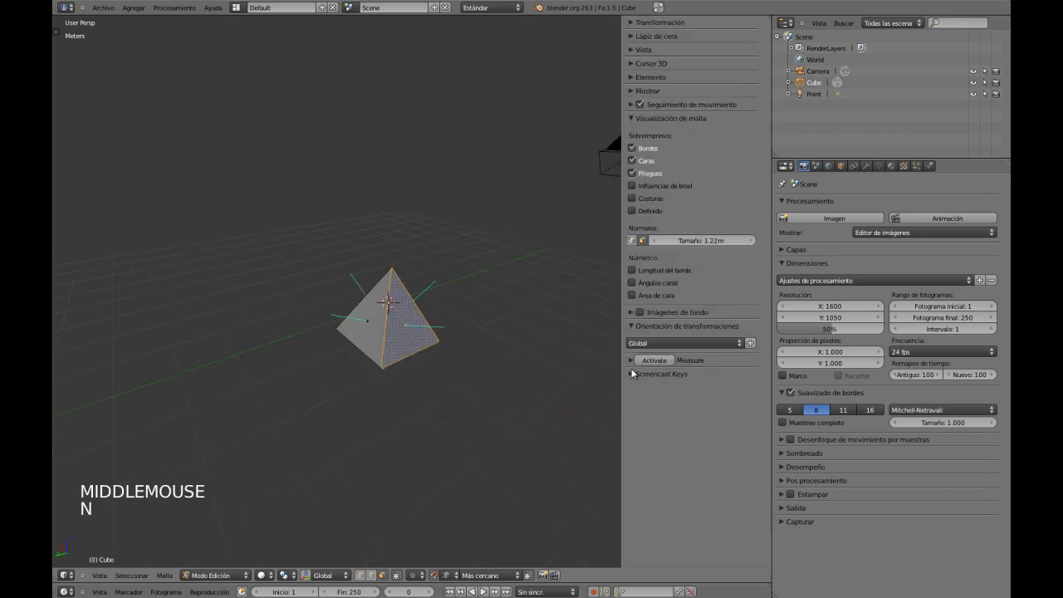
pyautogui.click(631, 241)
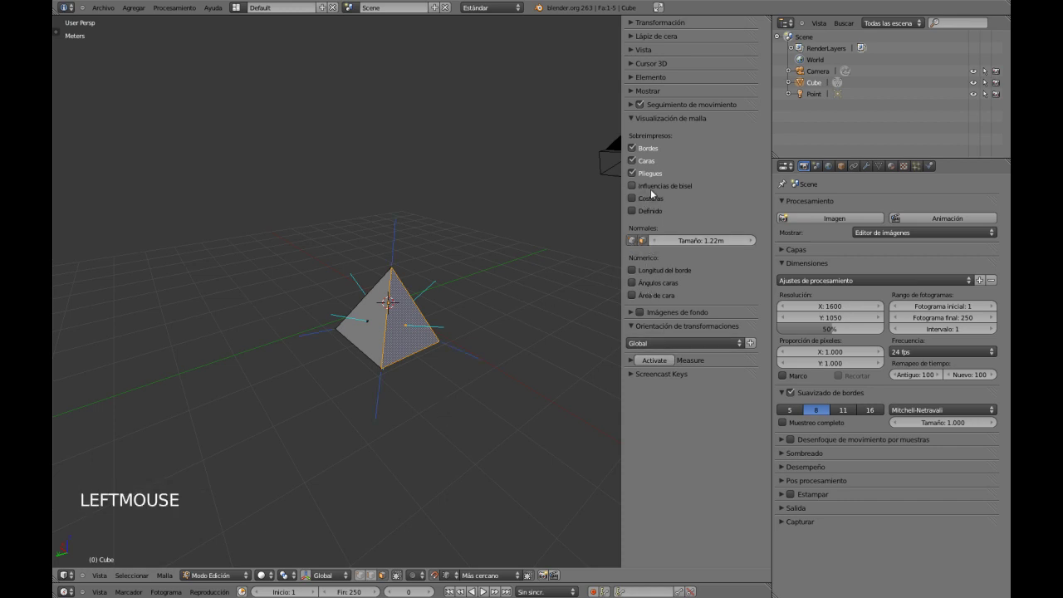
pyautogui.press('n')
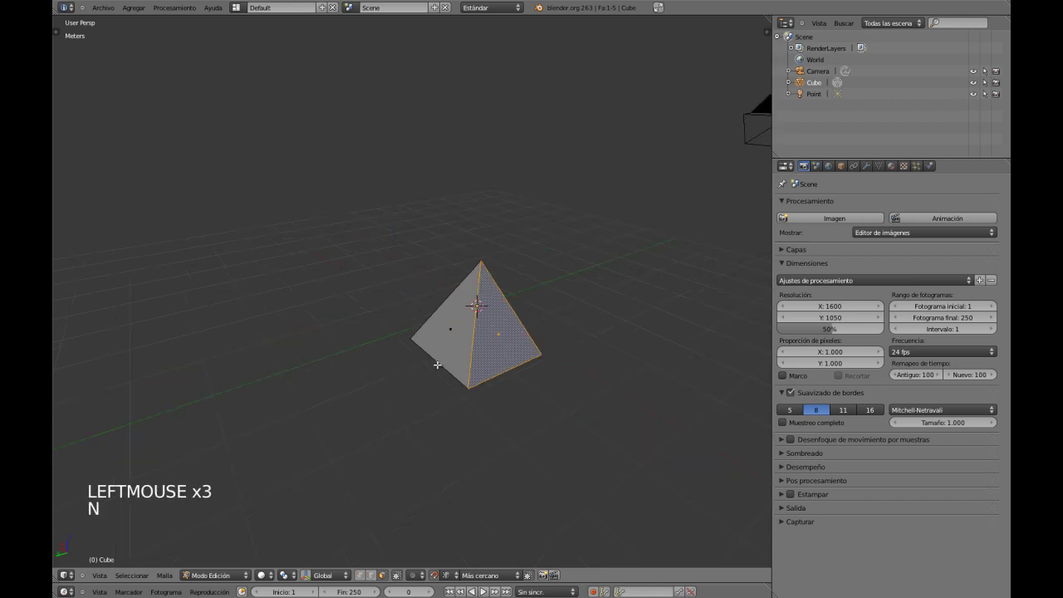
pyautogui.keyDown('shift'); pyautogui.moveTo(510, 361); pyautogui.dragTo(427, 373, button='middle'); pyautogui.keyUp('shift')
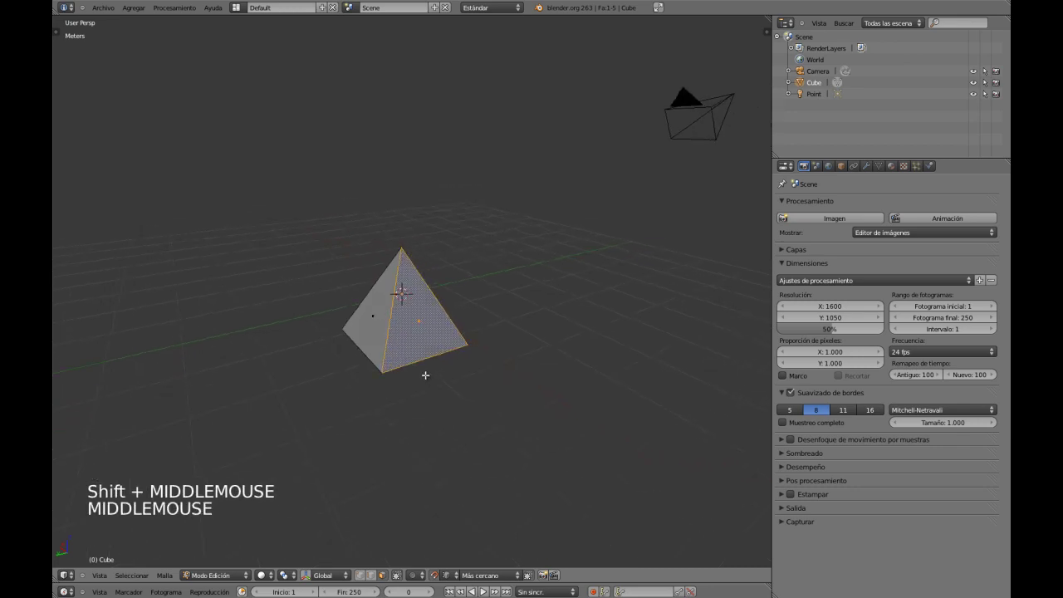
# Step: Examine the Especiales and Bordes operations available for the pyramid's selected face
pyautogui.click(478, 267)
pyautogui.press('w')
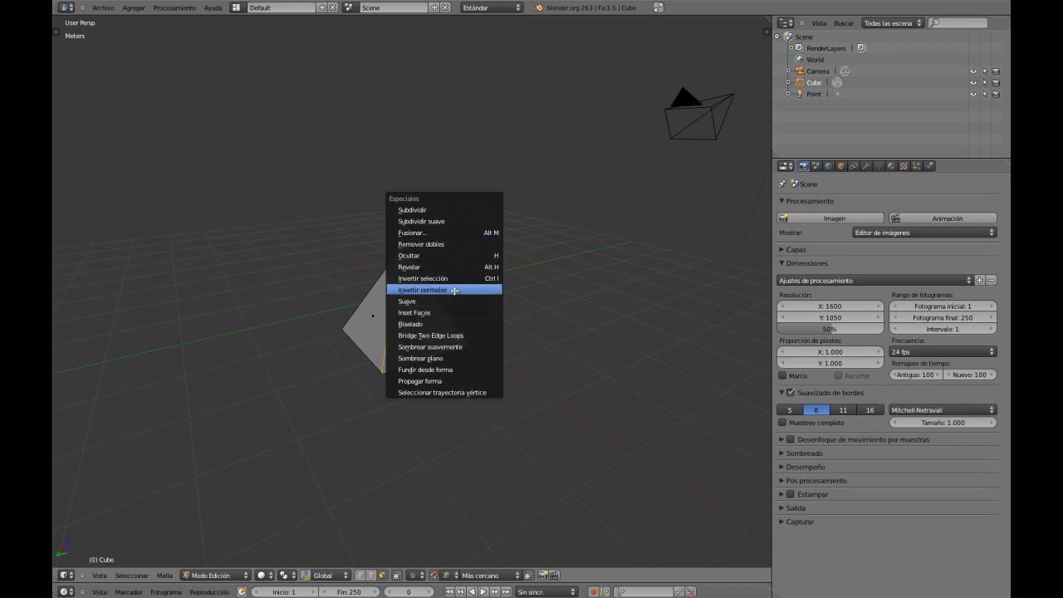
pyautogui.click(442, 358)
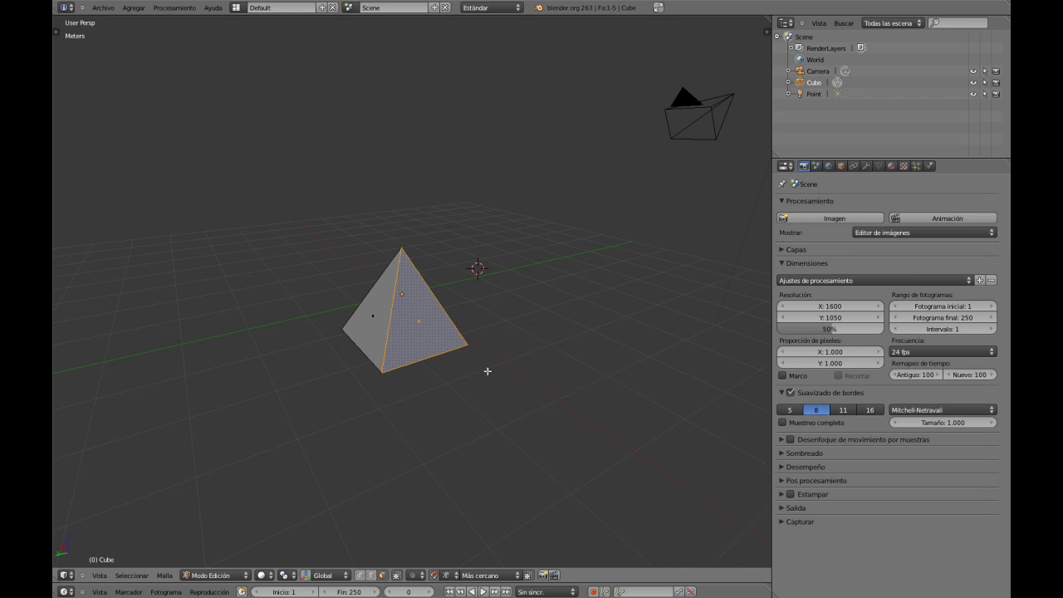
pyautogui.moveTo(488, 371); pyautogui.dragTo(496, 372, button='middle')
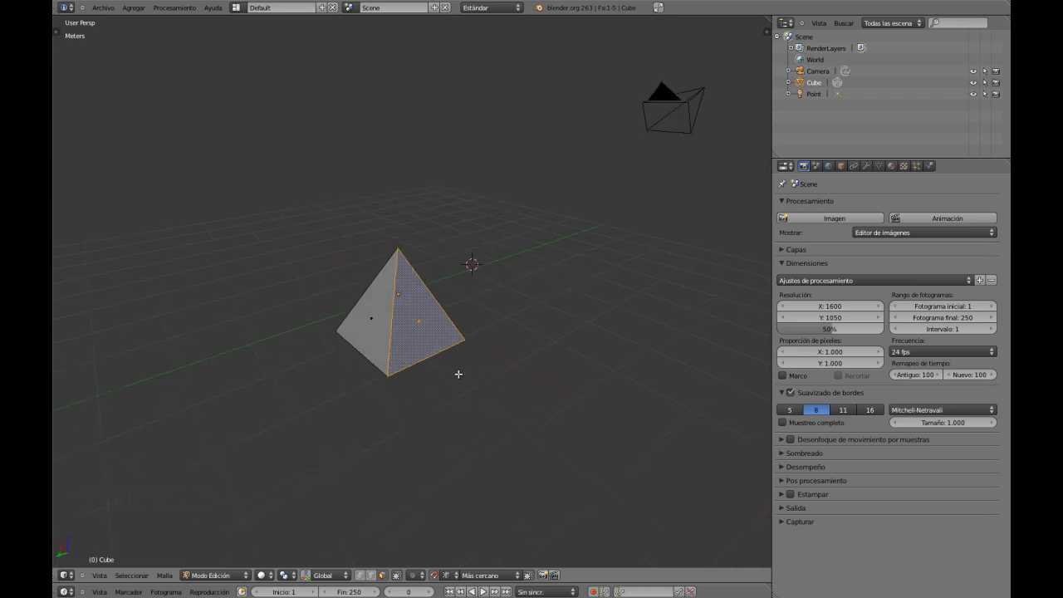
pyautogui.hotkey('ctrl', 'e')
pyautogui.moveTo(433, 363)
pyautogui.mouseDown(button='middle')
pyautogui.moveTo(440, 315)
pyautogui.moveTo(430, 266)
pyautogui.moveTo(491, 385)
pyautogui.moveTo(423, 397)
pyautogui.moveTo(452, 357)
pyautogui.mouseUp(button='middle')
pyautogui.hotkey('ctrl', 'e')
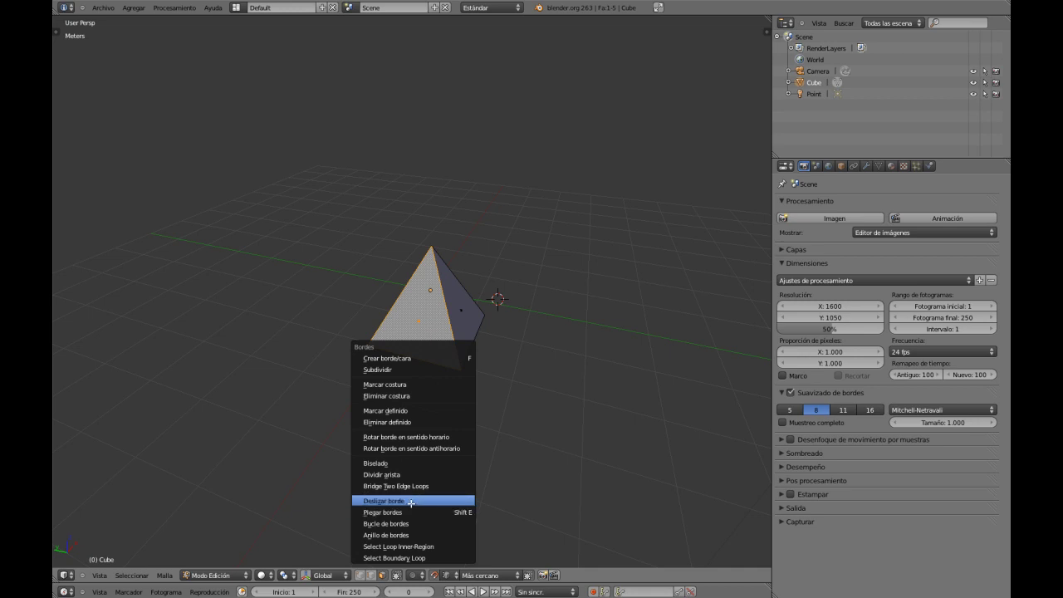
pyautogui.moveTo(502, 366); pyautogui.dragTo(457, 371, button='middle')
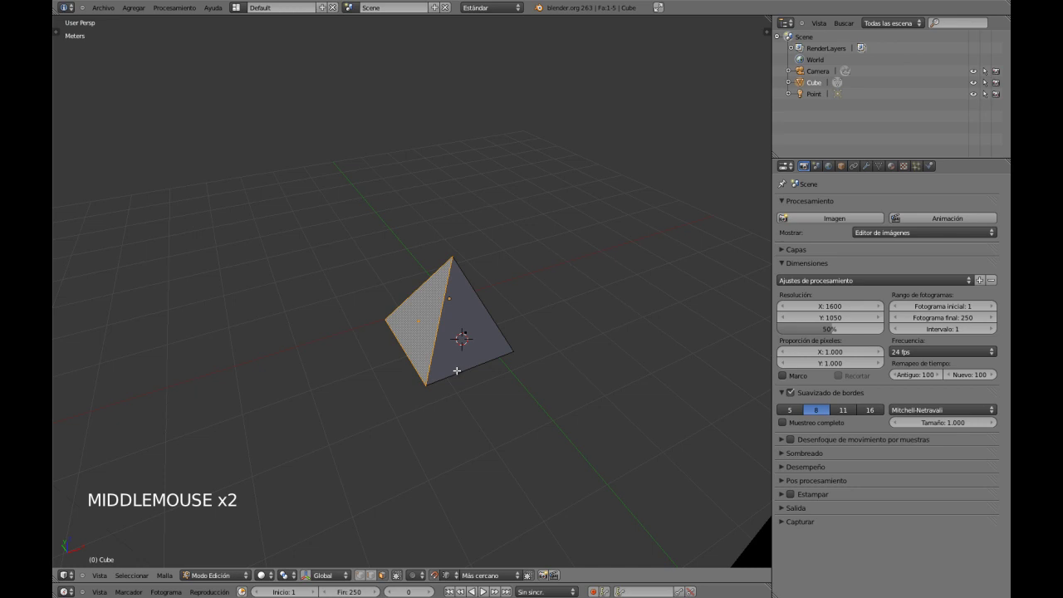
# Step: Return to object mode and delete the pyramid
pyautogui.press('Tab')
pyautogui.press('x')
pyautogui.click(456, 371)
# Step: Reset the 3D cursor to the scene centre and add a cube mesh there
pyautogui.hotkey('shift', 'a')
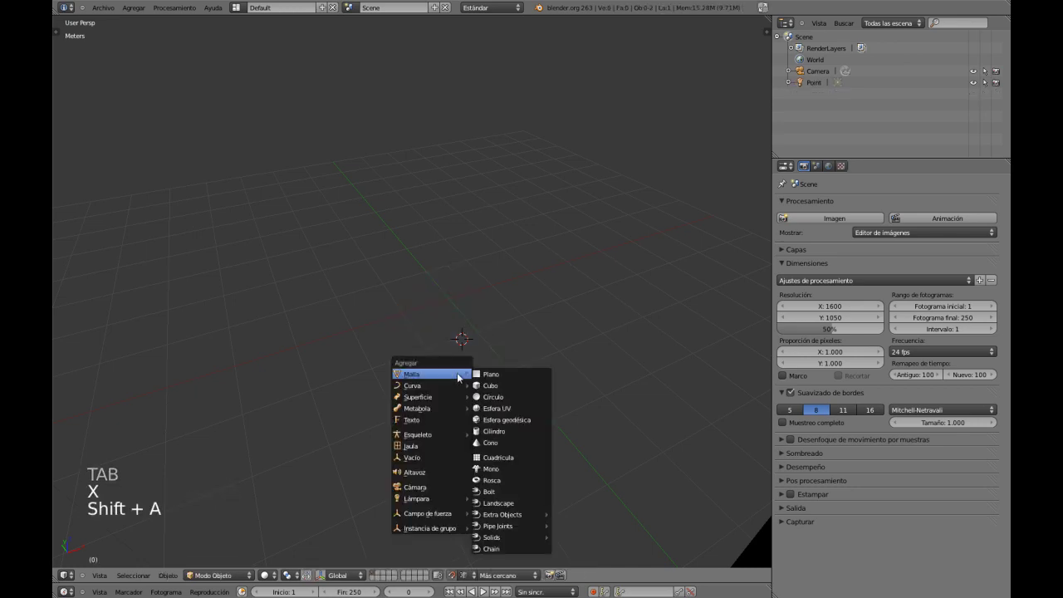
pyautogui.hotkey('shift', 'c')
pyautogui.hotkey('shift', 'a')
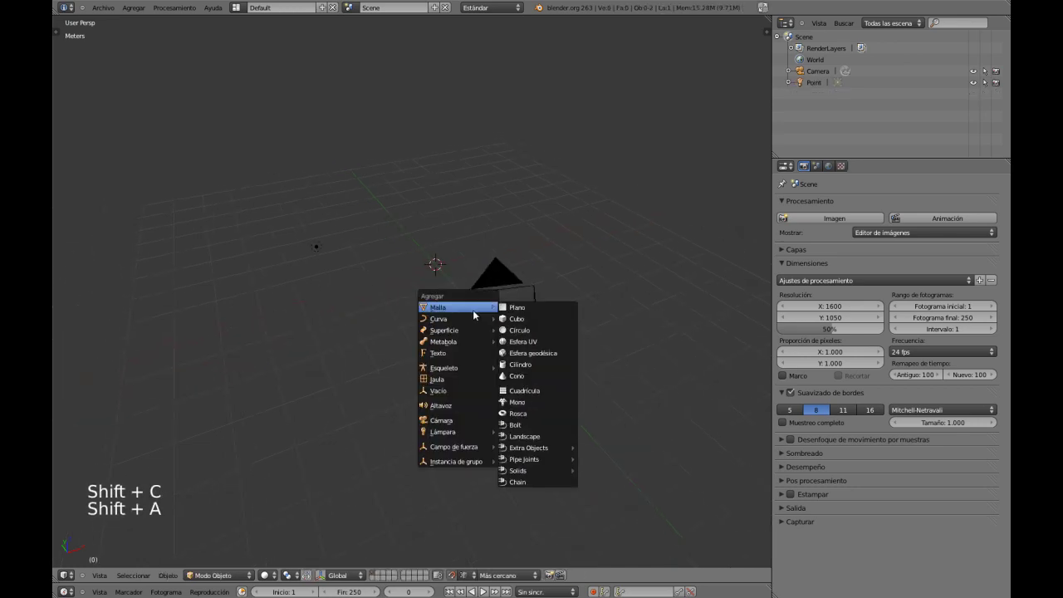
pyautogui.click(512, 321)
# Step: Enter edit mode and cut a centred edge loop around the cube
pyautogui.moveTo(404, 322); pyautogui.dragTo(493, 305, button='middle')
pyautogui.press('Tab')
pyautogui.hotkey('ctrl', 'r')
pyautogui.rightClick(471, 258)
# Step: Slide the new edge loop close to one side face of the cube with Deslizar borde
pyautogui.hotkey('ctrl', 'e')
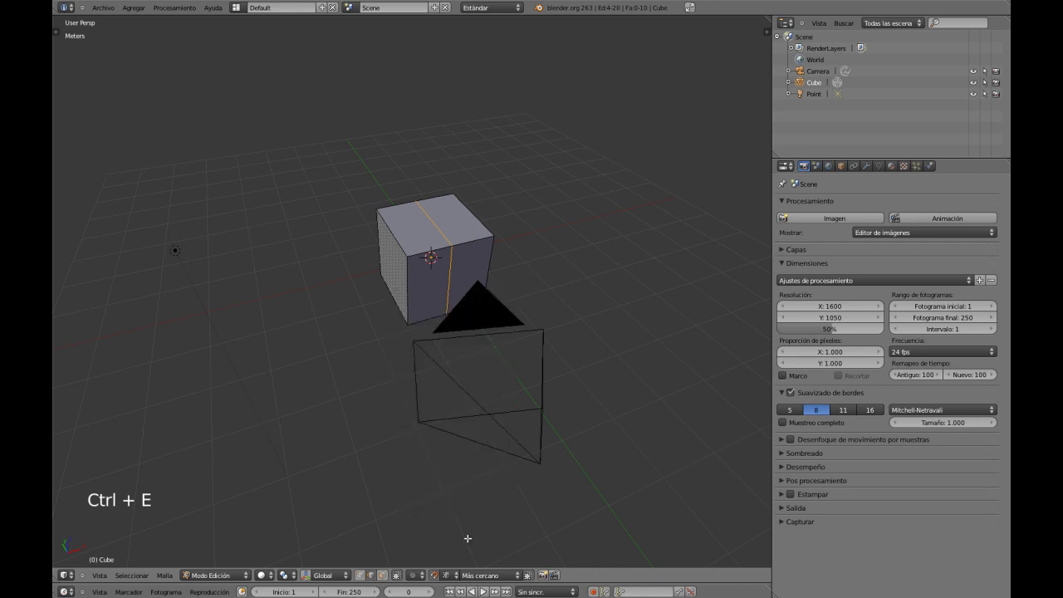
pyautogui.hotkey('ctrl', 'e')
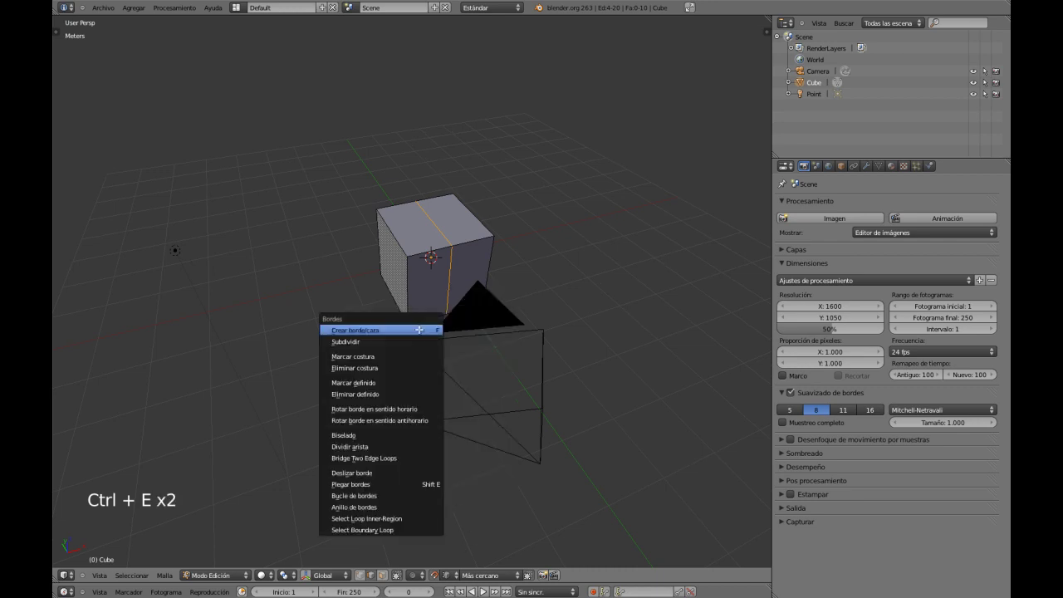
pyautogui.click(396, 472)
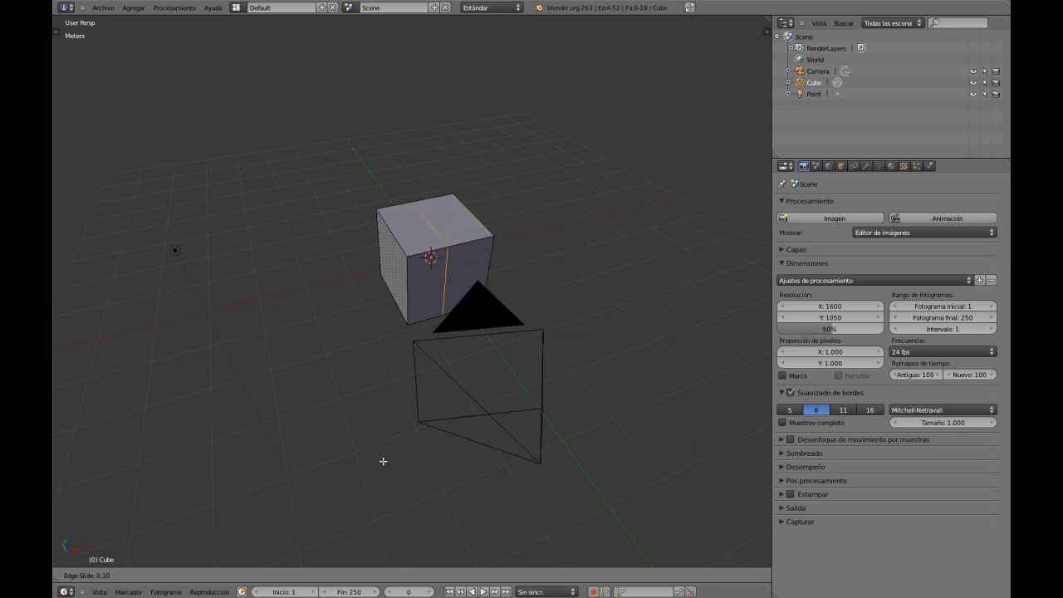
pyautogui.click(363, 466)
# Step: Slide the edge loop across the cube until it sits close to the opposite side face
pyautogui.moveTo(368, 446); pyautogui.dragTo(633, 331, button='middle')
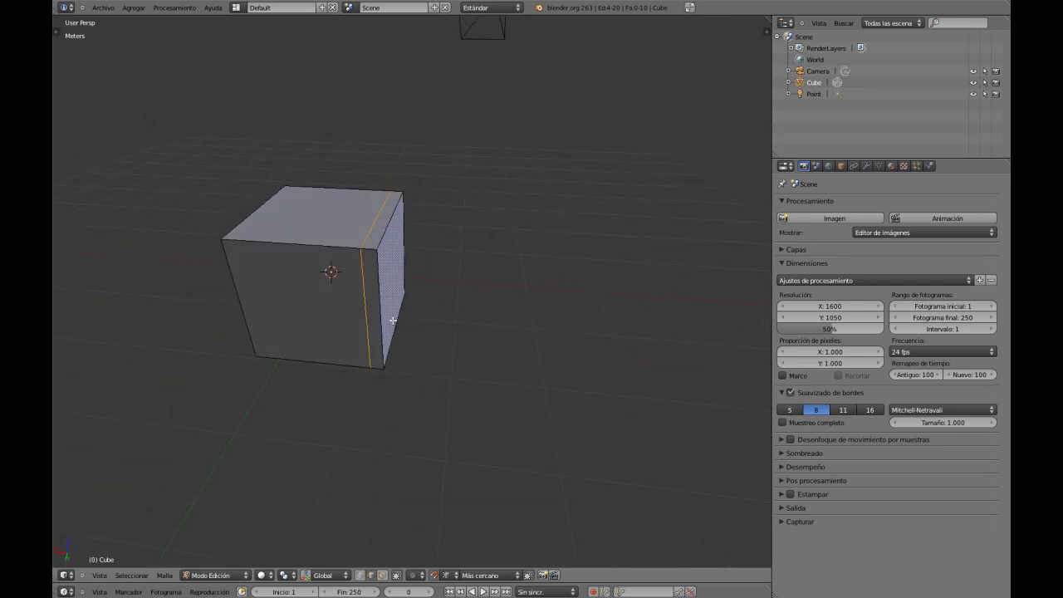
pyautogui.hotkey('ctrl', 'e')
pyautogui.click(338, 314)
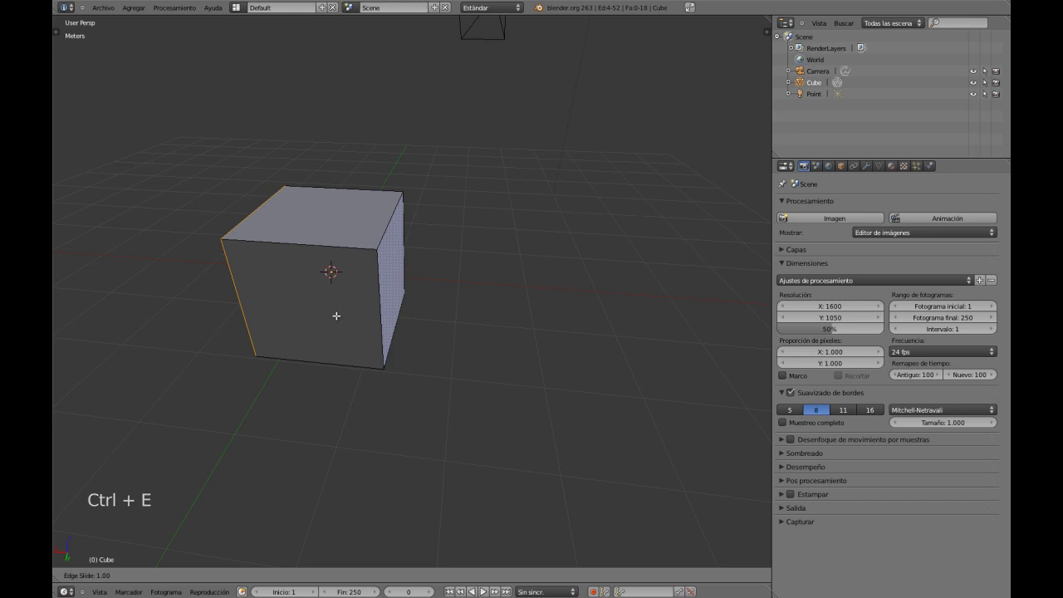
pyautogui.click(347, 312)
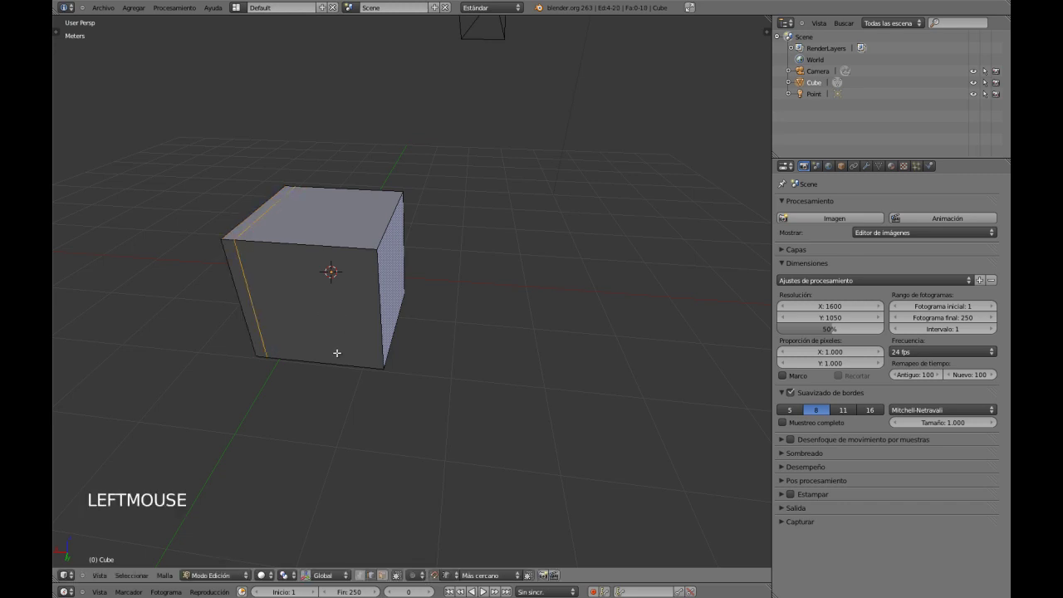
pyautogui.moveTo(385, 428); pyautogui.dragTo(339, 287, button='middle')
pyautogui.moveTo(275, 299); pyautogui.dragTo(310, 370, button='middle')
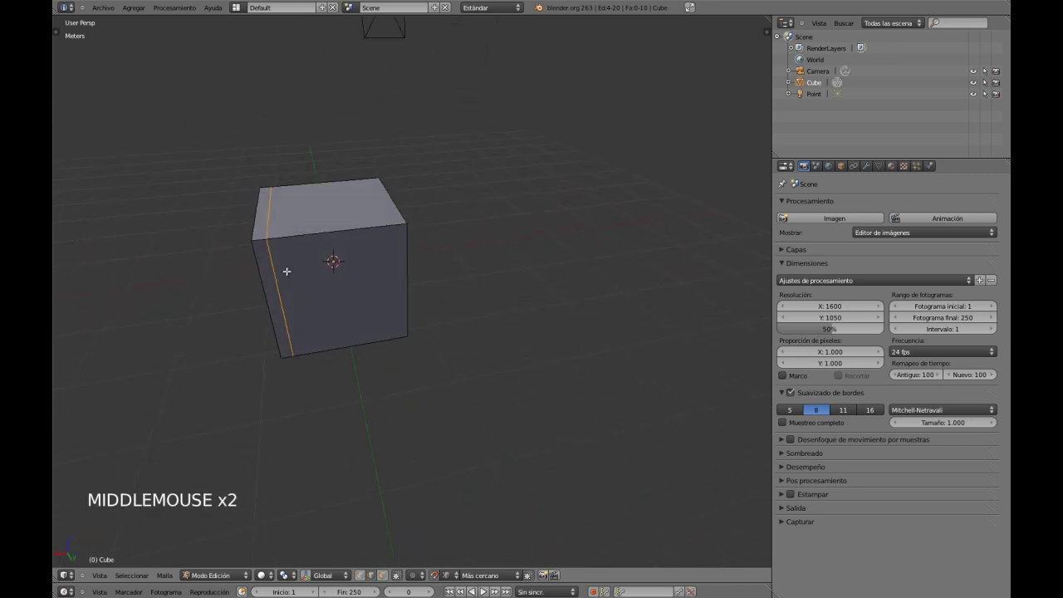
# Step: Cut a second edge loop around the cube and place it right beside the first one
pyautogui.press('s')
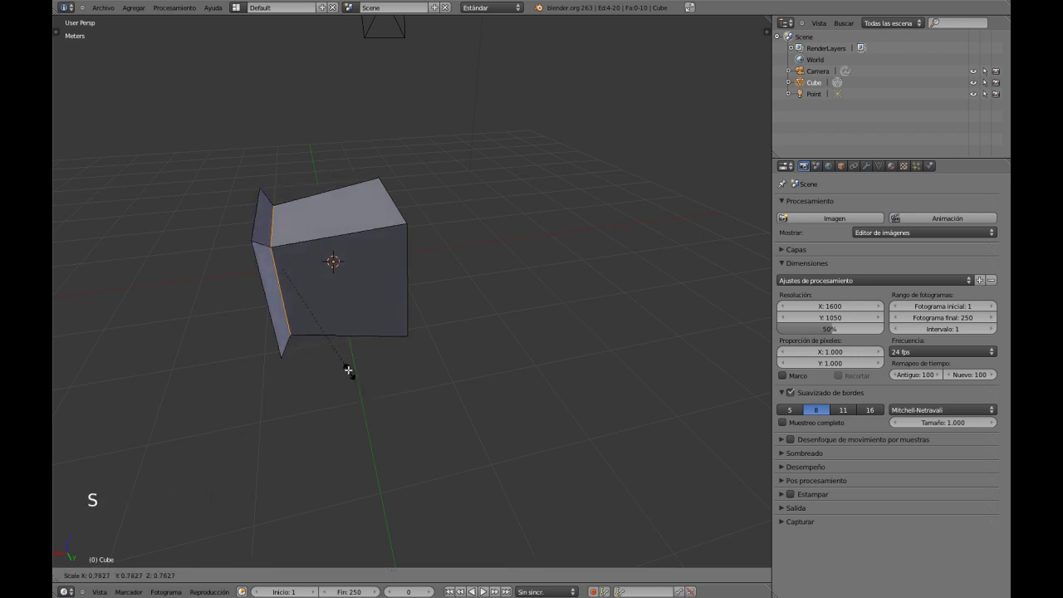
pyautogui.rightClick(348, 368)
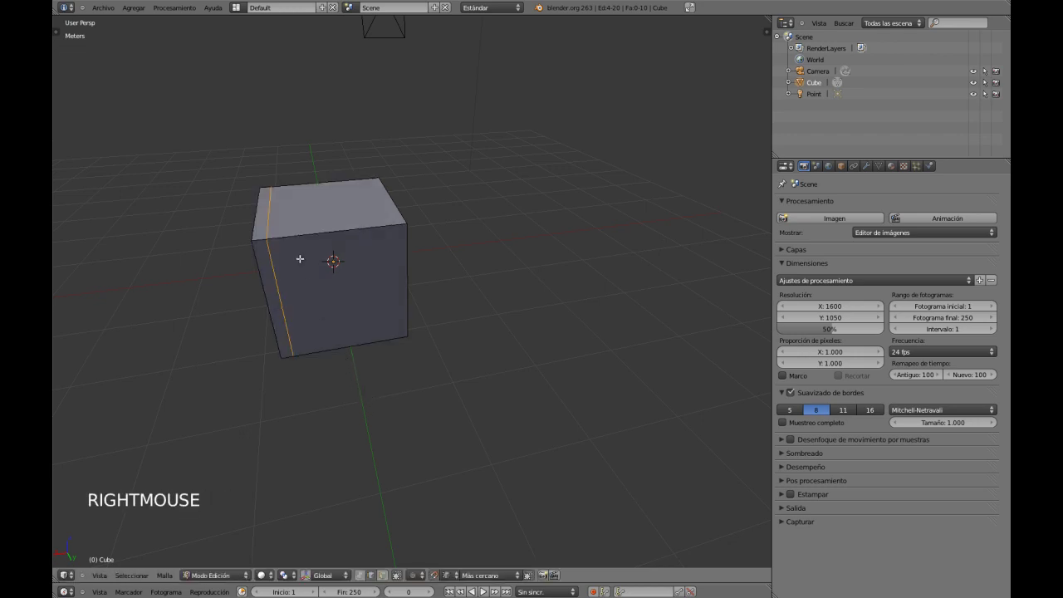
pyautogui.hotkey('ctrl', 'r')
pyautogui.click(346, 223)
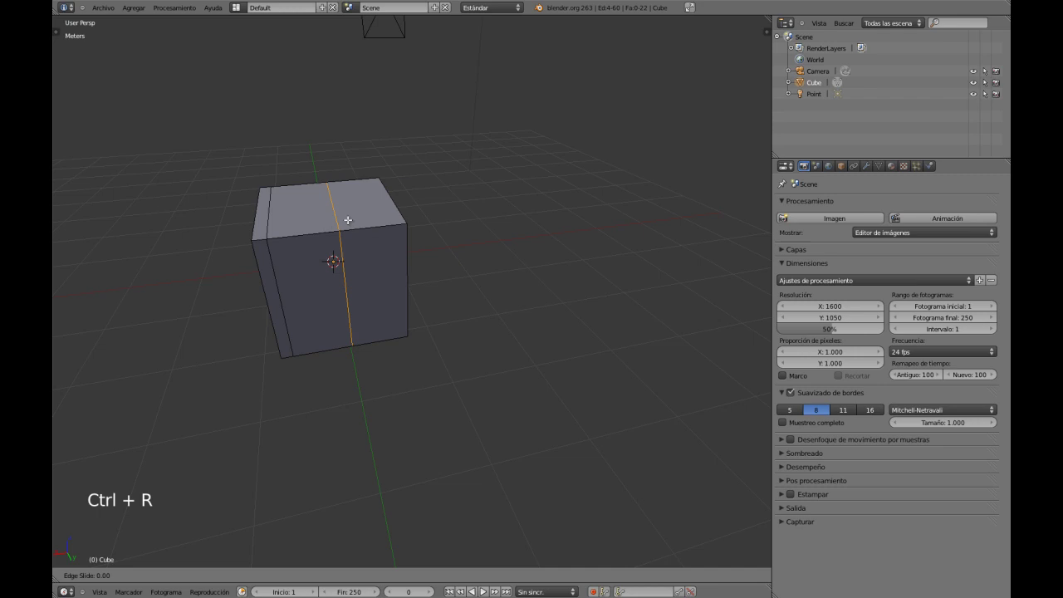
pyautogui.click(299, 226)
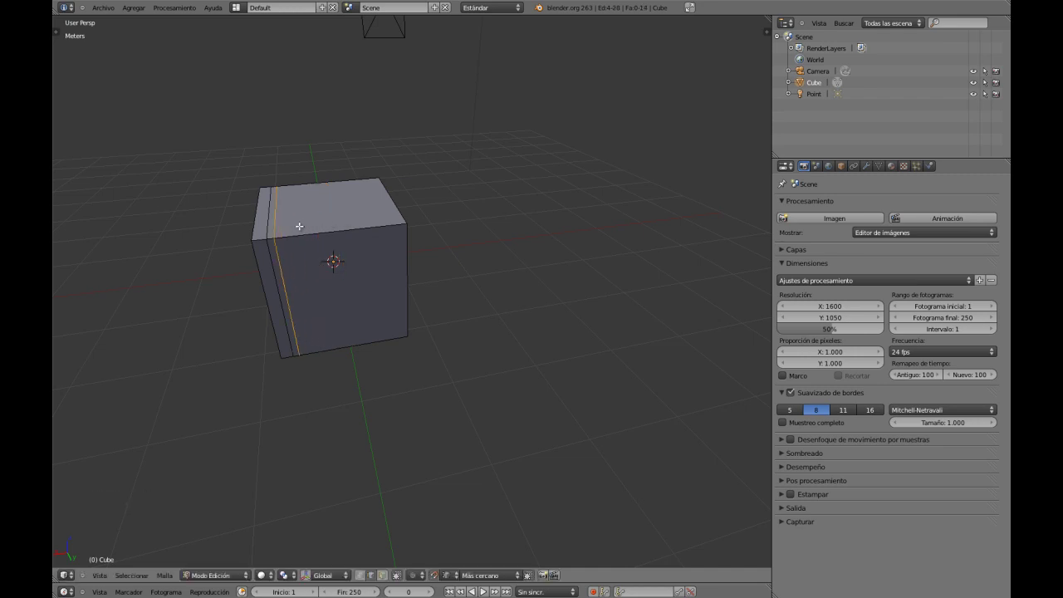
# Step: Select both neighbouring edge loops and scale them down to about 0.75 to form a groove
pyautogui.keyDown('alt'); pyautogui.keyDown('shift'); pyautogui.rightClick(276, 286); pyautogui.keyUp('shift'); pyautogui.keyUp('alt')
pyautogui.press('s')
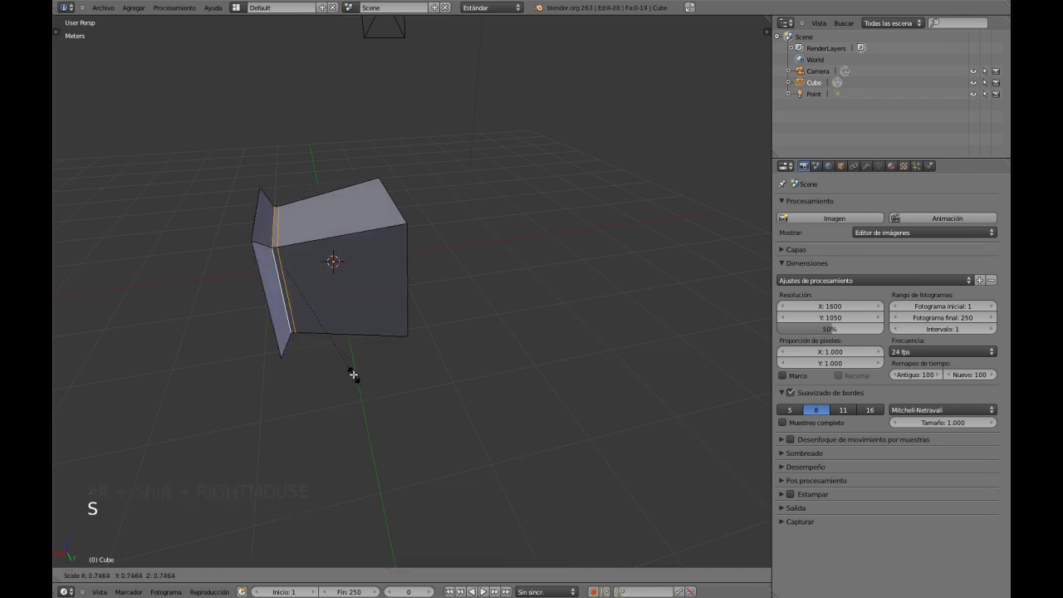
pyautogui.click(353, 375)
# Step: Examine the Bordes and Vértices operations available for the selected edge loops
pyautogui.moveTo(354, 374); pyautogui.dragTo(376, 313, button='middle')
pyautogui.hotkey('ctrl', 'e')
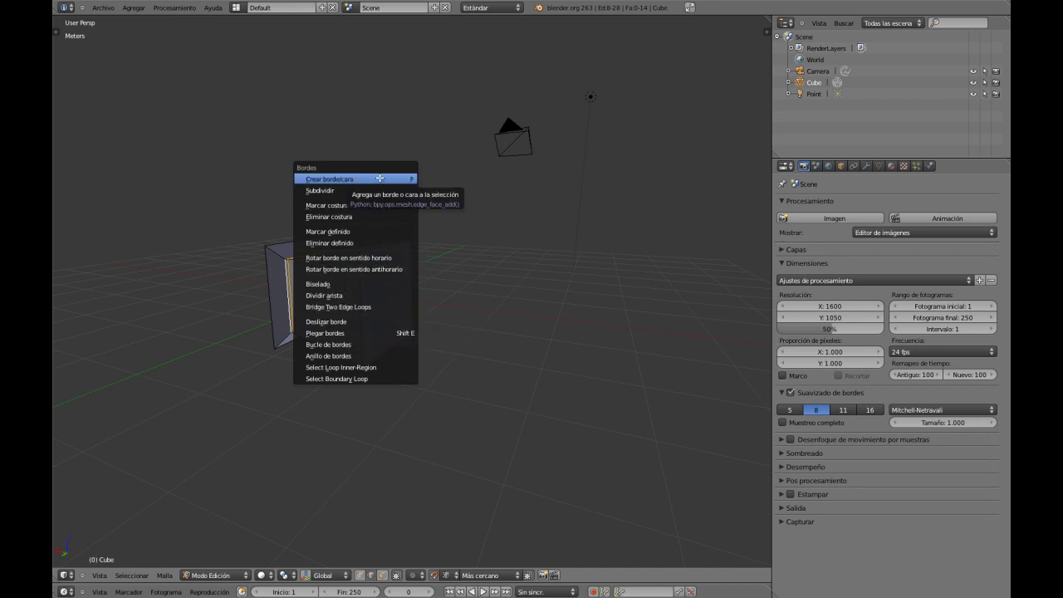
pyautogui.moveTo(446, 369)
pyautogui.mouseDown(button='middle')
pyautogui.moveTo(437, 351)
pyautogui.moveTo(449, 329)
pyautogui.moveTo(438, 371)
pyautogui.mouseUp(button='middle')
pyautogui.hotkey('ctrl', 'v')
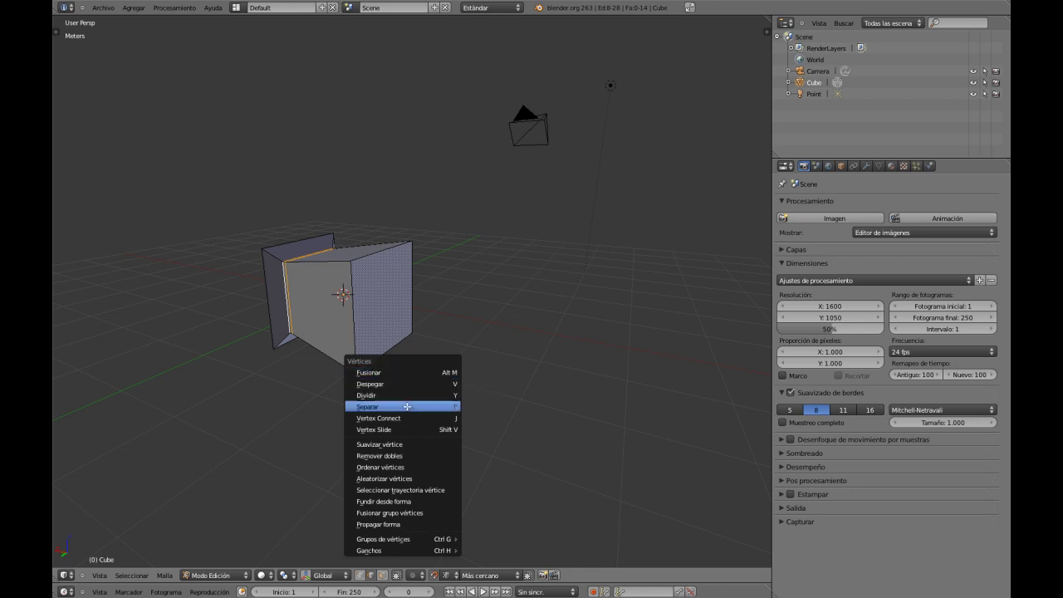
pyautogui.moveTo(415, 552)
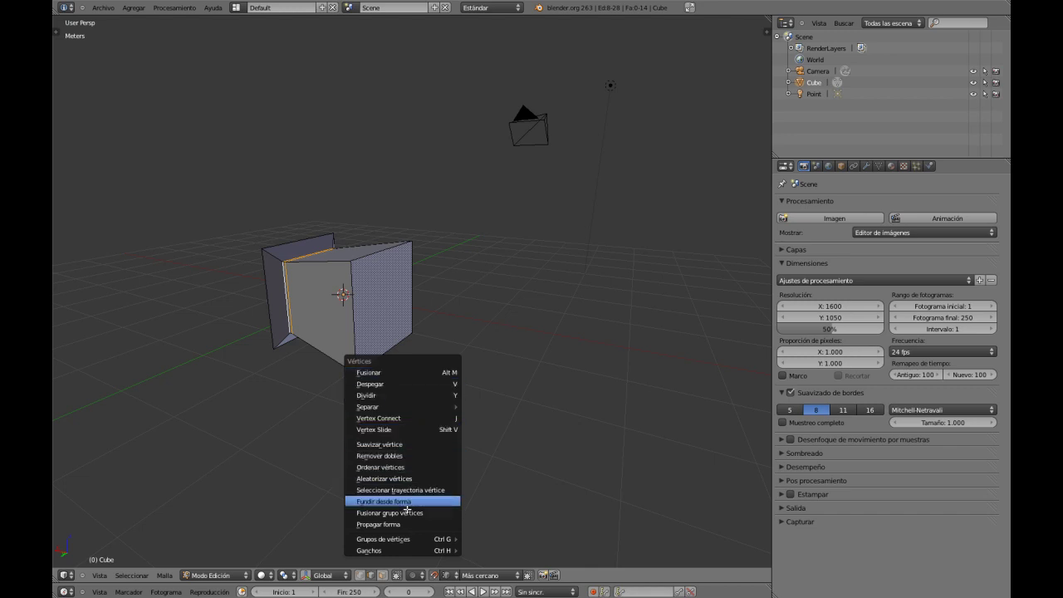
pyautogui.moveTo(407, 364); pyautogui.dragTo(418, 387, button='middle')
pyautogui.hotkey('ctrl', 'e')
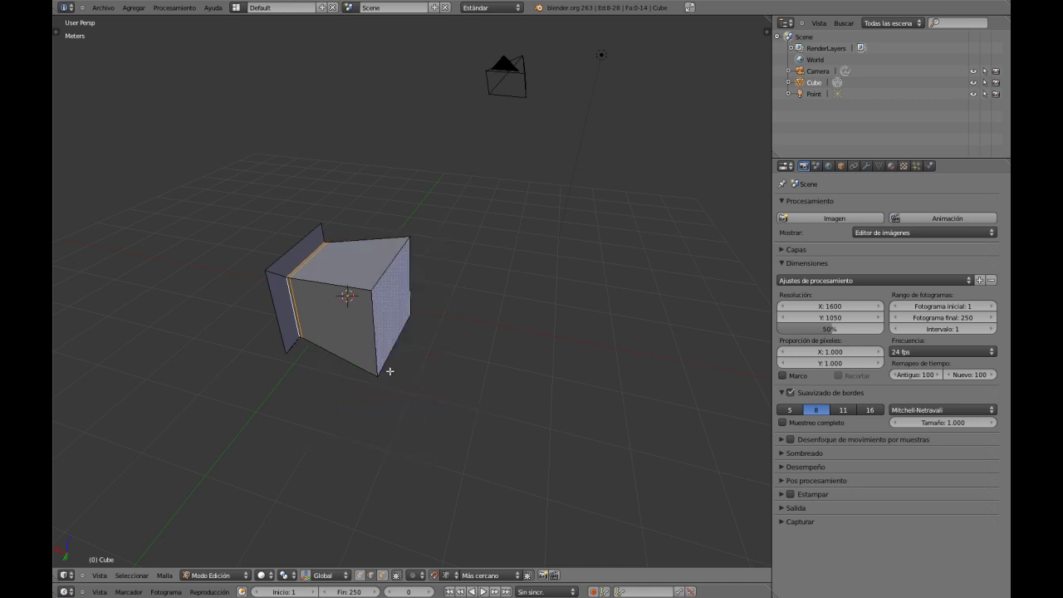
pyautogui.keyDown('shift'); pyautogui.moveTo(376, 350); pyautogui.dragTo(427, 362, button='middle'); pyautogui.keyUp('shift')
pyautogui.hotkey('ctrl', 'e')
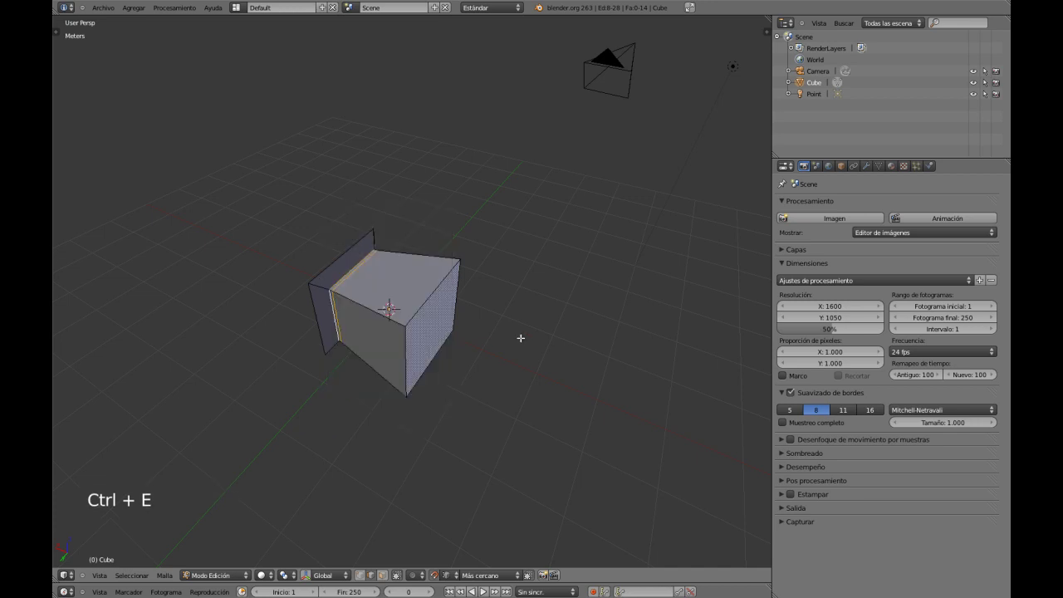
pyautogui.hotkey('ctrl', 'v')
# Step: Select the two opposite long edges of the cube's top face and extrude them straight up along global Z
pyautogui.moveTo(458, 382); pyautogui.dragTo(420, 314, button='middle')
pyautogui.rightClick(423, 303)
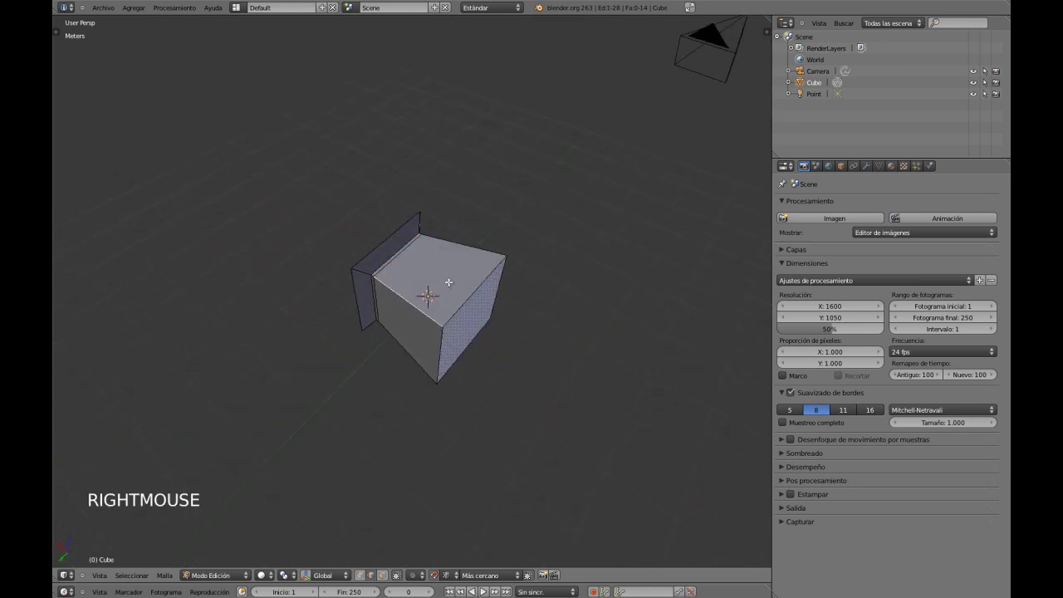
pyautogui.keyDown('shift'); pyautogui.rightClick(462, 245); pyautogui.keyUp('shift')
pyautogui.moveTo(458, 372); pyautogui.dragTo(465, 346, button='middle')
pyautogui.press('e')
pyautogui.press('e')
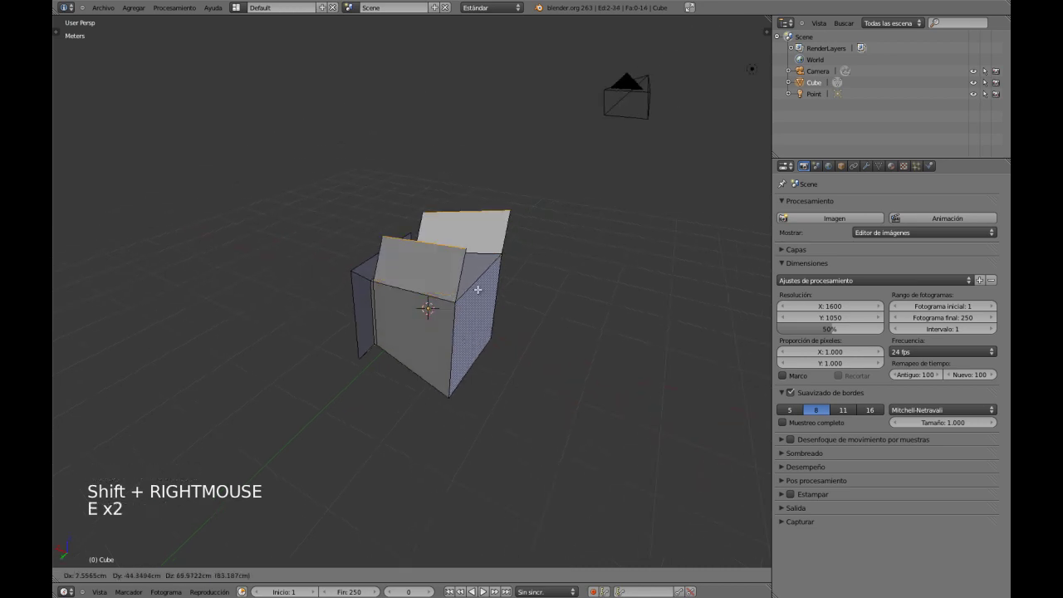
pyautogui.rightClick(501, 354)
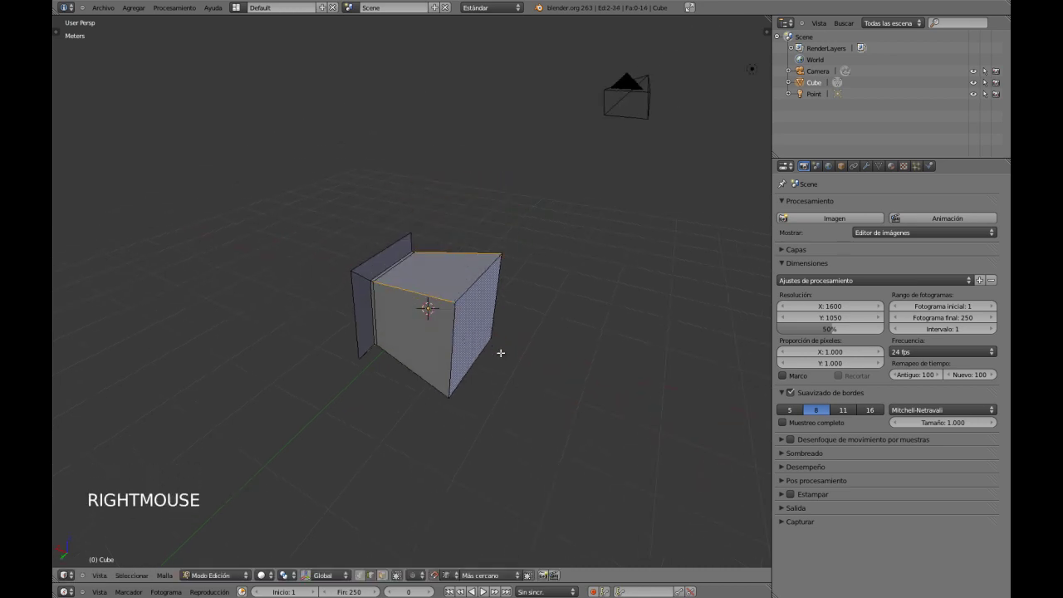
pyautogui.press('g')
pyautogui.press('g')
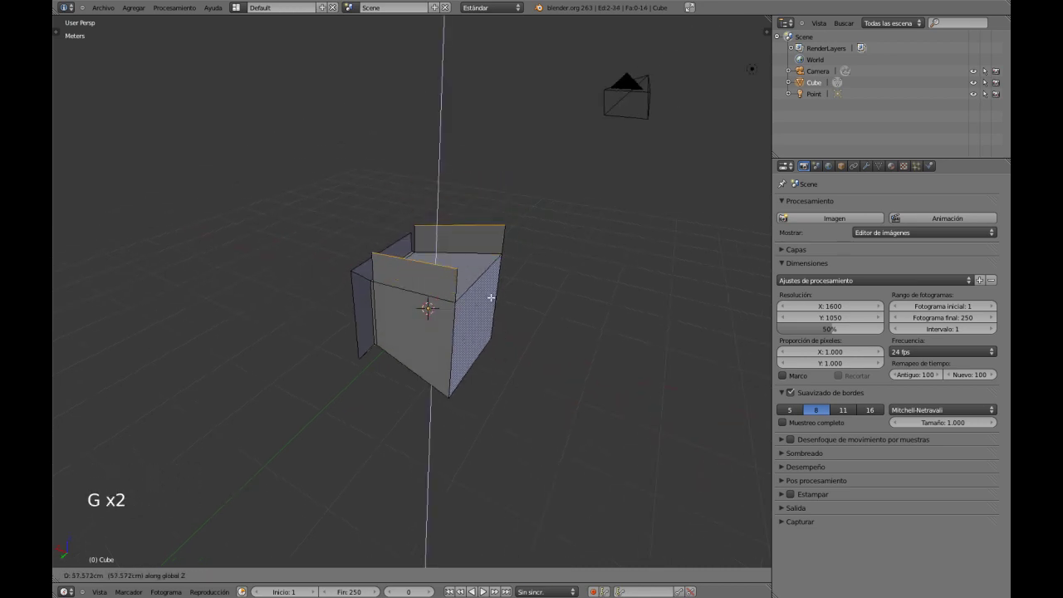
pyautogui.click(491, 261)
# Step: Select the two raised edges and fill a face between them to roof over the extruded walls
pyautogui.rightClick(433, 227)
pyautogui.keyDown('shift'); pyautogui.rightClick(461, 193); pyautogui.keyUp('shift')
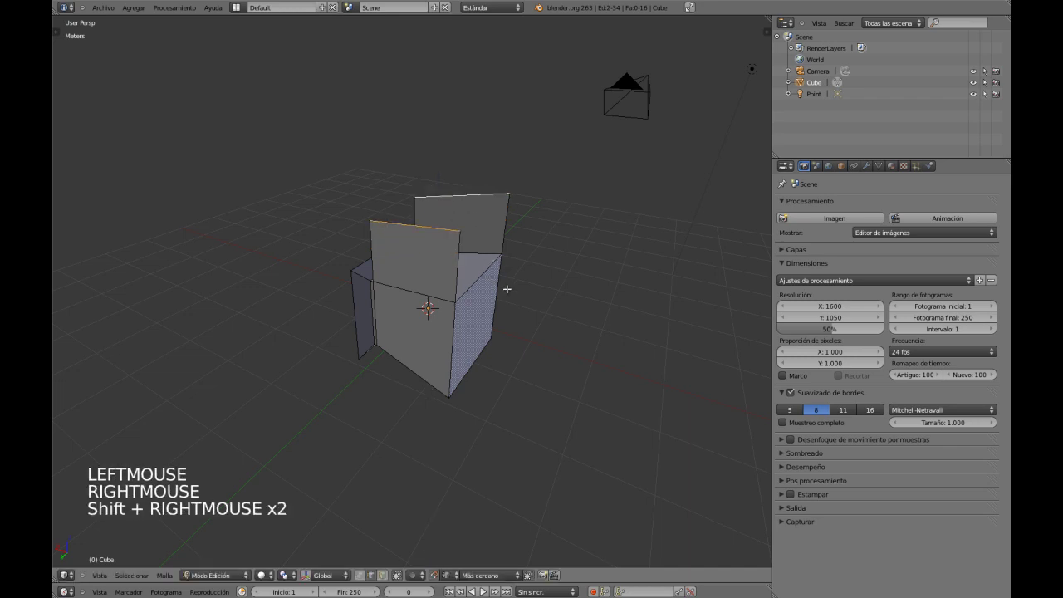
pyautogui.press('f')
pyautogui.moveTo(504, 289); pyautogui.dragTo(426, 283, button='middle')
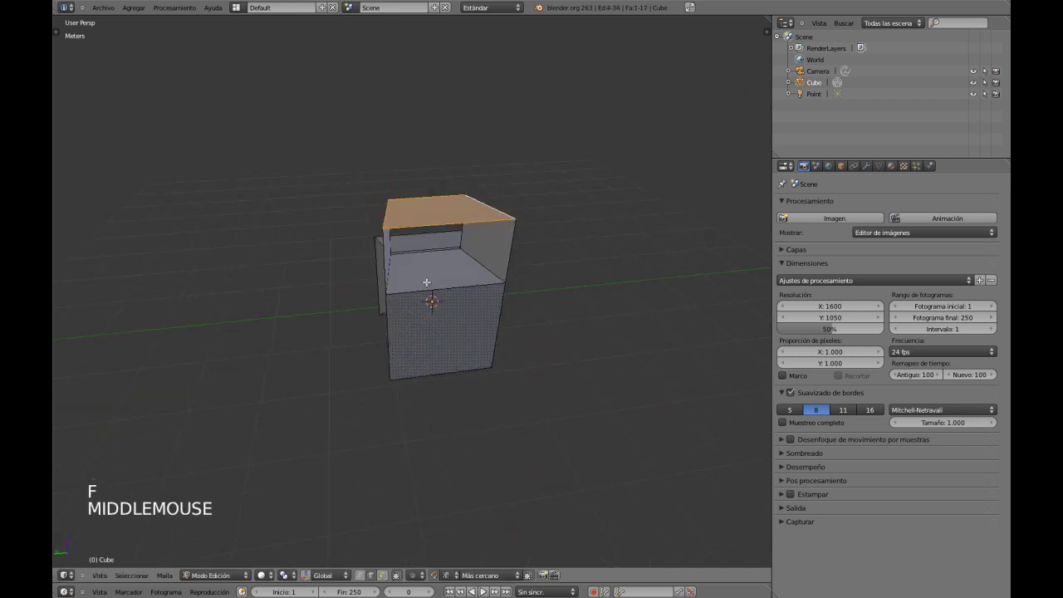
# Step: Try to close one open side of the raised section with a face, using its surrounding edges
pyautogui.keyDown('shift'); pyautogui.rightClick(386, 269); pyautogui.keyUp('shift')
pyautogui.keyDown('shift'); pyautogui.rightClick(508, 261); pyautogui.keyUp('shift')
pyautogui.press('f')
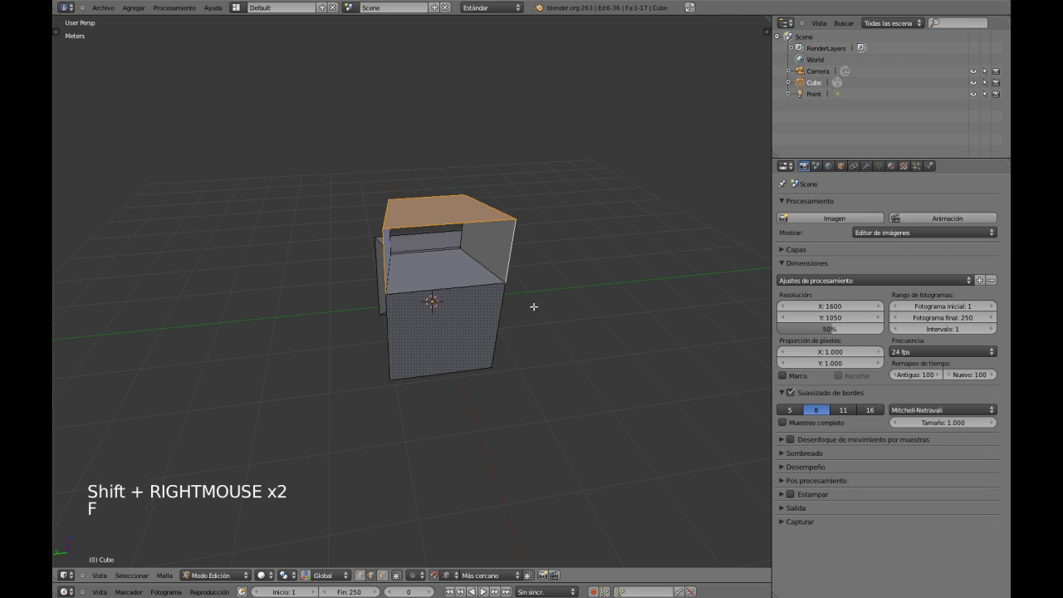
pyautogui.rightClick(460, 228)
pyautogui.keyDown('shift'); pyautogui.rightClick(456, 289); pyautogui.keyUp('shift')
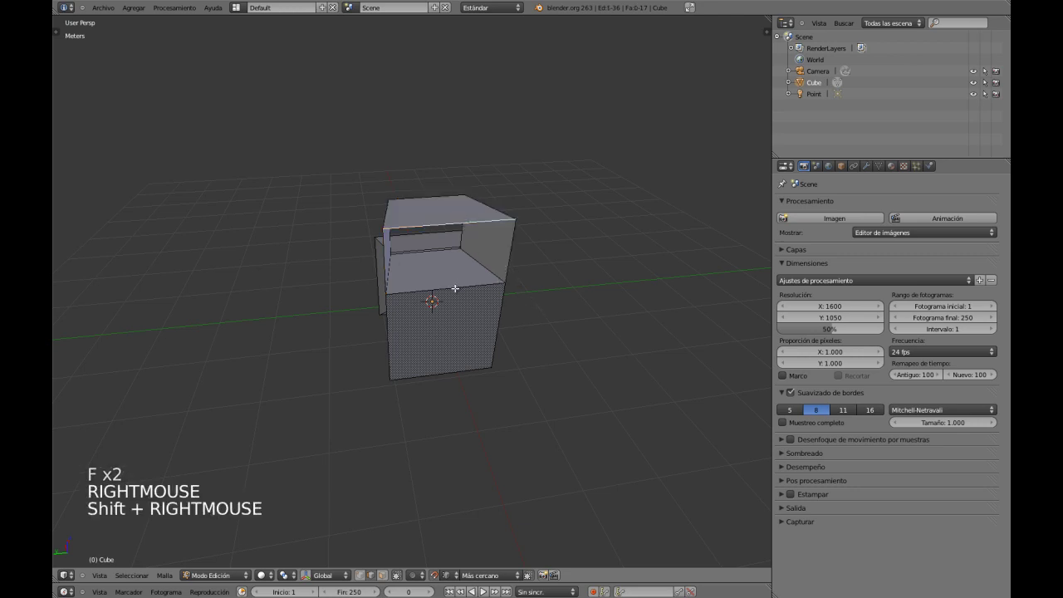
pyautogui.keyDown('shift'); pyautogui.rightClick(456, 289); pyautogui.keyUp('shift')
pyautogui.press('f')
# Step: Try to fill the opposite opening of the raised section with a face, and undo the side fills
pyautogui.moveTo(456, 289); pyautogui.dragTo(236, 337, button='middle')
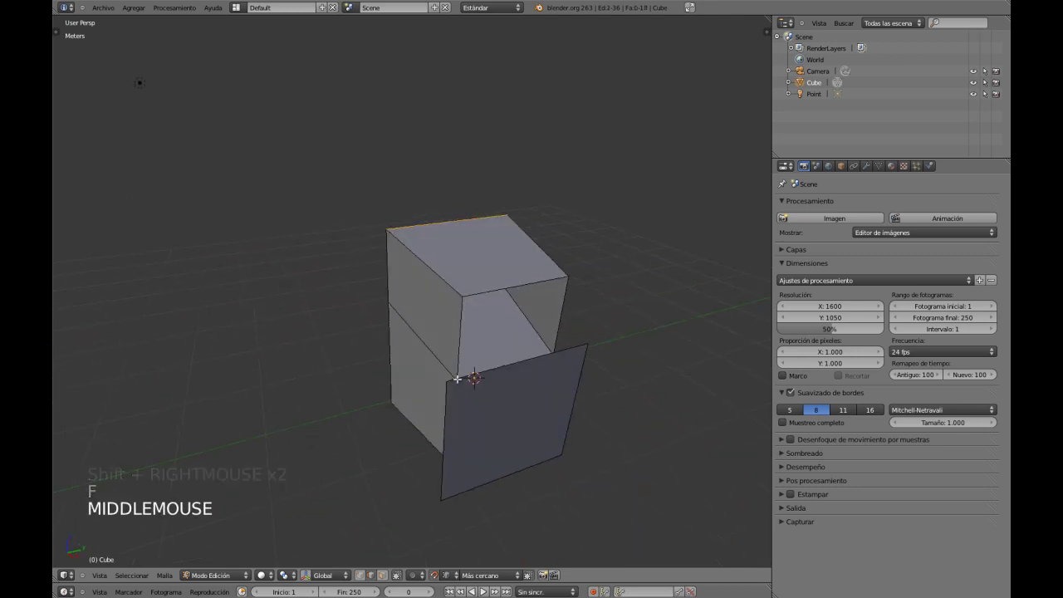
pyautogui.moveTo(524, 340); pyautogui.dragTo(562, 357, button='middle')
pyautogui.keyDown('shift'); pyautogui.rightClick(543, 336); pyautogui.keyUp('shift')
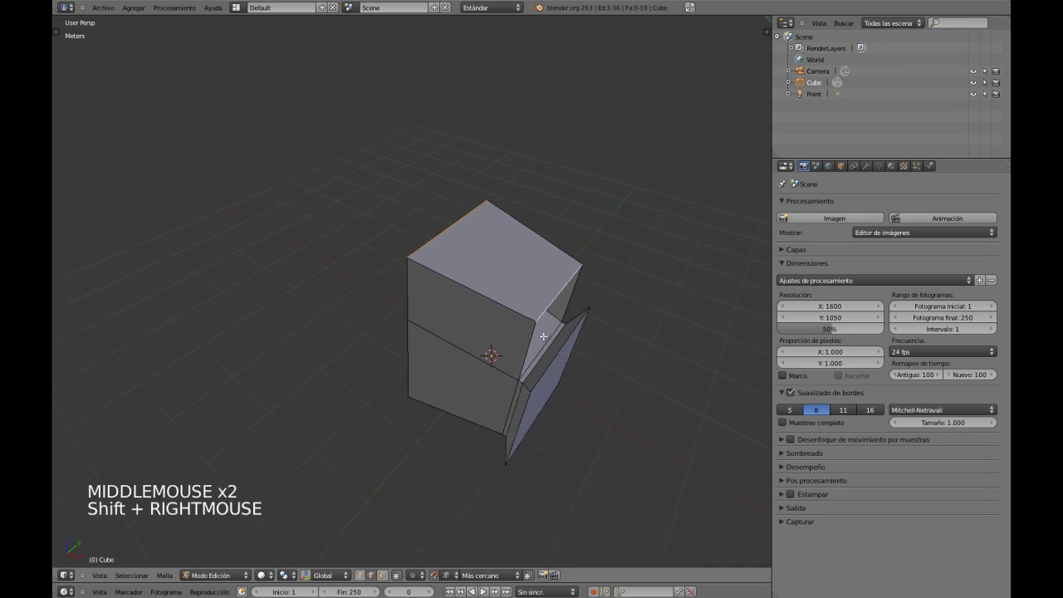
pyautogui.press('f')
pyautogui.moveTo(612, 369); pyautogui.dragTo(587, 349, button='middle')
pyautogui.hotkey('ctrl', 'z')
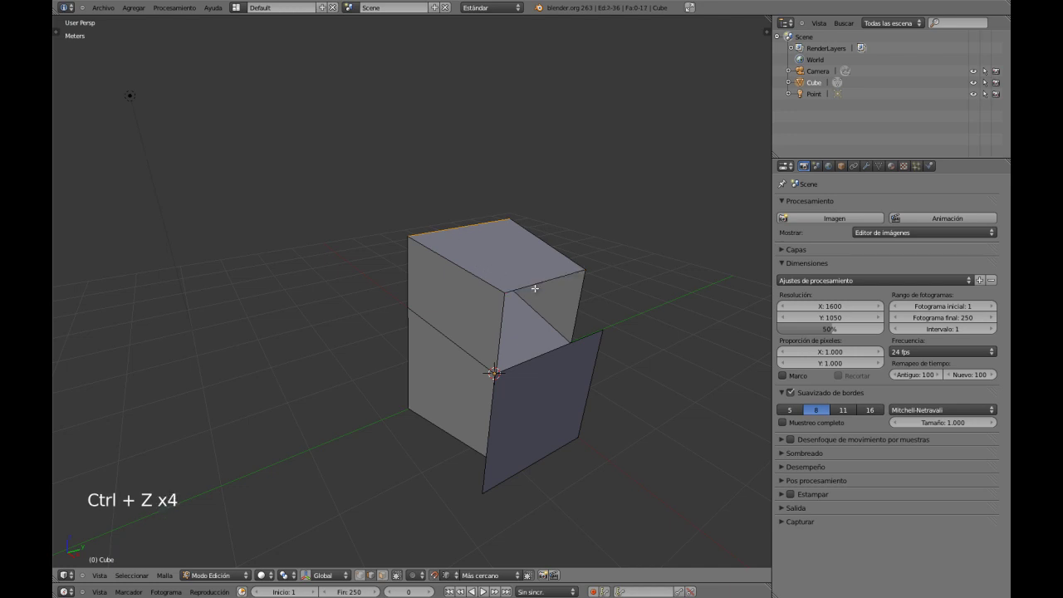
# Step: Fill the open side of the raised section with a face between its roof edge and the cube edge below
pyautogui.moveTo(475, 317); pyautogui.dragTo(580, 331, button='middle')
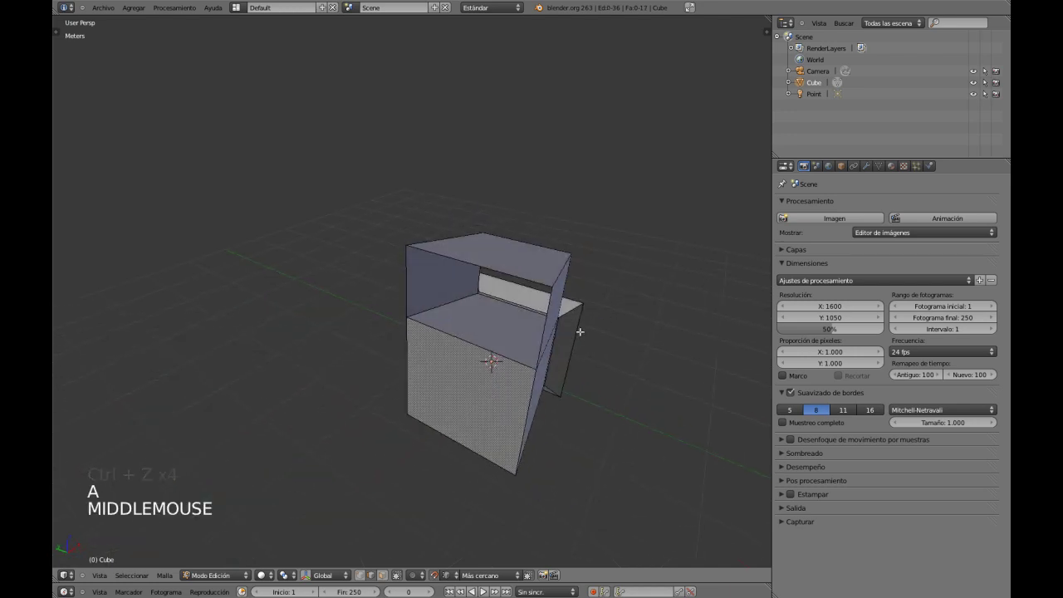
pyautogui.rightClick(495, 346)
pyautogui.keyDown('alt'); pyautogui.rightClick(536, 331); pyautogui.keyUp('alt')
pyautogui.rightClick(490, 349)
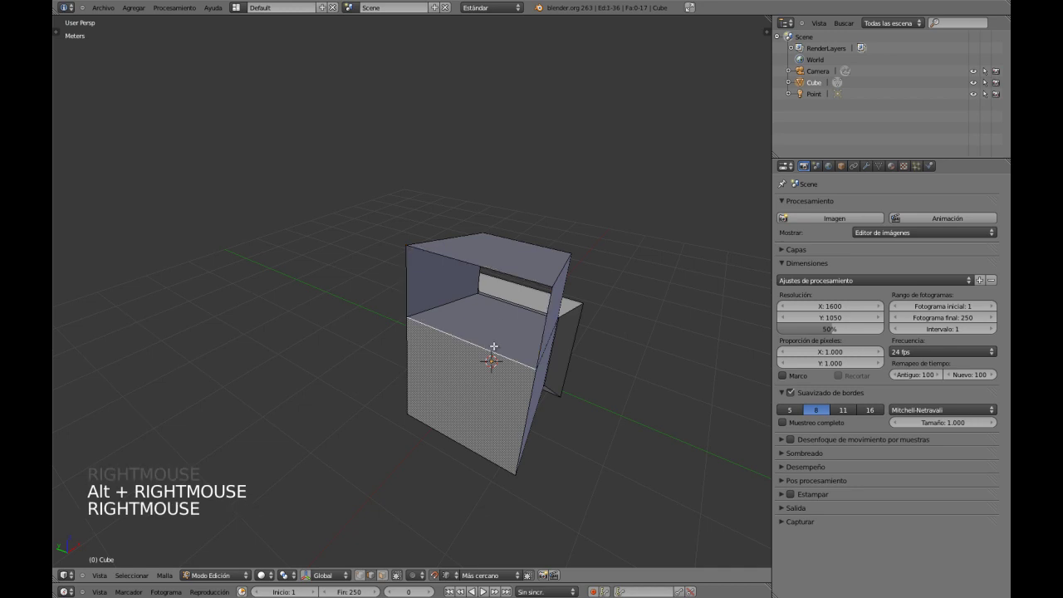
pyautogui.keyDown('shift'); pyautogui.rightClick(507, 273); pyautogui.keyUp('shift')
pyautogui.press('f')
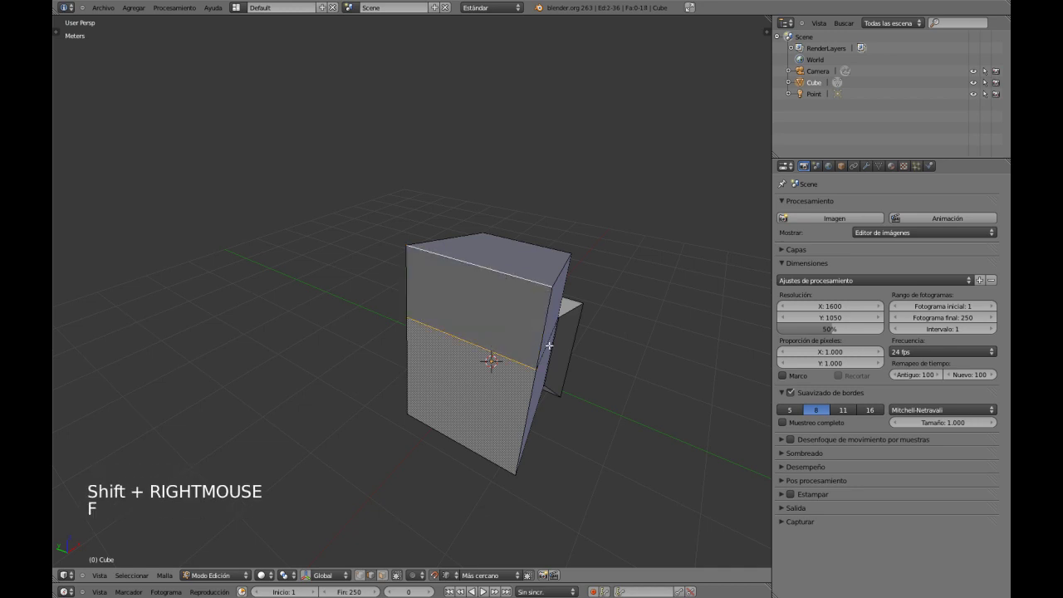
# Step: Select a side edge of the roof face and extrude it outward and upward as a flap
pyautogui.moveTo(550, 347)
pyautogui.mouseDown(button='middle')
pyautogui.moveTo(551, 316)
pyautogui.moveTo(551, 335)
pyautogui.mouseUp(button='middle')
pyautogui.rightClick(568, 297)
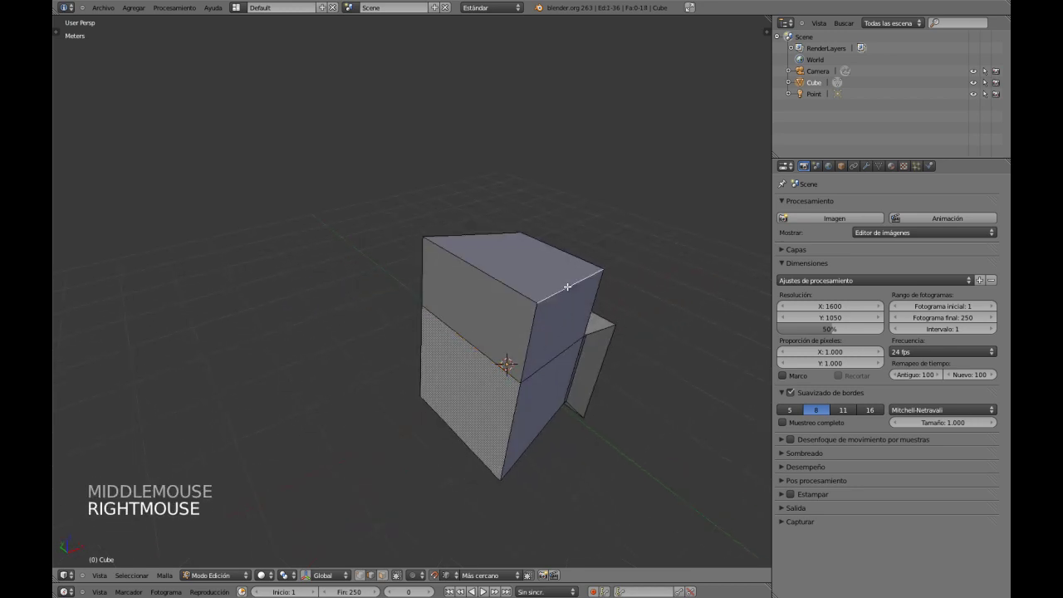
pyautogui.press('e')
pyautogui.press('e')
pyautogui.click(620, 241)
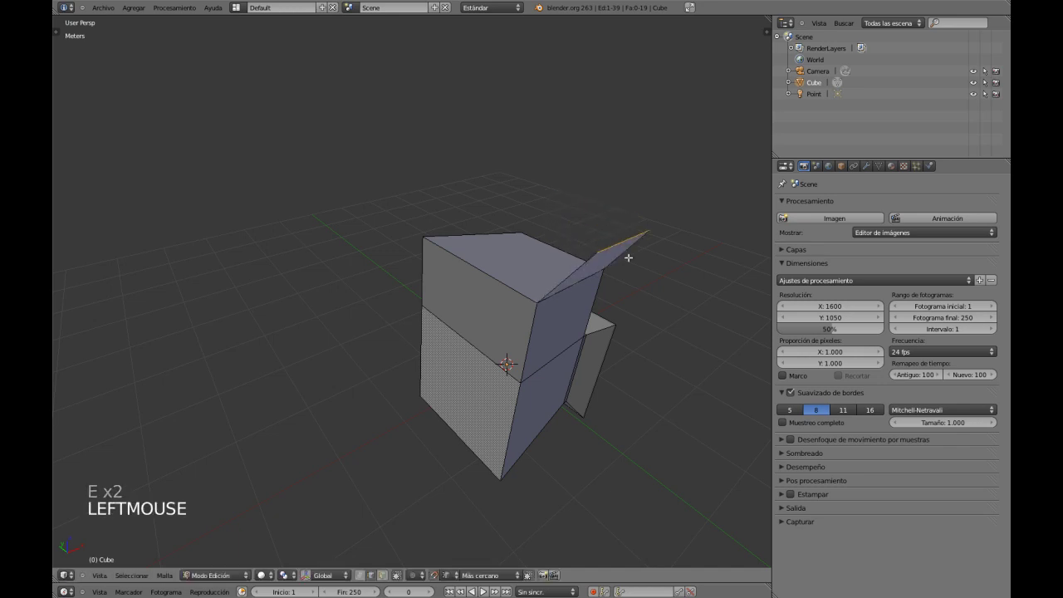
# Step: Extrude the flap's free edge nine more times toward successive points to form a winding S-shaped strip of faces
pyautogui.moveTo(620, 242); pyautogui.dragTo(527, 321, button='middle')
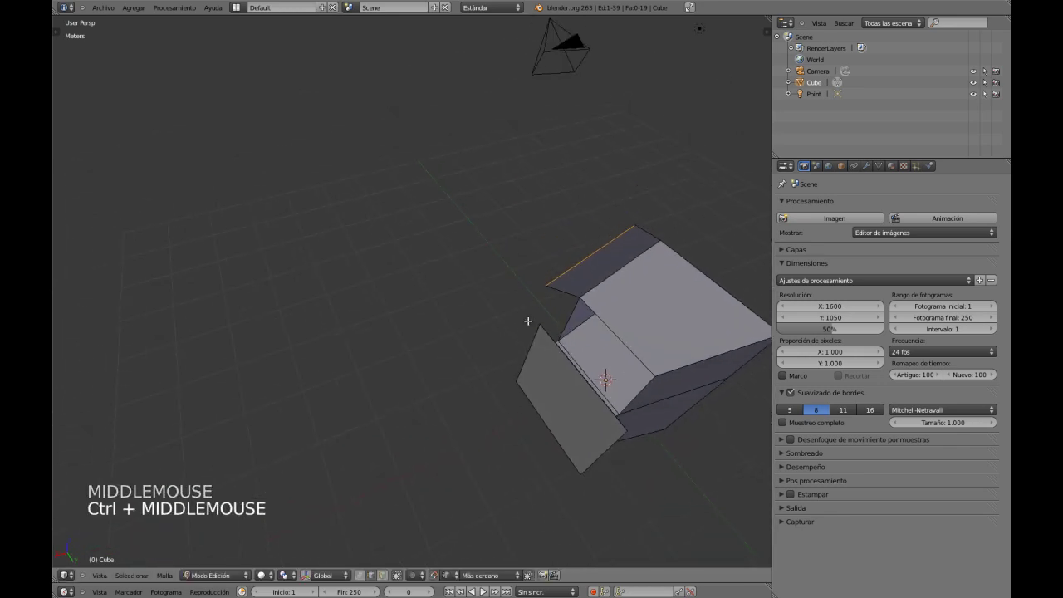
pyautogui.keyDown('ctrl'); pyautogui.click(558, 187); pyautogui.keyUp('ctrl')
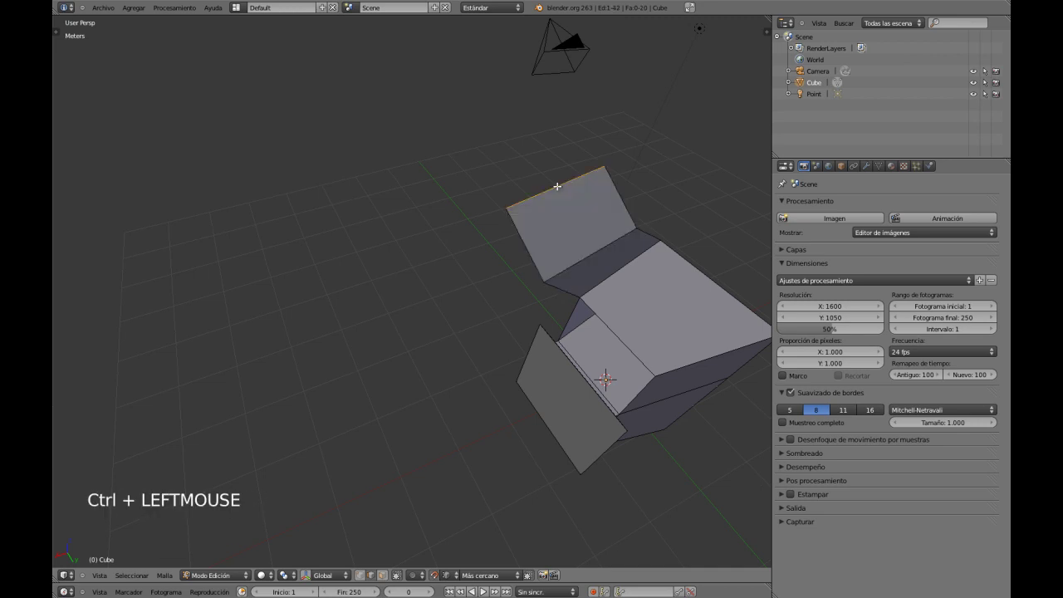
pyautogui.keyDown('ctrl'); pyautogui.click(488, 114); pyautogui.keyUp('ctrl')
pyautogui.keyDown('ctrl'); pyautogui.click(398, 123); pyautogui.keyUp('ctrl')
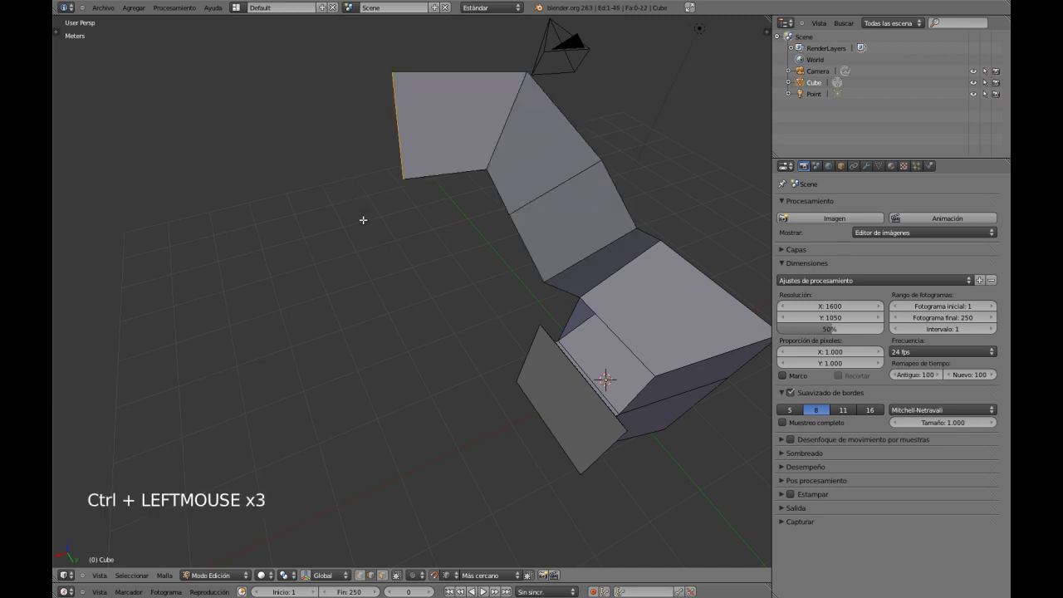
pyautogui.keyDown('ctrl'); pyautogui.click(366, 223); pyautogui.keyUp('ctrl')
pyautogui.keyDown('ctrl'); pyautogui.click(429, 302); pyautogui.keyUp('ctrl')
pyautogui.keyDown('ctrl'); pyautogui.click(473, 366); pyautogui.keyUp('ctrl')
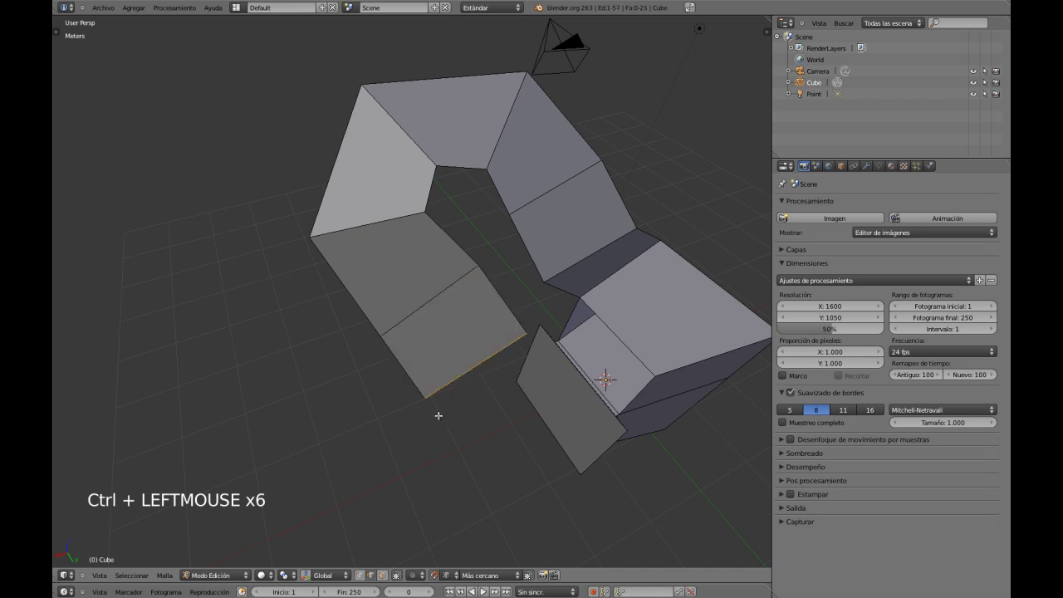
pyautogui.keyDown('ctrl'); pyautogui.click(418, 442); pyautogui.keyUp('ctrl')
pyautogui.keyDown('ctrl'); pyautogui.click(342, 440); pyautogui.keyUp('ctrl')
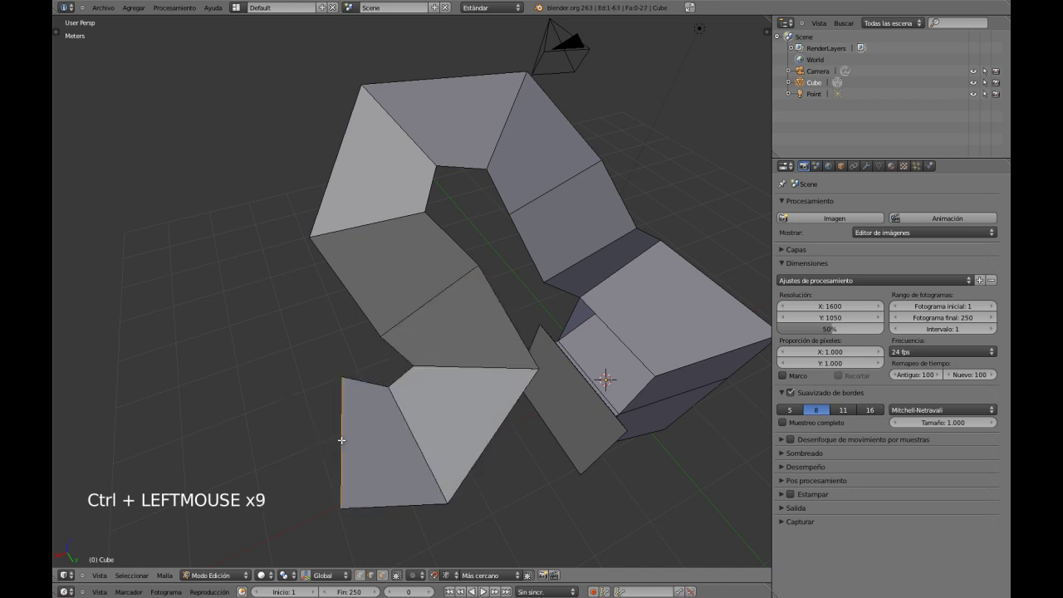
pyautogui.keyDown('ctrl'); pyautogui.click(232, 361); pyautogui.keyUp('ctrl')
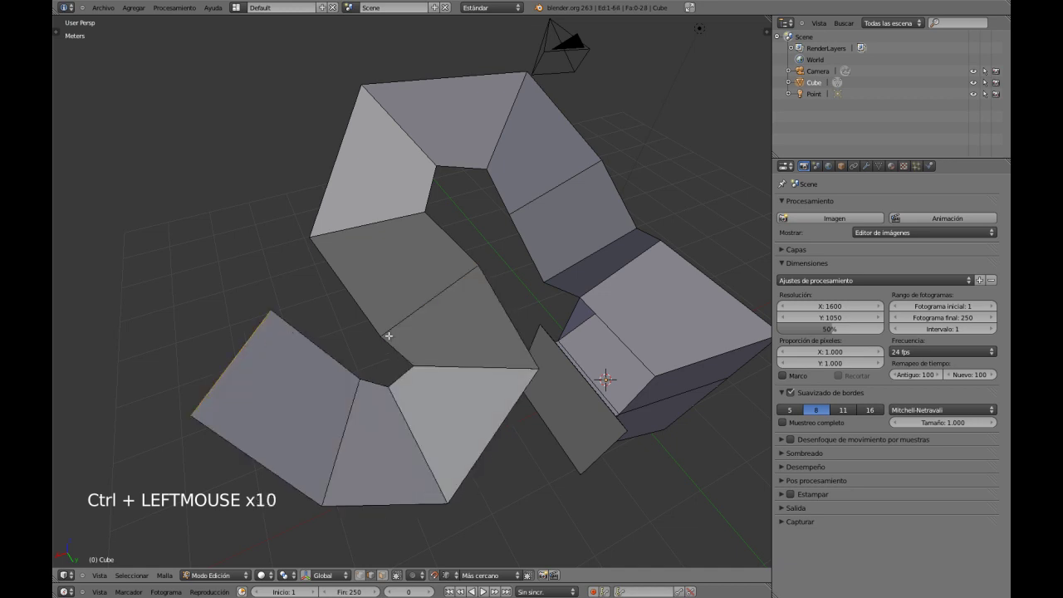
# Step: Render the scene from the camera and return to the mesh
pyautogui.keyDown('ctrl'); pyautogui.moveTo(388, 336); pyautogui.dragTo(323, 380, button='middle'); pyautogui.keyUp('ctrl')
pyautogui.press('F12')
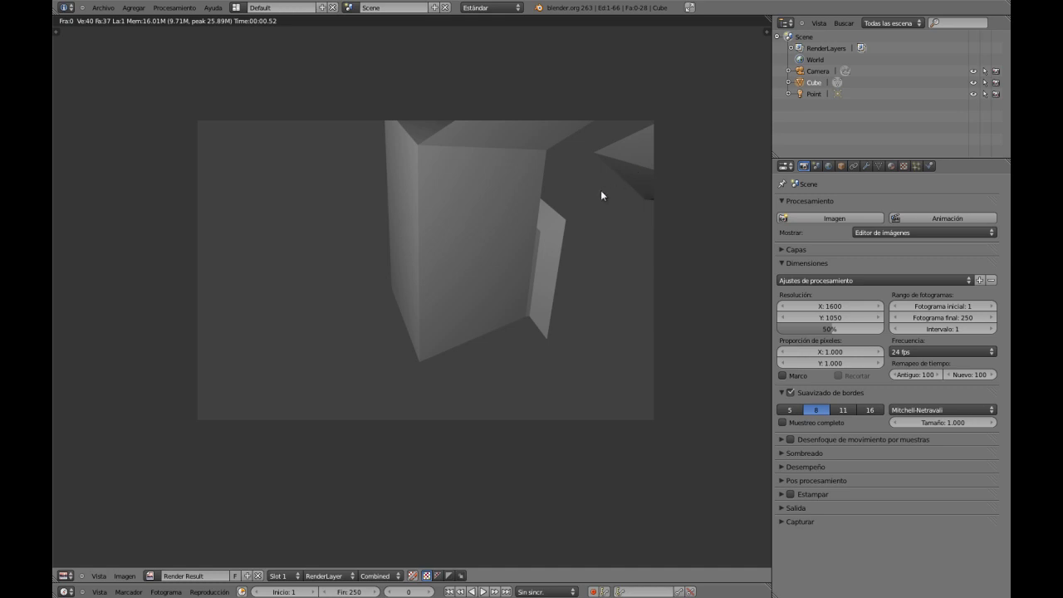
pyautogui.press('Escape')
# Step: Apply Suave (smooth) shading to the whole cube object in object mode
pyautogui.moveTo(379, 352); pyautogui.dragTo(443, 377, button='middle')
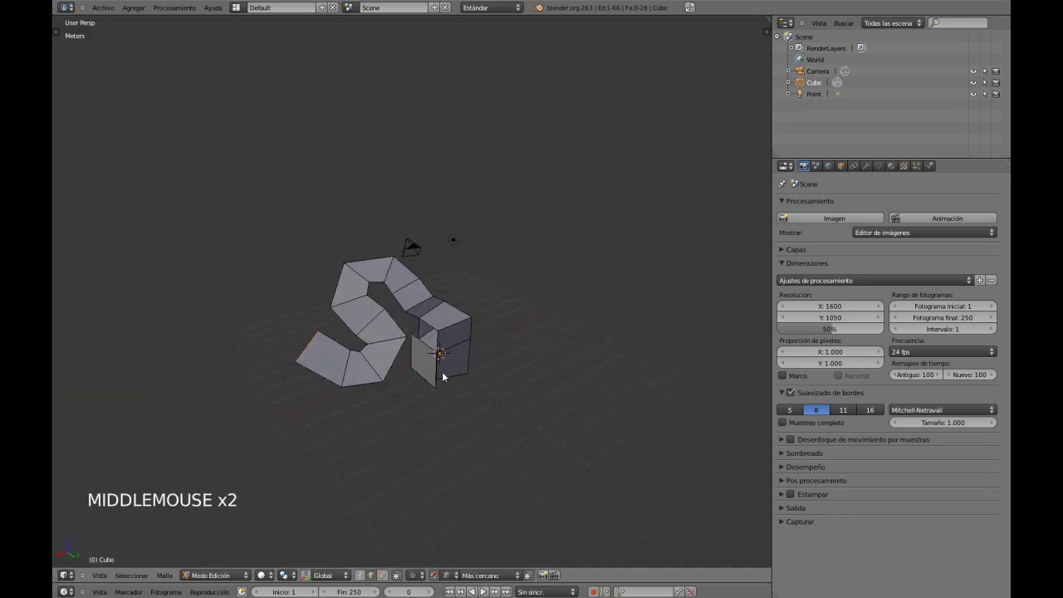
pyautogui.press('Tab')
pyautogui.press('t')
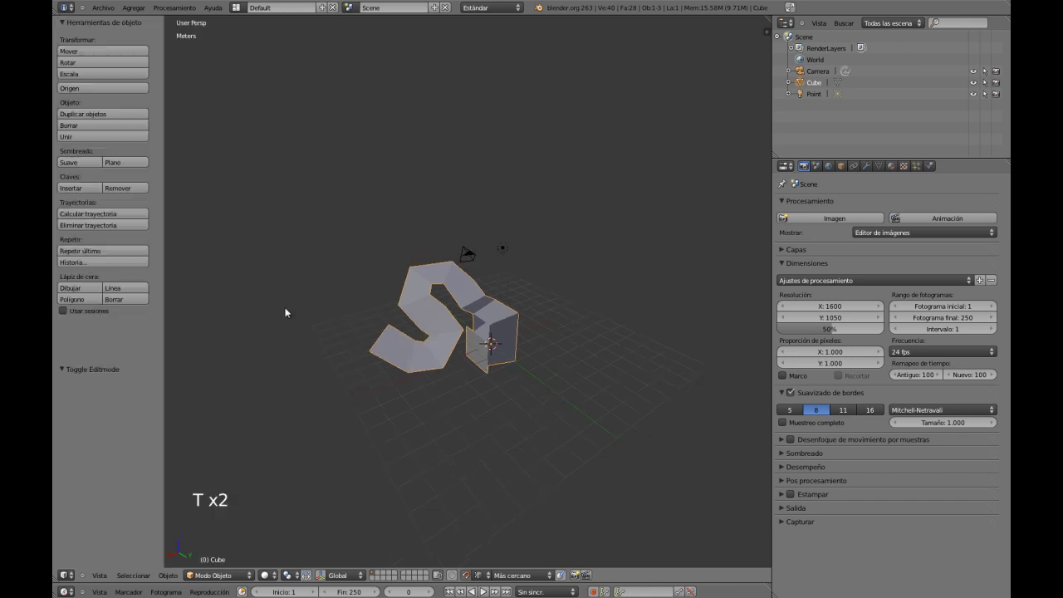
pyautogui.click(75, 162)
pyautogui.press('Tab')
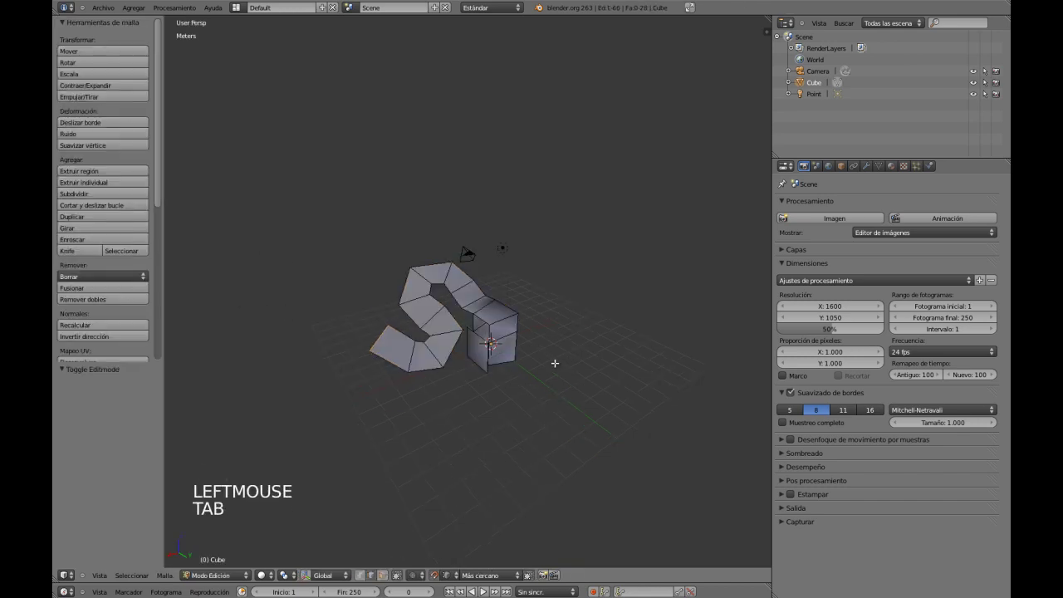
pyautogui.moveTo(554, 363); pyautogui.dragTo(512, 399, button='middle')
pyautogui.press('Tab')
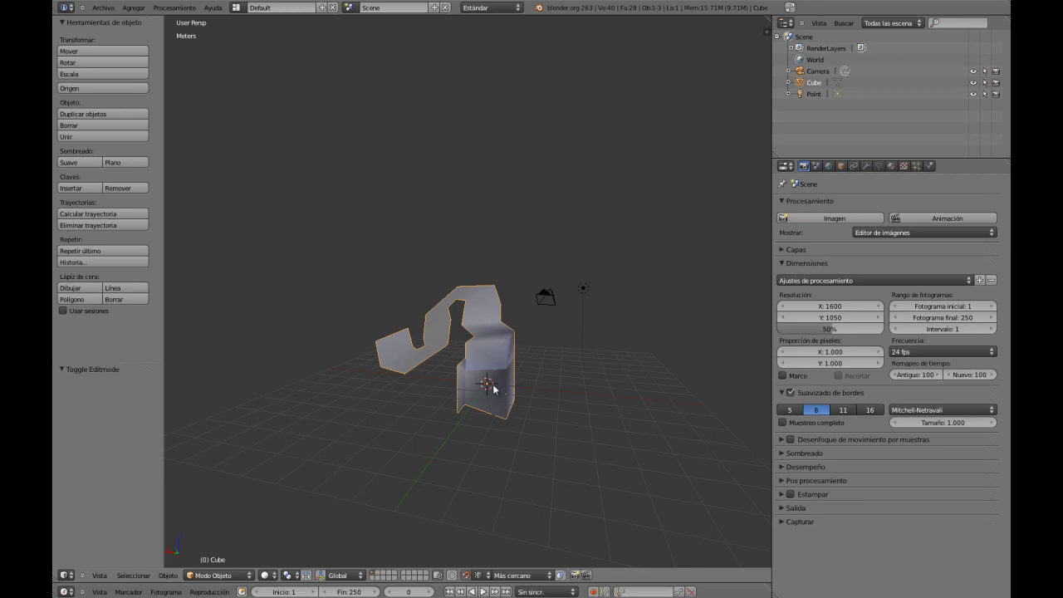
pyautogui.moveTo(508, 375)
pyautogui.mouseDown(button='middle')
pyautogui.moveTo(475, 359)
pyautogui.moveTo(465, 380)
pyautogui.moveTo(476, 398)
pyautogui.moveTo(513, 399)
pyautogui.moveTo(506, 375)
pyautogui.moveTo(501, 382)
pyautogui.mouseUp(button='middle')
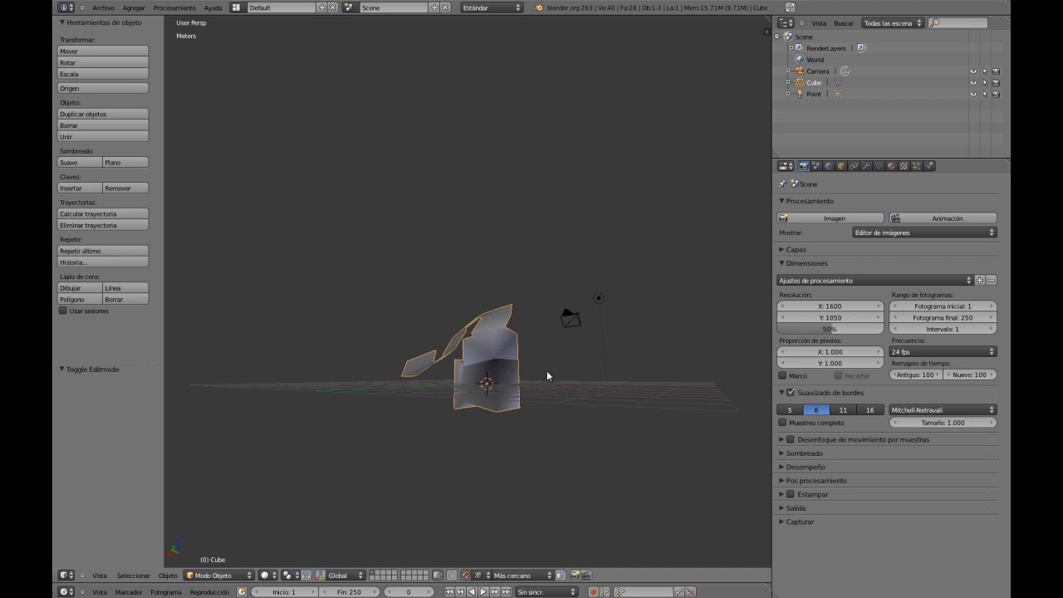
# Step: Select the entire mesh in edit mode, recalculate its normals to be consistent, and return to object mode
pyautogui.hotkey('ctrl', 'n')
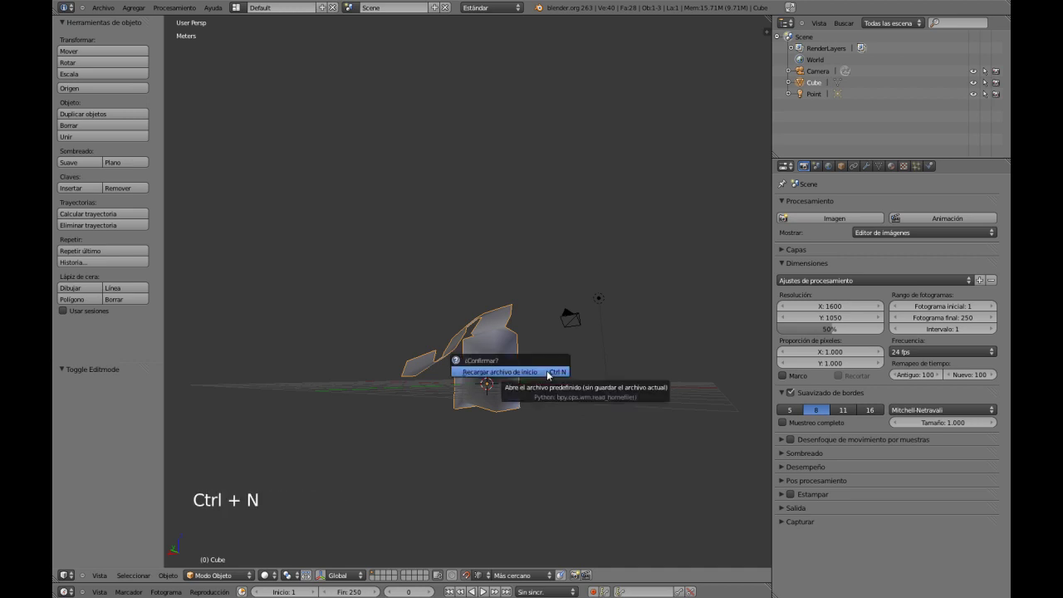
pyautogui.press('Tab')
pyautogui.press('a')
pyautogui.press('a')
pyautogui.press('a')
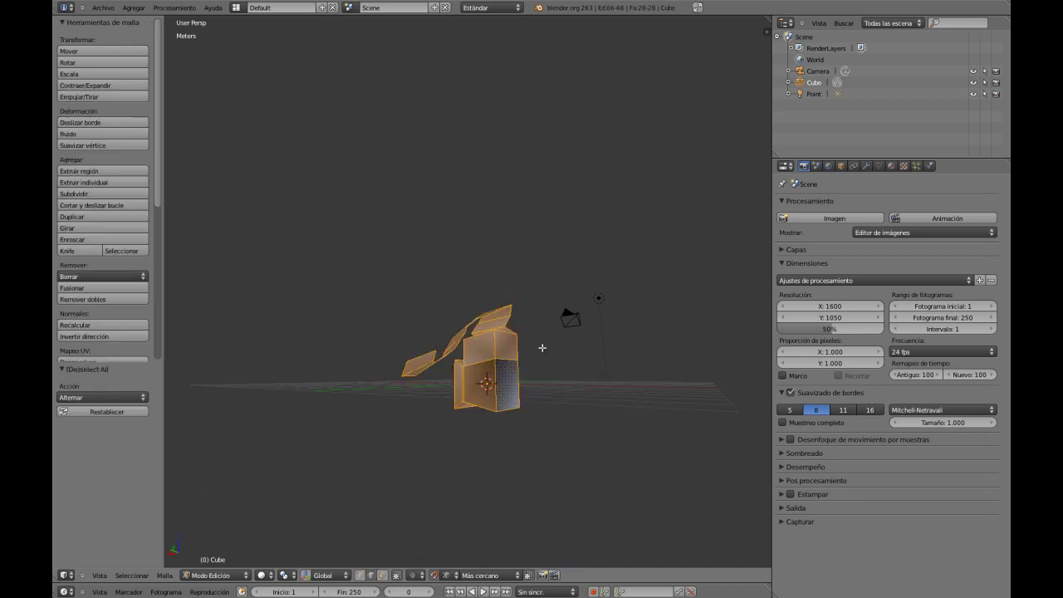
pyautogui.hotkey('ctrl', 'n')
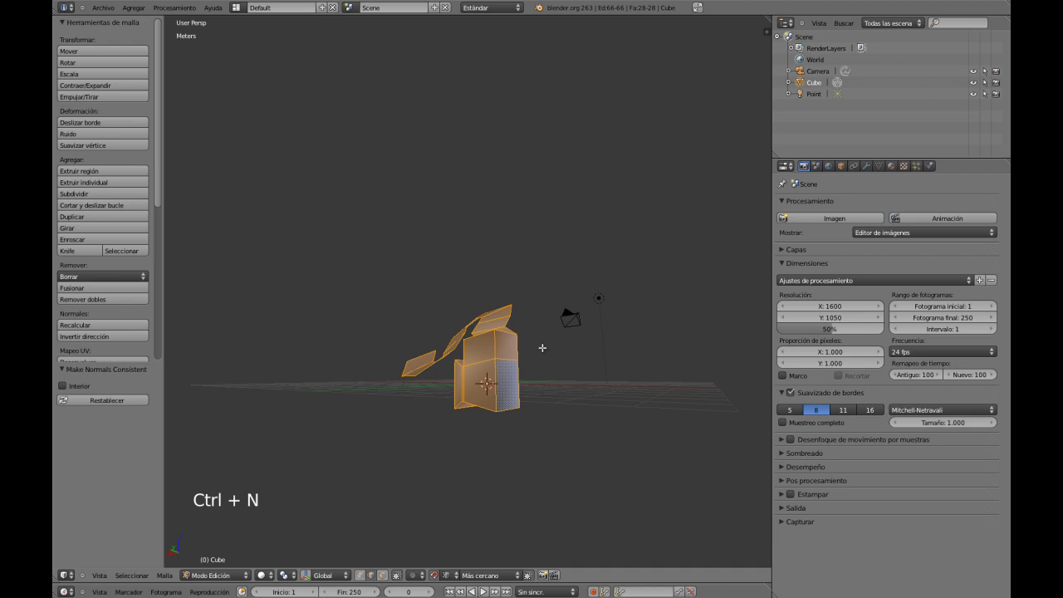
pyautogui.press('Tab')
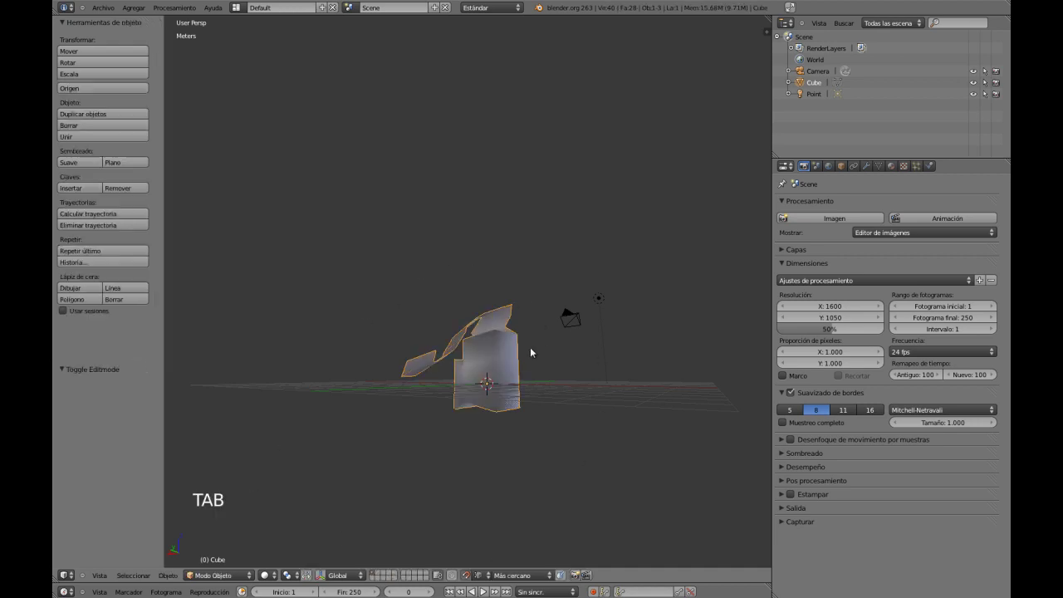
# Step: Try extruding the whole mesh downward toward a point in Vértice selection mode, and undo the extrusion
pyautogui.moveTo(504, 393); pyautogui.dragTo(688, 344, button='middle')
pyautogui.moveTo(526, 423); pyautogui.dragTo(488, 371, button='middle')
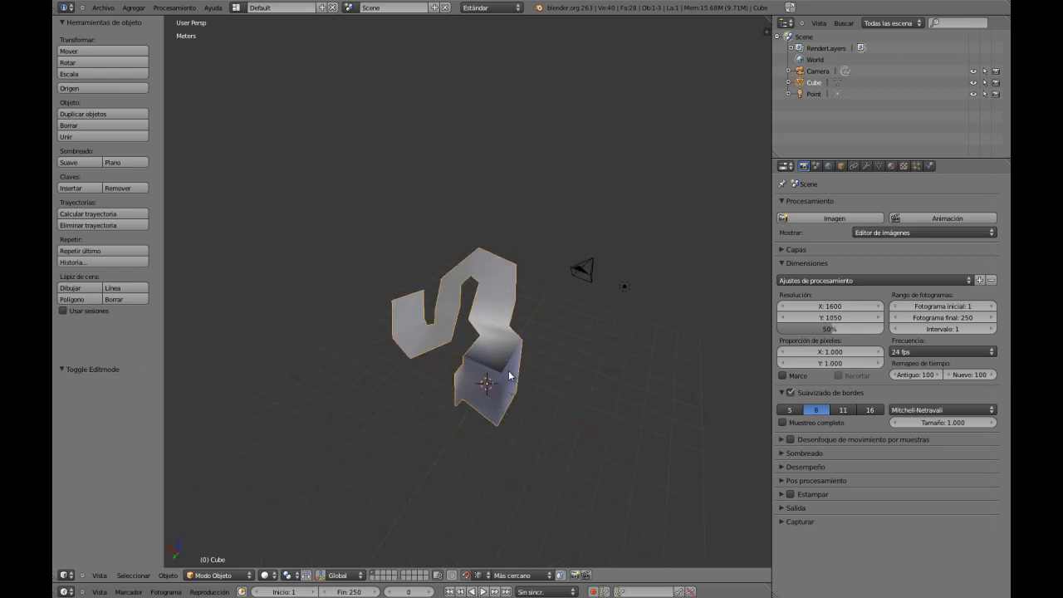
pyautogui.moveTo(509, 376); pyautogui.dragTo(539, 378, button='middle')
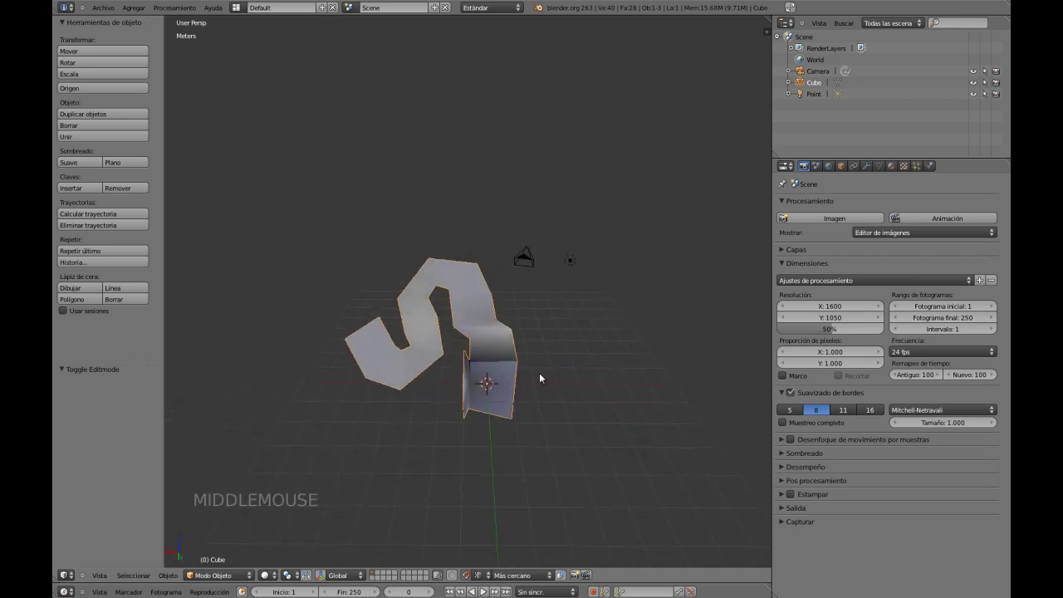
pyautogui.press('Tab')
pyautogui.hotkey('ctrl', 'Tab')
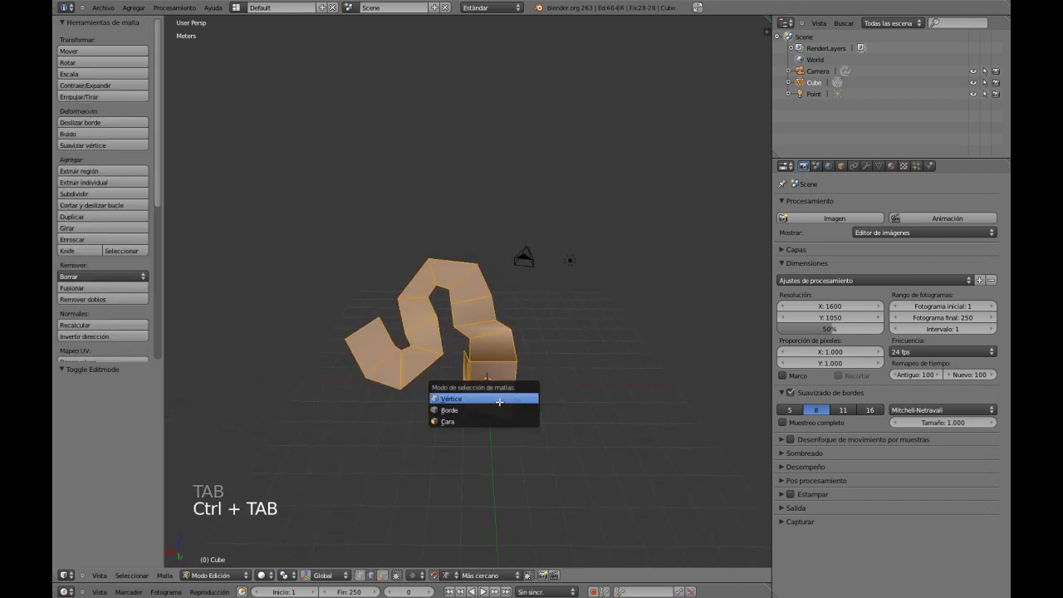
pyautogui.keyDown('ctrl'); pyautogui.click(445, 465); pyautogui.keyUp('ctrl')
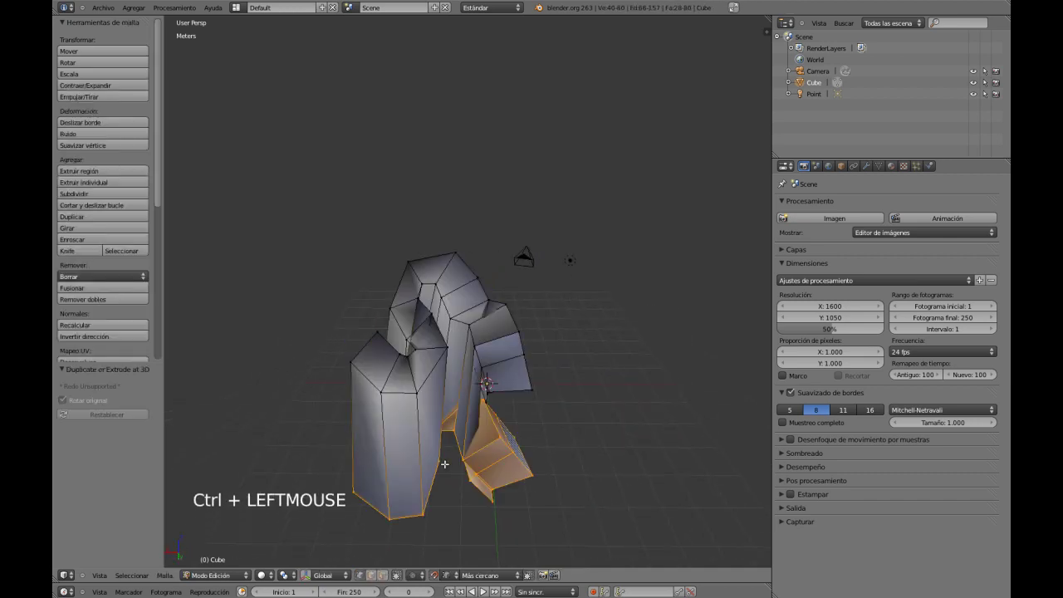
pyautogui.moveTo(493, 432); pyautogui.dragTo(532, 407, button='middle')
pyautogui.hotkey('ctrl', 'z')
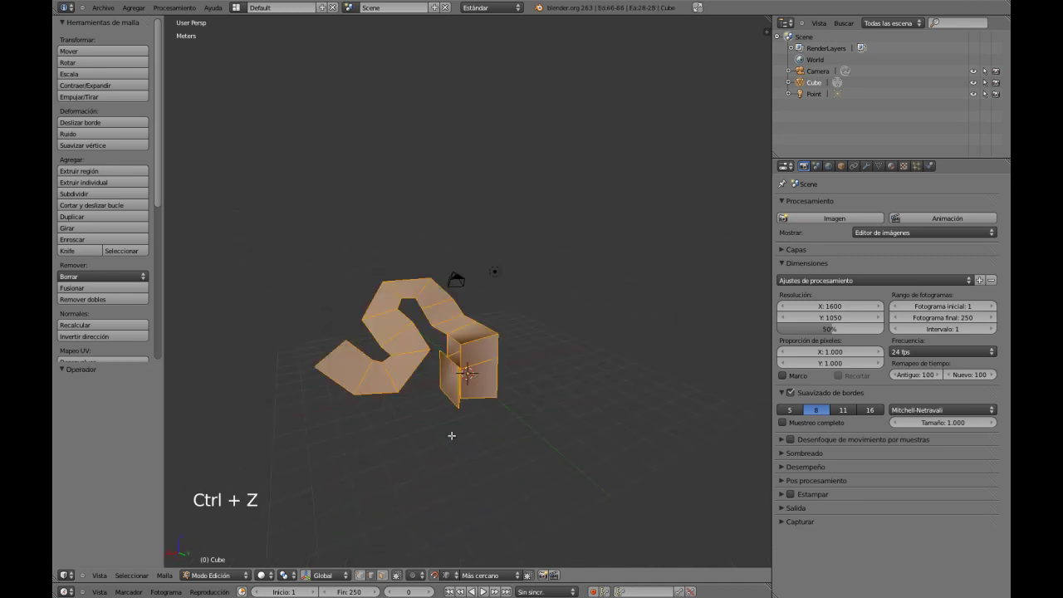
# Step: Try extruding the fully selected mesh once more toward another point below it, and undo that extrusion
pyautogui.moveTo(452, 436); pyautogui.dragTo(401, 465, button='middle')
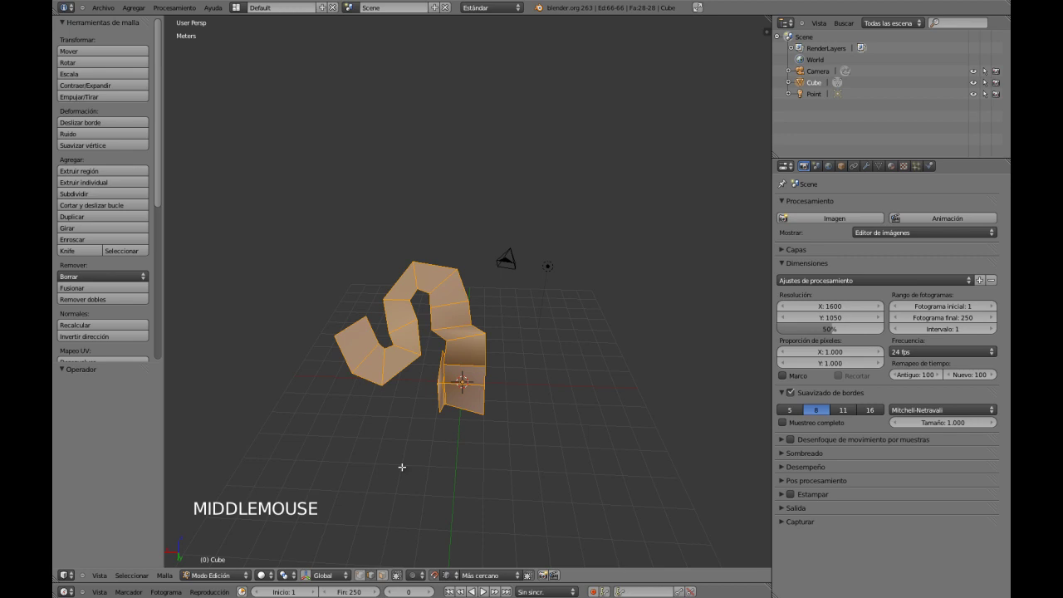
pyautogui.keyDown('ctrl'); pyautogui.click(347, 515); pyautogui.keyUp('ctrl')
pyautogui.moveTo(464, 481); pyautogui.dragTo(474, 457, button='middle')
pyautogui.hotkey('ctrl', 'z')
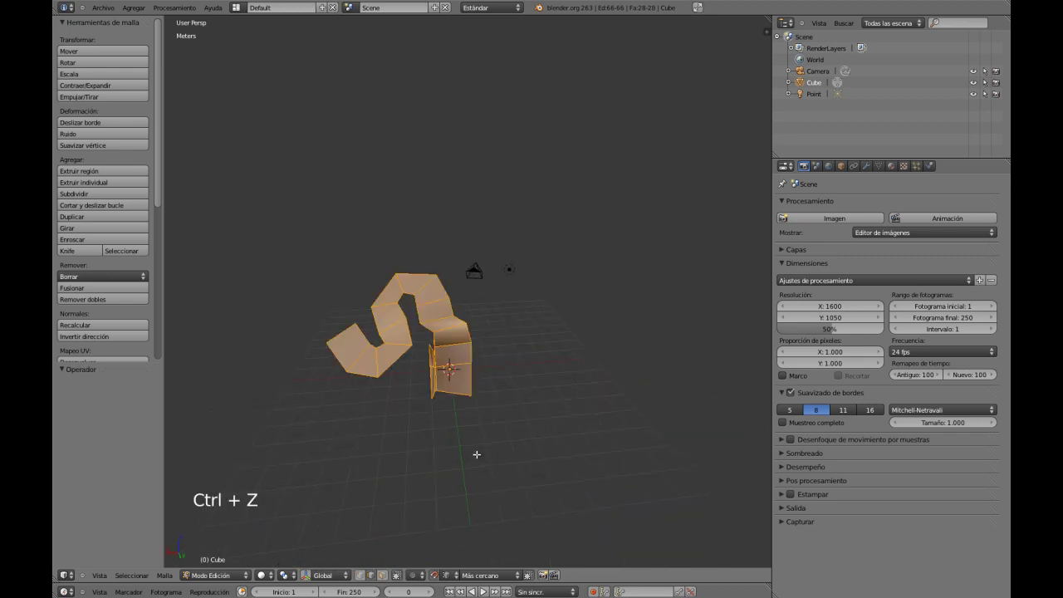
# Step: Duplicate the strip's free end edge about 97 cm outward and repeat the duplication seven times to form a row of parallel edges
pyautogui.moveTo(416, 411)
pyautogui.keyDown('shift'); pyautogui.mouseDown(button='middle')
pyautogui.moveTo(408, 394)
pyautogui.moveTo(424, 392)
pyautogui.moveTo(397, 387)
pyautogui.moveTo(391, 404)
pyautogui.moveTo(402, 402)
pyautogui.mouseUp(button='middle'); pyautogui.keyUp('shift')
pyautogui.press('t')
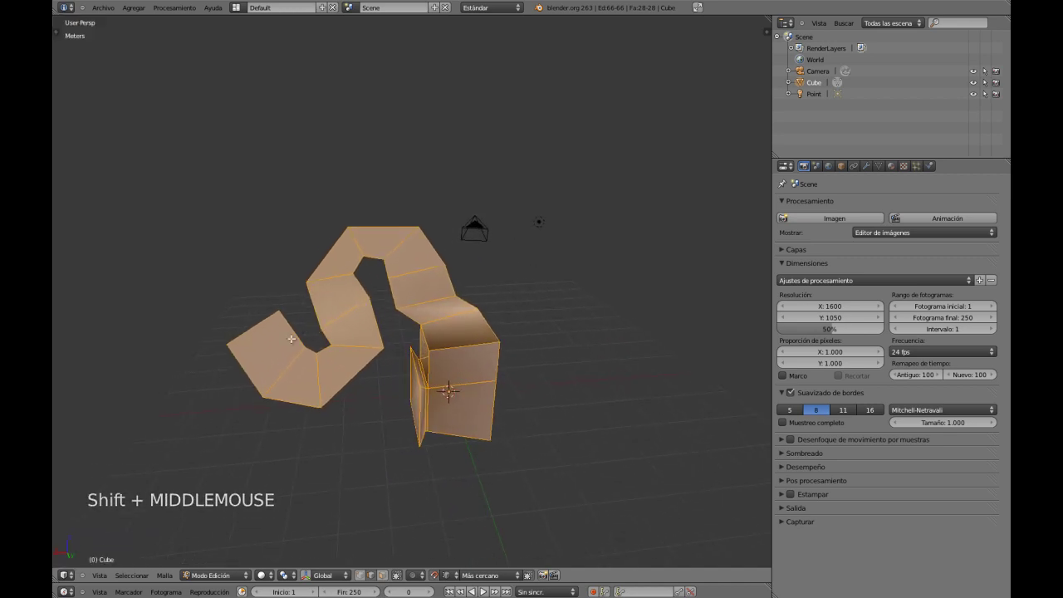
pyautogui.rightClick(258, 342)
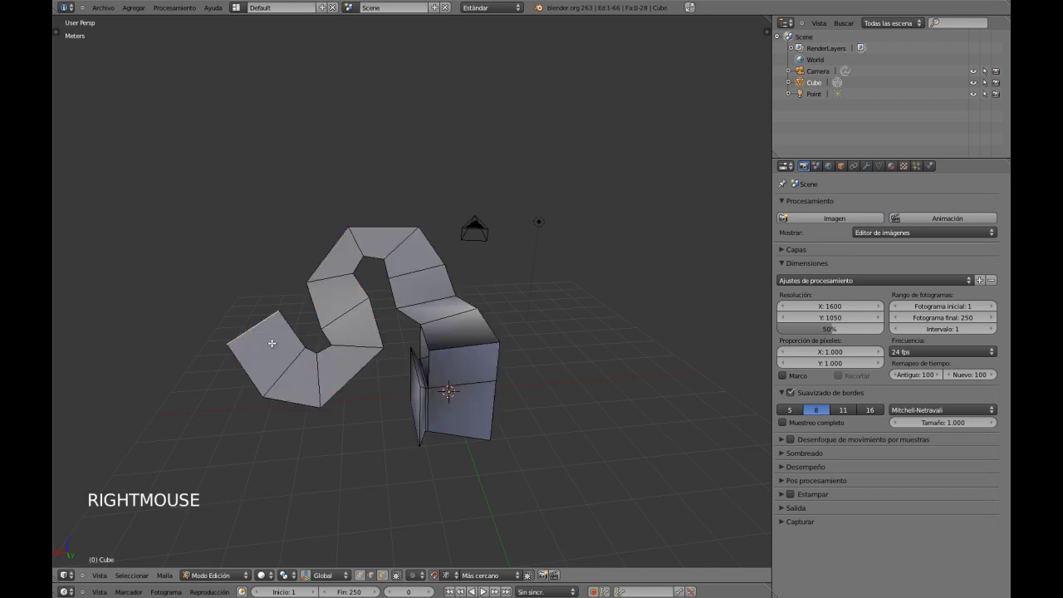
pyautogui.hotkey('shift', 'd')
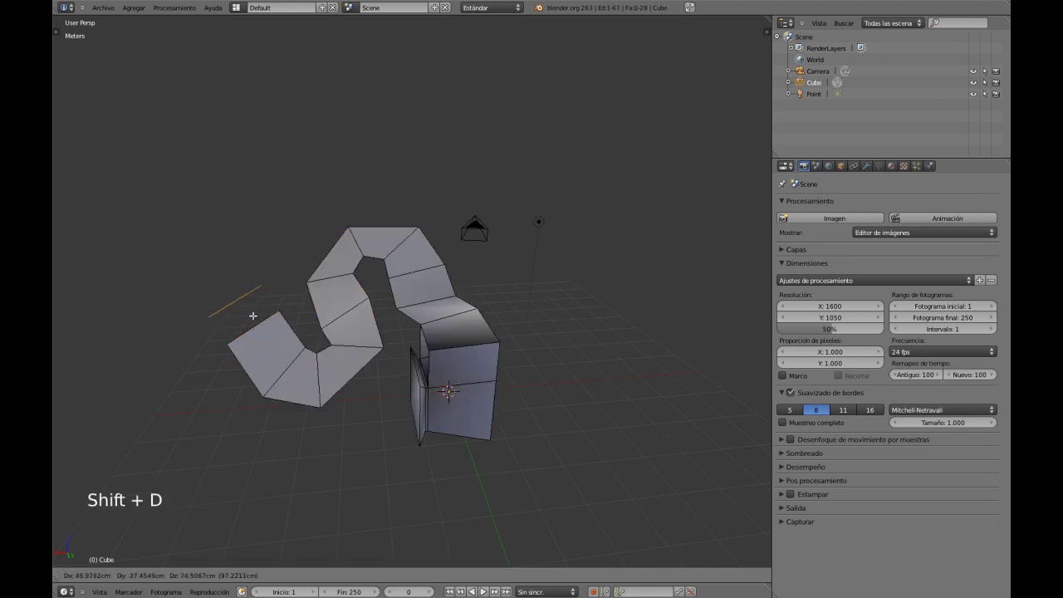
pyautogui.click(254, 316)
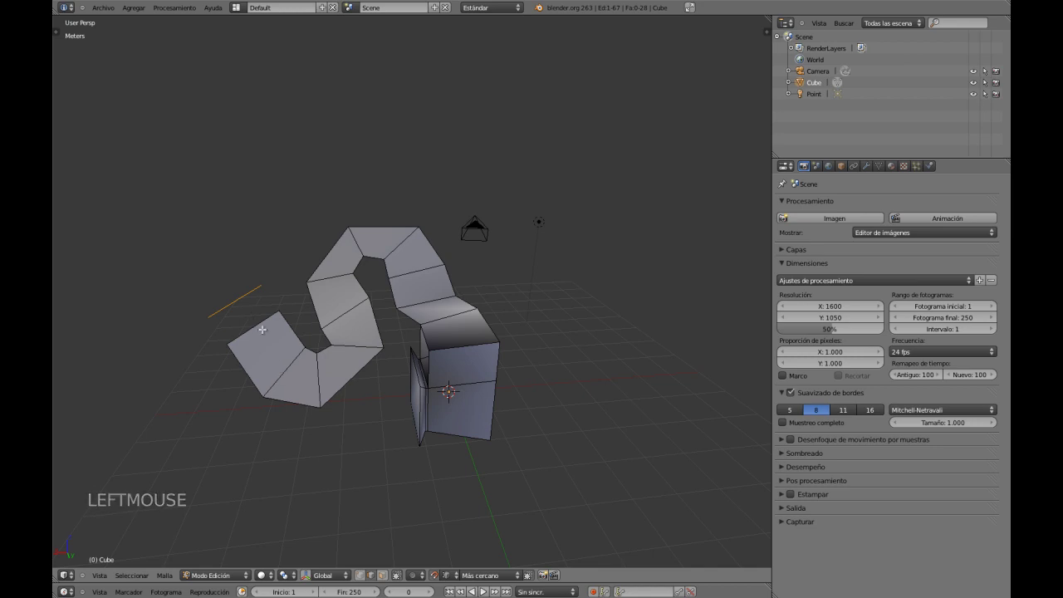
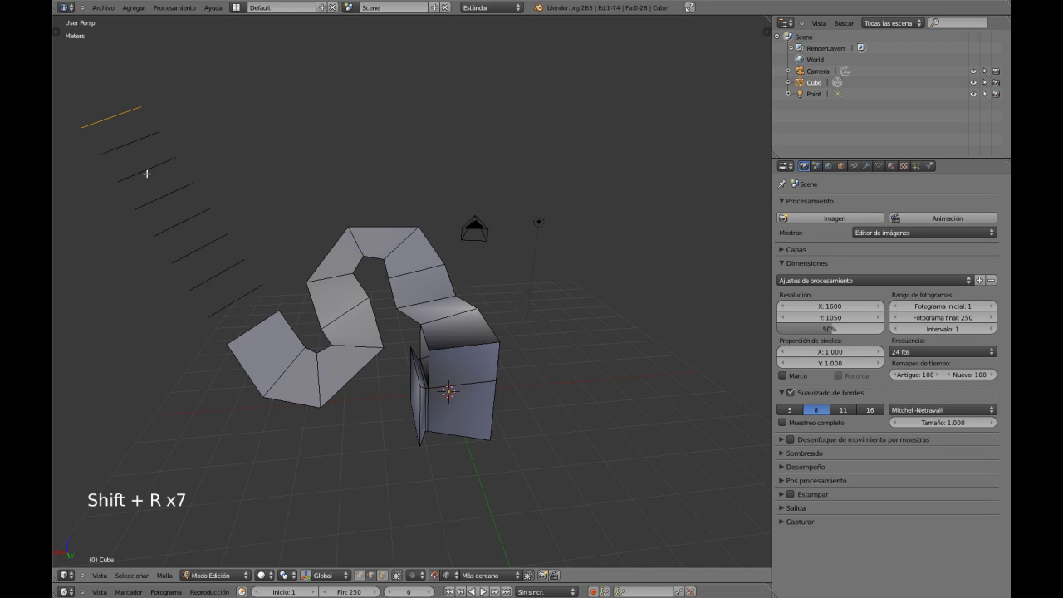
# Step: Fill a face between the two outermost edges of the duplicated row
pyautogui.keyDown('shift'); pyautogui.rightClick(137, 147); pyautogui.keyUp('shift')
pyautogui.hotkey('shift', 'f')
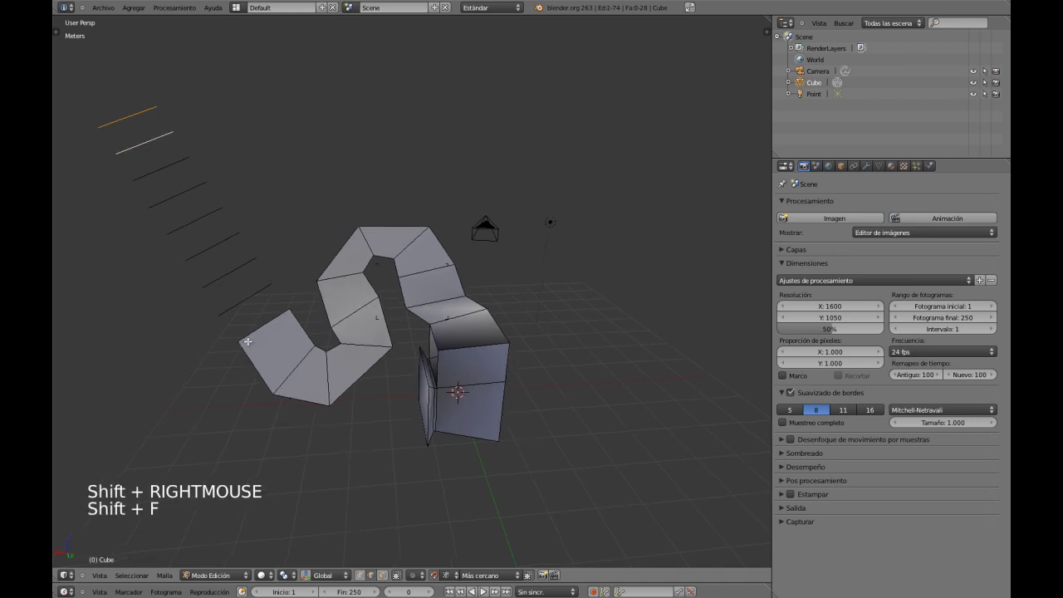
pyautogui.rightClick(249, 345)
pyautogui.press('f')
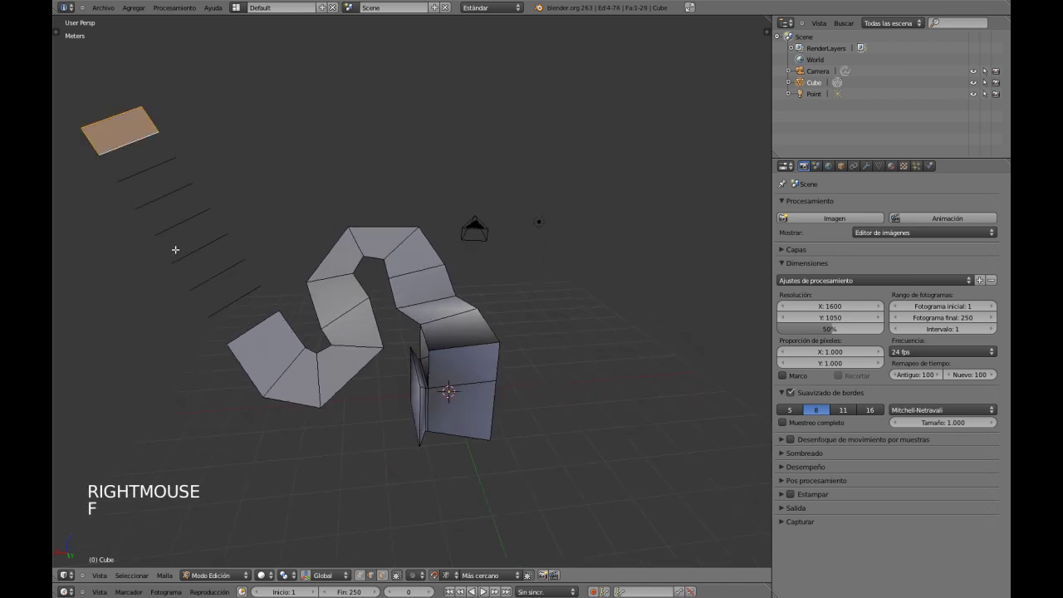
# Step: Extend the outer filled section with two more faces across the next edges of the row toward the strip
pyautogui.keyDown('shift'); pyautogui.rightClick(158, 167); pyautogui.keyUp('shift')
pyautogui.rightClick(145, 150)
pyautogui.keyDown('shift'); pyautogui.rightClick(148, 166); pyautogui.keyUp('shift')
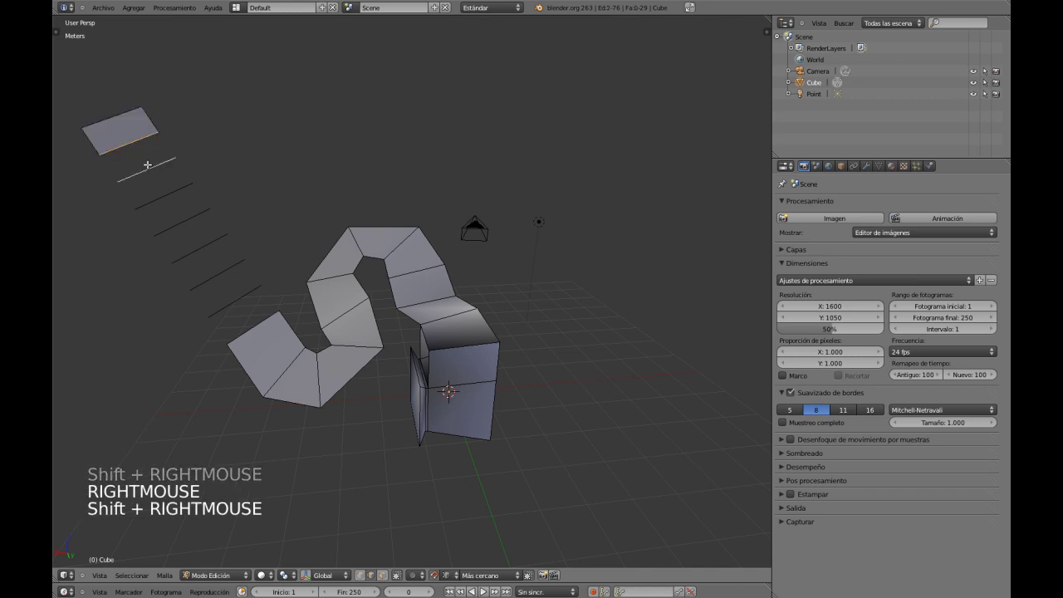
pyautogui.press('f')
pyautogui.rightClick(160, 188)
pyautogui.press('f')
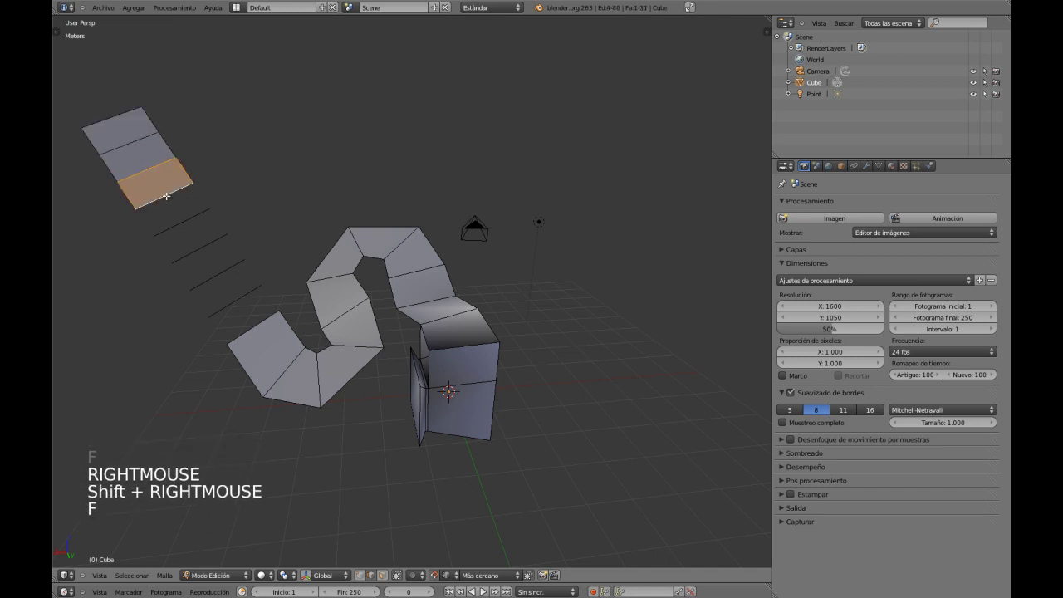
# Step: Continue filling the edge row with the fourth and fifth faces, counted from its outer end
pyautogui.rightClick(160, 196)
pyautogui.keyDown('shift'); pyautogui.rightClick(186, 221); pyautogui.keyUp('shift')
pyautogui.press('f')
pyautogui.rightClick(188, 221)
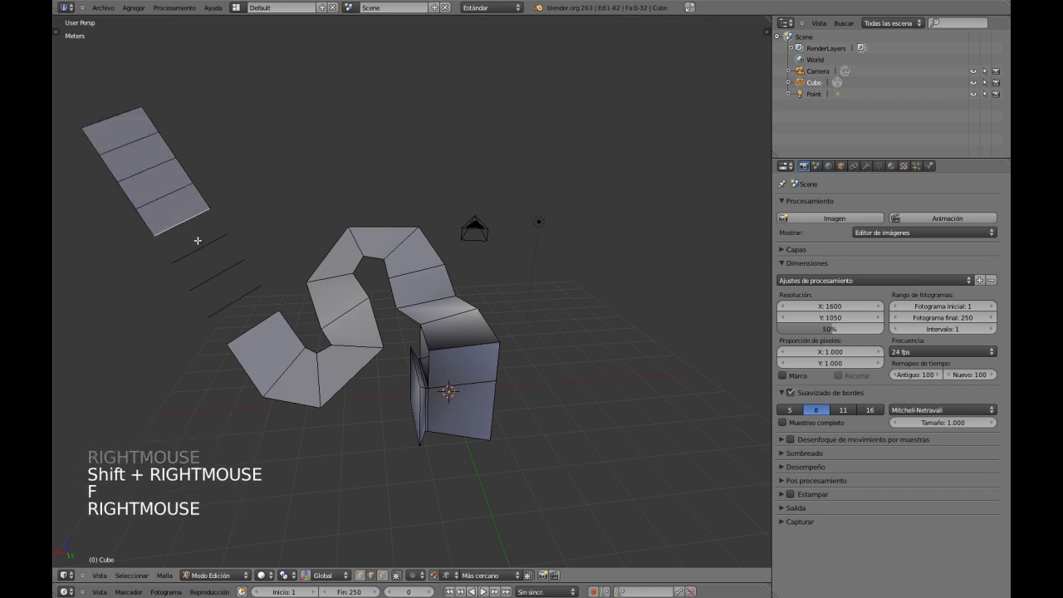
pyautogui.keyDown('shift'); pyautogui.rightClick(197, 242); pyautogui.keyUp('shift')
pyautogui.press('f')
# Step: Fill the two remaining gaps between the duplicated edges nearest the original strip
pyautogui.rightClick(207, 245)
pyautogui.keyDown('shift'); pyautogui.rightClick(218, 272); pyautogui.keyUp('shift')
pyautogui.keyDown('shift'); pyautogui.rightClick(219, 274); pyautogui.keyUp('shift')
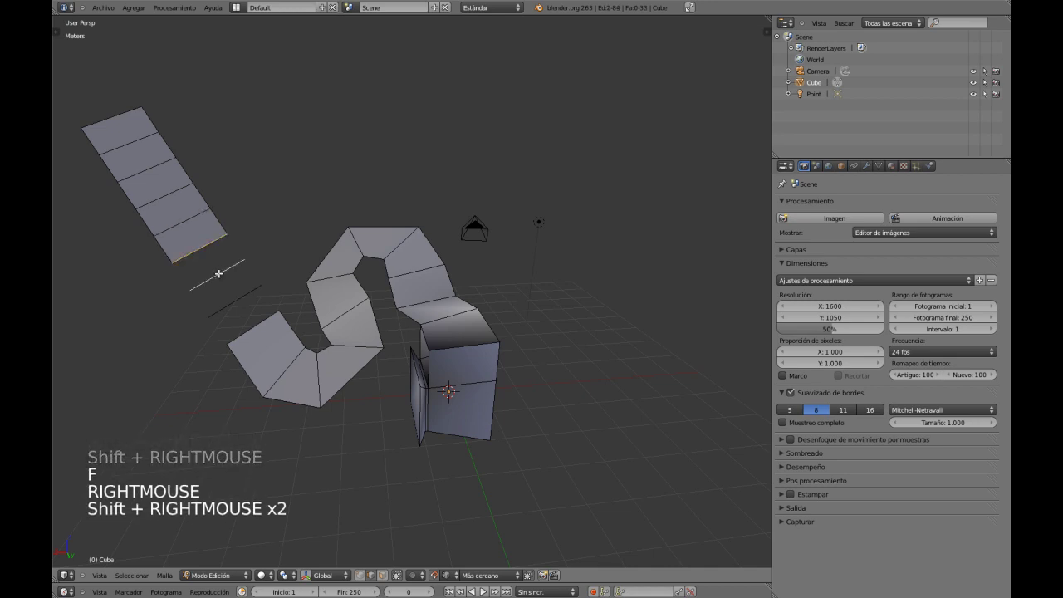
pyautogui.press('f')
pyautogui.rightClick(219, 276)
pyautogui.keyDown('shift'); pyautogui.rightClick(236, 299); pyautogui.keyUp('shift')
pyautogui.press('f')
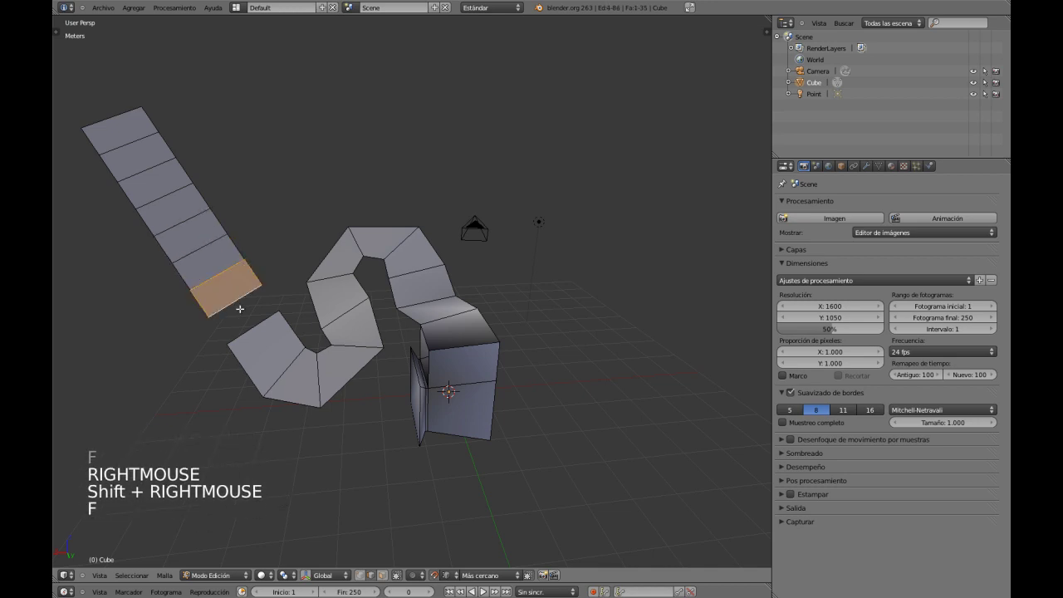
# Step: Join the filled row to the original strip with a face between their facing end edges
pyautogui.keyDown('shift'); pyautogui.rightClick(231, 304); pyautogui.keyUp('shift')
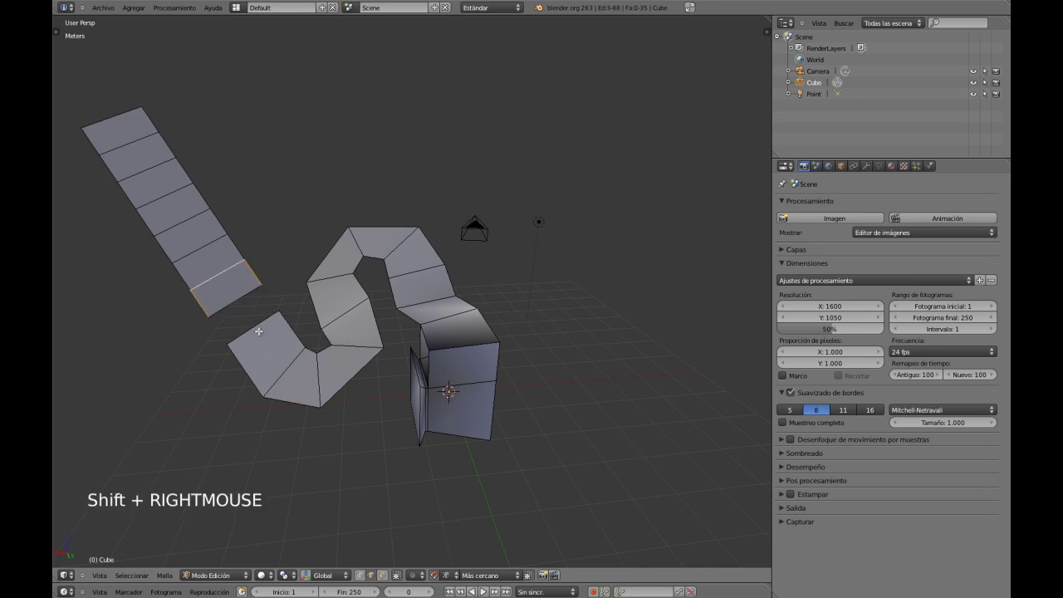
pyautogui.rightClick(239, 303)
pyautogui.keyDown('shift'); pyautogui.rightClick(283, 329); pyautogui.keyUp('shift')
pyautogui.press('f')
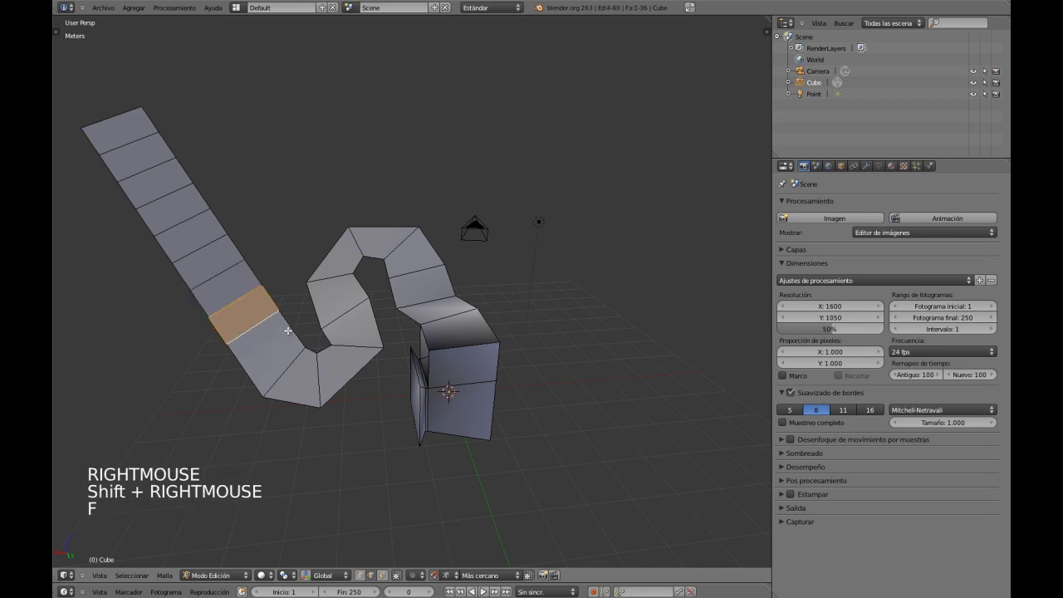
# Step: Switch the mesh selection mode from edges to faces
pyautogui.moveTo(305, 329); pyautogui.dragTo(359, 327, button='middle')
pyautogui.hotkey('shift', 'r')
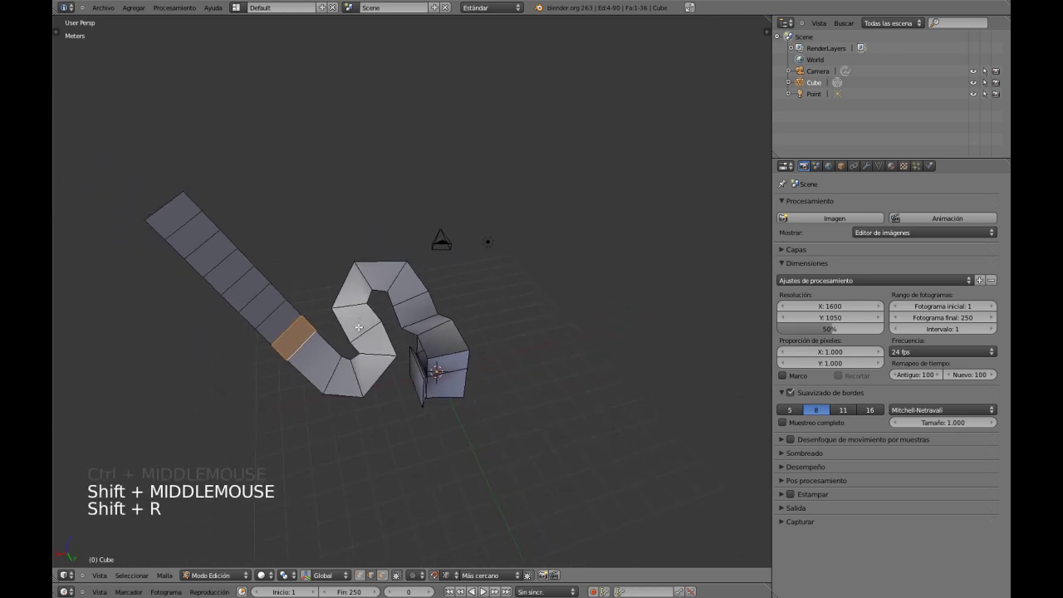
pyautogui.moveTo(321, 359); pyautogui.dragTo(374, 376, button='middle')
pyautogui.moveTo(328, 349)
pyautogui.mouseDown(button='middle')
pyautogui.moveTo(336, 368)
pyautogui.moveTo(316, 361)
pyautogui.mouseUp(button='middle')
pyautogui.rightClick(324, 351)
pyautogui.hotkey('ctrl', 'q')
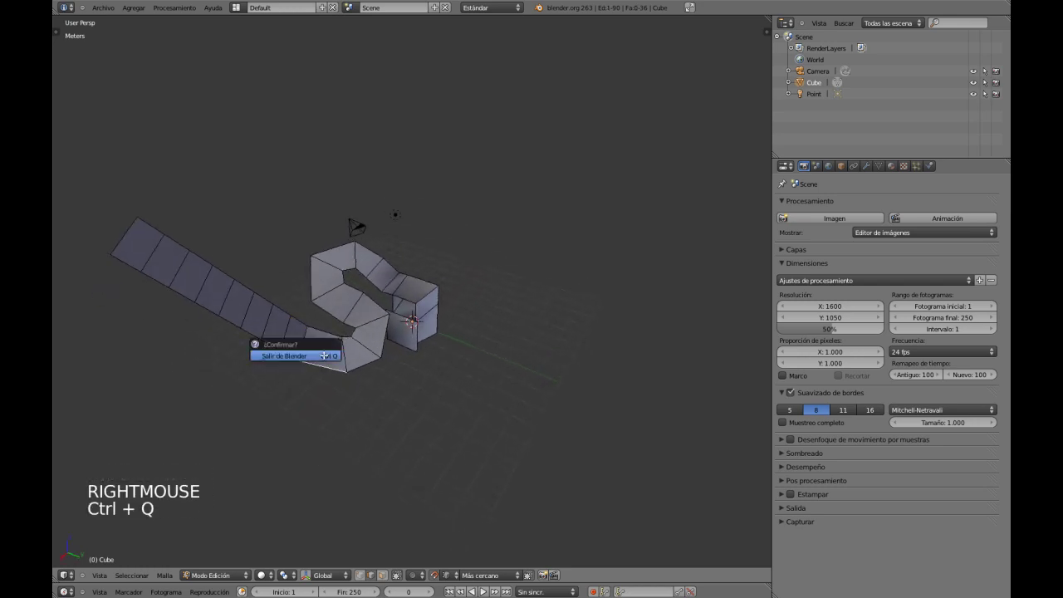
pyautogui.hotkey('ctrl', 'Tab')
pyautogui.click(300, 435)
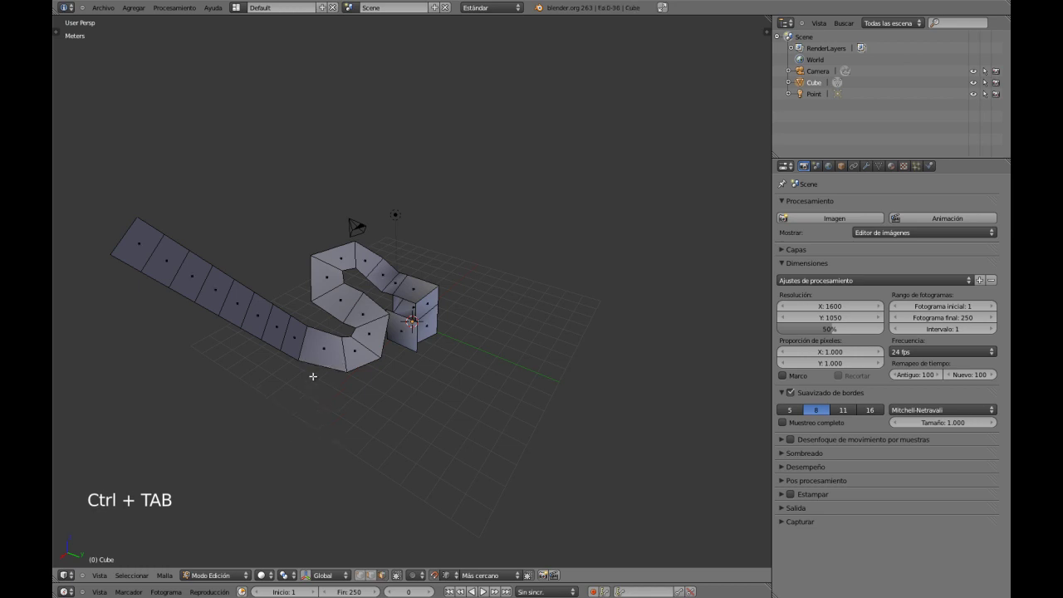
# Step: Select the original strip's last face beside the newly filled section and duplicate it practically in place
pyautogui.rightClick(349, 387)
pyautogui.press('g')
pyautogui.press('g')
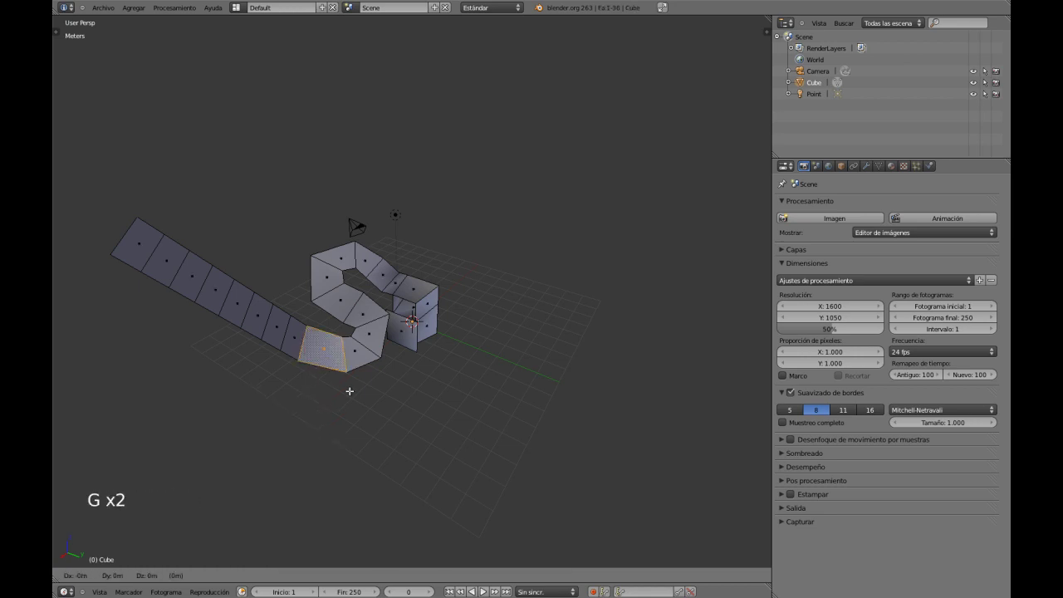
pyautogui.rightClick(350, 388)
pyautogui.hotkey('shift', 'd')
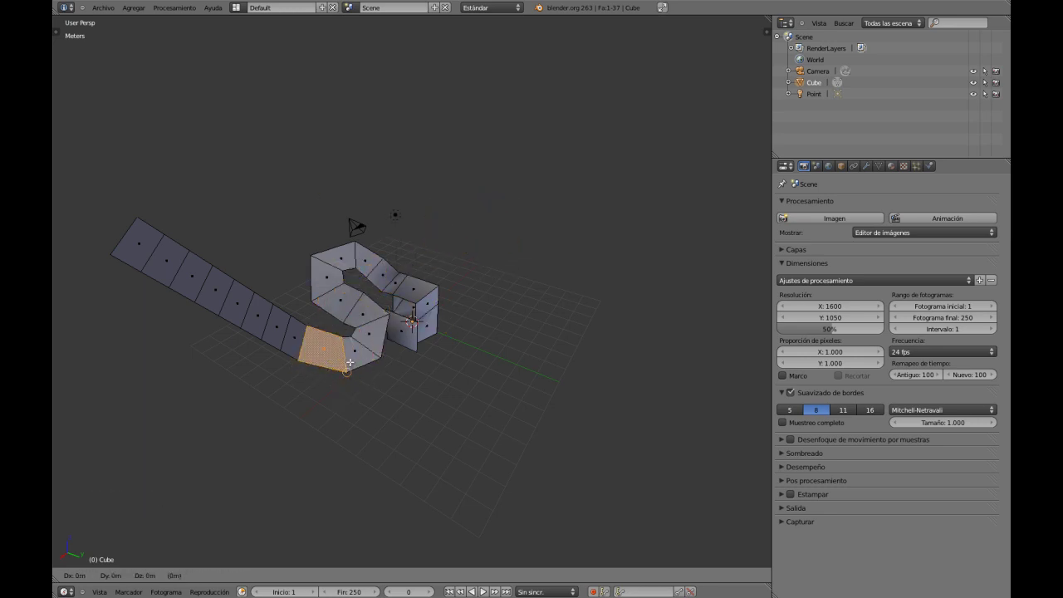
pyautogui.click(350, 362)
# Step: Scale the duplicated face down and repeat the scaling until it is only a tiny face
pyautogui.press('s')
pyautogui.press('s')
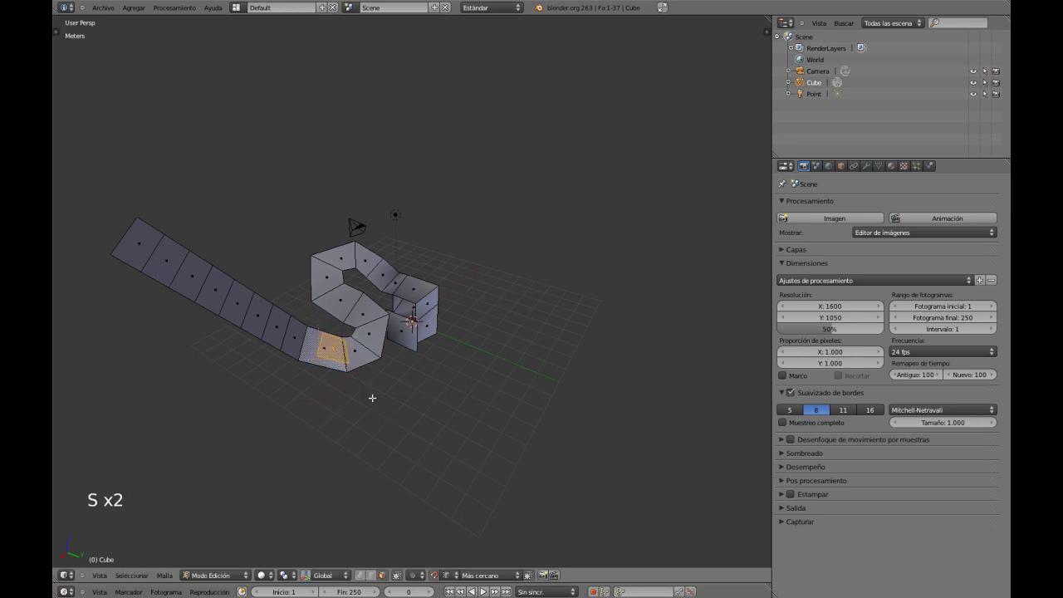
pyautogui.click(374, 399)
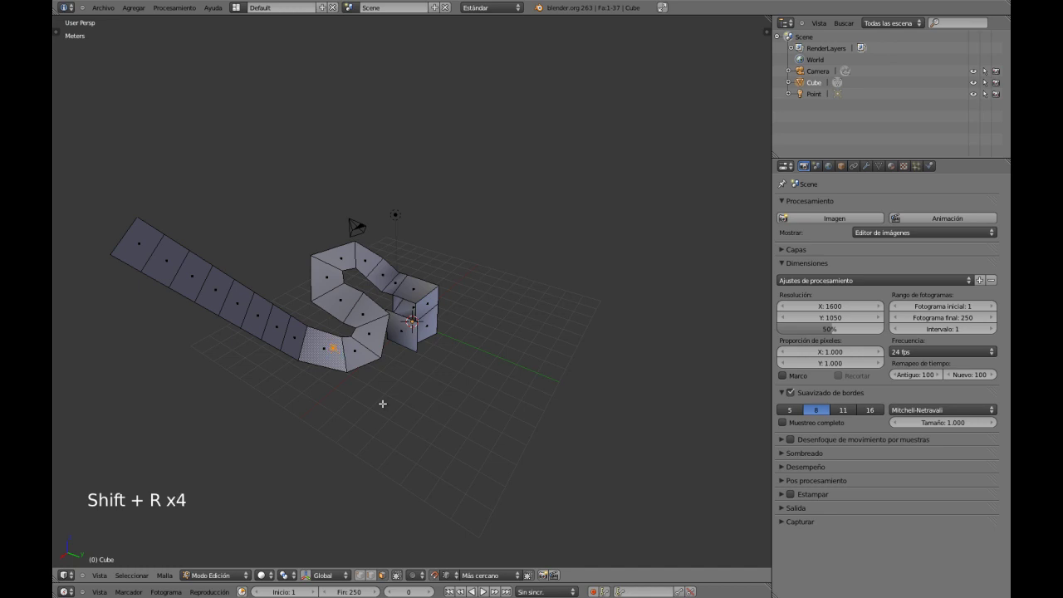
pyautogui.moveTo(369, 403); pyautogui.dragTo(335, 350, button='middle')
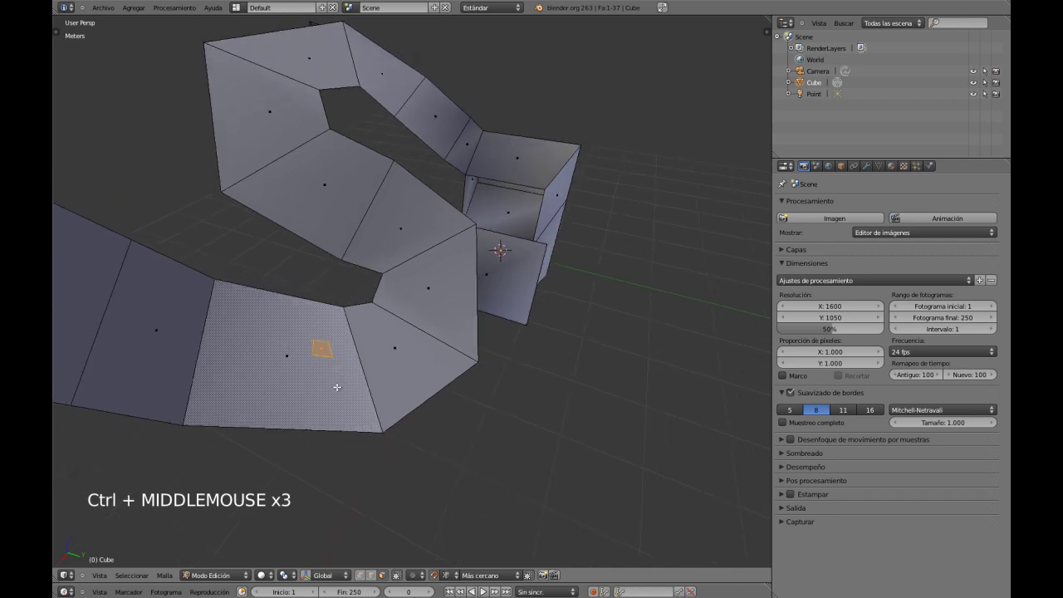
pyautogui.keyDown('shift'); pyautogui.moveTo(337, 387); pyautogui.dragTo(418, 434, button='middle'); pyautogui.keyUp('shift')
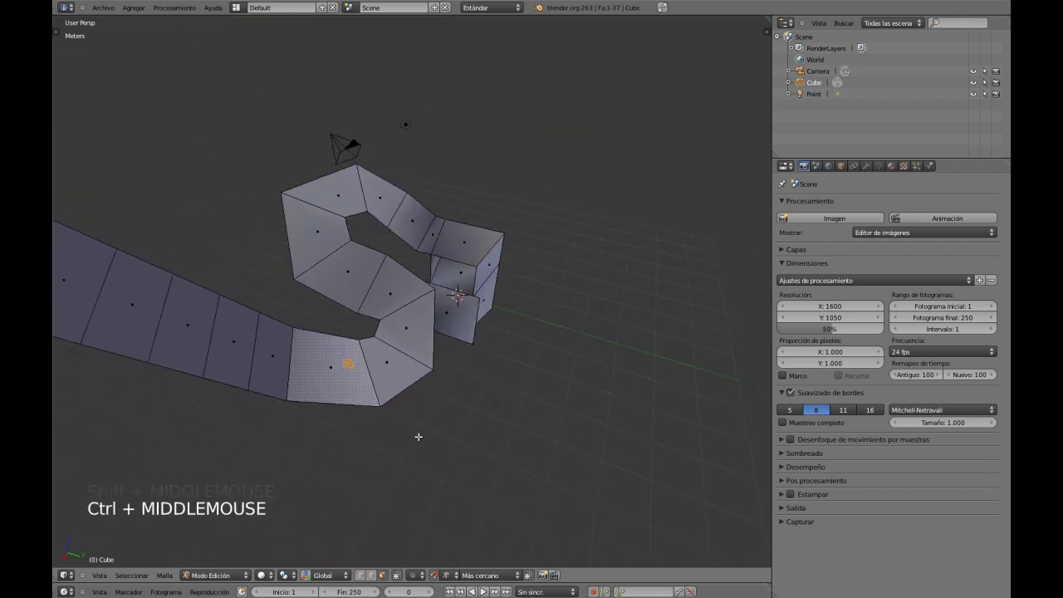
pyautogui.hotkey('shift', 'r')
pyautogui.hotkey('shift', 'r')
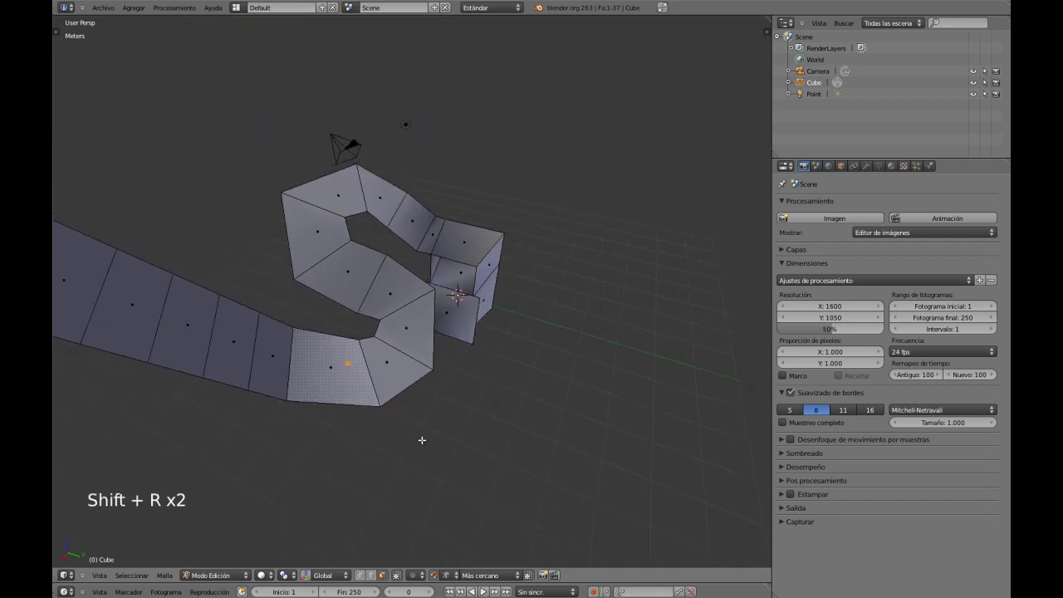
# Step: Delete the tiny duplicated face and return to object mode
pyautogui.press('x')
pyautogui.moveTo(371, 439); pyautogui.dragTo(374, 394, button='middle')
pyautogui.press('Tab')
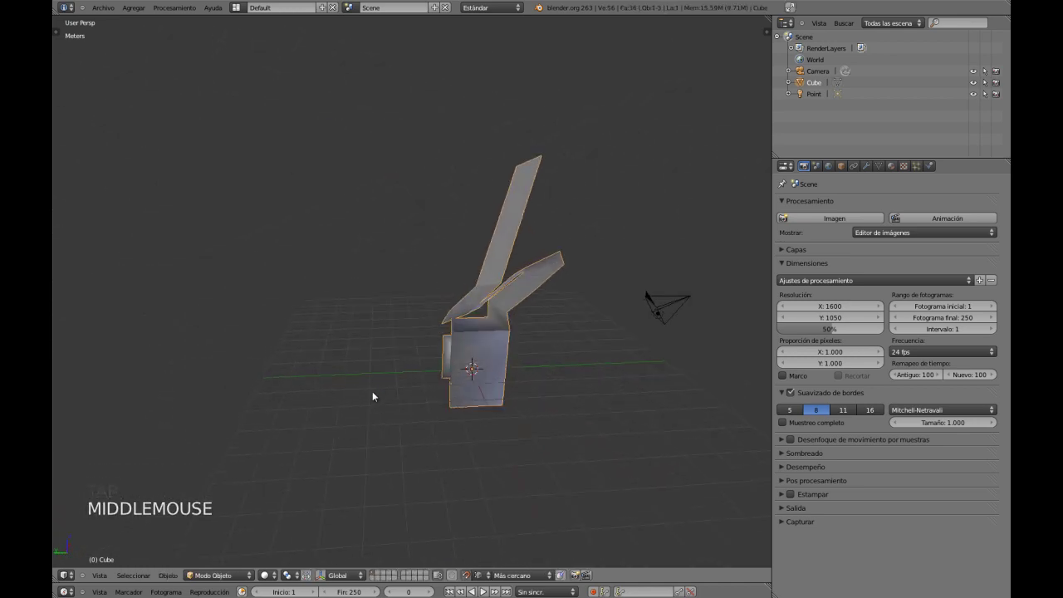
# Step: Turn off snapping and change the snap element to increment
pyautogui.keyDown('shift'); pyautogui.moveTo(473, 388); pyautogui.dragTo(392, 401, button='middle'); pyautogui.keyUp('shift')
pyautogui.click(465, 579)
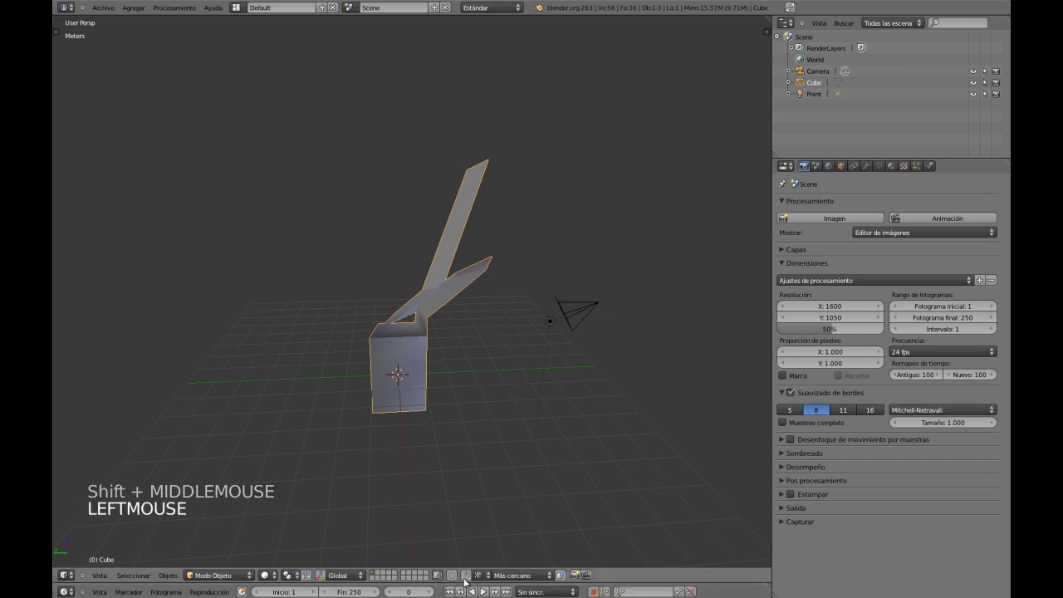
pyautogui.click(481, 579)
pyautogui.click(506, 562)
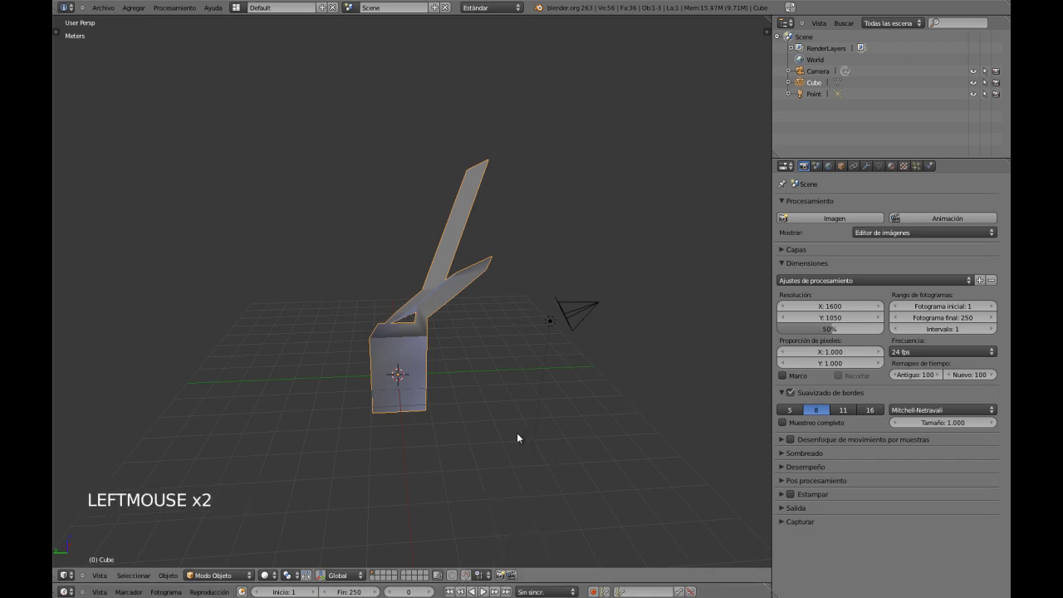
# Step: Inspect the finished strip object from several sides and delete it from the scene
pyautogui.moveTo(482, 428); pyautogui.dragTo(427, 437, button='middle')
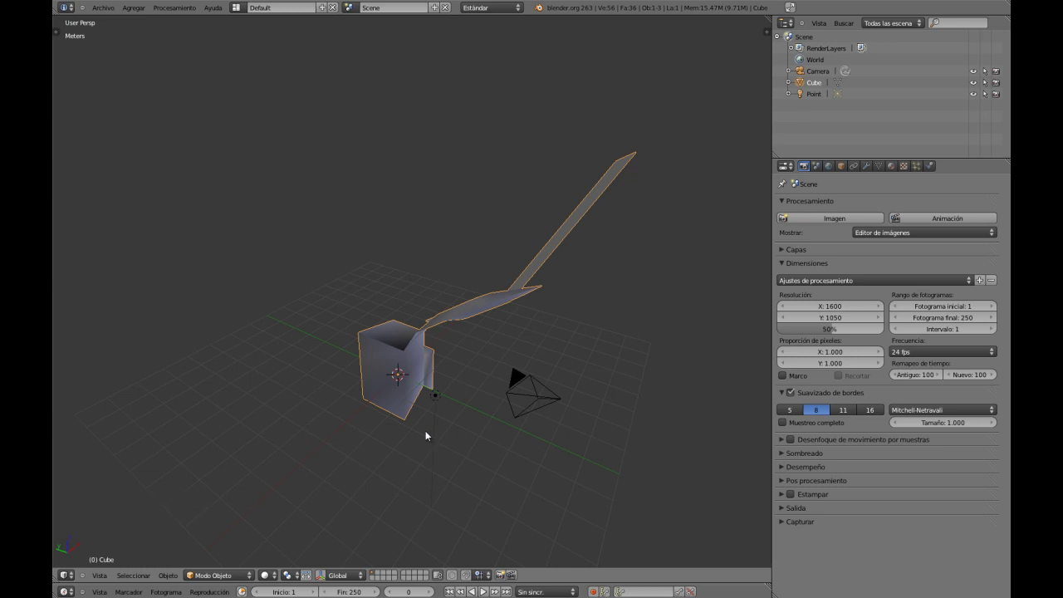
pyautogui.keyDown('shift'); pyautogui.moveTo(423, 406); pyautogui.dragTo(325, 382, button='middle'); pyautogui.keyUp('shift')
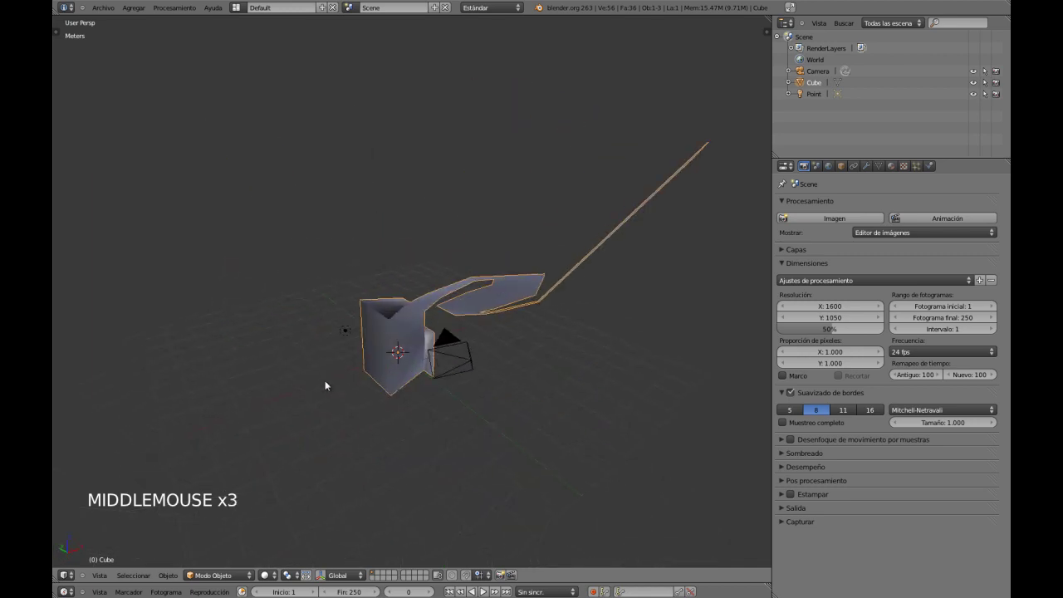
pyautogui.keyDown('shift'); pyautogui.moveTo(441, 391); pyautogui.dragTo(505, 399, button='middle'); pyautogui.keyUp('shift')
pyautogui.moveTo(374, 392); pyautogui.dragTo(443, 388, button='middle')
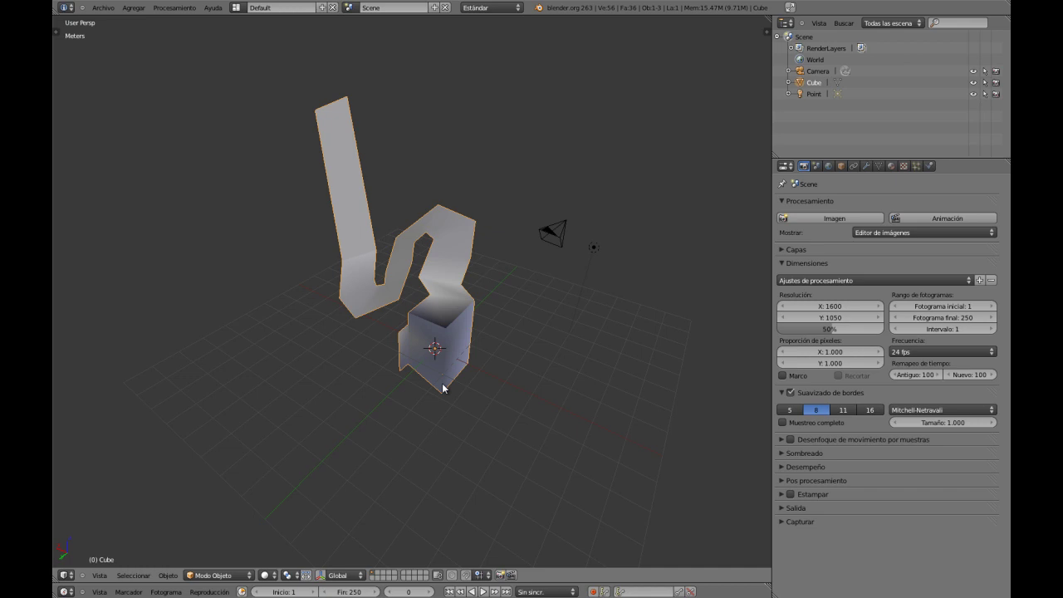
pyautogui.press('x')
pyautogui.click(442, 383)
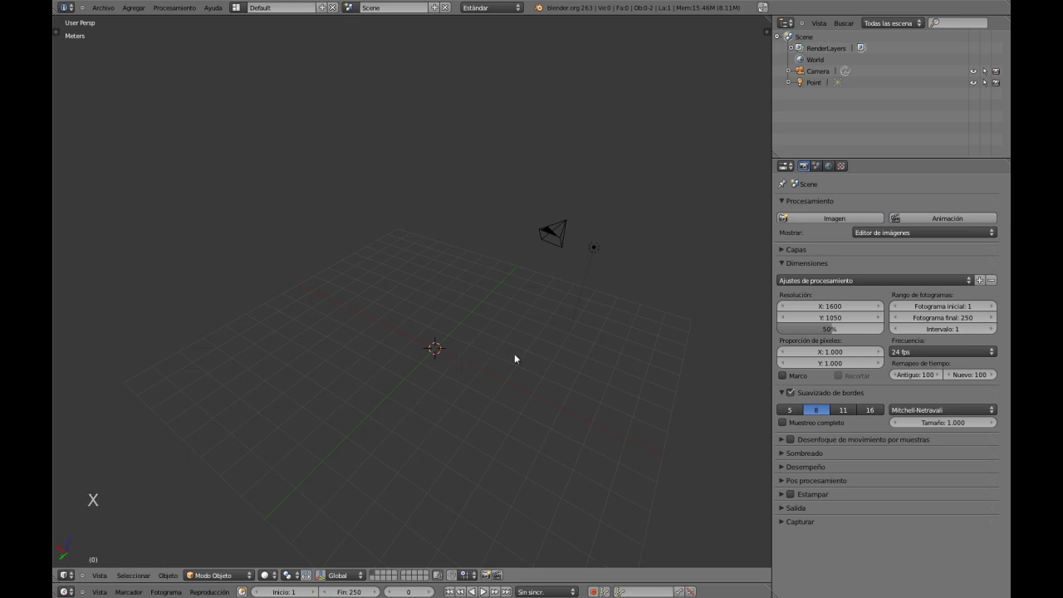
# Step: Add a Plano (plane) mesh and extrude its face upward about 12 cm in edit mode
pyautogui.hotkey('shift', 'a')
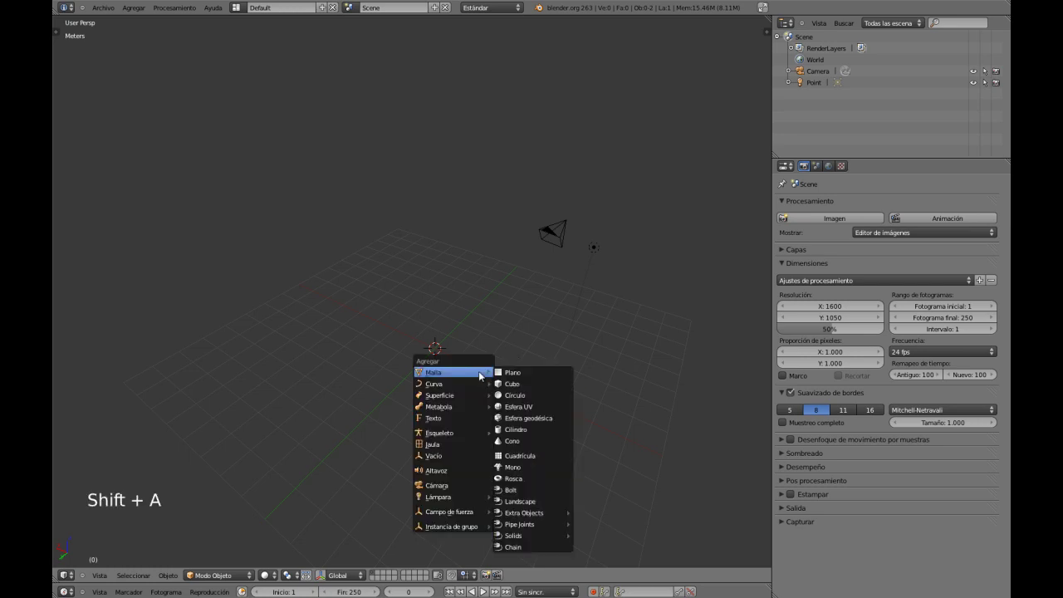
pyautogui.click(508, 373)
pyautogui.press('Tab')
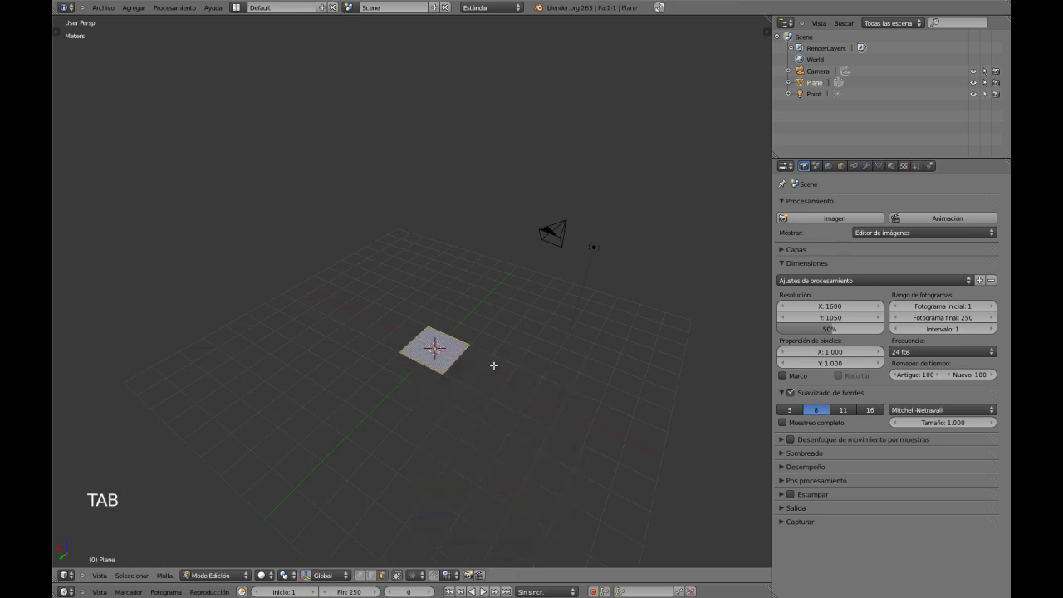
pyautogui.press('e')
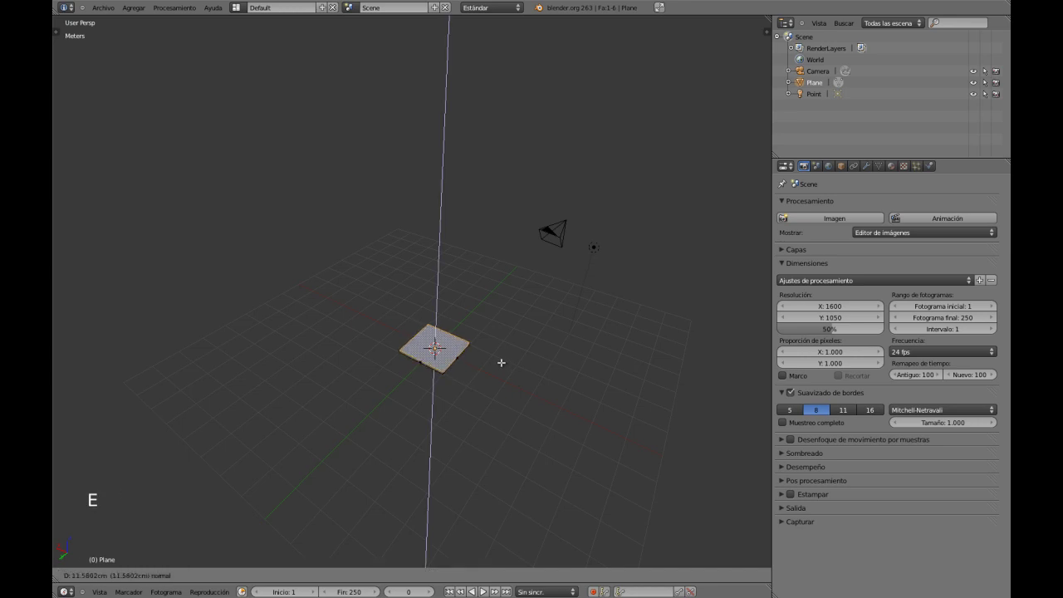
pyautogui.click(501, 361)
pyautogui.moveTo(491, 373)
pyautogui.mouseDown(button='middle')
pyautogui.moveTo(489, 261)
pyautogui.moveTo(582, 344)
pyautogui.moveTo(576, 385)
pyautogui.moveTo(481, 376)
pyautogui.mouseUp(button='middle')
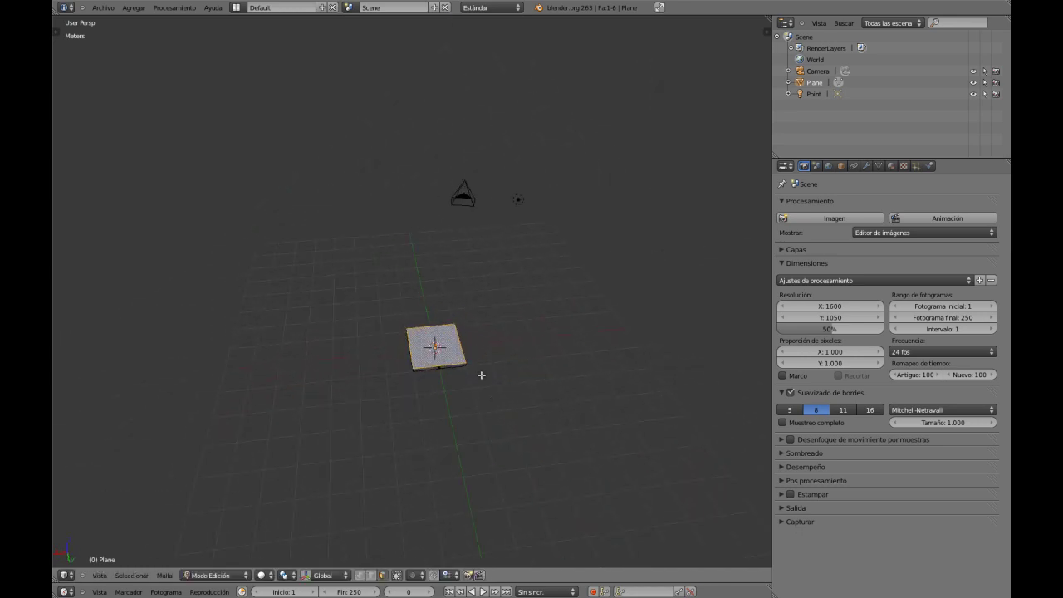
# Step: Add two loop cuts across the slab and scale them along Y until they lie close to its opposite edges
pyautogui.hotkey('ctrl', 'r')
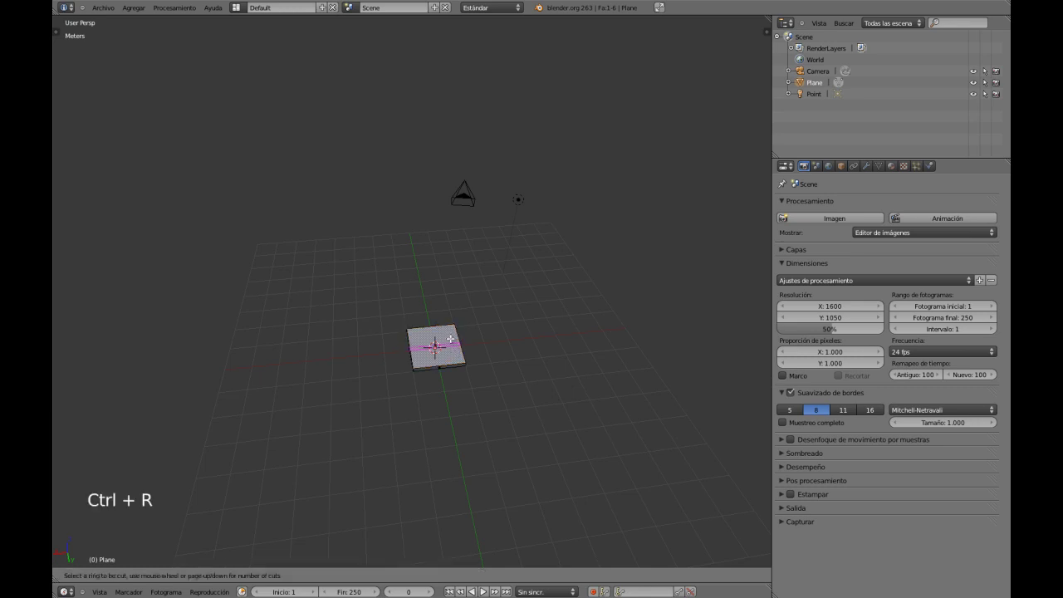
pyautogui.click(450, 339)
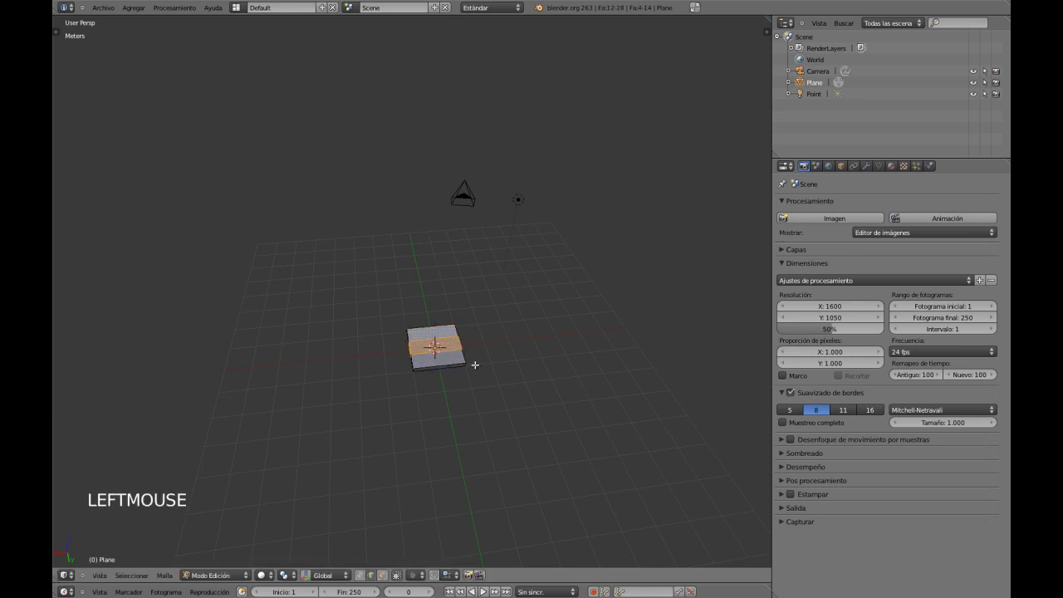
pyautogui.press('s')
pyautogui.press('s')
pyautogui.press('y')
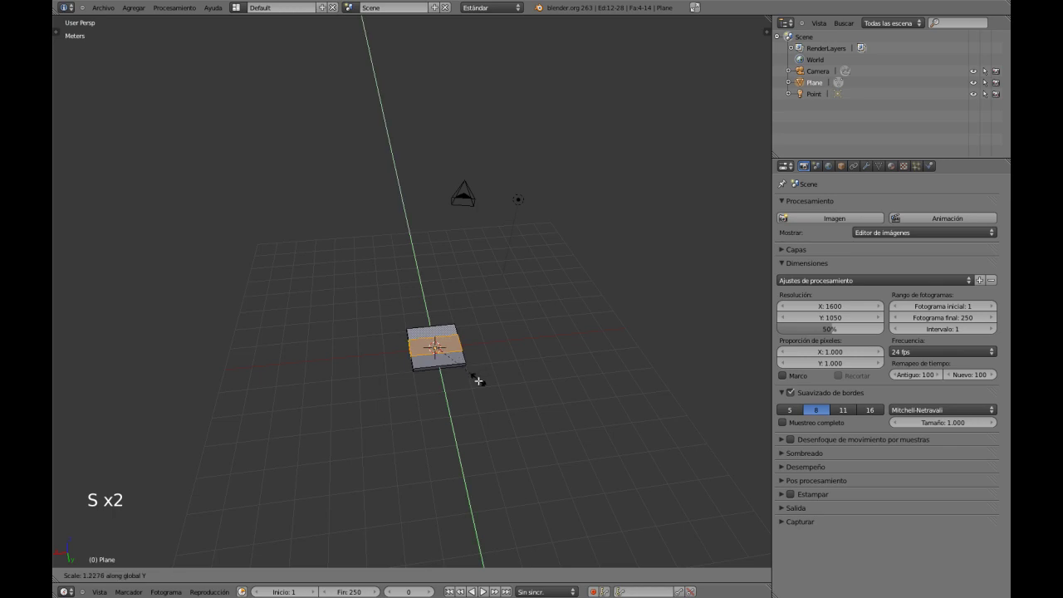
pyautogui.click(508, 442)
pyautogui.moveTo(475, 425); pyautogui.dragTo(466, 462, button='middle')
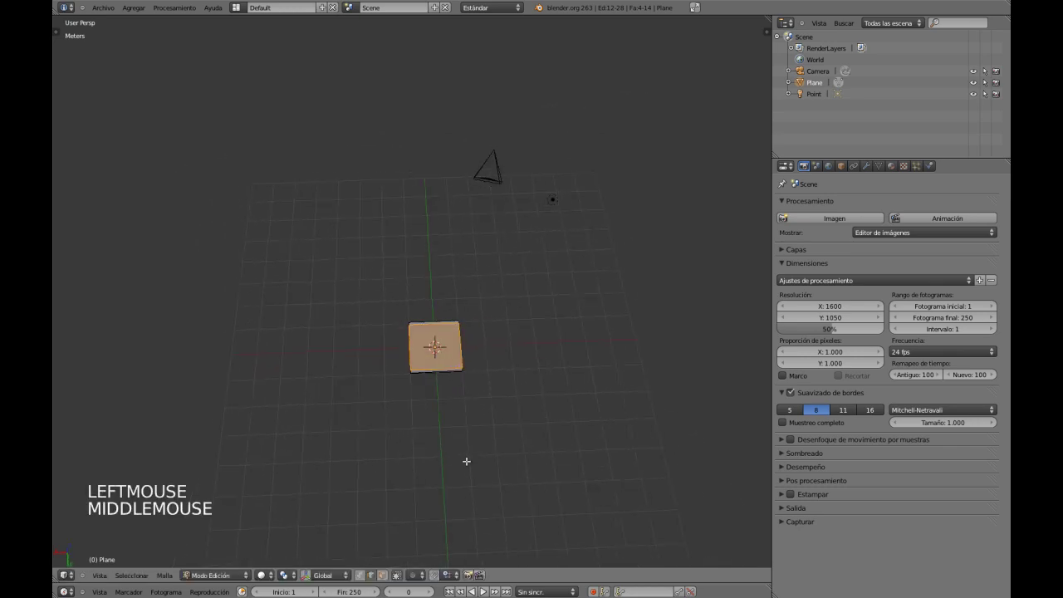
# Step: Add two perpendicular loop cuts to the slab and scale them about 2.5 times along X, close to the other edges
pyautogui.hotkey('ctrl', 'r')
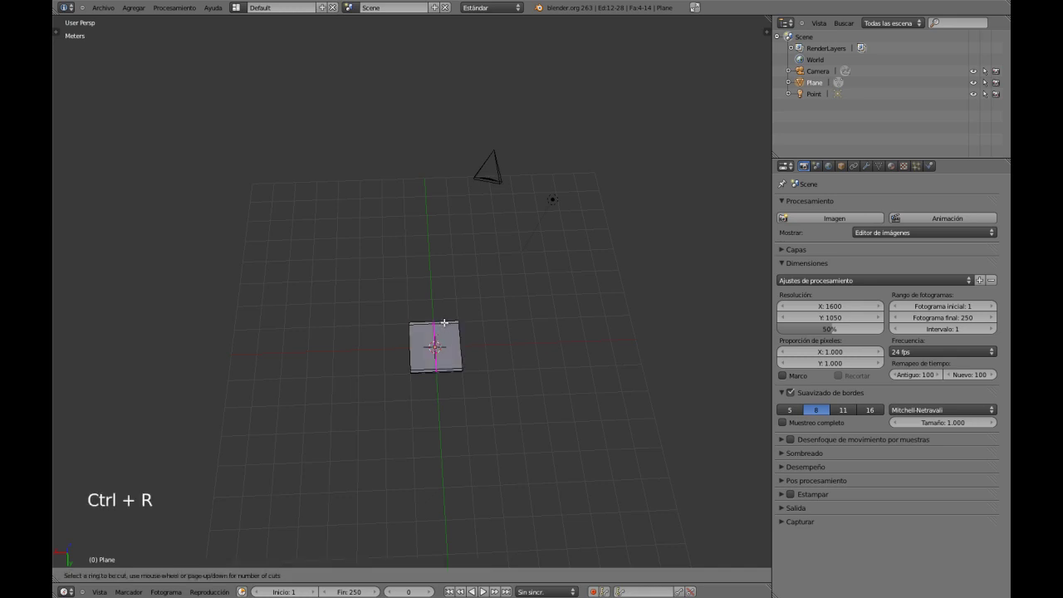
pyautogui.click(443, 323)
pyautogui.press('s')
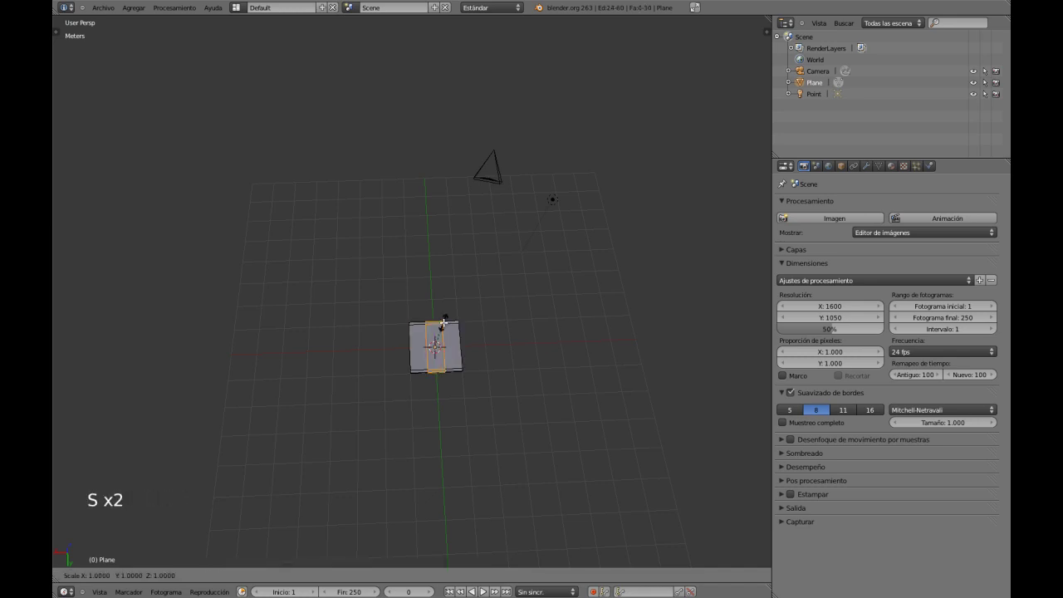
pyautogui.press('x')
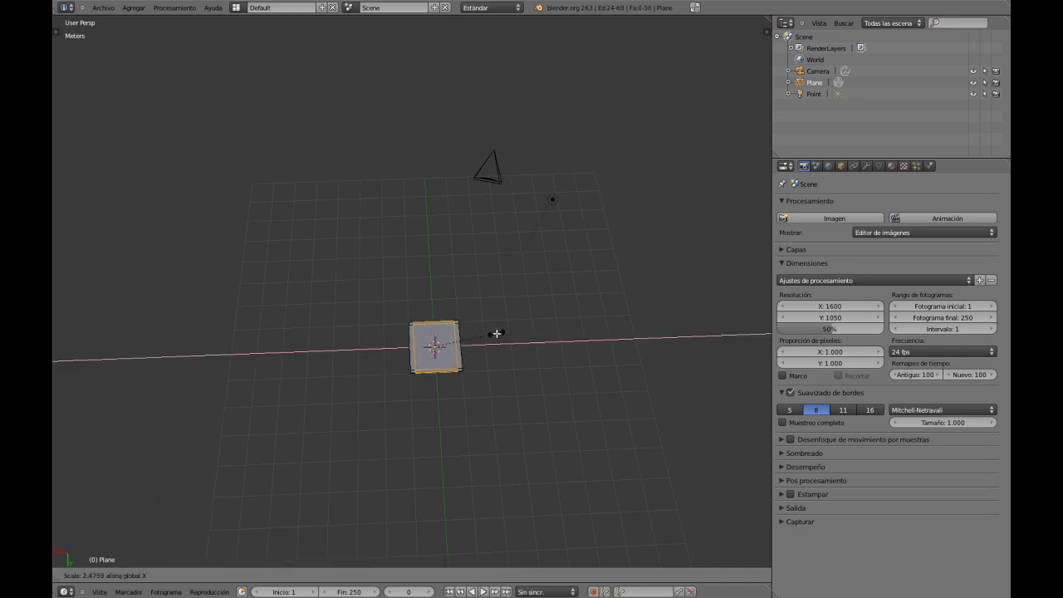
pyautogui.click(500, 333)
# Step: Switch to face selection and select the four small corner faces on the slab's underside
pyautogui.moveTo(500, 333); pyautogui.dragTo(484, 149, button='middle')
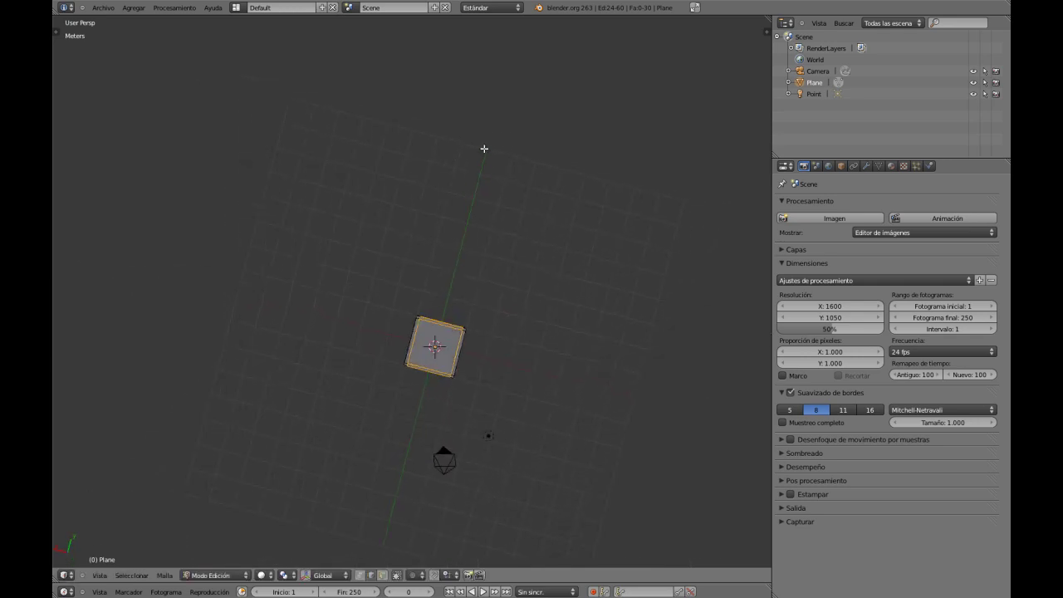
pyautogui.press('KP_Decimal')
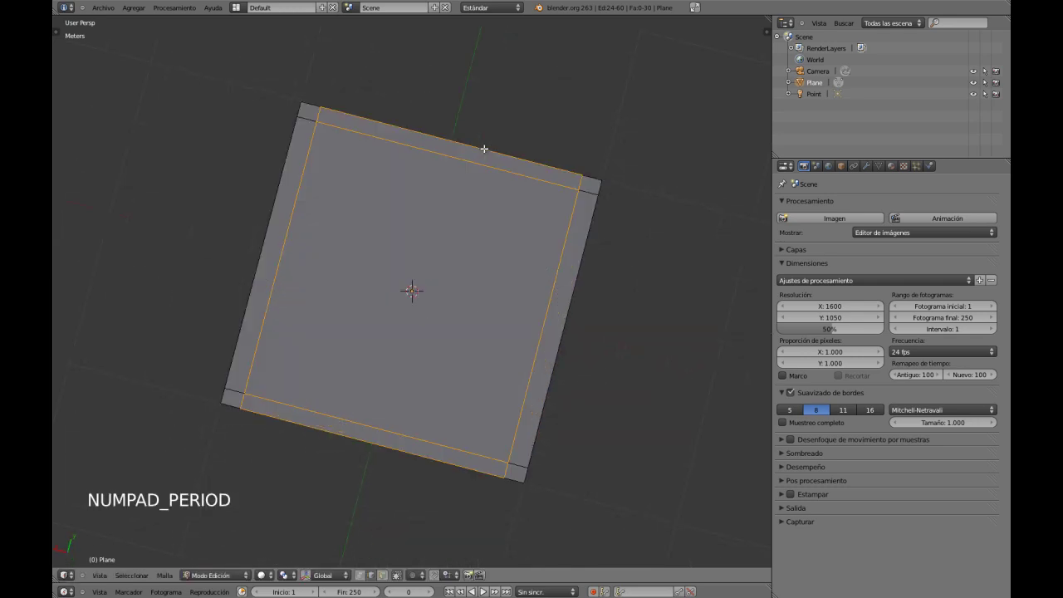
pyautogui.rightClick(327, 126)
pyautogui.hotkey('ctrl', 'Tab')
pyautogui.click(283, 136)
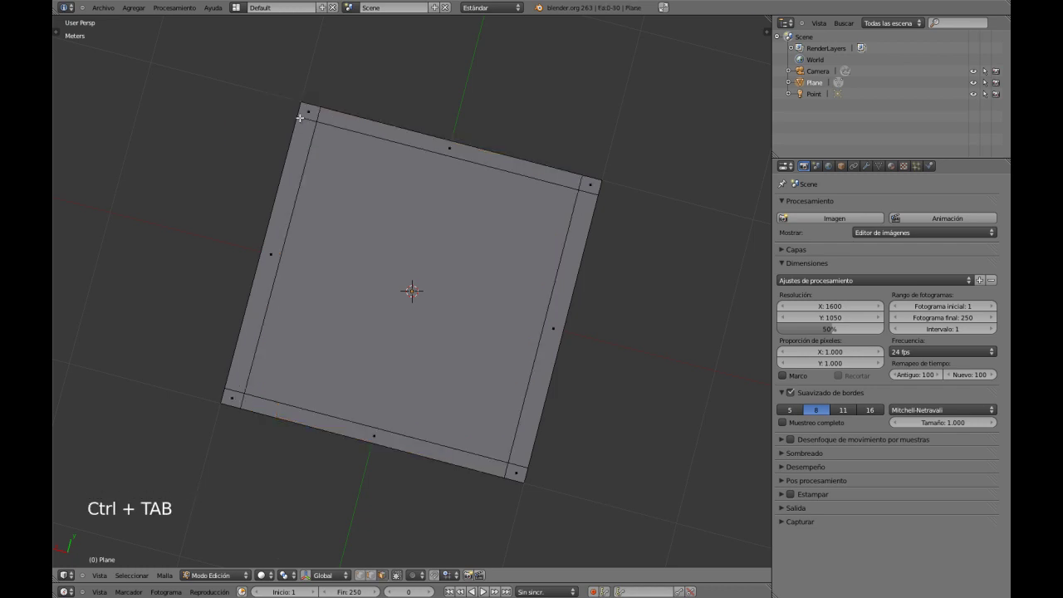
pyautogui.rightClick(324, 157)
pyautogui.keyDown('shift'); pyautogui.rightClick(596, 185); pyautogui.keyUp('shift')
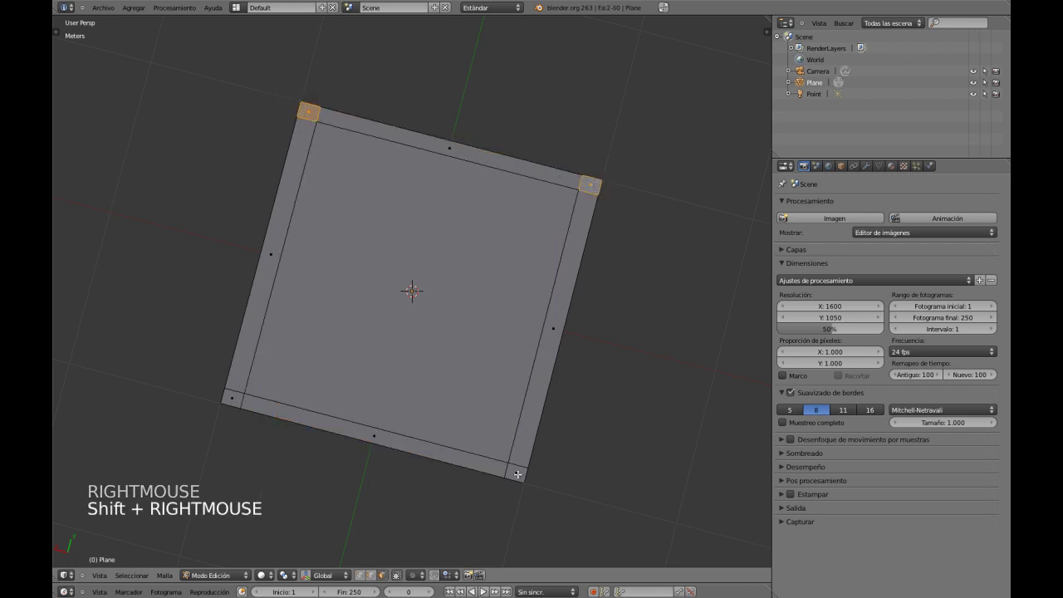
pyautogui.keyDown('shift'); pyautogui.rightClick(517, 474); pyautogui.keyUp('shift')
# Step: Extrude the four corner faces straight down to form the table legs and return to object mode
pyautogui.moveTo(236, 397); pyautogui.dragTo(464, 410, button='middle')
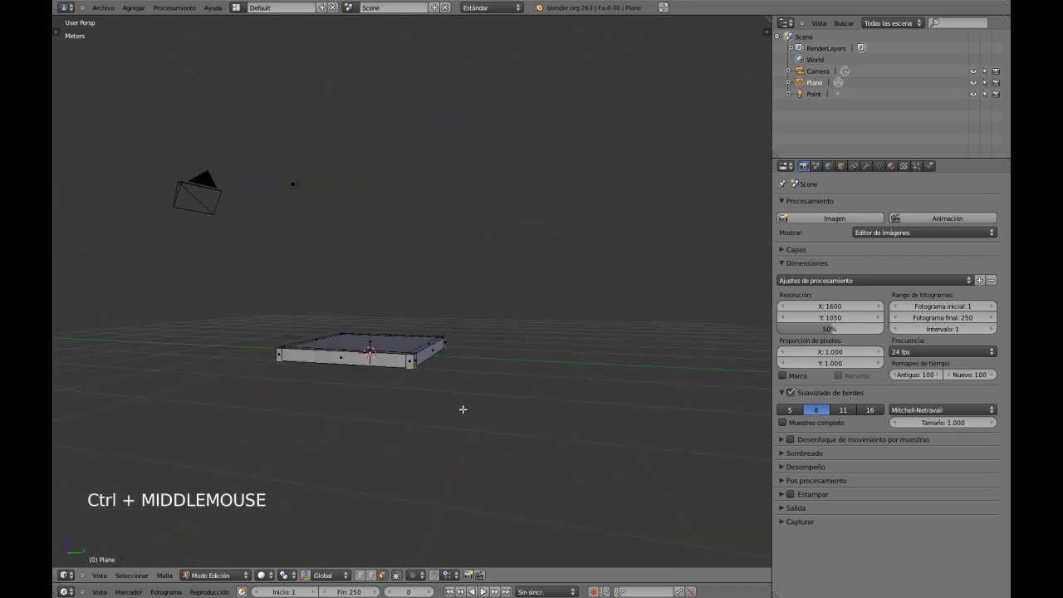
pyautogui.press('e')
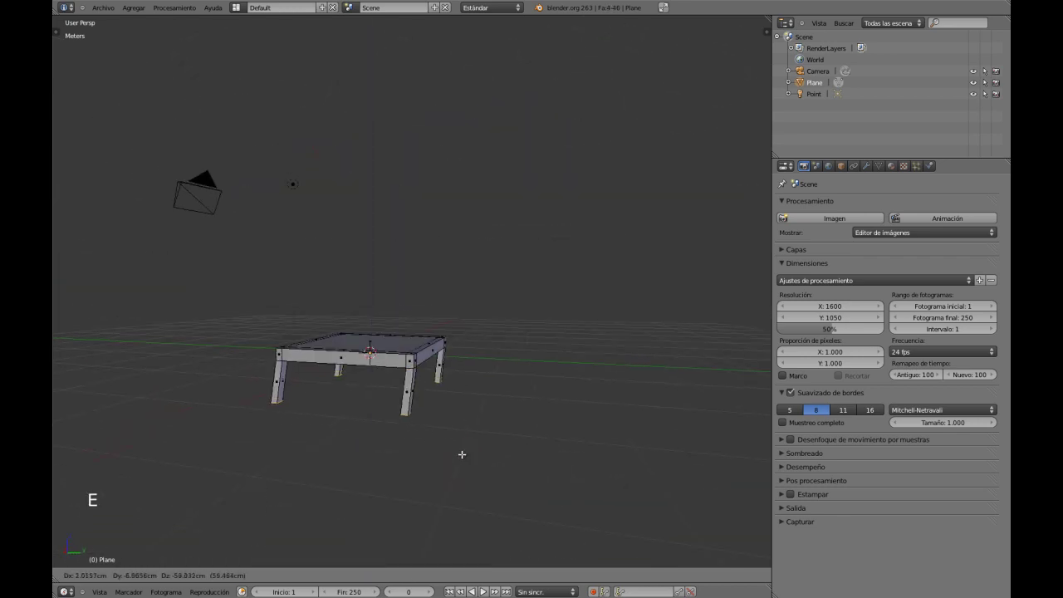
pyautogui.click(461, 477)
pyautogui.moveTo(458, 485); pyautogui.dragTo(418, 441, button='middle')
pyautogui.press('Tab')
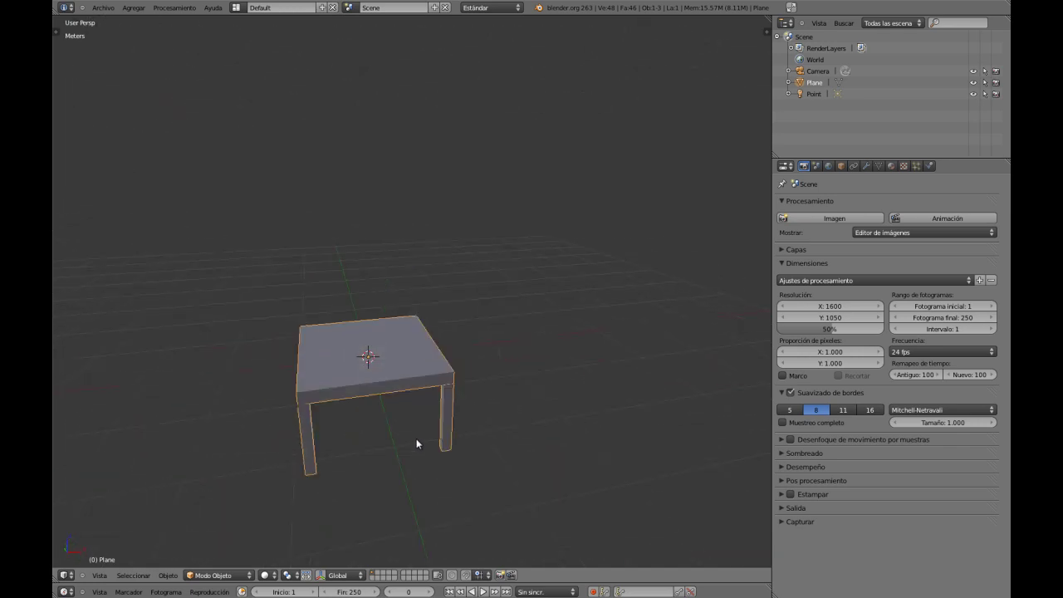
# Step: Move the table up about 1.12 m along the Z axis
pyautogui.moveTo(366, 413); pyautogui.dragTo(466, 392, button='middle')
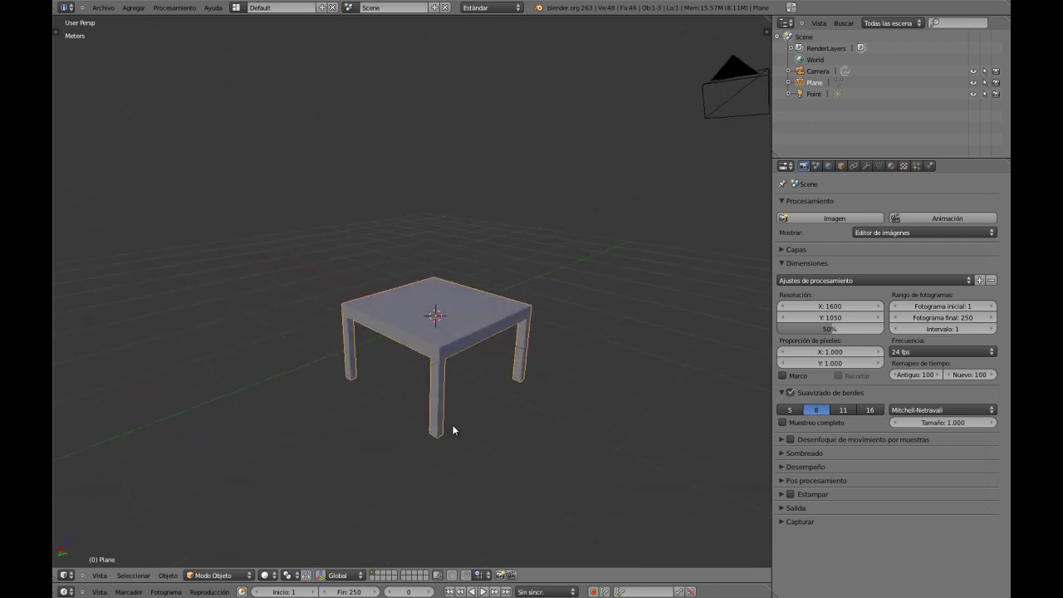
pyautogui.press('g')
pyautogui.press('z')
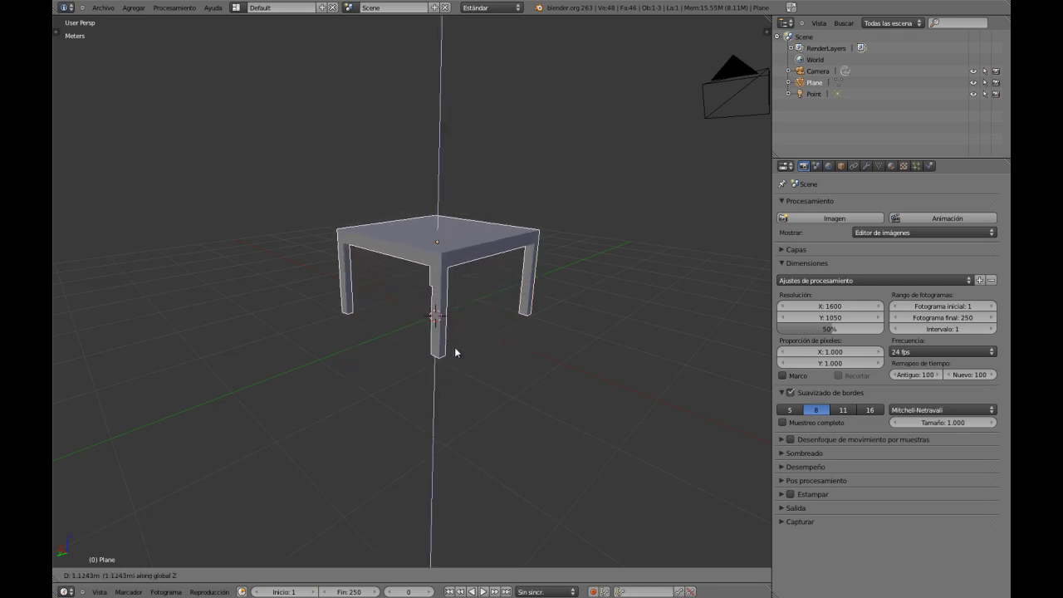
pyautogui.click(454, 352)
# Step: In the right orthographic view, lower the table slightly along Z until its feet meet the ground line
pyautogui.middleClick(461, 397)
pyautogui.moveTo(461, 397); pyautogui.dragTo(534, 380, button='middle')
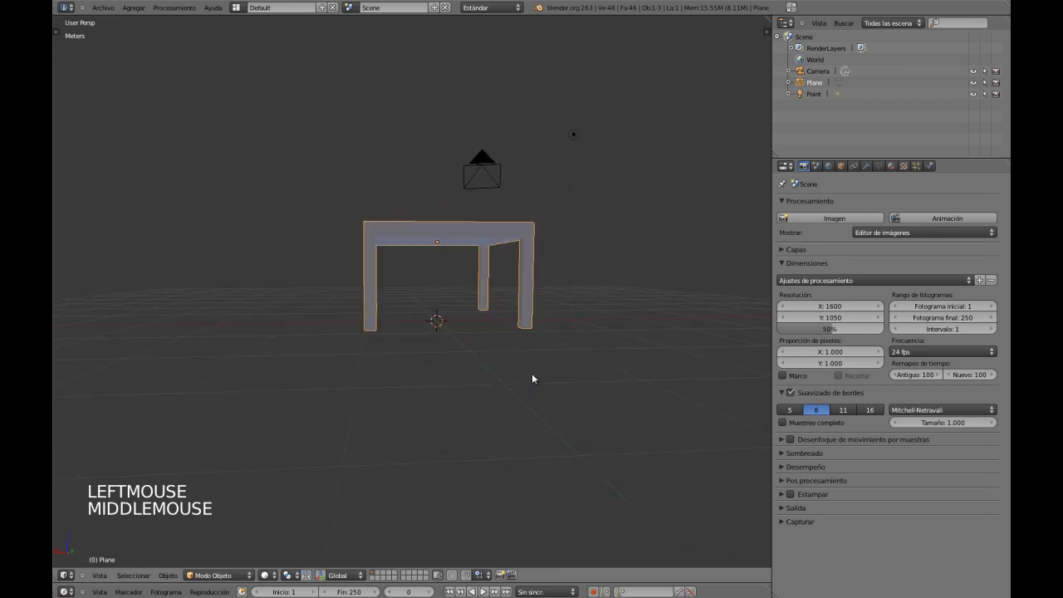
pyautogui.press('KP_3')
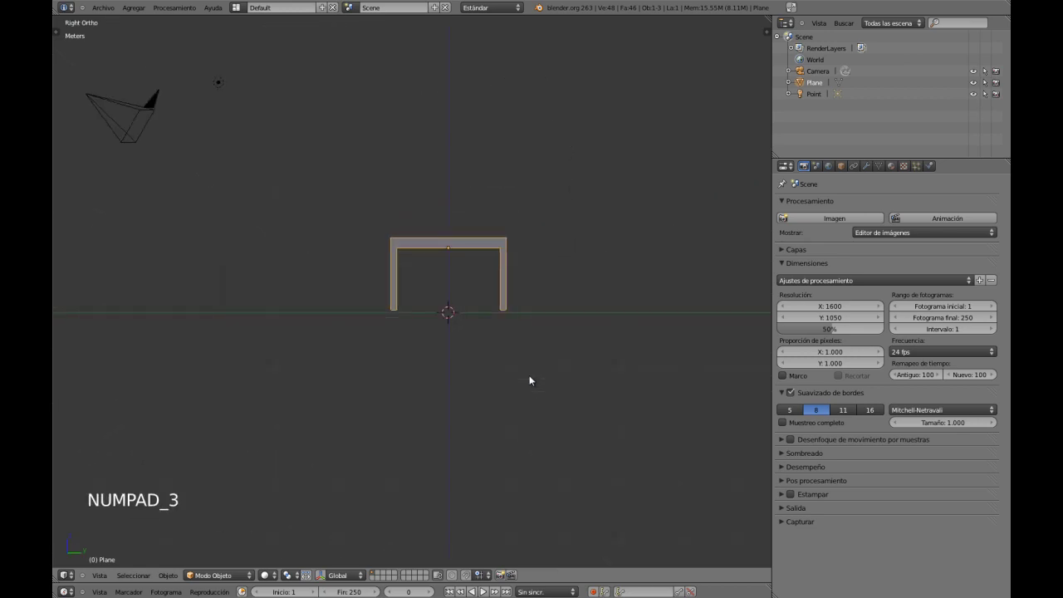
pyautogui.press('g')
pyautogui.press('z')
pyautogui.click(529, 246)
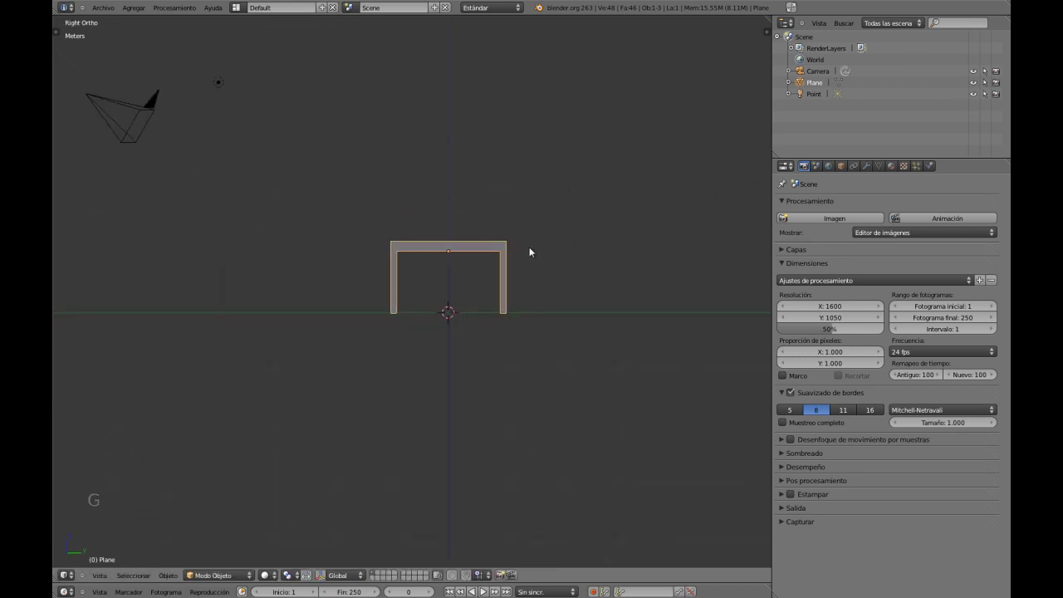
# Step: Add a plane mesh under the table and scale it by 10 as a ground surface
pyautogui.moveTo(467, 335); pyautogui.dragTo(557, 375, button='middle')
pyautogui.hotkey('shift', 'a')
pyautogui.click(592, 373)
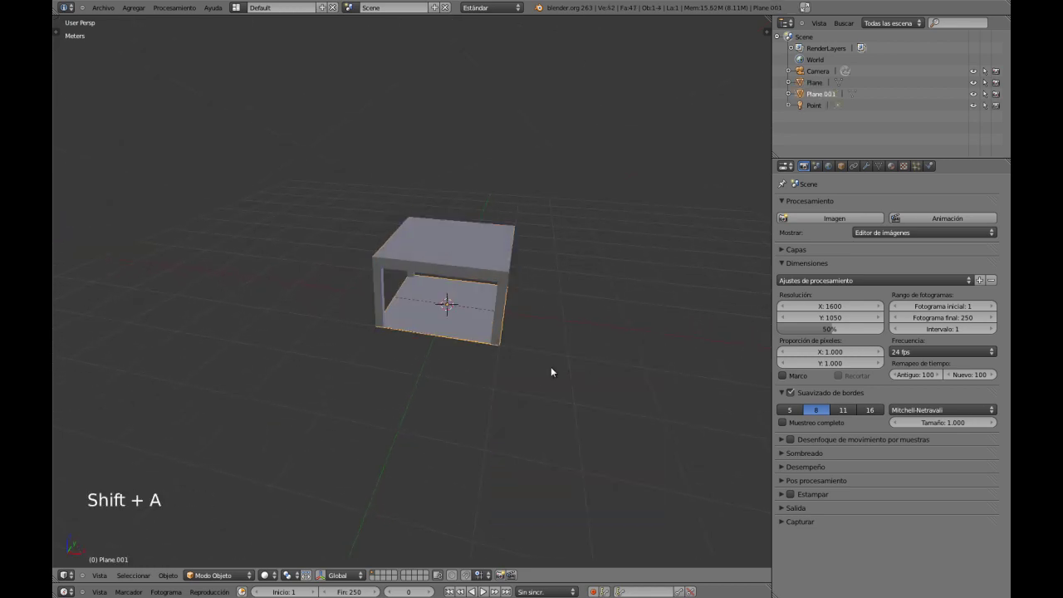
pyautogui.write('s5')
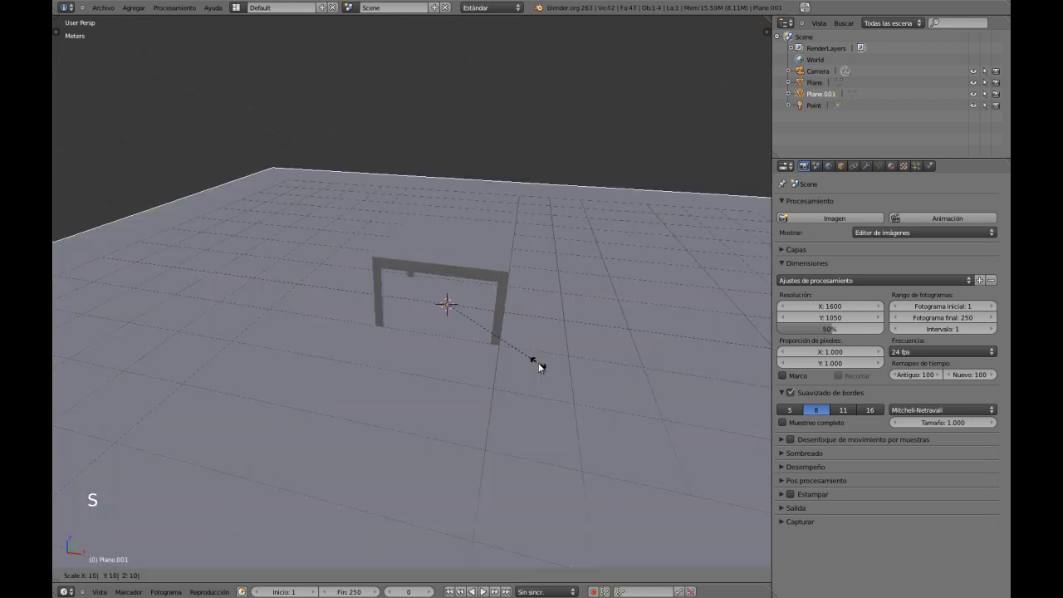
pyautogui.press('Return')
# Step: Enable ambient occlusion (Oclusión ambiental) in the world settings
pyautogui.moveTo(540, 358); pyautogui.dragTo(708, 239, button='middle')
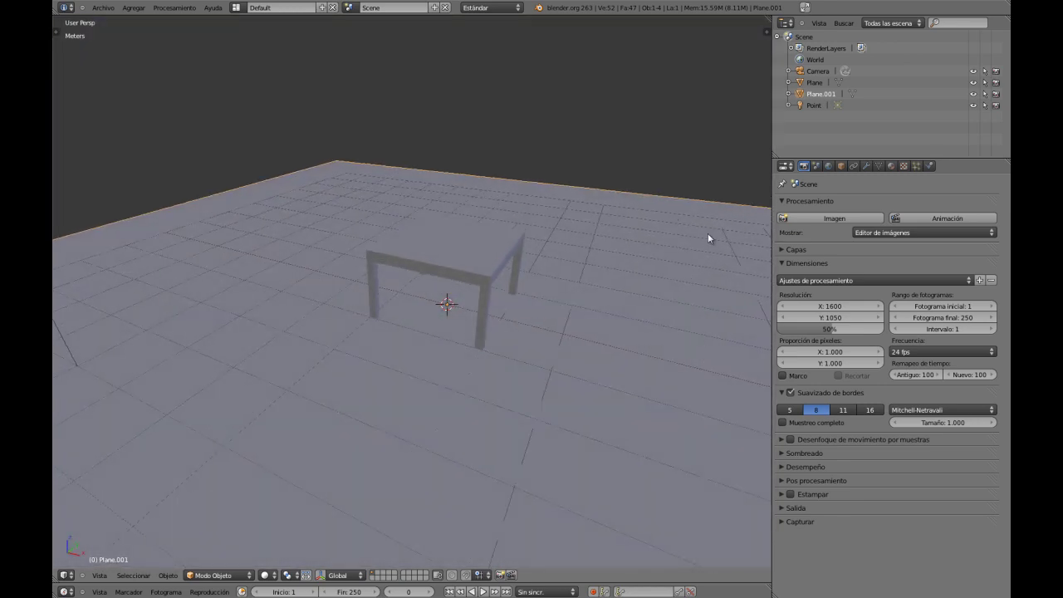
pyautogui.click(828, 167)
pyautogui.click(790, 249)
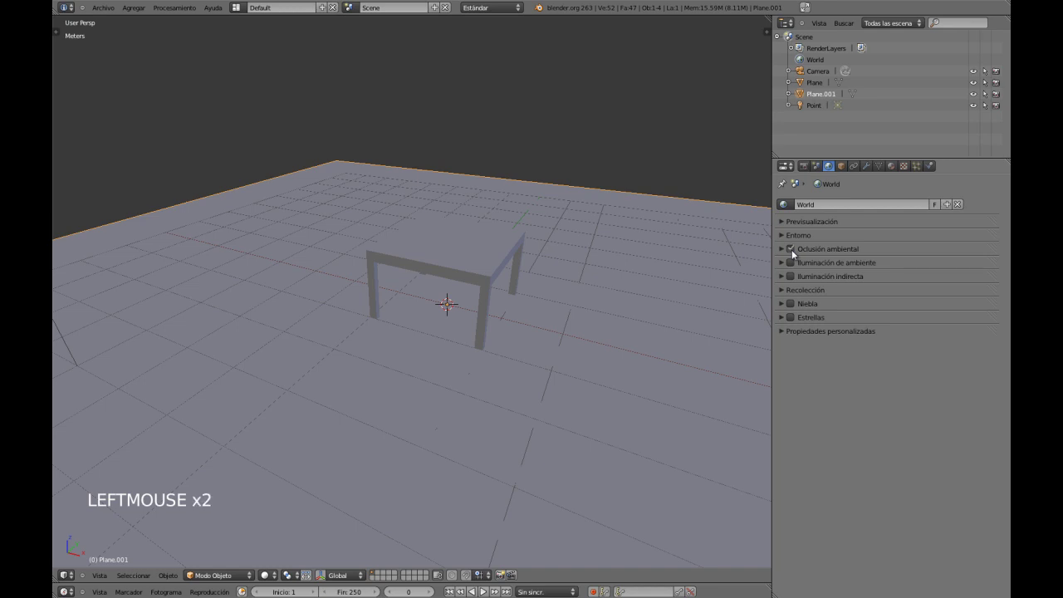
# Step: Frame the table closely from a low angle and align the camera to that view
pyautogui.moveTo(581, 363); pyautogui.dragTo(573, 349, button='middle')
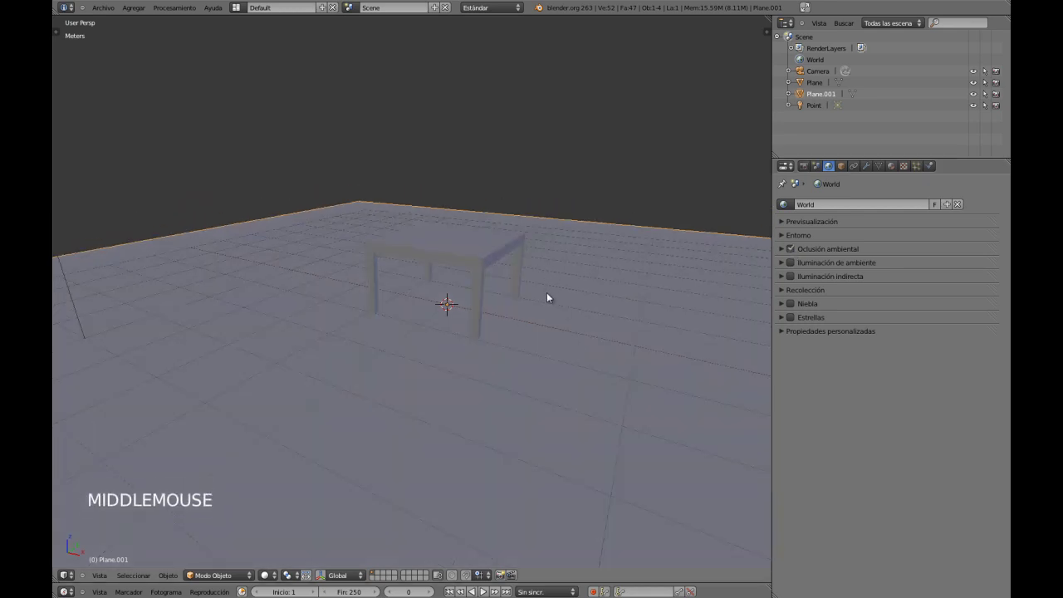
pyautogui.keyDown('ctrl'); pyautogui.moveTo(551, 295); pyautogui.dragTo(535, 325, button='middle'); pyautogui.keyUp('ctrl')
pyautogui.press('ctrl+alt+KP_0')
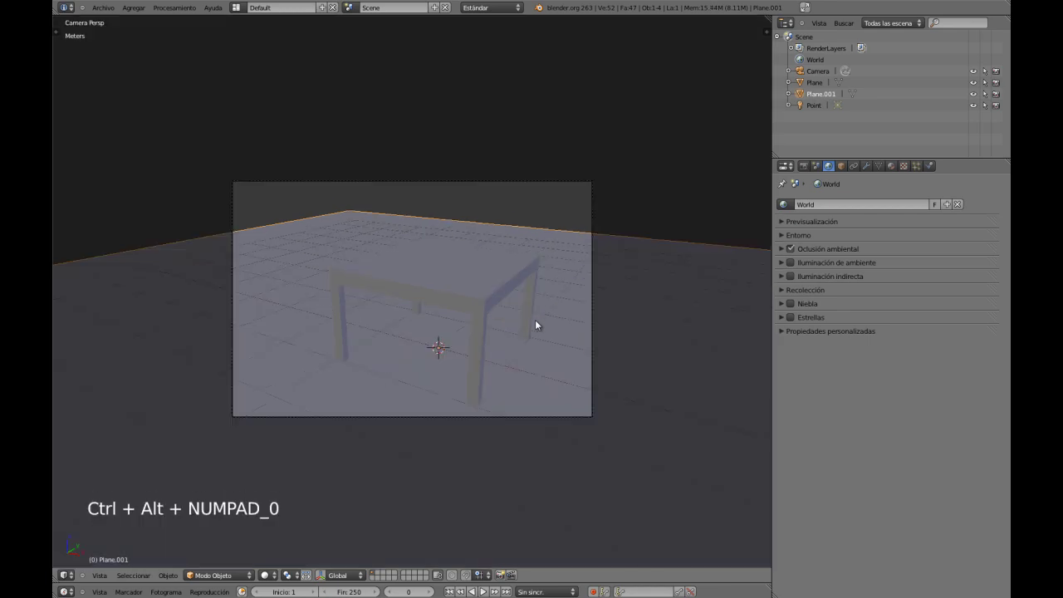
# Step: Move the camera to reframe the table, render the scene, and close the render result
pyautogui.rightClick(592, 330)
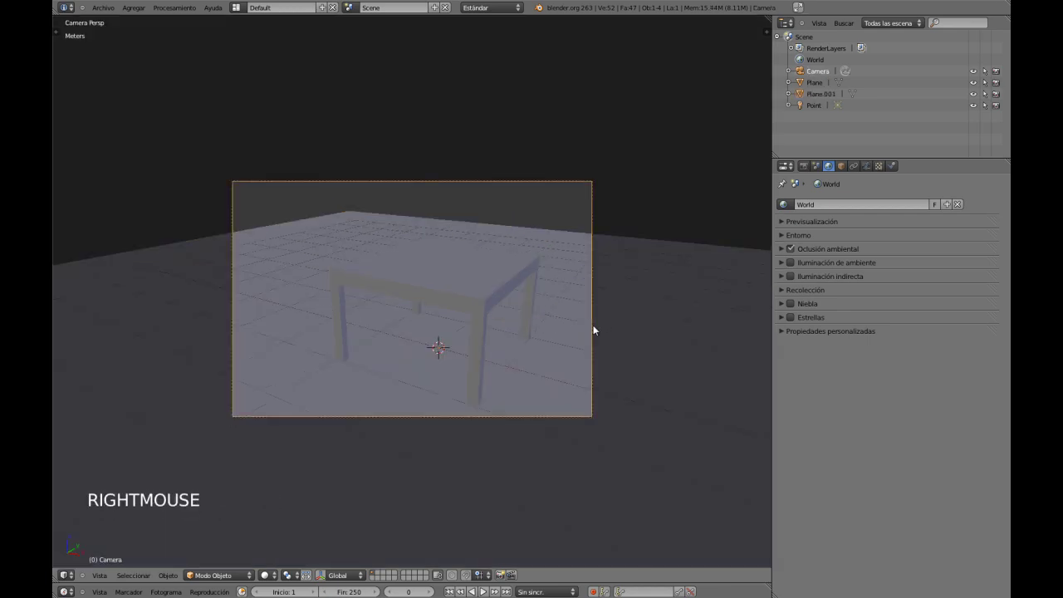
pyautogui.press('g')
pyautogui.press('g')
pyautogui.click(607, 342)
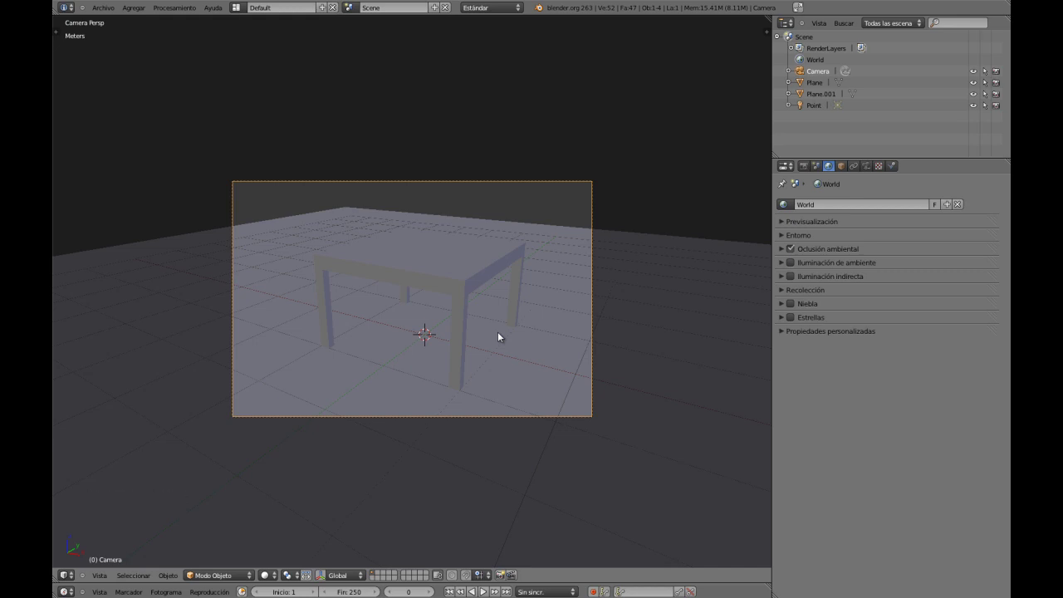
pyautogui.press('F12')
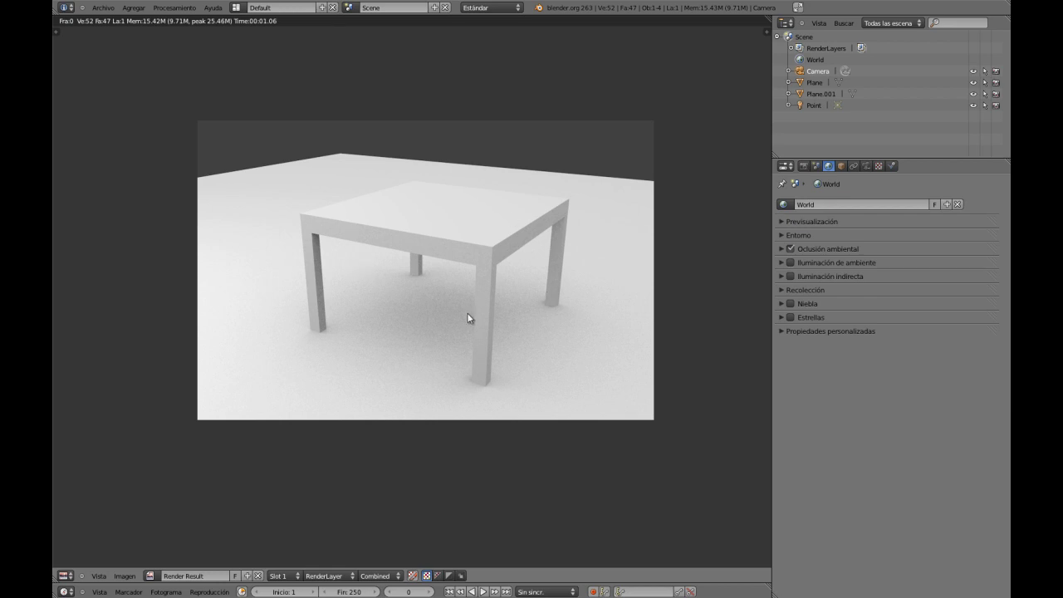
pyautogui.press('Escape')
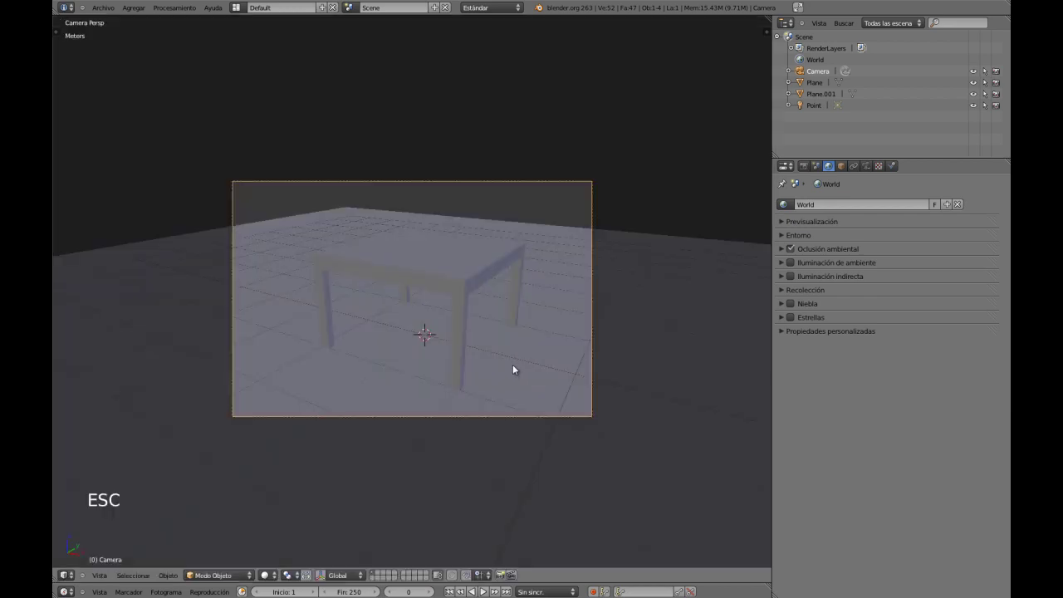
# Step: Delete the large ground plane and select the table
pyautogui.moveTo(506, 368); pyautogui.dragTo(468, 421, button='middle')
pyautogui.rightClick(334, 379)
pyautogui.rightClick(413, 421)
pyautogui.press('x')
pyautogui.rightClick(443, 302)
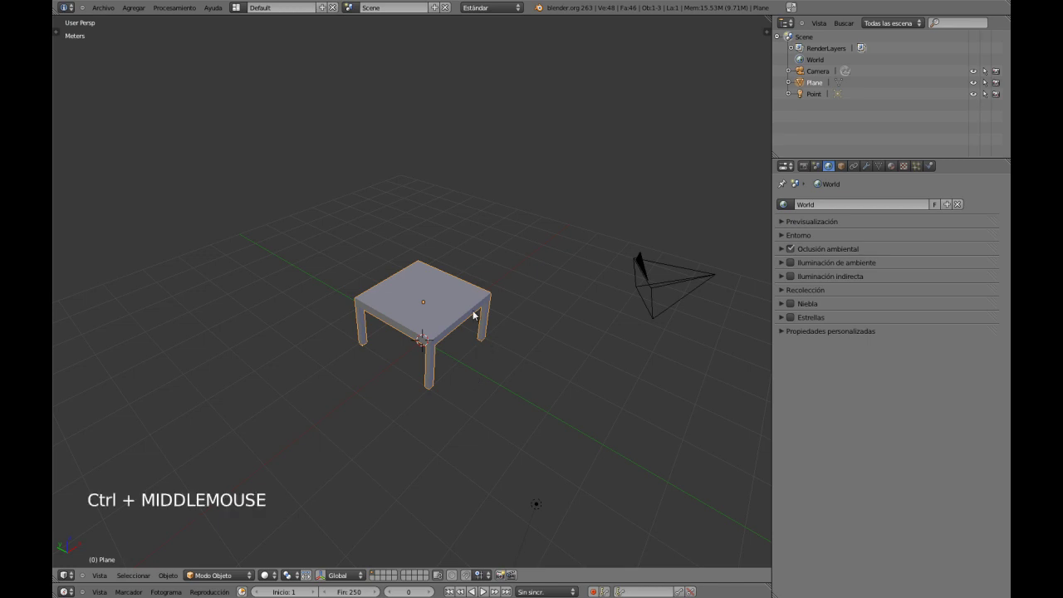
# Step: Enter edit mode on the table and select all side and corner faces around the tabletop's outer rim
pyautogui.keyDown('ctrl'); pyautogui.moveTo(474, 311); pyautogui.dragTo(455, 413, button='middle'); pyautogui.keyUp('ctrl')
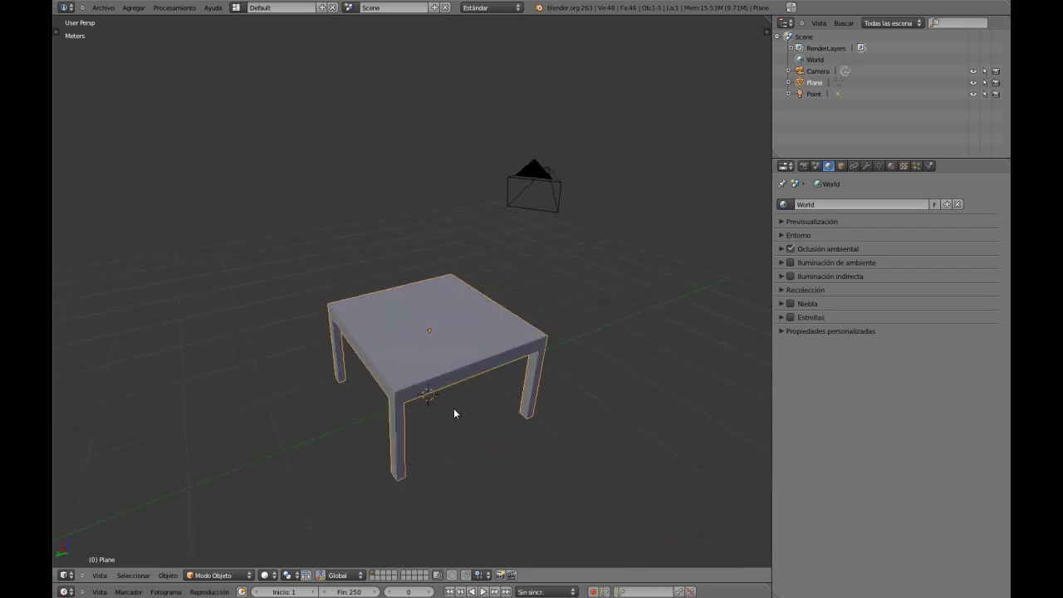
pyautogui.press('Tab')
pyautogui.rightClick(447, 379)
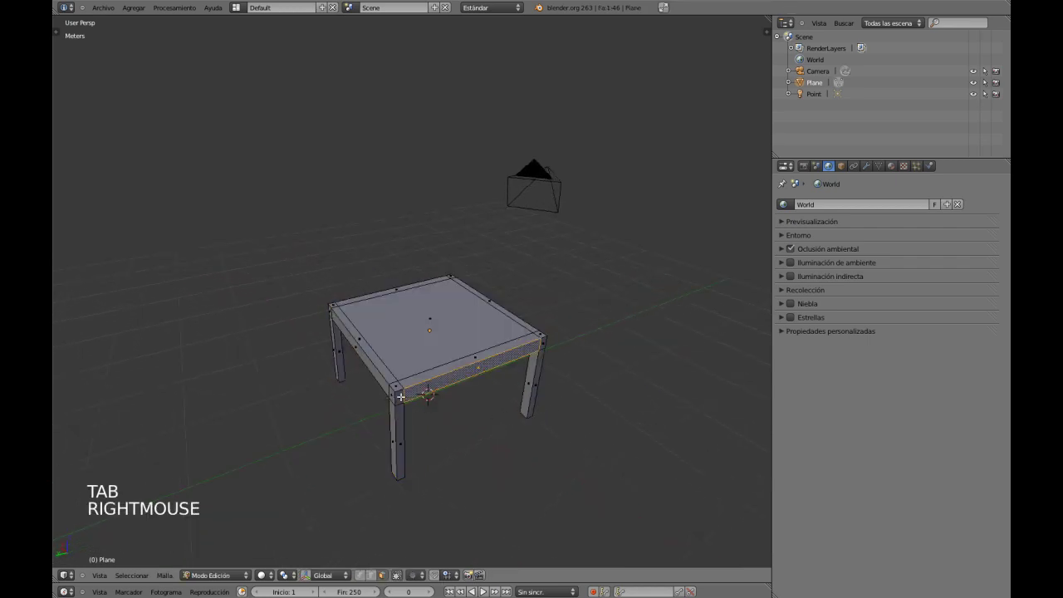
pyautogui.keyDown('shift'); pyautogui.rightClick(388, 396); pyautogui.keyUp('shift')
pyautogui.keyDown('shift'); pyautogui.rightClick(375, 378); pyautogui.keyUp('shift')
pyautogui.keyDown('shift'); pyautogui.rightClick(382, 380); pyautogui.keyUp('shift')
pyautogui.keyDown('shift'); pyautogui.rightClick(384, 382); pyautogui.keyUp('shift')
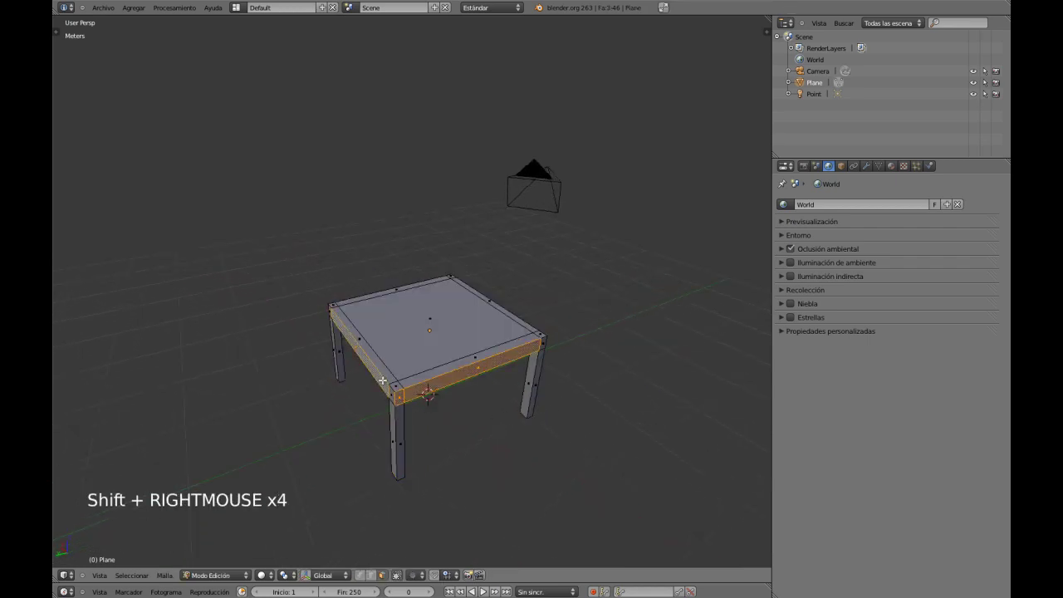
pyautogui.keyDown('shift'); pyautogui.rightClick(393, 393); pyautogui.keyUp('shift')
pyautogui.moveTo(541, 401); pyautogui.dragTo(615, 420, button='middle')
pyautogui.keyDown('shift'); pyautogui.rightClick(571, 402); pyautogui.keyUp('shift')
pyautogui.keyDown('shift'); pyautogui.rightClick(541, 355); pyautogui.keyUp('shift')
pyautogui.keyDown('shift'); pyautogui.rightClick(581, 337); pyautogui.keyUp('shift')
pyautogui.keyDown('shift'); pyautogui.rightClick(674, 368); pyautogui.keyUp('shift')
pyautogui.keyDown('shift'); pyautogui.rightClick(443, 380); pyautogui.keyUp('shift')
pyautogui.keyDown('shift'); pyautogui.rightClick(502, 379); pyautogui.keyUp('shift')
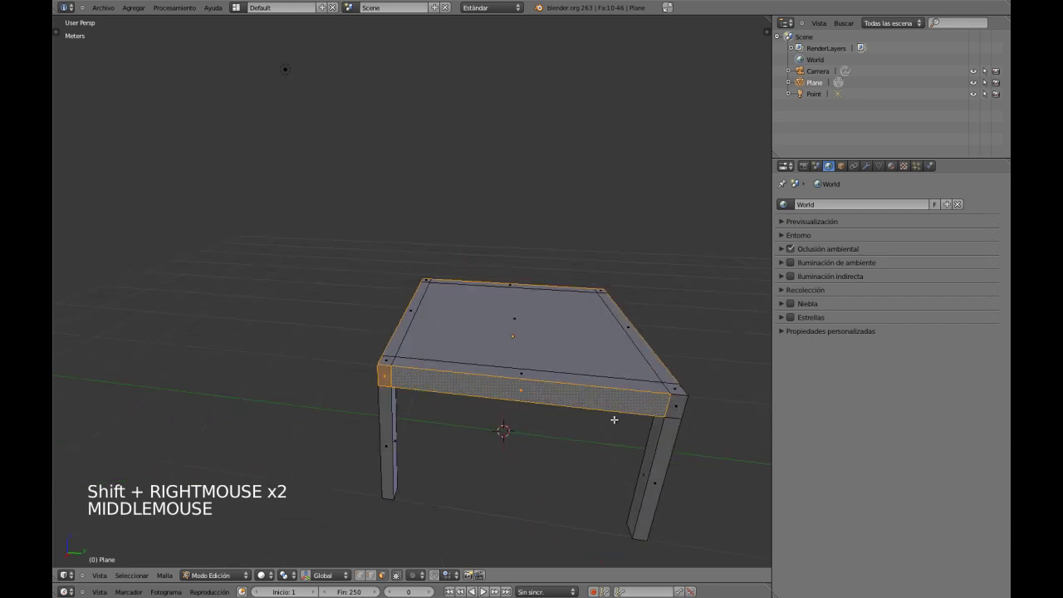
pyautogui.keyDown('shift'); pyautogui.rightClick(673, 405); pyautogui.keyUp('shift')
pyautogui.moveTo(673, 405); pyautogui.dragTo(601, 427, button='middle')
pyautogui.keyDown('shift'); pyautogui.rightClick(503, 393); pyautogui.keyUp('shift')
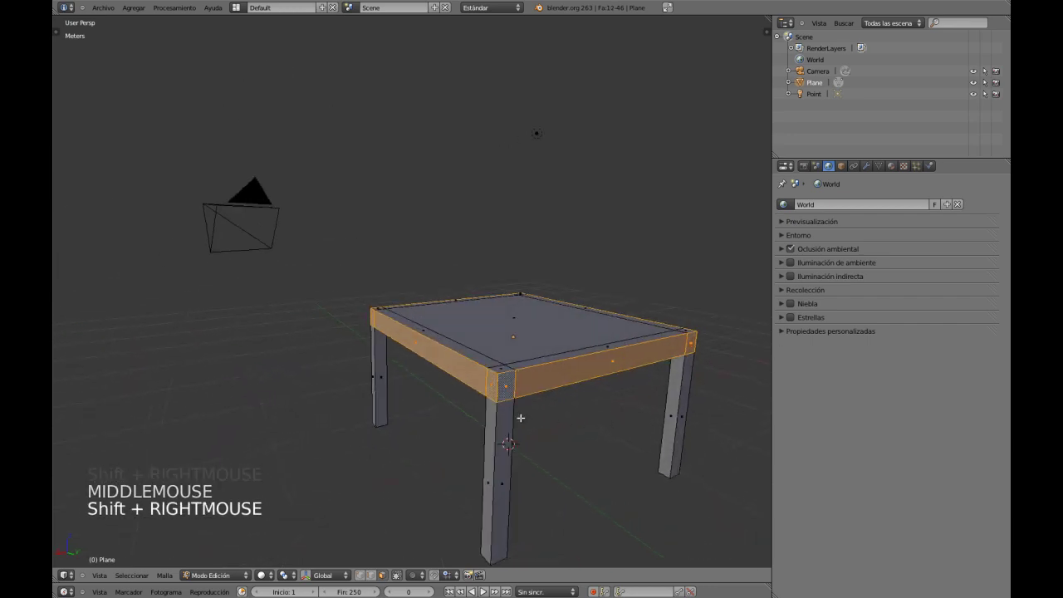
# Step: Extrude the selected rim faces in place, scale them outward horizontally with Z locked to widen the tabletop, and return to object mode
pyautogui.press('e')
pyautogui.rightClick(605, 433)
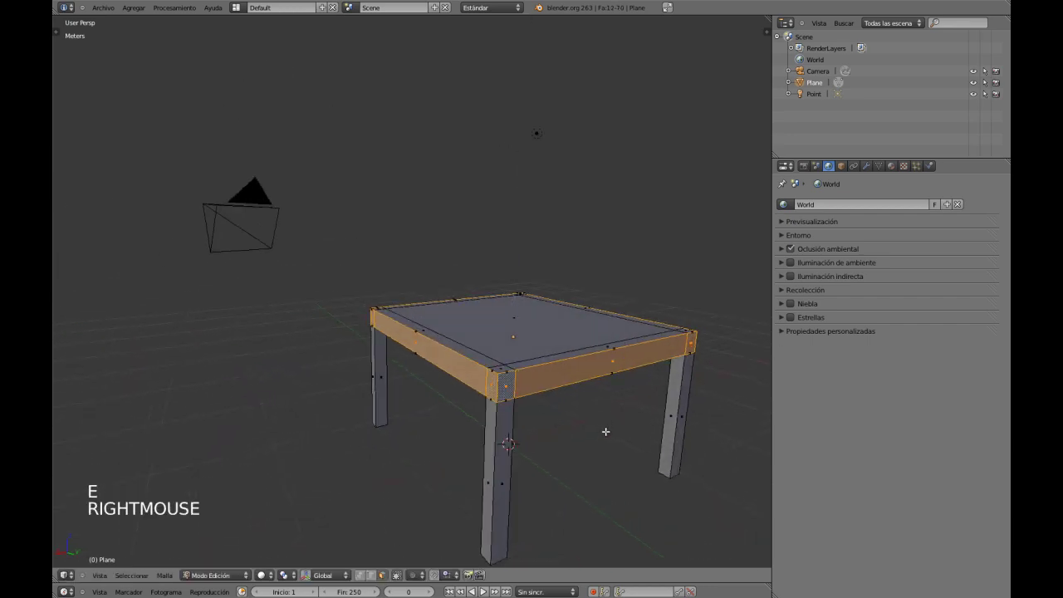
pyautogui.press('s')
pyautogui.press('s')
pyautogui.hotkey('shift', 'z')
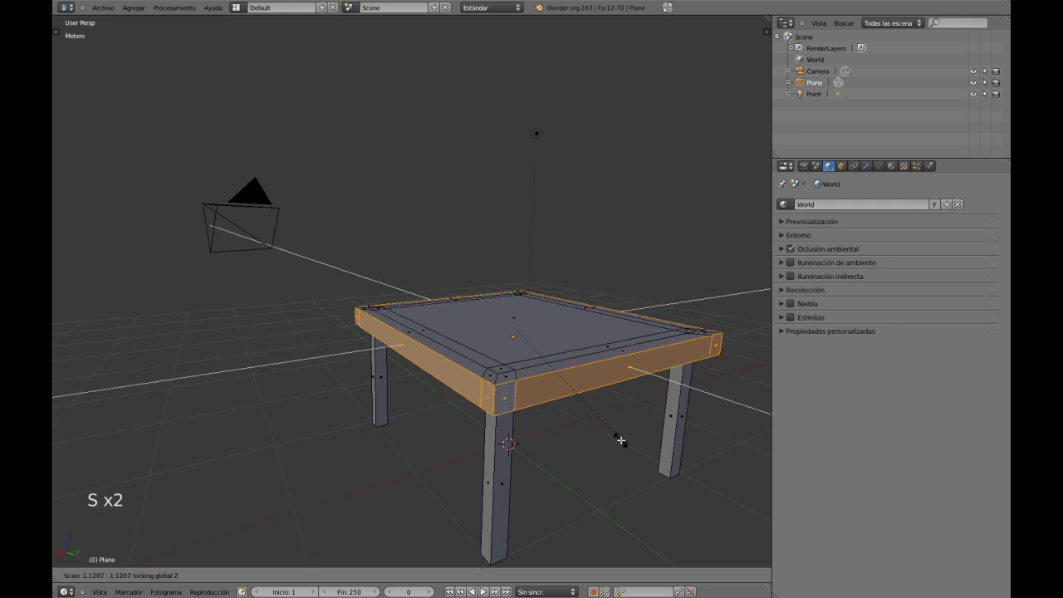
pyautogui.click(584, 454)
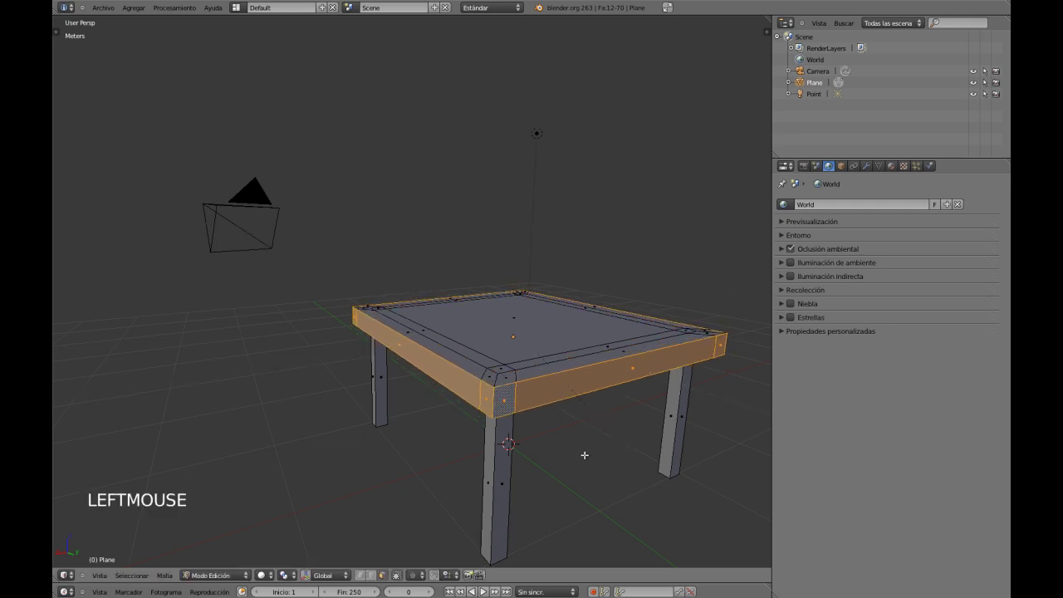
pyautogui.moveTo(584, 454); pyautogui.dragTo(461, 388, button='middle')
pyautogui.press('Tab')
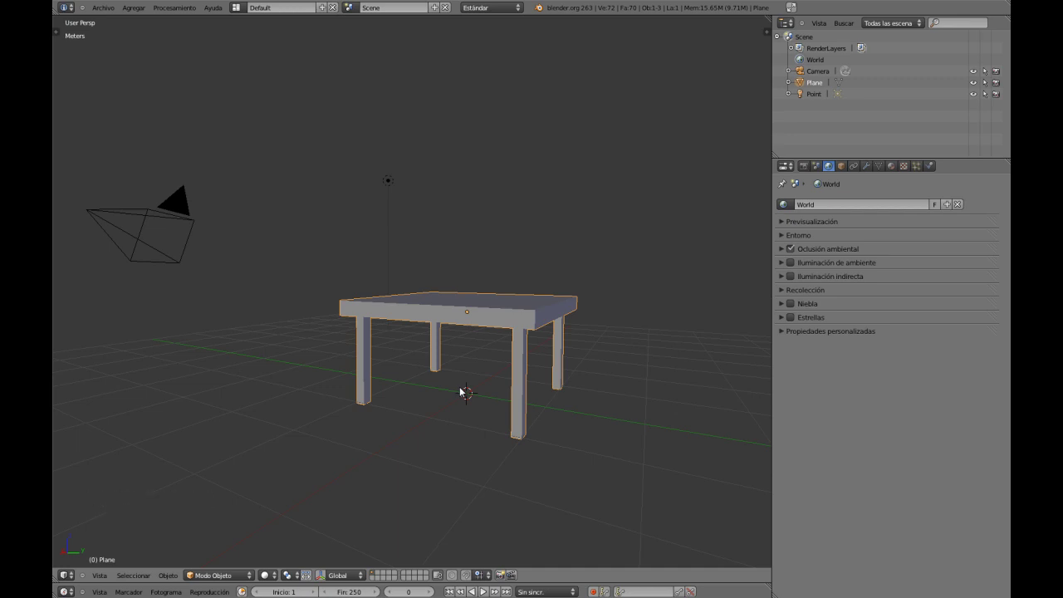
# Step: Turn off ambient occlusion in the world settings
pyautogui.moveTo(480, 397)
pyautogui.mouseDown(button='middle')
pyautogui.moveTo(480, 365)
pyautogui.moveTo(481, 413)
pyautogui.mouseUp(button='middle')
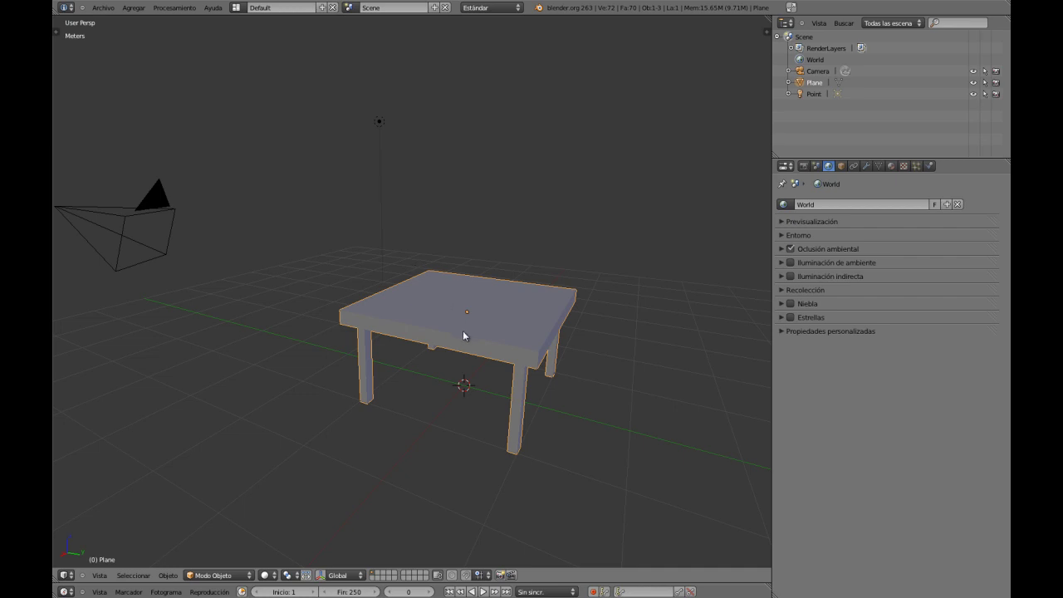
pyautogui.moveTo(465, 335); pyautogui.dragTo(435, 339, button='middle')
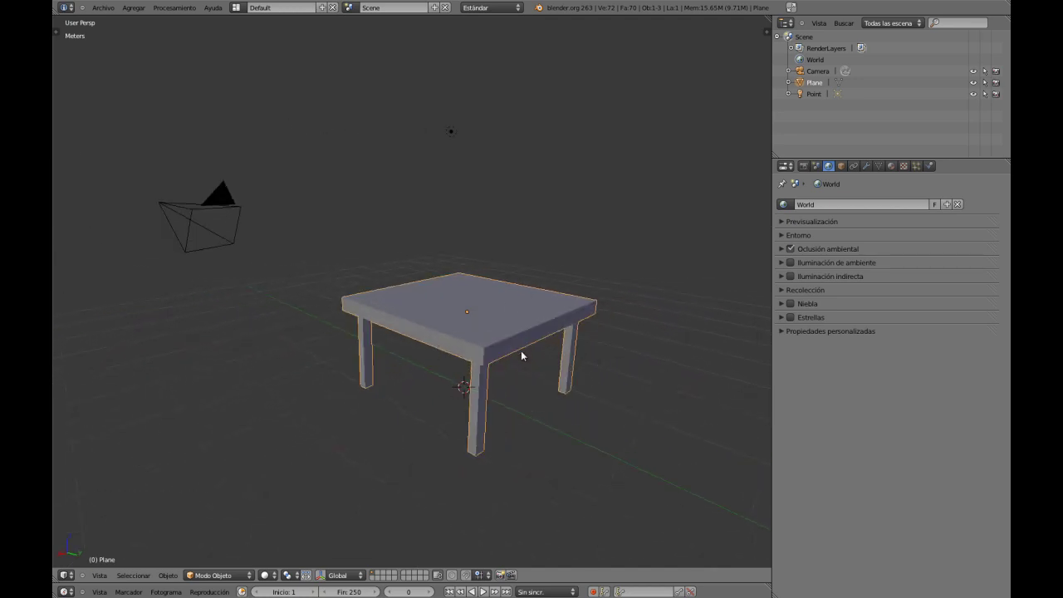
pyautogui.moveTo(521, 351); pyautogui.dragTo(437, 380, button='middle')
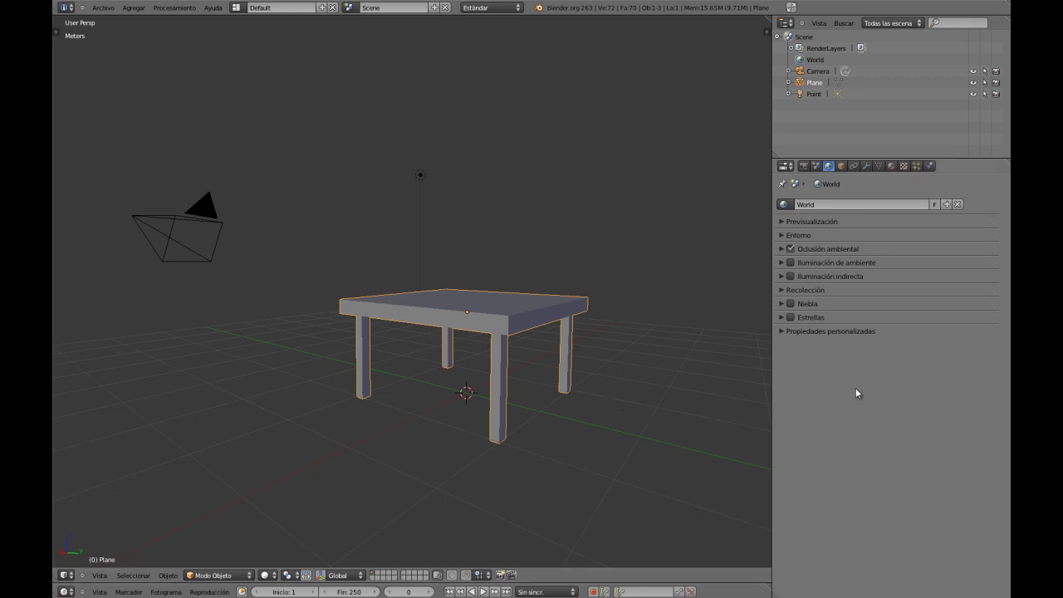
pyautogui.click(791, 249)
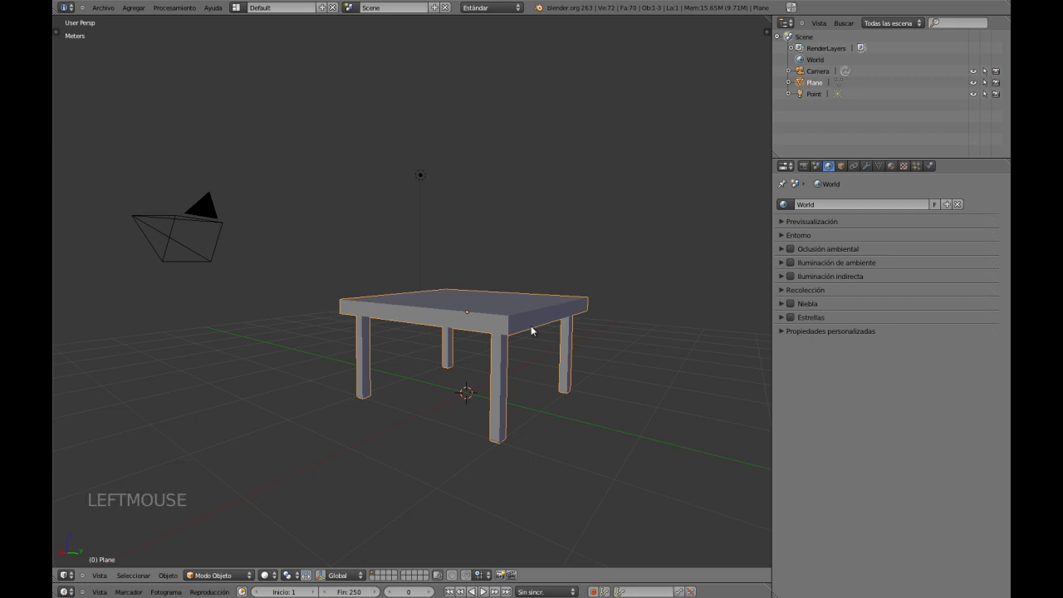
pyautogui.moveTo(531, 347); pyautogui.dragTo(637, 380, button='middle')
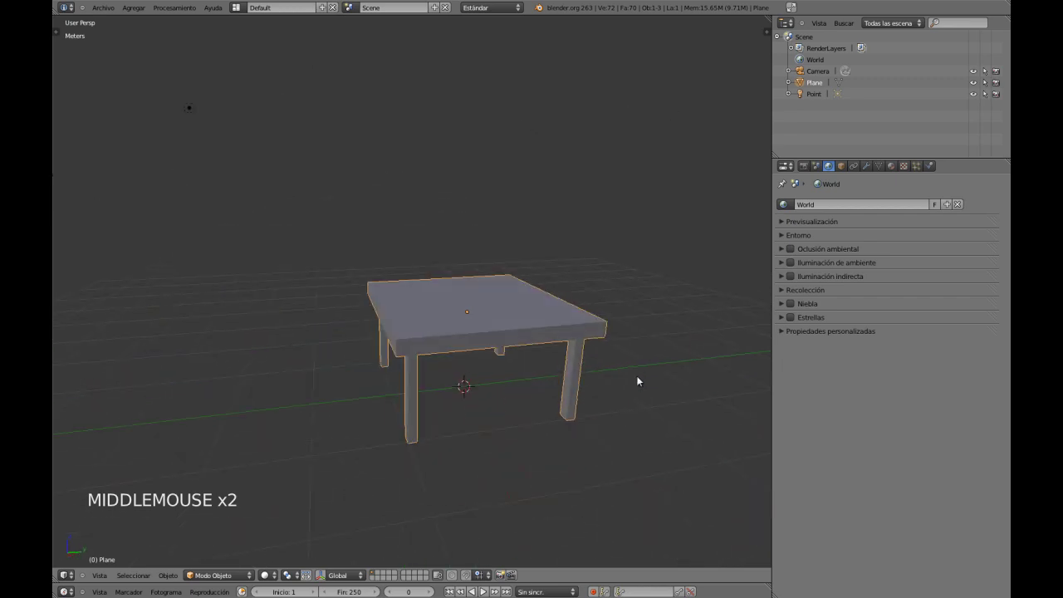
pyautogui.moveTo(482, 392)
pyautogui.mouseDown(button='middle')
pyautogui.moveTo(560, 361)
pyautogui.moveTo(576, 395)
pyautogui.moveTo(535, 365)
pyautogui.moveTo(526, 334)
pyautogui.moveTo(500, 406)
pyautogui.moveTo(493, 394)
pyautogui.moveTo(502, 387)
pyautogui.moveTo(510, 404)
pyautogui.moveTo(524, 378)
pyautogui.moveTo(532, 382)
pyautogui.moveTo(518, 373)
pyautogui.moveTo(543, 387)
pyautogui.moveTo(501, 387)
pyautogui.moveTo(503, 421)
pyautogui.moveTo(493, 409)
pyautogui.mouseUp(button='middle')
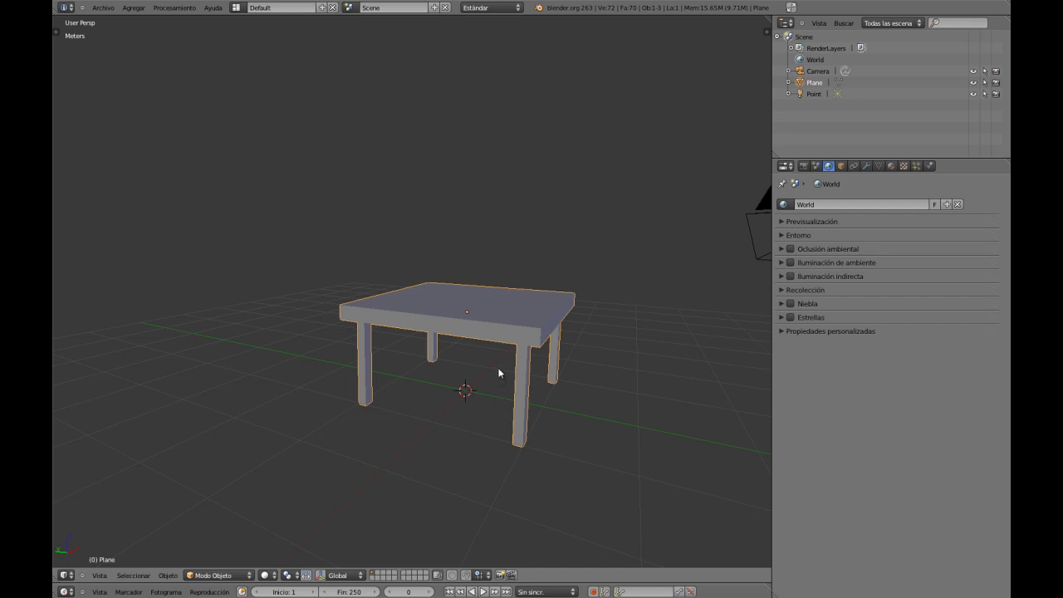
pyautogui.keyDown('shift'); pyautogui.moveTo(498, 373); pyautogui.dragTo(510, 402, button='middle'); pyautogui.keyUp('shift')
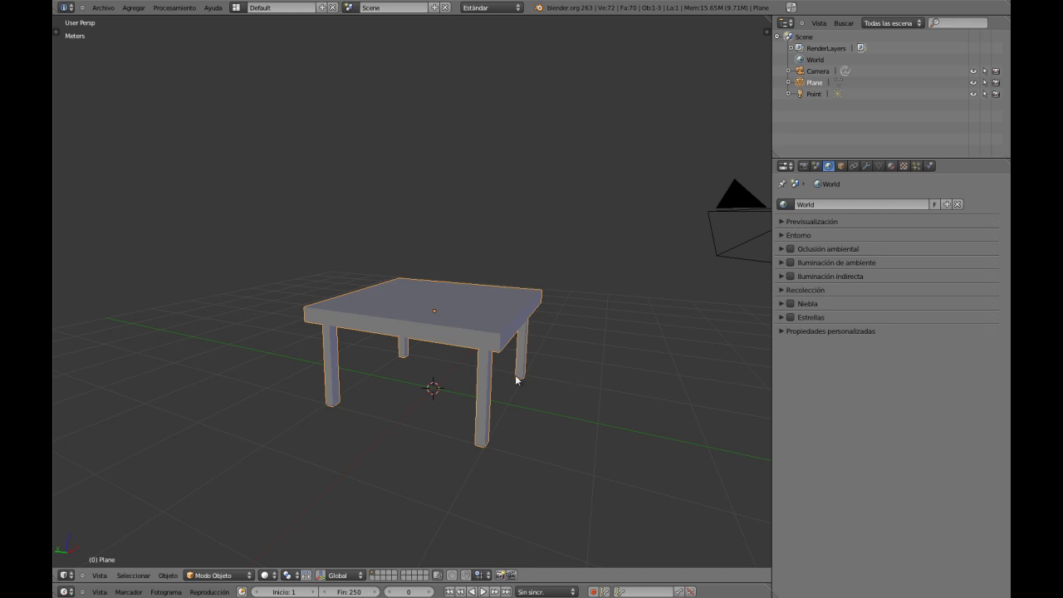
pyautogui.keyDown('shift'); pyautogui.moveTo(502, 368); pyautogui.dragTo(444, 378, button='middle'); pyautogui.keyUp('shift')
pyautogui.moveTo(445, 370); pyautogui.dragTo(425, 403, button='middle')
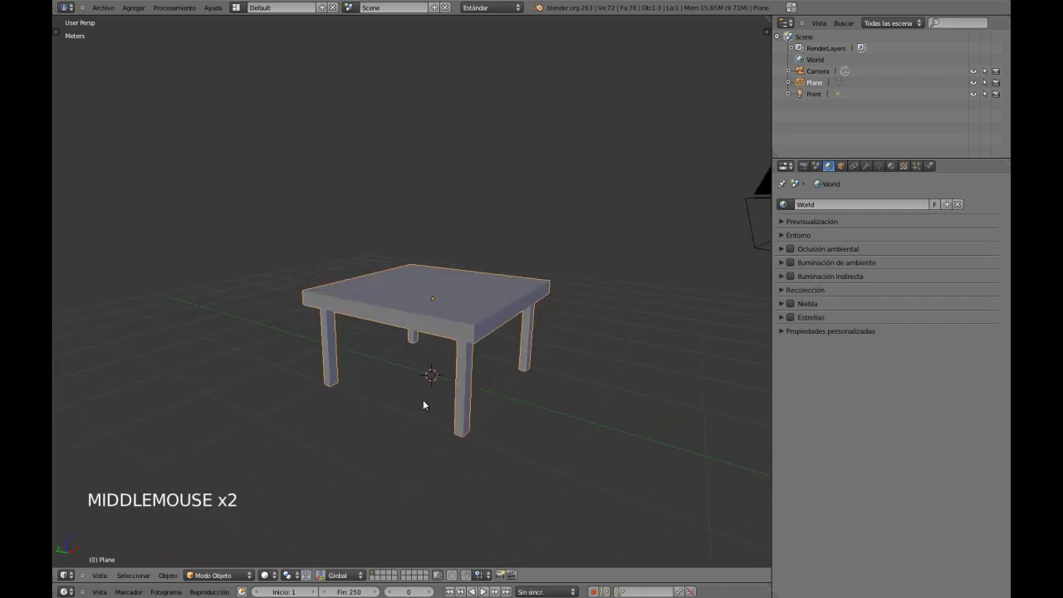